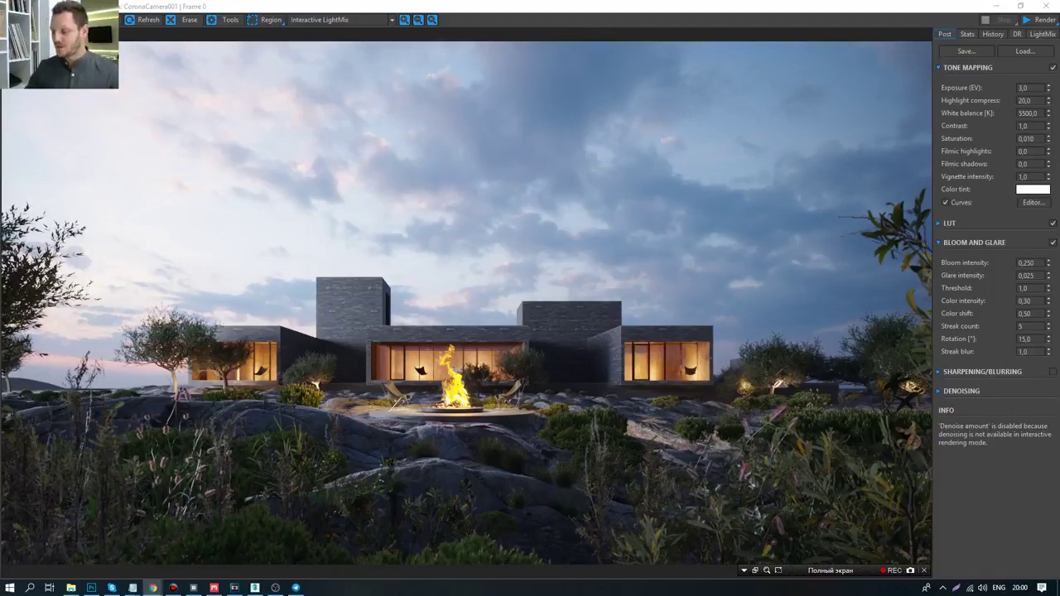
# - Replace the frame buffer's Post tone-mapping panel with the LightMix list of light groups
pyautogui.click(895, 570)
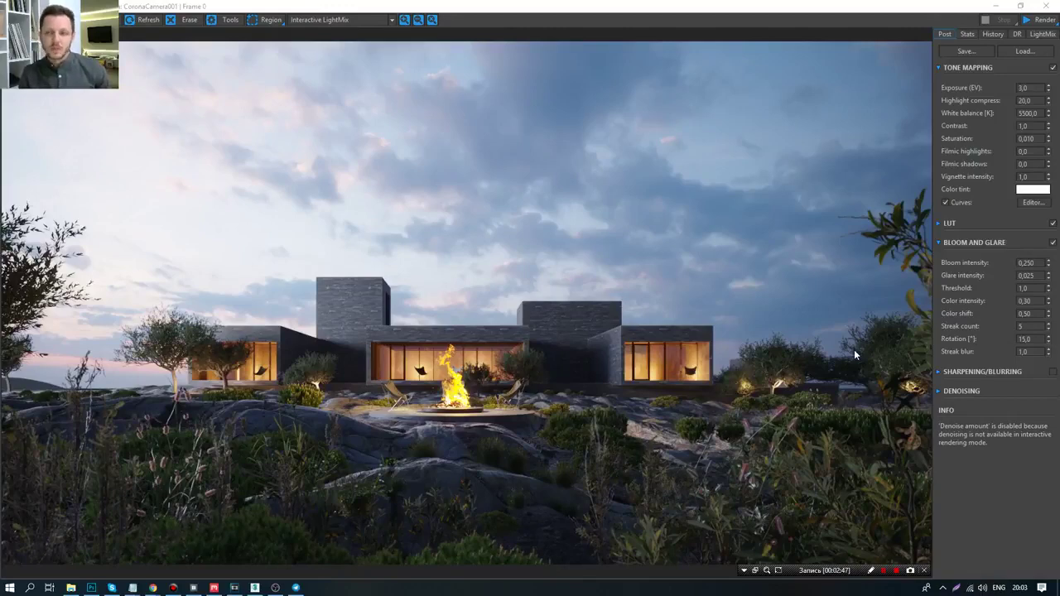
pyautogui.click(1042, 34)
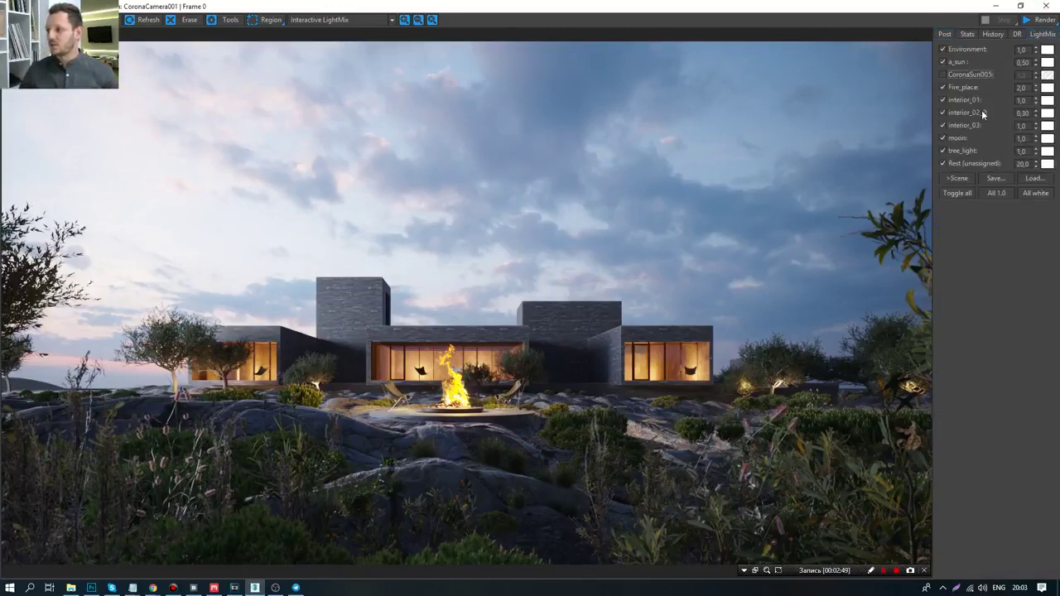
pyautogui.click(942, 61)
pyautogui.click(942, 87)
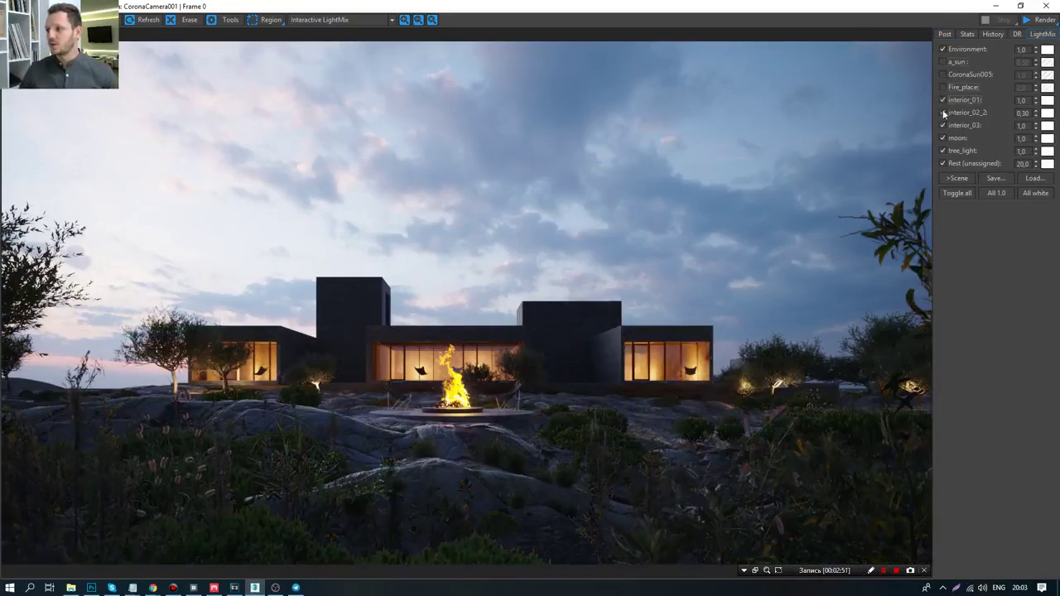
pyautogui.click(943, 112)
pyautogui.click(943, 126)
pyautogui.click(942, 138)
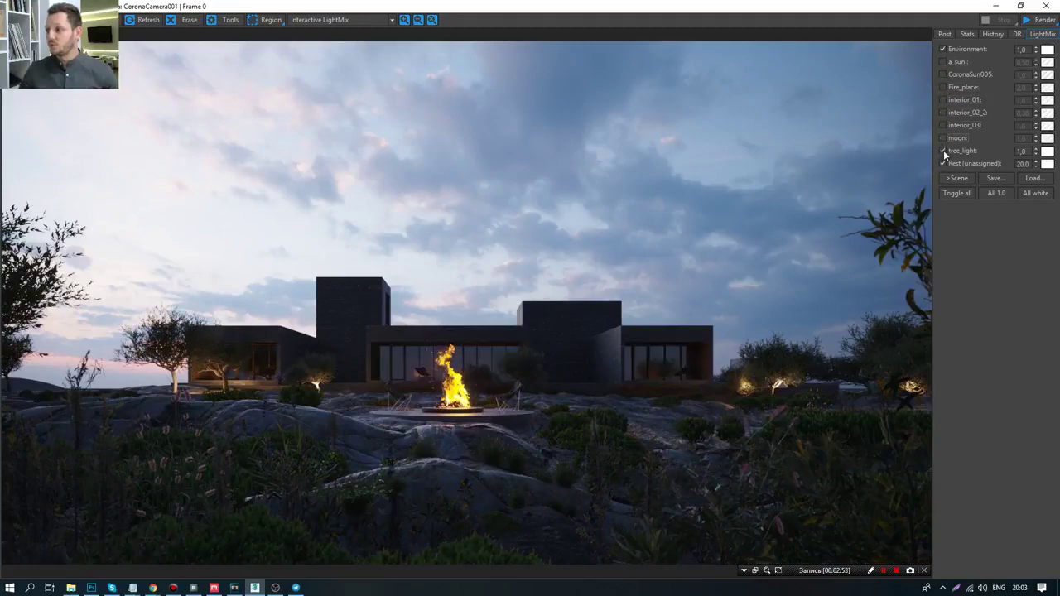
pyautogui.click(942, 151)
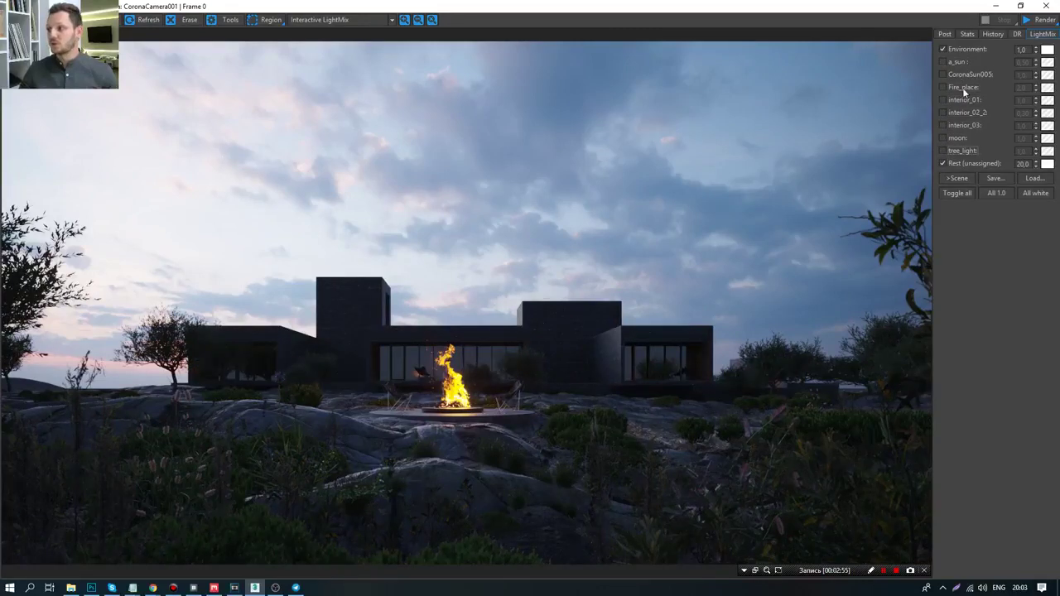
pyautogui.click(942, 163)
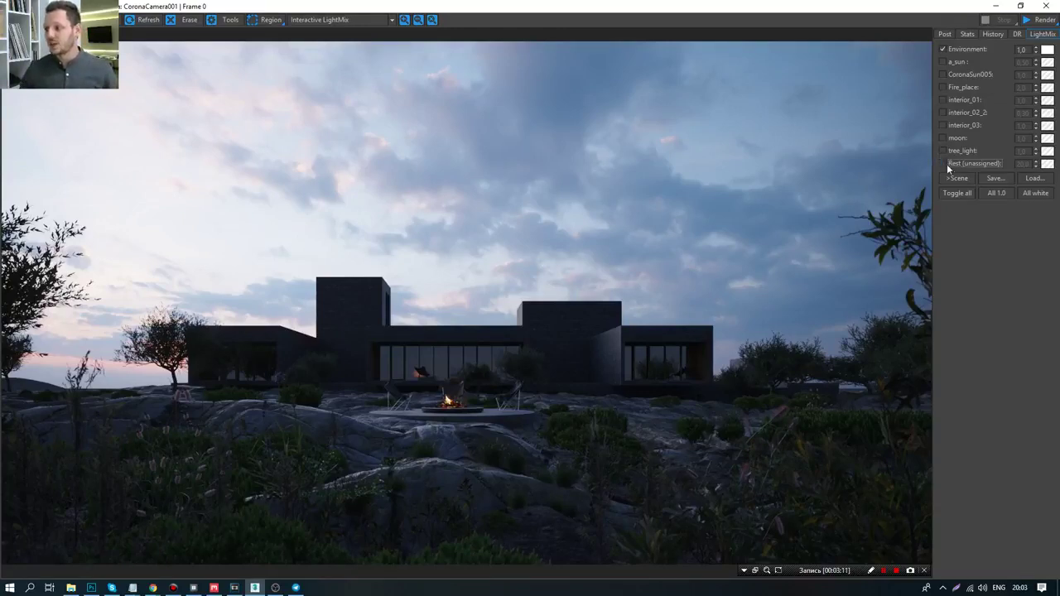
pyautogui.click(942, 163)
pyautogui.click(942, 151)
pyautogui.click(942, 137)
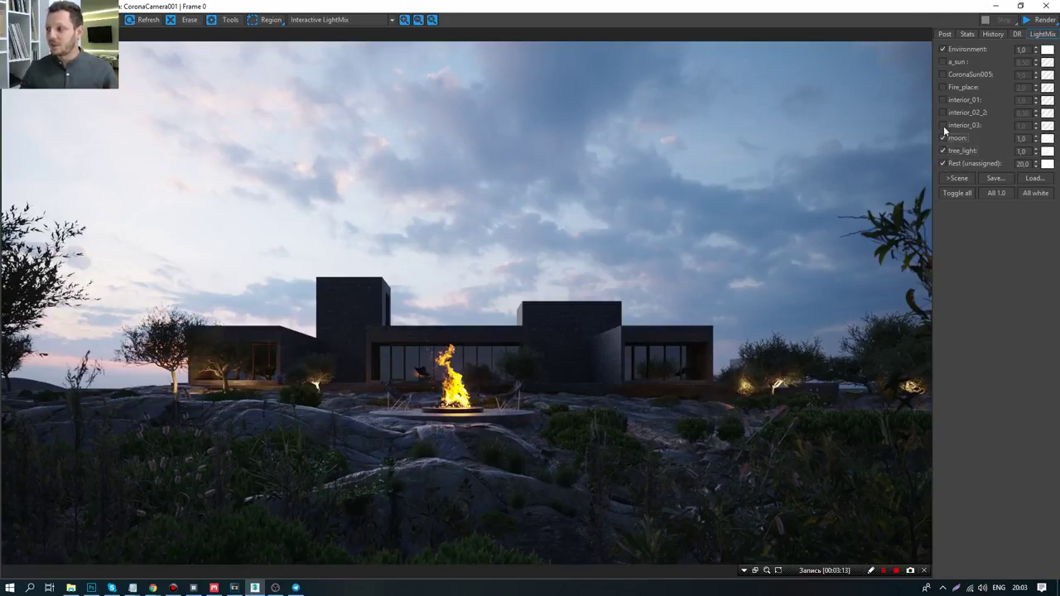
pyautogui.click(943, 125)
pyautogui.click(942, 113)
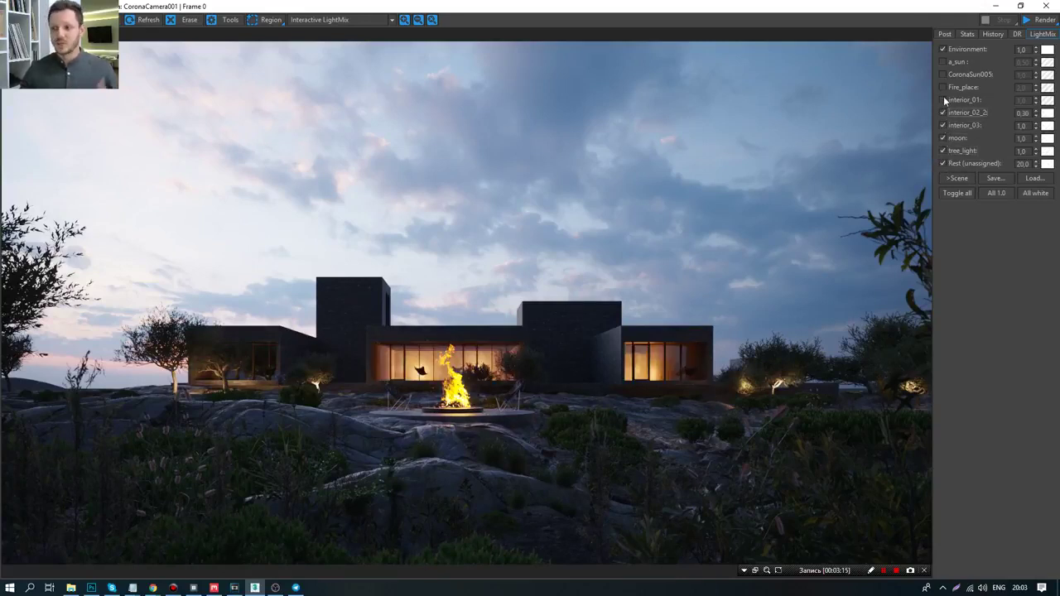
pyautogui.click(943, 100)
pyautogui.click(942, 87)
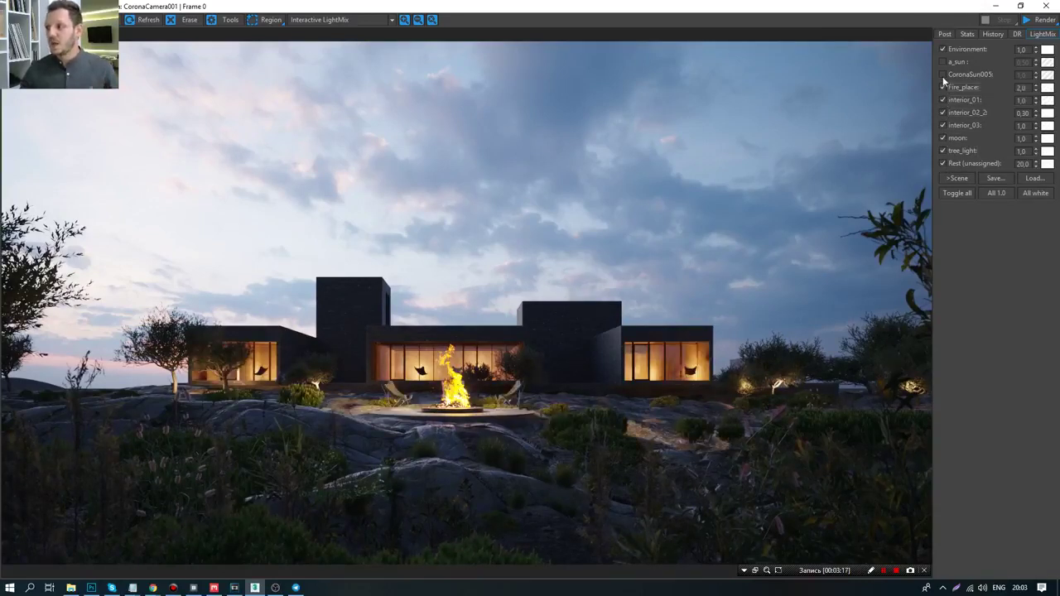
pyautogui.click(942, 62)
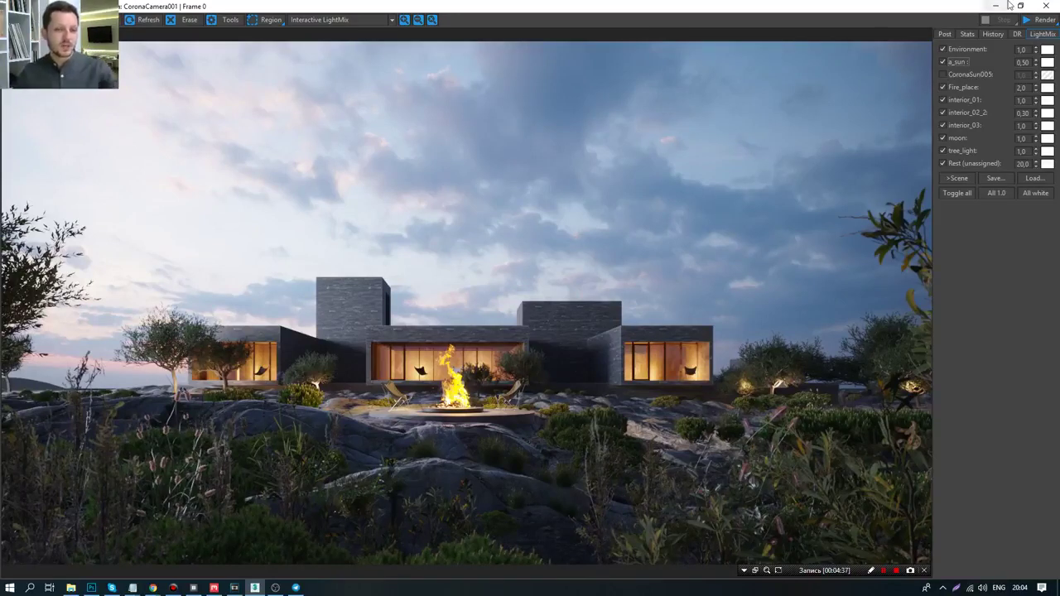
# - Switch to the Drive homework folder and preview its first .jpg render
pyautogui.click(152, 587)
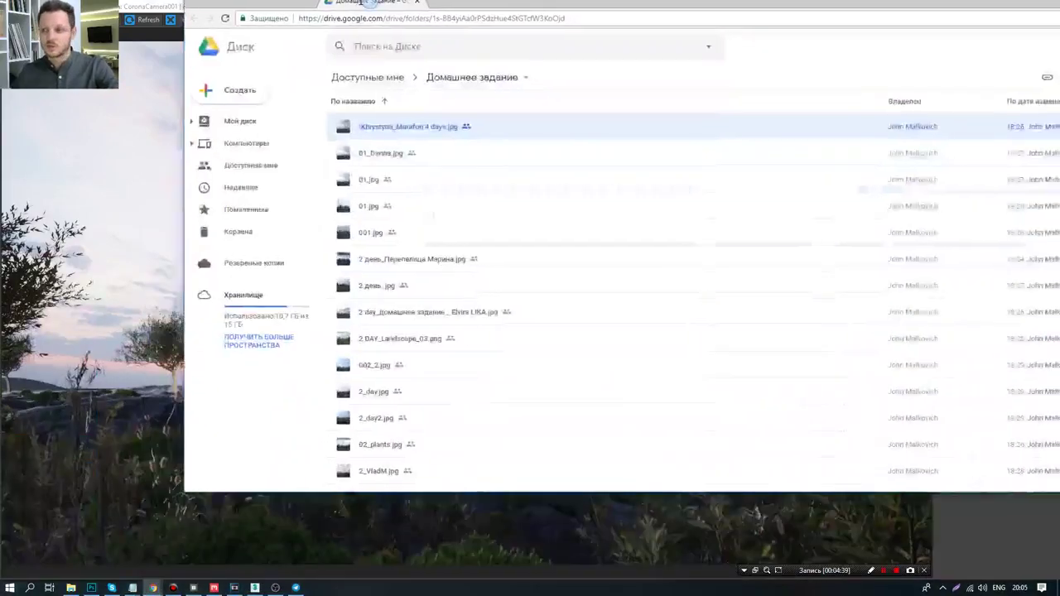
pyautogui.doubleClick(173, 134)
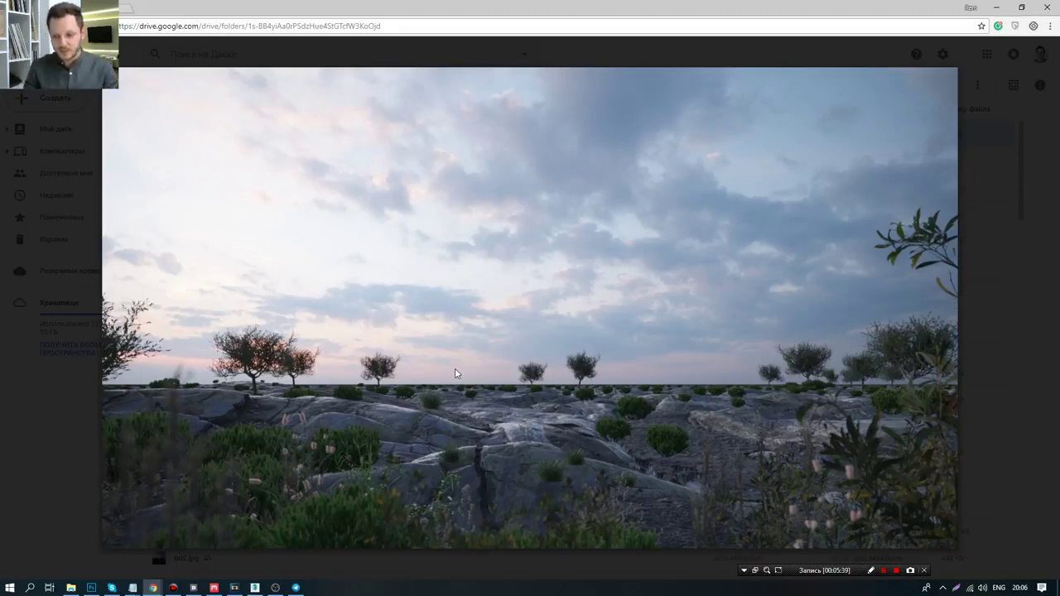
# - Step forward through ten renders, past house renders and a frame buffer screenshot, to the pink-sky shrub landscape
pyautogui.press('Right')
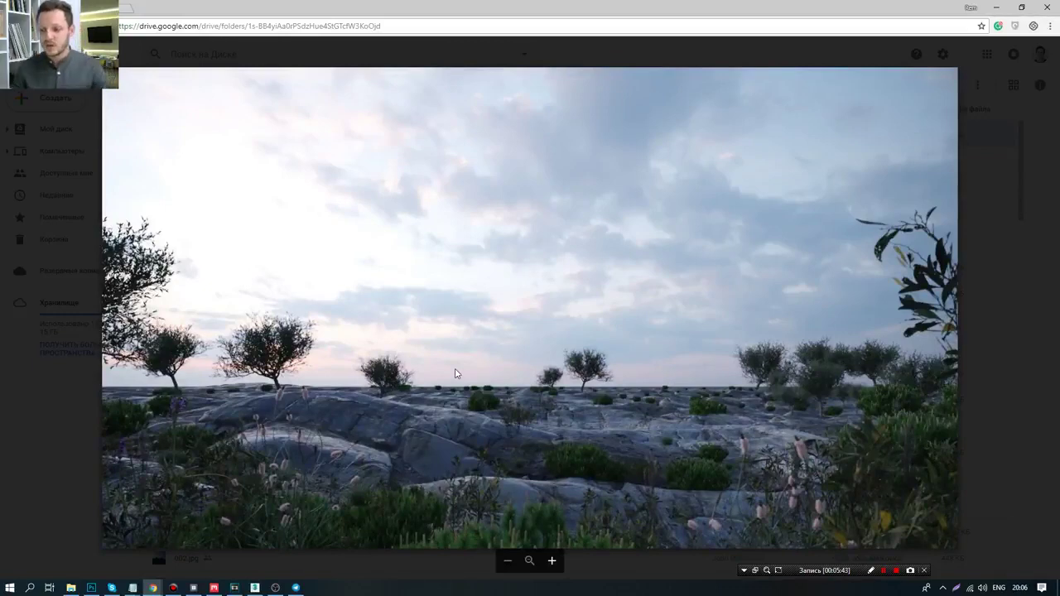
pyautogui.press('Right')
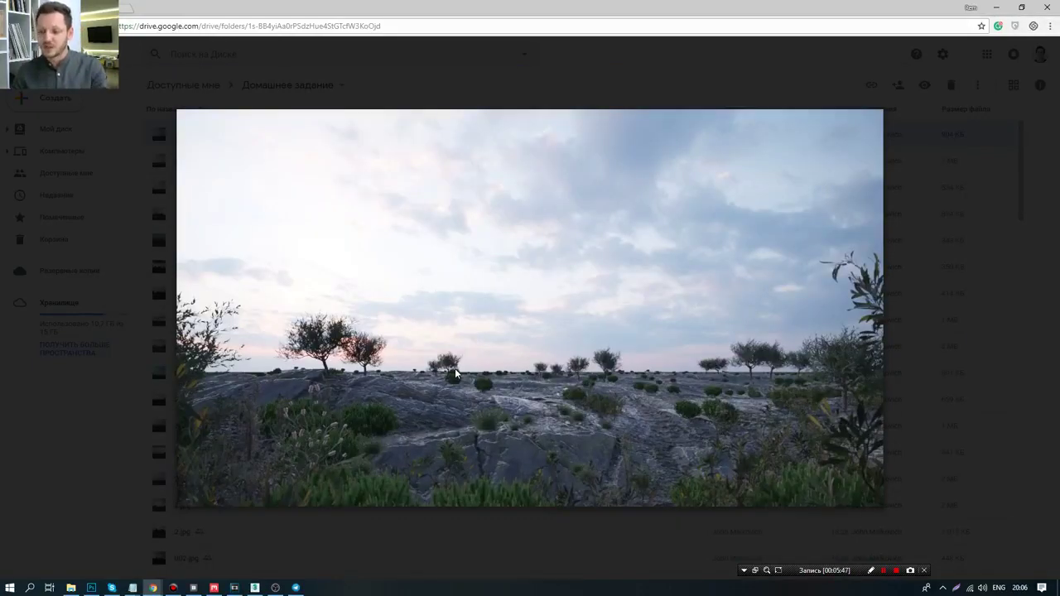
pyautogui.press('Right')
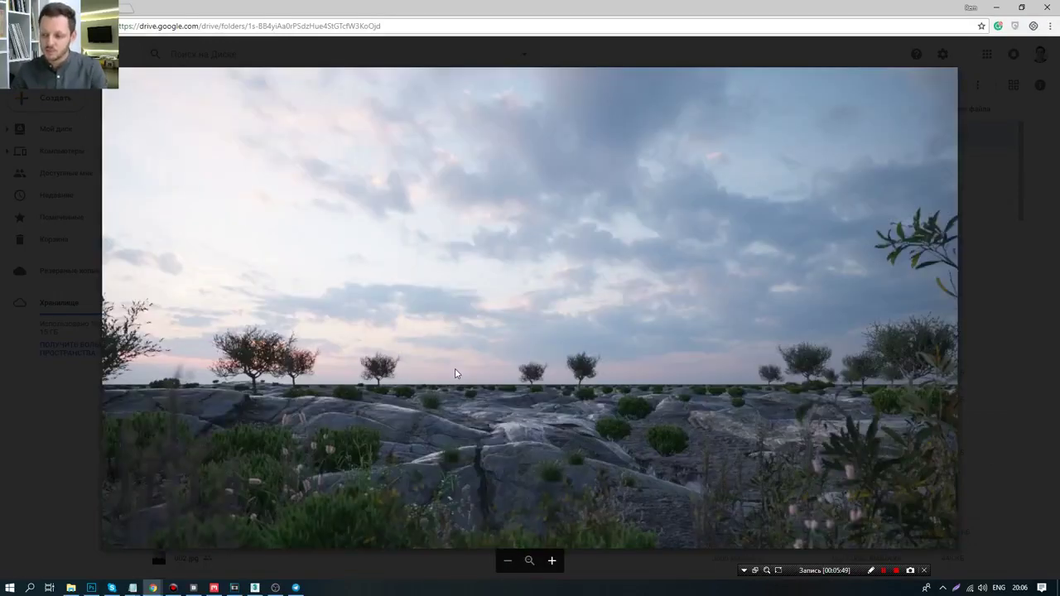
pyautogui.press('Right')
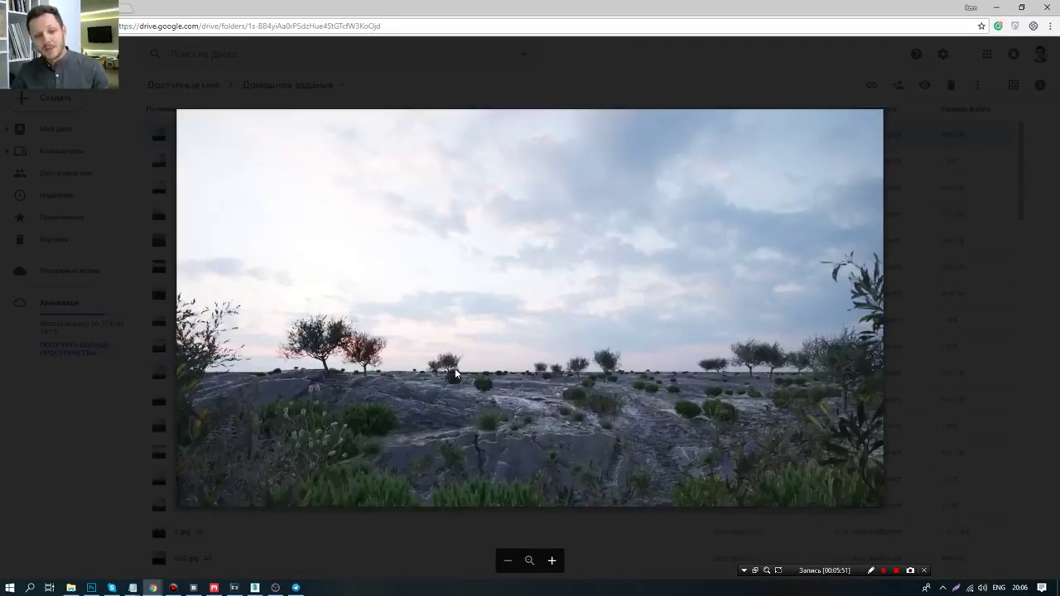
pyautogui.press('Right')
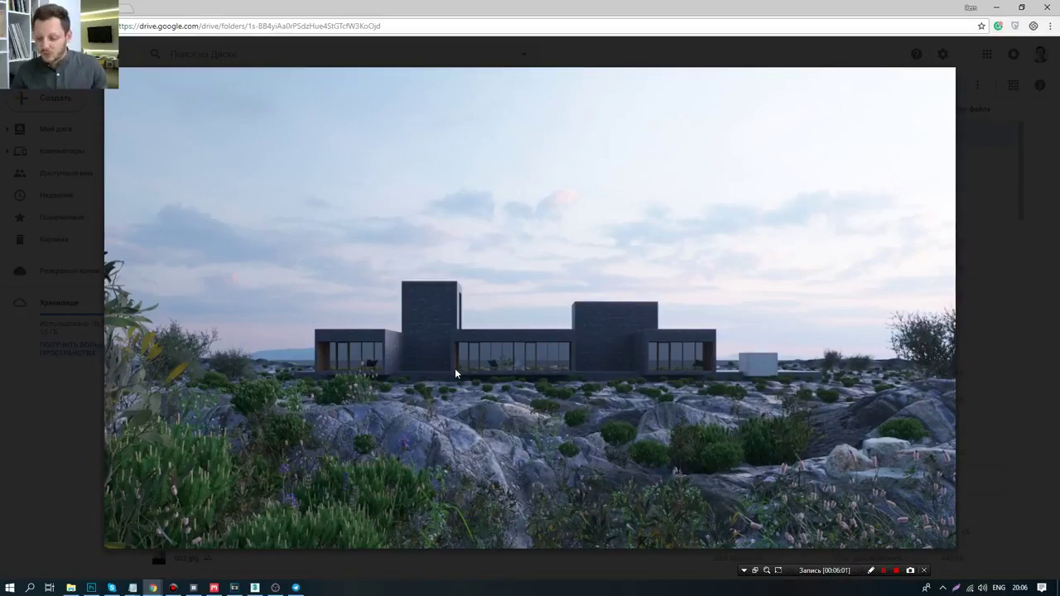
pyautogui.press('Right')
pyautogui.press('Right')
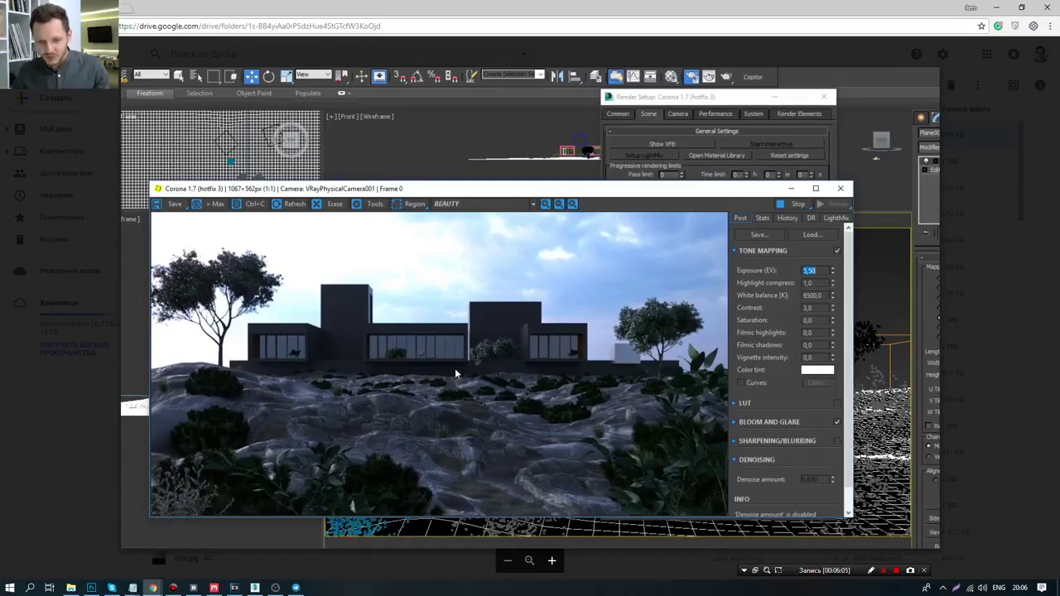
pyautogui.press('Right')
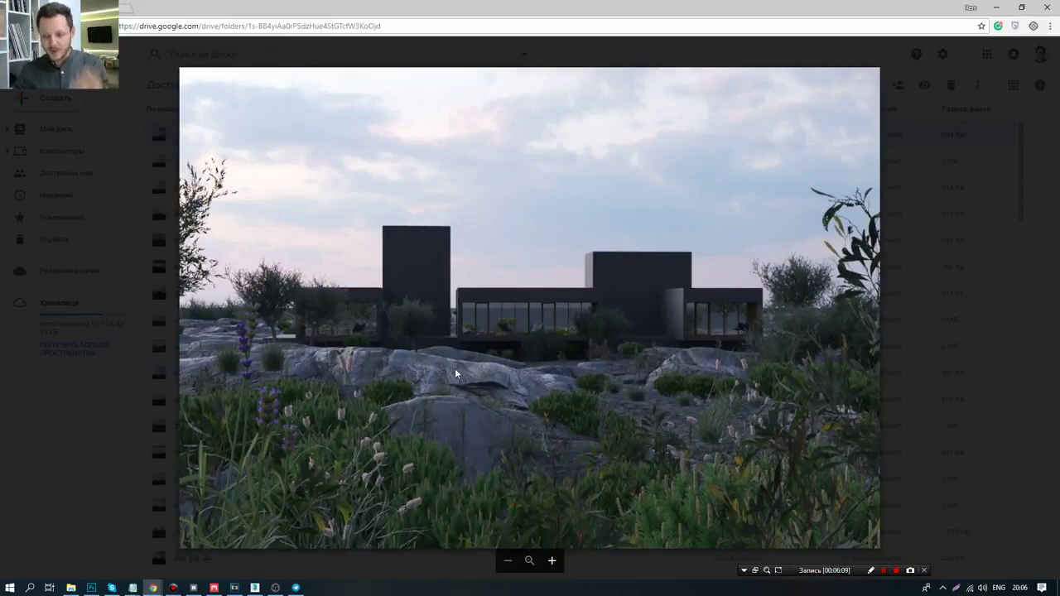
pyautogui.press('Right')
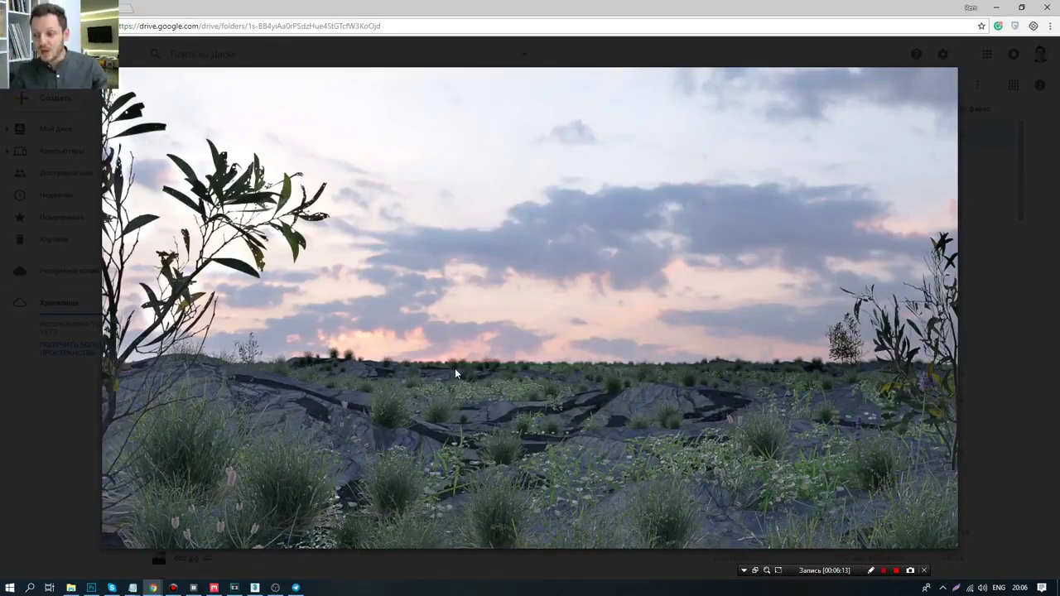
pyautogui.press('Right')
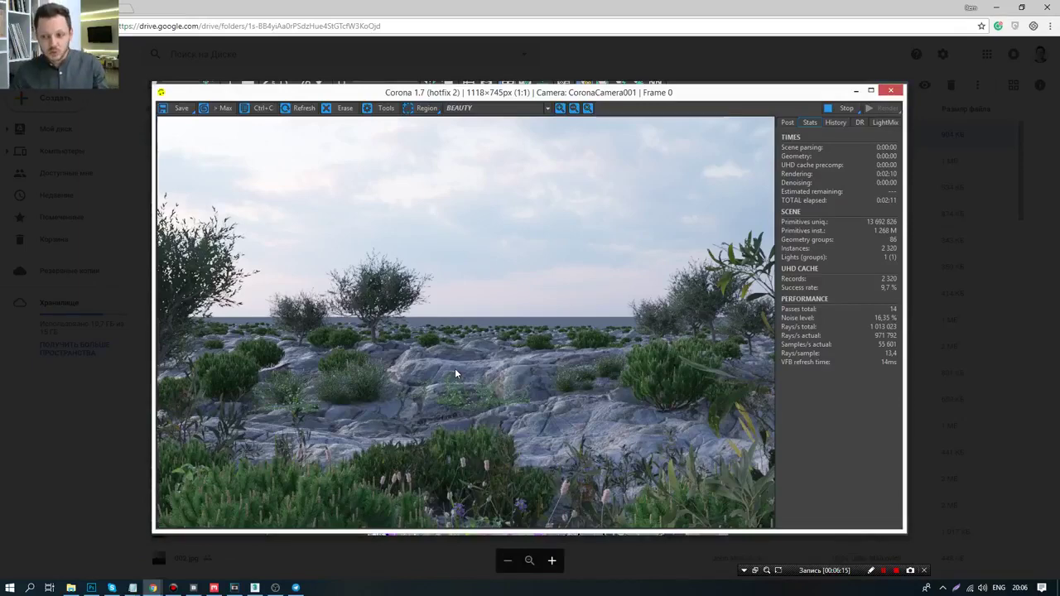
pyautogui.press('Right')
# - Advance two images to the grey rock outcrops with pink wildflowers and small trees
pyautogui.press('Right')
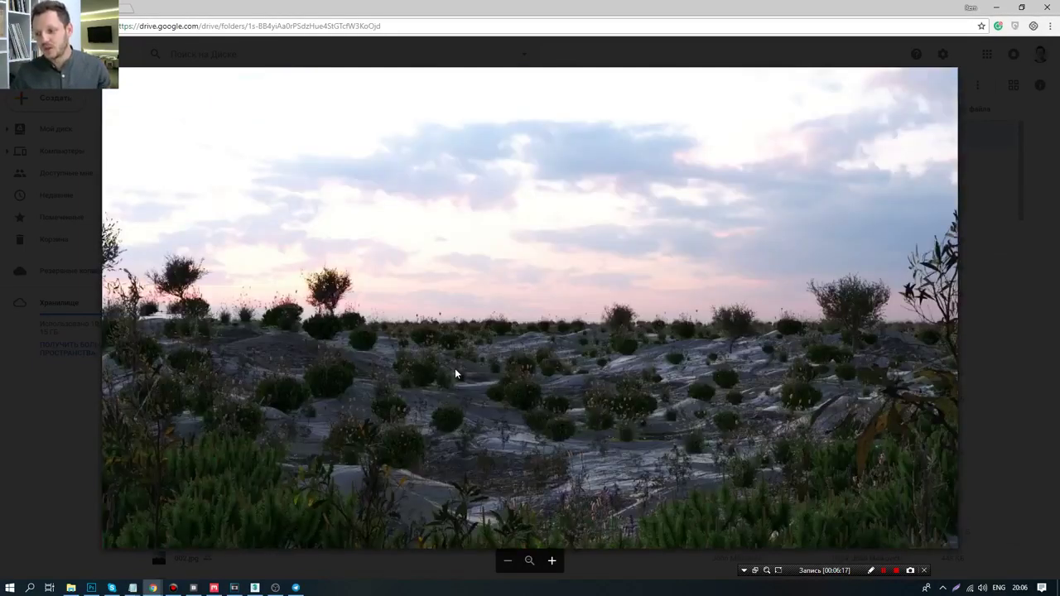
pyautogui.press('Right')
pyautogui.press('Right')
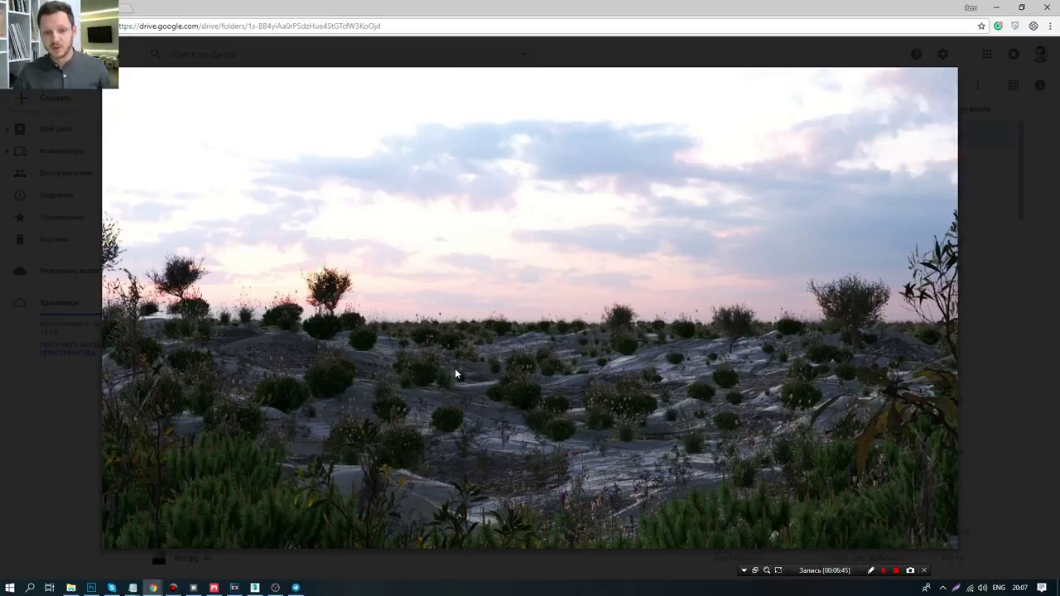
pyautogui.press('Right')
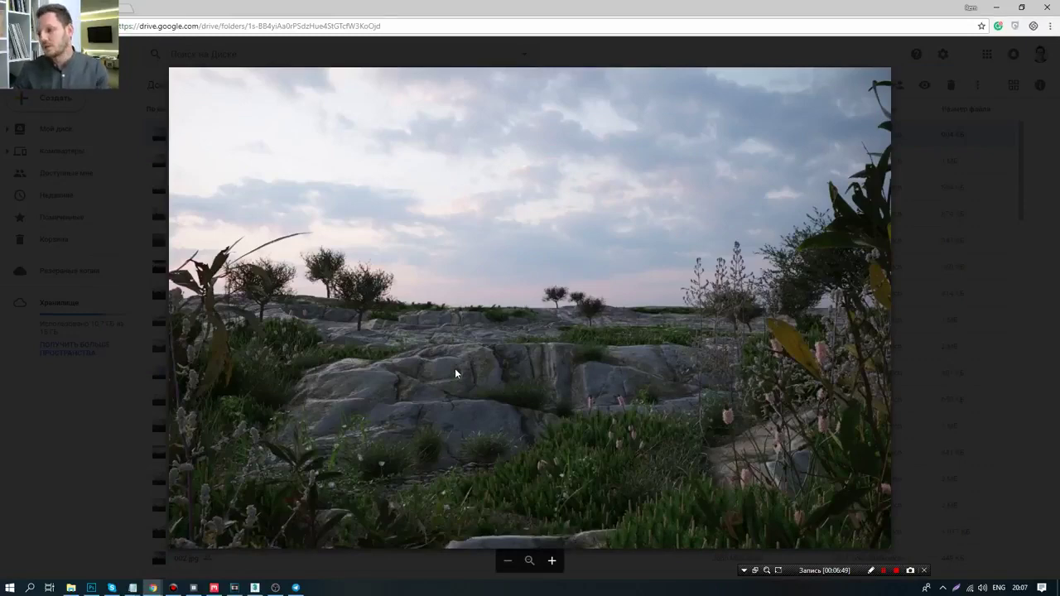
# - Skip past the 3ds Max screenshot to the dark layered rock slopes under a pink sky
pyautogui.press('Right')
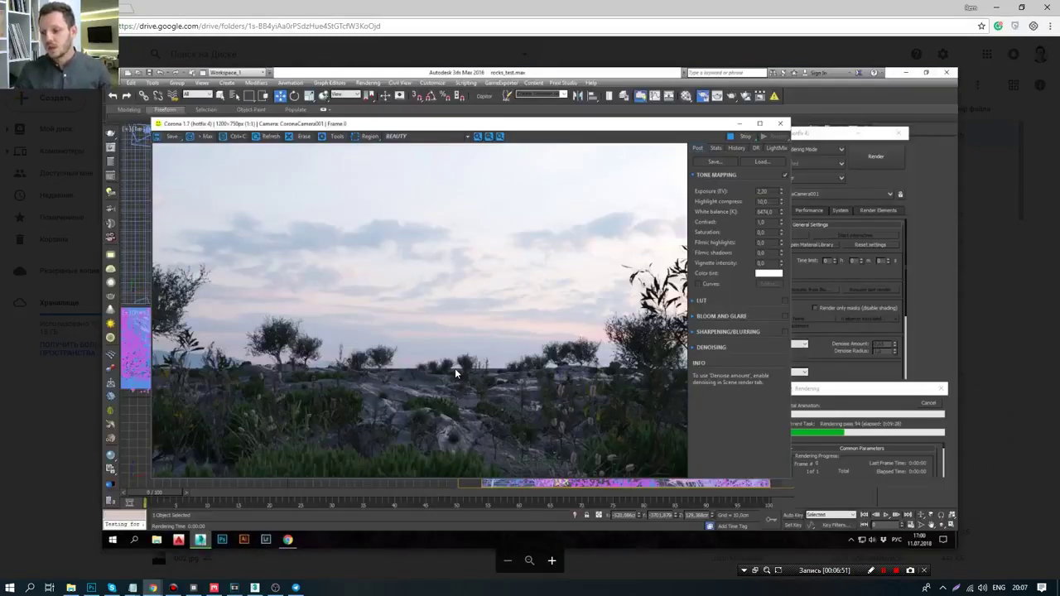
pyautogui.press('Right')
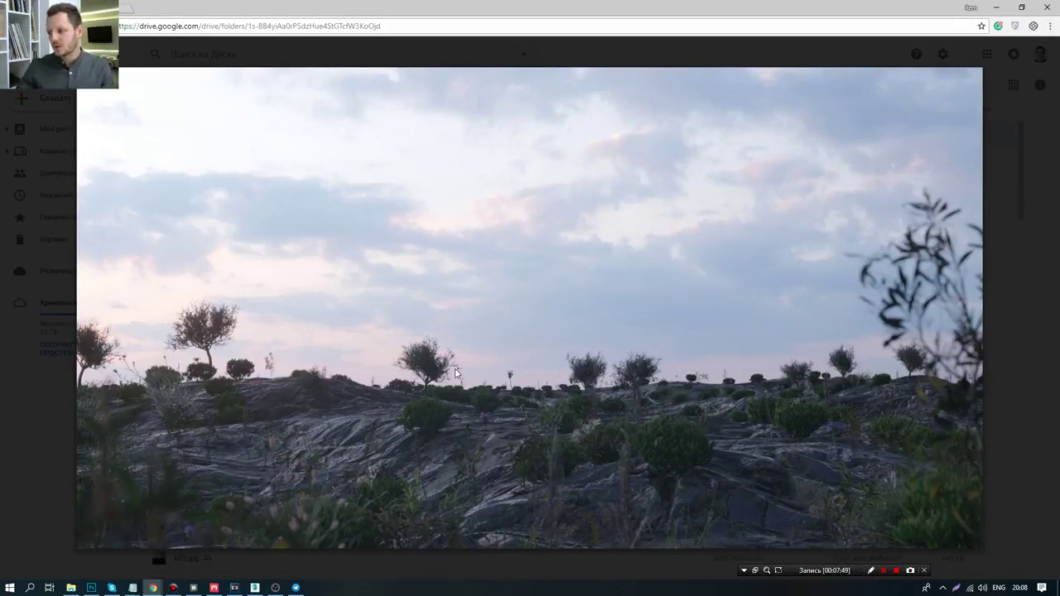
# - Flick forward and back, then advance past the grassy landscape to the dark flat-roofed house render
pyautogui.press('Right')
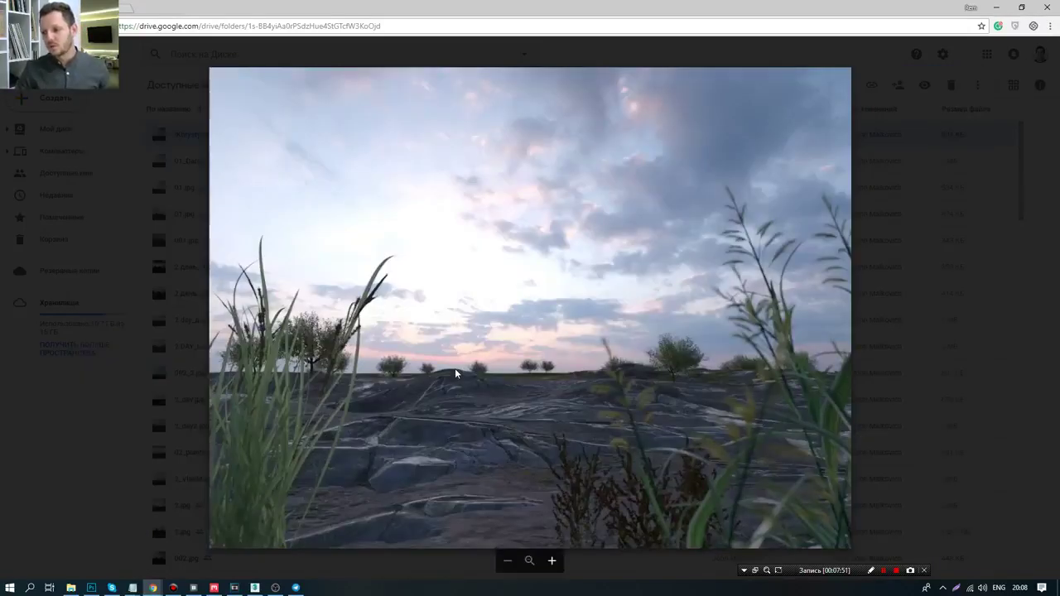
pyautogui.press('Left')
pyautogui.press('Right')
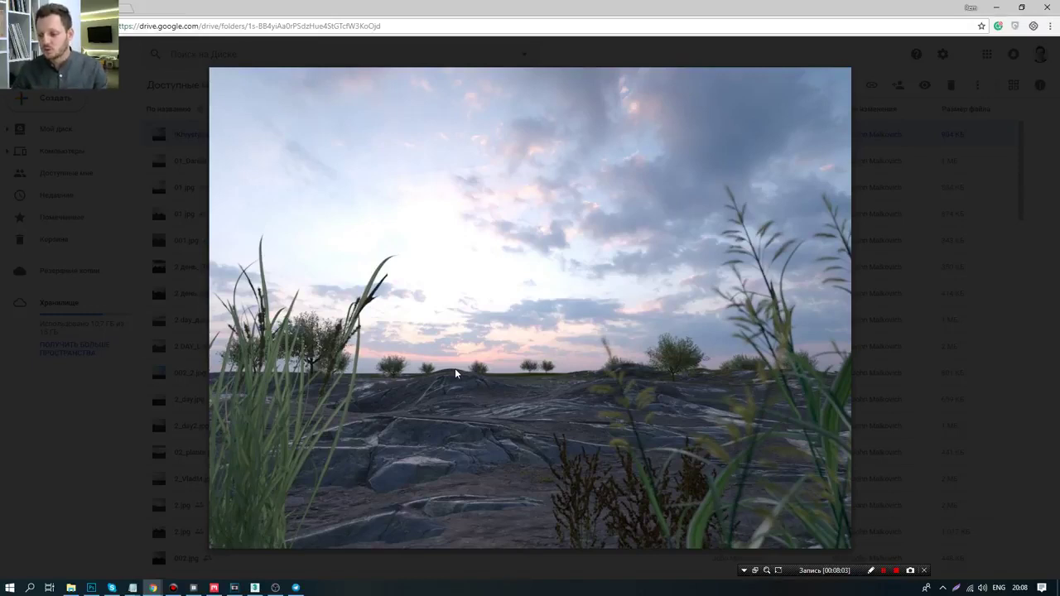
pyautogui.press('Right')
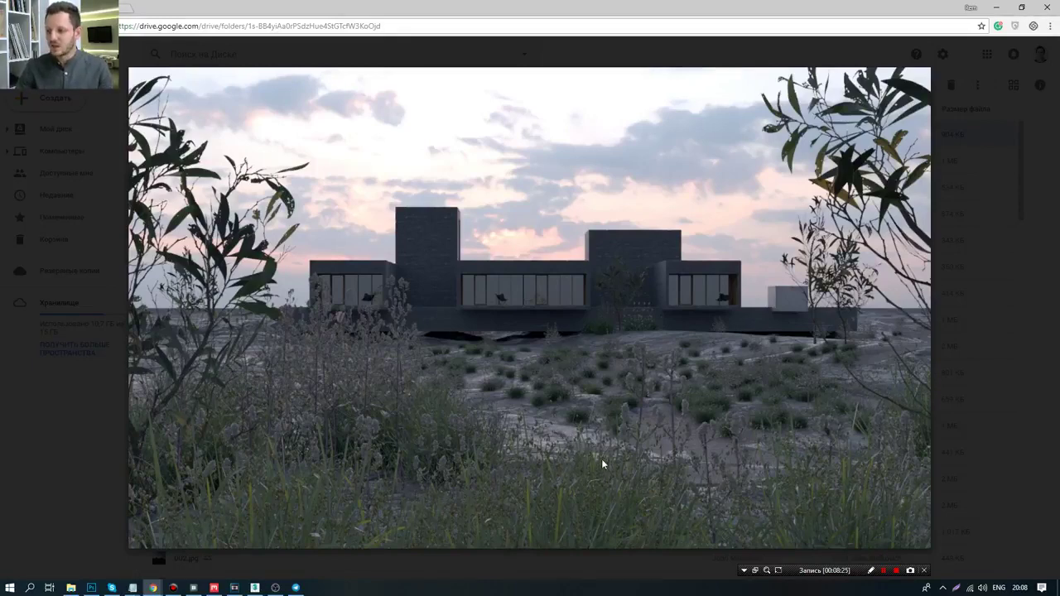
# - Go four renders forward and one back to the grey rocky terrain with a lone tree
pyautogui.press('Right')
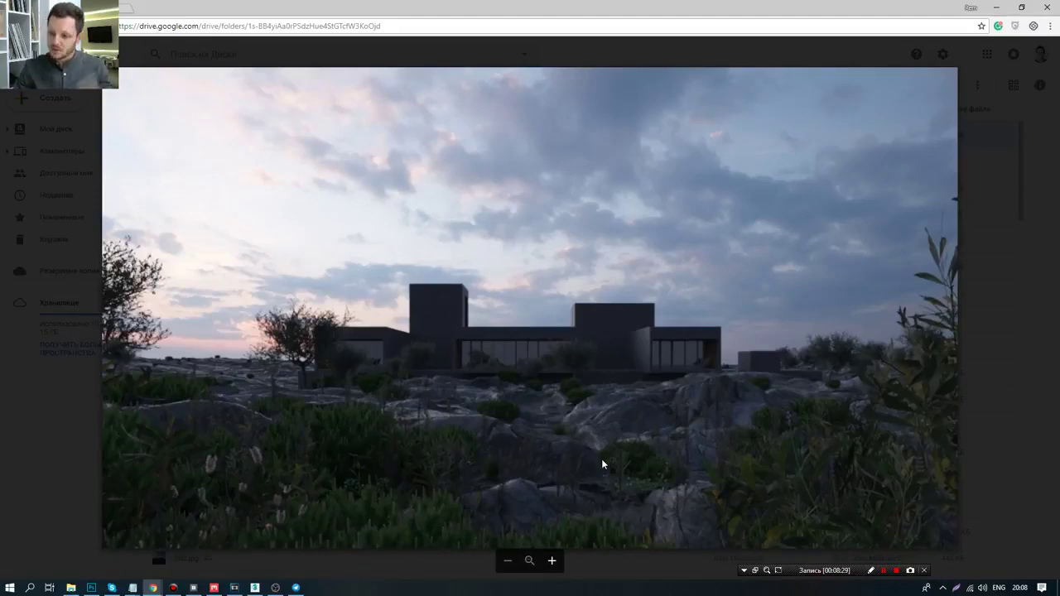
pyautogui.press('Right')
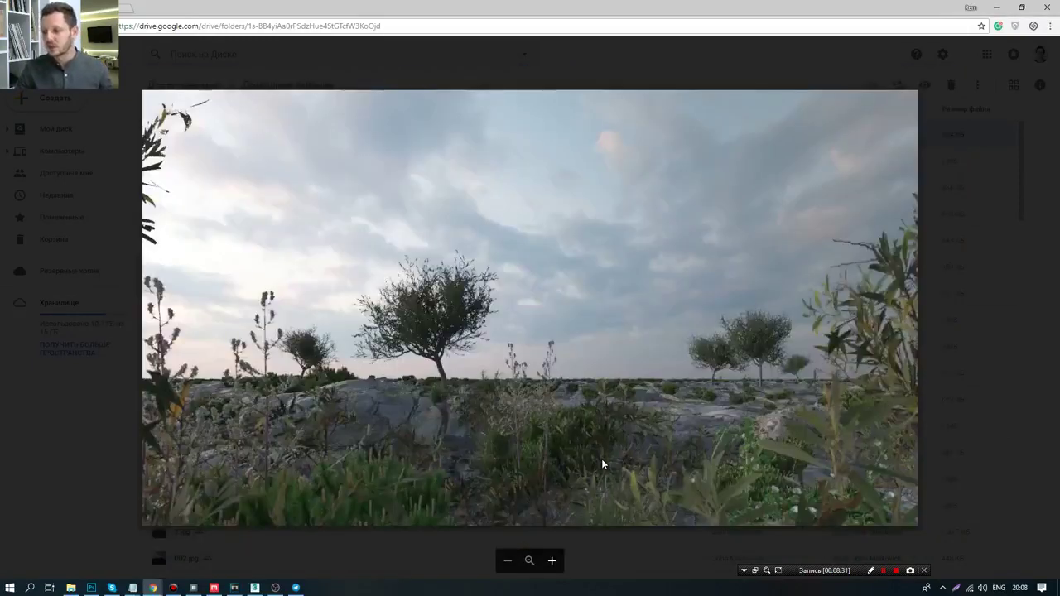
pyautogui.press('Right')
pyautogui.press('Right')
pyautogui.press('Right')
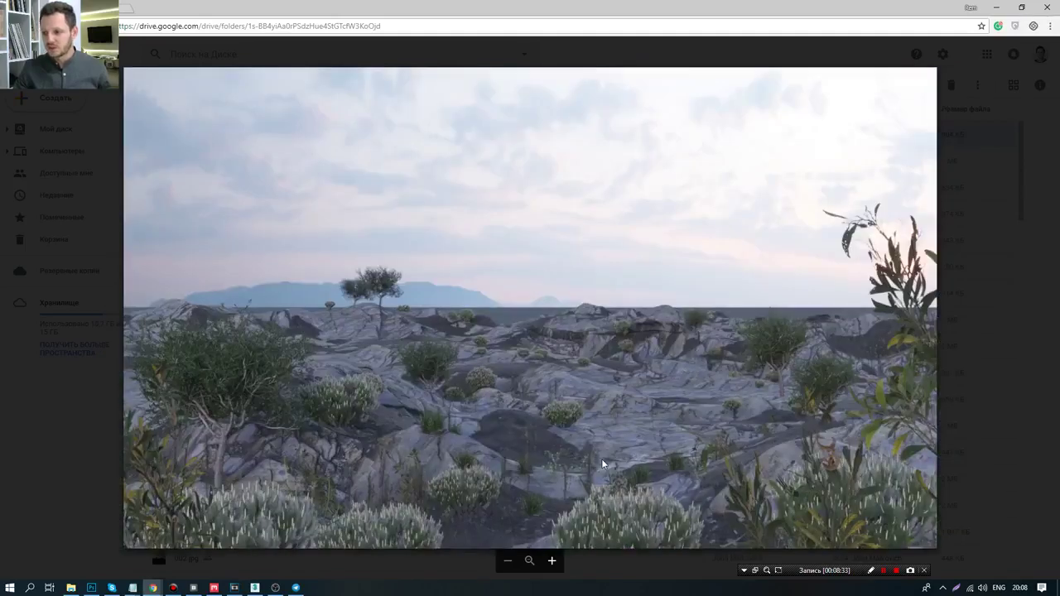
pyautogui.press('Right')
pyautogui.press('Left')
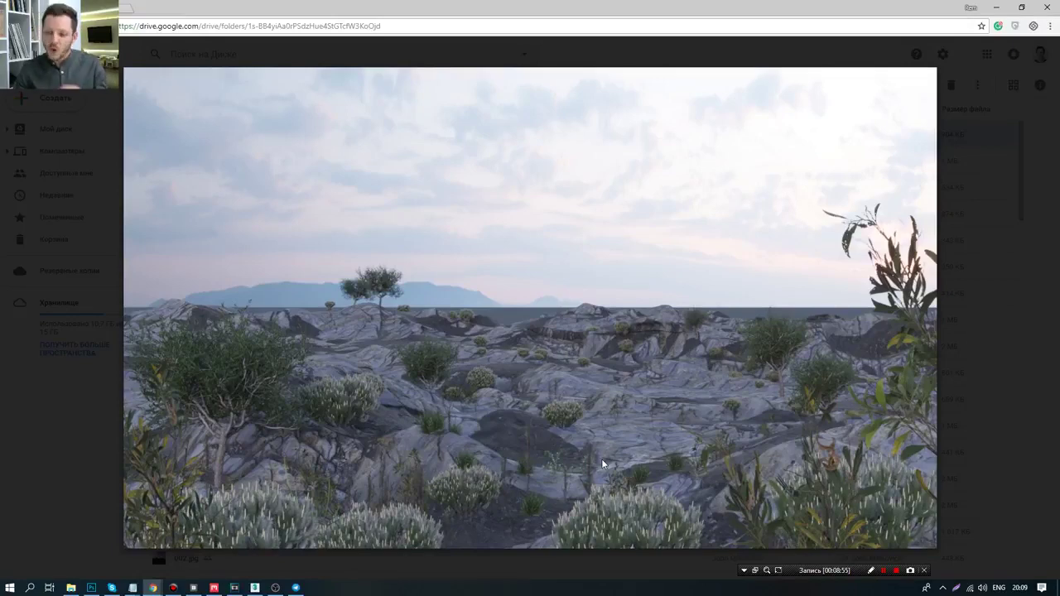
# - Browse about ten renders onward, briefly rechecking one, to the rock outcrop with tall grass and cloudy sky
pyautogui.press('Right')
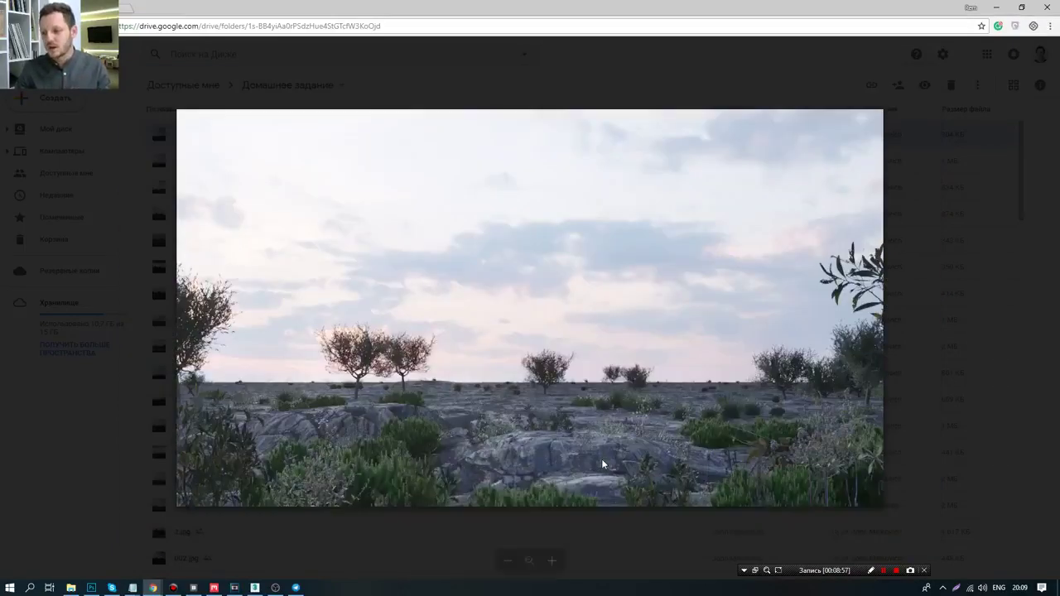
pyautogui.press('Right')
pyautogui.press('Right')
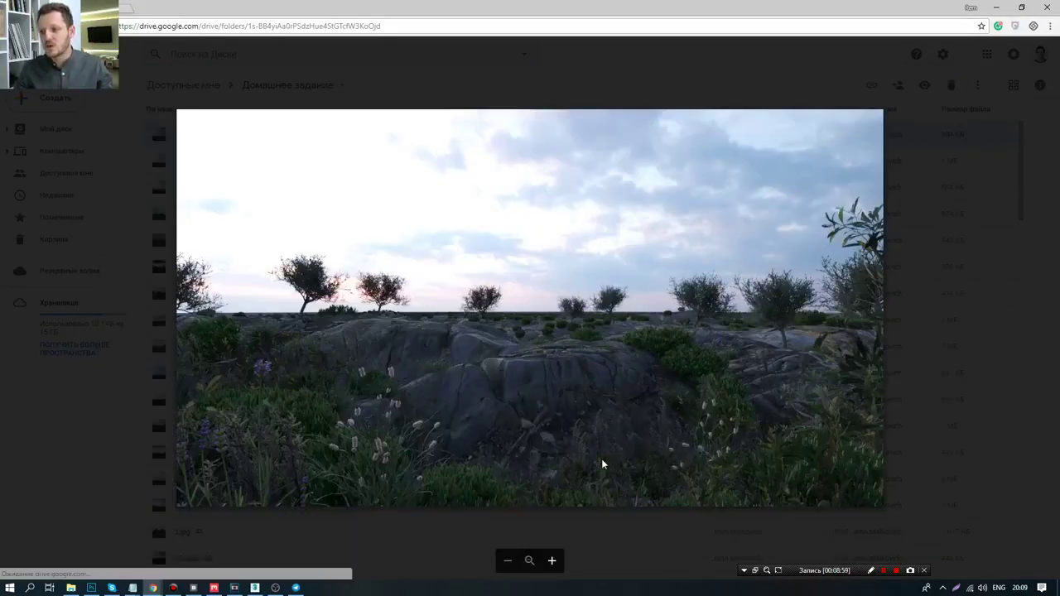
pyautogui.press('Right')
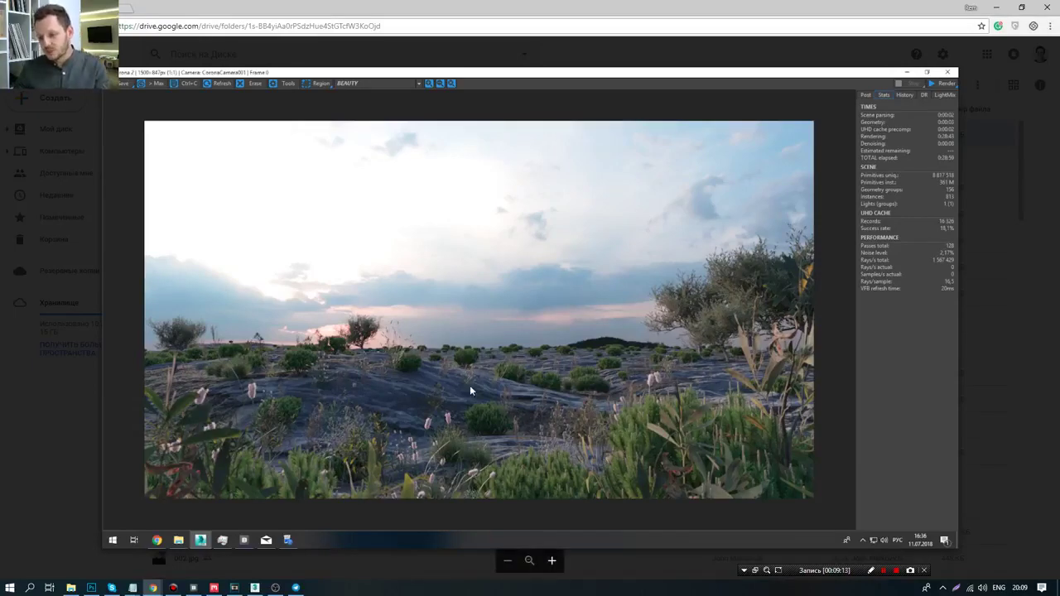
pyautogui.press('Right')
pyautogui.press('Right')
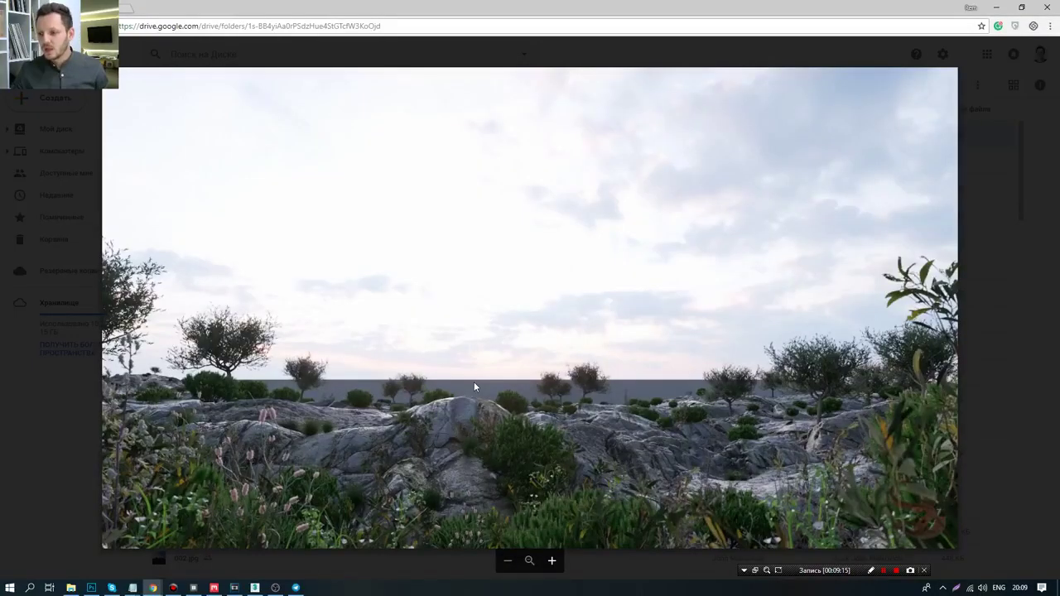
pyautogui.press('Right')
pyautogui.press('Right')
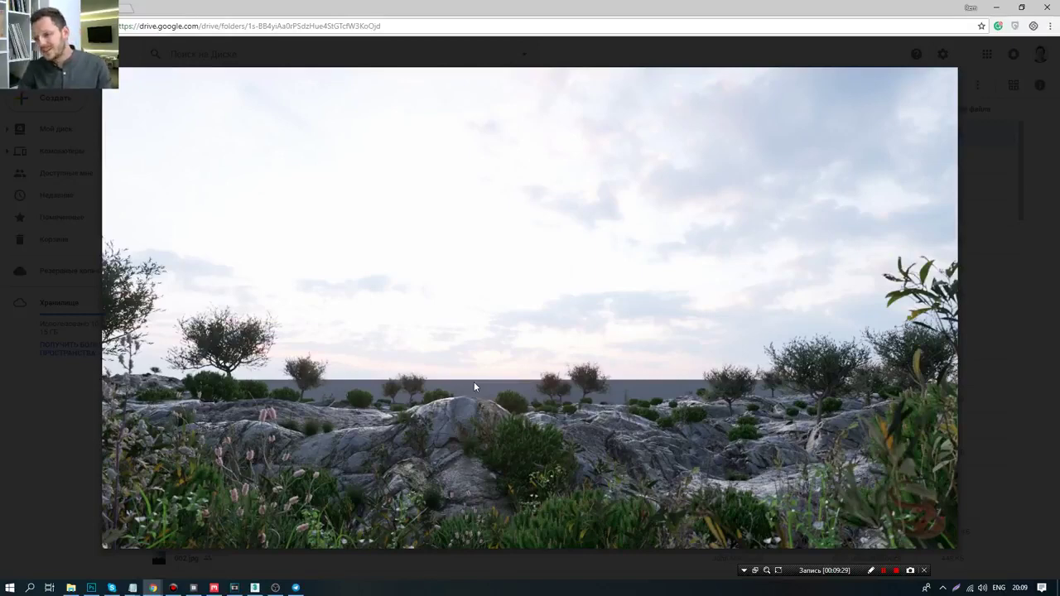
pyautogui.press('Right')
pyautogui.press('Left')
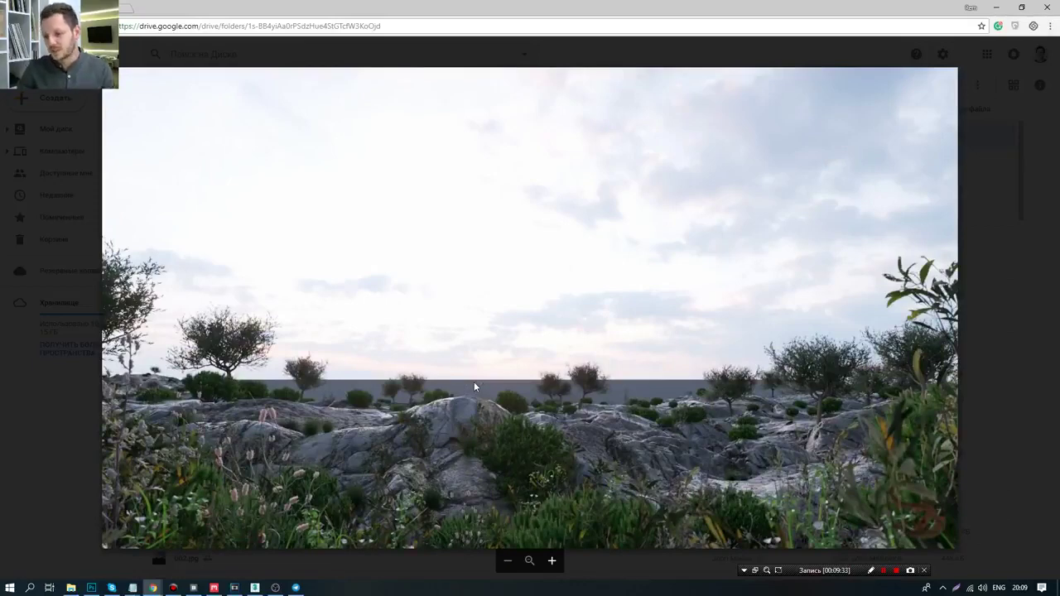
pyautogui.press('Right')
pyautogui.press('Right')
pyautogui.press('Right')
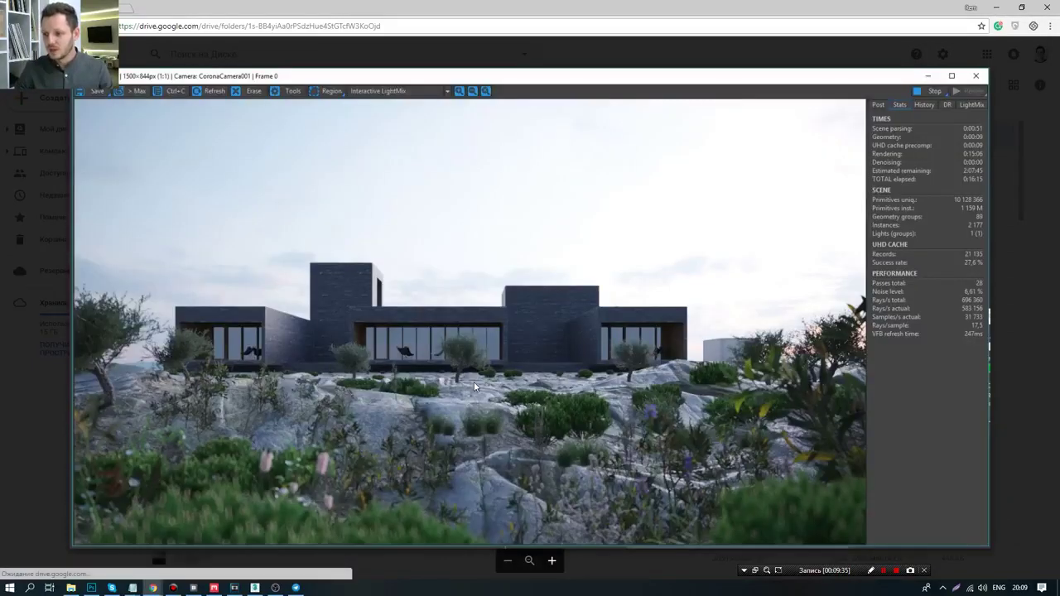
pyautogui.press('Right')
pyautogui.press('Right')
pyautogui.press('Right')
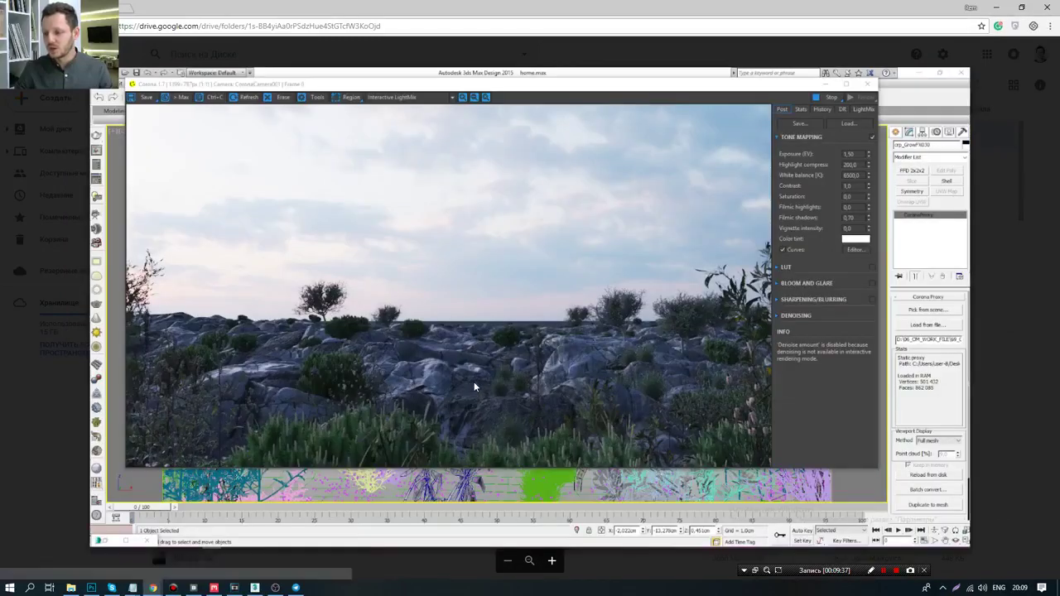
pyautogui.press('Right')
pyautogui.press('Right')
pyautogui.press('Right')
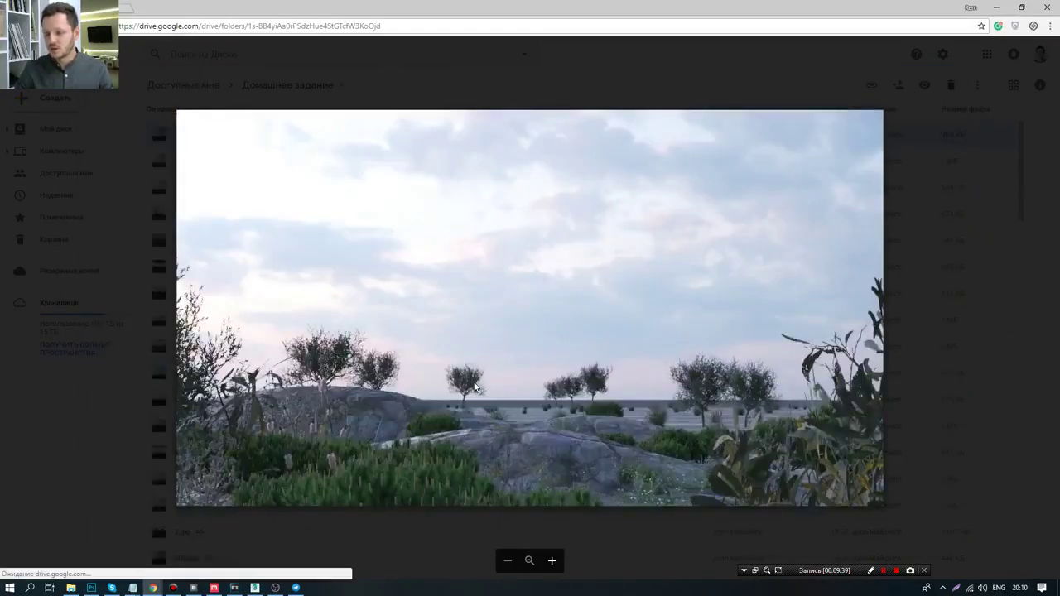
pyautogui.press('Right')
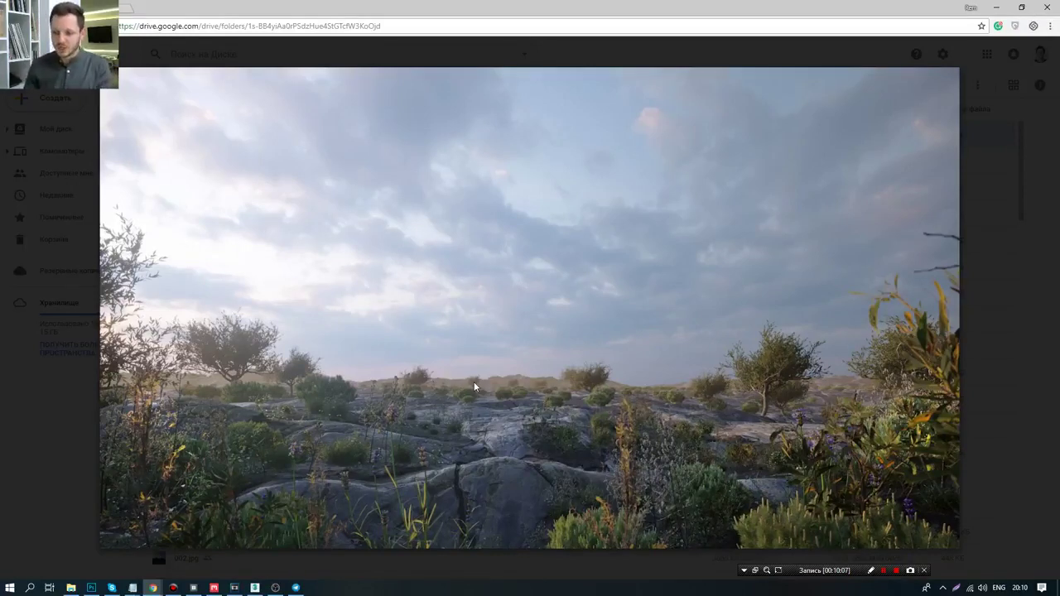
pyautogui.click(871, 570)
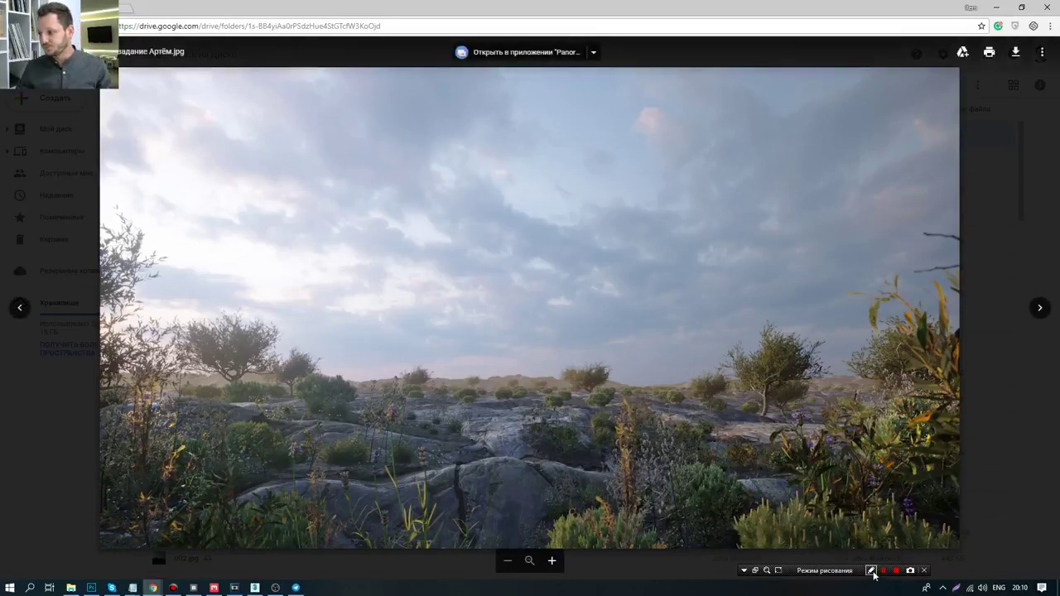
pyautogui.moveTo(167, 336); pyautogui.dragTo(192, 333)
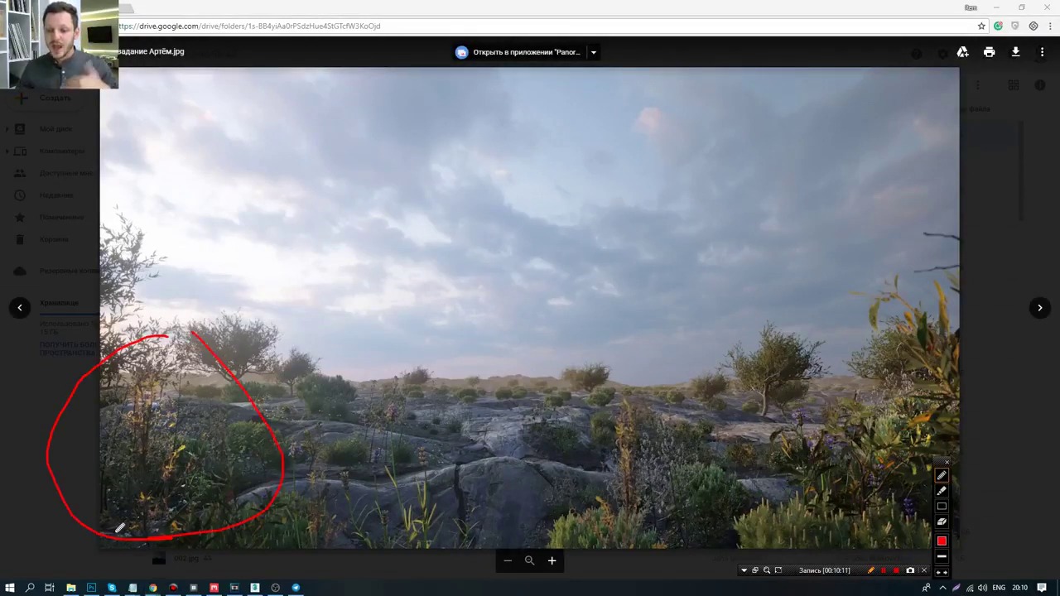
pyautogui.moveTo(153, 387); pyautogui.dragTo(164, 500)
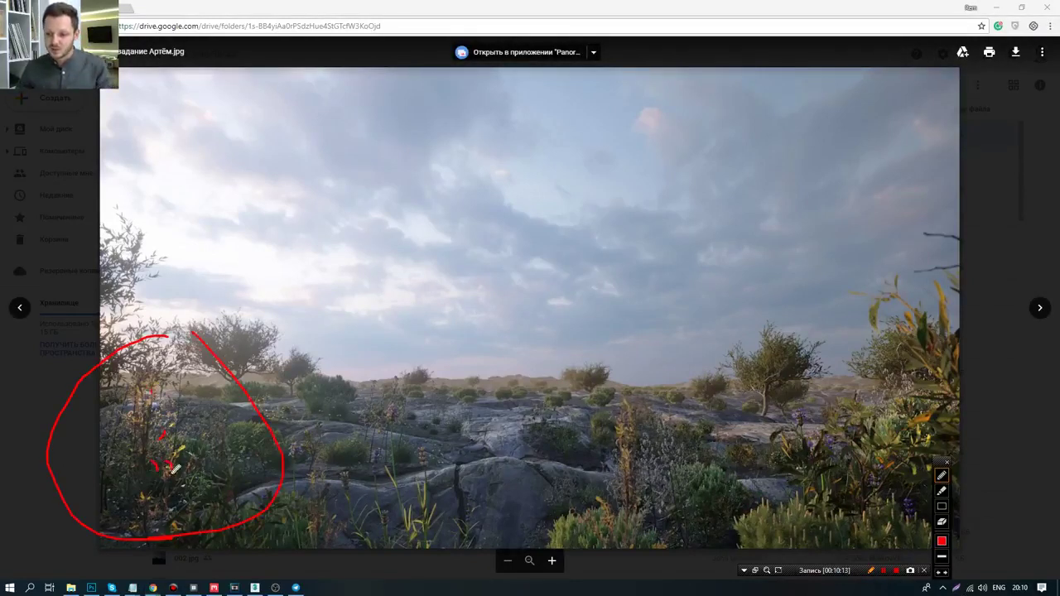
pyautogui.moveTo(625, 506)
pyautogui.mouseDown()
pyautogui.moveTo(540, 534)
pyautogui.moveTo(572, 550)
pyautogui.mouseUp()
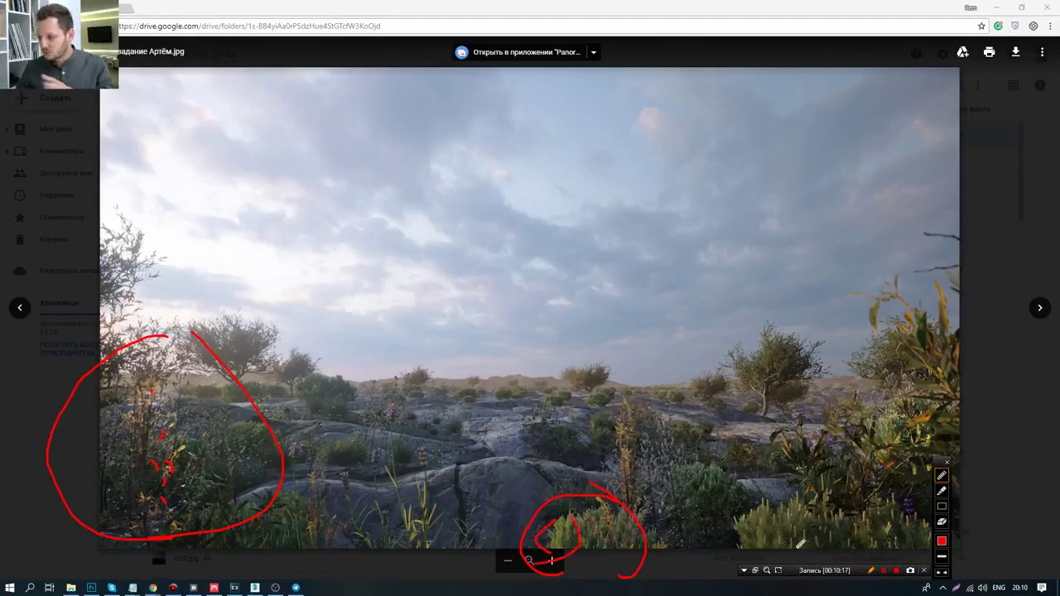
pyautogui.click(870, 571)
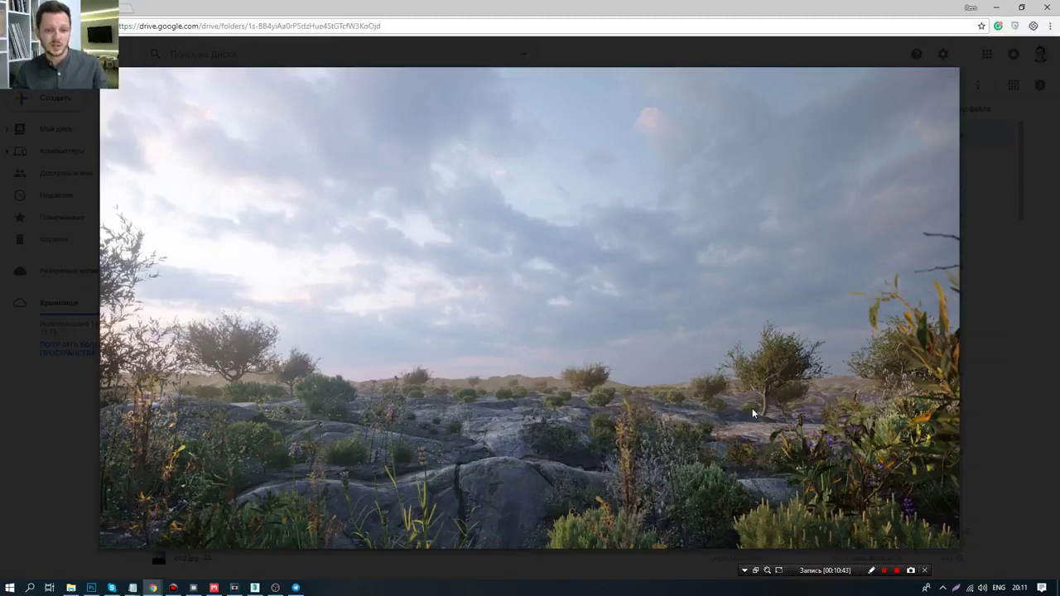
# - Close the preview, scroll further down the file list and preview an image there
pyautogui.press('Left')
pyautogui.click(973, 307)
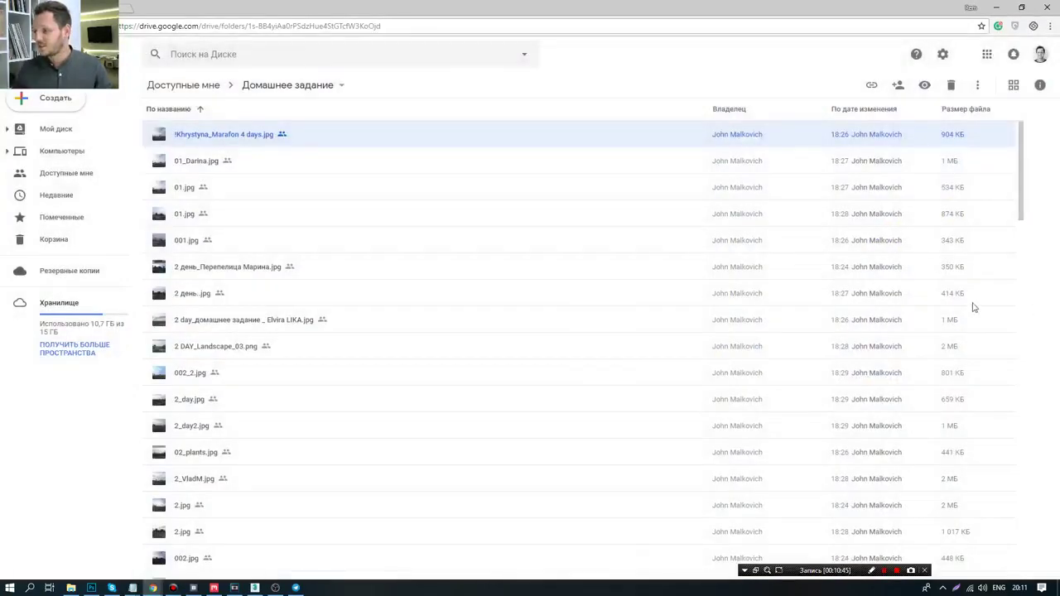
pyautogui.scroll(-10, 221, 490)
pyautogui.scroll(-10, 219, 495)
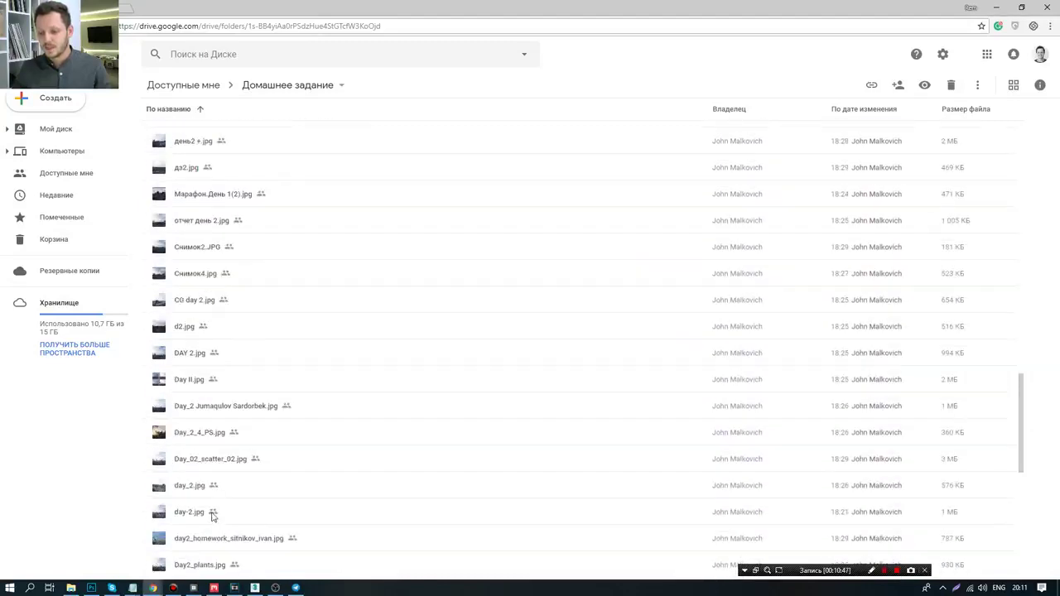
pyautogui.doubleClick(212, 488)
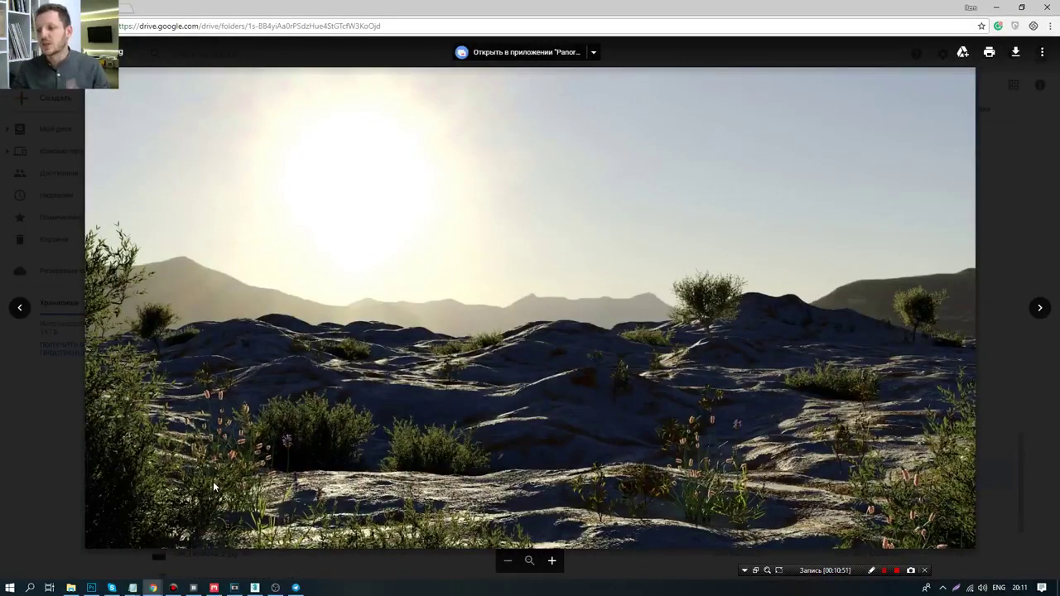
# - Page through the next renders to the cracked rocky ground with lone trees and pink-flowered grass
pyautogui.press('Right')
pyautogui.press('Right')
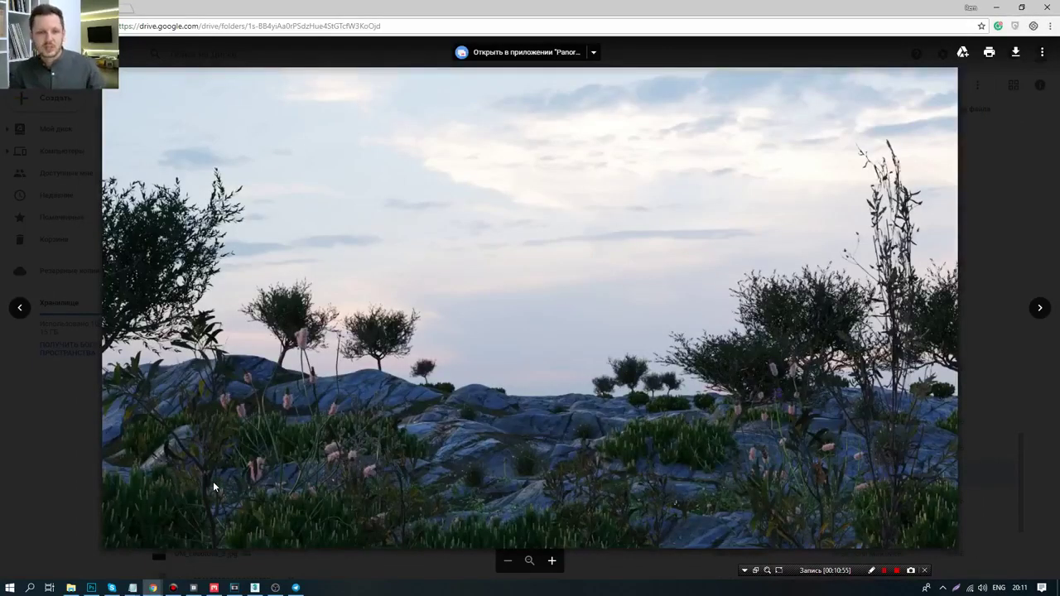
pyautogui.press('Right')
pyautogui.press('Right')
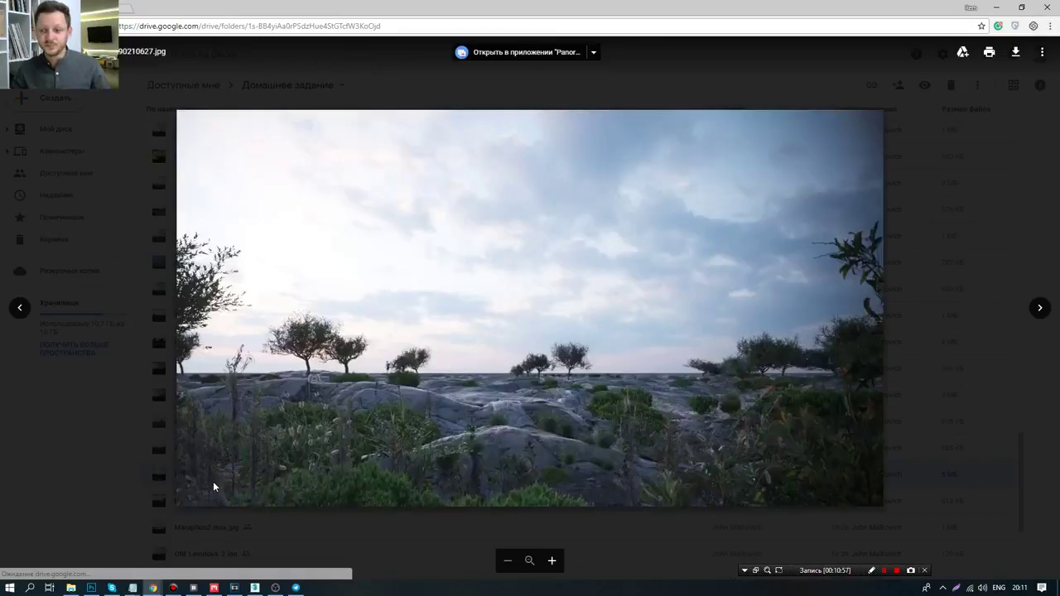
pyautogui.press('Right')
pyautogui.press('Right')
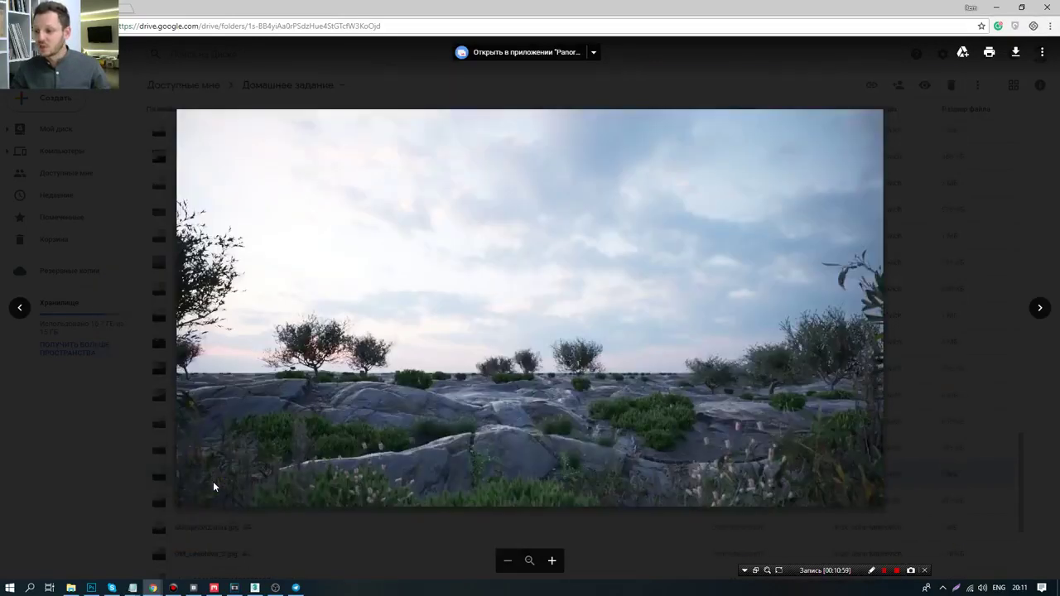
pyautogui.press('Right')
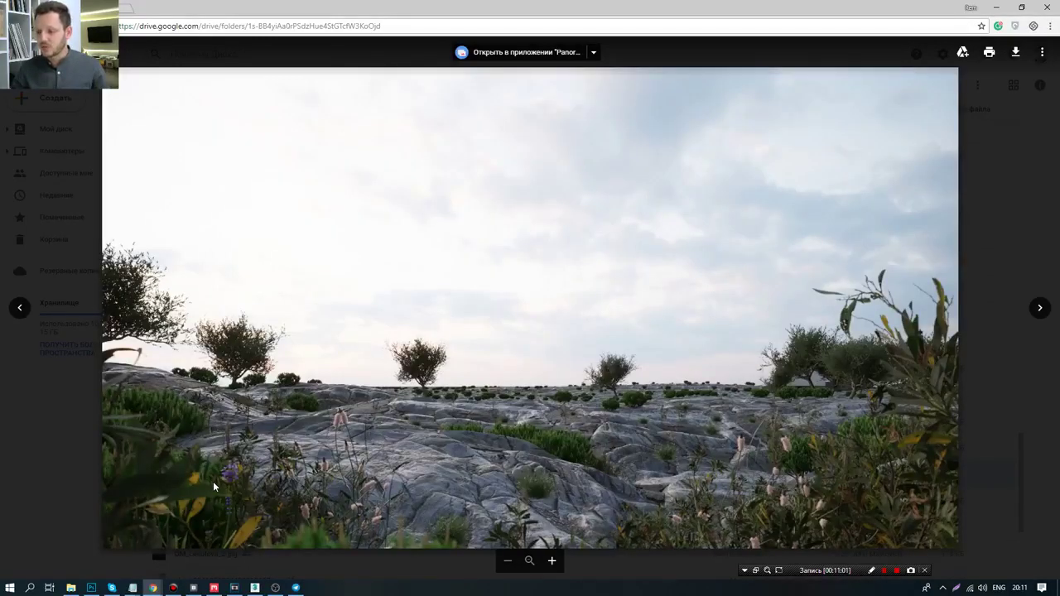
pyautogui.press('Left')
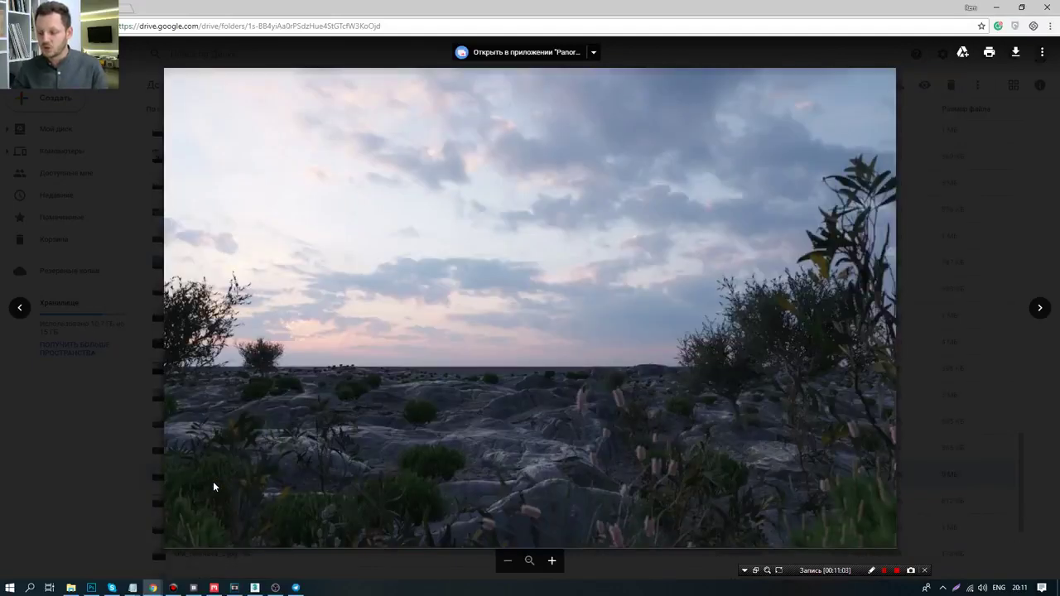
pyautogui.press('Right')
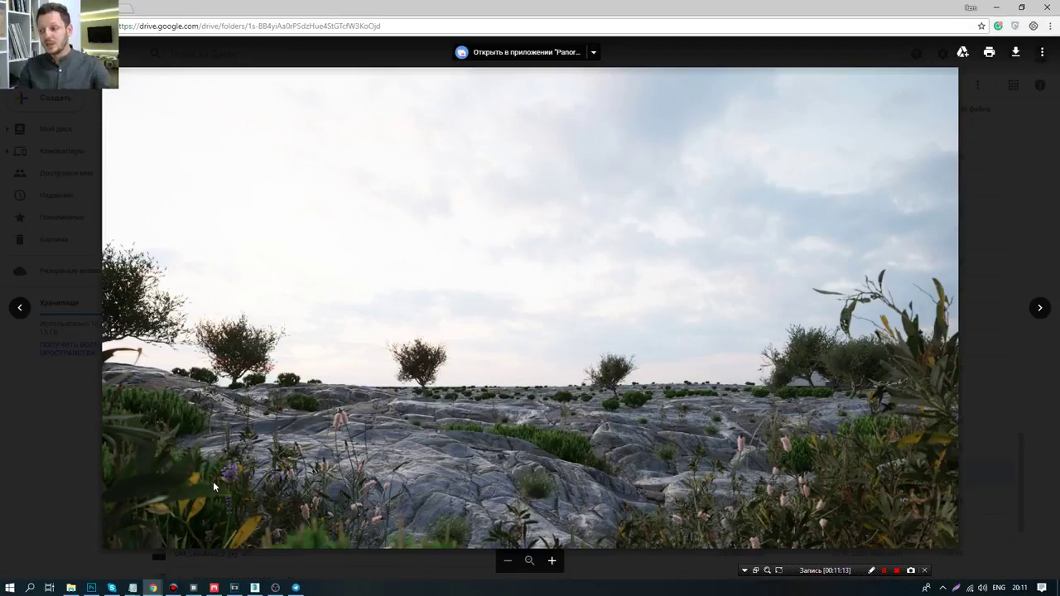
pyautogui.press('Right')
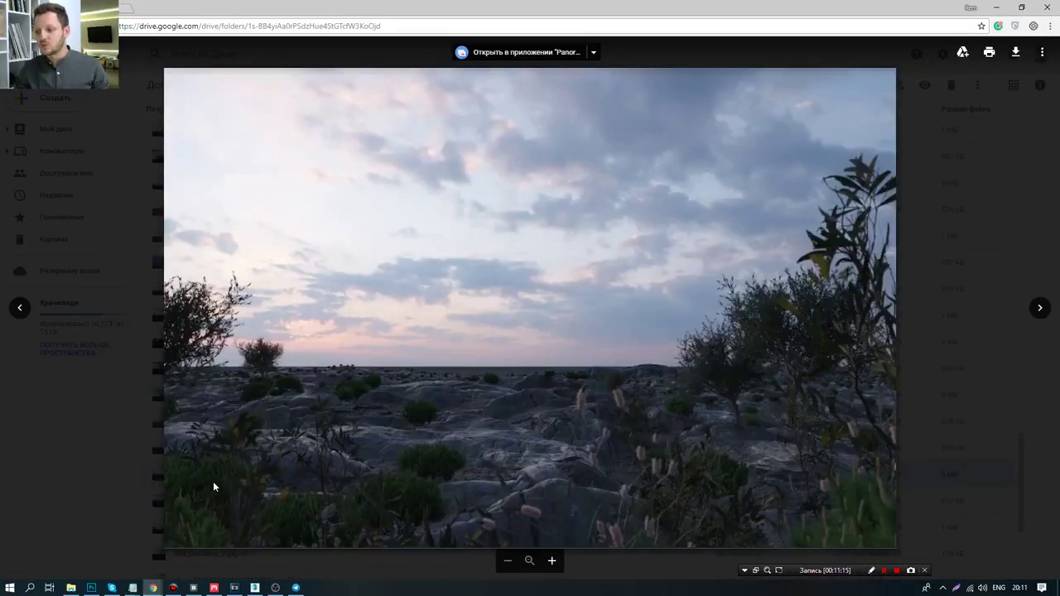
pyautogui.press('Right')
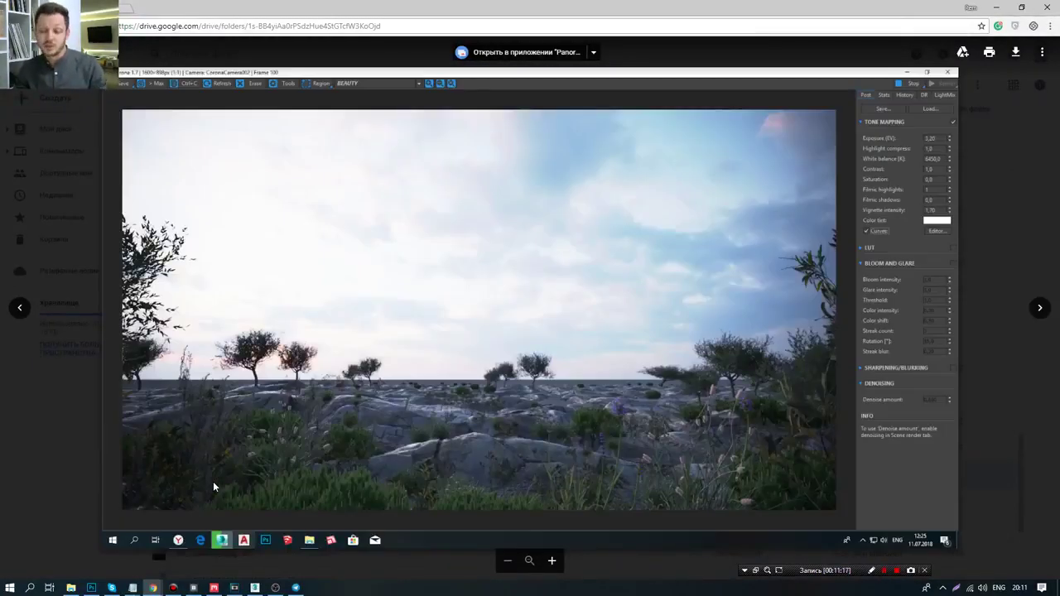
pyautogui.press('Right')
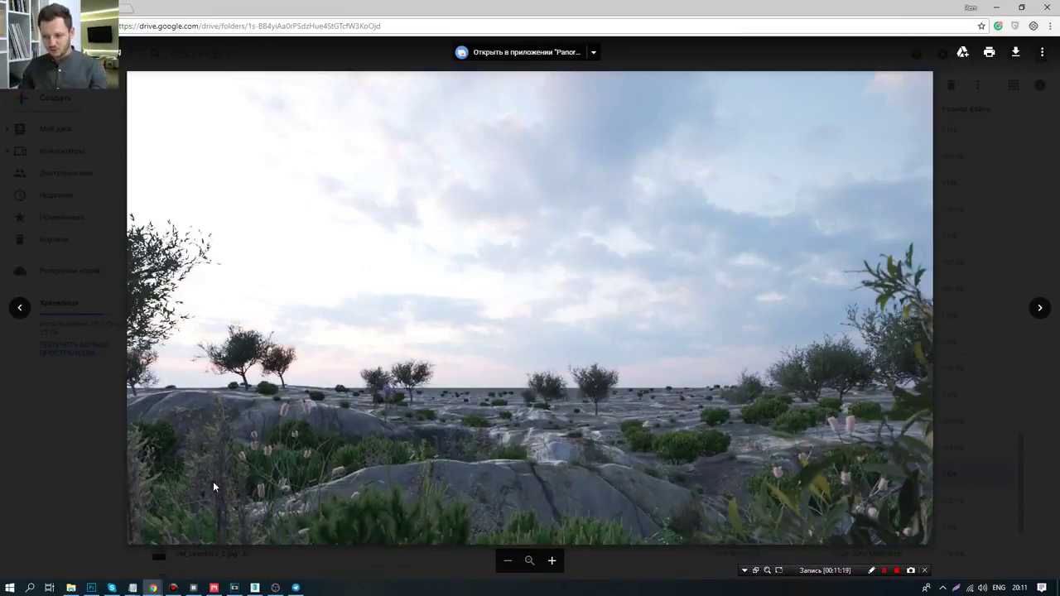
pyautogui.press('Right')
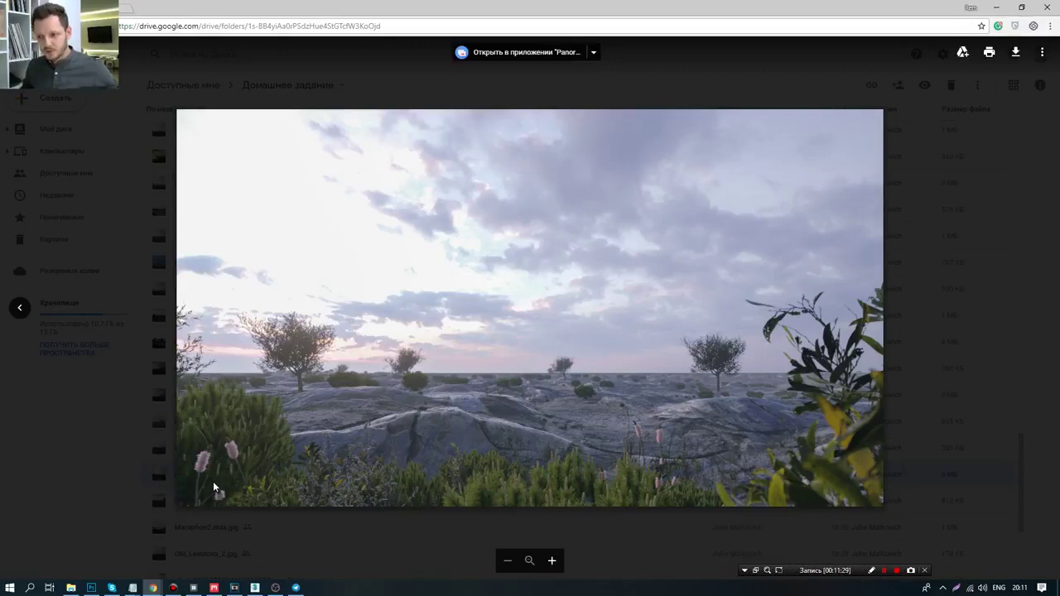
# - Close the current preview and open L20XL8T47-0.jpg instead
pyautogui.click(1002, 290)
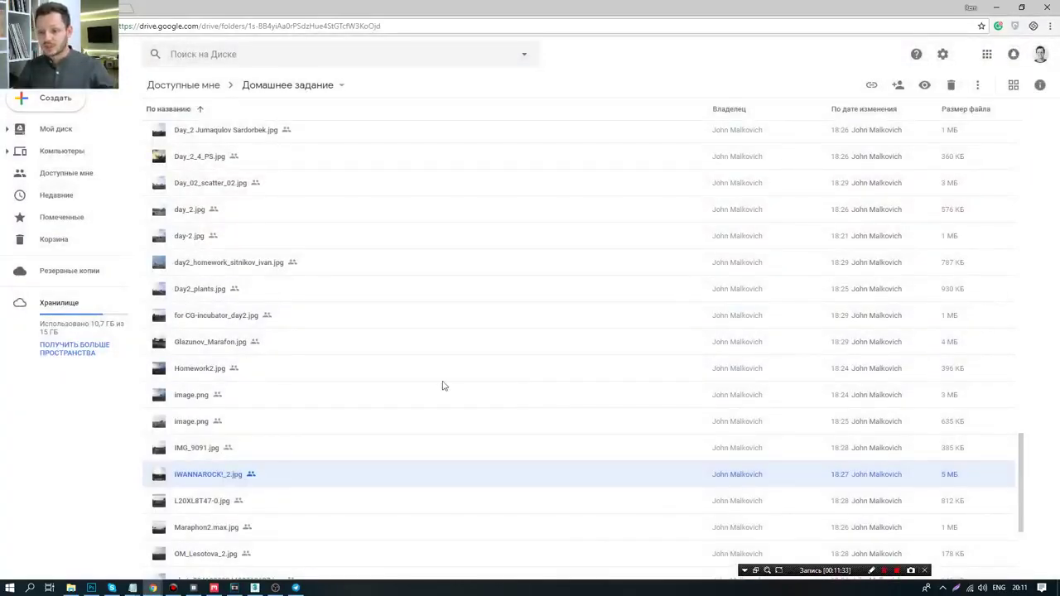
pyautogui.click(200, 508)
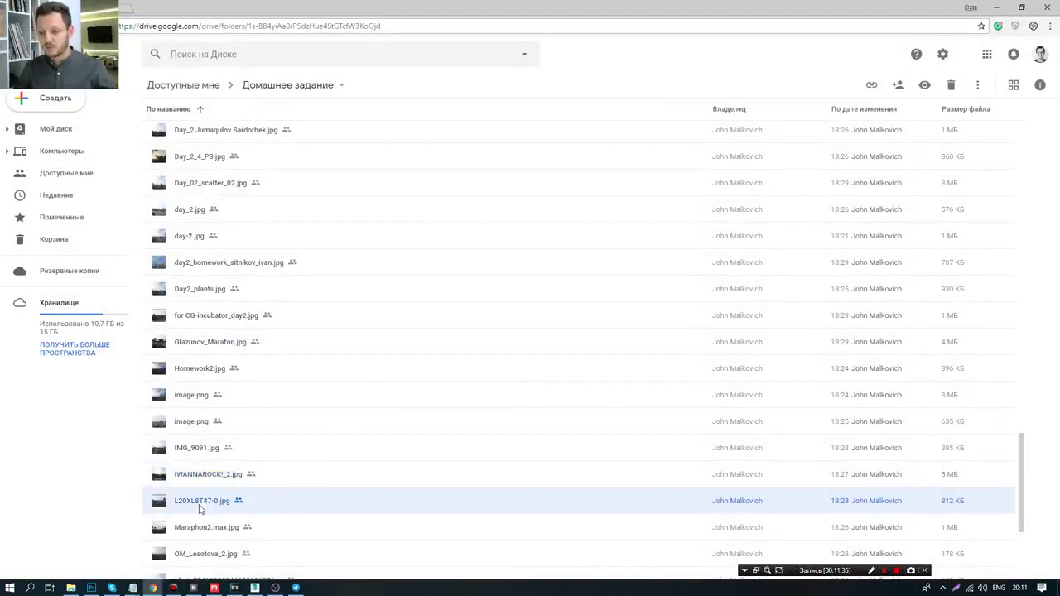
pyautogui.doubleClick(200, 507)
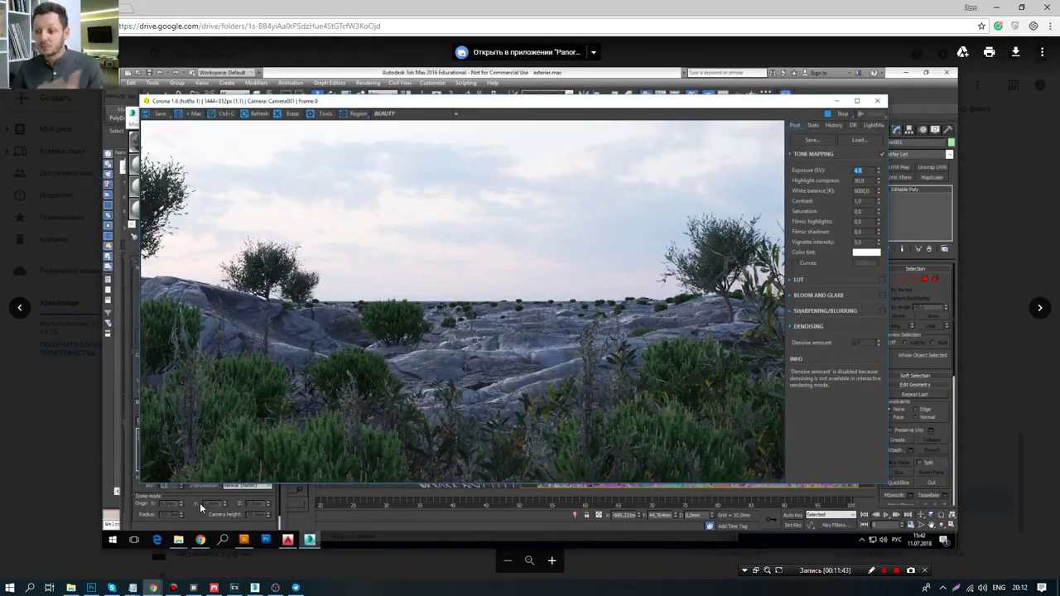
# - Review six further renders, including the house render, then exit to the folder list
pyautogui.press('Right')
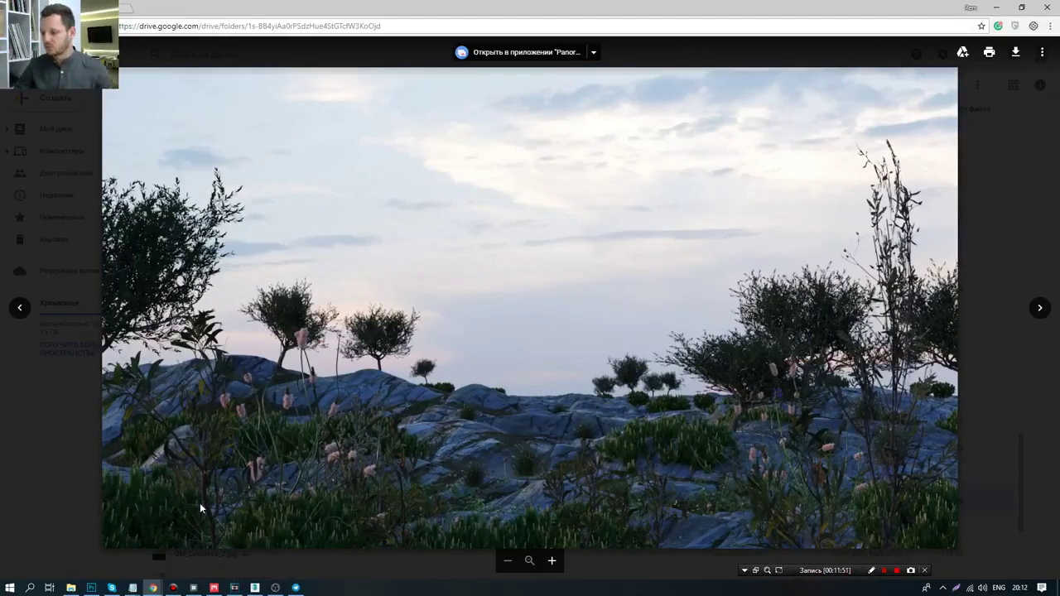
pyautogui.press('Right')
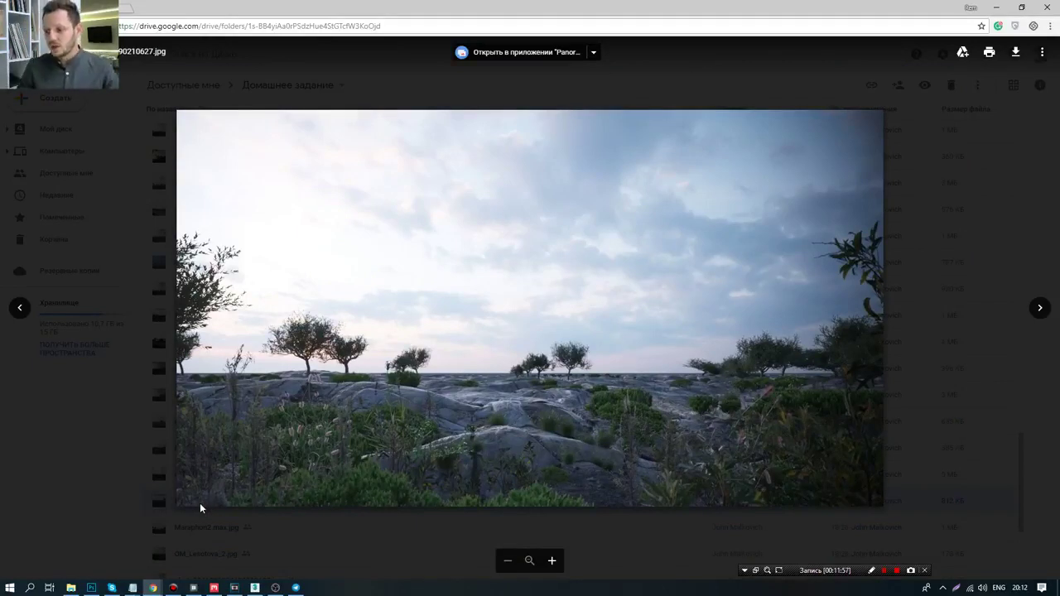
pyautogui.press('Right')
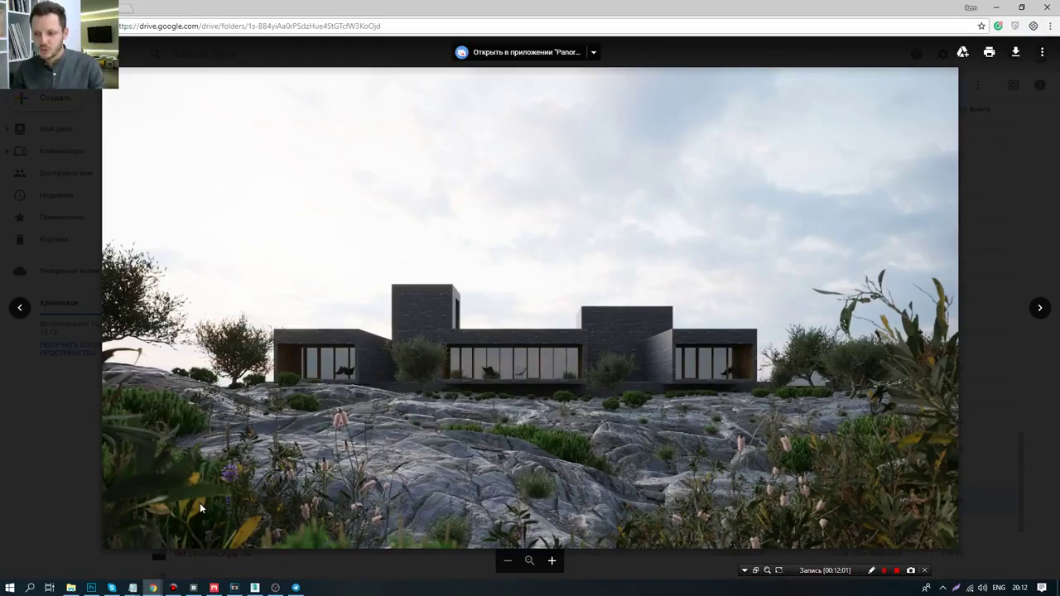
pyautogui.press('Right')
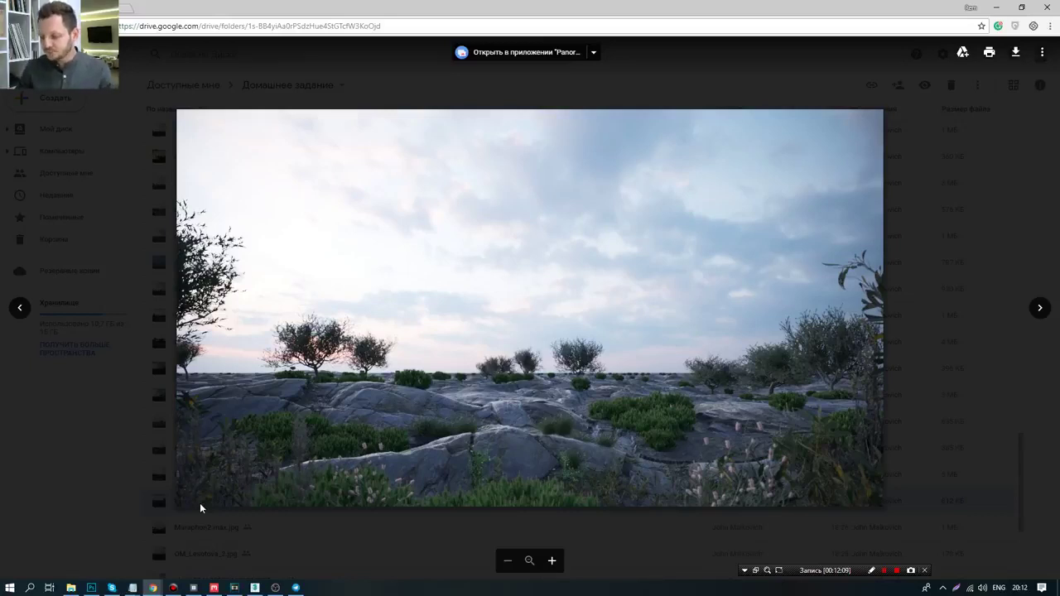
pyautogui.press('Right')
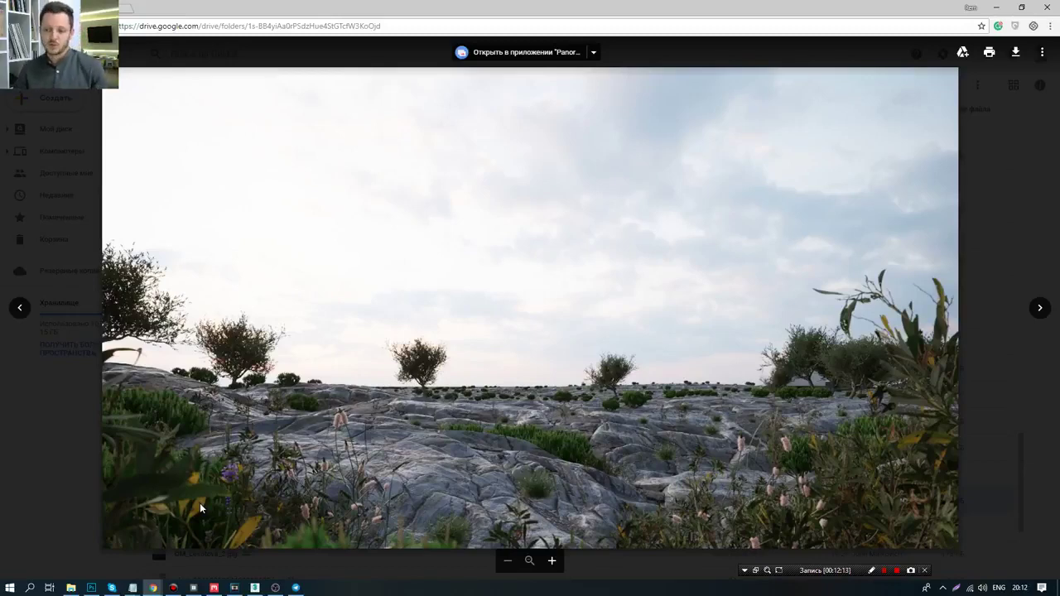
pyautogui.press('Right')
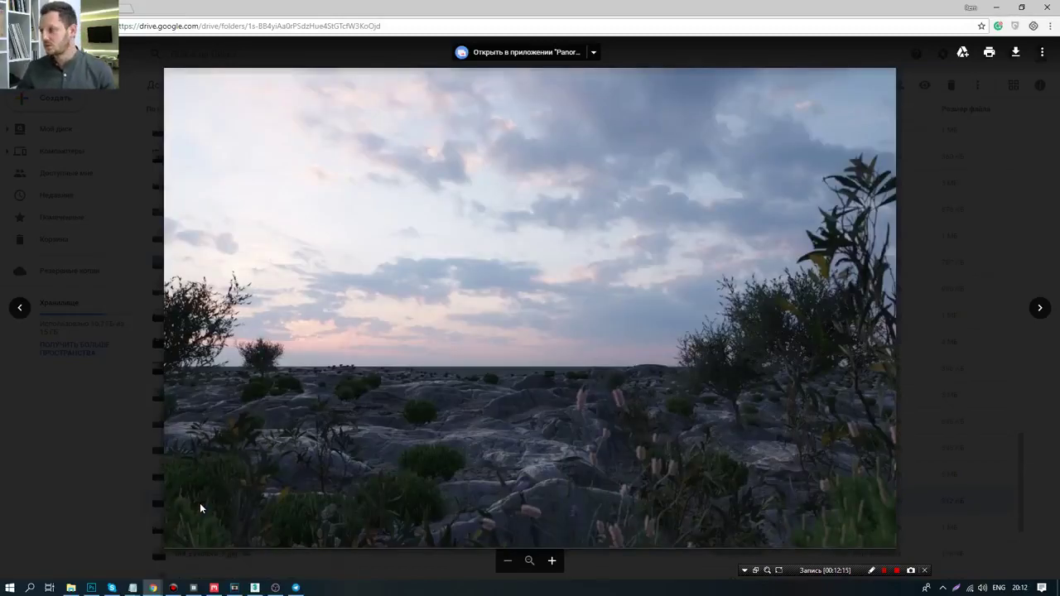
pyautogui.press('Escape')
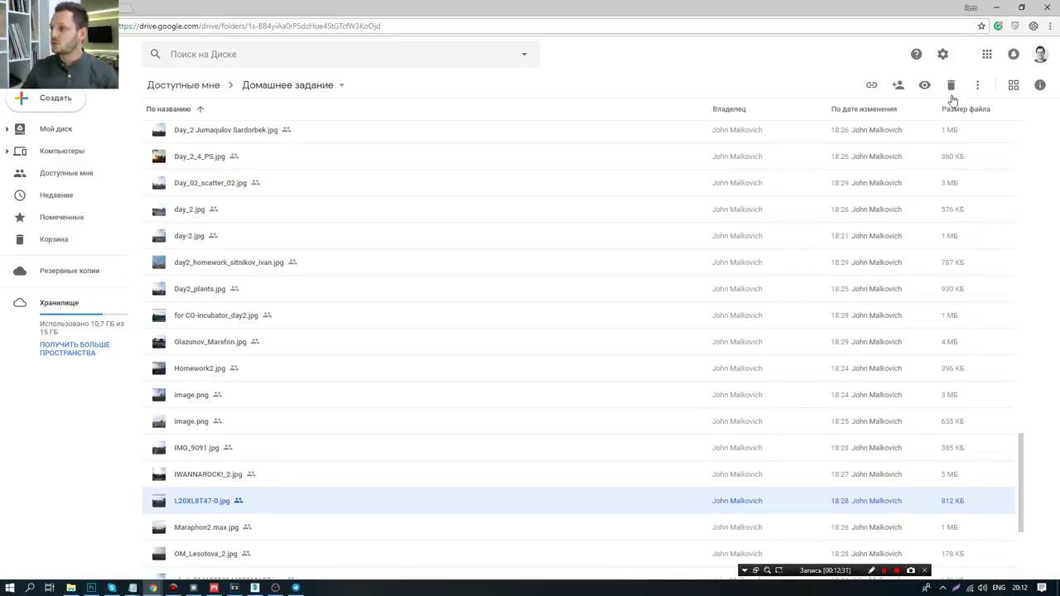
# - Minimise the browser to bring the LightMix render of the night house back into view
pyautogui.click(997, 8)
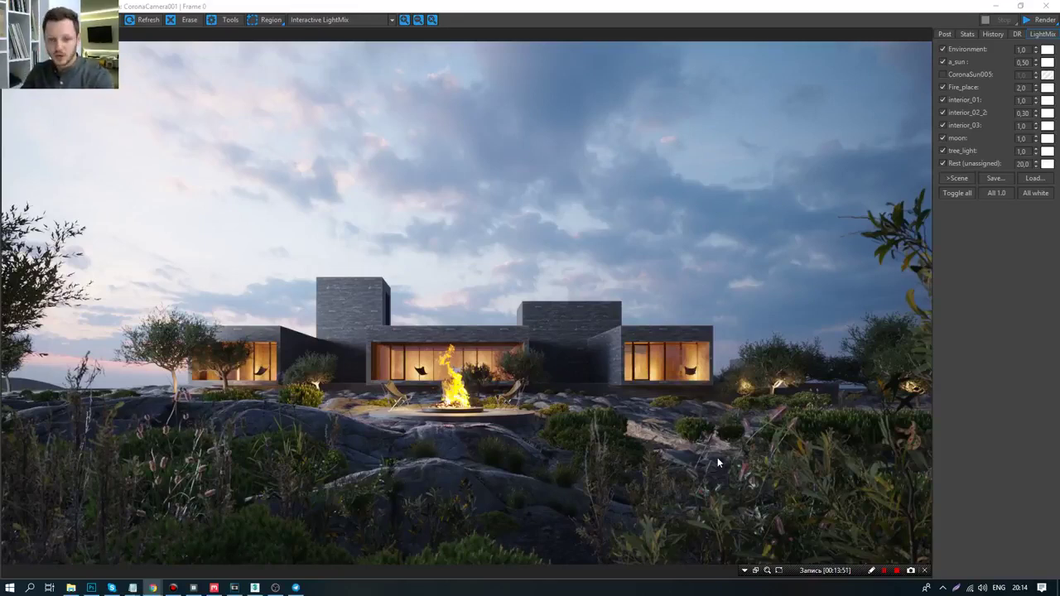
# - Switch off a_sun, Fire_place, interior_01, interior_02_2, interior_03, moon, tree_light and Rest in LightMix
pyautogui.click(943, 62)
pyautogui.click(943, 87)
pyautogui.click(943, 99)
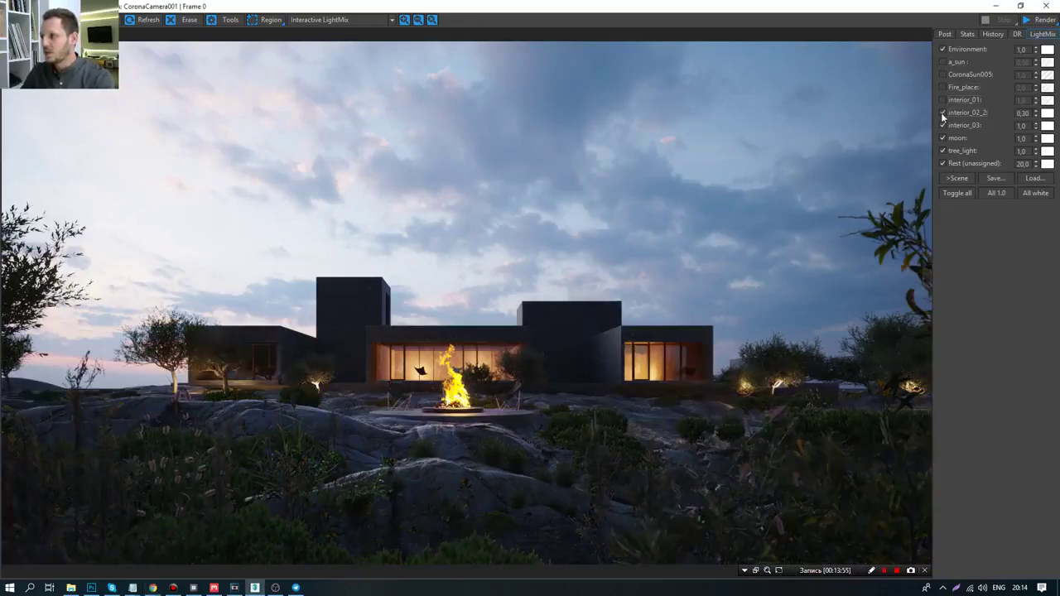
pyautogui.click(943, 111)
pyautogui.click(943, 125)
pyautogui.click(943, 137)
pyautogui.click(942, 150)
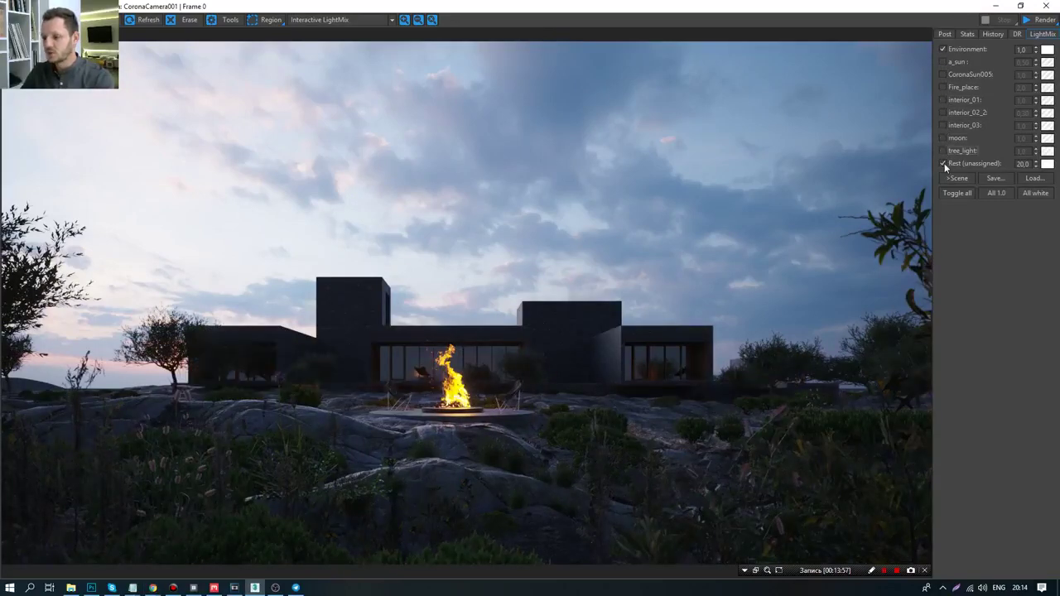
pyautogui.click(944, 163)
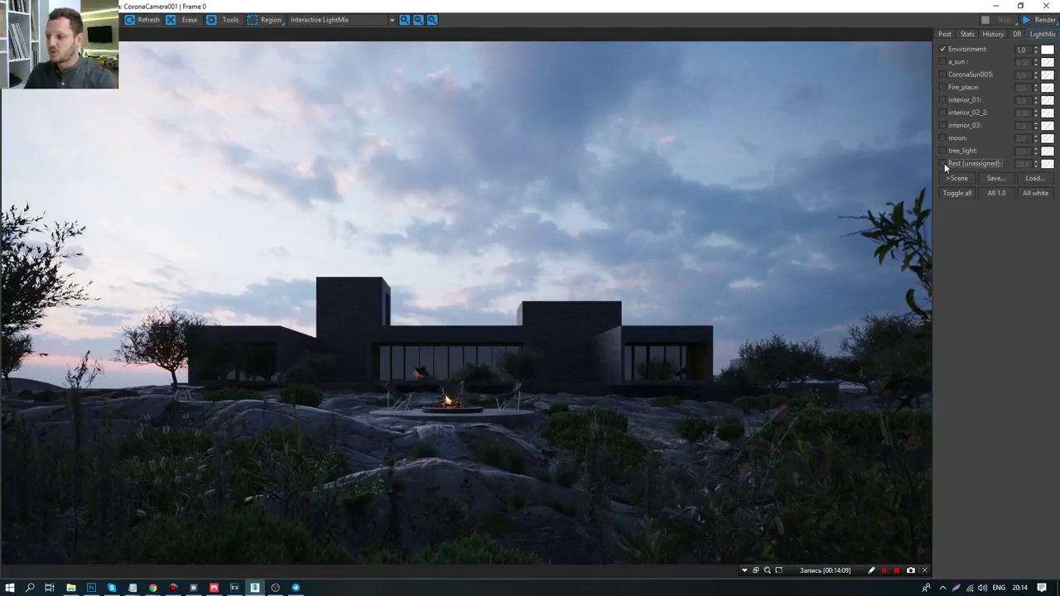
# - Briefly re-enable a_sun to compare, then switch it off again, leaving only Environment
pyautogui.click(944, 63)
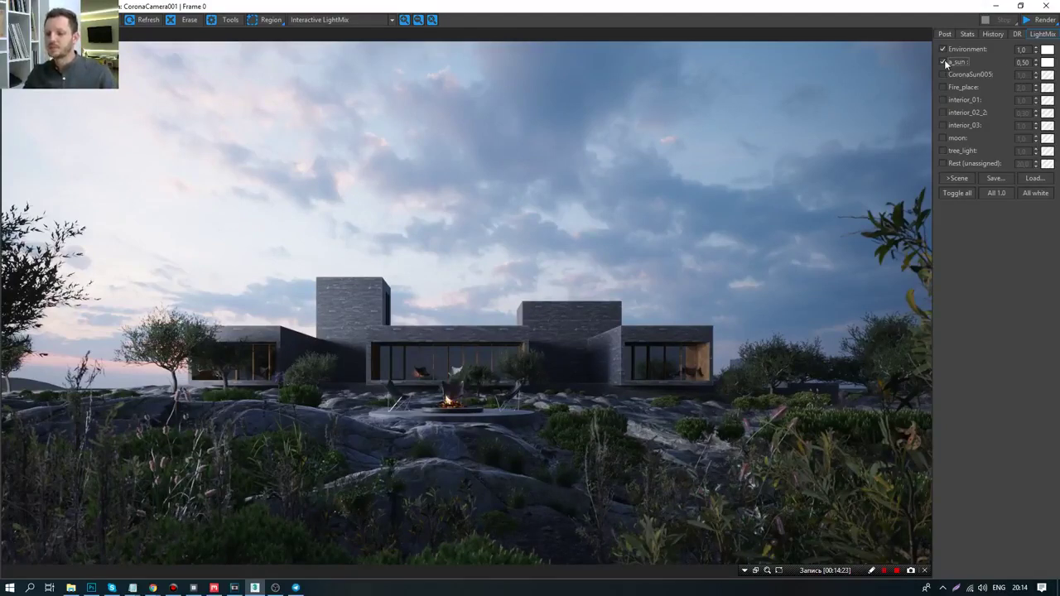
pyautogui.click(944, 62)
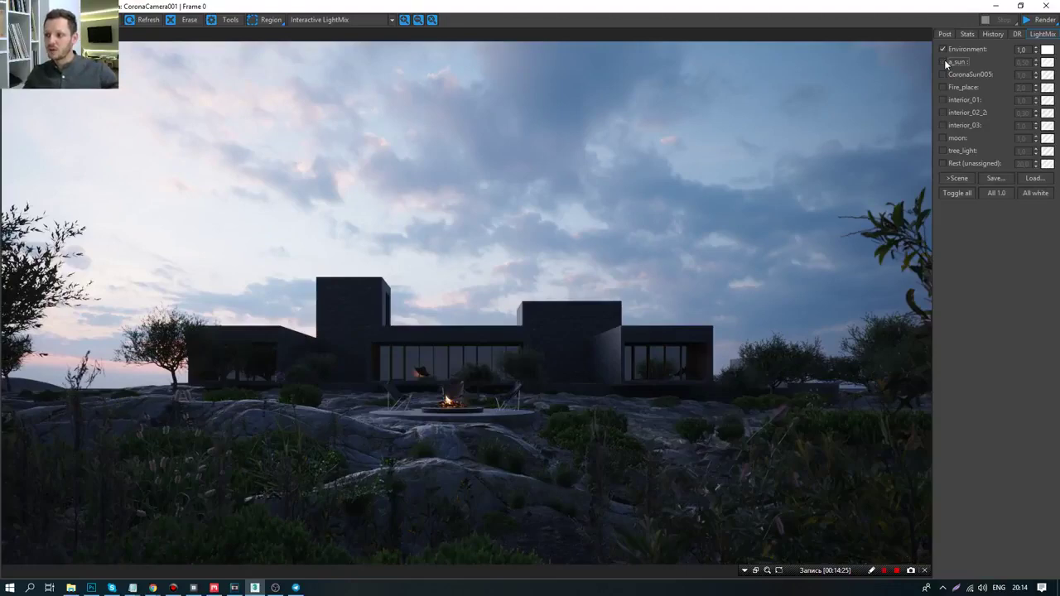
pyautogui.click(871, 569)
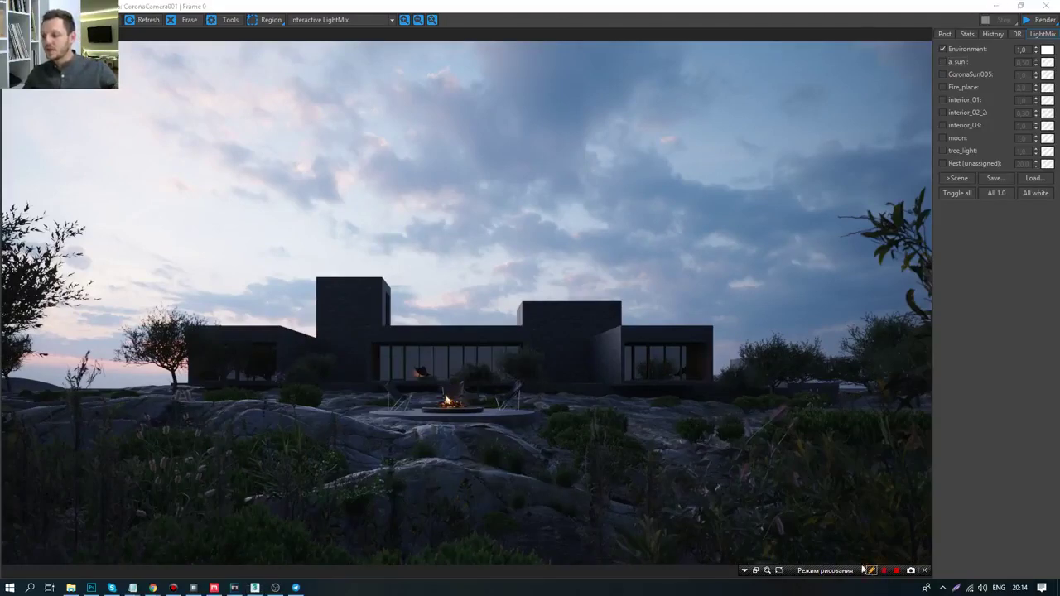
pyautogui.moveTo(844, 54); pyautogui.dragTo(120, 29)
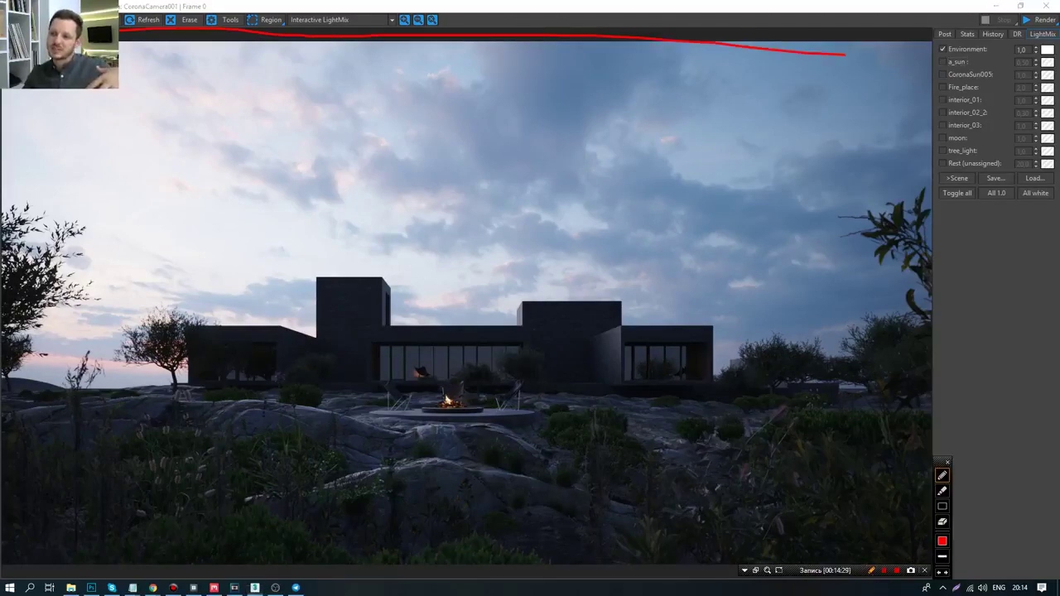
pyautogui.moveTo(2, 408)
pyautogui.mouseDown()
pyautogui.moveTo(669, 414)
pyautogui.moveTo(879, 99)
pyautogui.mouseUp()
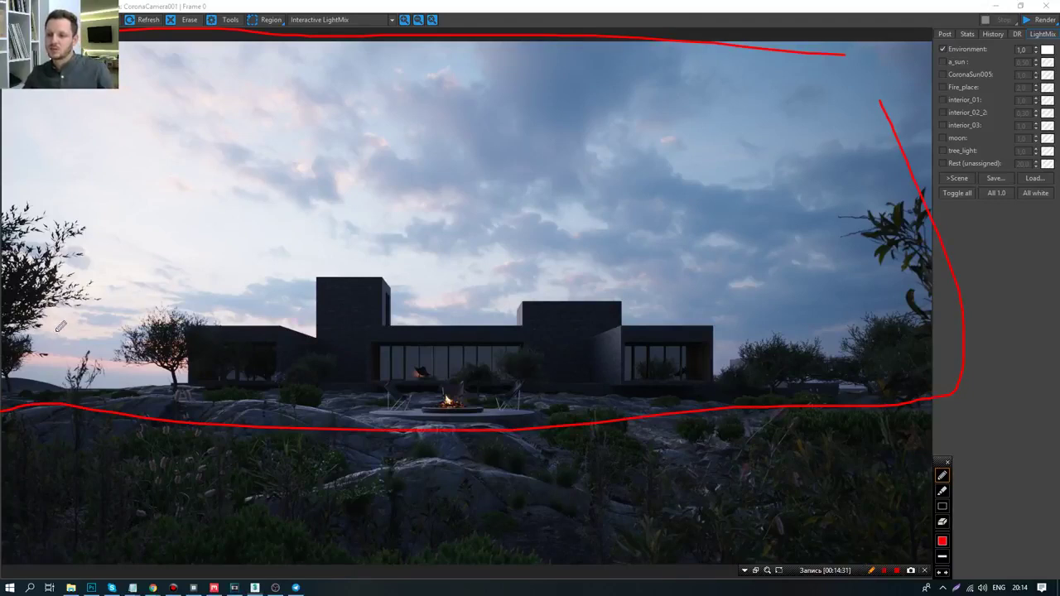
pyautogui.moveTo(45, 340); pyautogui.dragTo(910, 54)
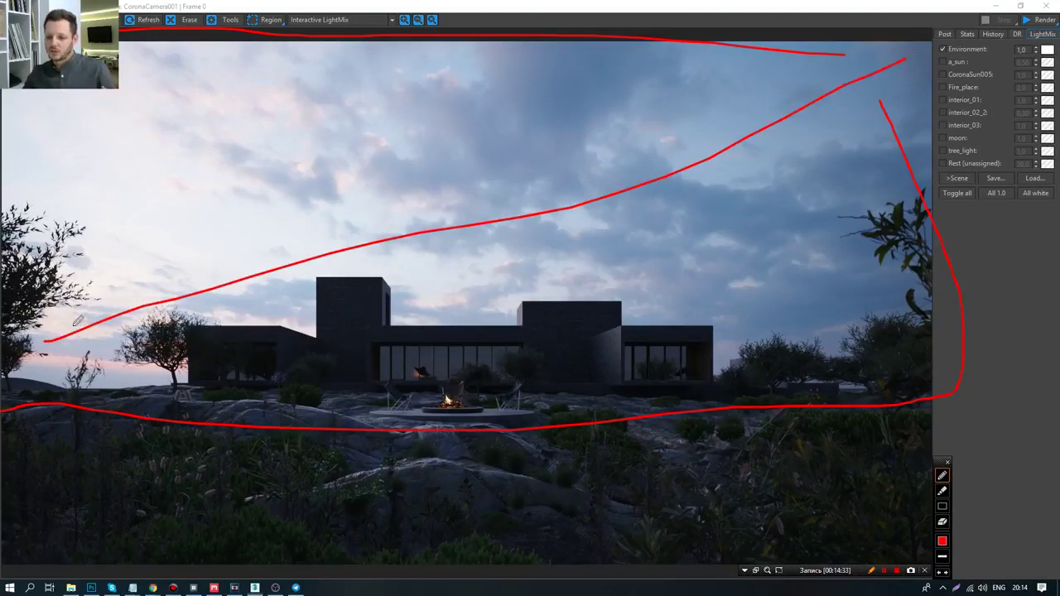
pyautogui.moveTo(79, 302); pyautogui.dragTo(39, 366)
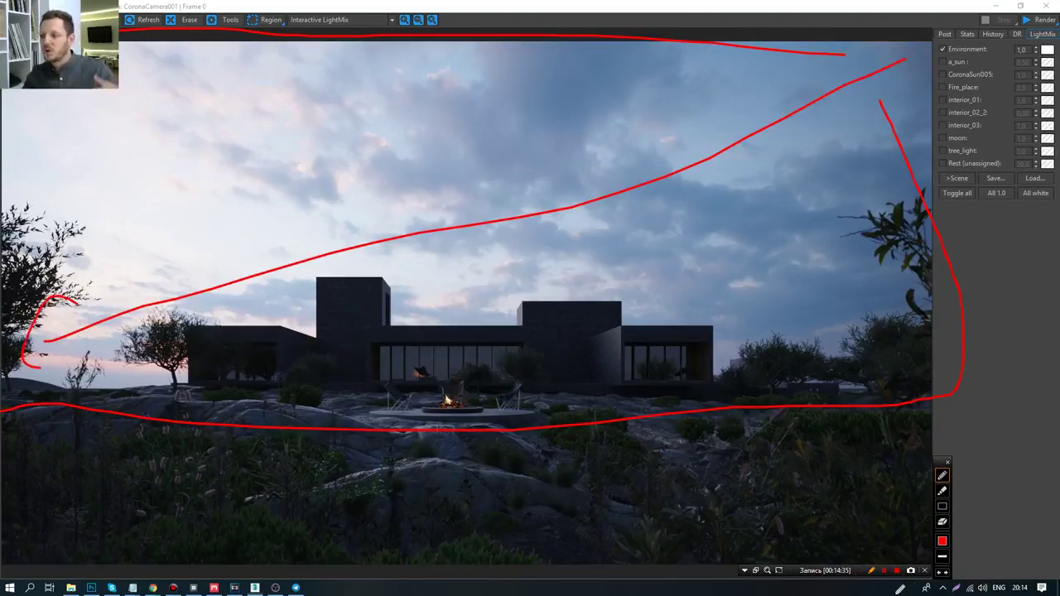
pyautogui.click(871, 570)
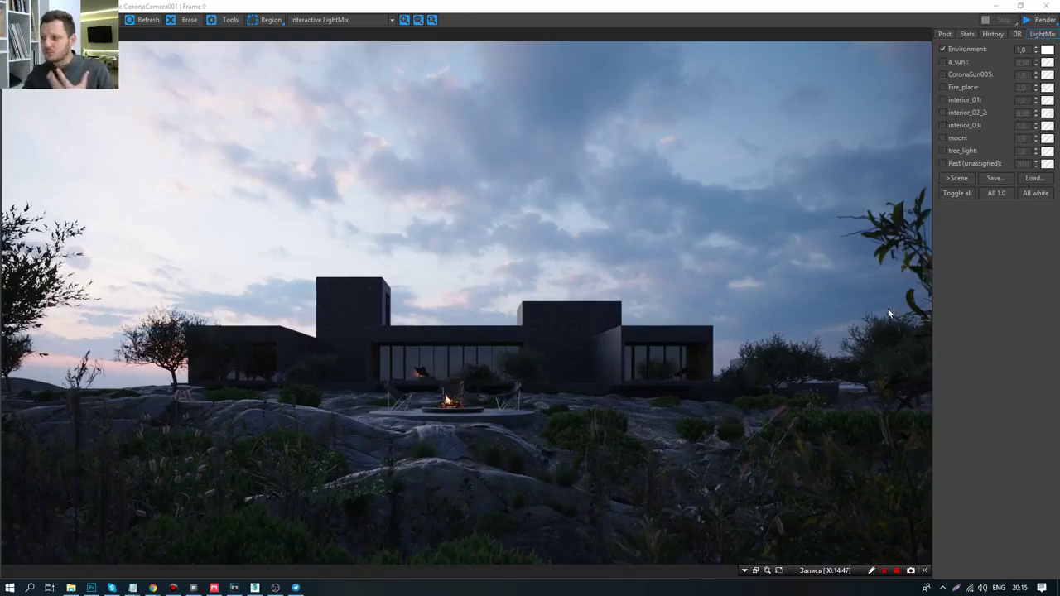
# - Re-enable the a_sun LightMix group at 0.50 alongside Environment
pyautogui.click(943, 63)
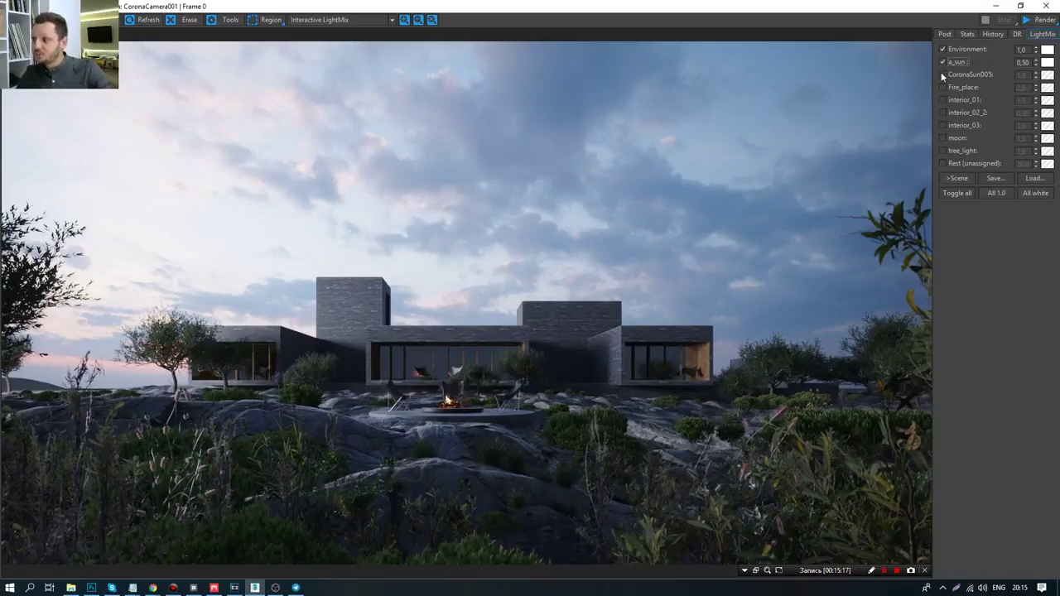
pyautogui.doubleClick(942, 75)
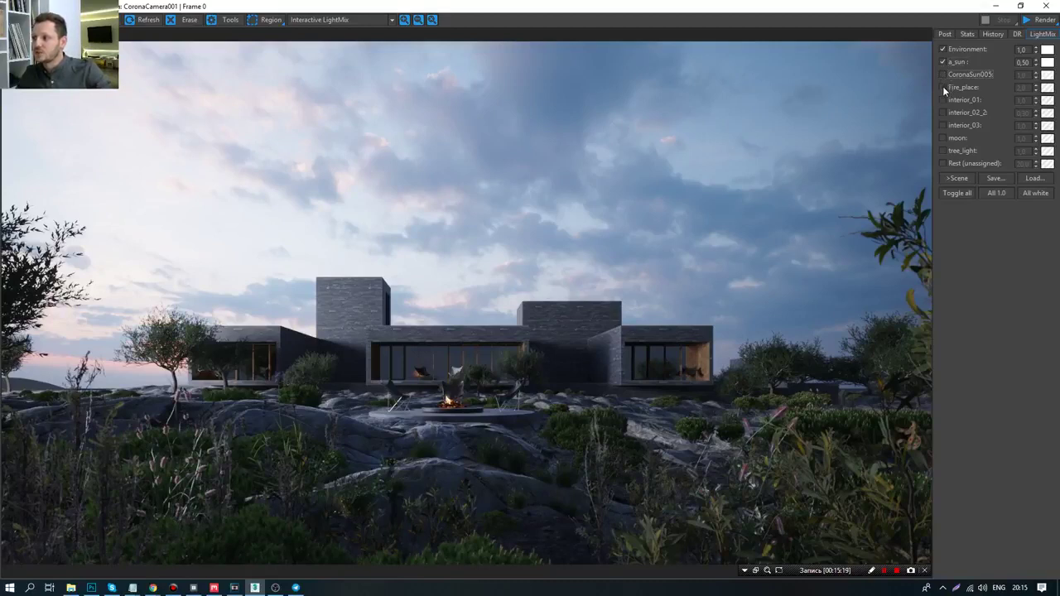
pyautogui.click(942, 87)
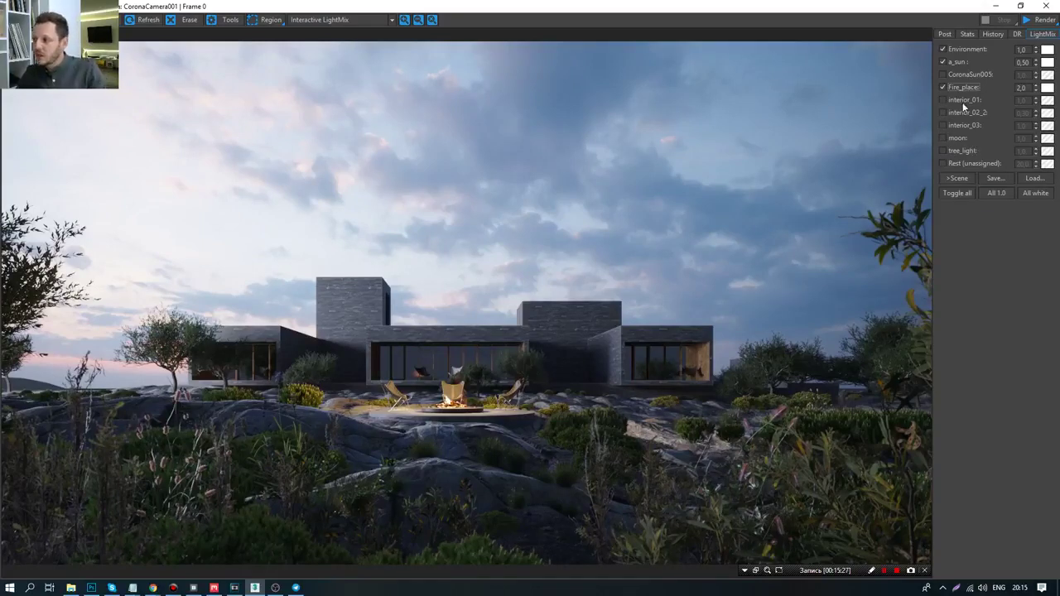
pyautogui.click(944, 163)
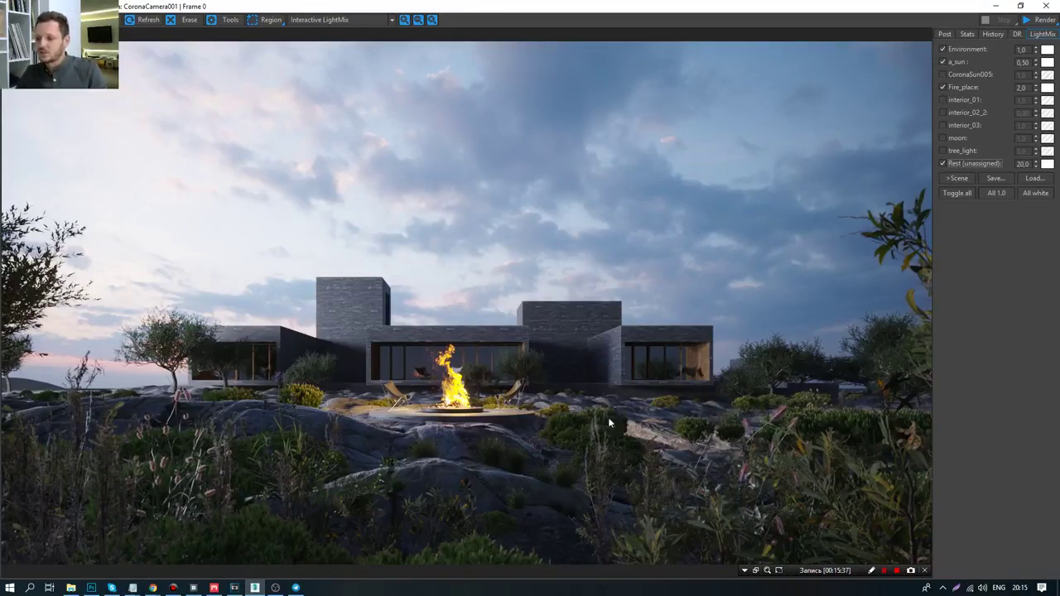
pyautogui.click(943, 86)
pyautogui.click(942, 87)
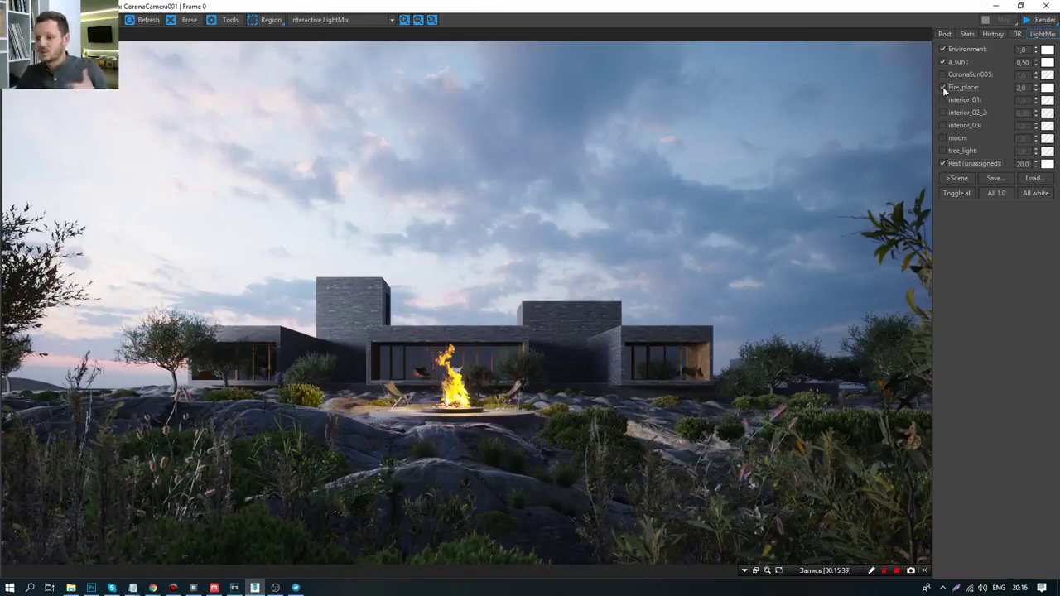
pyautogui.click(942, 86)
pyautogui.click(942, 86)
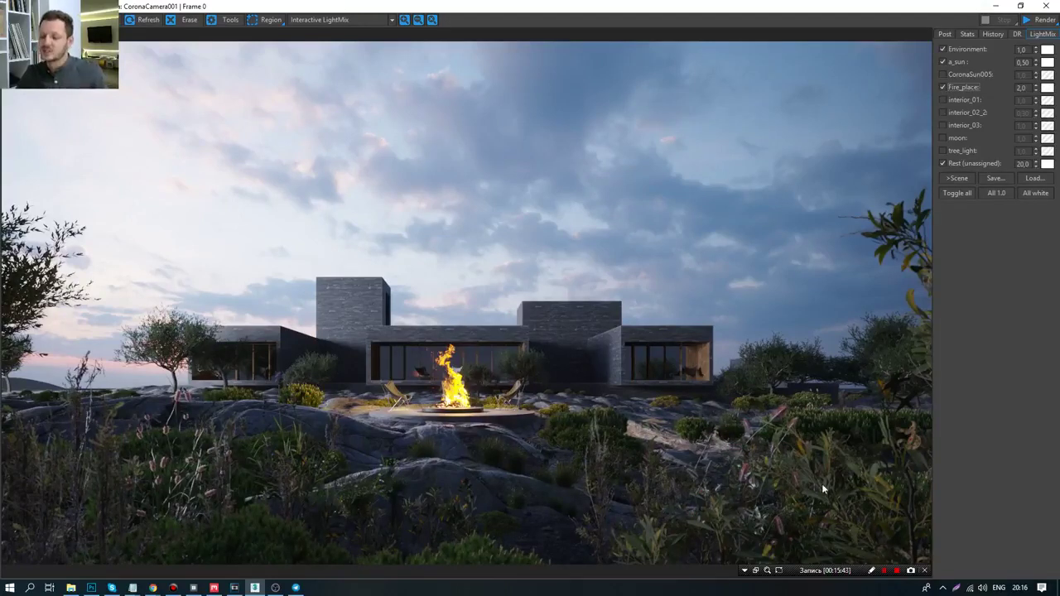
pyautogui.click(943, 164)
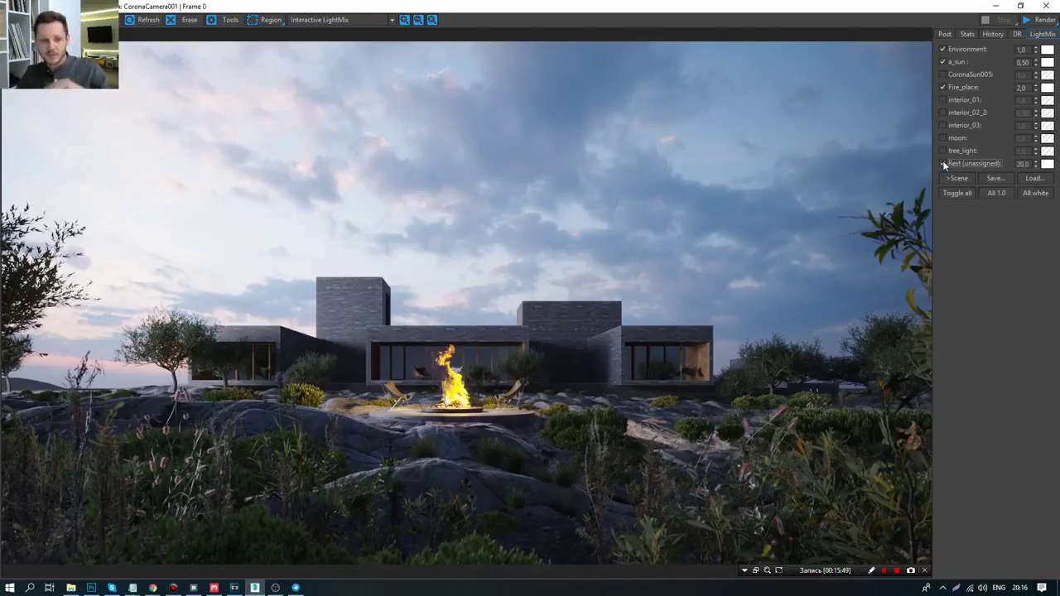
# - Turn on the interior_01, interior_02_2, interior_03 and tree_light LightMix groups
pyautogui.click(943, 101)
pyautogui.click(941, 112)
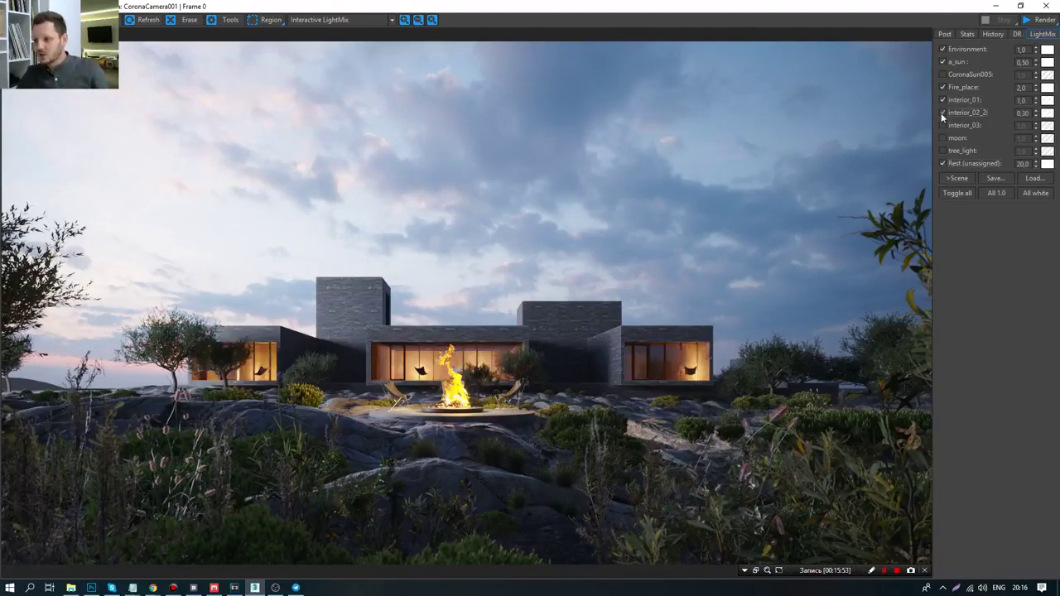
pyautogui.click(943, 125)
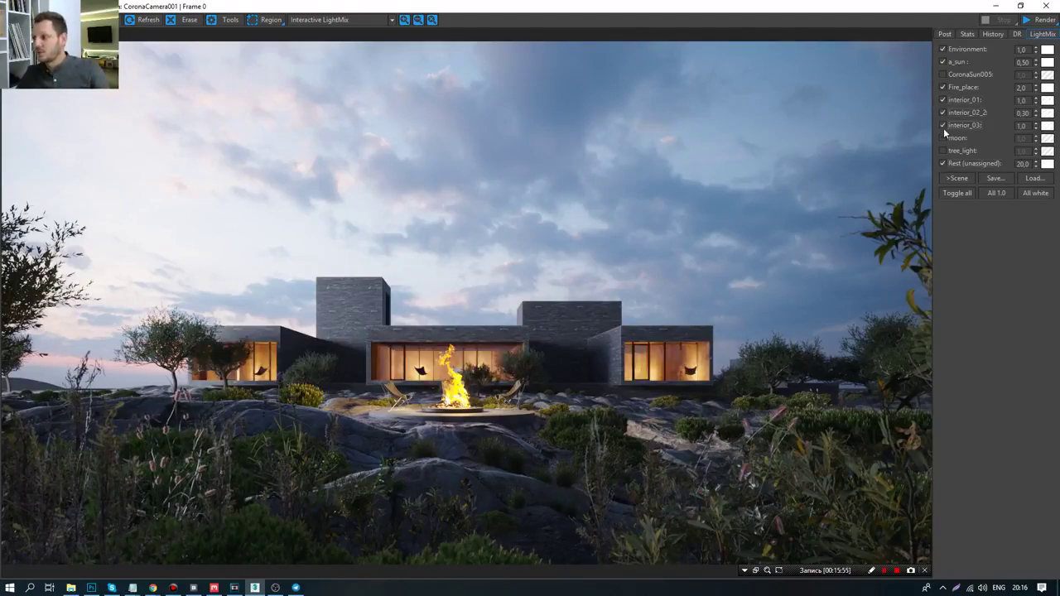
pyautogui.click(943, 151)
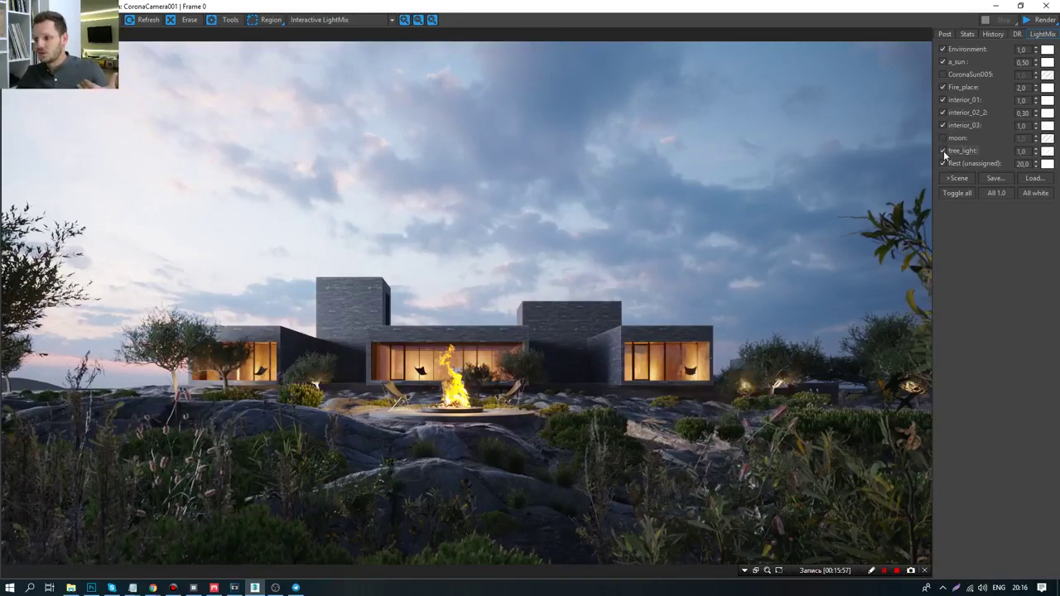
# - Toggle tree_light off and on repeatedly to compare, leaving the garden lights on
pyautogui.click(943, 150)
pyautogui.click(944, 151)
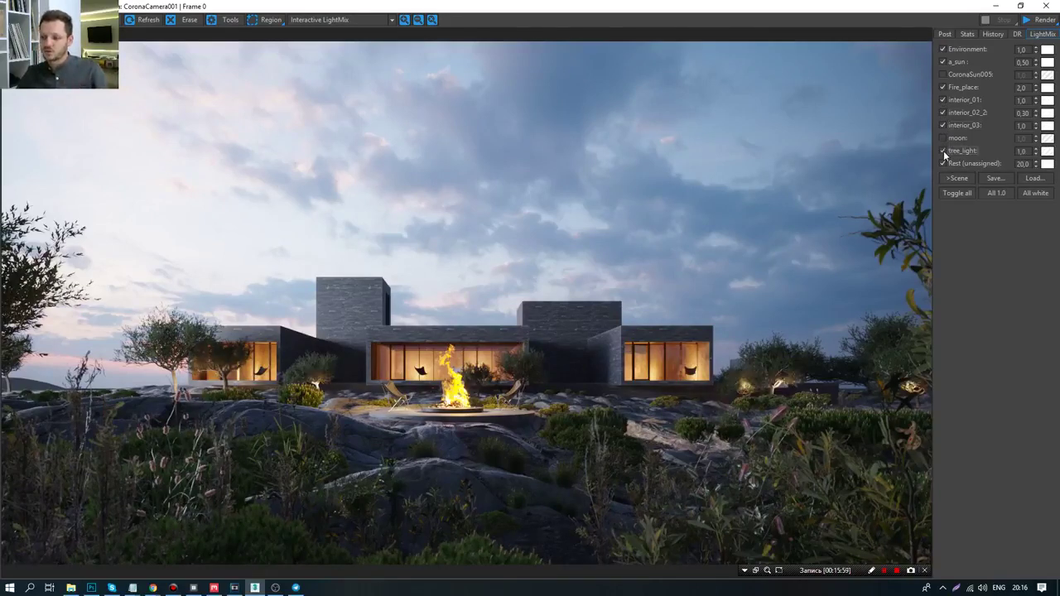
pyautogui.click(943, 151)
pyautogui.click(943, 151)
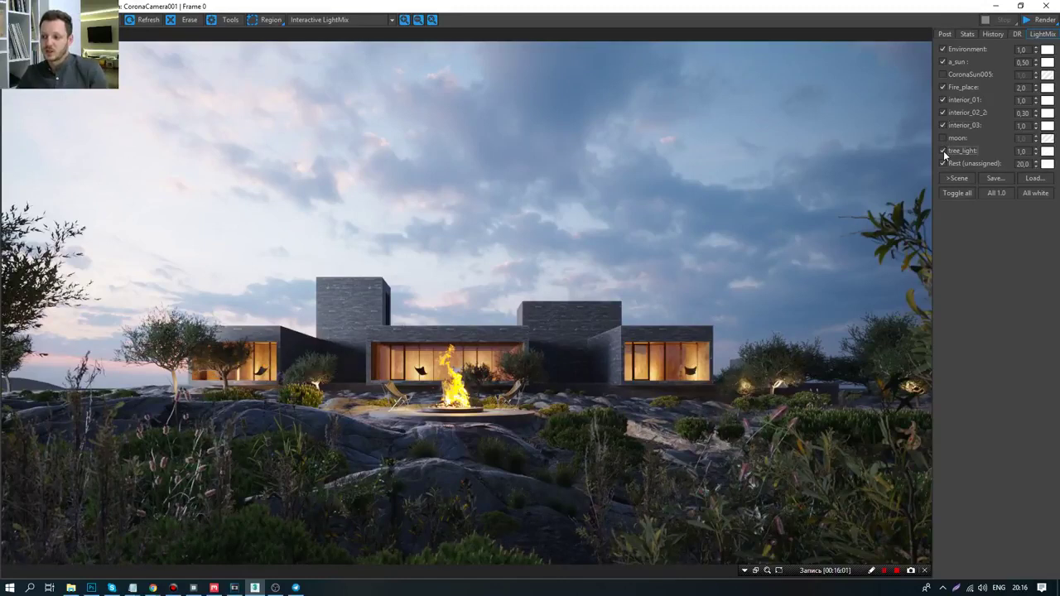
pyautogui.click(943, 151)
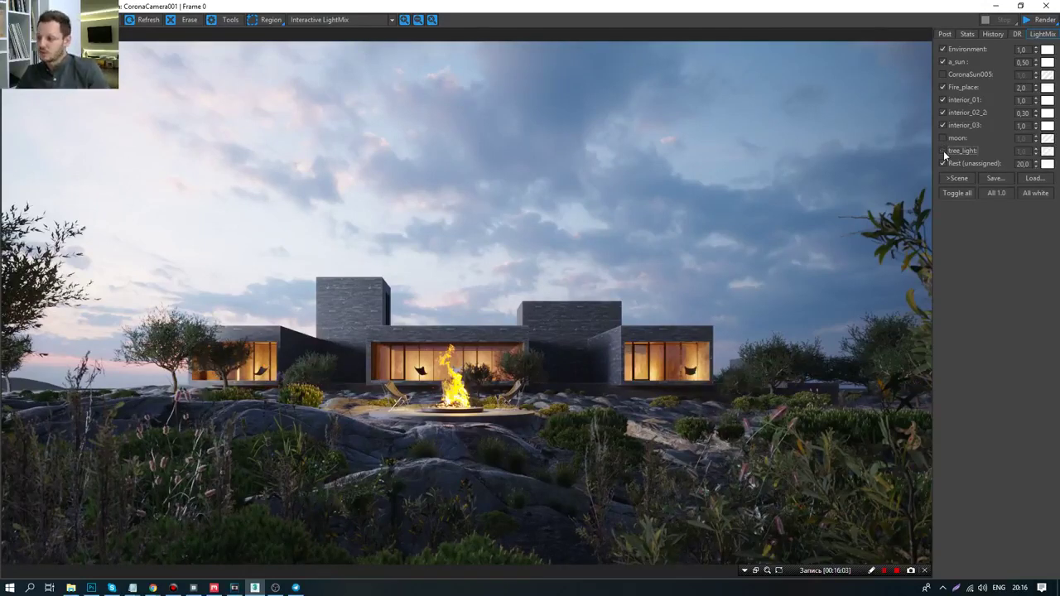
pyautogui.click(943, 150)
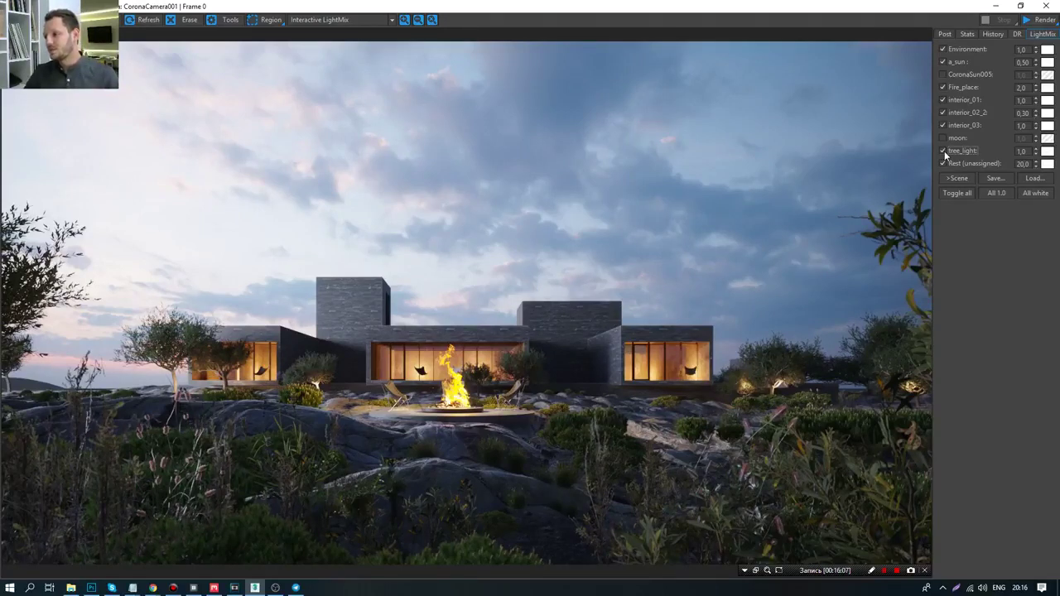
pyautogui.click(943, 150)
pyautogui.click(943, 150)
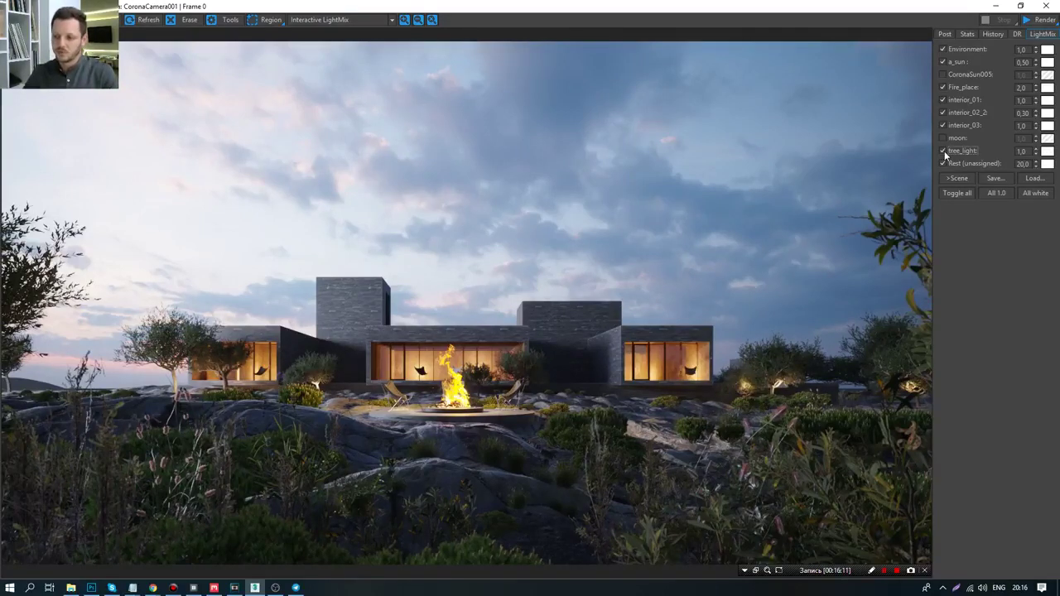
pyautogui.click(943, 150)
pyautogui.click(943, 150)
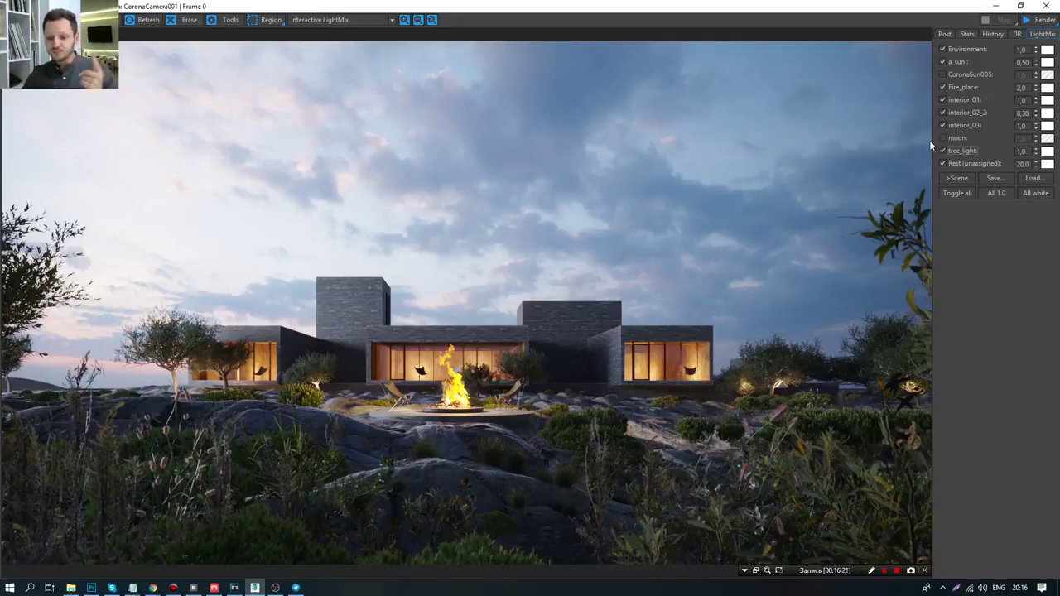
# - View the 05_3.jpg night reference in Photoshop with panels hidden, then minimise Photoshop
pyautogui.click(94, 588)
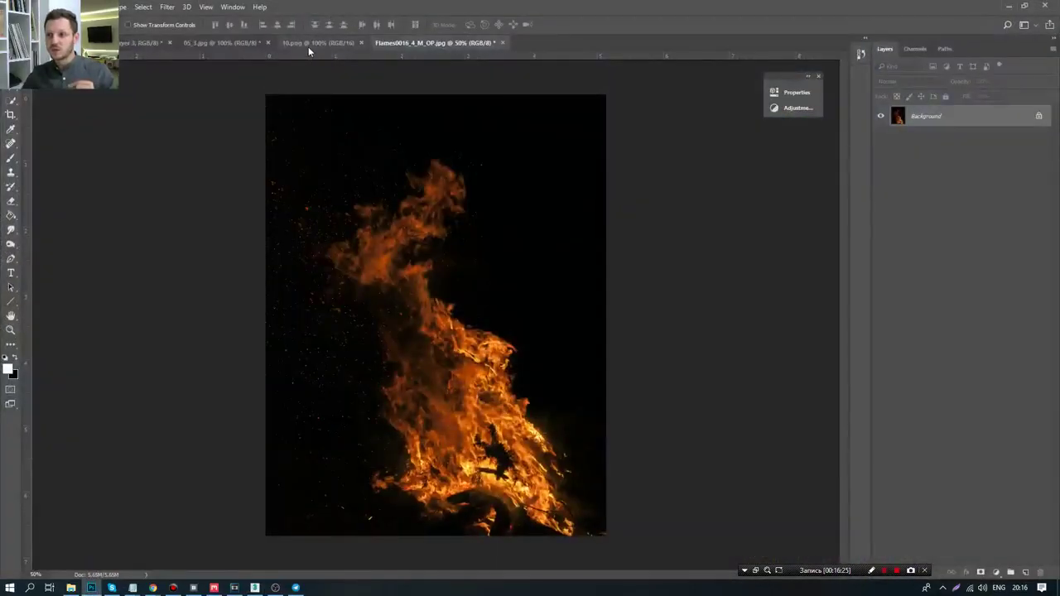
pyautogui.click(309, 43)
pyautogui.click(222, 43)
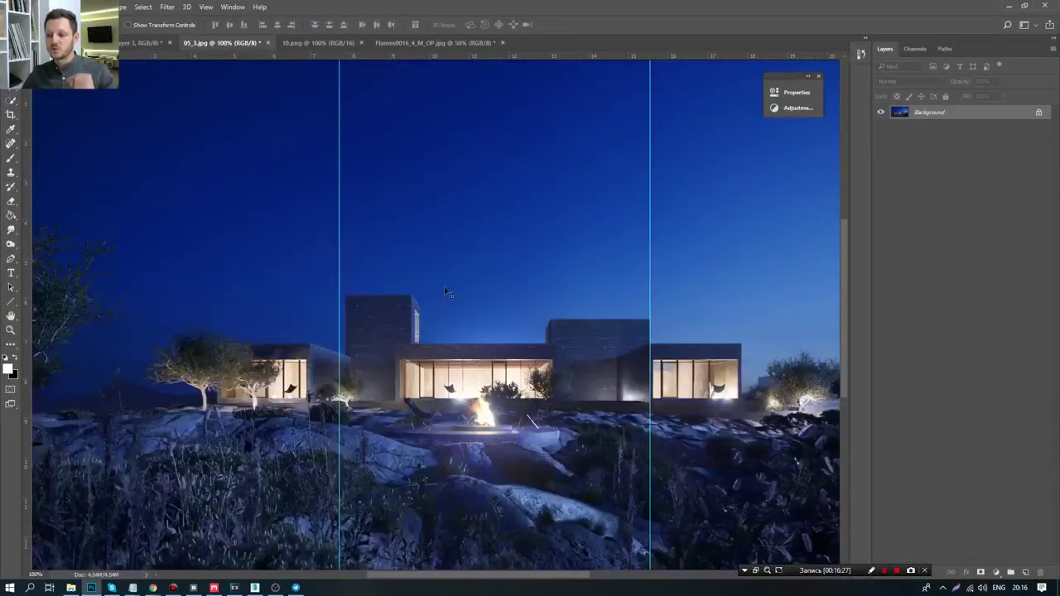
pyautogui.press('Tab')
pyautogui.hscroll(-2, 663, 416)
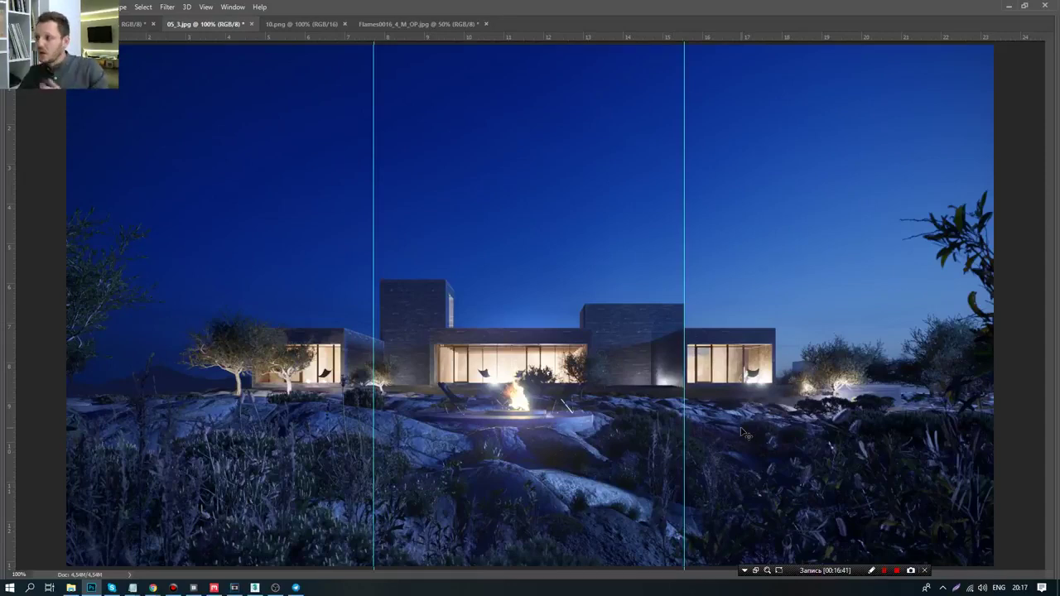
pyautogui.click(1010, 6)
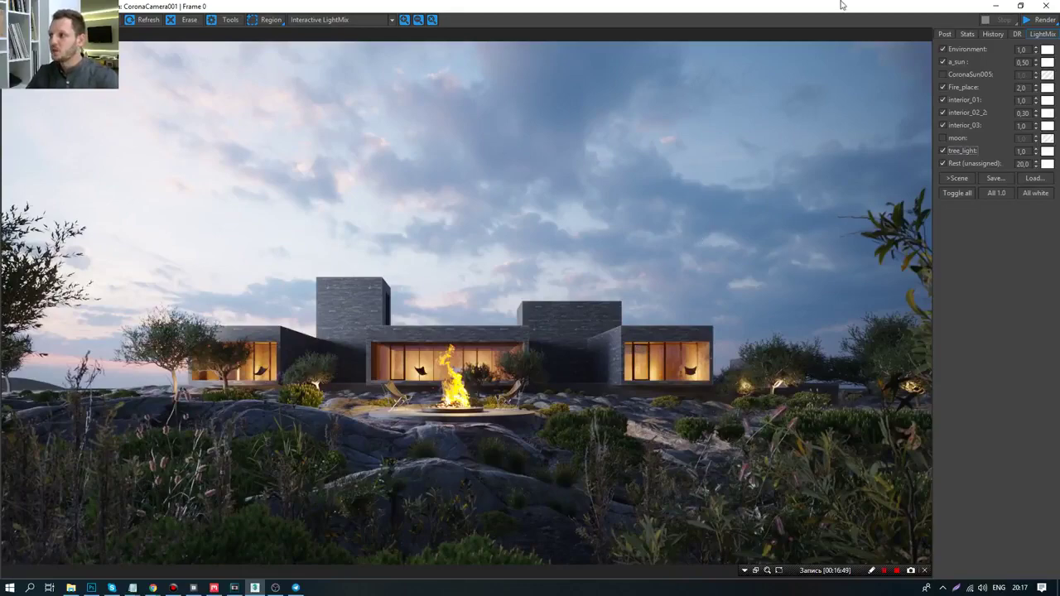
# - Set the frame buffer aside, maximise the Top view and locate the Fire_place light
pyautogui.click(994, 6)
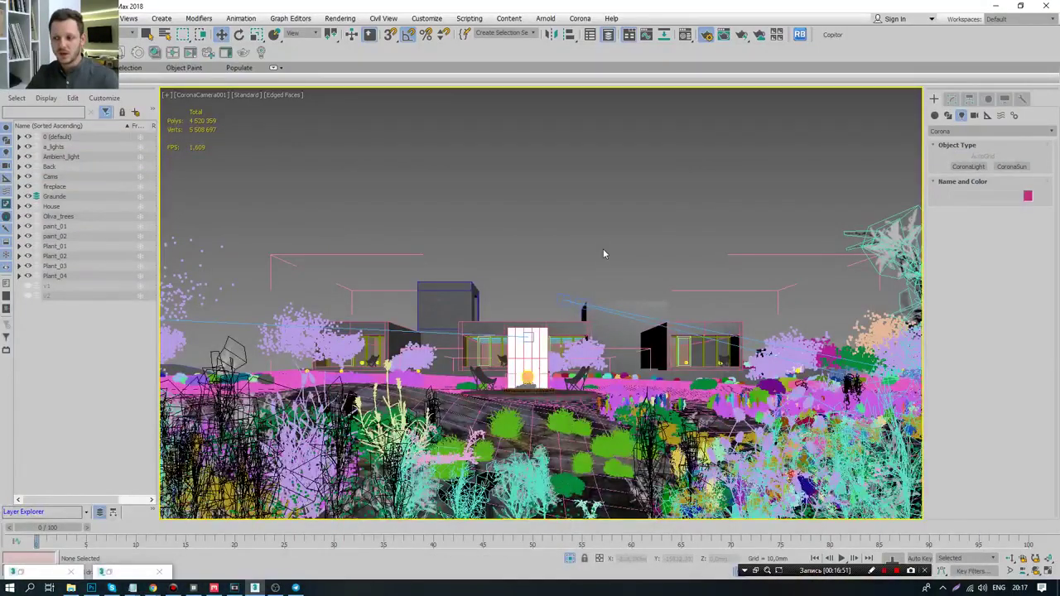
pyautogui.press('p')
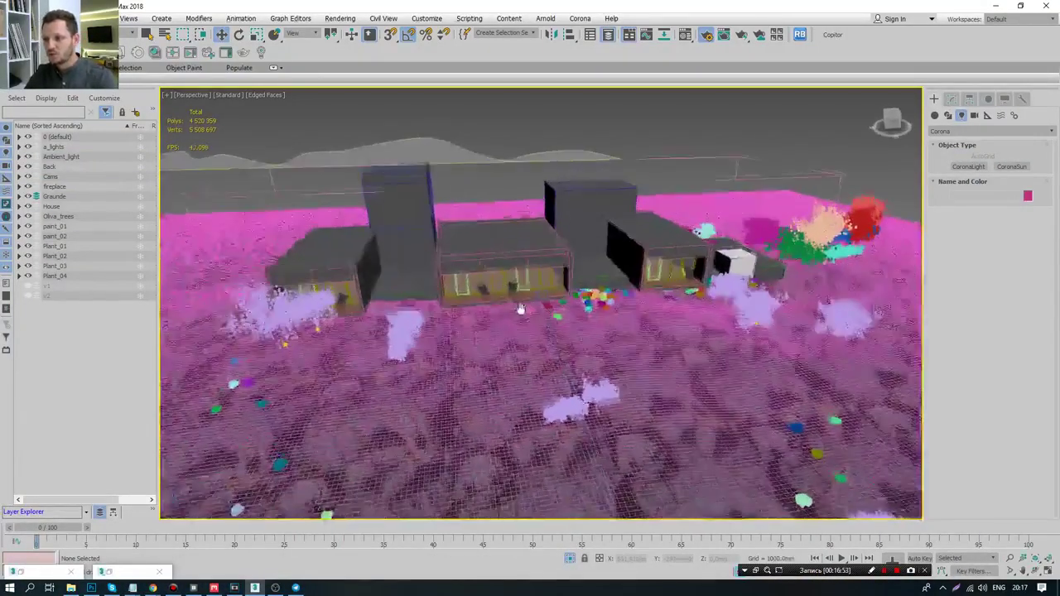
pyautogui.hotkey('alt', 'w')
pyautogui.click(273, 190)
pyautogui.hotkey('alt', 'w')
pyautogui.scroll(-3, 273, 190)
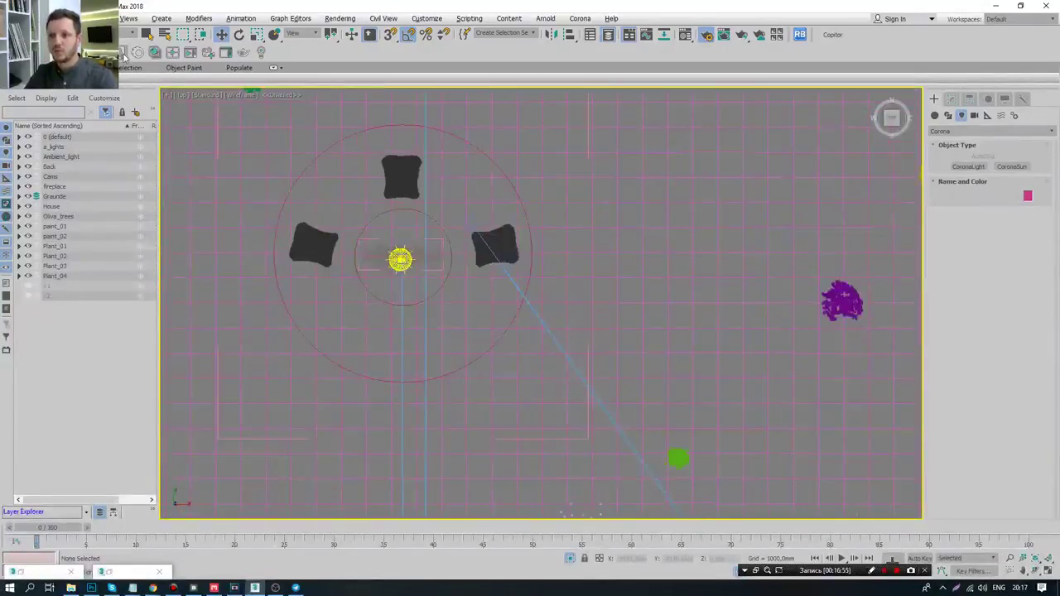
pyautogui.scroll(-5, 447, 306)
pyautogui.scroll(6, 445, 305)
pyautogui.click(366, 208)
pyautogui.scroll(-2, 290, 172)
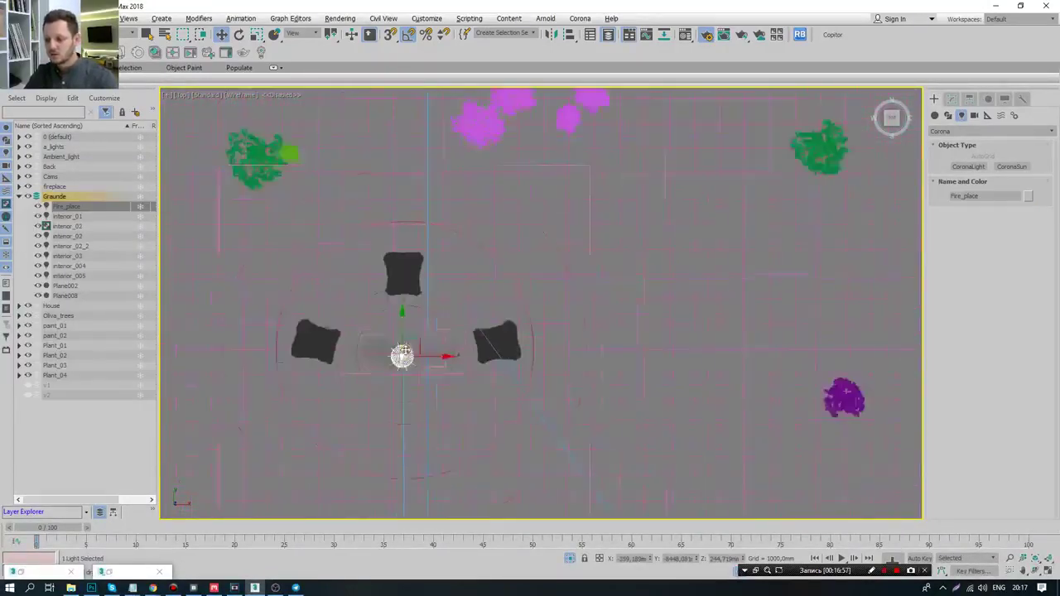
pyautogui.scroll(-2, 447, 351)
pyautogui.click(433, 310)
# - Inspect the interior_02, interior_03 and garden tree_light positions by selecting them in Top view
pyautogui.moveTo(433, 310); pyautogui.dragTo(652, 429, button='middle')
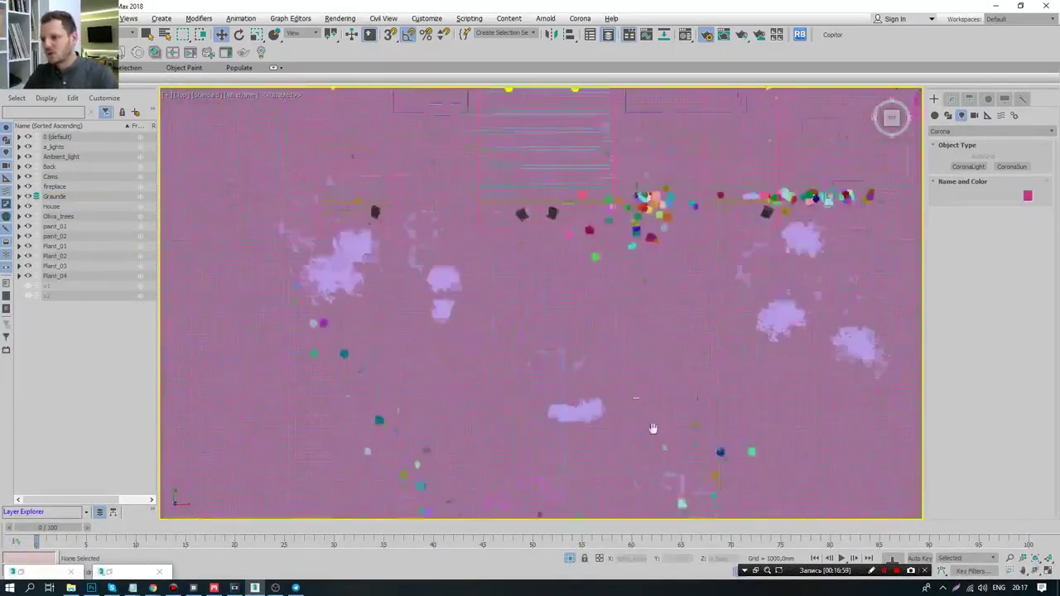
pyautogui.scroll(-4, 653, 428)
pyautogui.scroll(4, 655, 287)
pyautogui.click(560, 246)
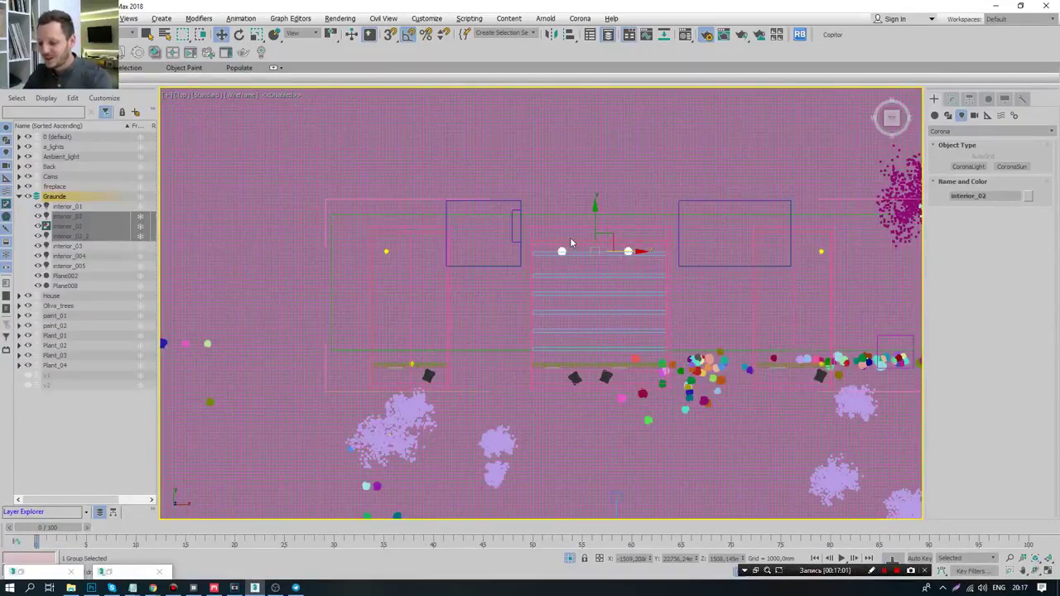
pyautogui.moveTo(461, 412); pyautogui.dragTo(310, 164)
pyautogui.moveTo(622, 337); pyautogui.dragTo(569, 245, button='middle')
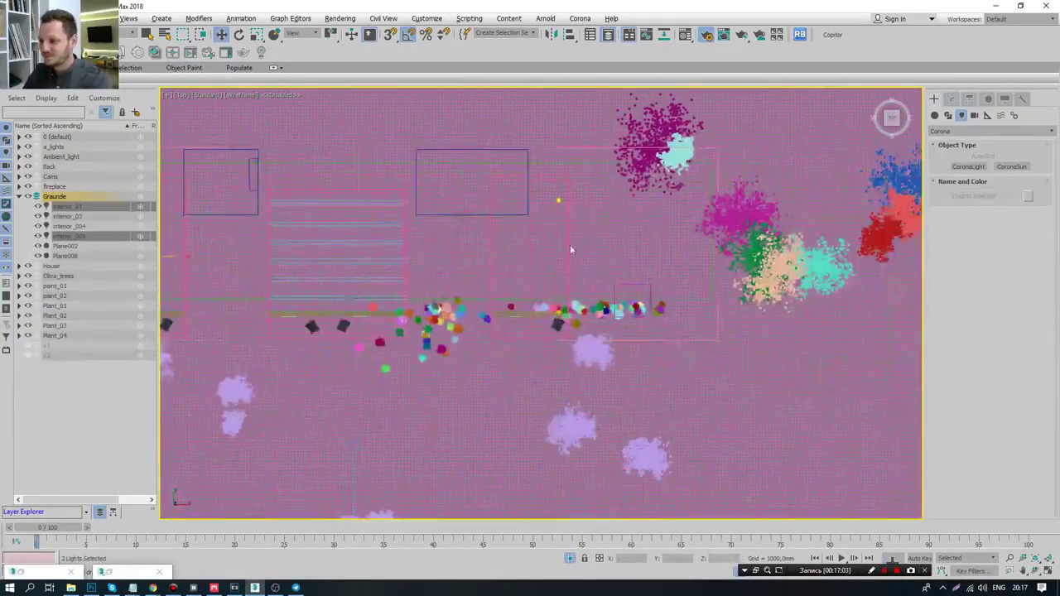
pyautogui.moveTo(570, 244); pyautogui.dragTo(518, 190)
pyautogui.moveTo(518, 190); pyautogui.dragTo(595, 243, button='middle')
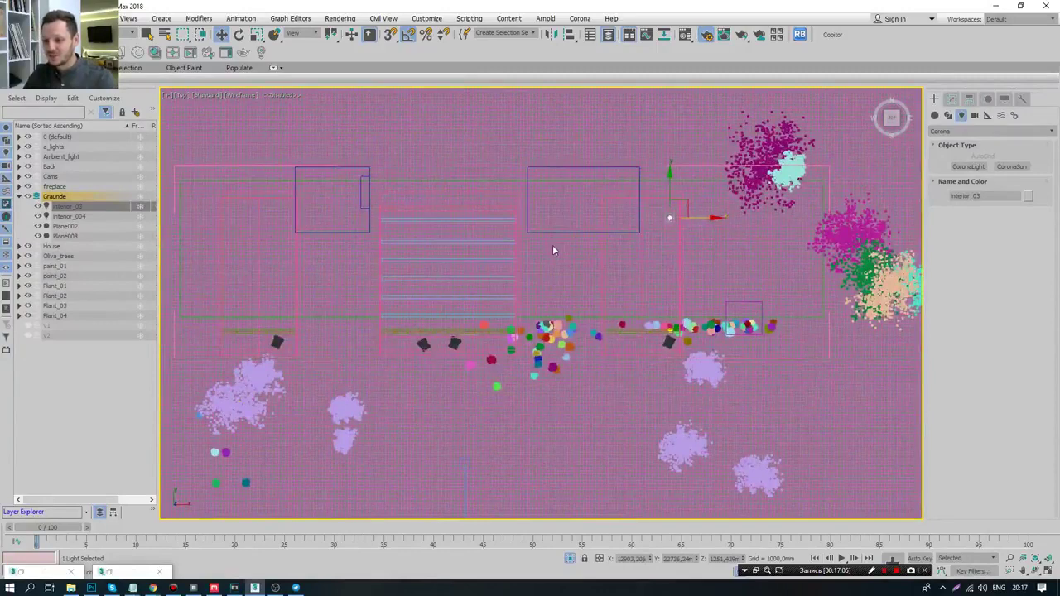
pyautogui.click(714, 366)
pyautogui.moveTo(694, 429); pyautogui.dragTo(614, 361, button='middle')
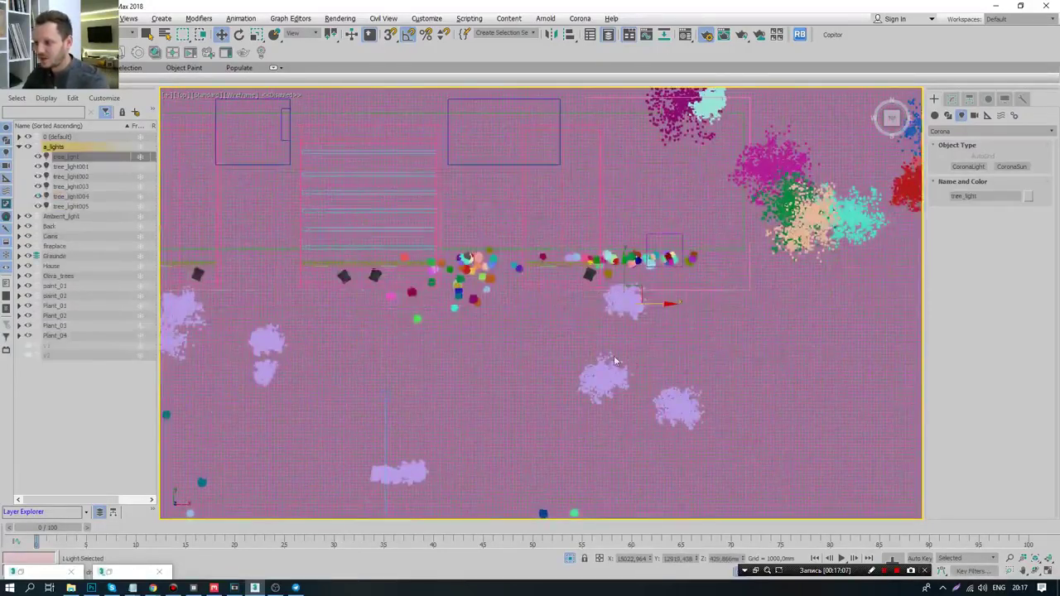
pyautogui.moveTo(598, 354); pyautogui.dragTo(541, 291)
pyautogui.moveTo(457, 350); pyautogui.dragTo(582, 490, button='middle')
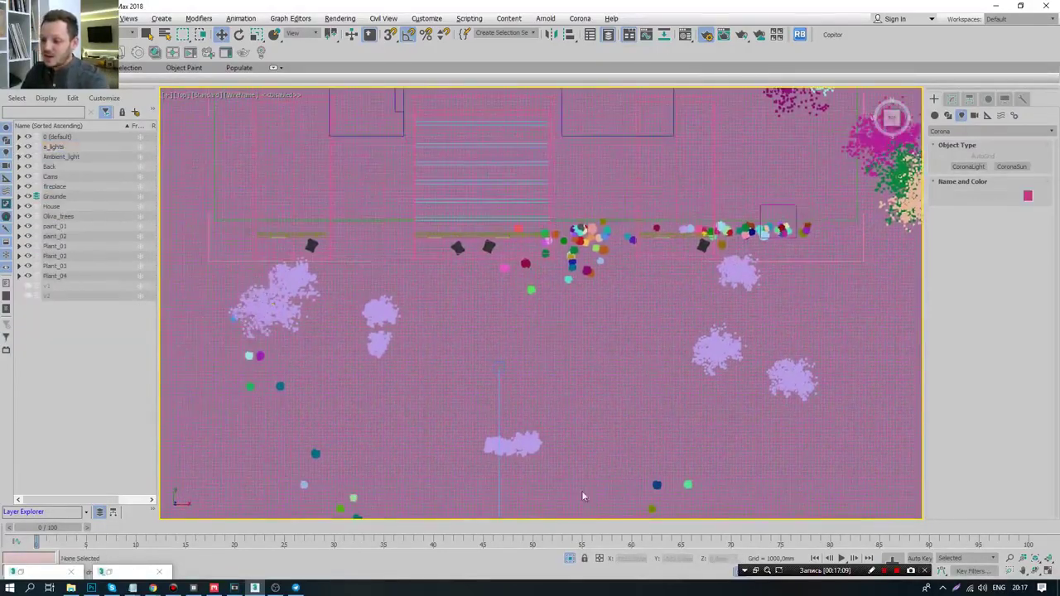
pyautogui.moveTo(342, 303); pyautogui.dragTo(342, 303)
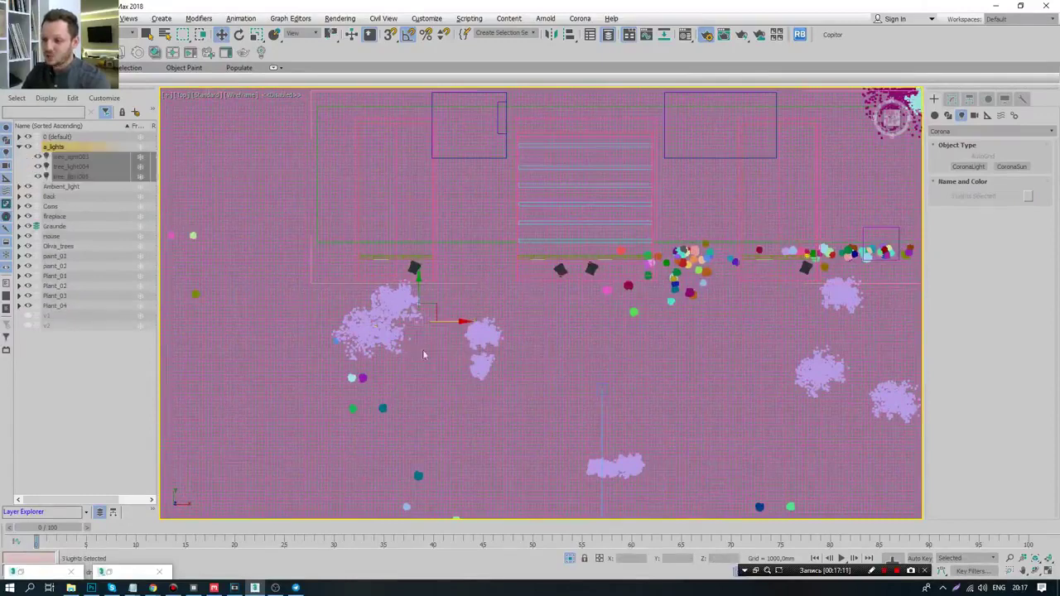
pyautogui.click(496, 322)
pyautogui.scroll(-3, 497, 323)
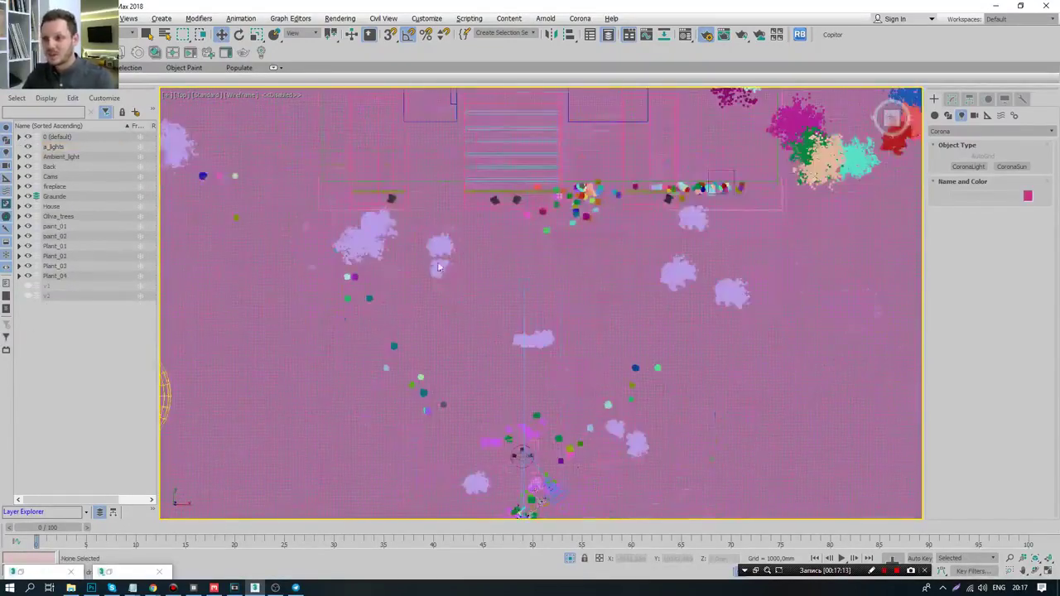
pyautogui.moveTo(556, 302)
pyautogui.mouseDown(button='middle')
pyautogui.moveTo(519, 270)
pyautogui.moveTo(569, 401)
pyautogui.mouseUp(button='middle')
# - Delete the white plane beside the fire pit, then look through CoronaCamera001
pyautogui.hotkey('alt', 'w')
pyautogui.click(677, 411)
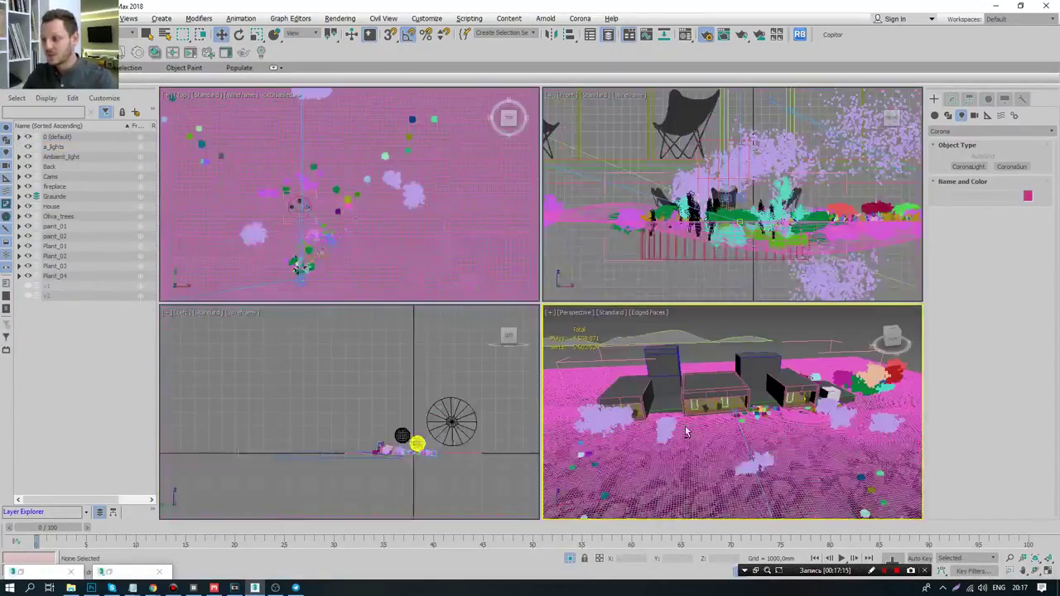
pyautogui.hotkey('alt', 'w')
pyautogui.scroll(4, 677, 412)
pyautogui.scroll(4, 677, 397)
pyautogui.scroll(4, 678, 348)
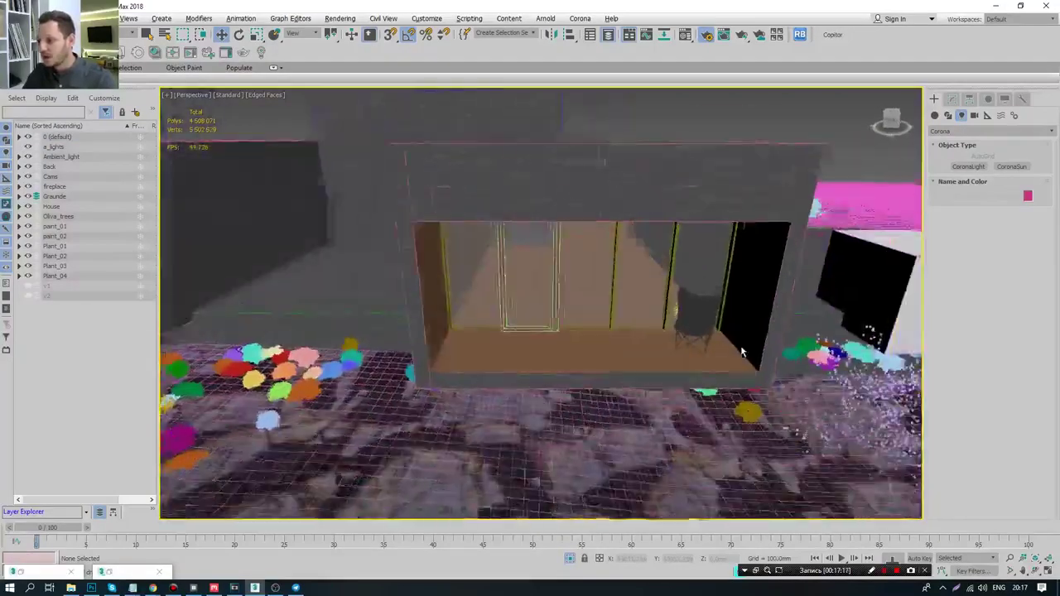
pyautogui.scroll(3, 677, 310)
pyautogui.scroll(-2, 662, 323)
pyautogui.scroll(-3, 655, 340)
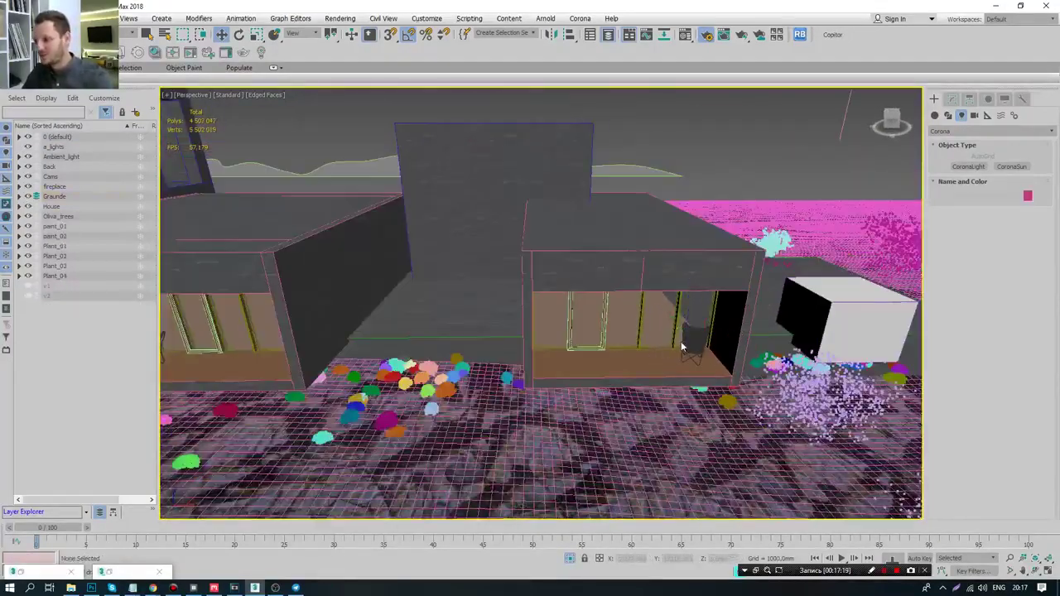
pyautogui.moveTo(684, 346)
pyautogui.keyDown('alt'); pyautogui.mouseDown(button='middle')
pyautogui.moveTo(605, 337)
pyautogui.moveTo(605, 310)
pyautogui.moveTo(268, 313)
pyautogui.moveTo(664, 315)
pyautogui.moveTo(414, 320)
pyautogui.moveTo(605, 322)
pyautogui.moveTo(450, 237)
pyautogui.moveTo(580, 315)
pyautogui.moveTo(672, 307)
pyautogui.moveTo(591, 298)
pyautogui.moveTo(563, 265)
pyautogui.mouseUp(button='middle'); pyautogui.keyUp('alt')
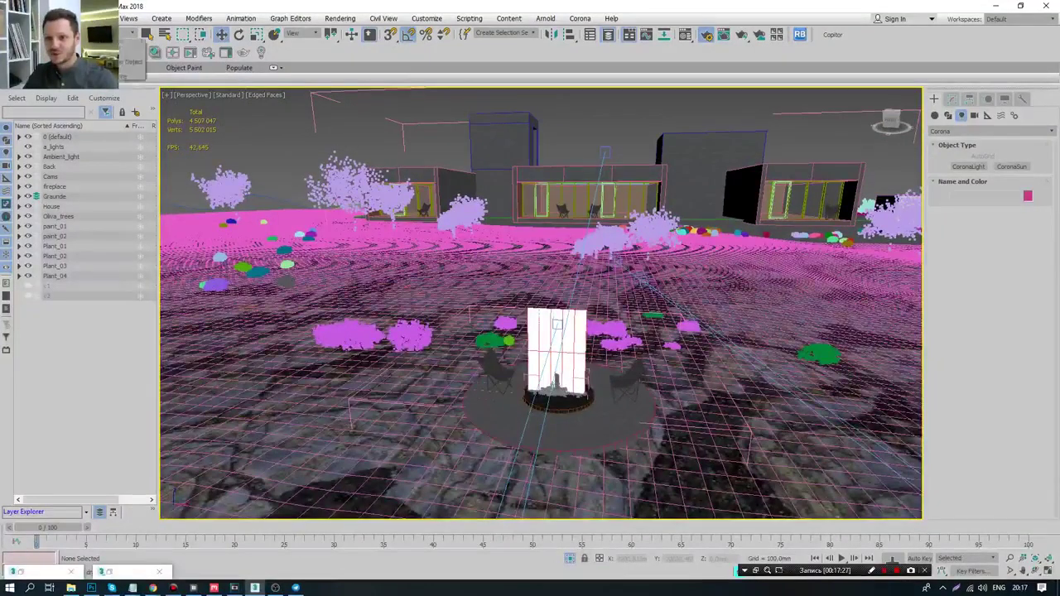
pyautogui.click(538, 336)
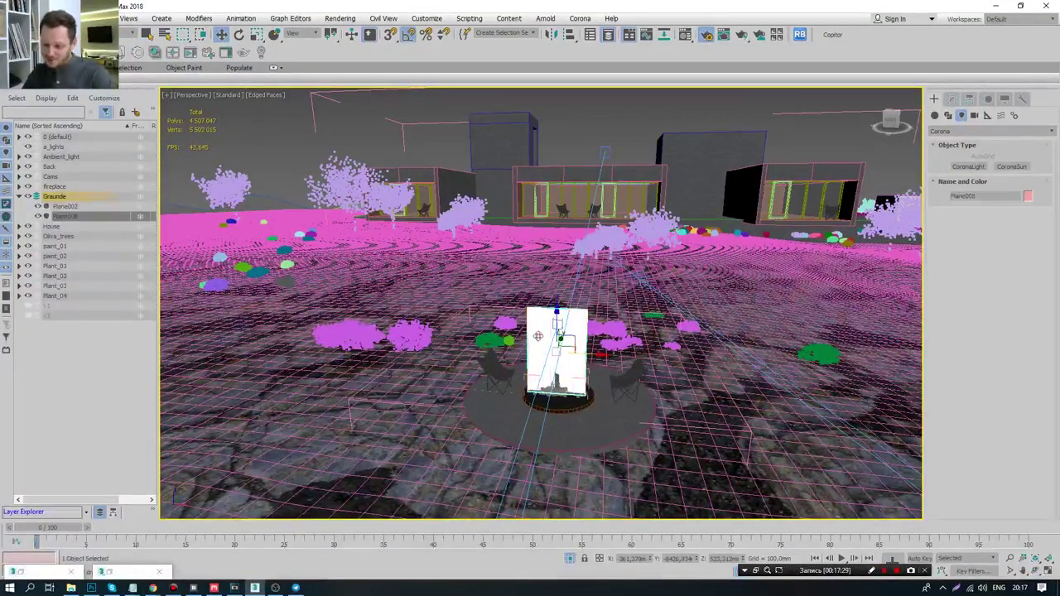
pyautogui.press('Delete')
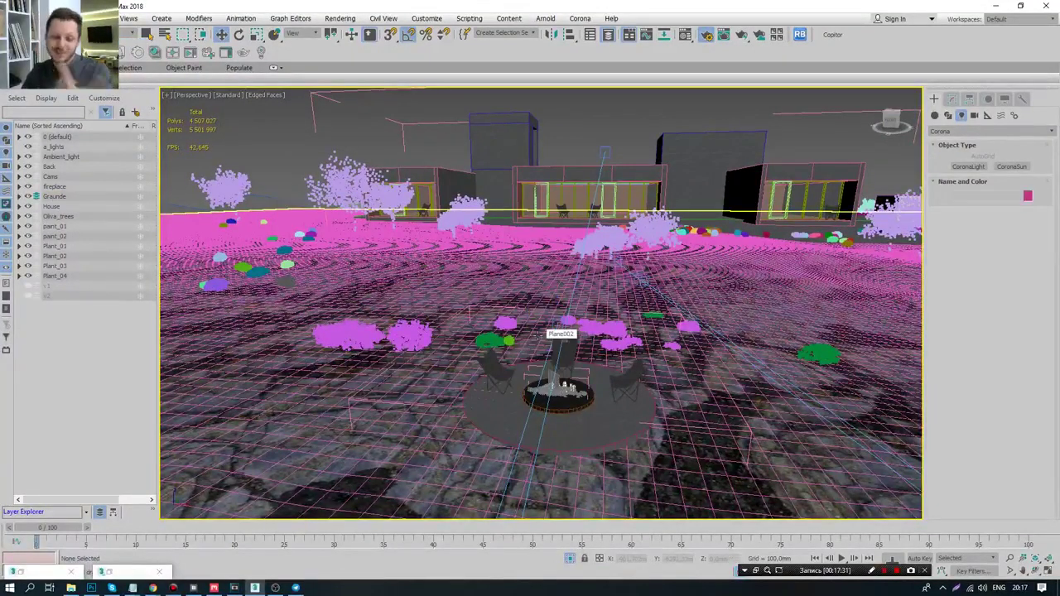
pyautogui.press('c')
pyautogui.doubleClick(519, 220)
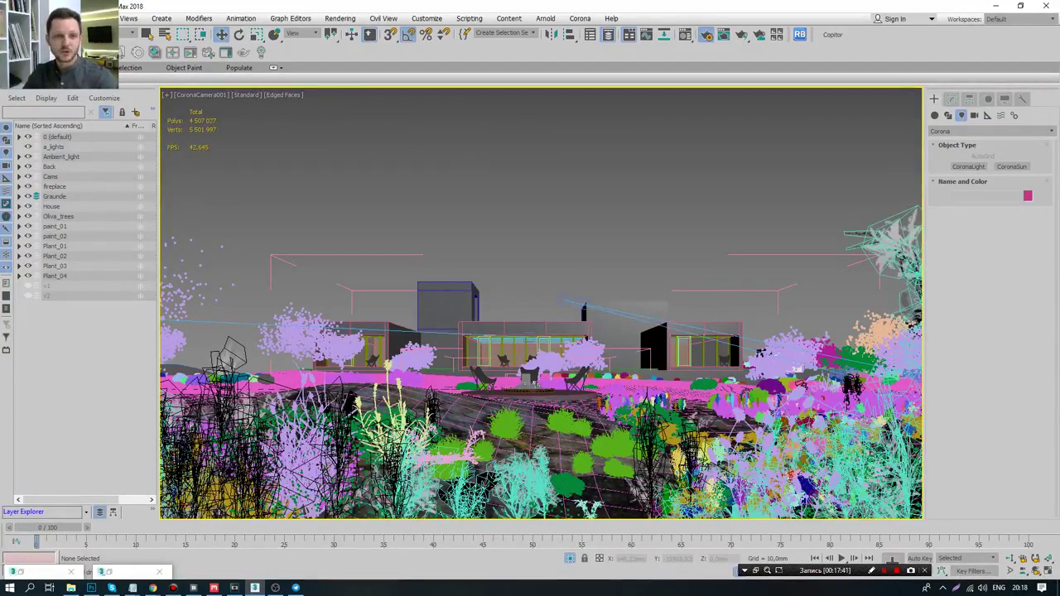
# - Restore Material Editor and Render Setup, and start an interactive Corona render of CoronaCamera001
pyautogui.click(20, 571)
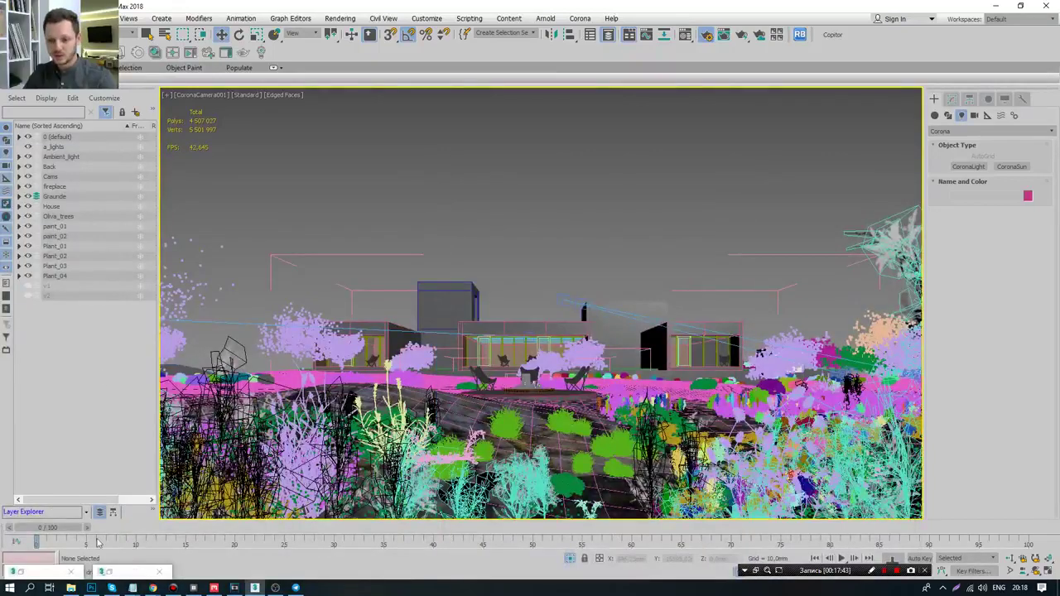
pyautogui.click(24, 573)
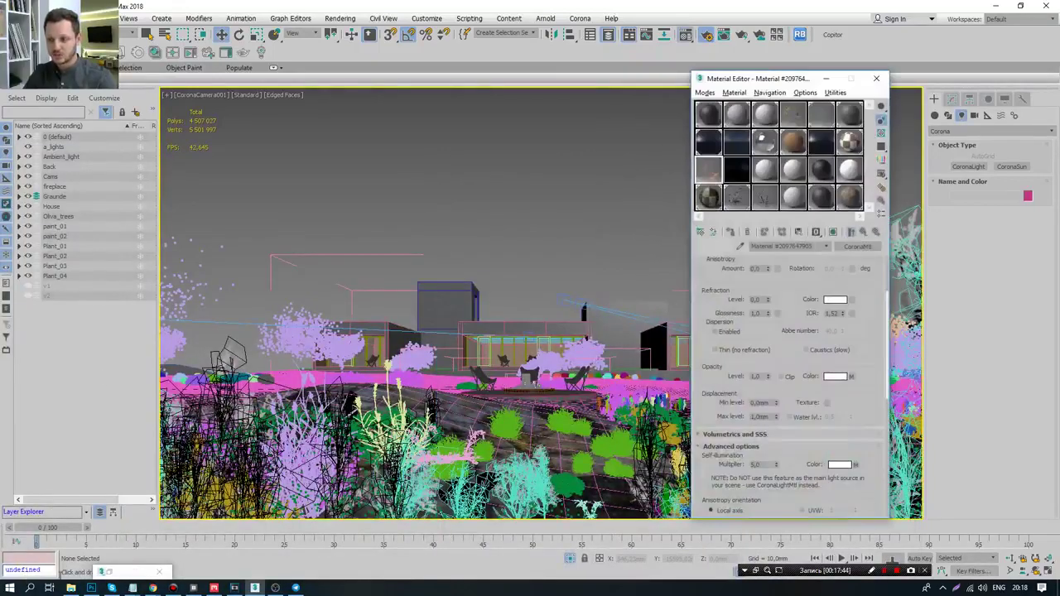
pyautogui.click(103, 571)
pyautogui.moveTo(706, 85); pyautogui.dragTo(535, 75)
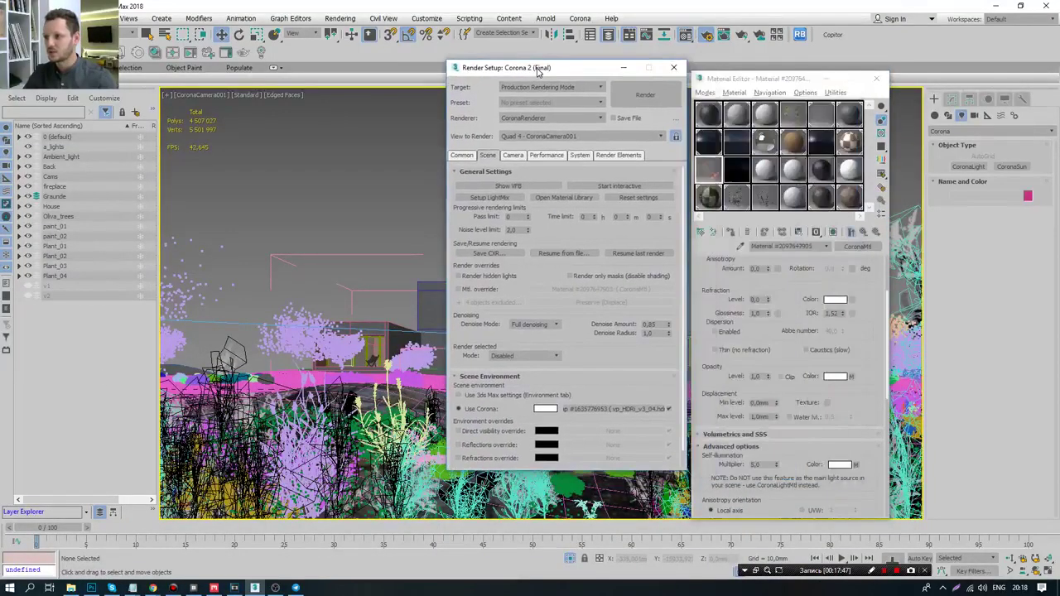
pyautogui.click(637, 187)
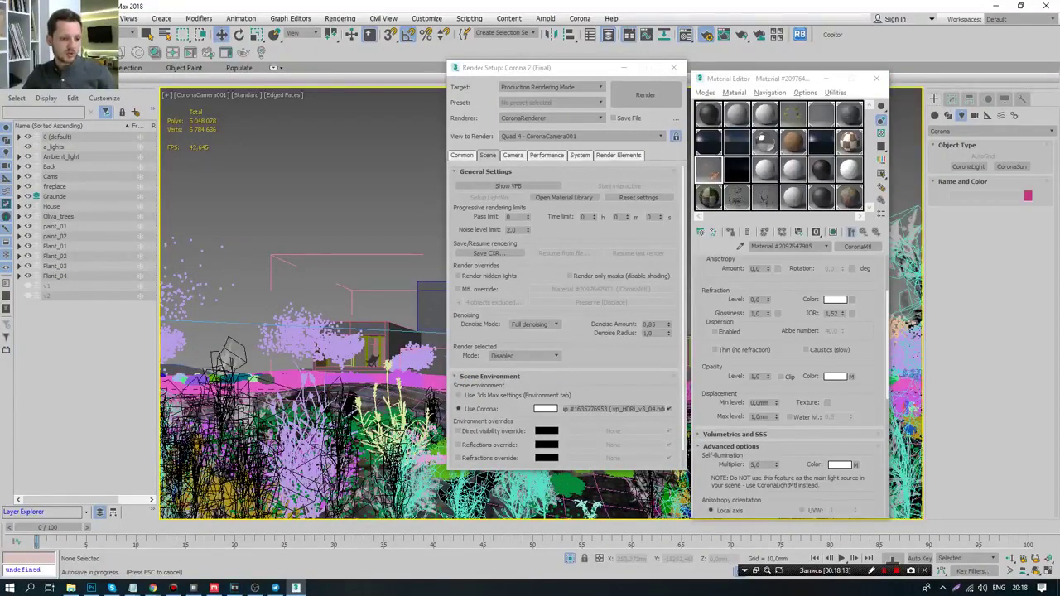
pyautogui.click(153, 588)
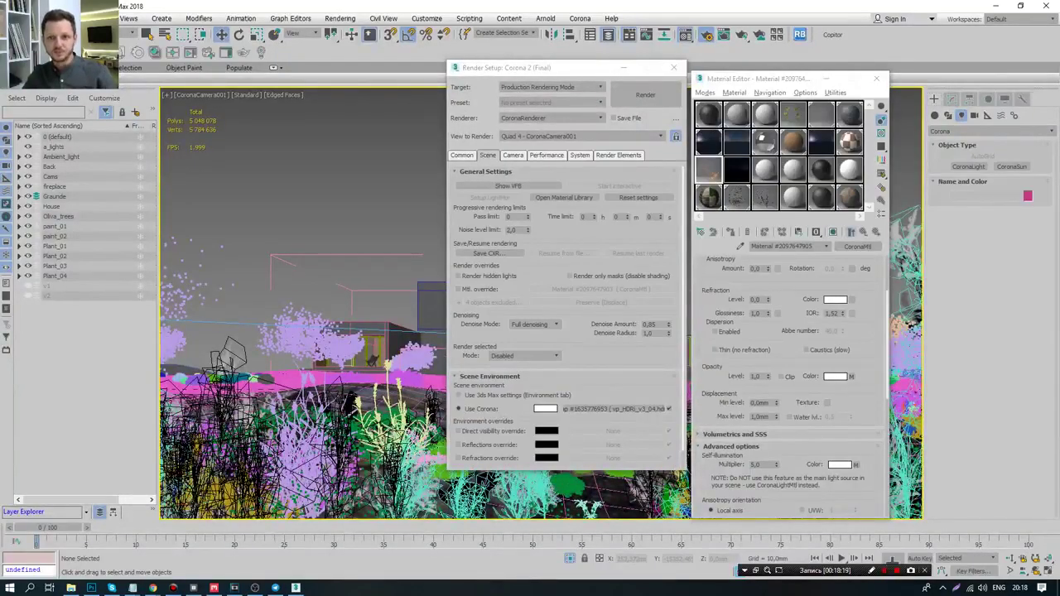
pyautogui.click(296, 588)
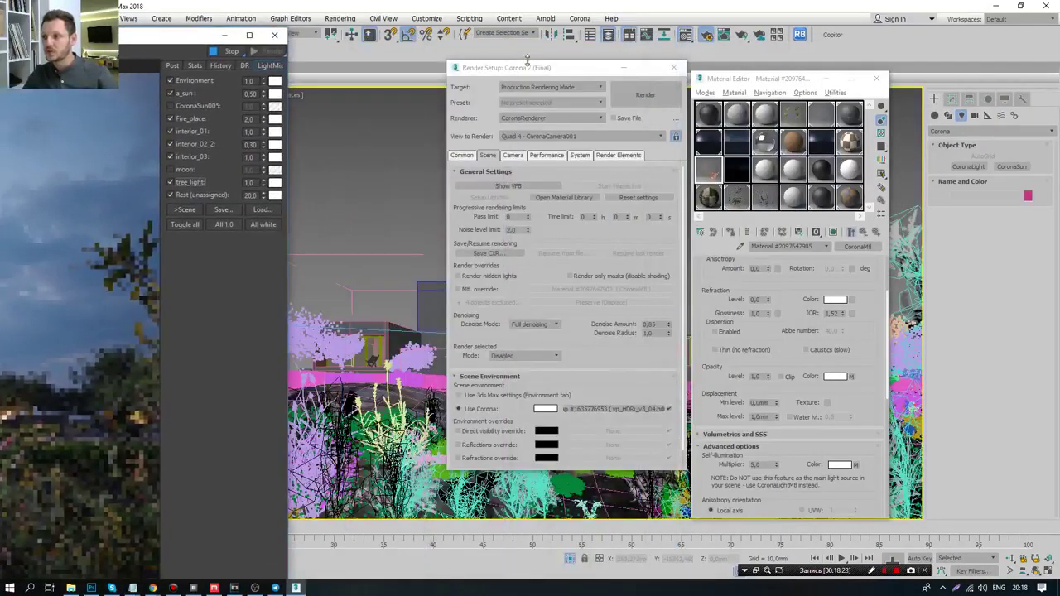
# - Stop the render, regenerate LightMix layers via Setup LightMix > Generate, and enlarge the frame buffer
pyautogui.moveTo(534, 70); pyautogui.dragTo(772, 73)
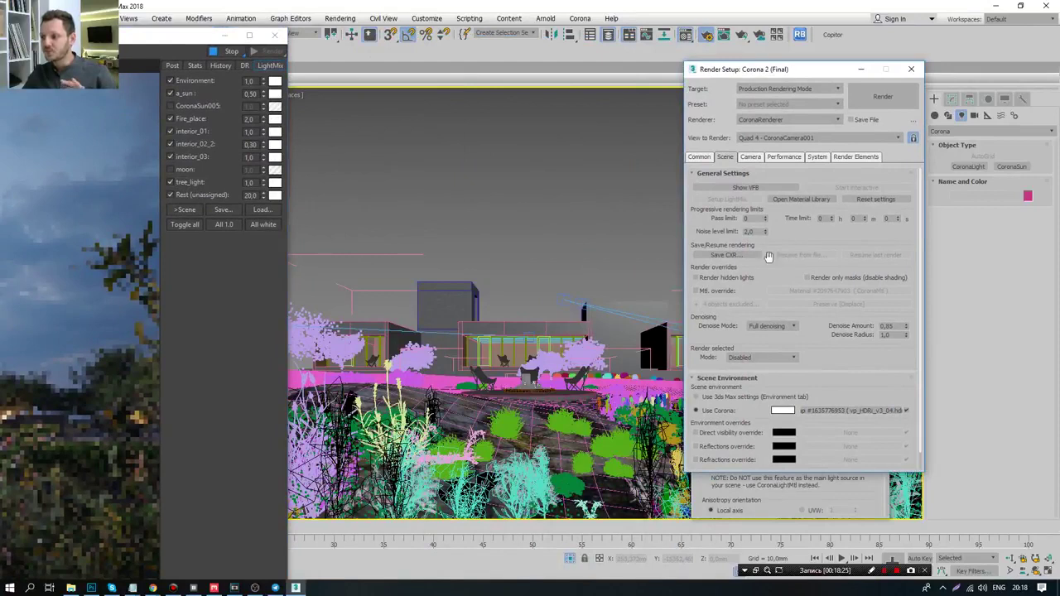
pyautogui.click(224, 52)
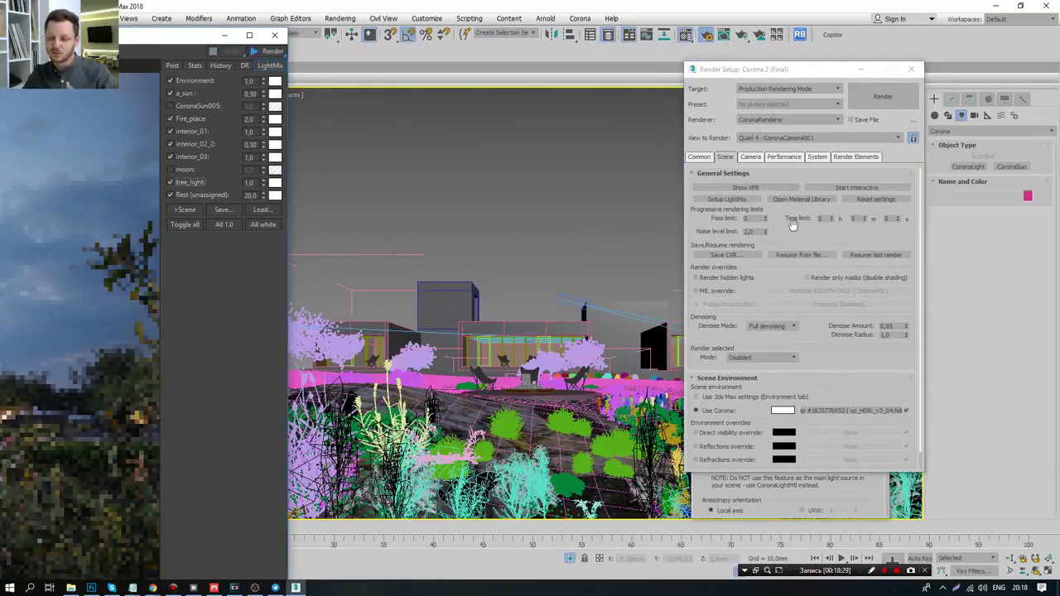
pyautogui.click(749, 203)
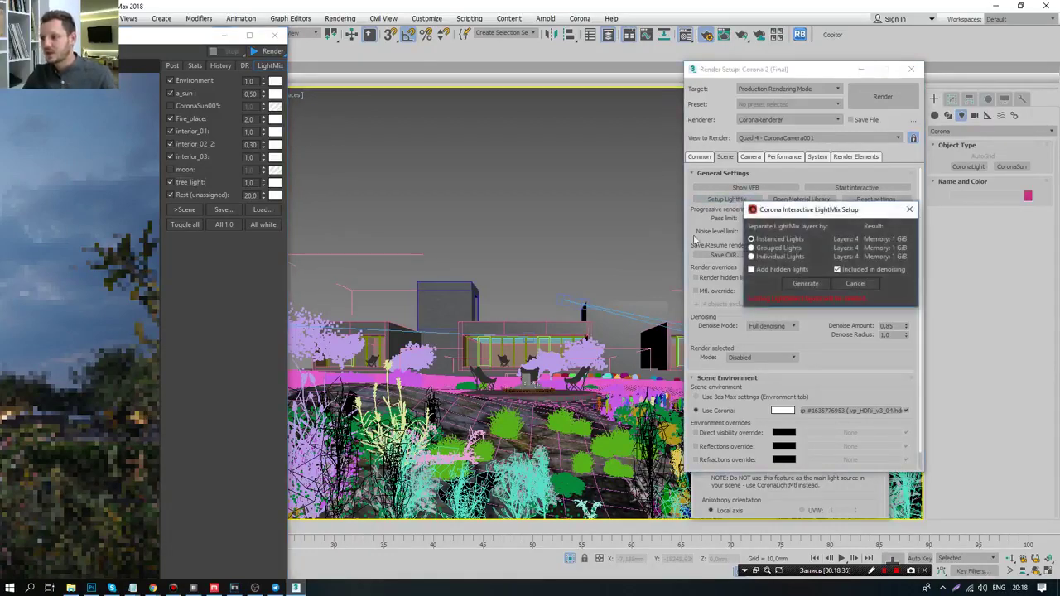
pyautogui.click(805, 283)
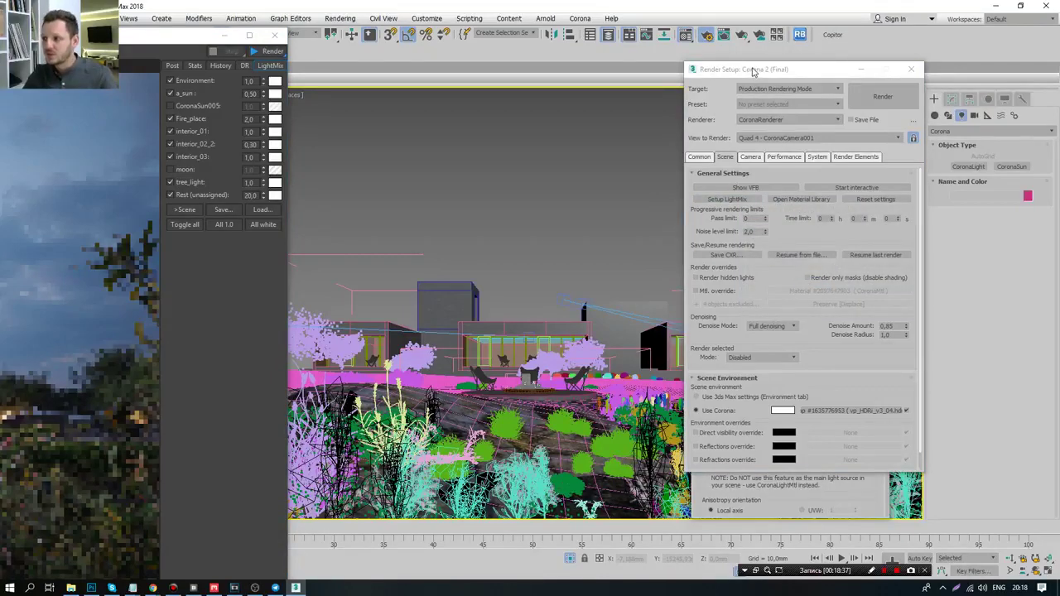
pyautogui.moveTo(753, 73); pyautogui.dragTo(853, 73)
pyautogui.moveTo(133, 37)
pyautogui.mouseDown()
pyautogui.moveTo(867, 11)
pyautogui.moveTo(245, 42)
pyautogui.mouseUp()
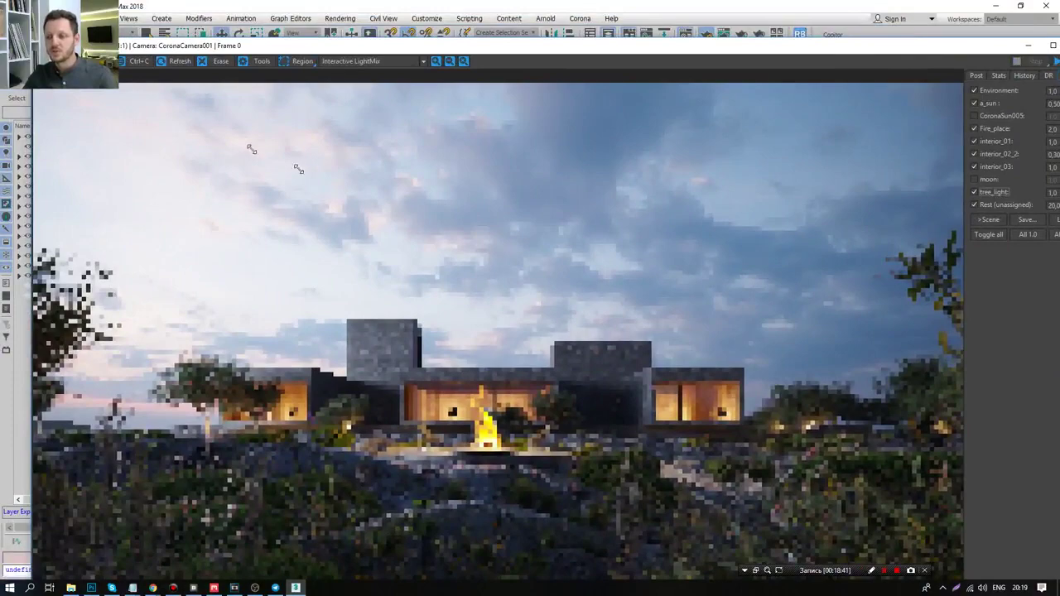
# - Resize and reposition the frame buffer, close the Material Editor, and bring the frame buffer forward
pyautogui.moveTo(299, 169); pyautogui.dragTo(416, 232)
pyautogui.moveTo(523, 241); pyautogui.dragTo(110, 36)
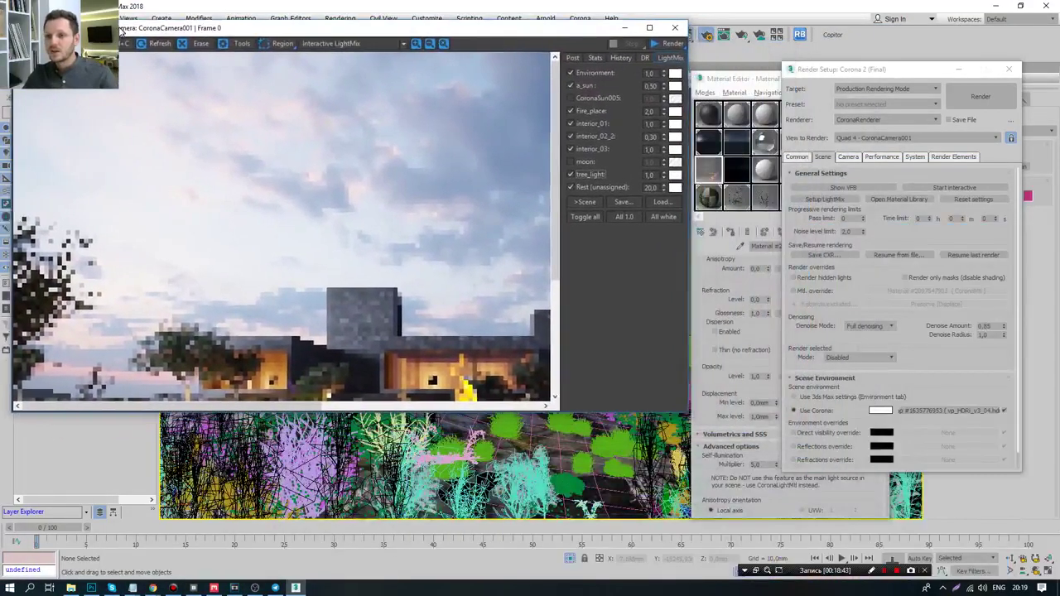
pyautogui.click(768, 83)
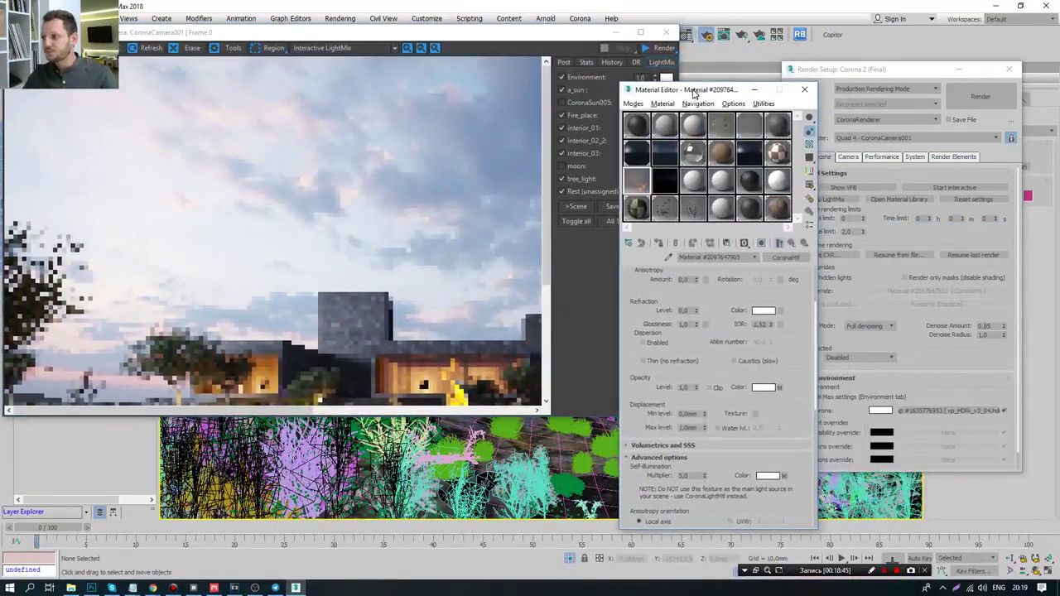
pyautogui.click(807, 78)
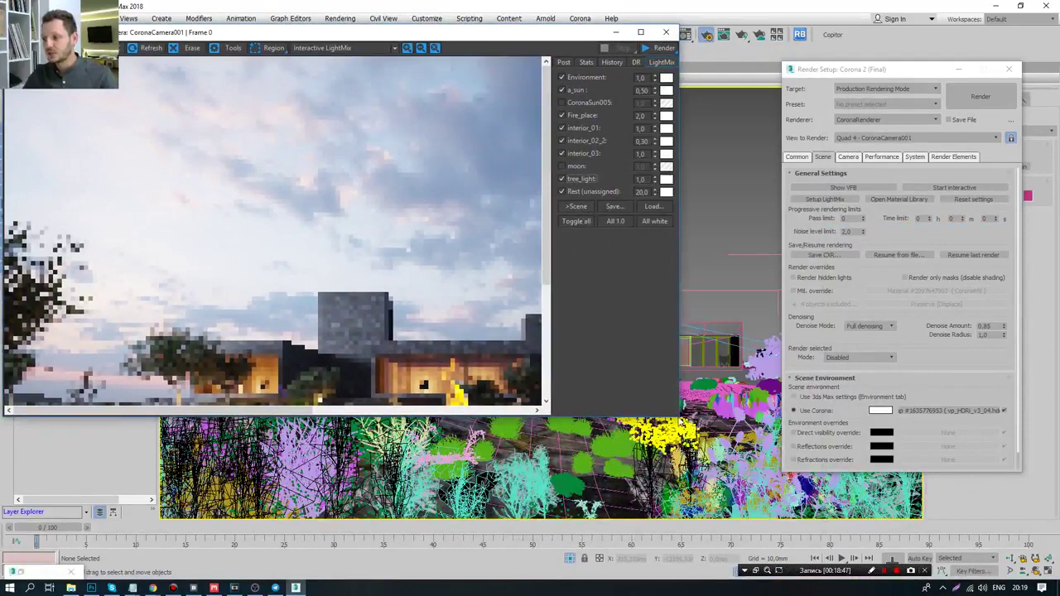
pyautogui.moveTo(679, 414); pyautogui.dragTo(871, 542)
pyautogui.moveTo(910, 74); pyautogui.dragTo(930, 73)
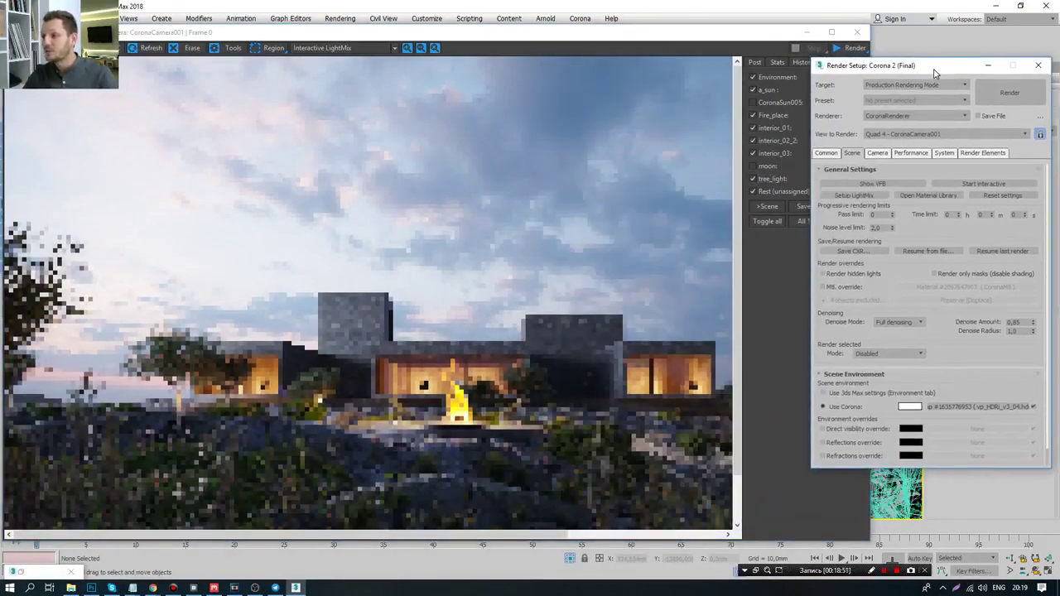
pyautogui.moveTo(724, 39); pyautogui.dragTo(734, 36)
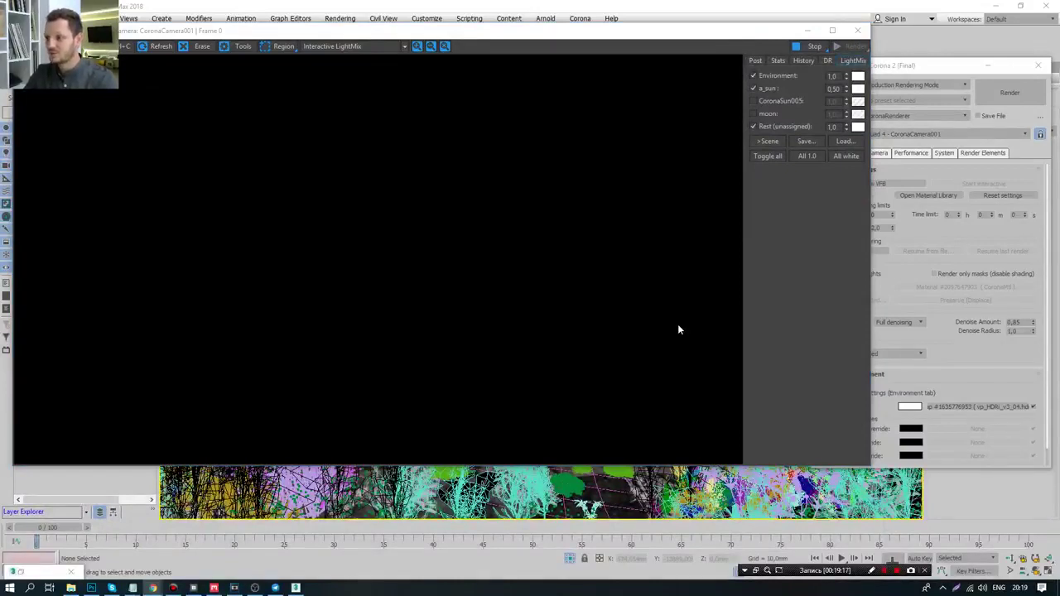
# - Reposition the frame buffer while the dusk render builds, then bring up Photoshop's 05_3.jpg reference
pyautogui.moveTo(515, 40)
pyautogui.mouseDown()
pyautogui.moveTo(572, 60)
pyautogui.moveTo(497, 36)
pyautogui.mouseUp()
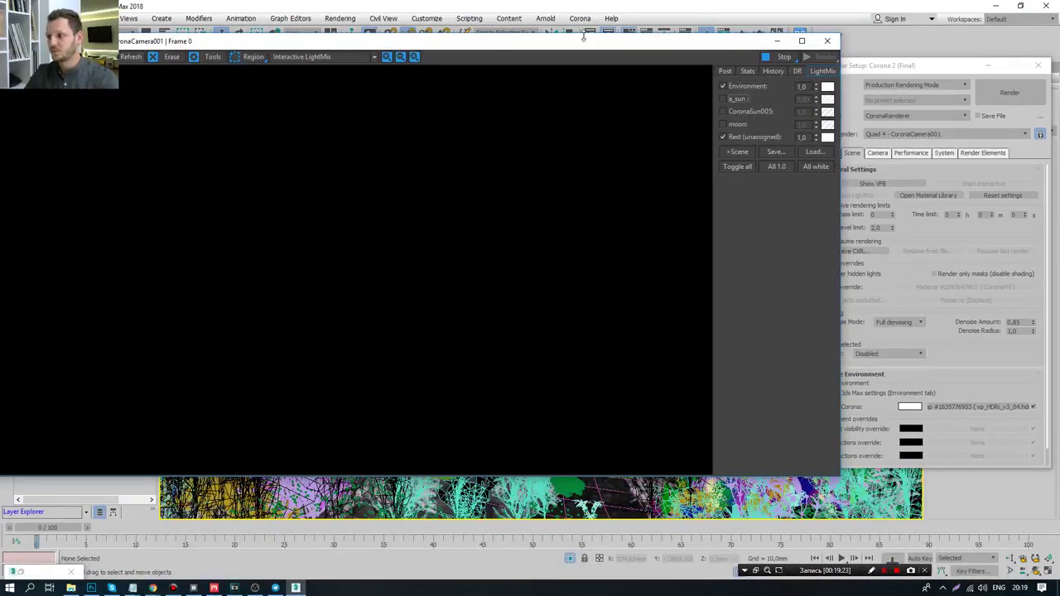
pyautogui.moveTo(583, 38); pyautogui.dragTo(703, 51)
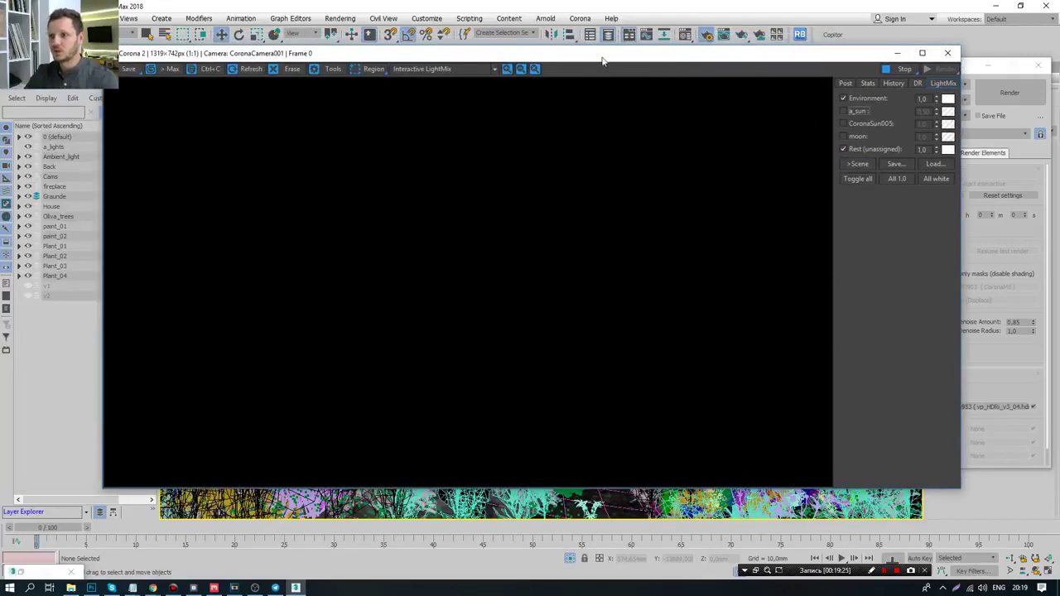
pyautogui.moveTo(605, 59)
pyautogui.mouseDown()
pyautogui.moveTo(562, 81)
pyautogui.moveTo(566, 73)
pyautogui.mouseUp()
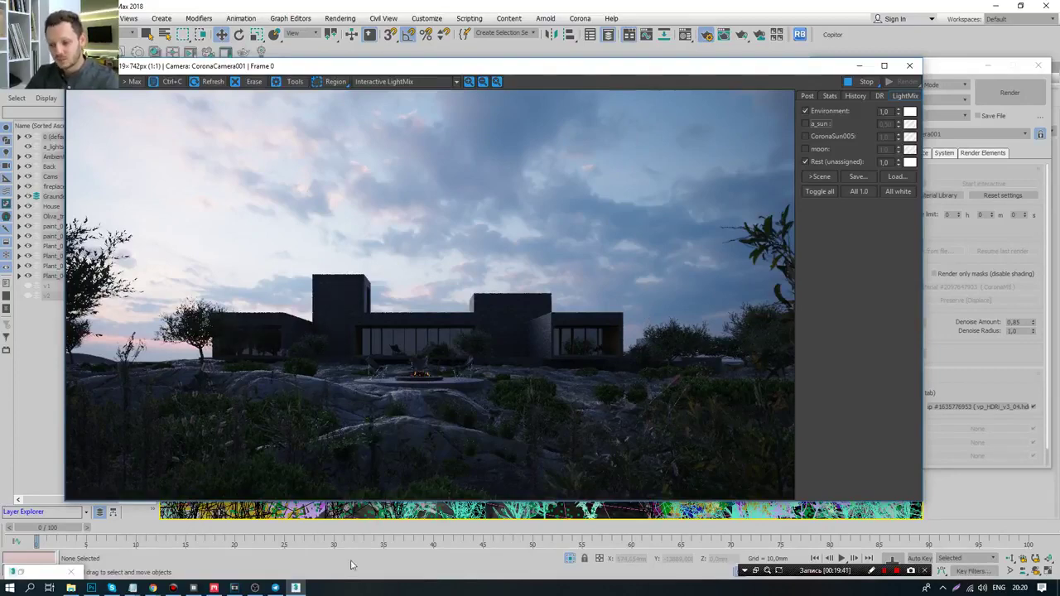
pyautogui.click(91, 588)
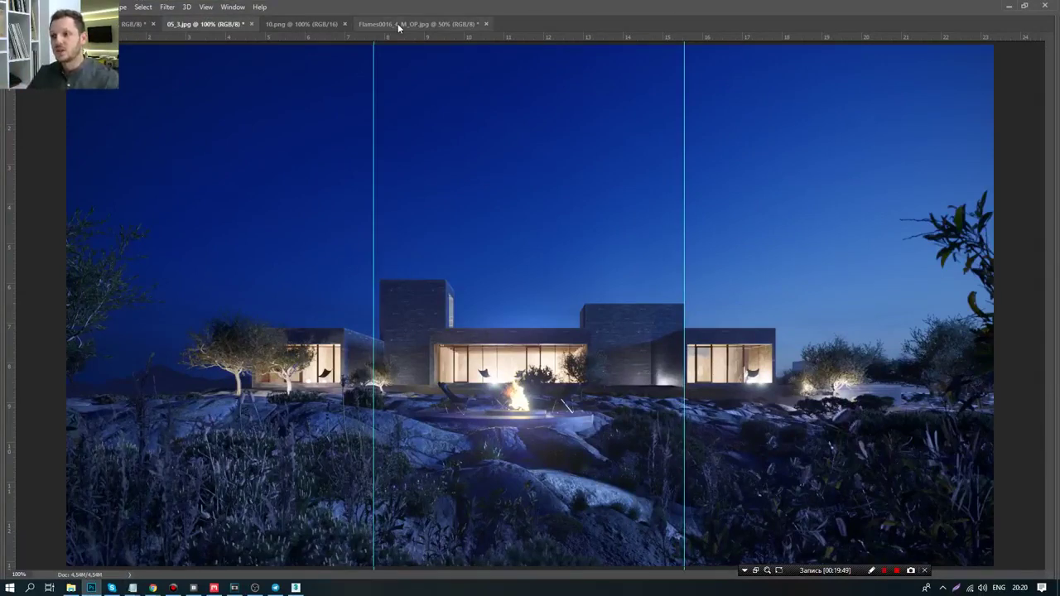
# - Flip through the trees, composite and 05_3.jpg night render images in Photoshop, then return to 3ds Max
pyautogui.click(298, 24)
pyautogui.click(132, 24)
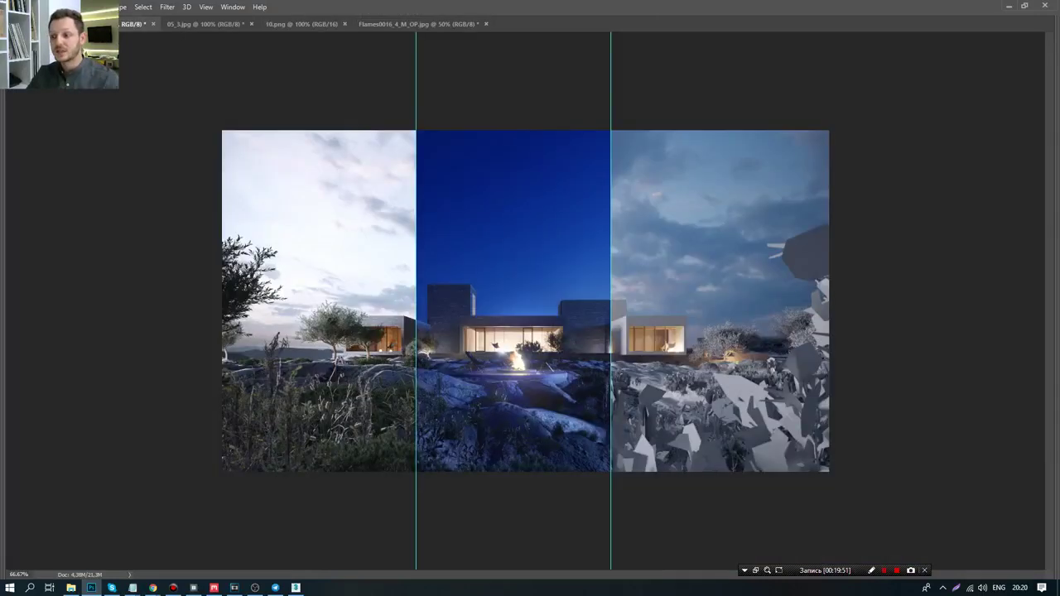
pyautogui.click(206, 24)
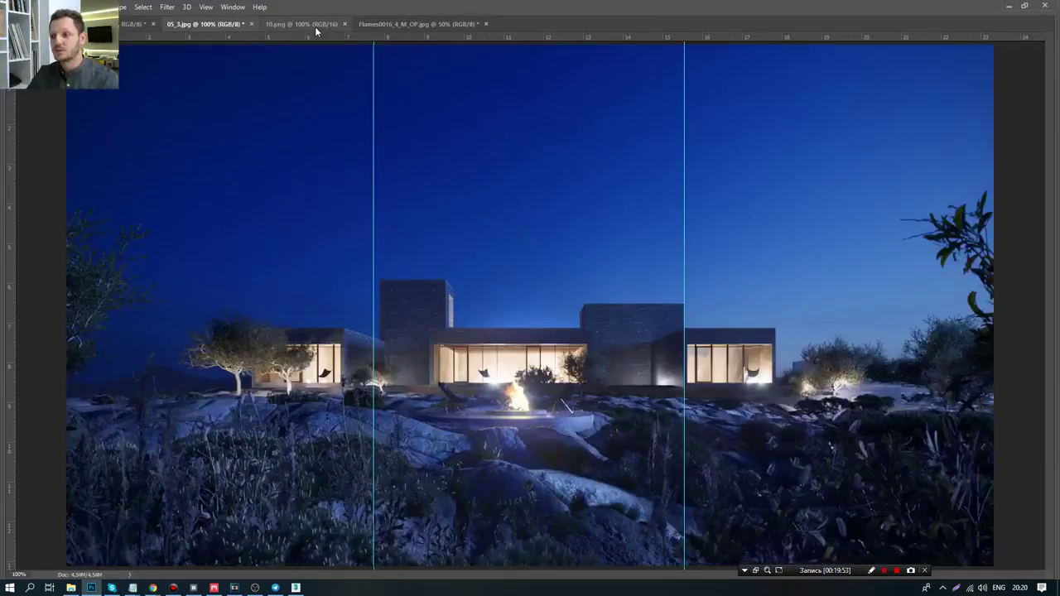
pyautogui.click(314, 24)
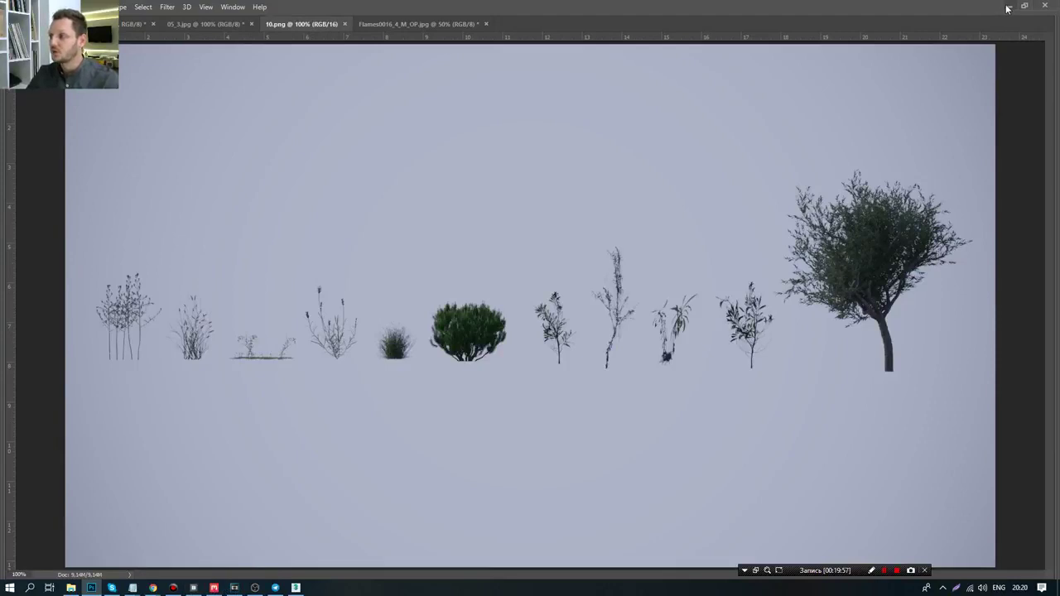
pyautogui.click(297, 588)
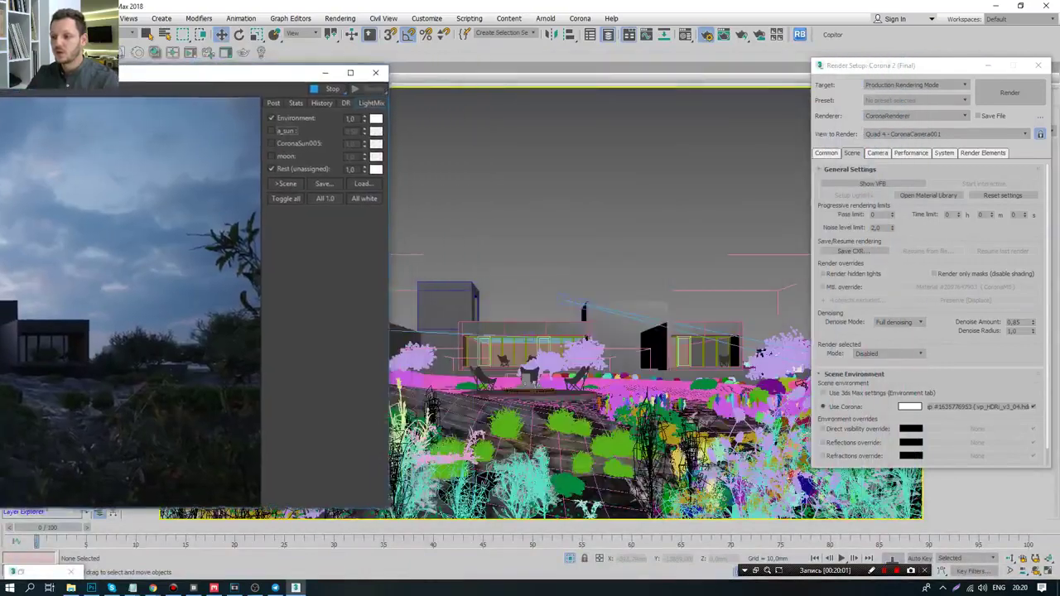
# - Maximize the Top view and start creating a Corona light
pyautogui.hotkey('alt', 'w')
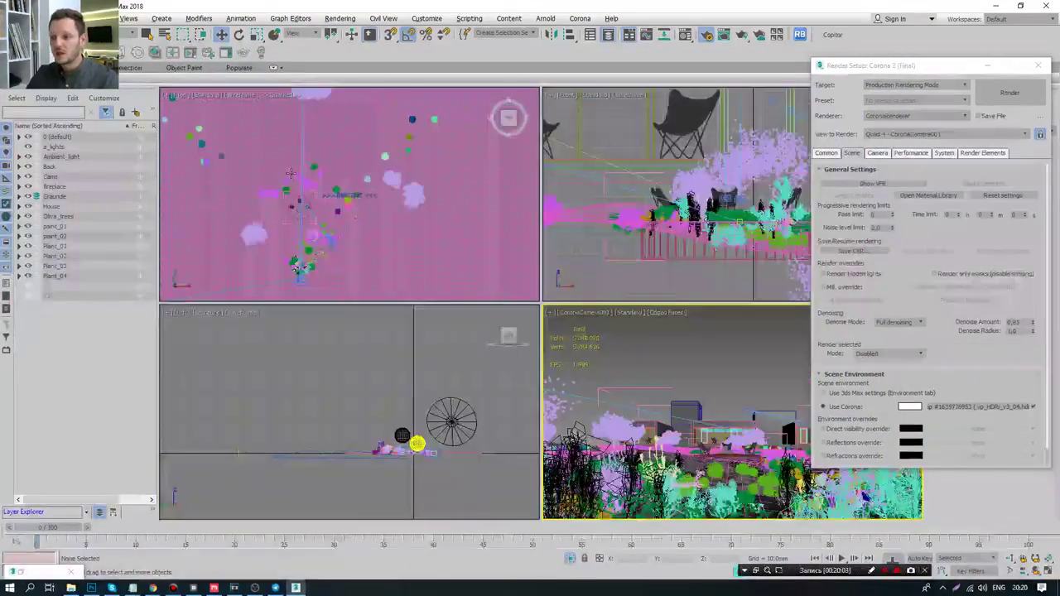
pyautogui.middleClick(358, 191)
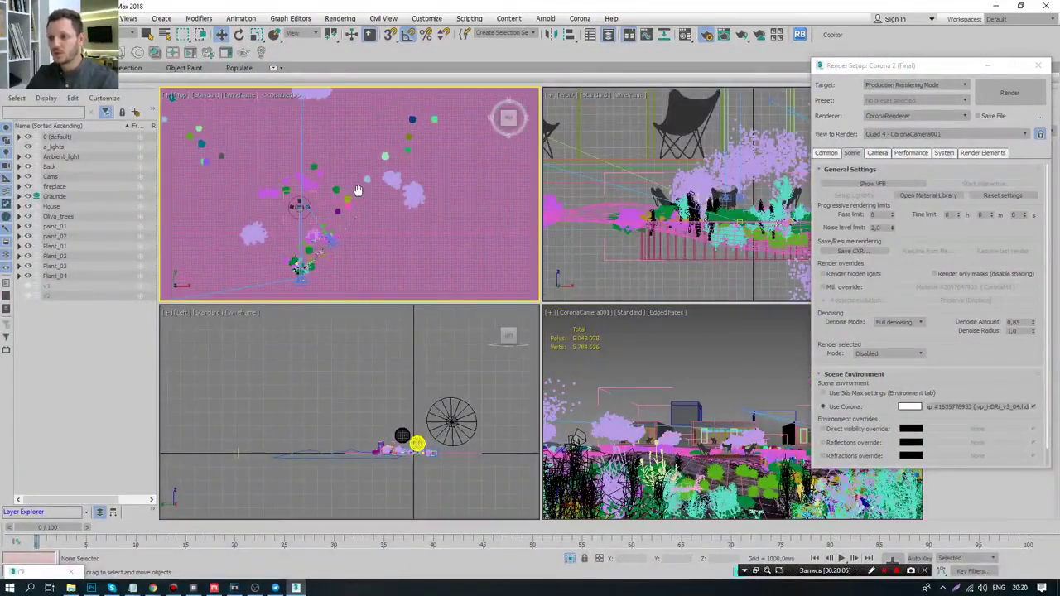
pyautogui.hotkey('alt', 'w')
pyautogui.click(987, 65)
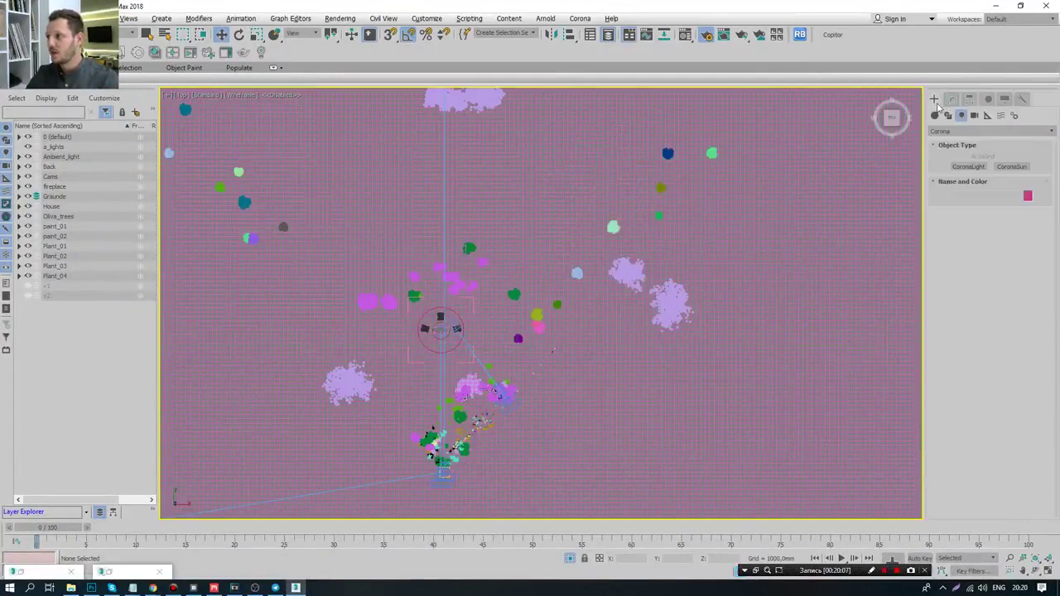
pyautogui.click(961, 131)
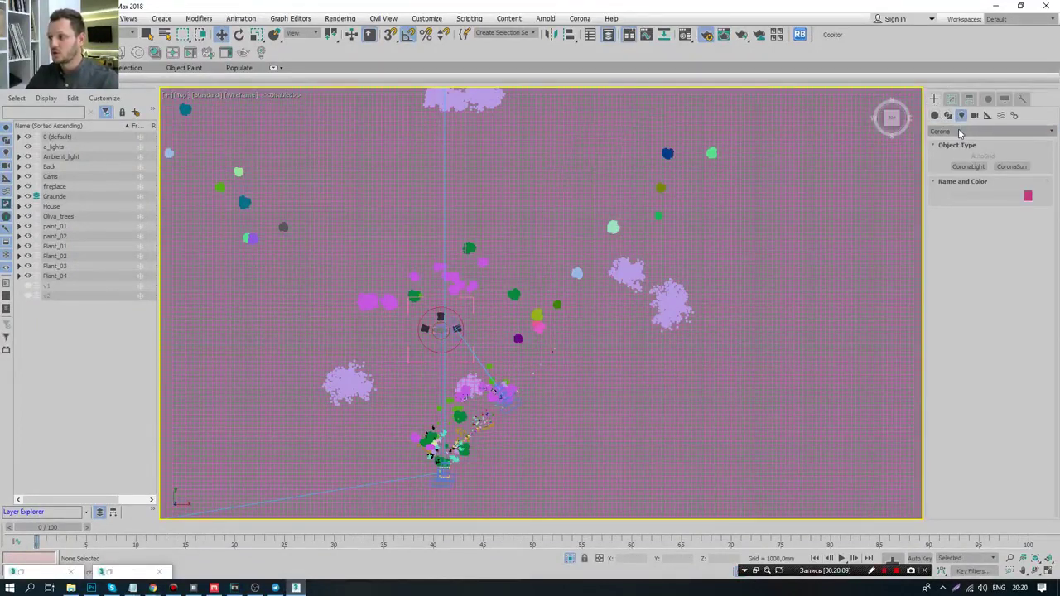
pyautogui.click(961, 164)
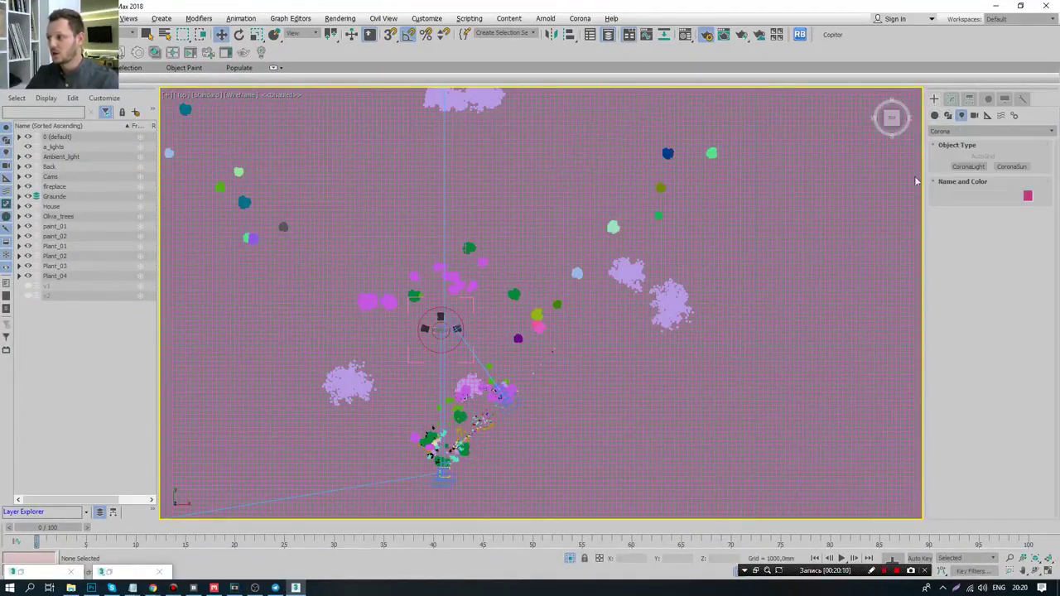
pyautogui.click(968, 166)
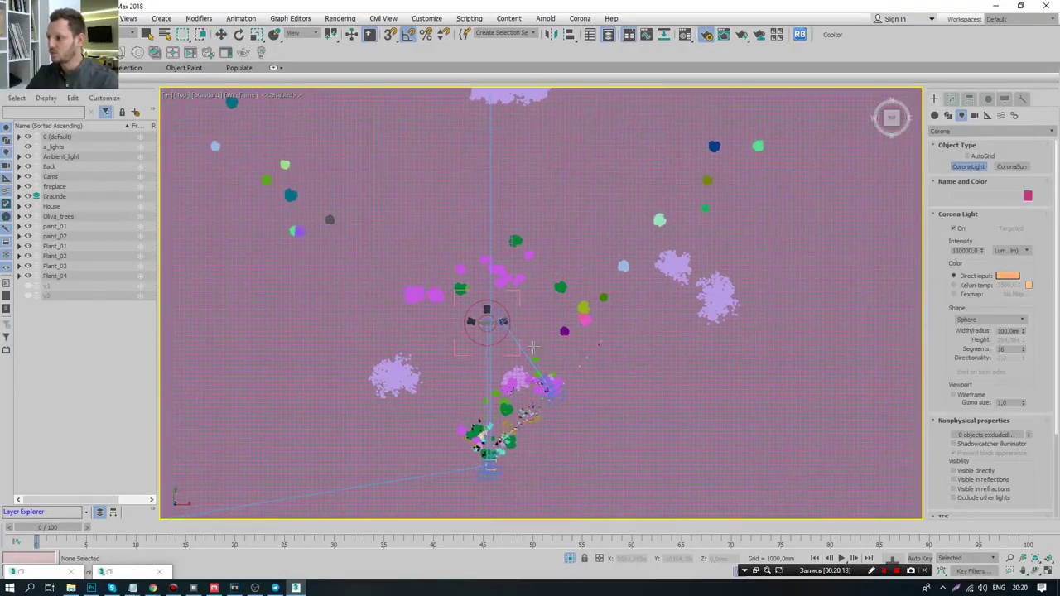
# - Set the Corona light intensity to 50 in Default (W) units
pyautogui.scroll(5, 382, 353)
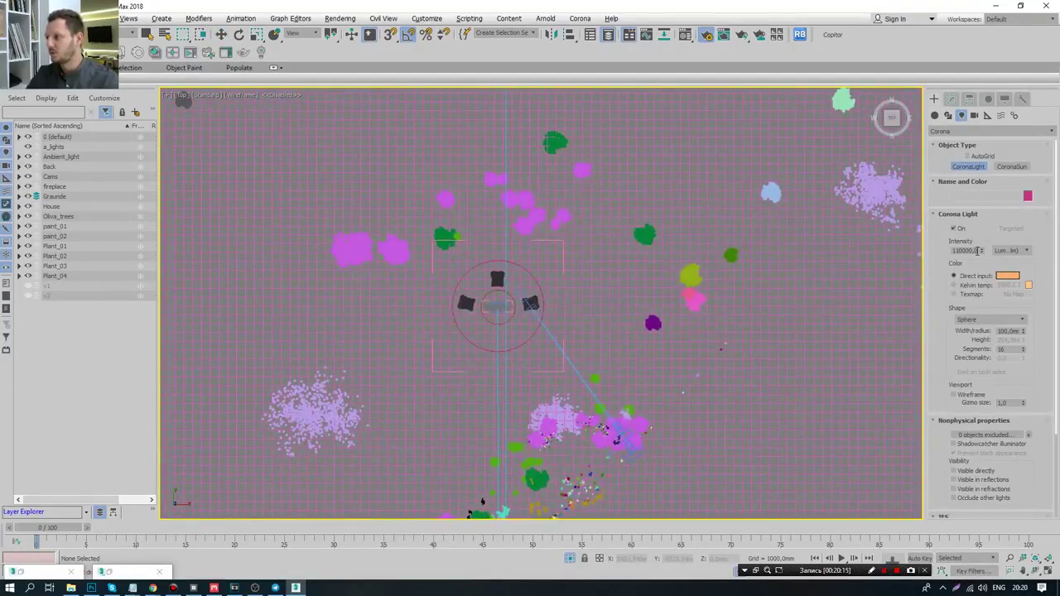
pyautogui.click(1016, 251)
pyautogui.click(1014, 259)
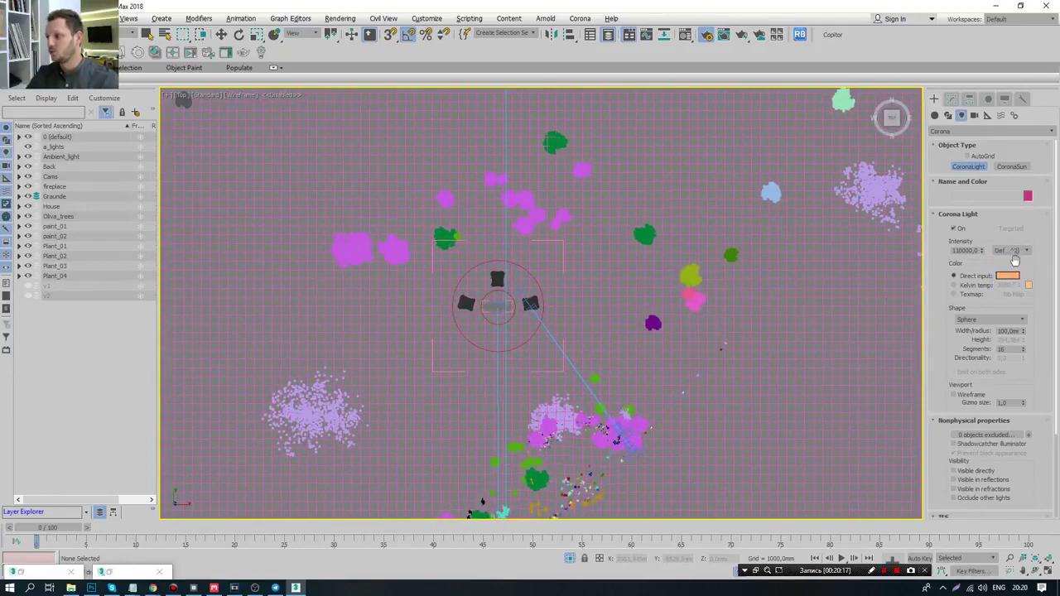
pyautogui.doubleClick(968, 250)
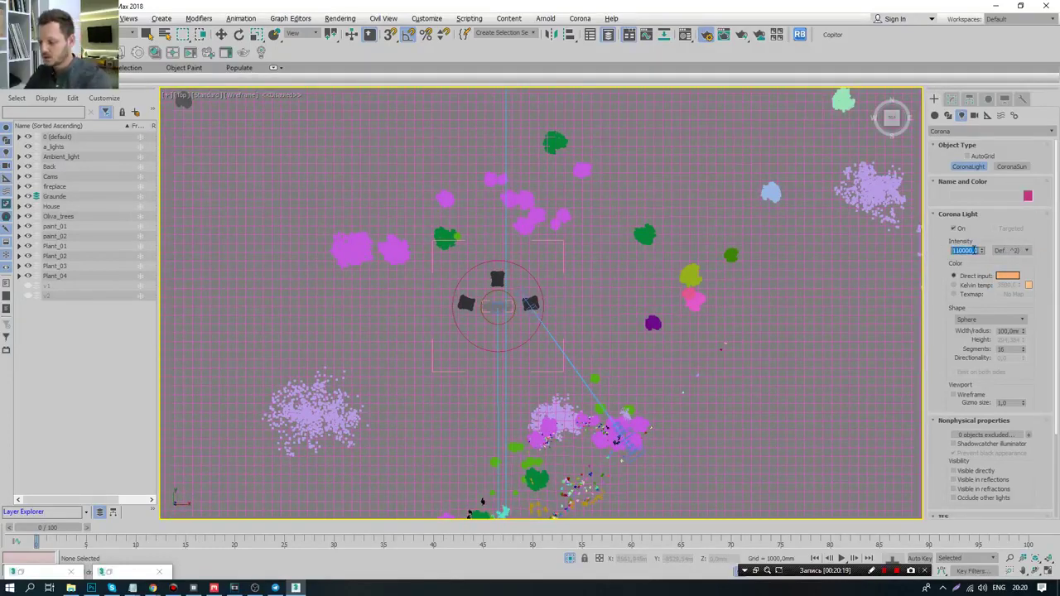
pyautogui.write('50')
pyautogui.press('Return')
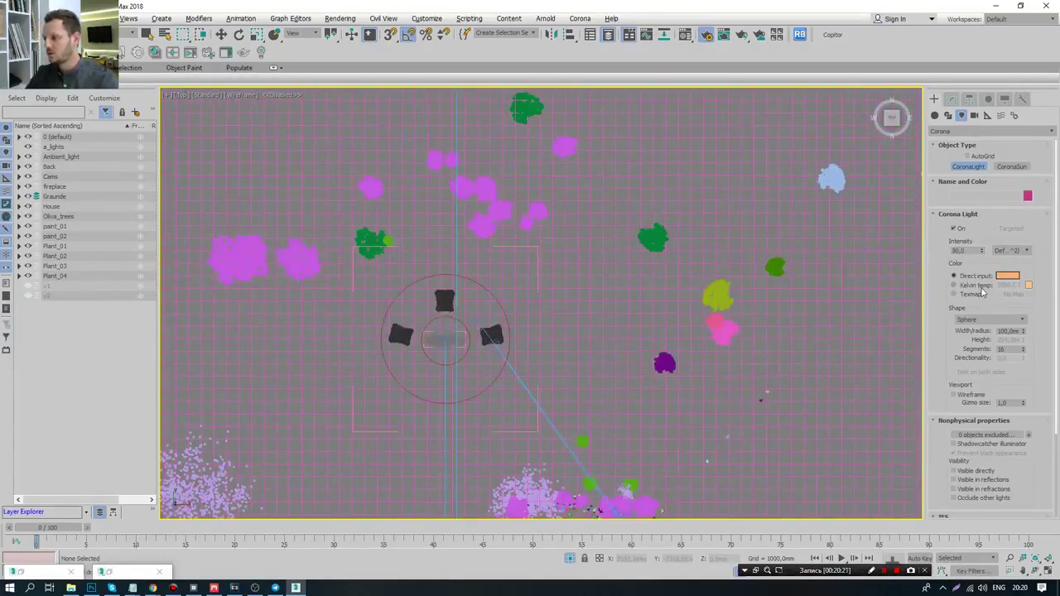
# - Set the light colour by Kelvin temperature at 3200 K
pyautogui.click(970, 286)
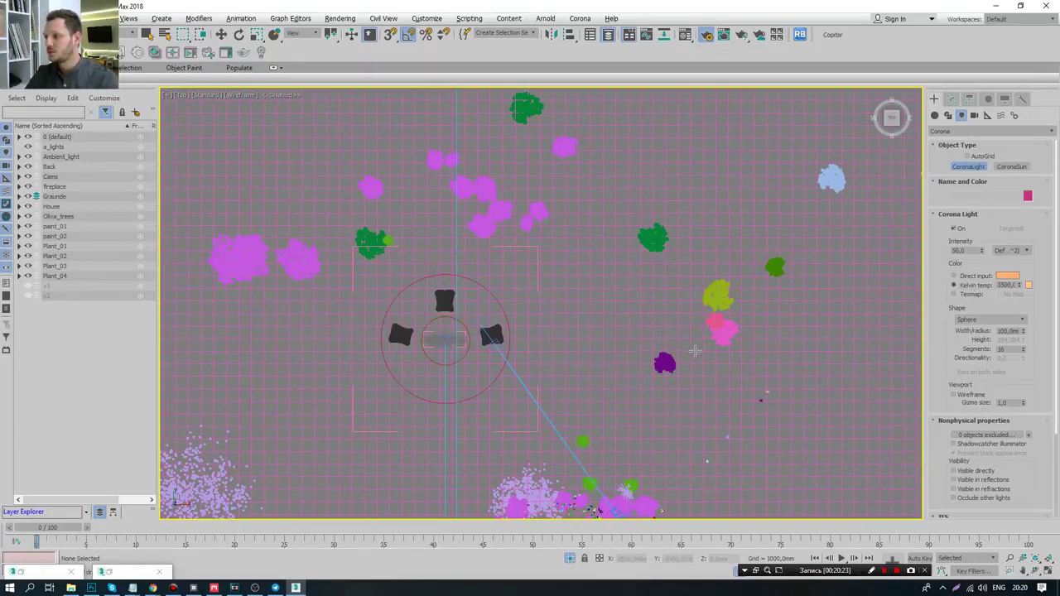
pyautogui.click(981, 276)
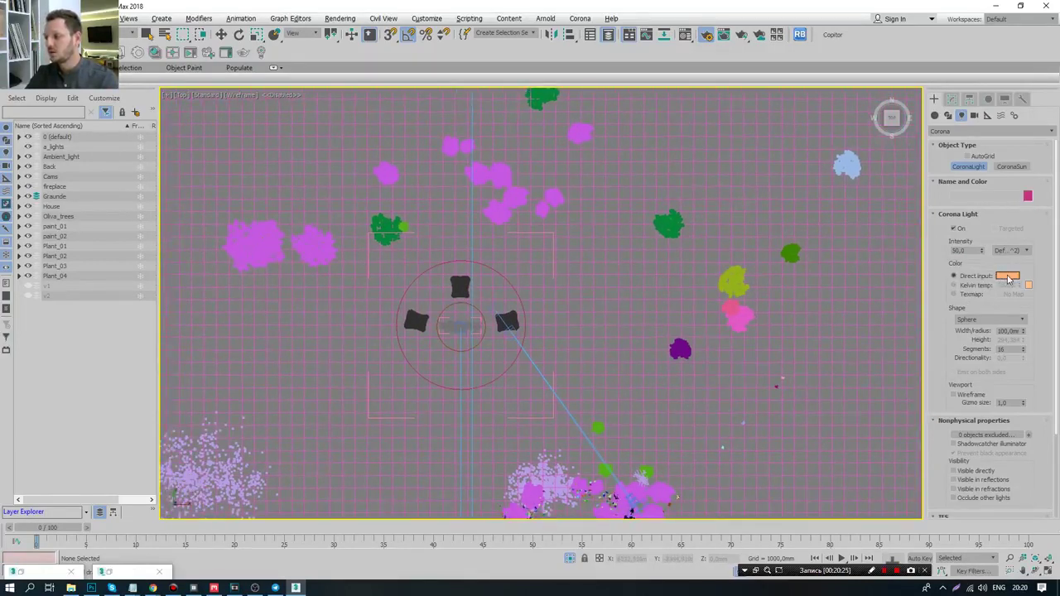
pyautogui.click(1007, 279)
pyautogui.moveTo(414, 117); pyautogui.dragTo(351, 117)
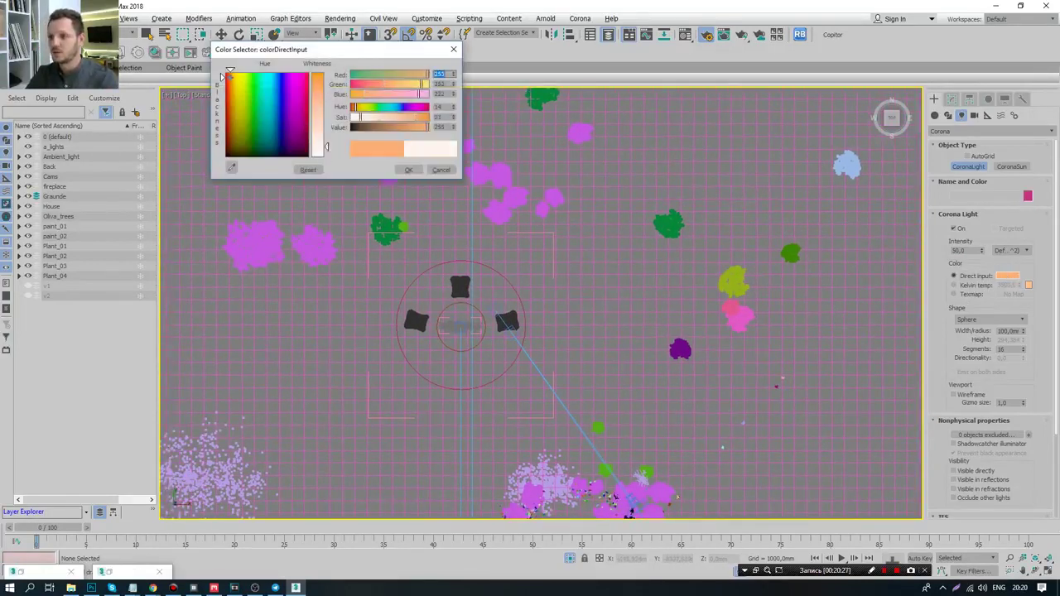
pyautogui.click(402, 170)
pyautogui.click(975, 286)
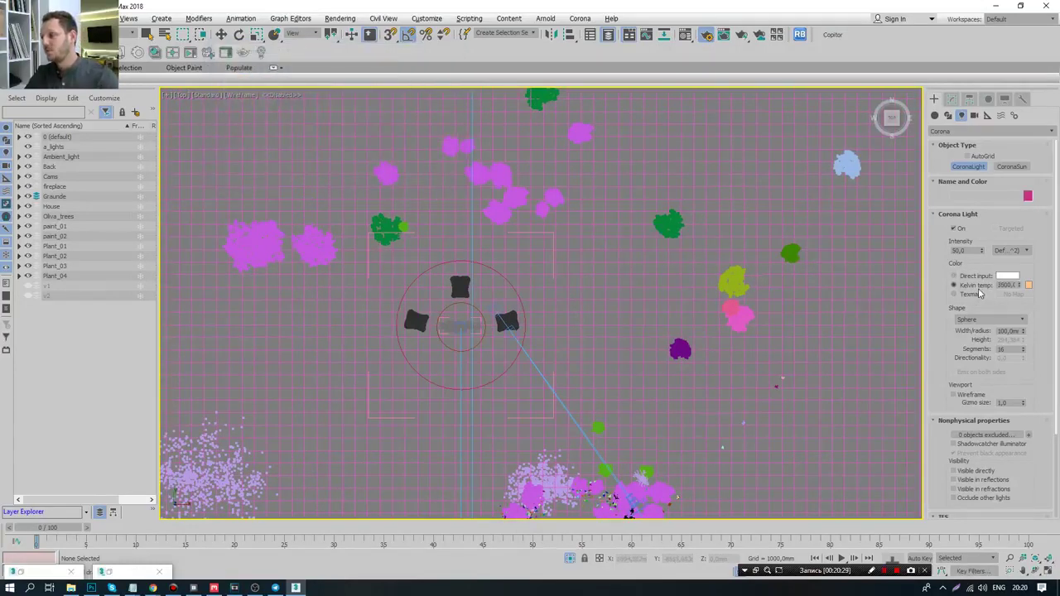
pyautogui.doubleClick(1008, 285)
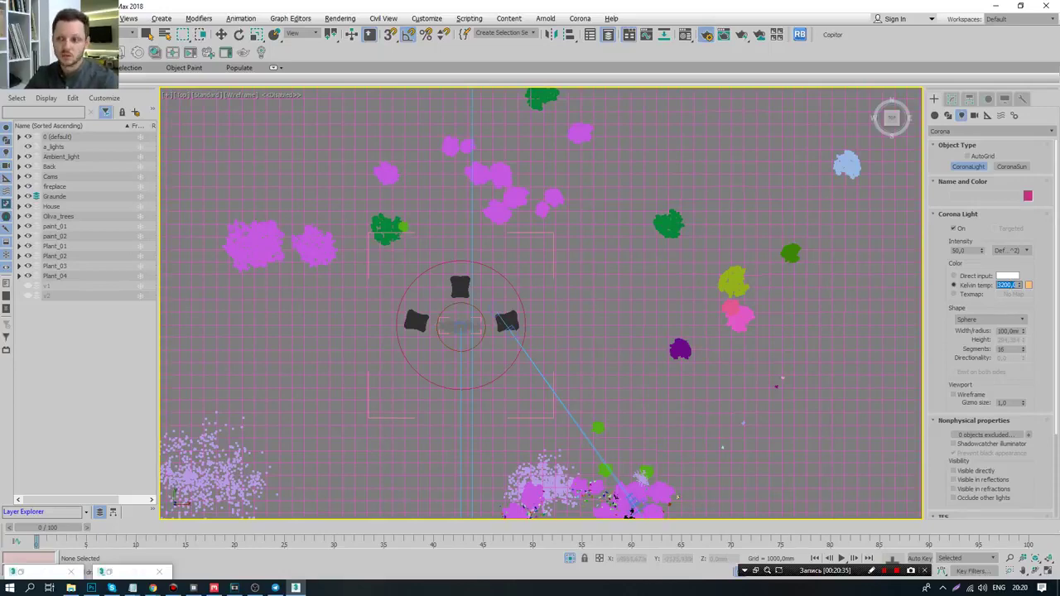
pyautogui.press('Return')
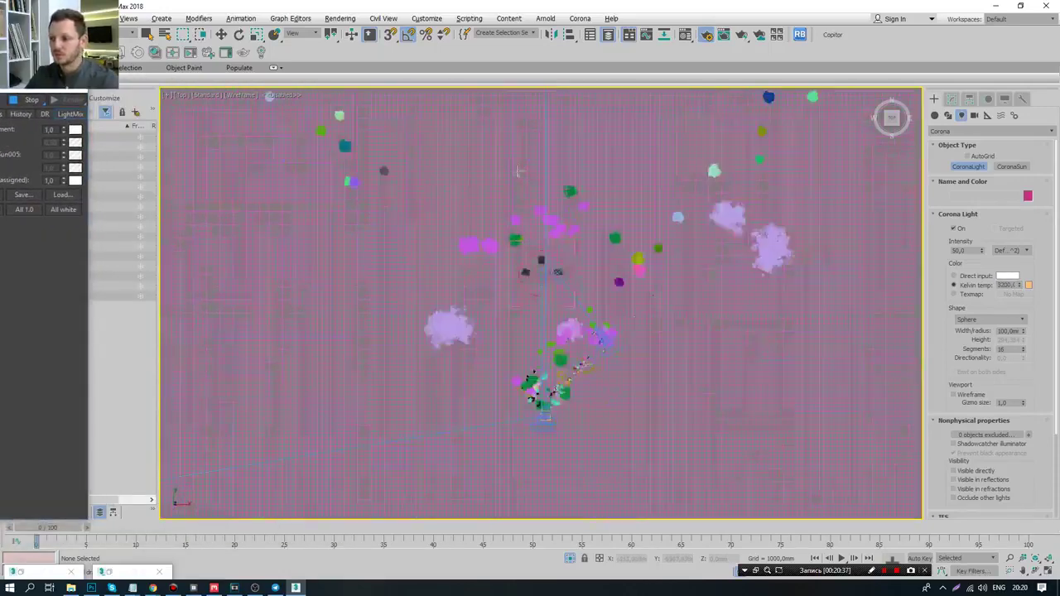
# - Zoom into the house in the Top view and draw a sphere light inside it
pyautogui.scroll(-3, 497, 232)
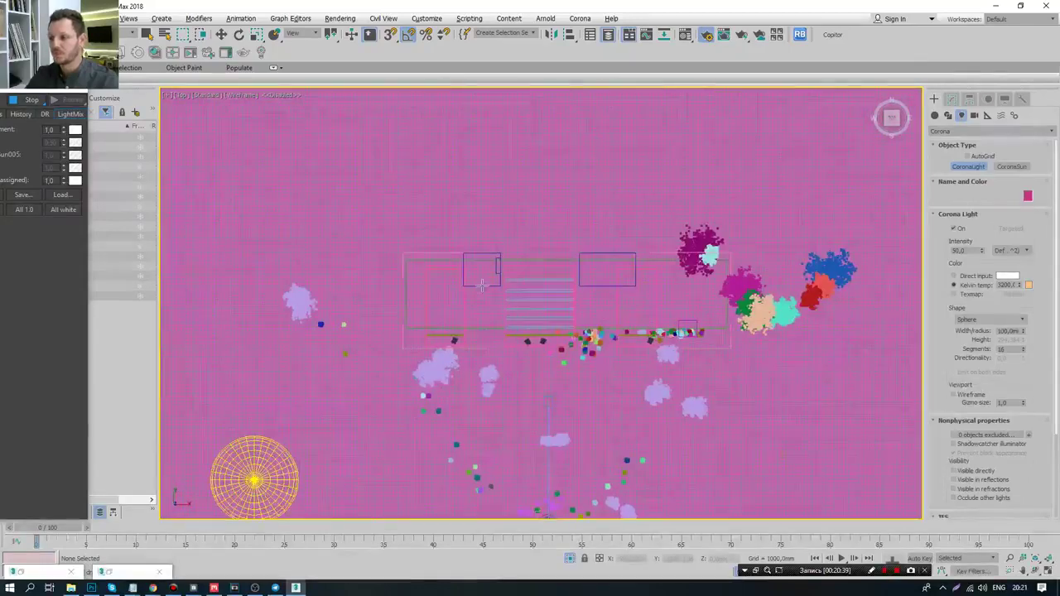
pyautogui.scroll(1, 481, 285)
pyautogui.scroll(2, 456, 350)
pyautogui.scroll(2, 416, 320)
pyautogui.scroll(2, 440, 341)
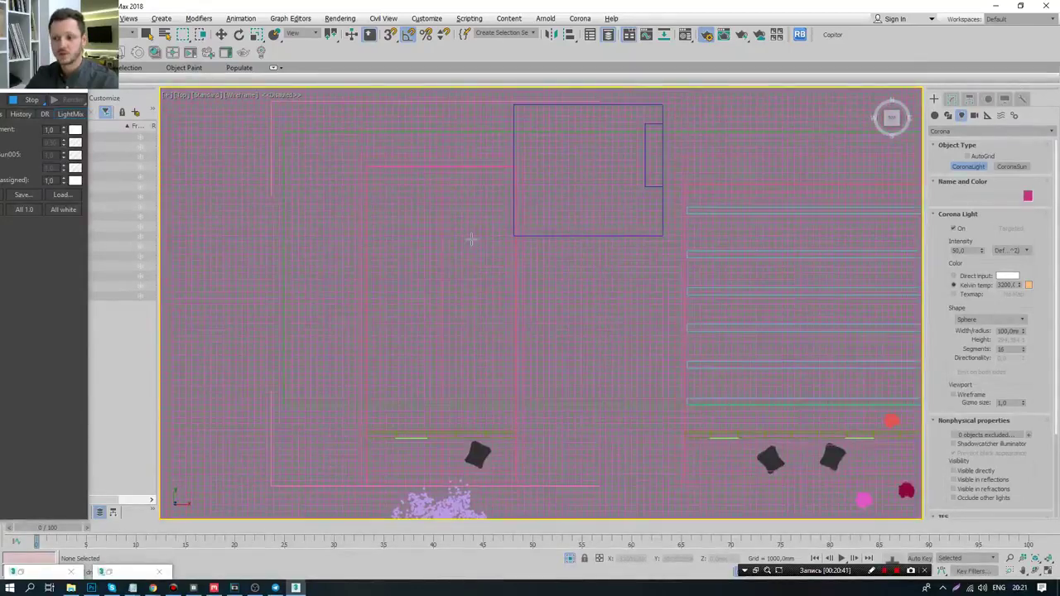
pyautogui.moveTo(461, 246); pyautogui.dragTo(469, 249)
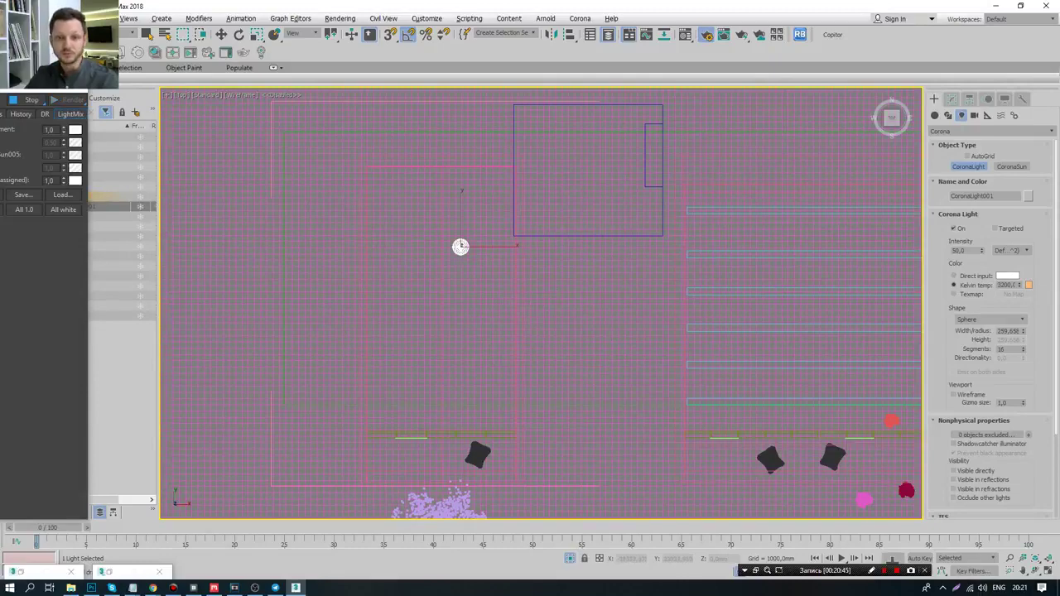
# - In the maximized Front view, move the light up to chair height
pyautogui.moveTo(332, 121); pyautogui.dragTo(534, 77)
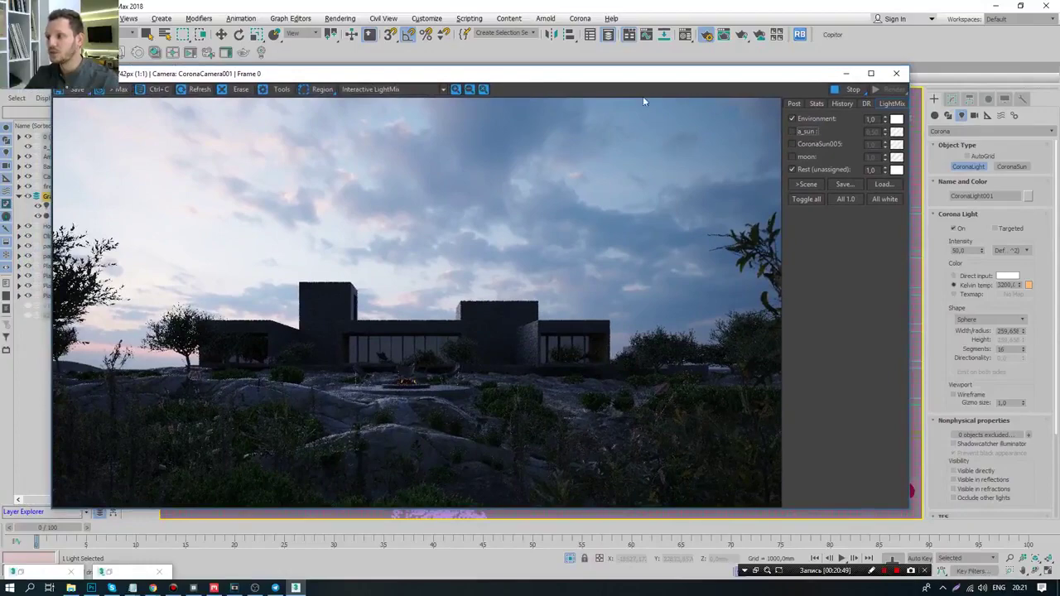
pyautogui.moveTo(828, 74); pyautogui.dragTo(3, 99)
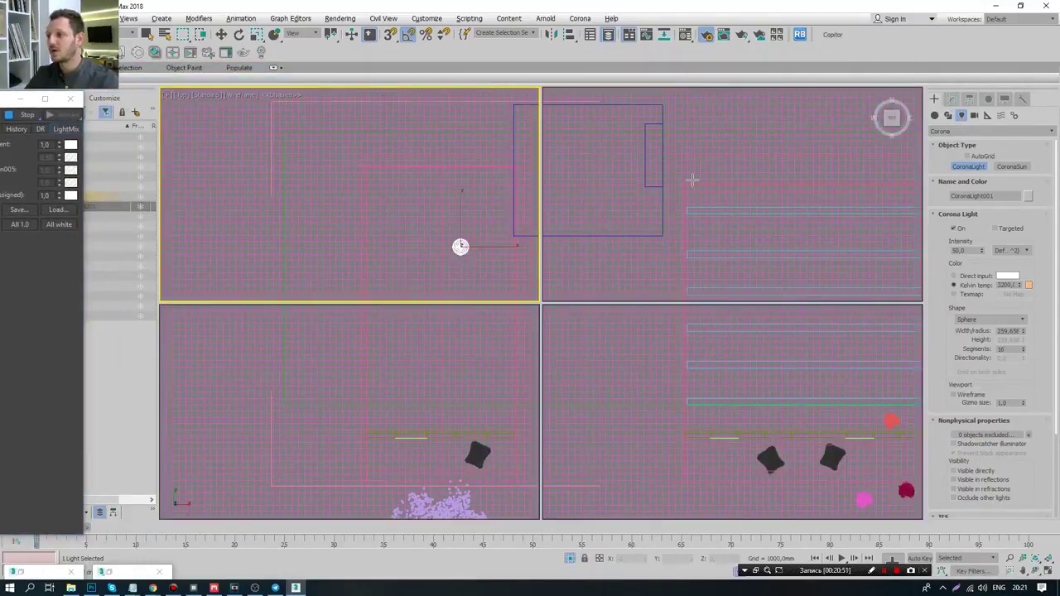
pyautogui.middleClick(692, 179)
pyautogui.hotkey('alt', 'w')
pyautogui.scroll(-3, 488, 412)
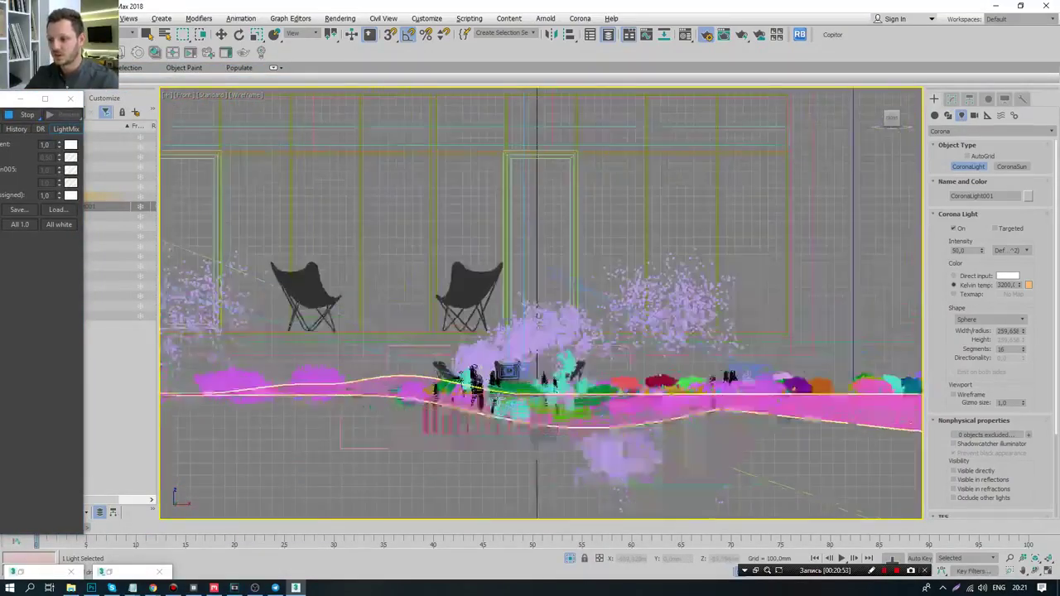
pyautogui.scroll(-3, 456, 409)
pyautogui.scroll(-2, 405, 404)
pyautogui.scroll(-1, 365, 400)
pyautogui.scroll(3, 366, 400)
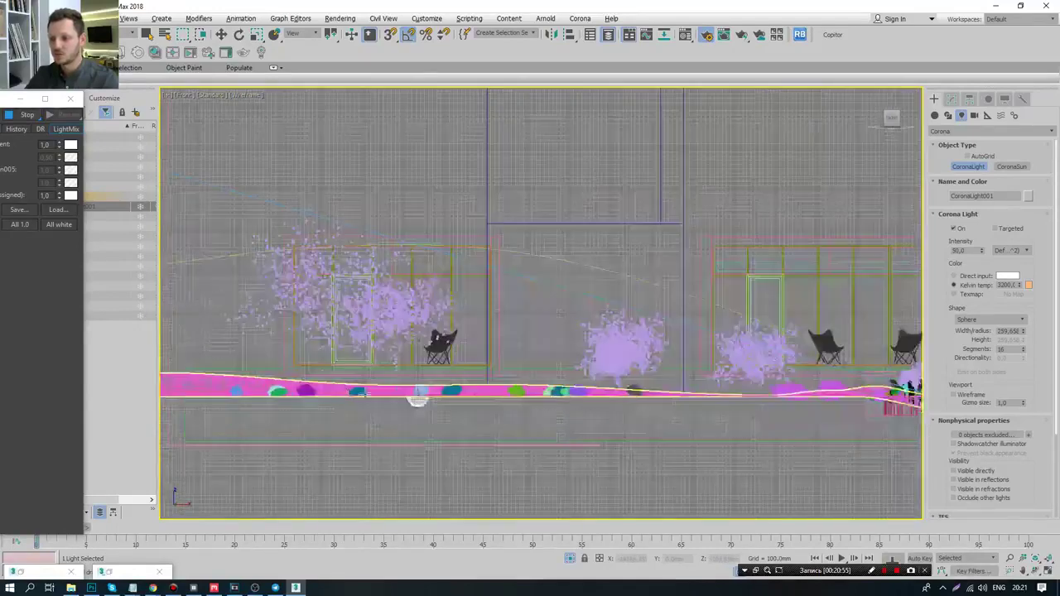
pyautogui.scroll(2, 414, 397)
pyautogui.press('w')
pyautogui.moveTo(501, 372)
pyautogui.mouseDown()
pyautogui.moveTo(502, 265)
pyautogui.moveTo(491, 228)
pyautogui.mouseUp()
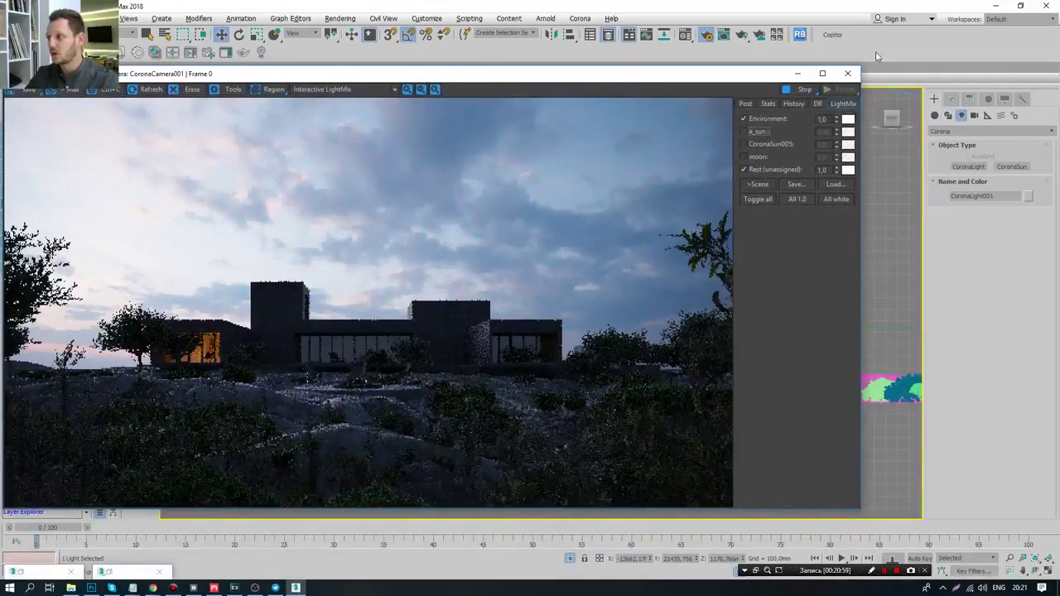
# - Try Kelvin temperatures of 6000 K and 9000 K on CoronaLight001 in the interactive render
pyautogui.click(952, 100)
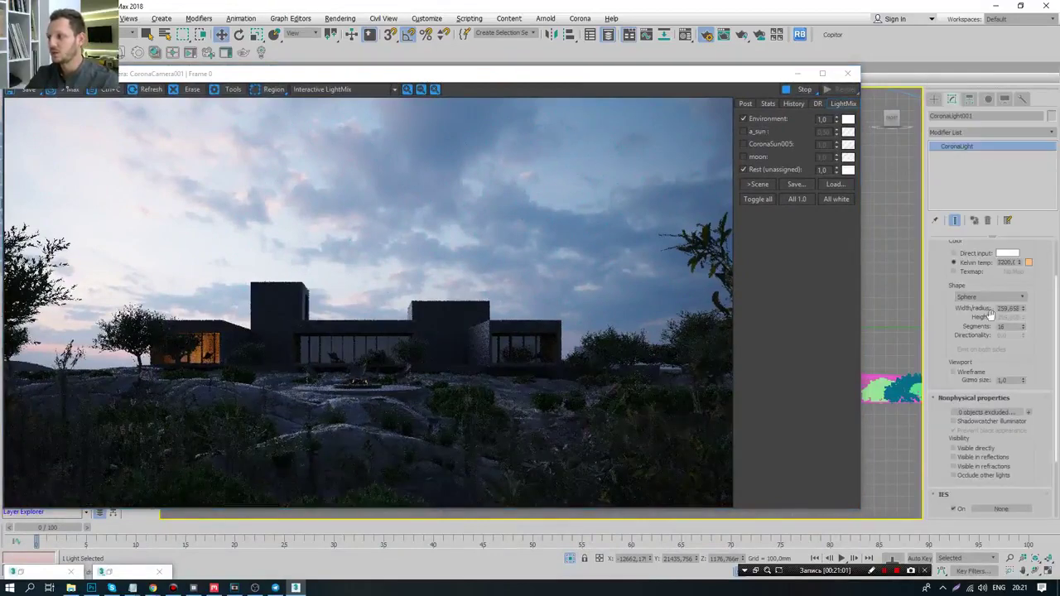
pyautogui.doubleClick(1005, 262)
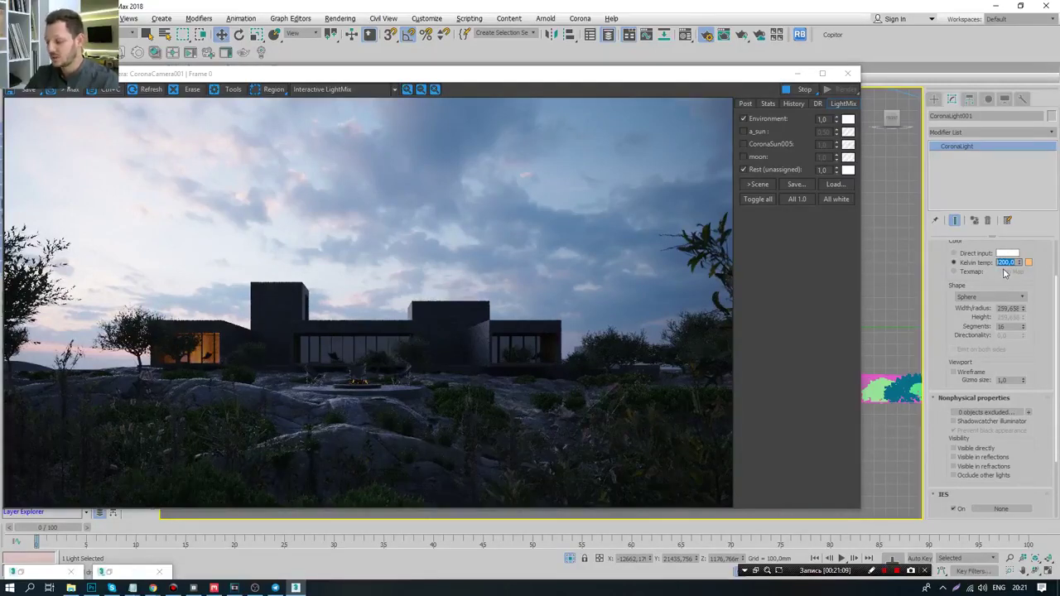
pyautogui.write('600')
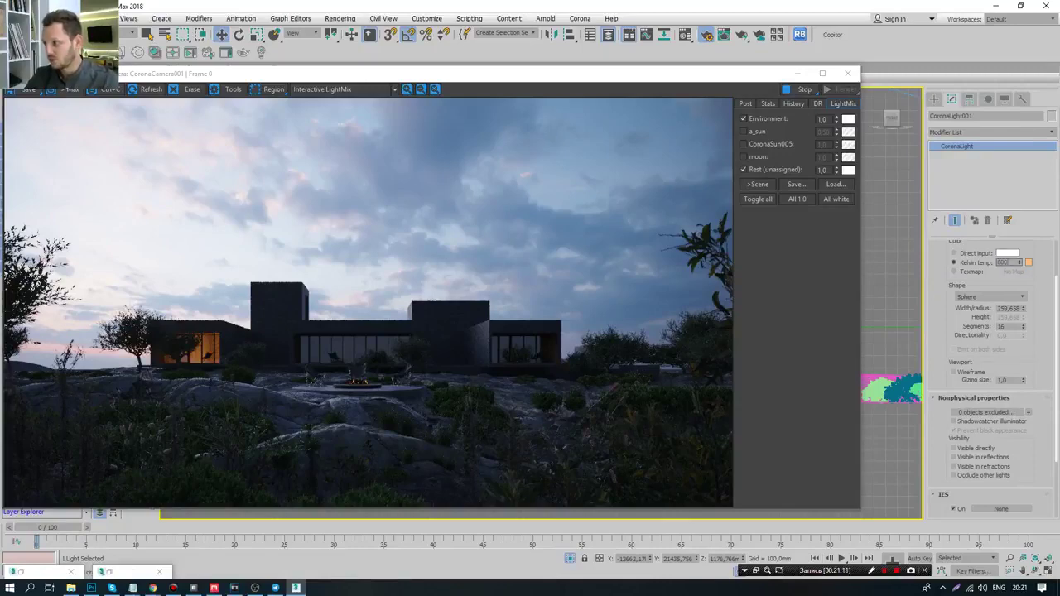
pyautogui.press('Return')
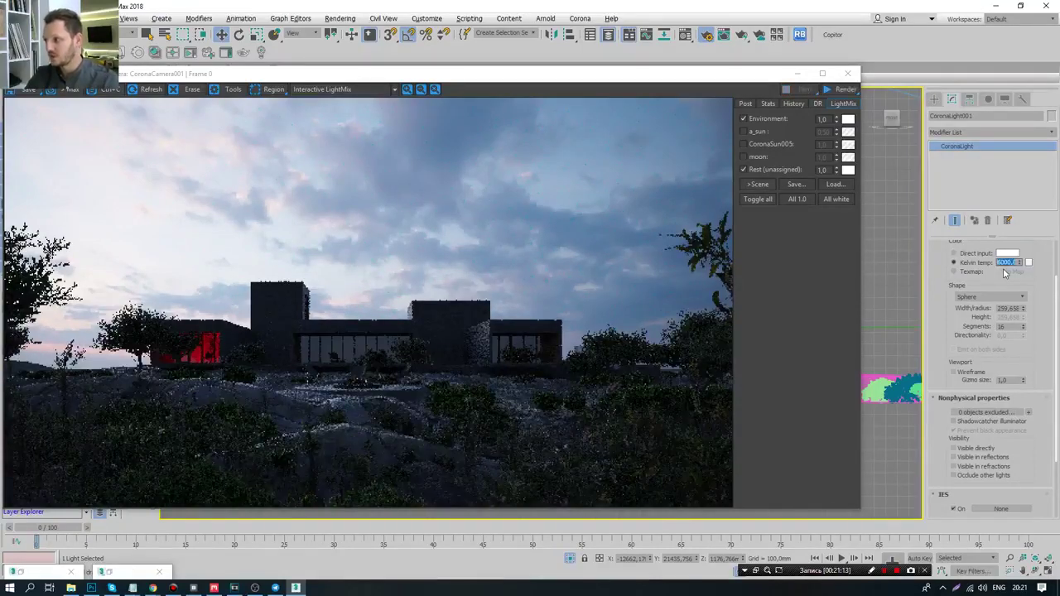
pyautogui.press('Return')
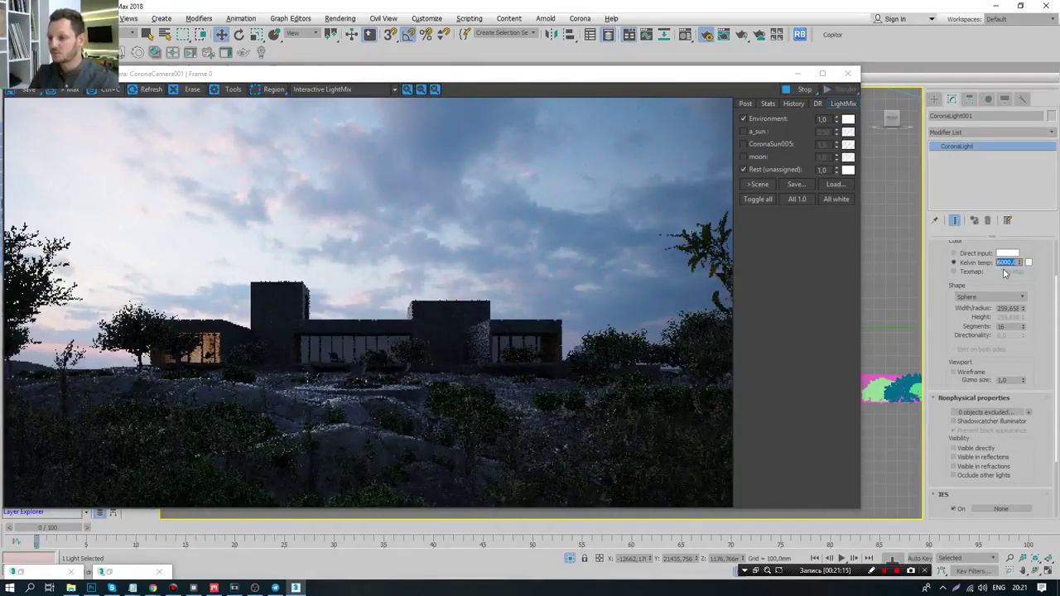
pyautogui.write('9000')
pyautogui.press('Return')
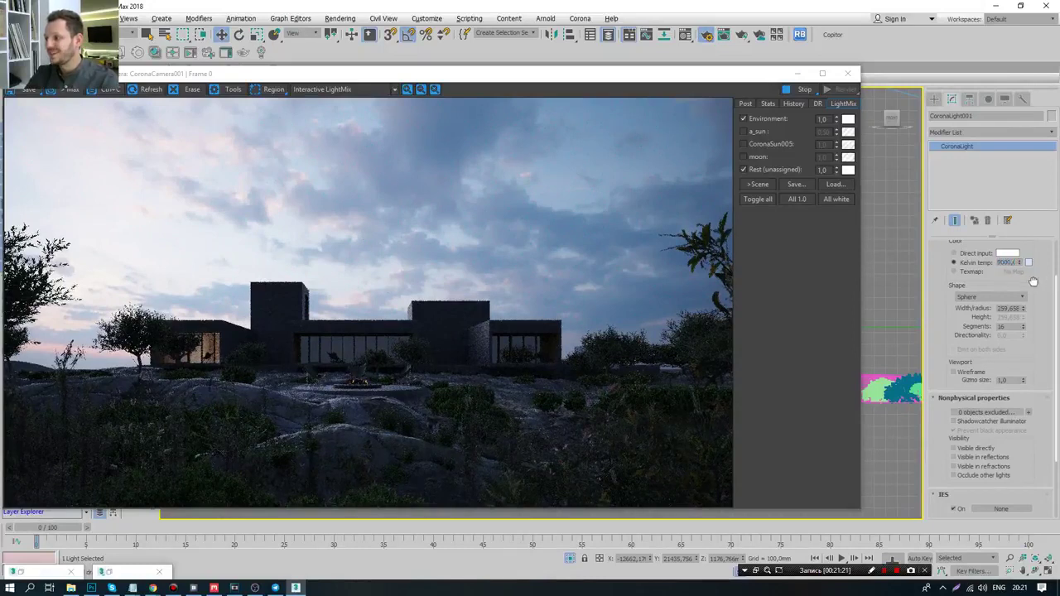
# - Settle on a warm 3200 K colour temperature so the window glows orange
pyautogui.scroll(2, 1039, 282)
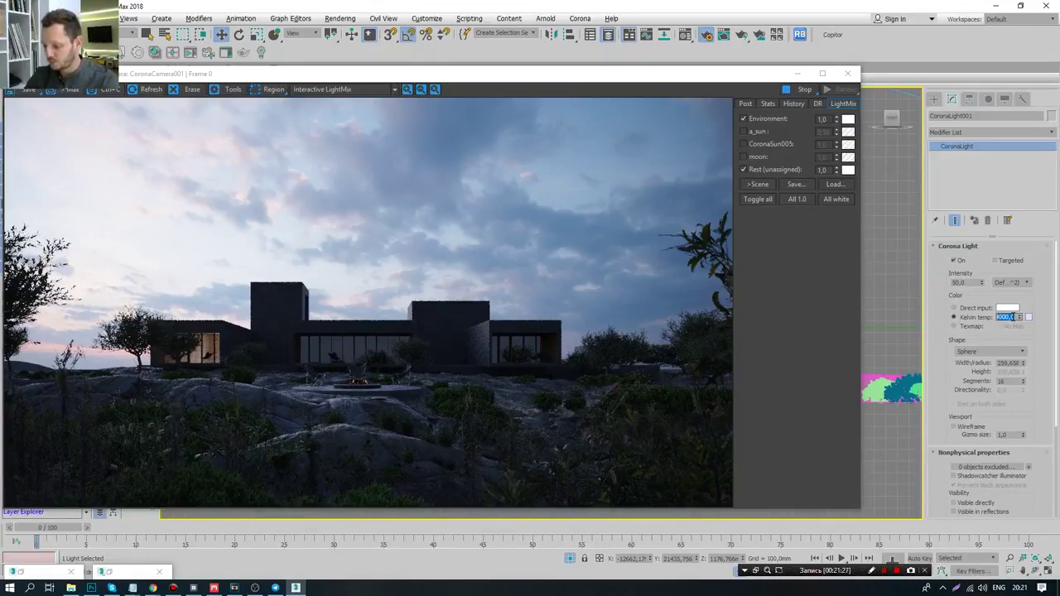
pyautogui.write('3200')
pyautogui.press('Return')
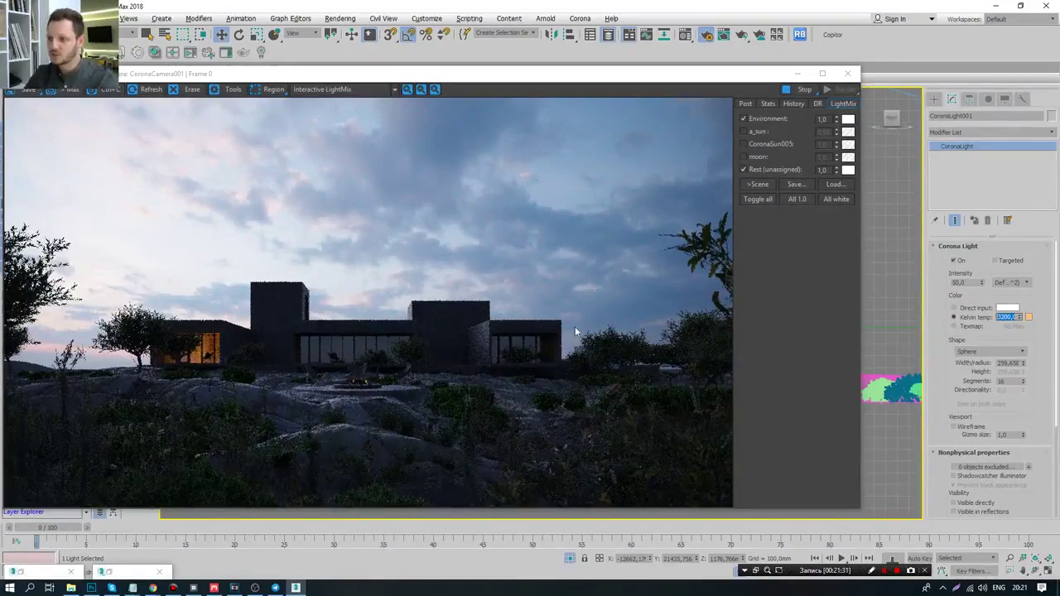
pyautogui.doubleClick(971, 284)
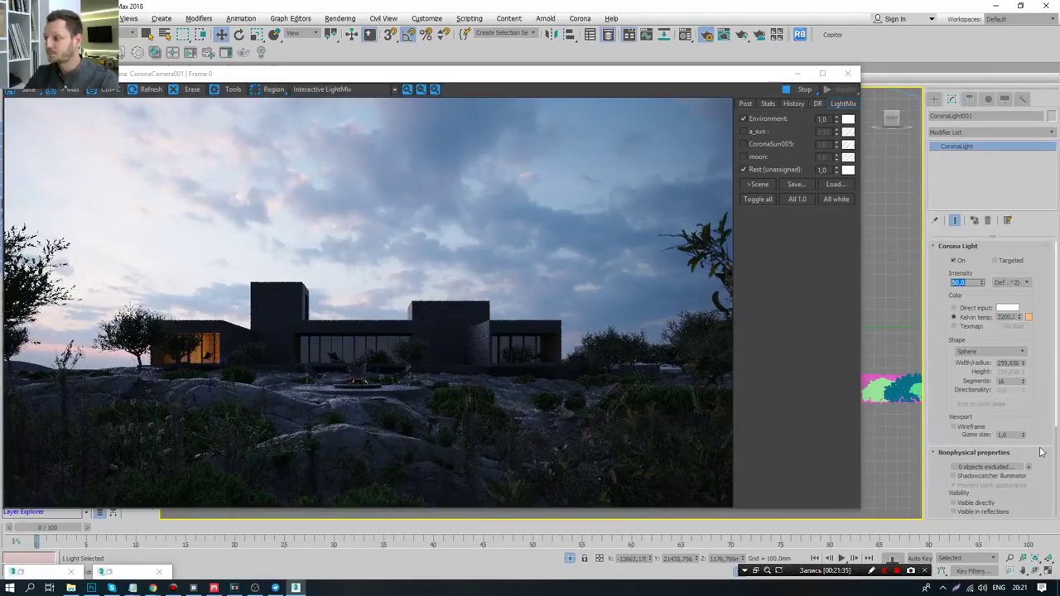
pyautogui.scroll(-5, 1042, 414)
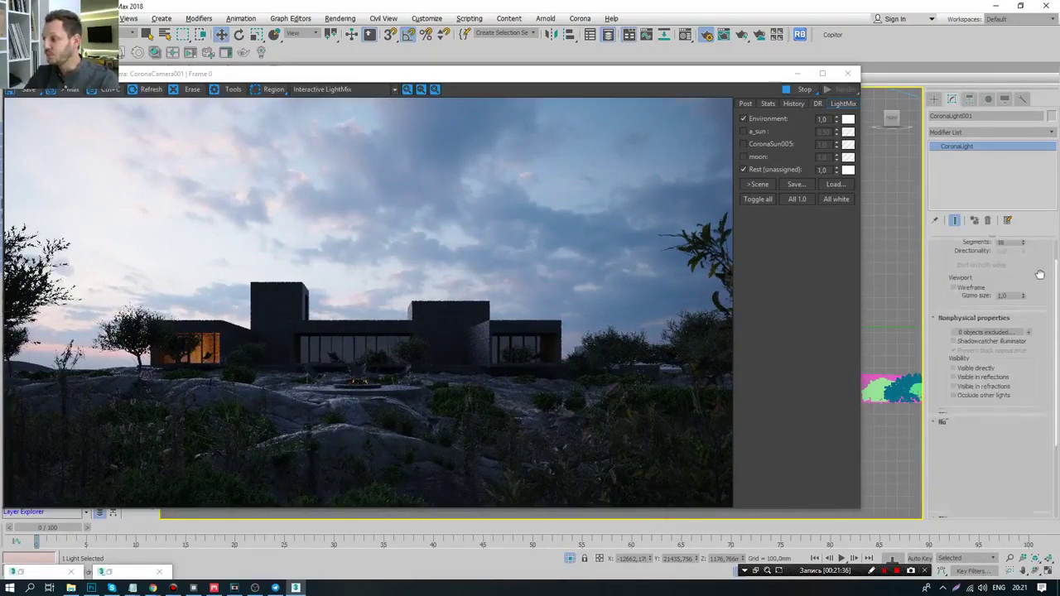
# - Make CoronaLight001 visible directly and in reflections/refractions, and shift it left of the chair
pyautogui.click(953, 361)
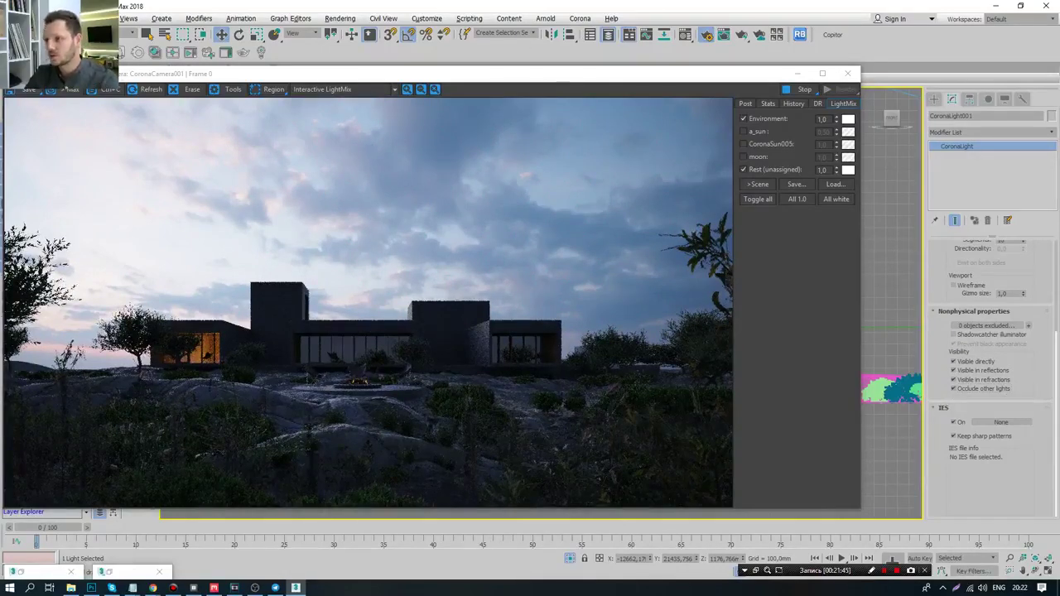
pyautogui.moveTo(556, 83); pyautogui.dragTo(104, 77)
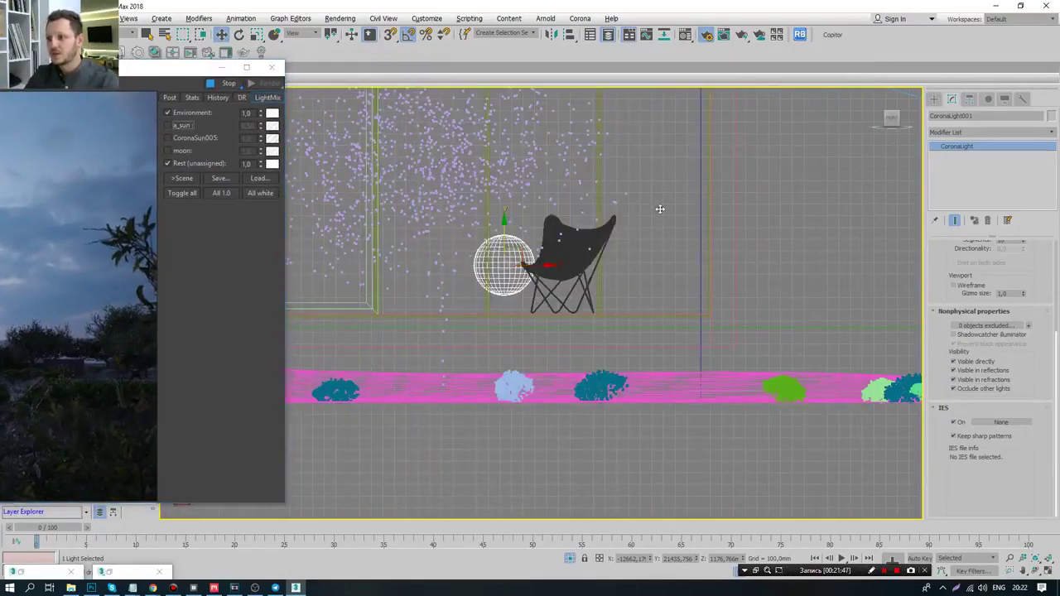
pyautogui.scroll(-2, 589, 232)
pyautogui.scroll(-2, 590, 233)
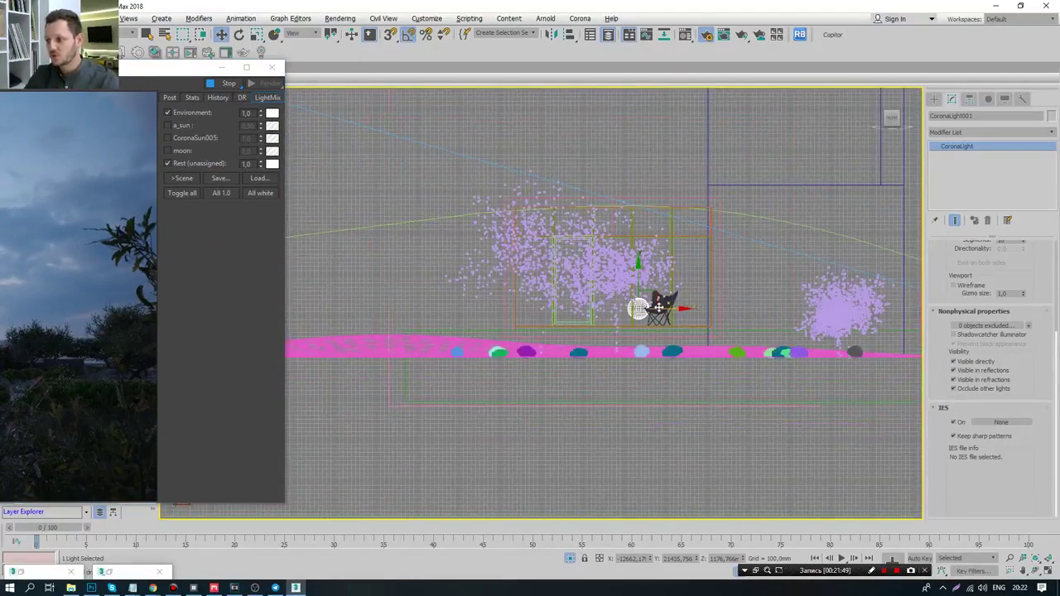
pyautogui.moveTo(639, 307); pyautogui.dragTo(575, 308)
pyautogui.moveTo(105, 69); pyautogui.dragTo(725, 45)
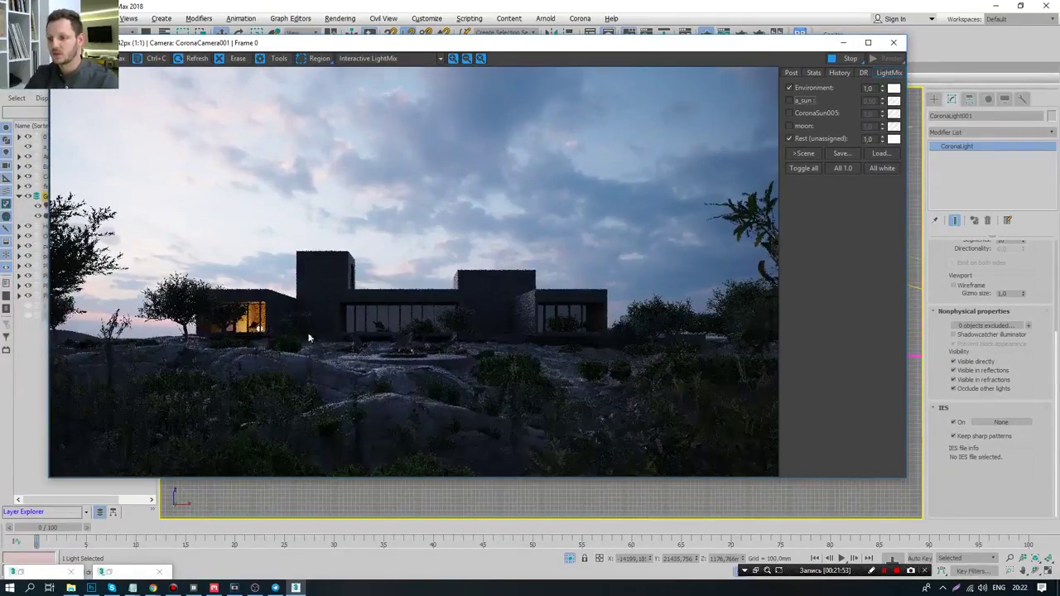
# - Uncheck Visible directly so the light sphere is hidden from the camera
pyautogui.moveTo(609, 51); pyautogui.dragTo(594, 53)
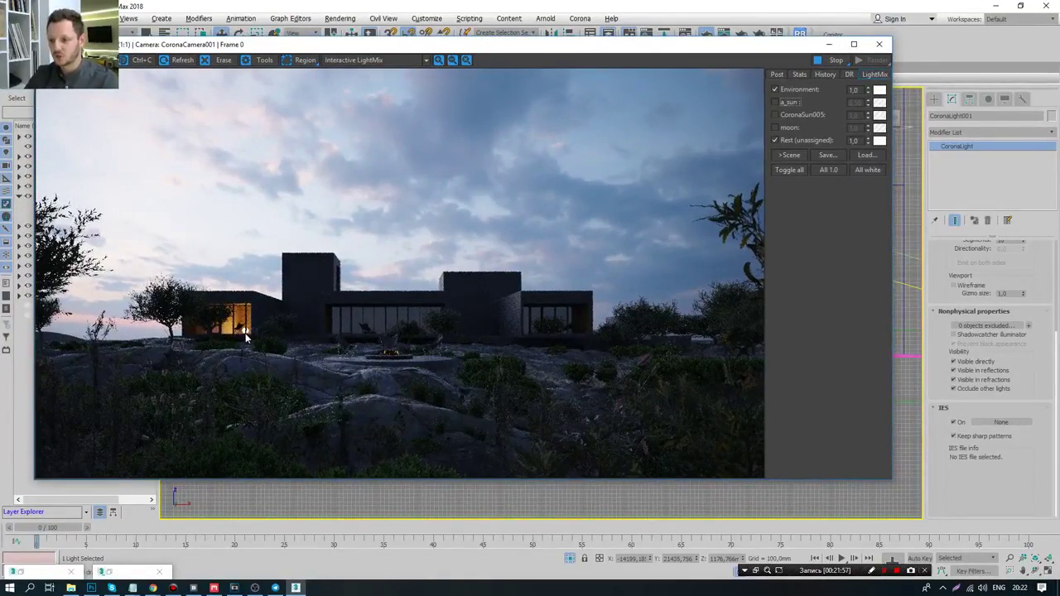
pyautogui.click(954, 361)
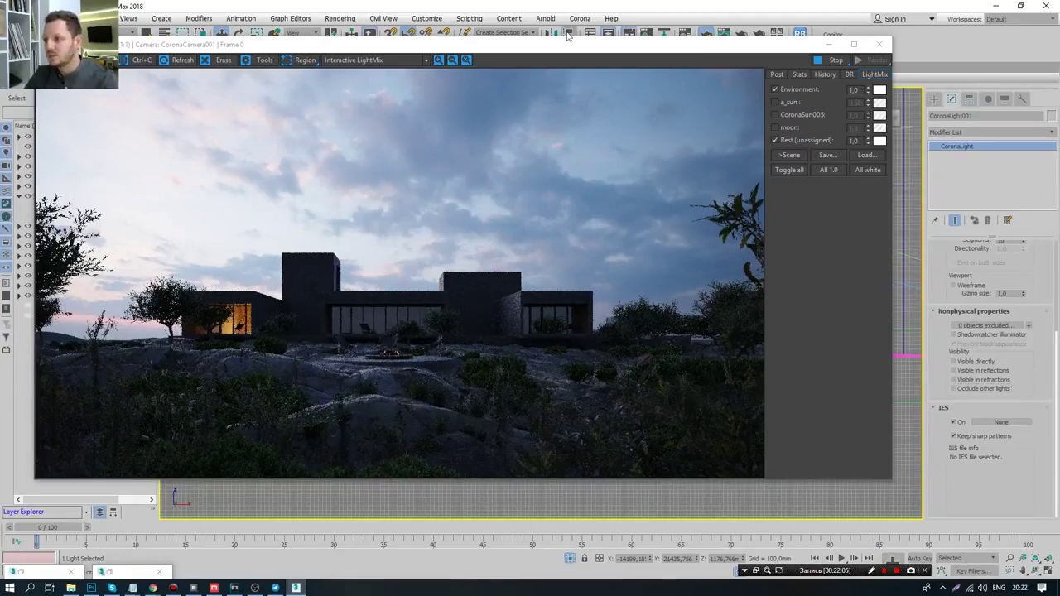
pyautogui.moveTo(570, 44); pyautogui.dragTo(524, 60)
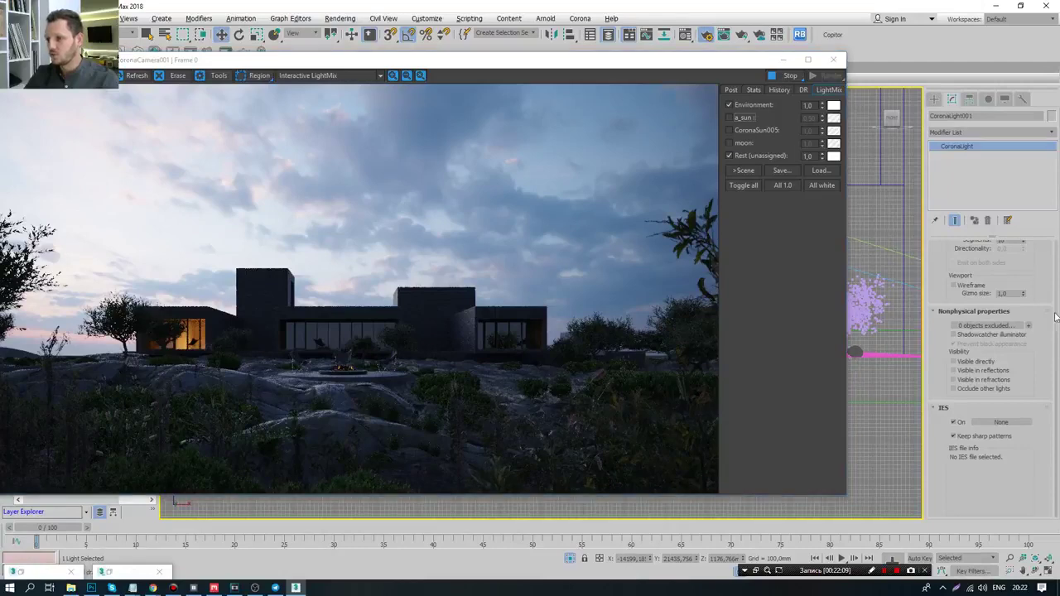
pyautogui.moveTo(1057, 334); pyautogui.dragTo(1057, 278)
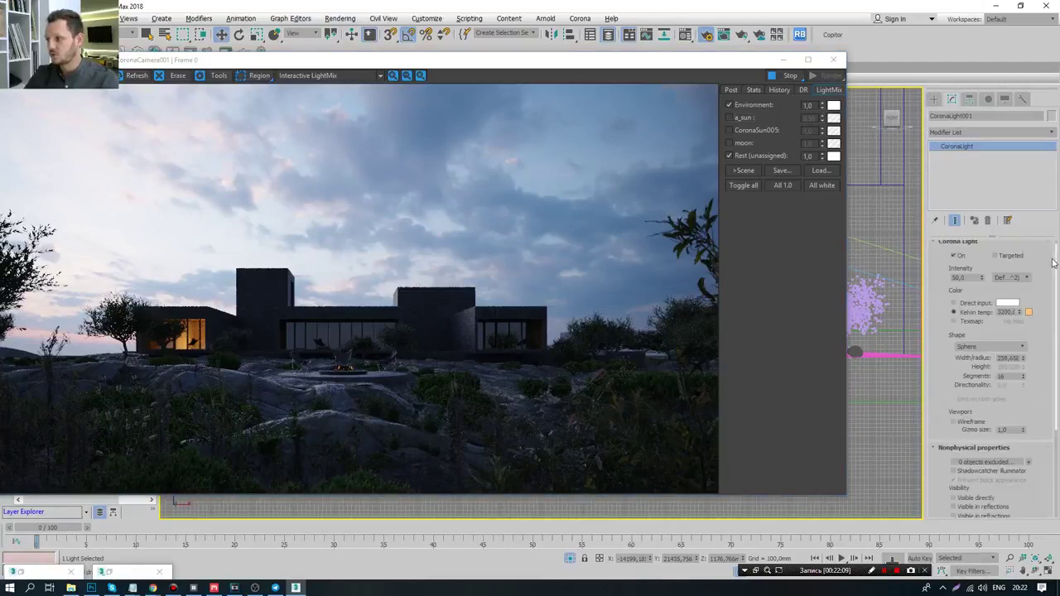
# - Raise the light intensity to 100 and rename it interior_l_01
pyautogui.doubleClick(968, 277)
pyautogui.write('100')
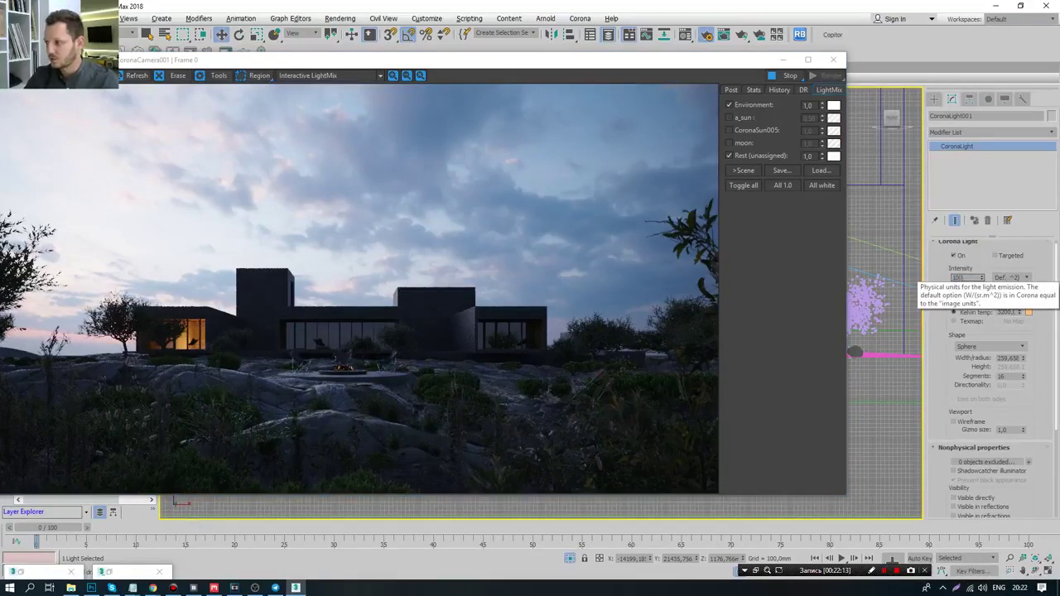
pyautogui.press('Return')
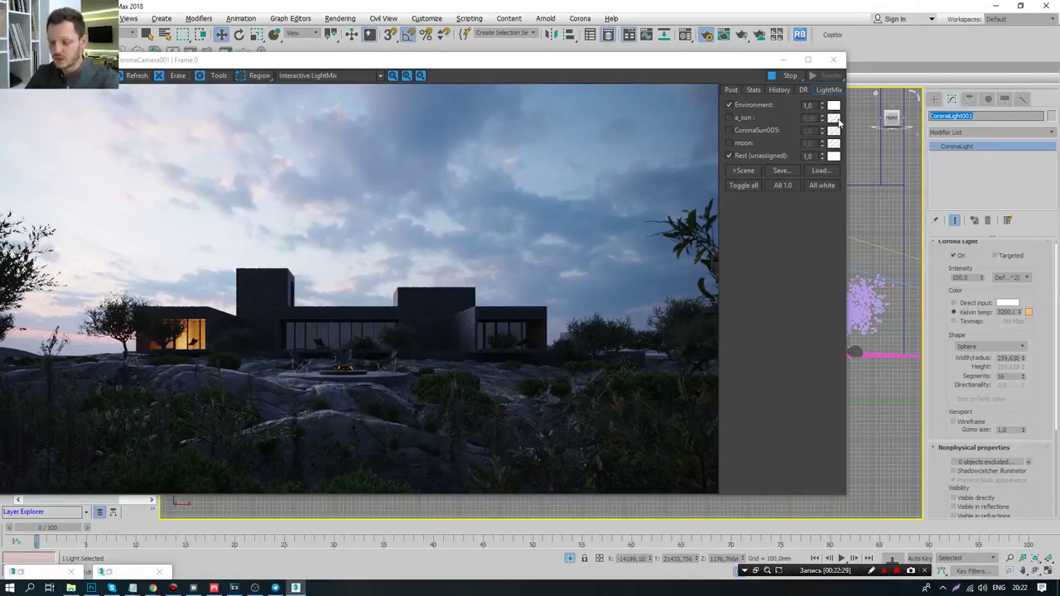
pyautogui.write('cl')
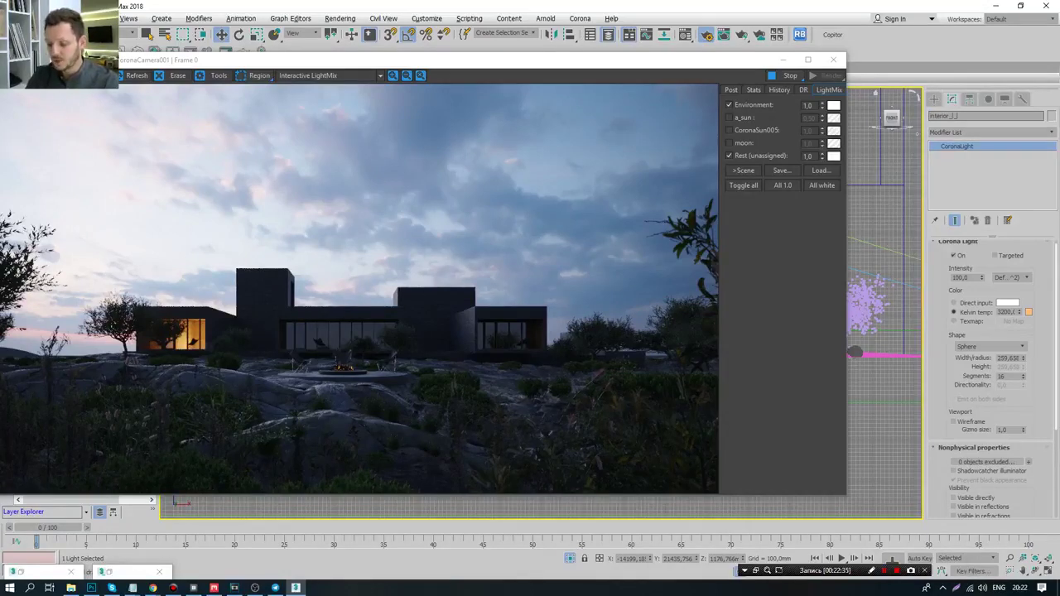
pyautogui.write('01')
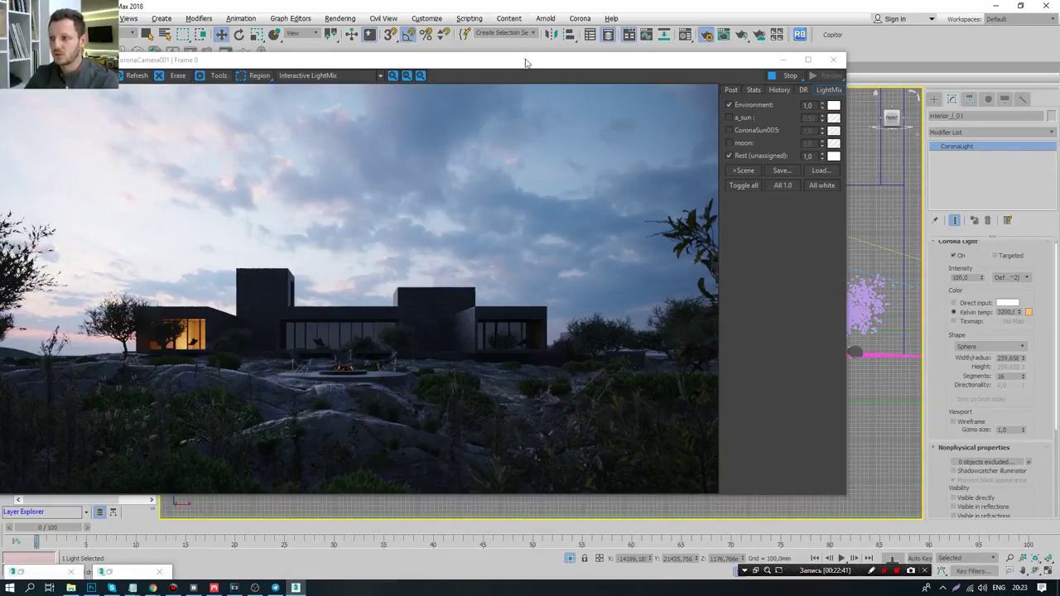
# - In the maximized Top view, Shift-drag a Copy of the light right as interior_l_002
pyautogui.moveTo(745, 59); pyautogui.dragTo(92, 60)
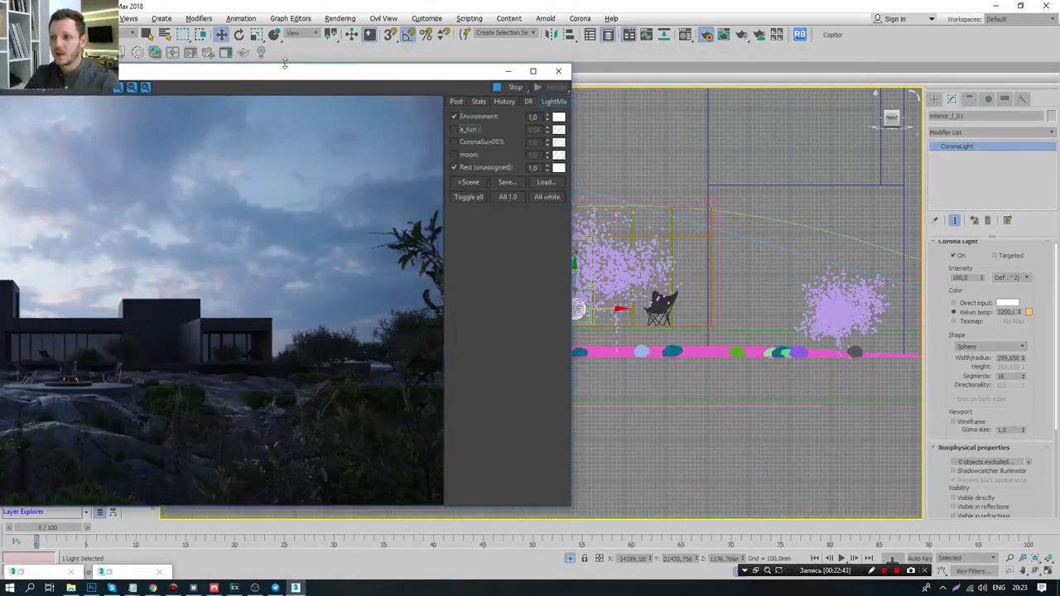
pyautogui.hotkey('alt', 'w')
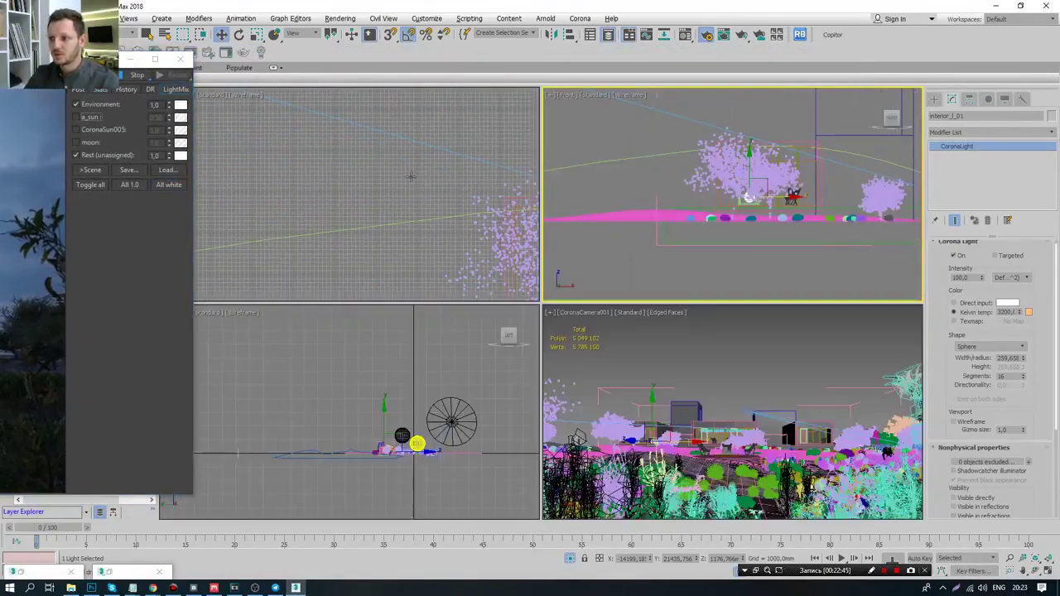
pyautogui.rightClick(307, 166)
pyautogui.hotkey('alt', 'w')
pyautogui.moveTo(451, 252); pyautogui.dragTo(435, 251, button='middle')
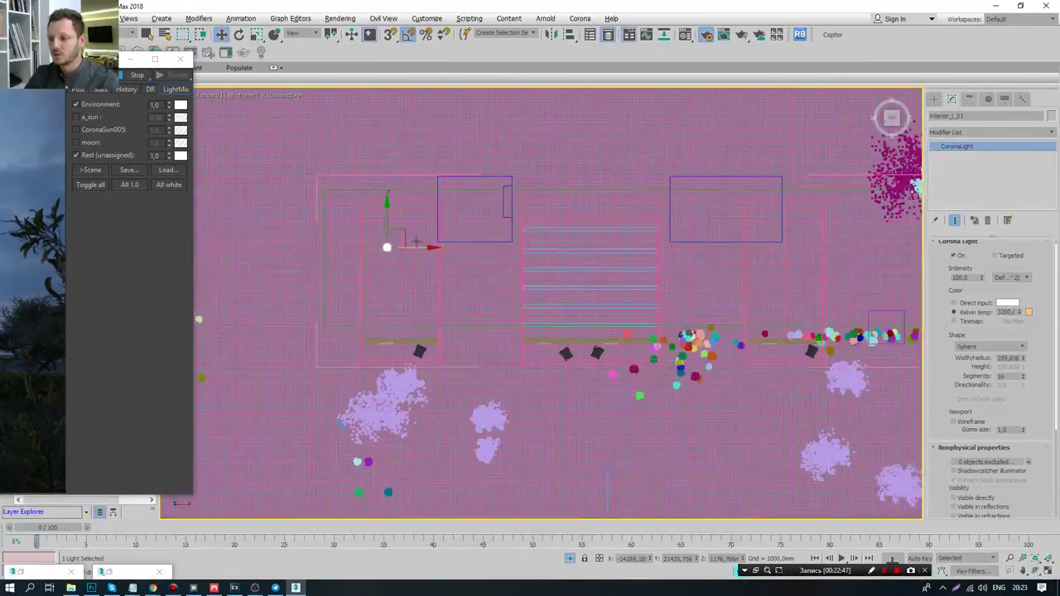
pyautogui.keyDown('shift'); pyautogui.moveTo(413, 232); pyautogui.dragTo(572, 232); pyautogui.keyUp('shift')
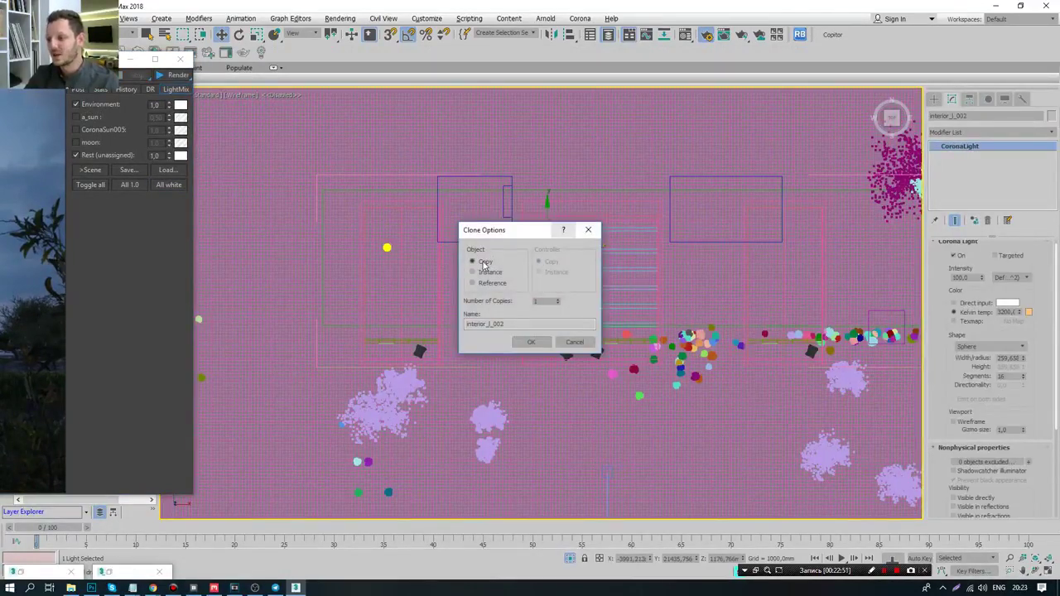
pyautogui.click(531, 342)
# - Clone a third copy, interior_l_003, into the next window and re-render
pyautogui.moveTo(573, 283); pyautogui.dragTo(517, 302, button='middle')
pyautogui.scroll(3, 542, 257)
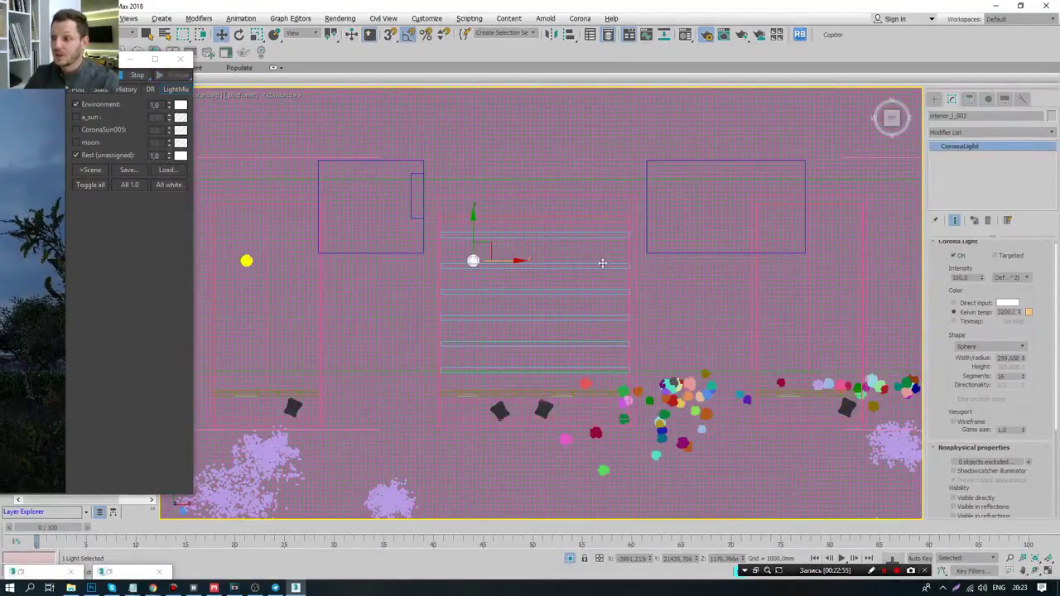
pyautogui.keyDown('shift'); pyautogui.moveTo(498, 268); pyautogui.dragTo(620, 268); pyautogui.keyUp('shift')
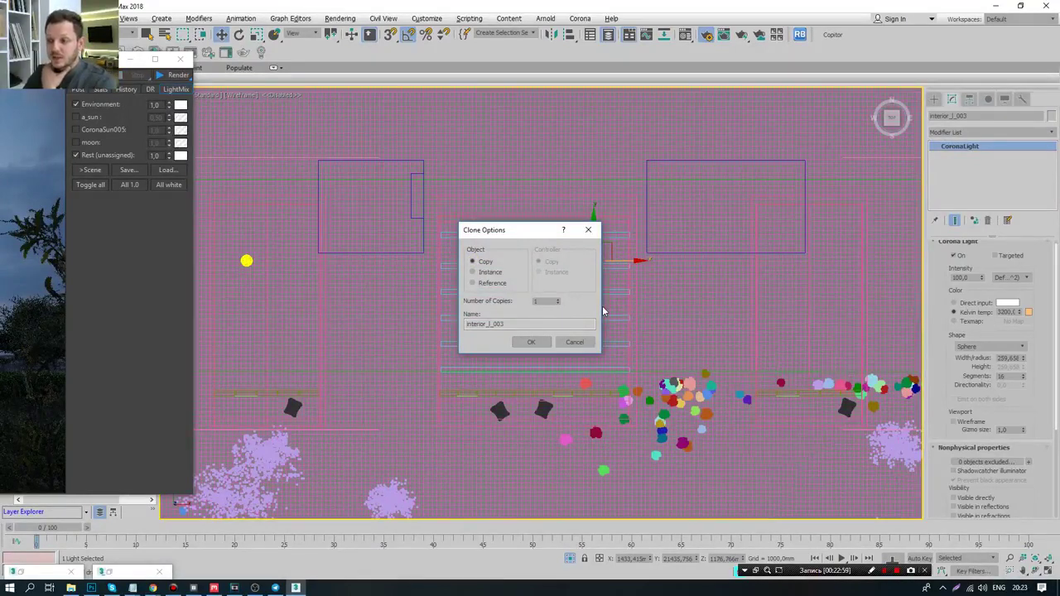
pyautogui.moveTo(509, 231); pyautogui.dragTo(704, 180)
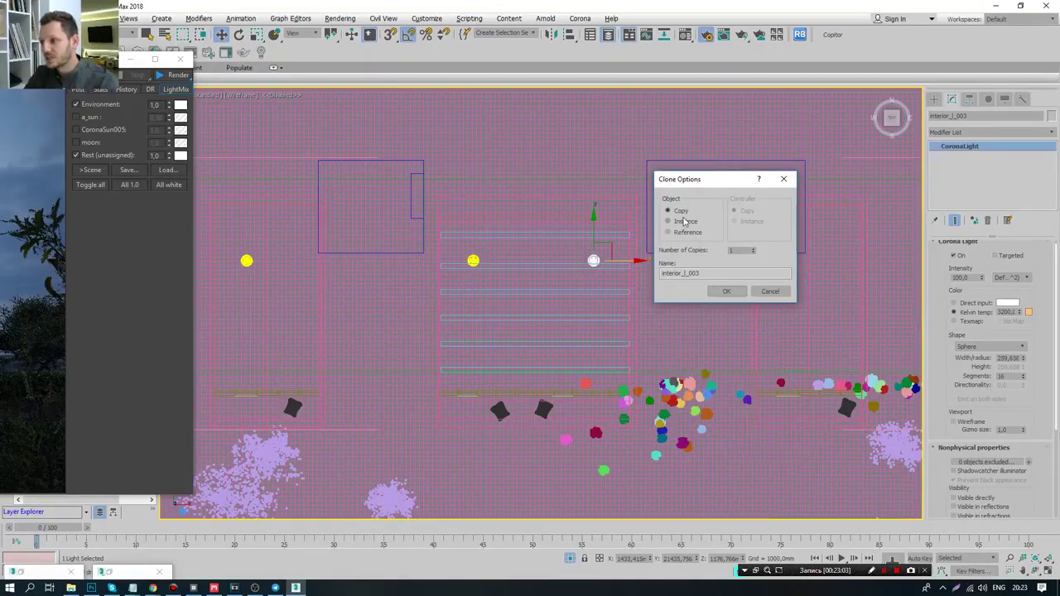
pyautogui.click(733, 294)
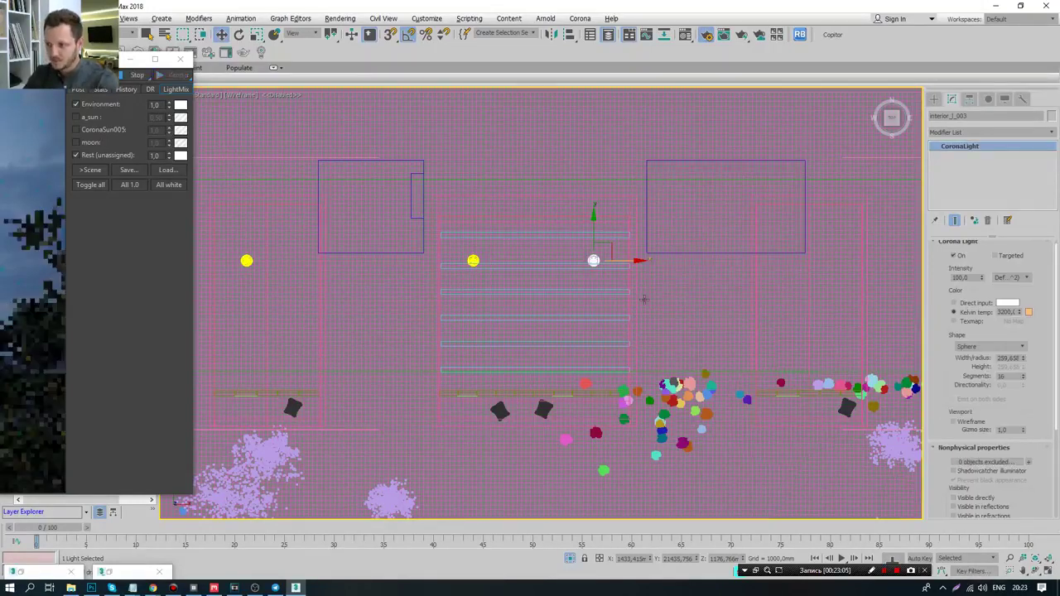
pyautogui.click(178, 75)
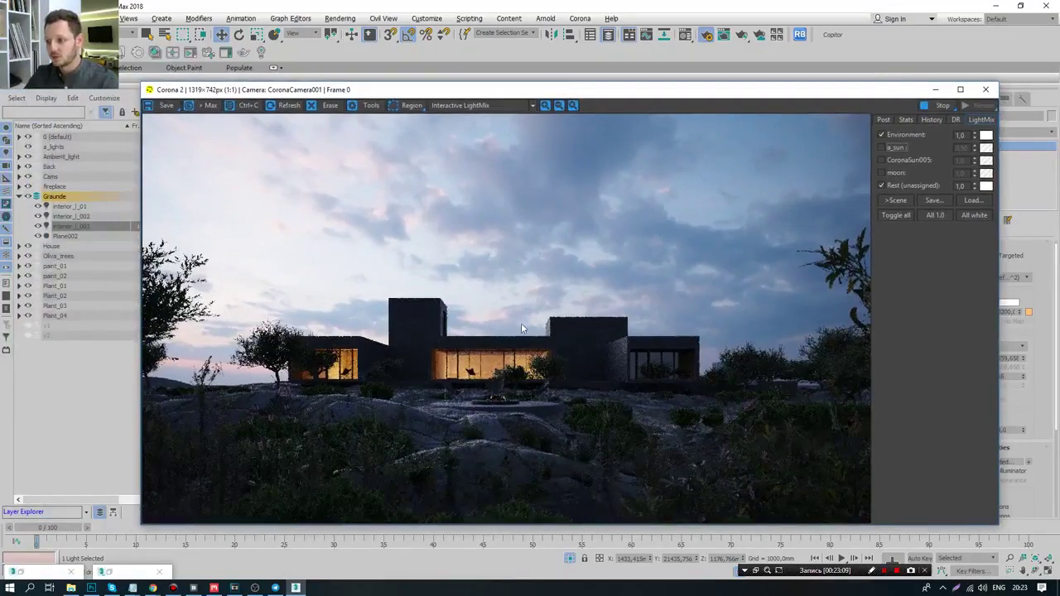
# - Copy the light further right into the central room and restart the interactive render
pyautogui.moveTo(645, 95); pyautogui.dragTo(4, 113)
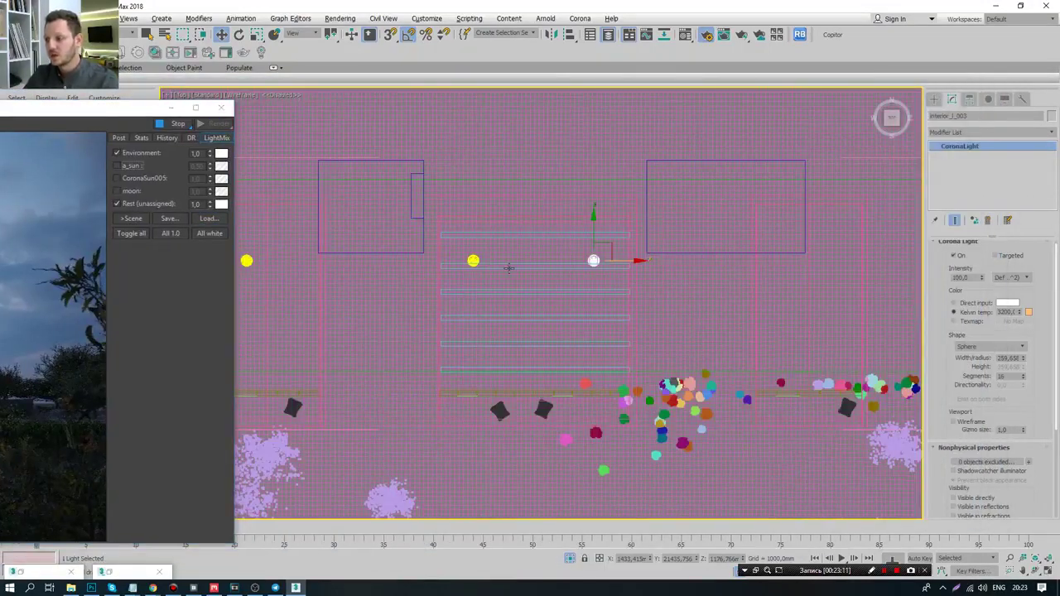
pyautogui.keyDown('shift'); pyautogui.moveTo(639, 263); pyautogui.dragTo(788, 263); pyautogui.keyUp('shift')
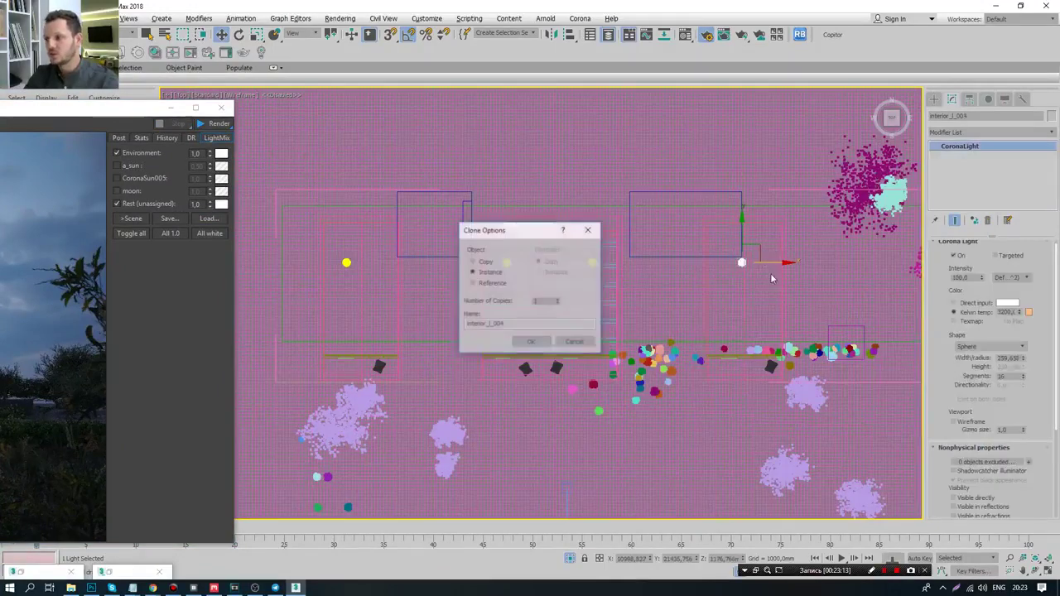
pyautogui.click(531, 342)
pyautogui.hotkey('shift', 'q')
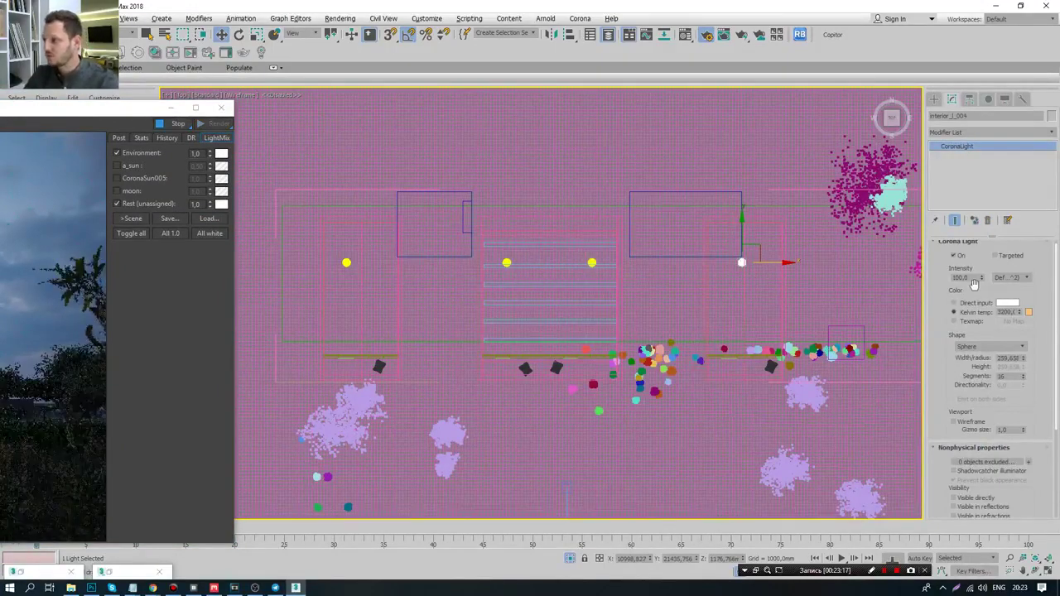
# - Rename the new light interior_l_004 and bring the render window fully into view
pyautogui.click(972, 116)
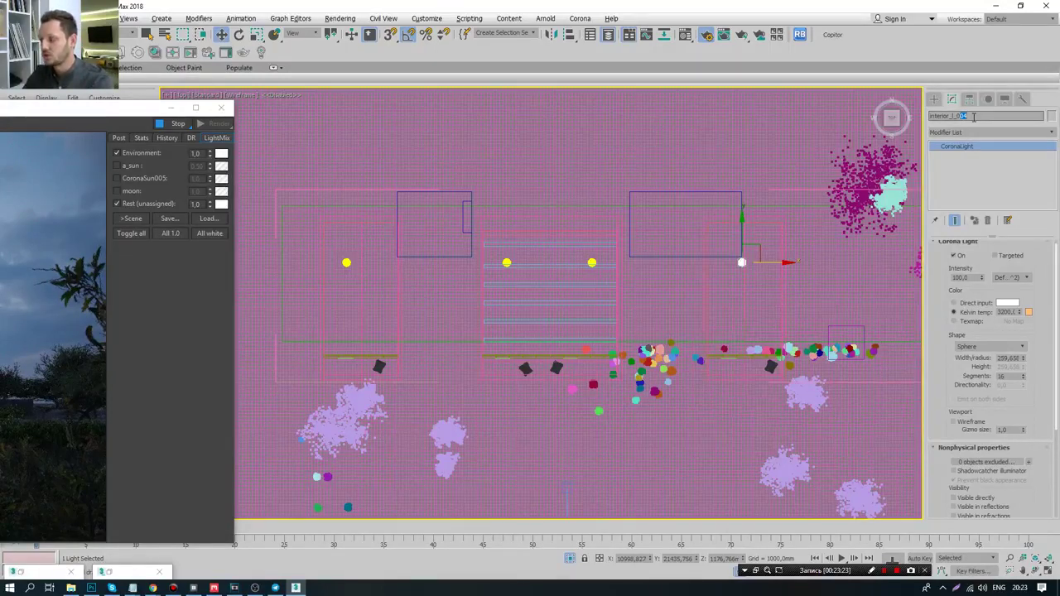
pyautogui.click(970, 116)
pyautogui.moveTo(957, 116); pyautogui.dragTo(970, 116)
pyautogui.write('00')
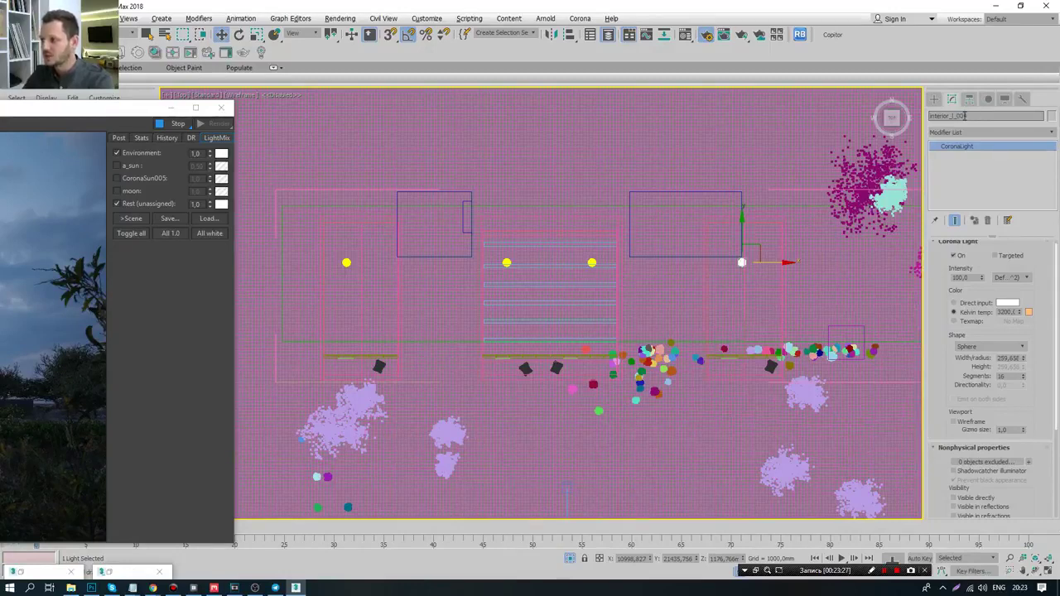
pyautogui.write('4')
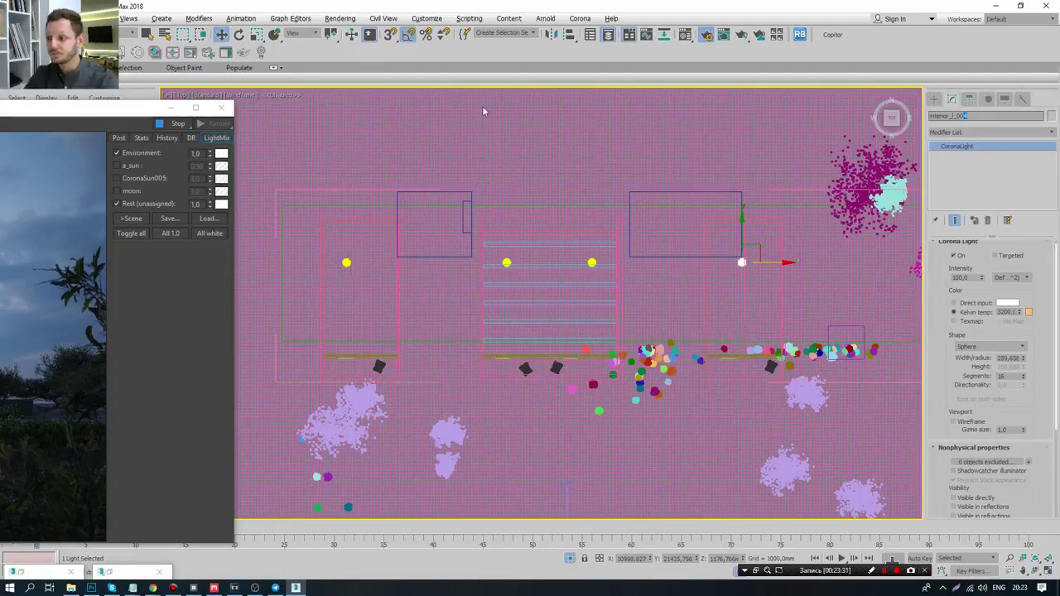
pyautogui.moveTo(83, 107); pyautogui.dragTo(692, 104)
pyautogui.moveTo(181, 104); pyautogui.dragTo(265, 96)
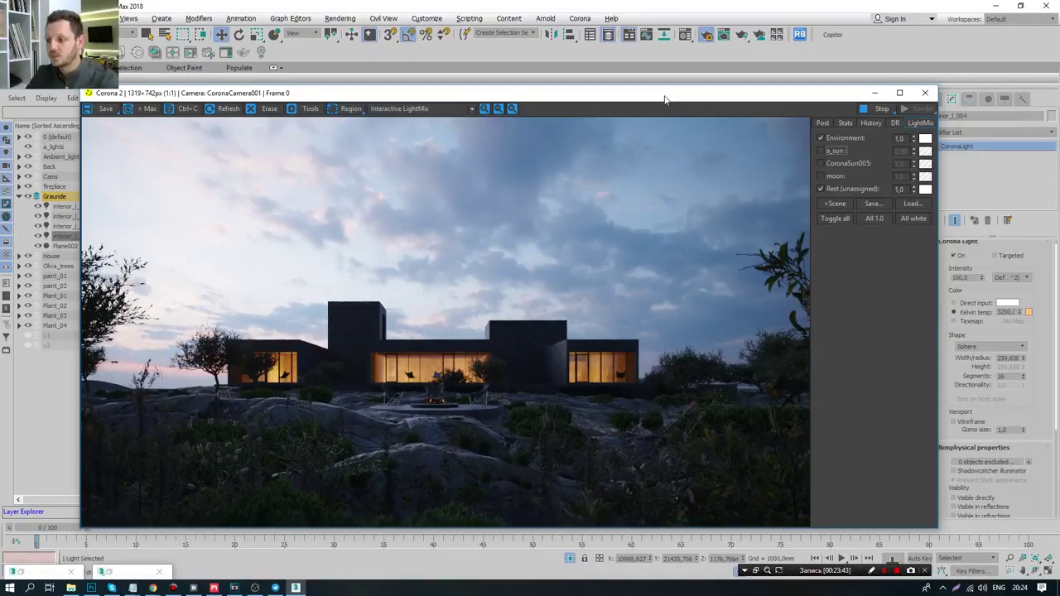
# - Instance the right-hand light downward as interior_l_005 and nudge it into place
pyautogui.moveTo(664, 98); pyautogui.dragTo(0, 106)
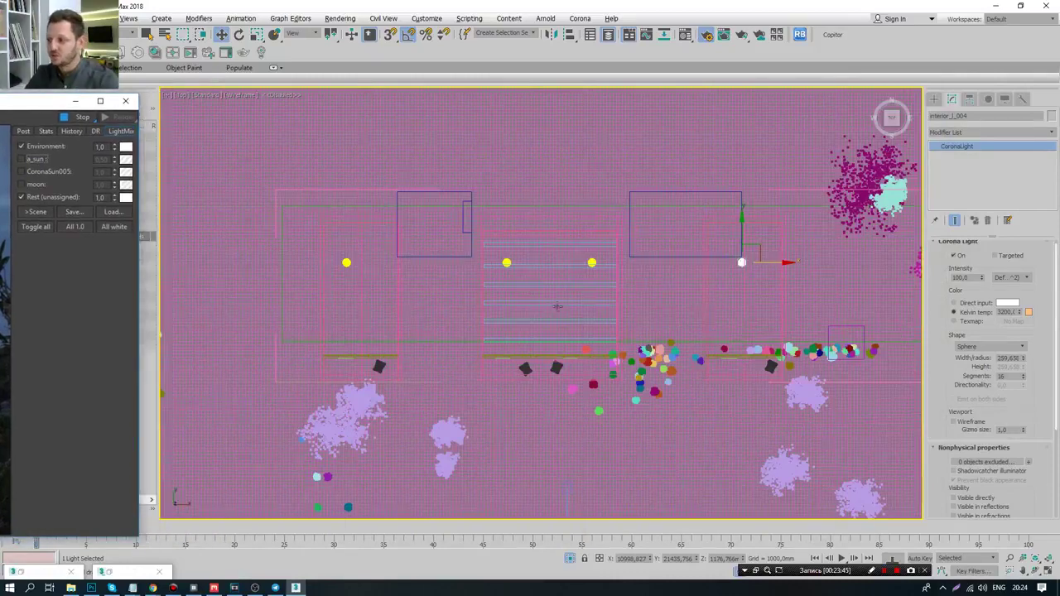
pyautogui.moveTo(695, 248); pyautogui.dragTo(728, 235, button='middle')
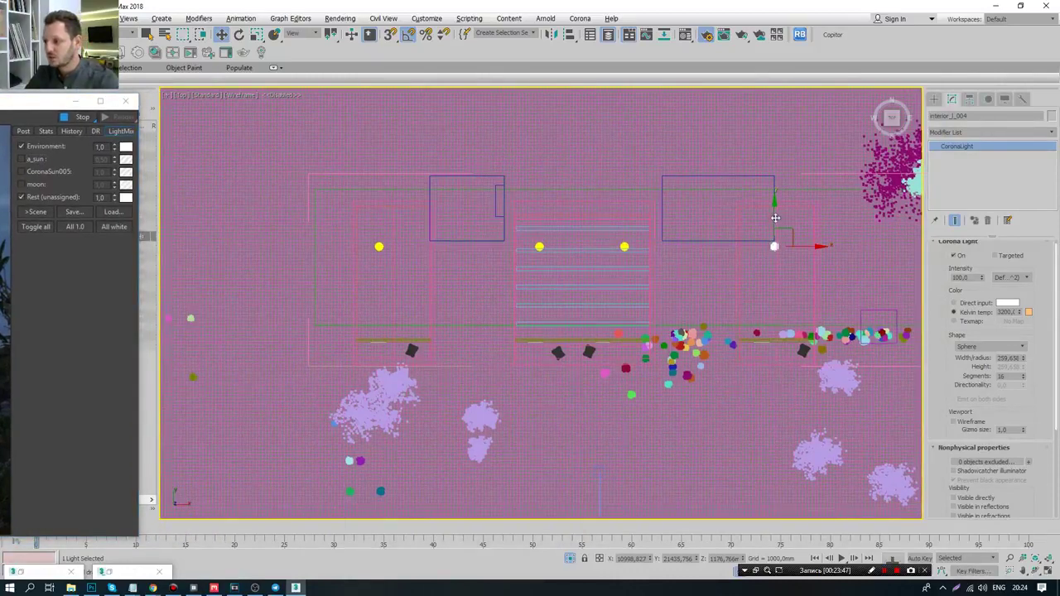
pyautogui.keyDown('shift'); pyautogui.moveTo(778, 242); pyautogui.dragTo(770, 337); pyautogui.keyUp('shift')
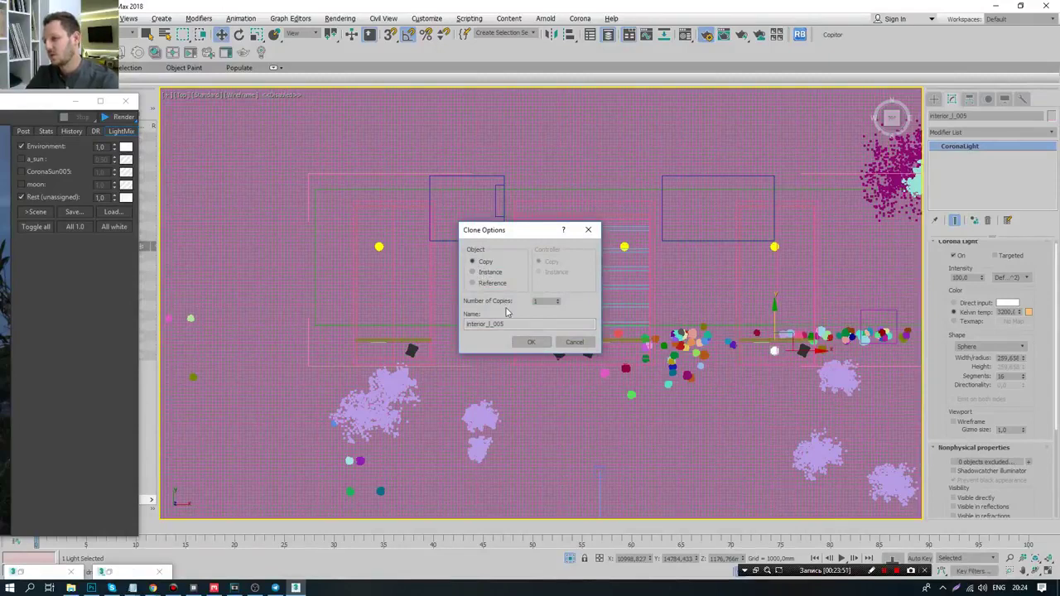
pyautogui.click(489, 273)
pyautogui.click(531, 341)
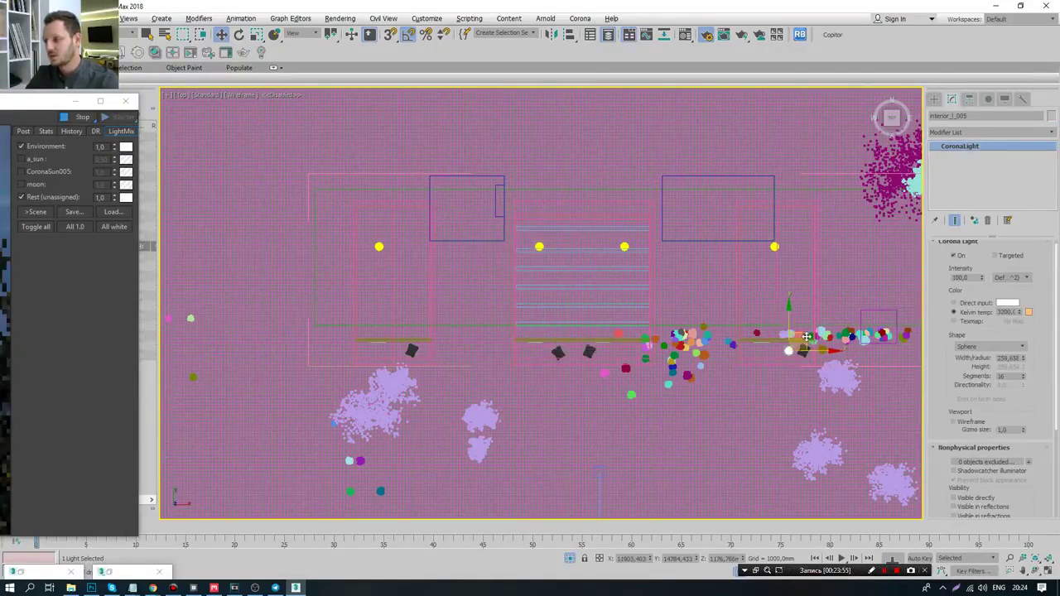
pyautogui.moveTo(799, 351); pyautogui.dragTo(822, 341)
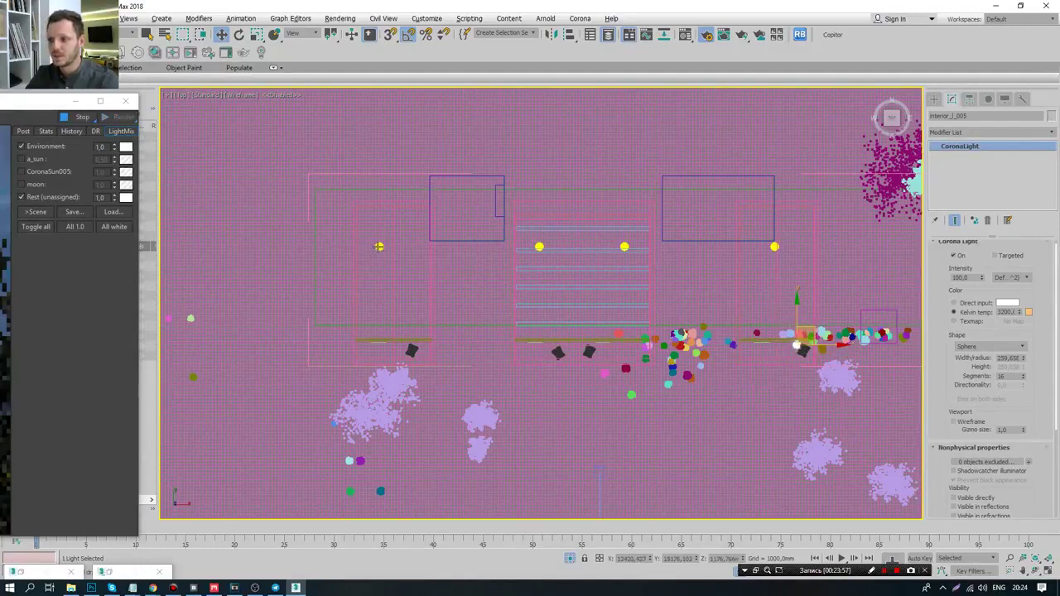
# - Clone interior_l_01 downward as interior_l_006 and enlarge the render to check
pyautogui.click(378, 248)
pyautogui.moveTo(388, 261)
pyautogui.keyDown('shift'); pyautogui.mouseDown()
pyautogui.moveTo(388, 363)
pyautogui.moveTo(441, 340)
pyautogui.mouseUp(); pyautogui.keyUp('shift')
pyautogui.click(531, 342)
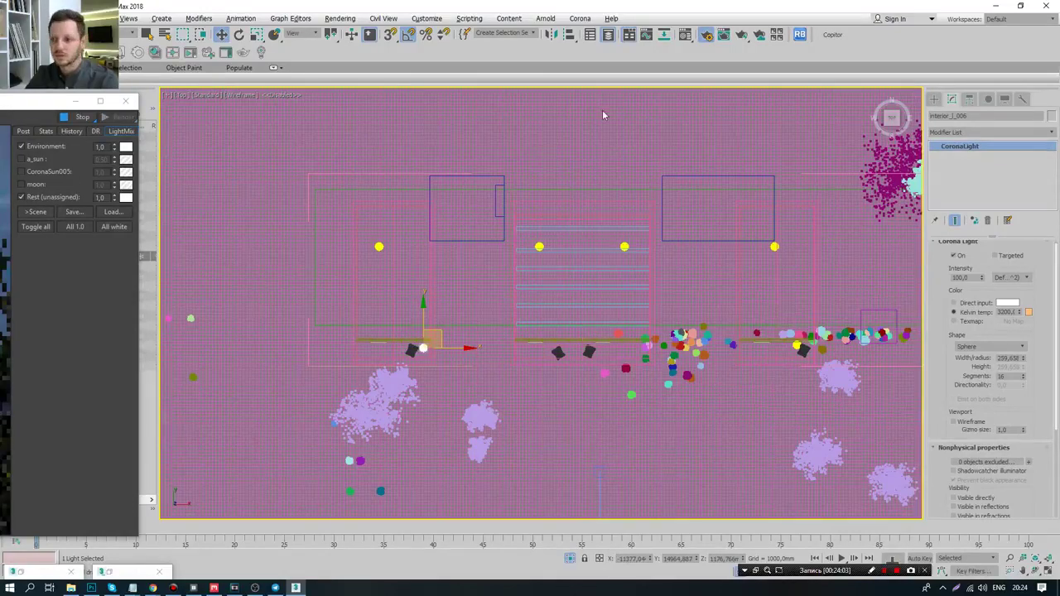
pyautogui.hotkey('ctrl', 'i')
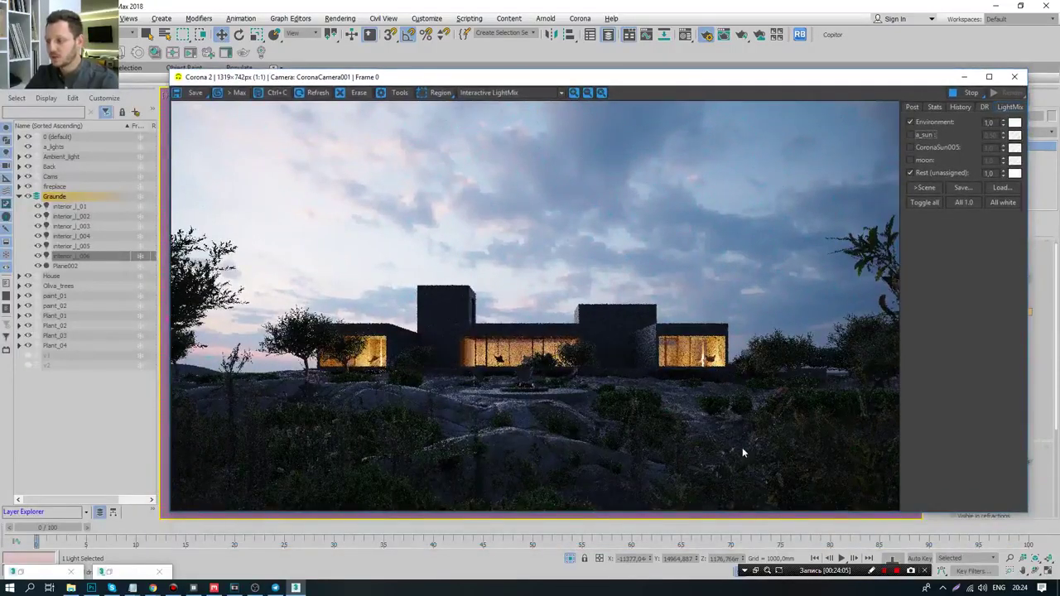
pyautogui.moveTo(708, 82); pyautogui.dragTo(72, 72)
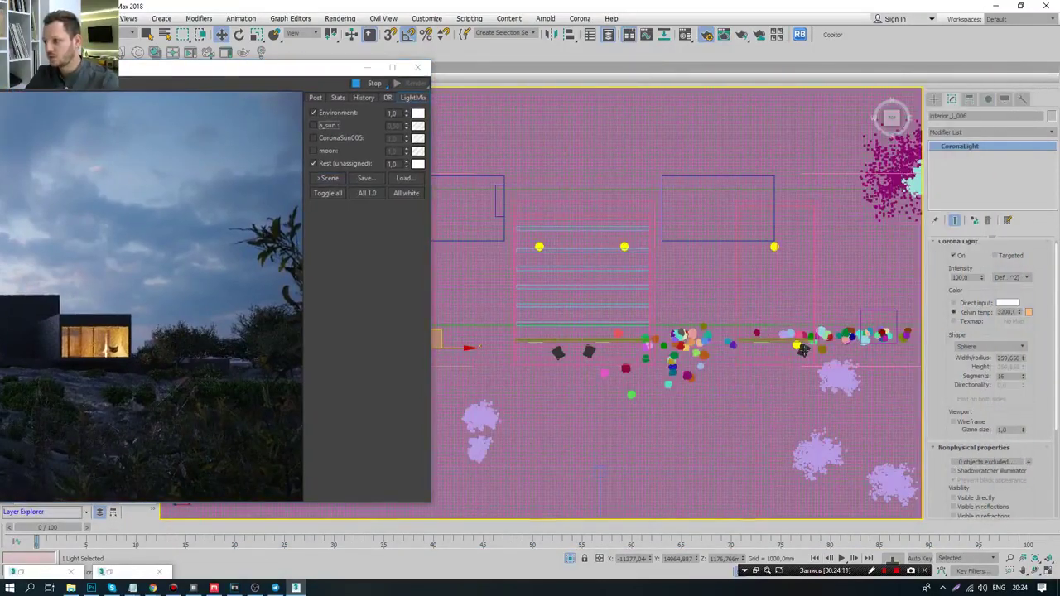
pyautogui.scroll(5, 785, 333)
pyautogui.click(123, 35)
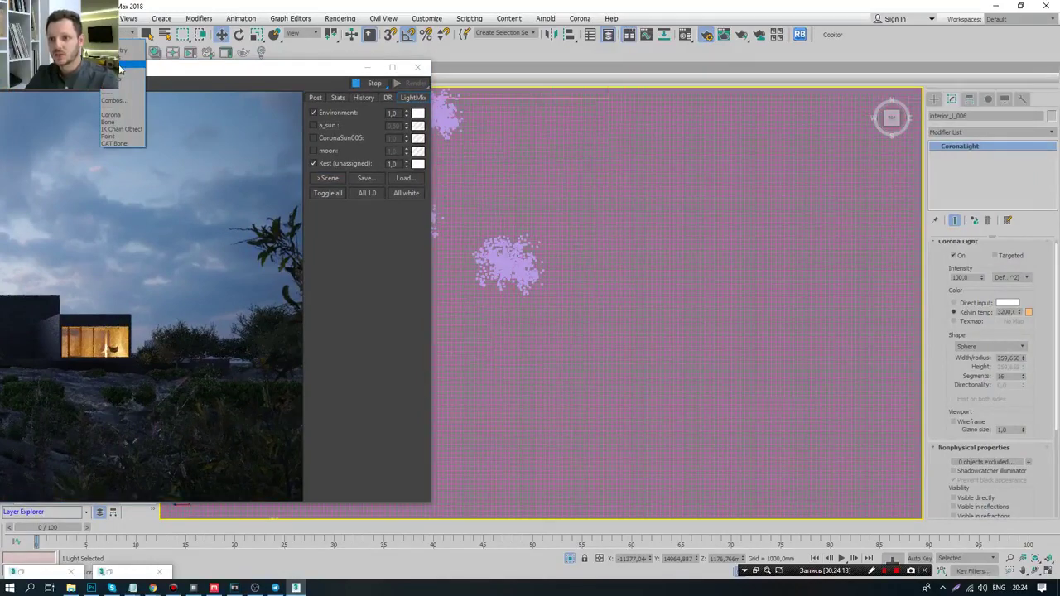
pyautogui.click(120, 68)
pyautogui.scroll(-3, 596, 337)
pyautogui.scroll(-2, 696, 281)
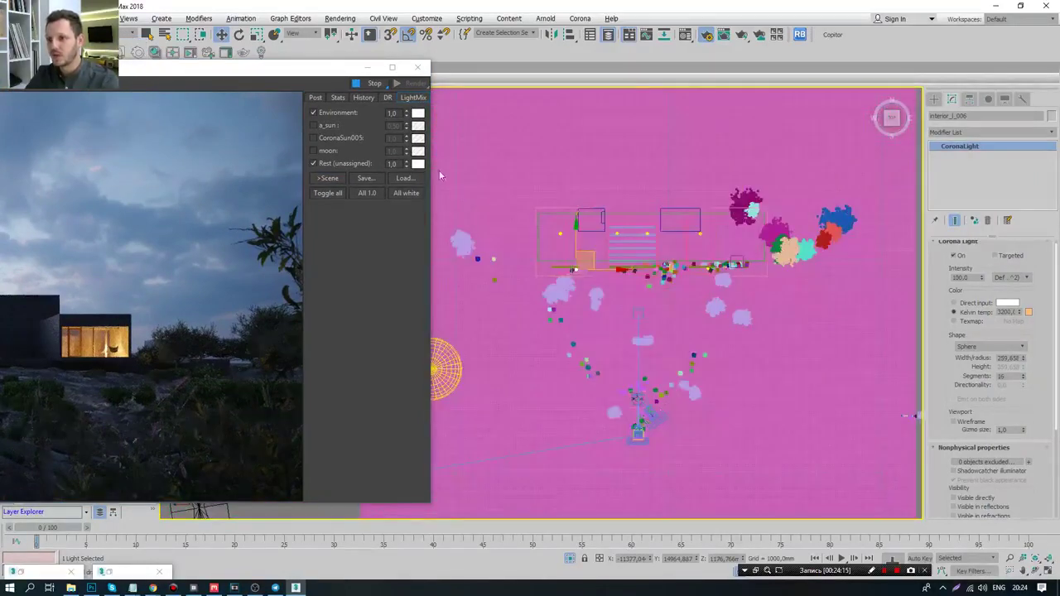
pyautogui.scroll(3, 696, 279)
pyautogui.scroll(2, 695, 278)
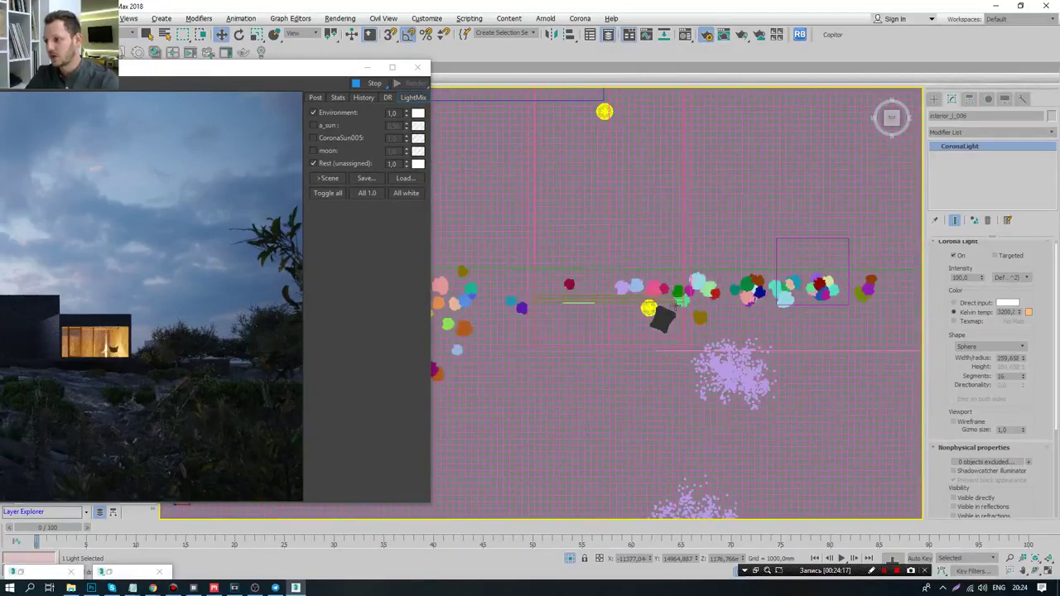
pyautogui.click(664, 293)
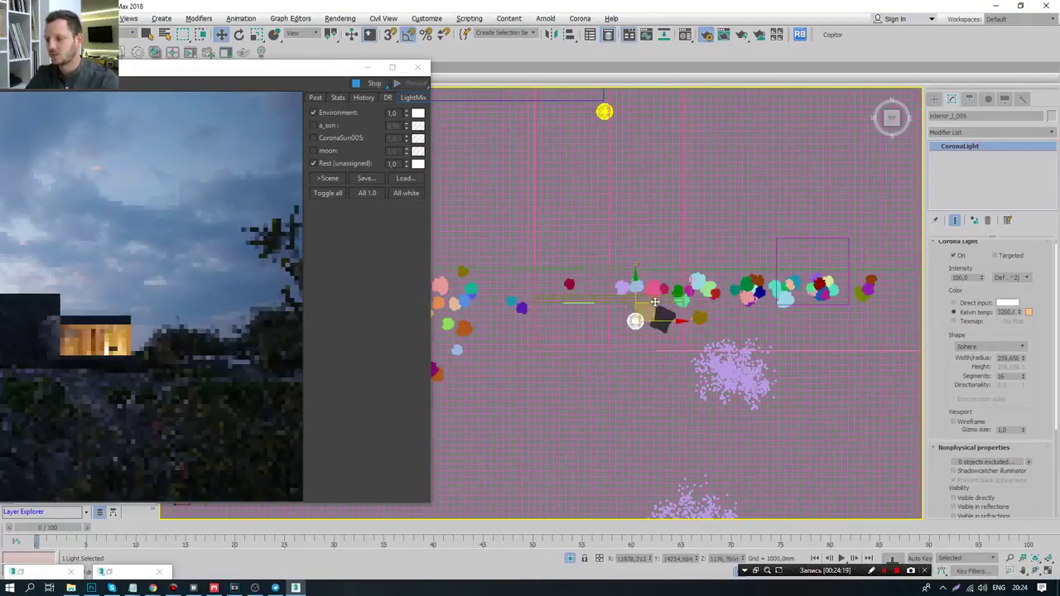
pyautogui.moveTo(211, 73); pyautogui.dragTo(585, 75)
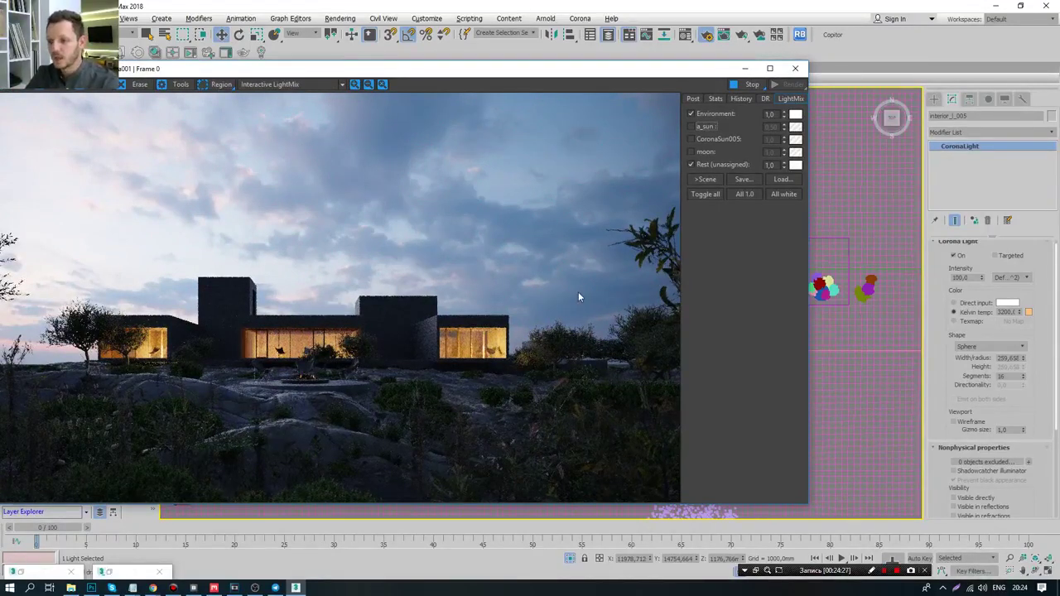
pyautogui.moveTo(530, 76); pyautogui.dragTo(632, 68)
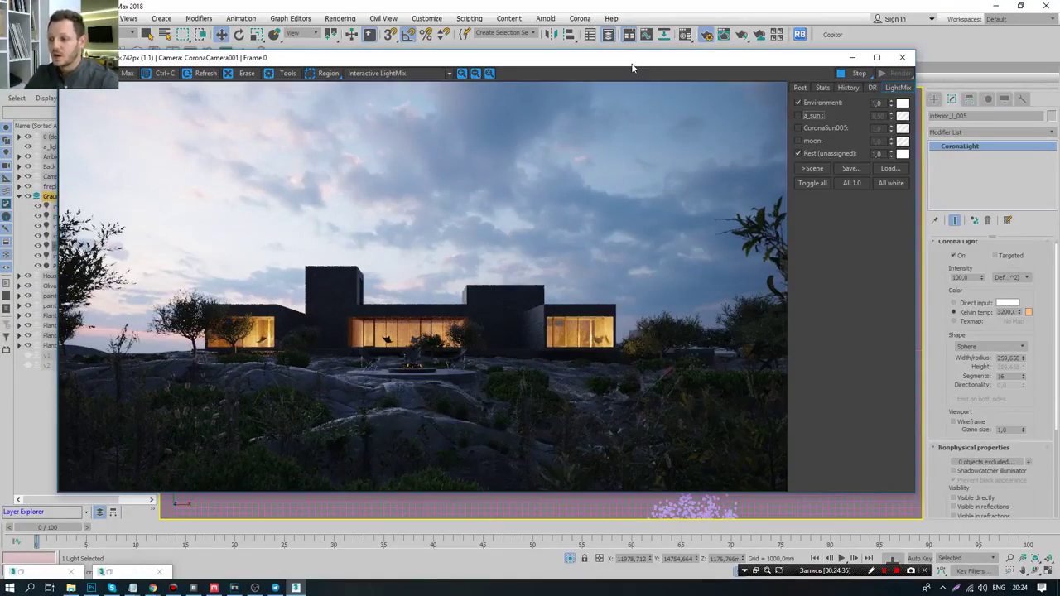
pyautogui.moveTo(632, 68); pyautogui.dragTo(658, 66)
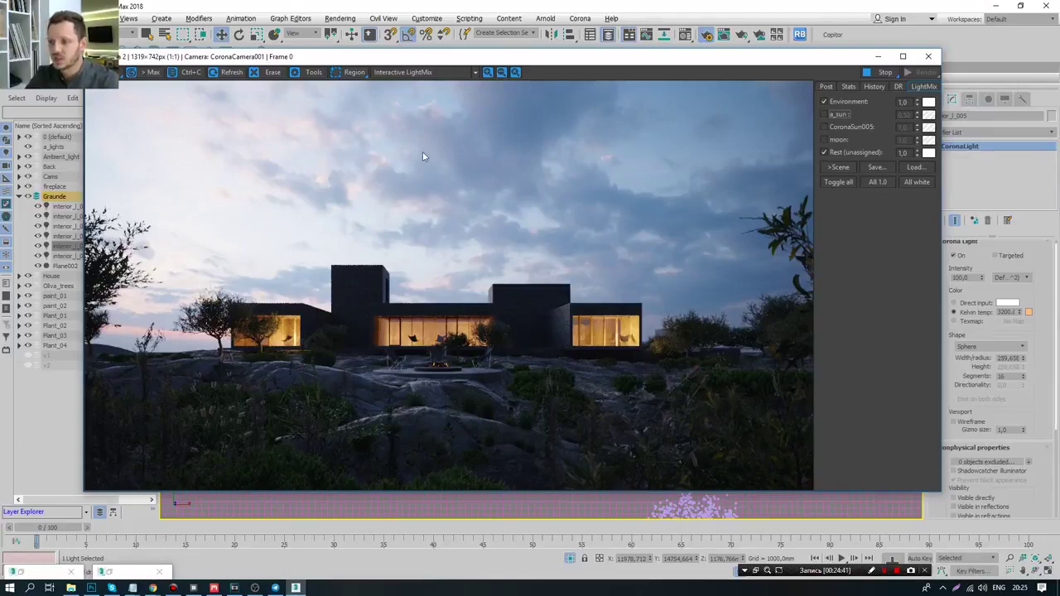
pyautogui.moveTo(500, 58); pyautogui.dragTo(540, 58)
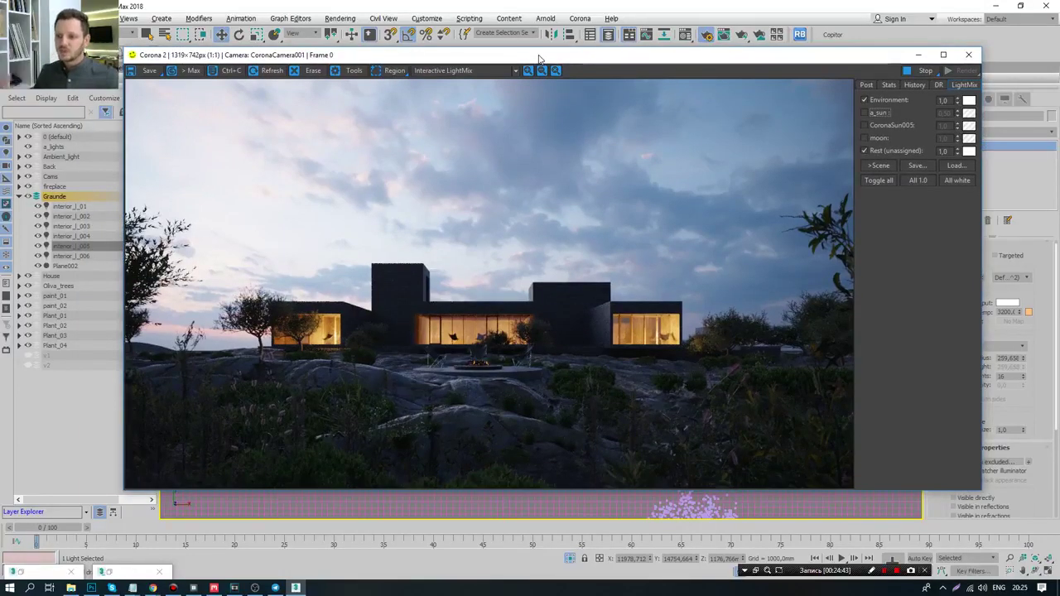
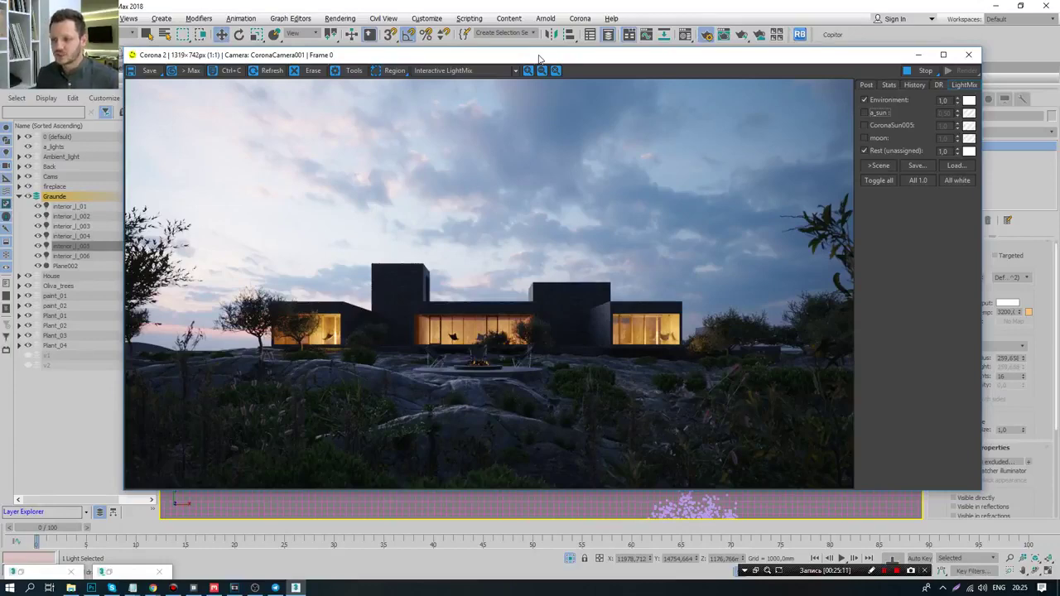
# - Move the render window aside, then zoom out and recentre the Top view over the scene
pyautogui.moveTo(538, 58); pyautogui.dragTo(618, 71)
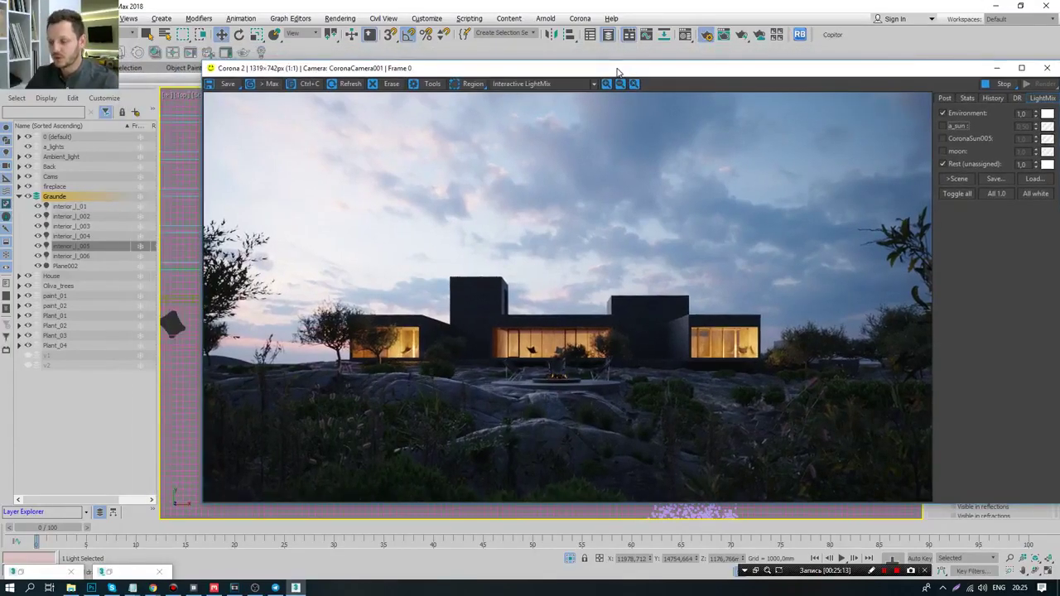
pyautogui.click(264, 223)
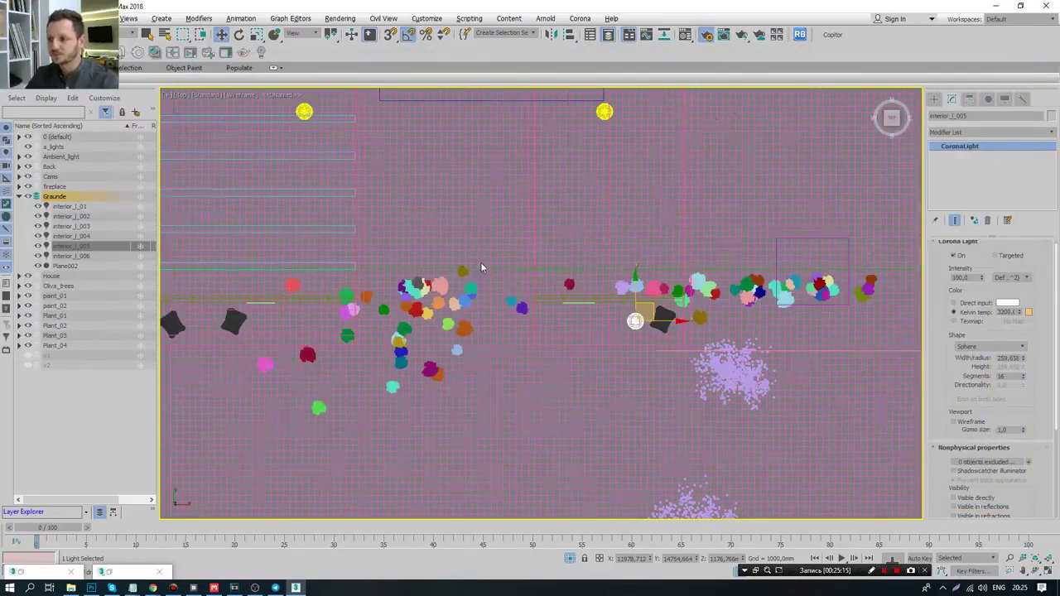
pyautogui.scroll(-8, 480, 268)
pyautogui.moveTo(501, 343); pyautogui.dragTo(502, 324, button='middle')
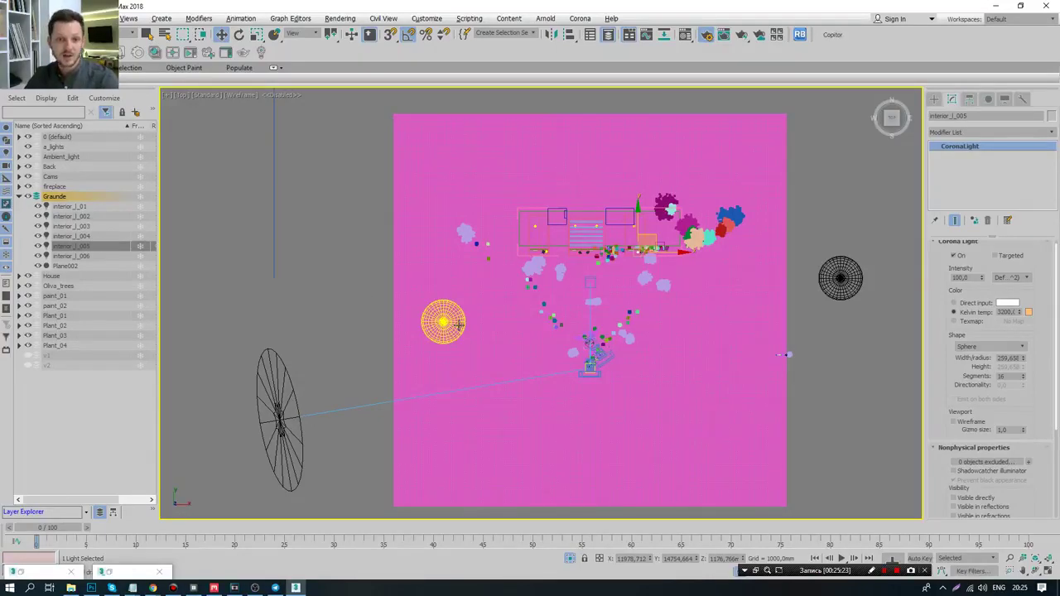
# - Select the CoronaSun005 sun by clicking its target line in the Top view
pyautogui.click(456, 325)
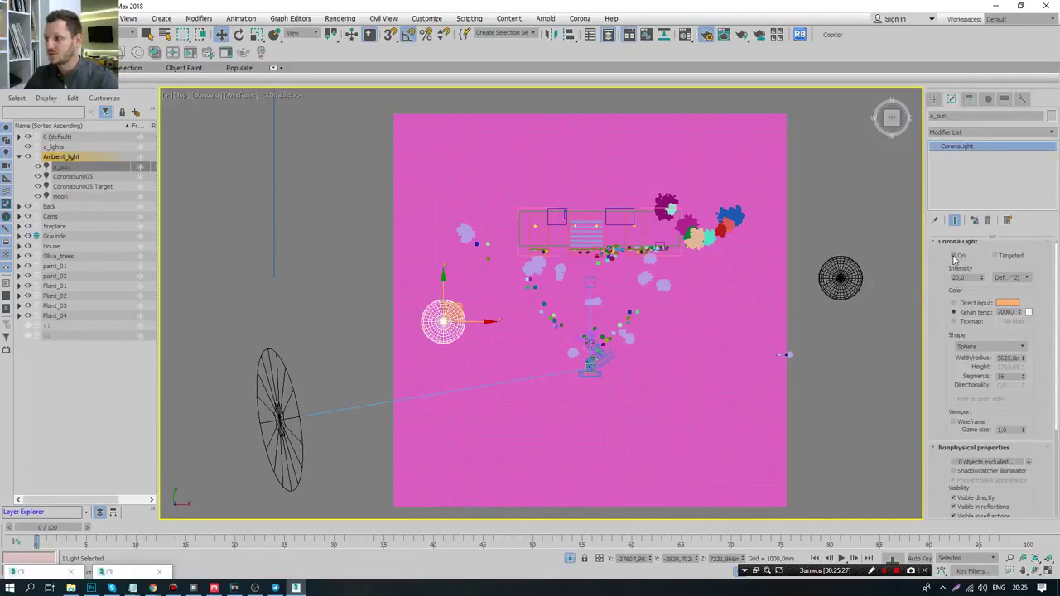
pyautogui.moveTo(334, 306); pyautogui.dragTo(342, 324, button='middle')
pyautogui.click(341, 324)
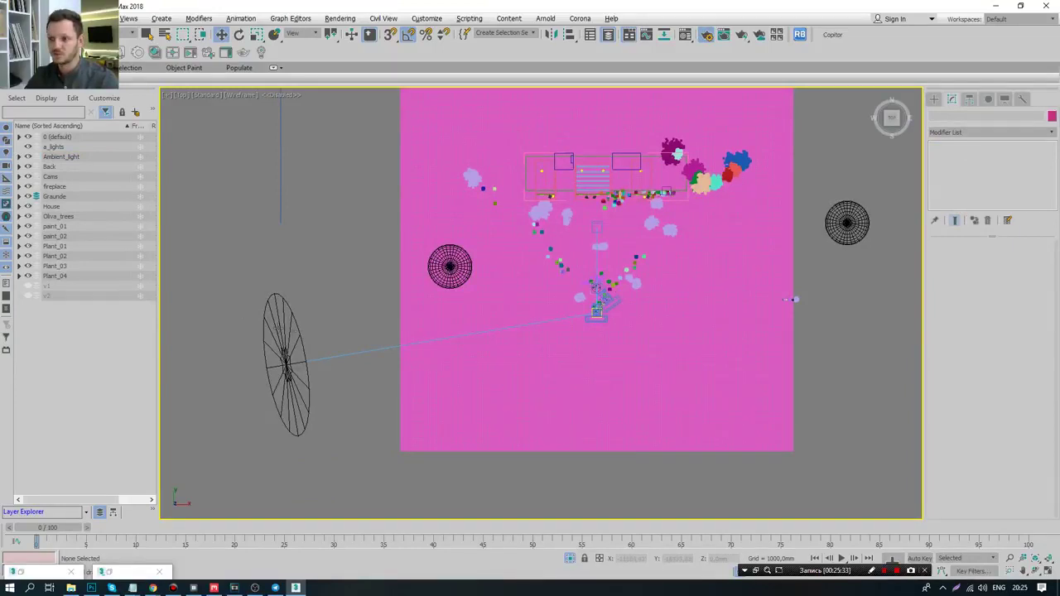
pyautogui.click(518, 331)
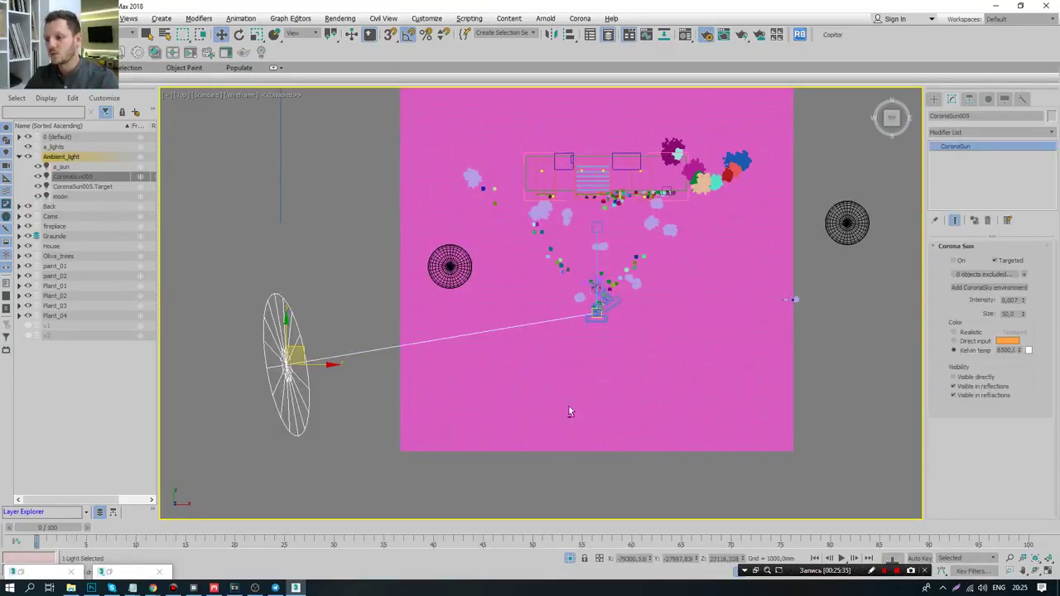
# - Change the viewport layout, zoom out, and open the Corona render window, moved aside
pyautogui.hotkey('alt', 'w')
pyautogui.hotkey('alt', 'w')
pyautogui.scroll(-3, 530, 336)
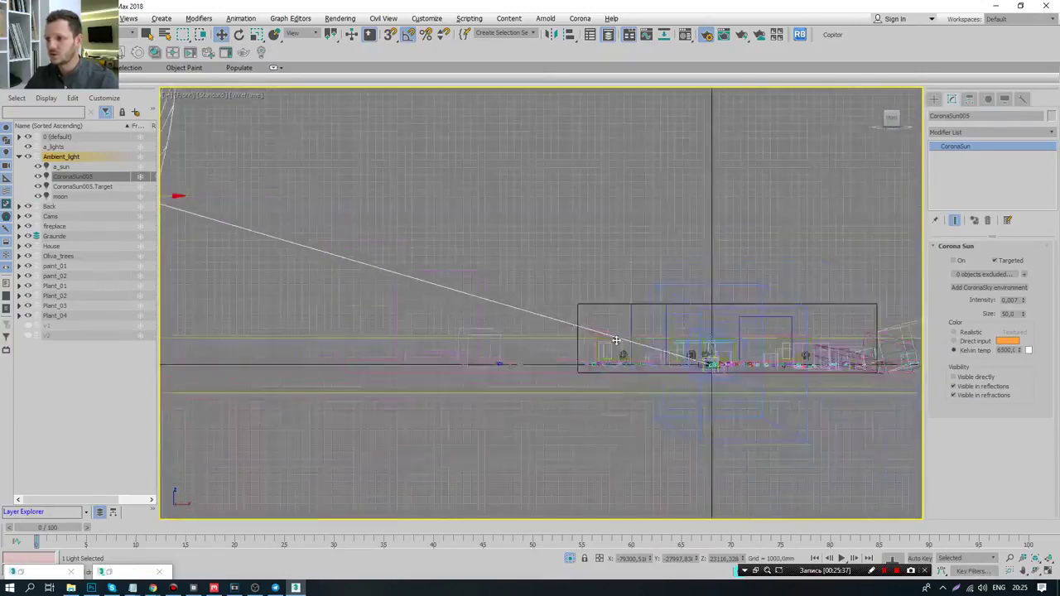
pyautogui.scroll(-2, 530, 335)
pyautogui.scroll(-2, 530, 336)
pyautogui.scroll(5, 560, 287)
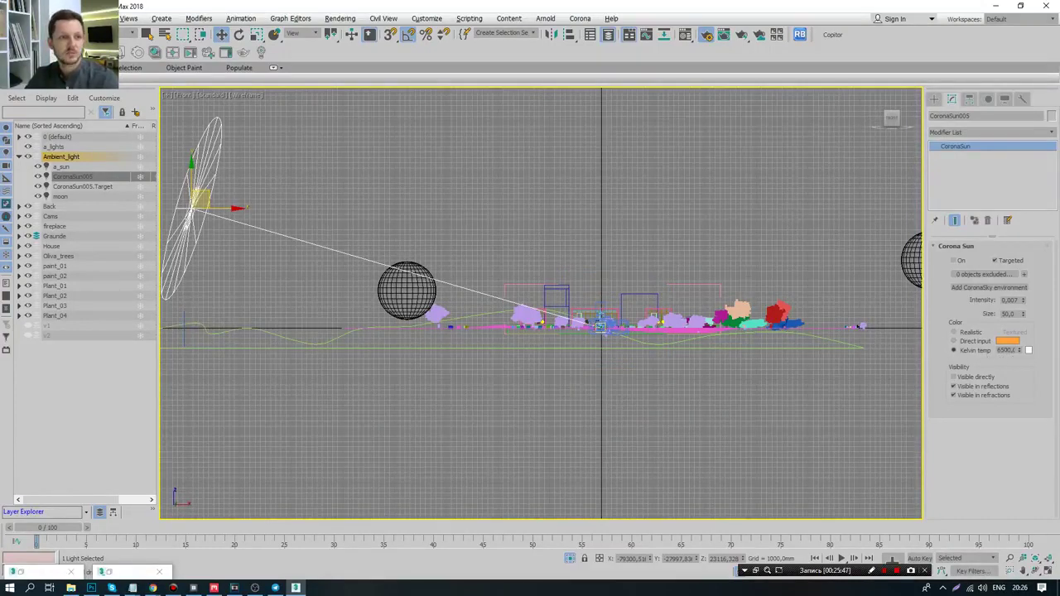
pyautogui.press('F9')
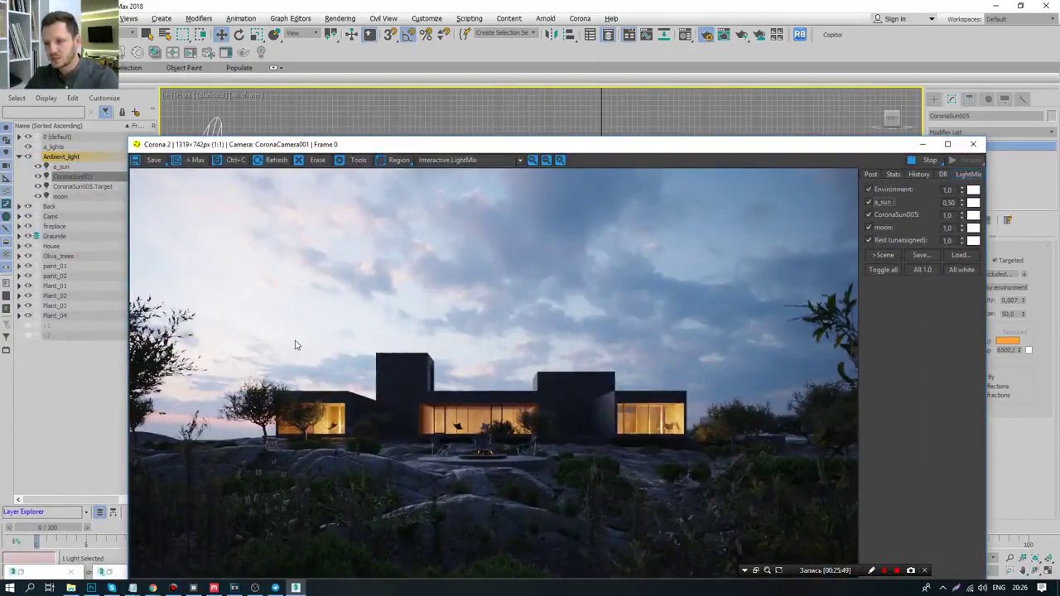
pyautogui.moveTo(511, 148); pyautogui.dragTo(0, 154)
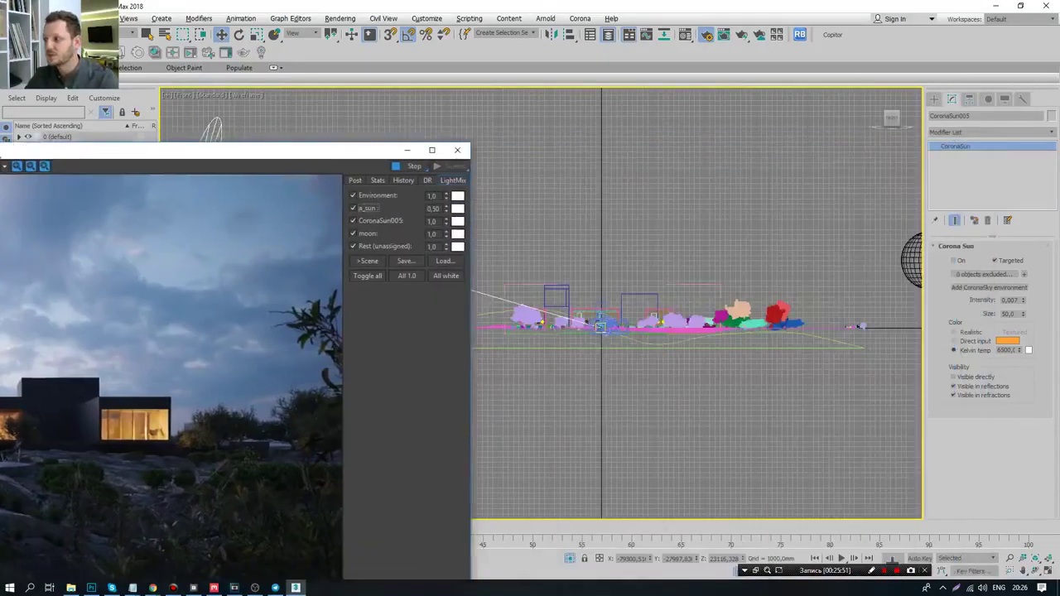
pyautogui.moveTo(331, 150); pyautogui.dragTo(14, 90)
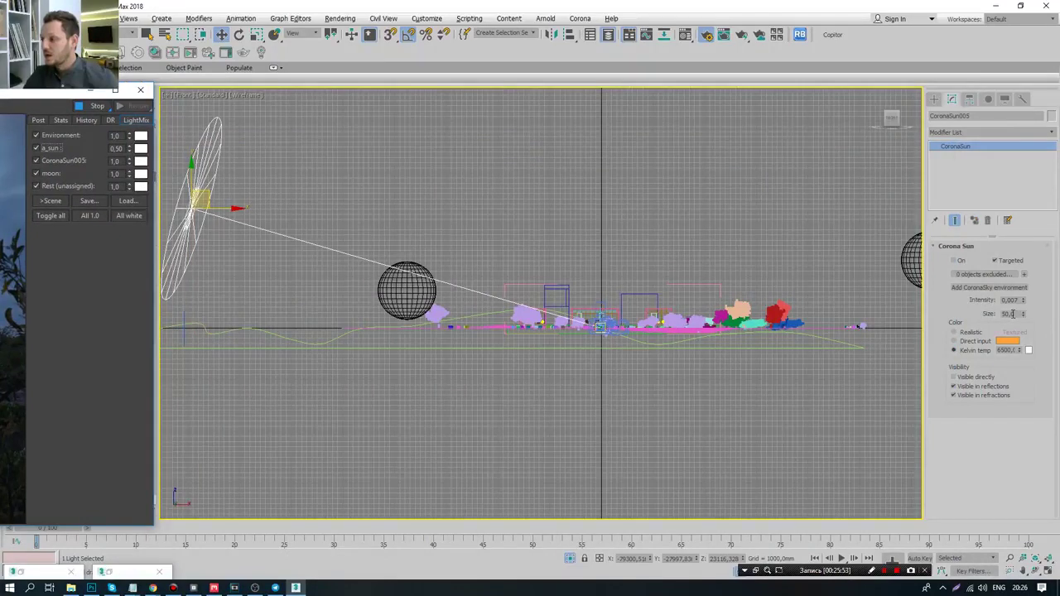
# - Set CoronaSun005's size to 1 and switch the sun on
pyautogui.doubleClick(1012, 314)
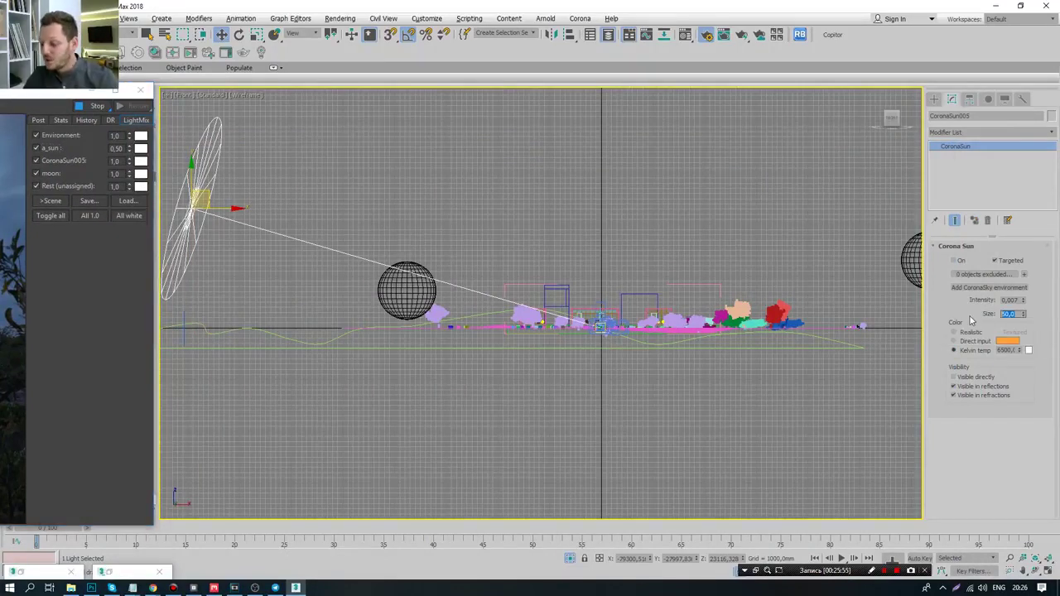
pyautogui.write('1')
pyautogui.press('Return')
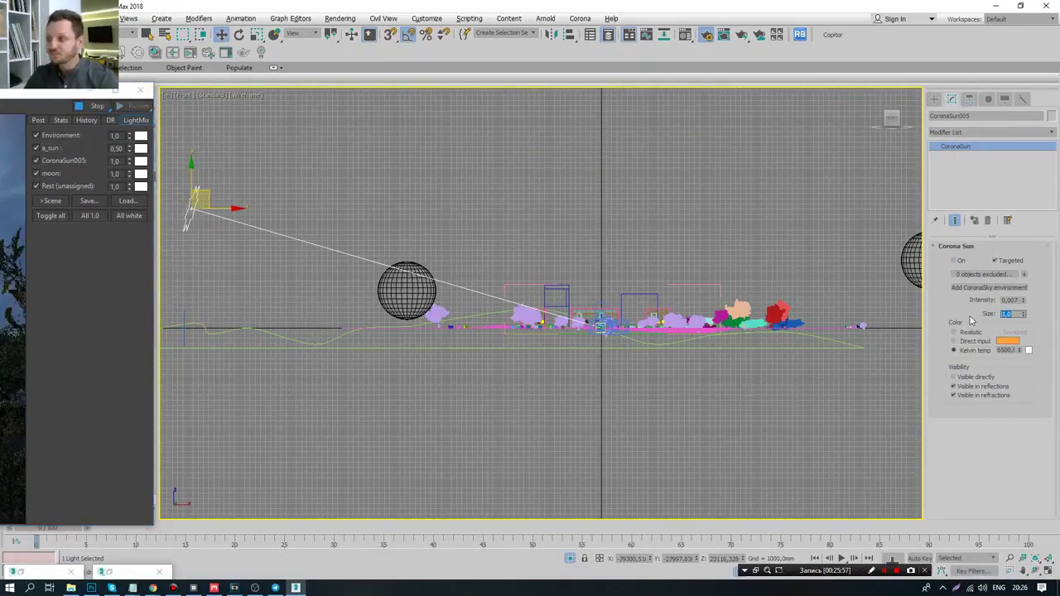
pyautogui.click(953, 260)
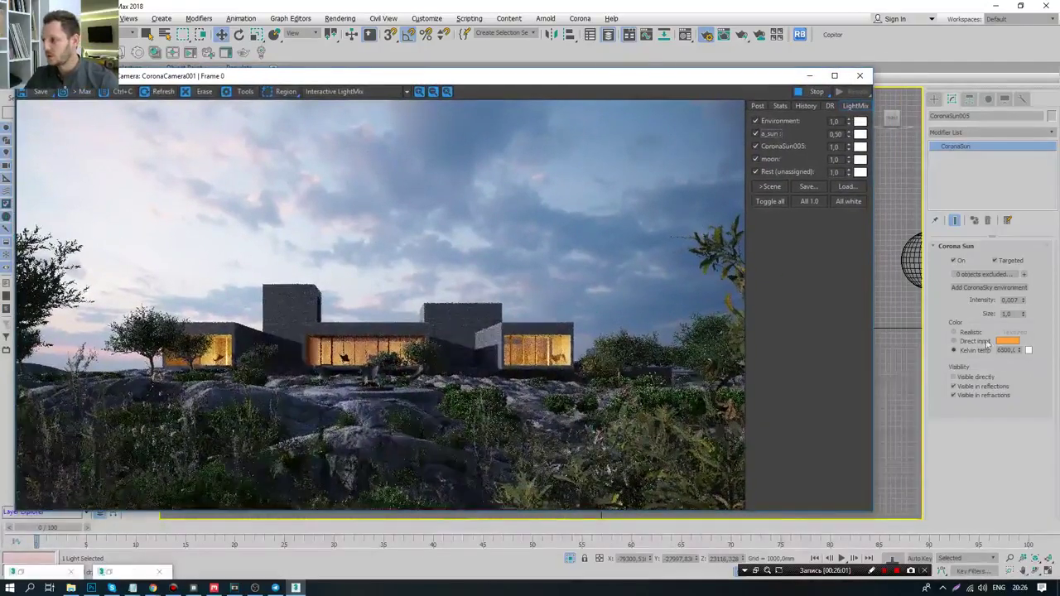
# - Give the sun intensity 1 with Realistic colour, then lower its intensity to 0,01
pyautogui.doubleClick(1012, 299)
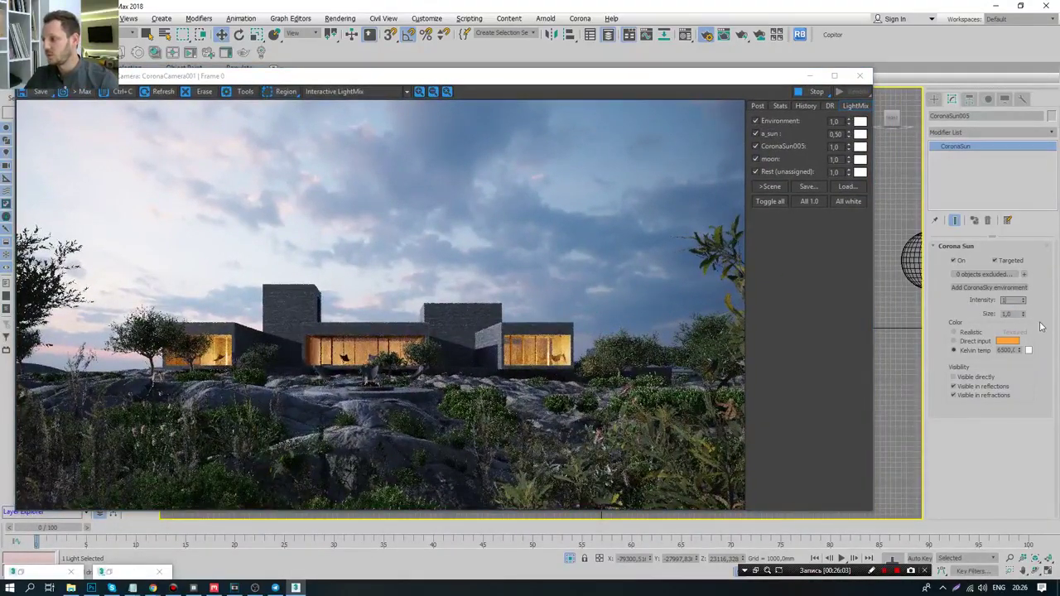
pyautogui.press('Return')
pyautogui.click(953, 332)
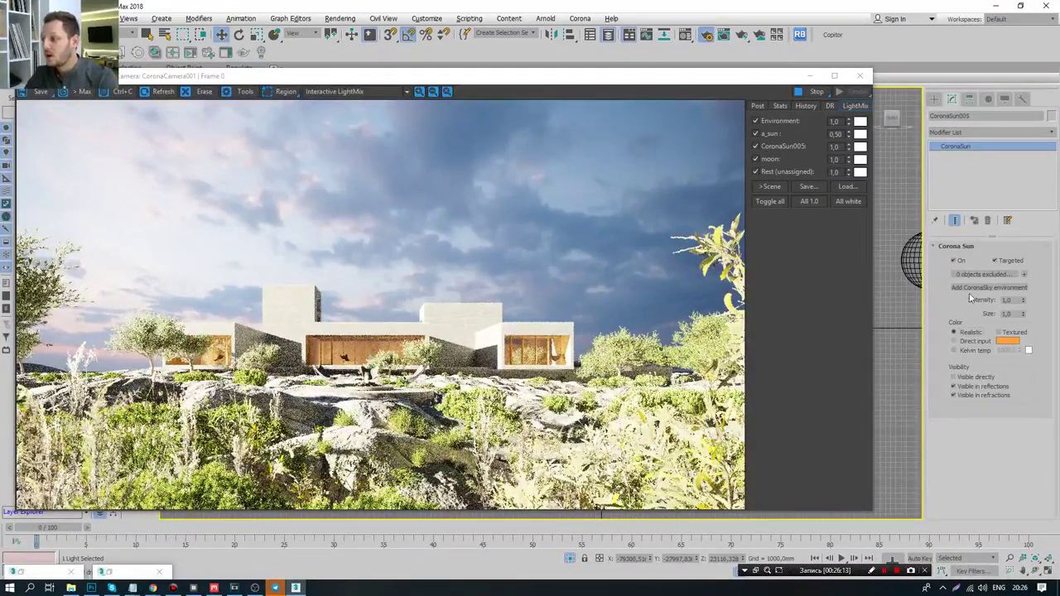
pyautogui.click(1015, 299)
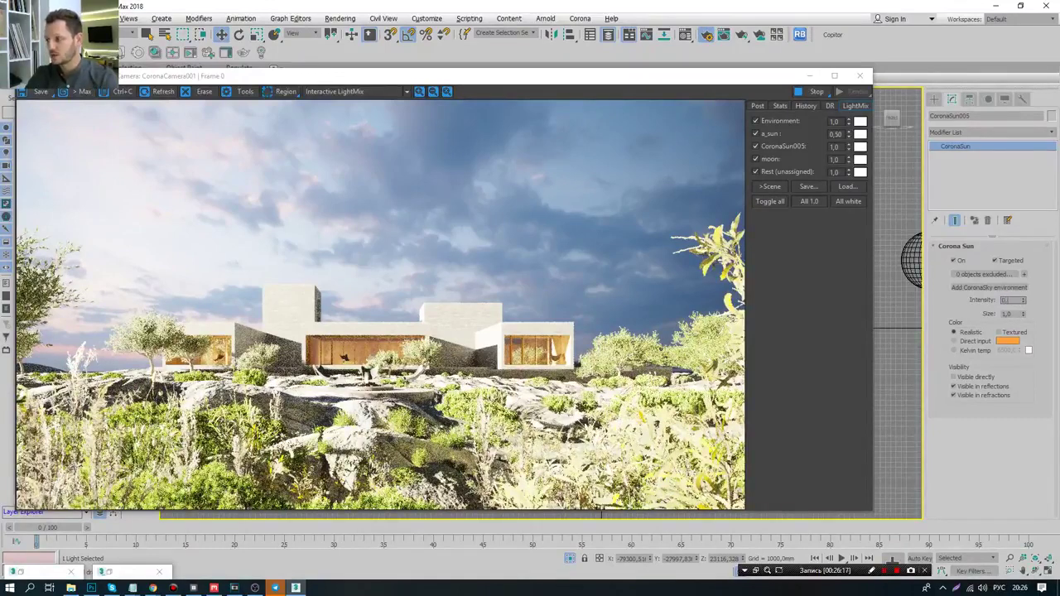
pyautogui.write('0,003')
pyautogui.press('Return')
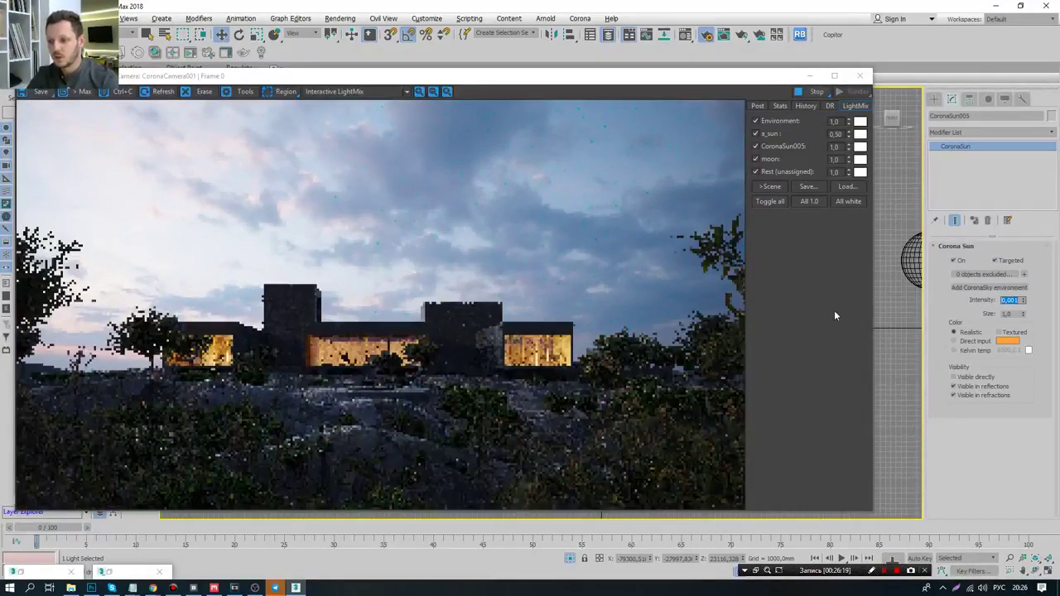
pyautogui.click(834, 315)
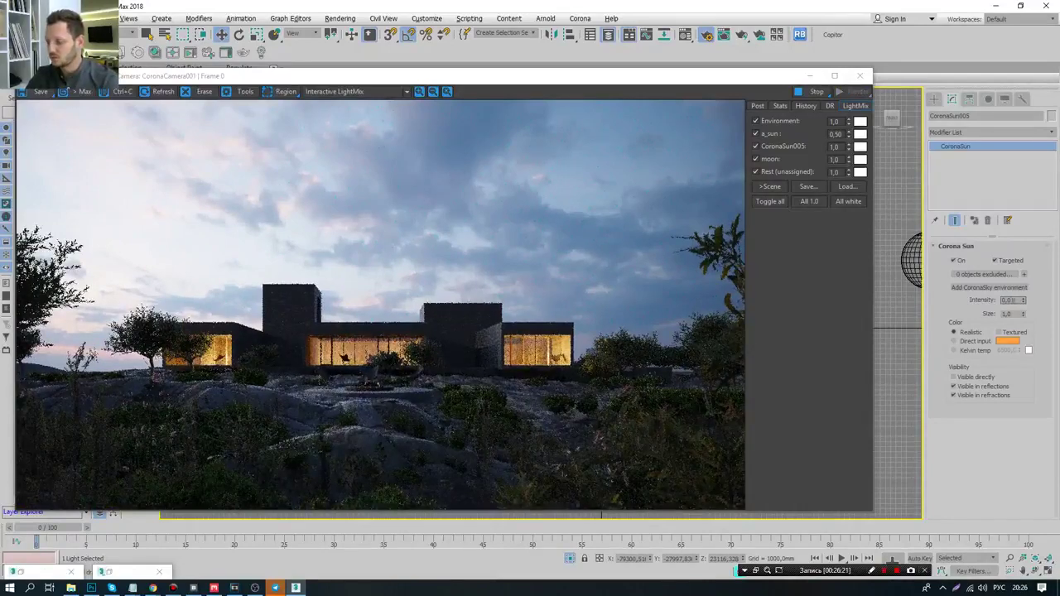
pyautogui.press('Return')
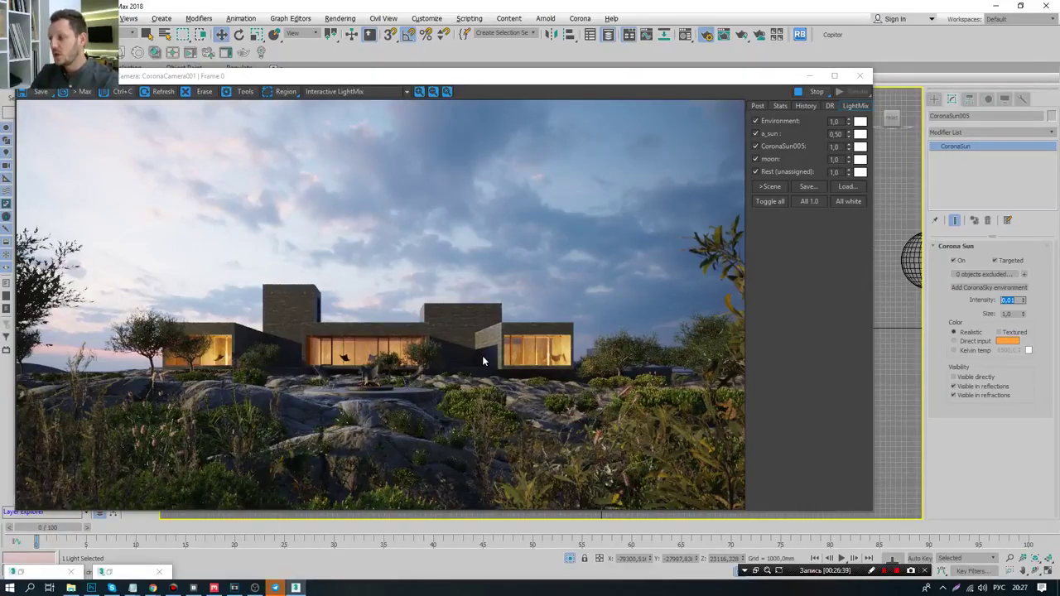
# - Restore the sun size to 50 and colour it with a 6500 Kelvin temperature
pyautogui.press('Tab')
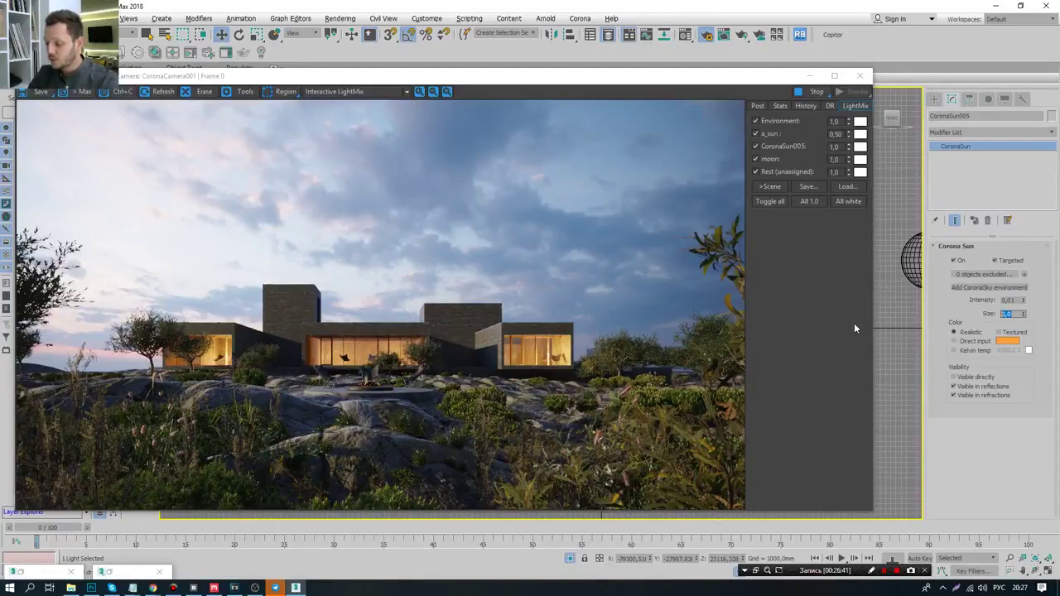
pyautogui.write('50')
pyautogui.press('Return')
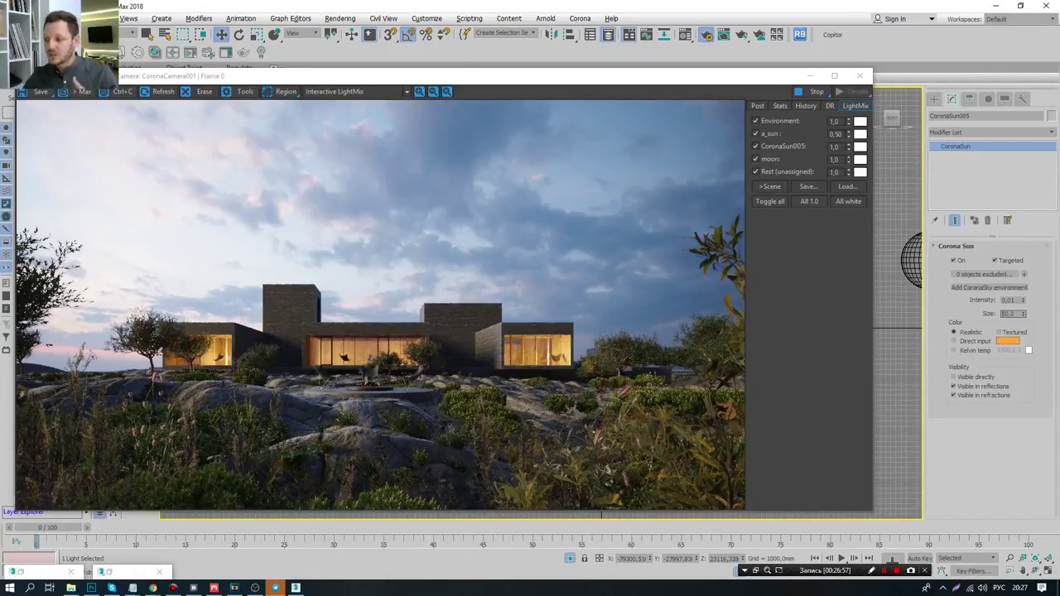
pyautogui.press('Return')
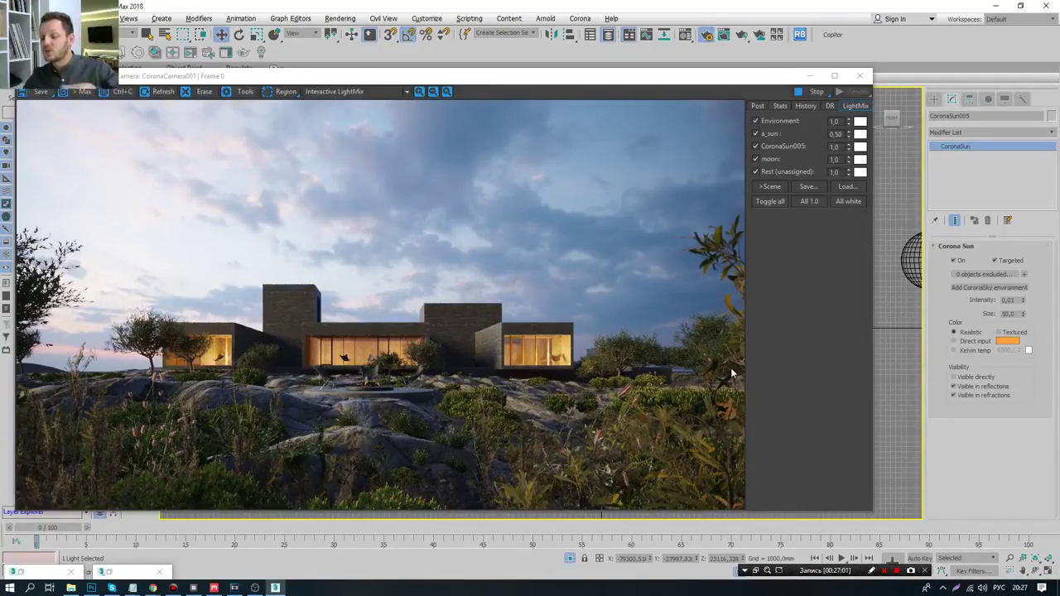
pyautogui.click(965, 351)
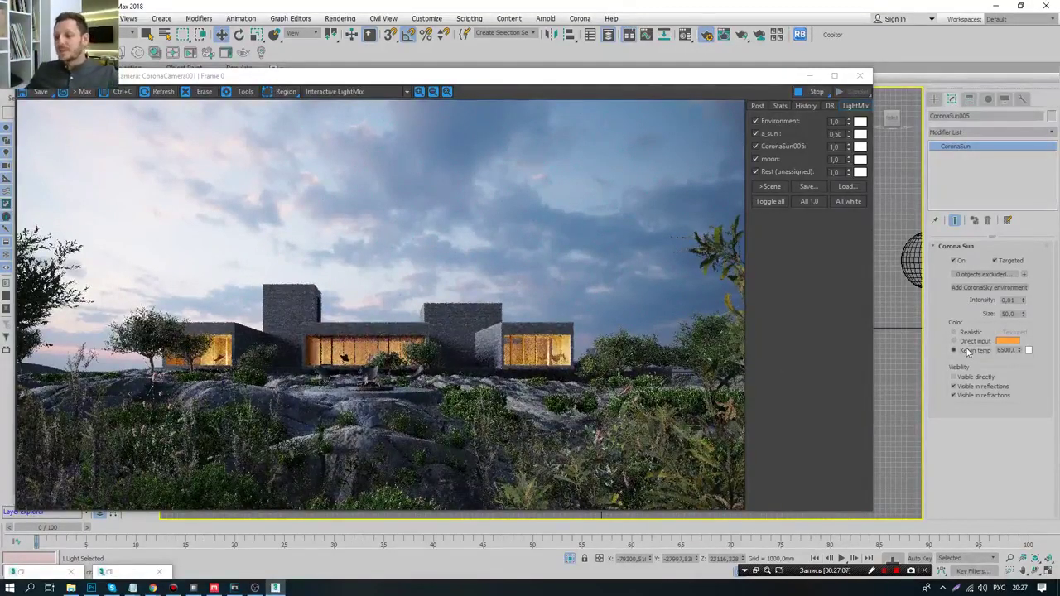
pyautogui.click(972, 333)
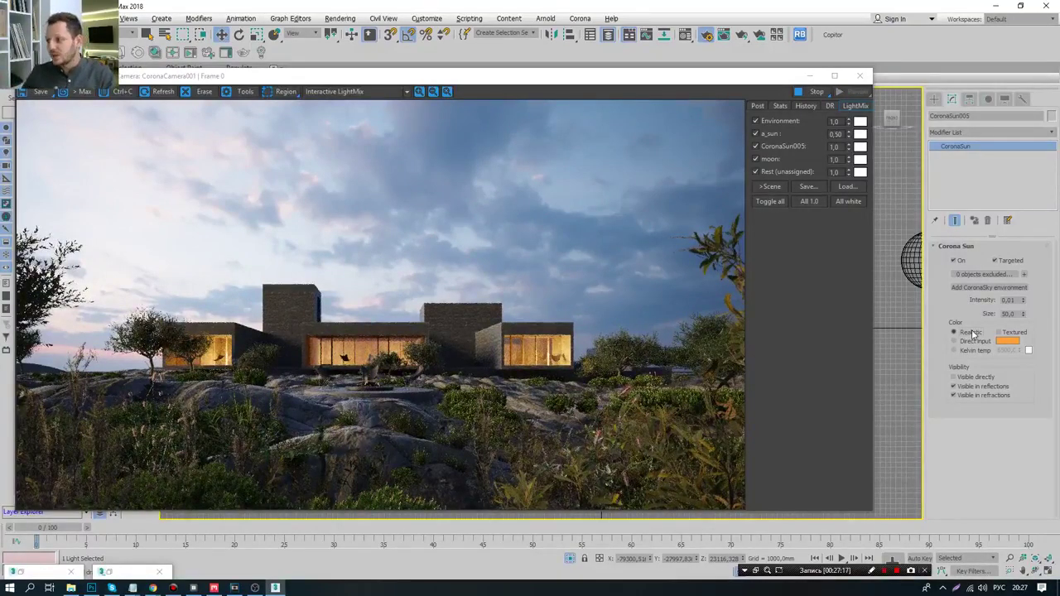
pyautogui.click(965, 351)
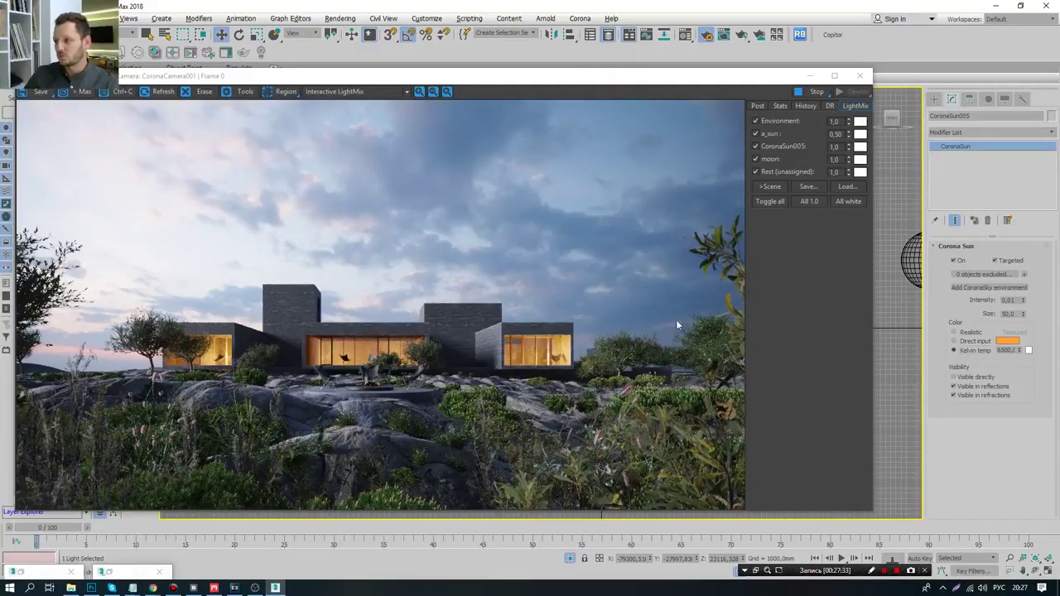
# - Replace the old history snapshot with the current render and switch the sun off
pyautogui.click(807, 107)
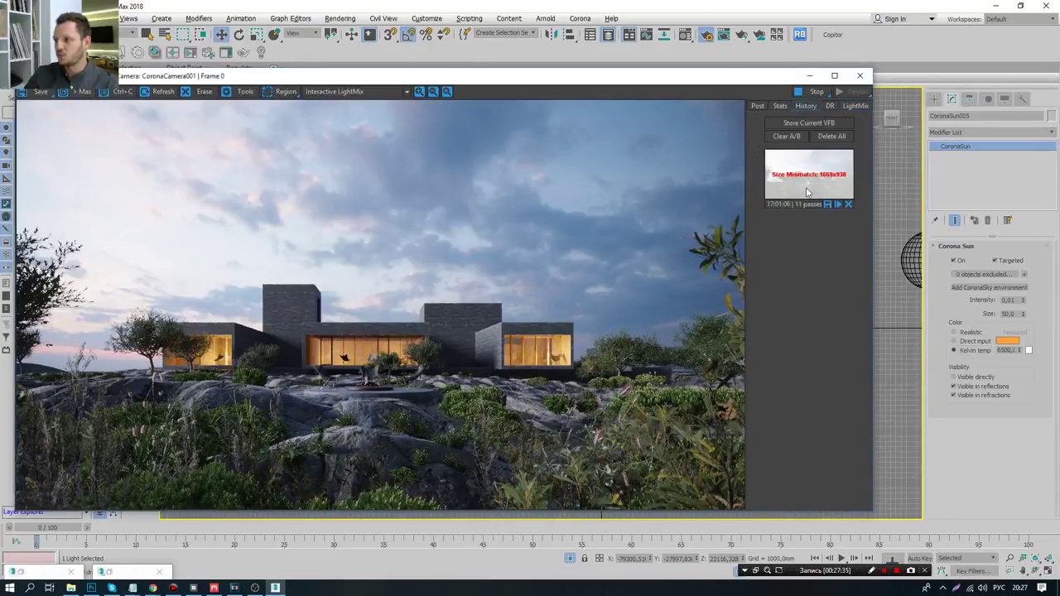
pyautogui.click(848, 205)
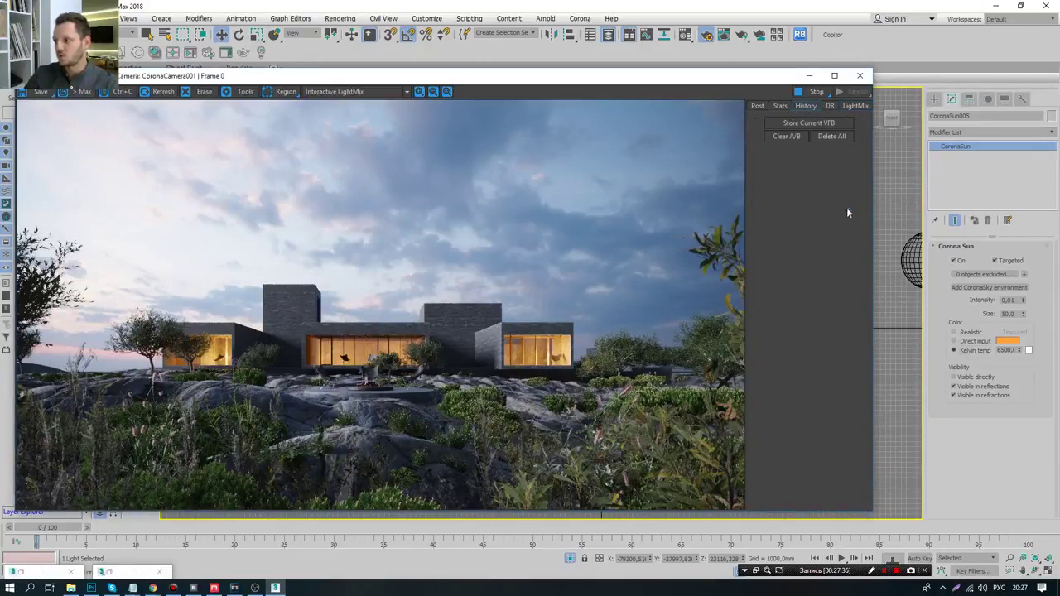
pyautogui.click(809, 123)
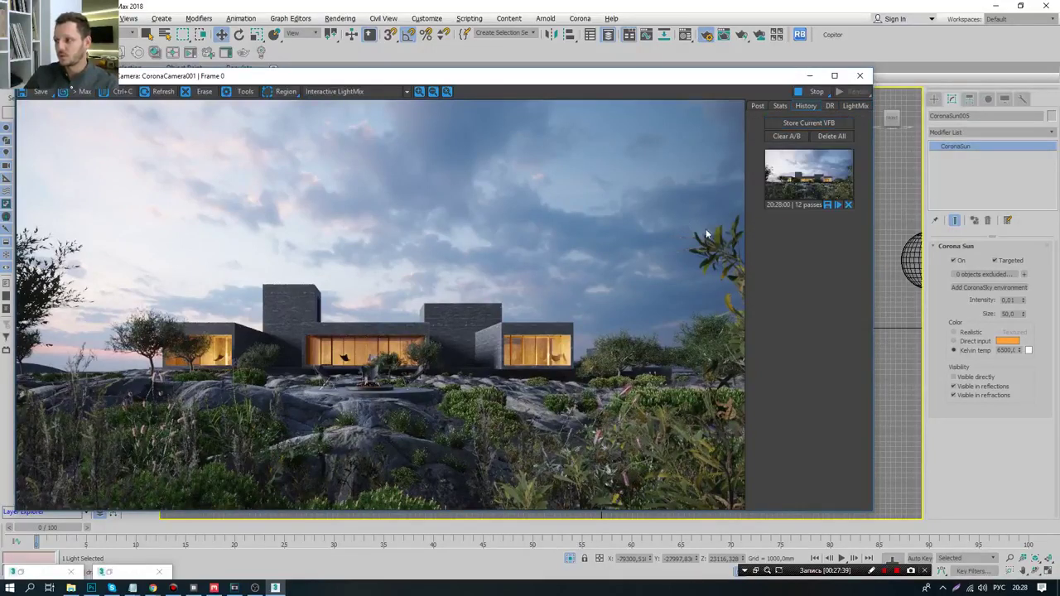
pyautogui.click(548, 70)
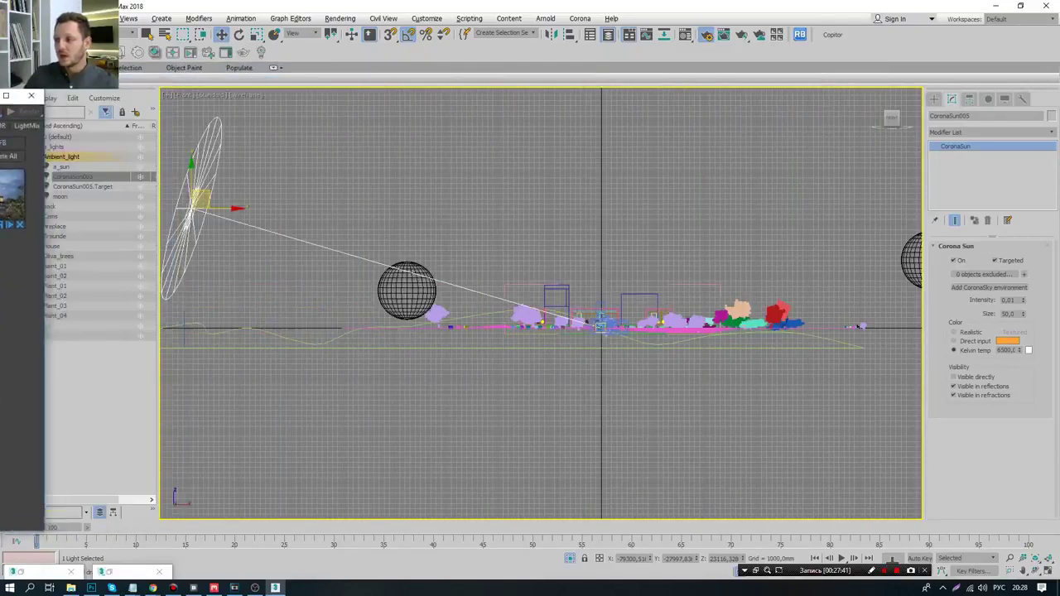
pyautogui.click(953, 261)
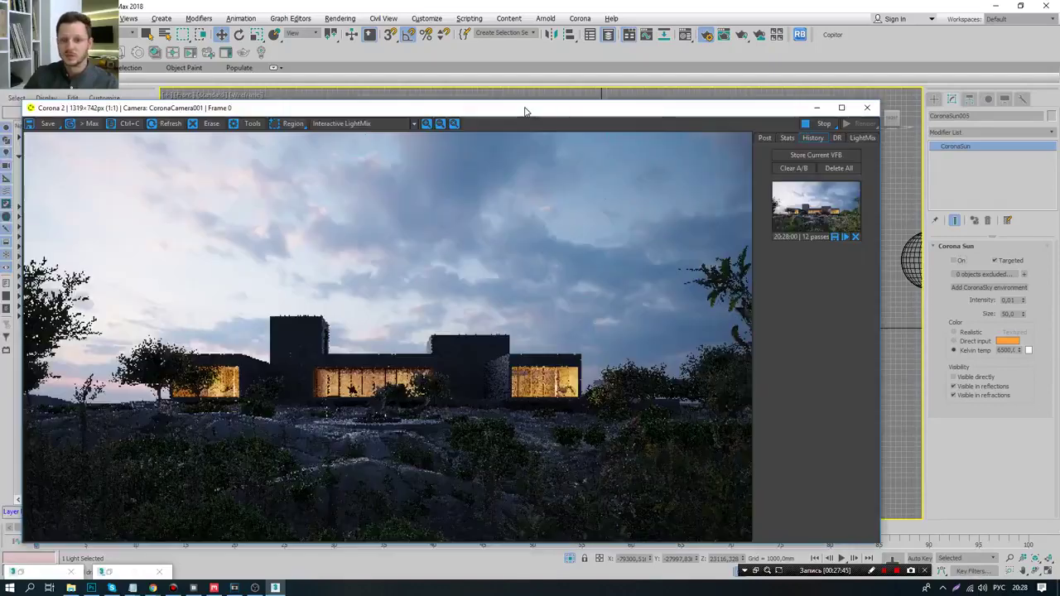
# - Compare the stored render as A against the live render with the split, then close the window
pyautogui.moveTo(524, 106); pyautogui.dragTo(596, 86)
pyautogui.click(900, 184)
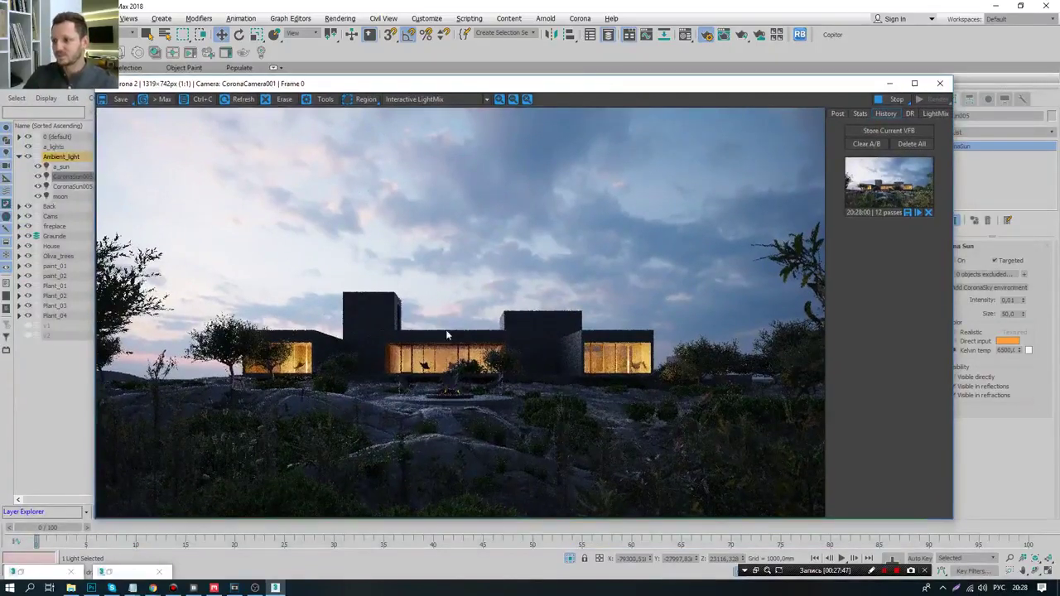
pyautogui.moveTo(459, 310)
pyautogui.mouseDown()
pyautogui.moveTo(258, 288)
pyautogui.moveTo(221, 295)
pyautogui.mouseUp()
pyautogui.moveTo(75, 296)
pyautogui.mouseDown()
pyautogui.moveTo(163, 285)
pyautogui.moveTo(522, 326)
pyautogui.moveTo(828, 166)
pyautogui.mouseUp()
pyautogui.moveTo(719, 88); pyautogui.dragTo(703, 92)
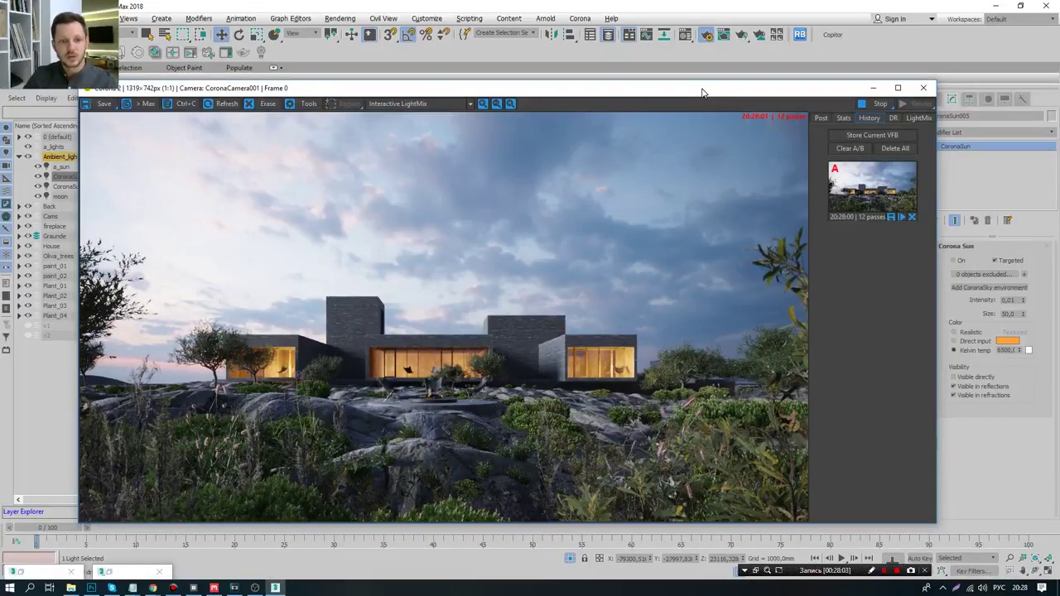
pyautogui.click(923, 86)
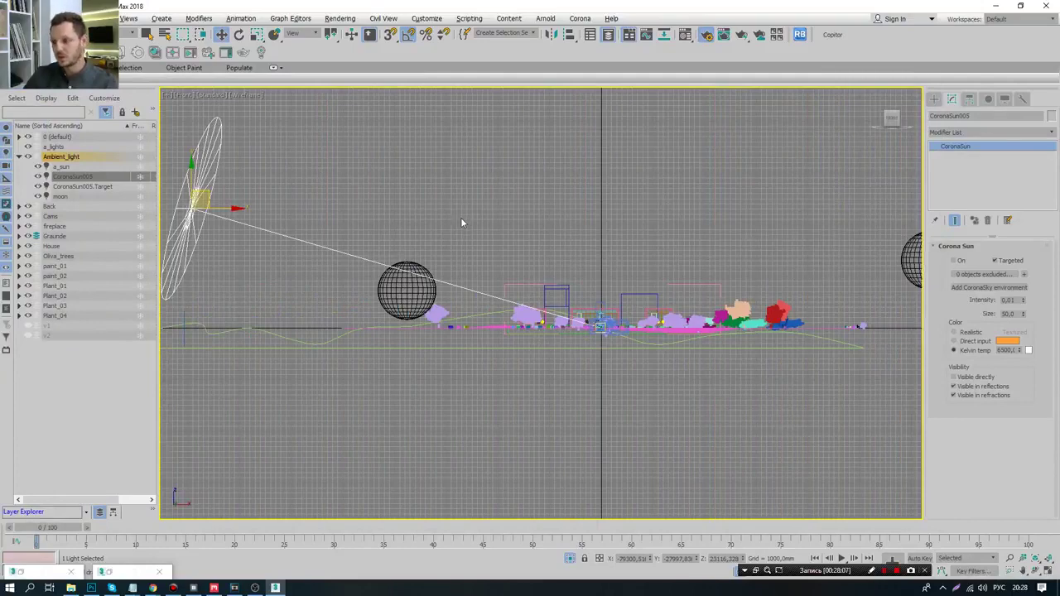
# - Select the a_sun sphere light in the maximized Top view
pyautogui.hotkey('alt', 'w')
pyautogui.rightClick(326, 198)
pyautogui.hotkey('alt', 'w')
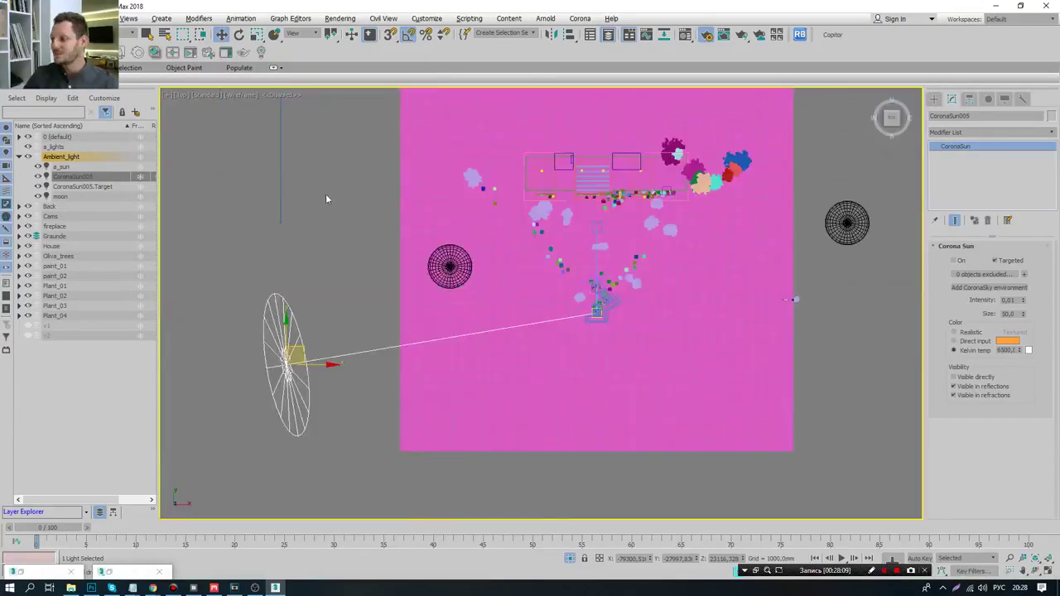
pyautogui.click(465, 295)
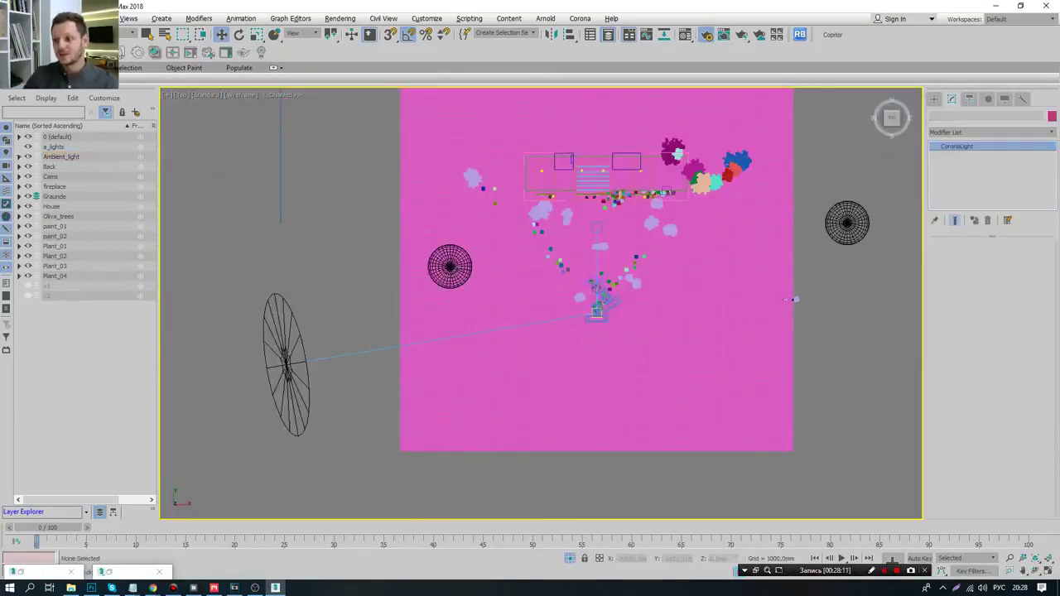
pyautogui.click(460, 270)
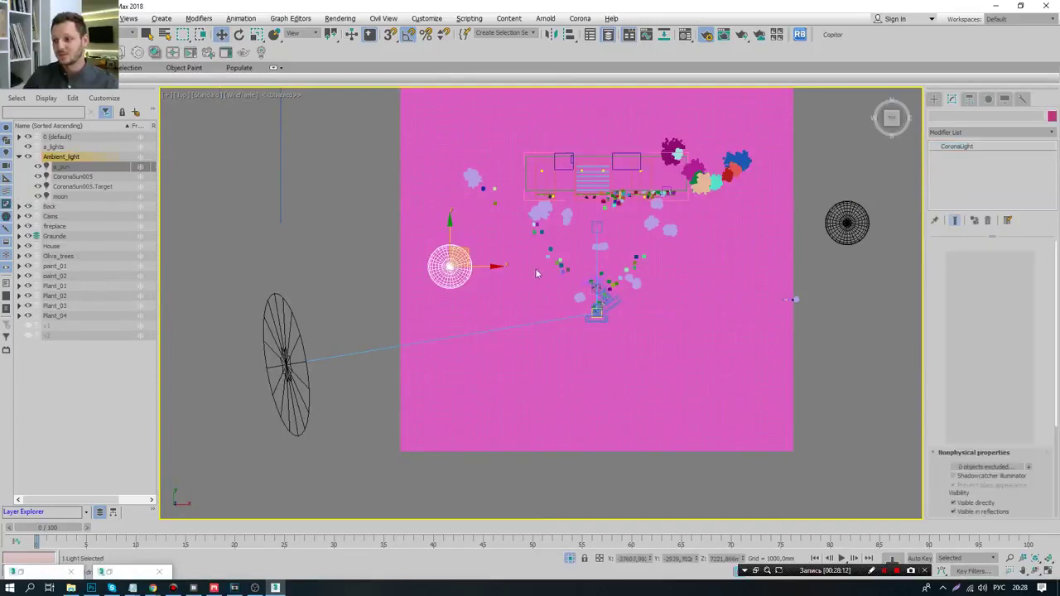
# - Maximize the Perspective view and orbit in close around the sphere light
pyautogui.hotkey('alt', 'w')
pyautogui.rightClick(605, 427)
pyautogui.hotkey('alt', 'w')
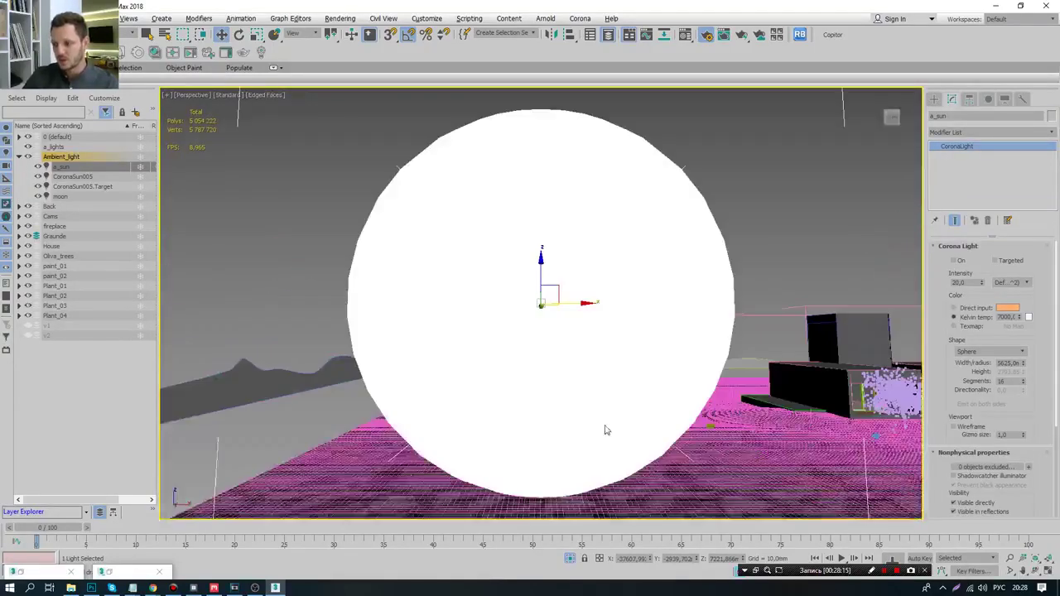
pyautogui.scroll(-5, 466, 310)
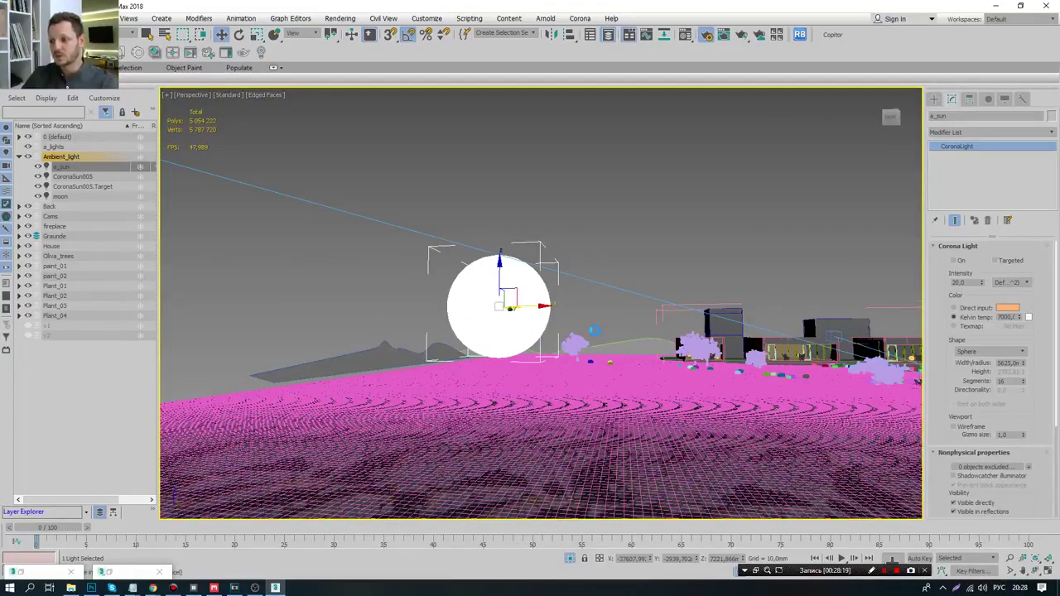
pyautogui.moveTo(595, 329)
pyautogui.keyDown('alt'); pyautogui.mouseDown(button='middle')
pyautogui.moveTo(572, 337)
pyautogui.moveTo(498, 296)
pyautogui.moveTo(543, 342)
pyautogui.mouseUp(button='middle'); pyautogui.keyUp('alt')
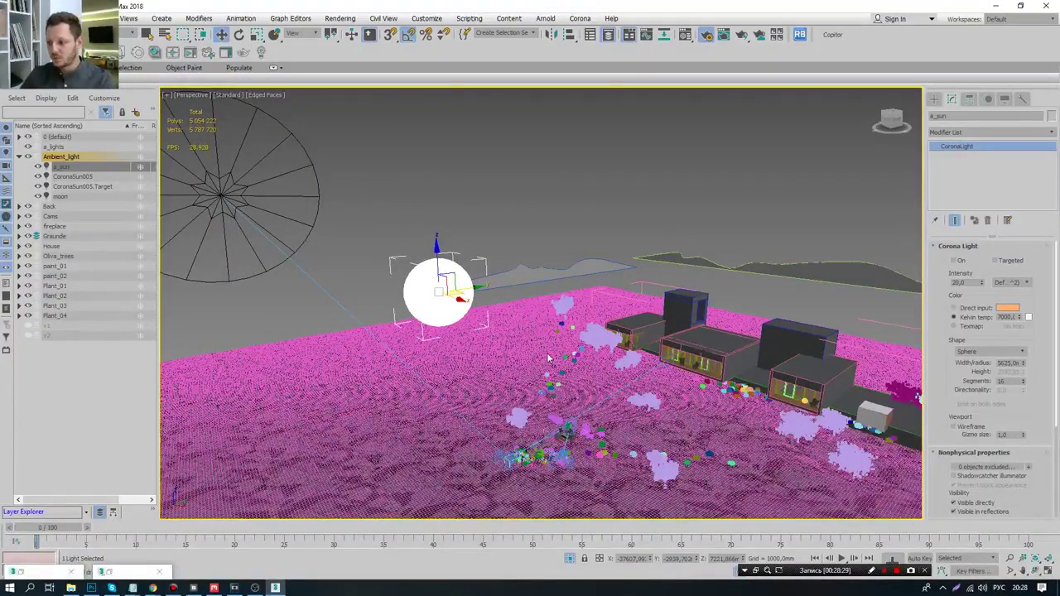
pyautogui.keyDown('alt'); pyautogui.moveTo(547, 357); pyautogui.dragTo(571, 388, button='middle'); pyautogui.keyUp('alt')
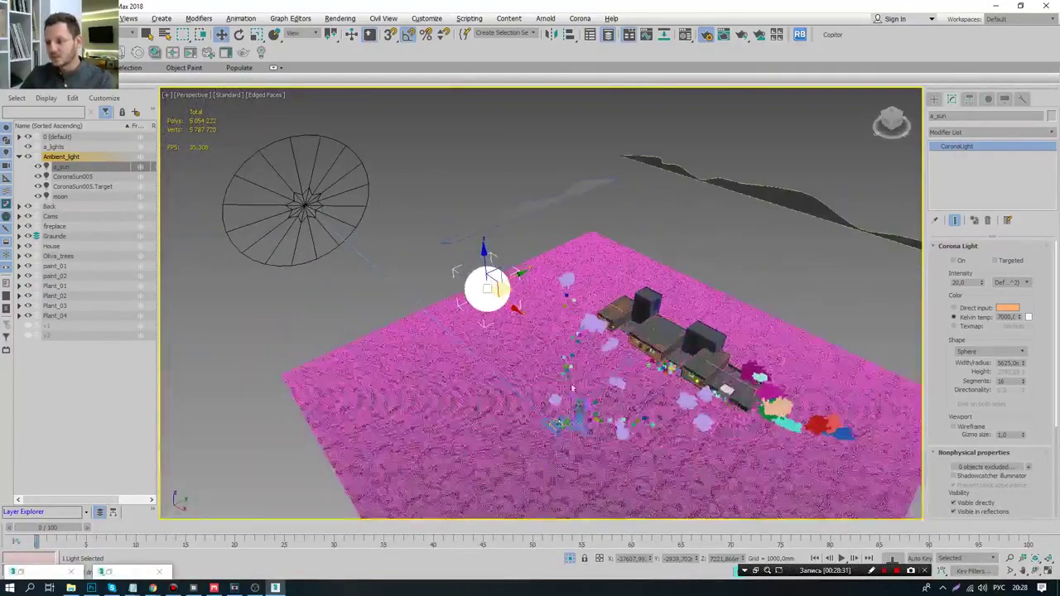
pyautogui.click(870, 571)
pyautogui.moveTo(269, 261); pyautogui.dragTo(572, 488)
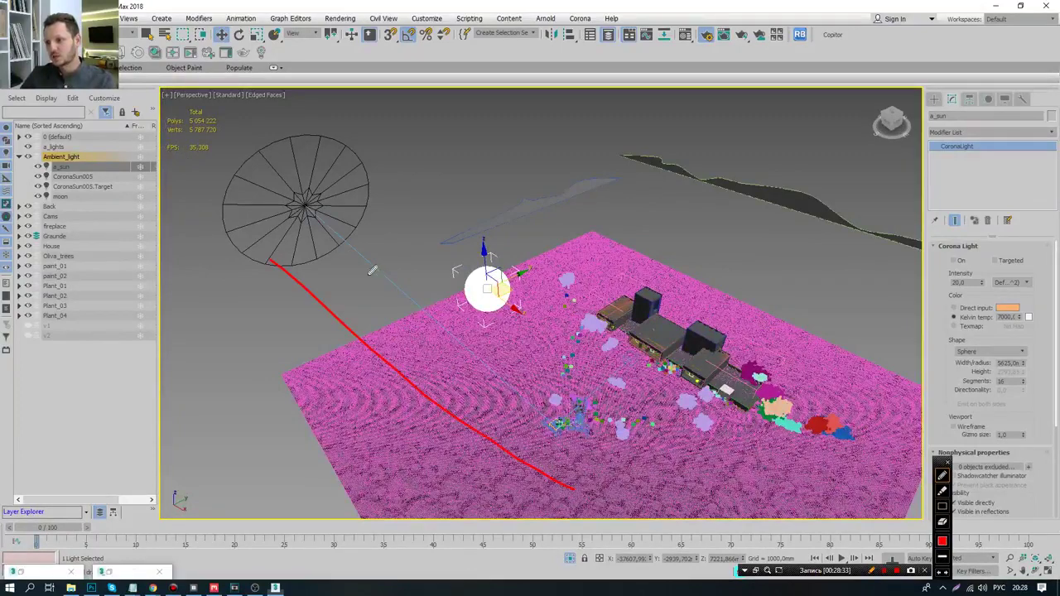
pyautogui.moveTo(351, 264); pyautogui.dragTo(658, 492)
pyautogui.moveTo(406, 229); pyautogui.dragTo(725, 427)
pyautogui.moveTo(464, 207); pyautogui.dragTo(786, 386)
pyautogui.moveTo(554, 172); pyautogui.dragTo(944, 371)
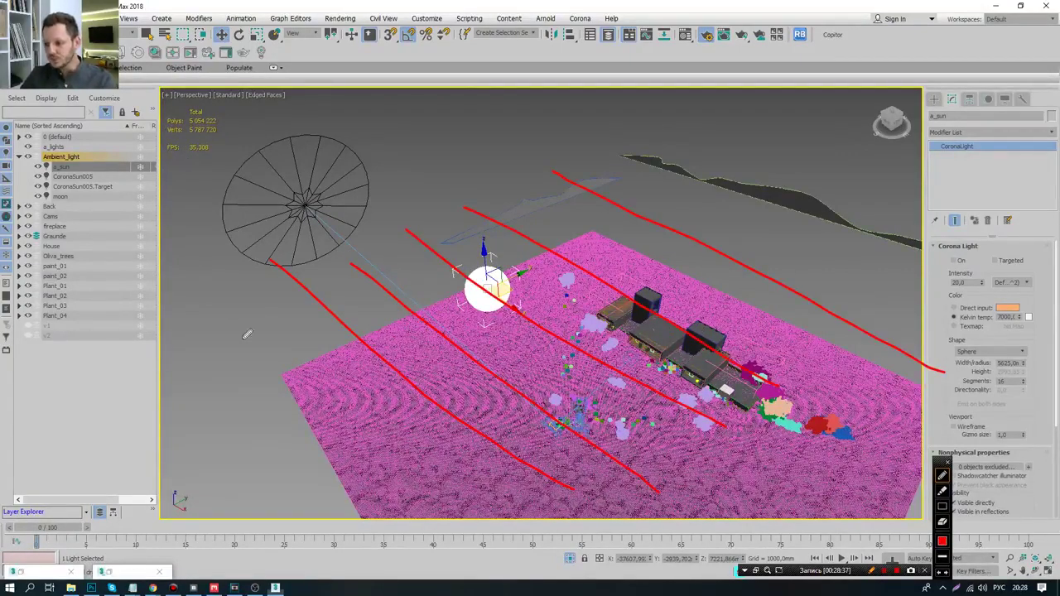
pyautogui.moveTo(207, 310); pyautogui.dragTo(447, 494)
pyautogui.moveTo(240, 388); pyautogui.dragTo(410, 544)
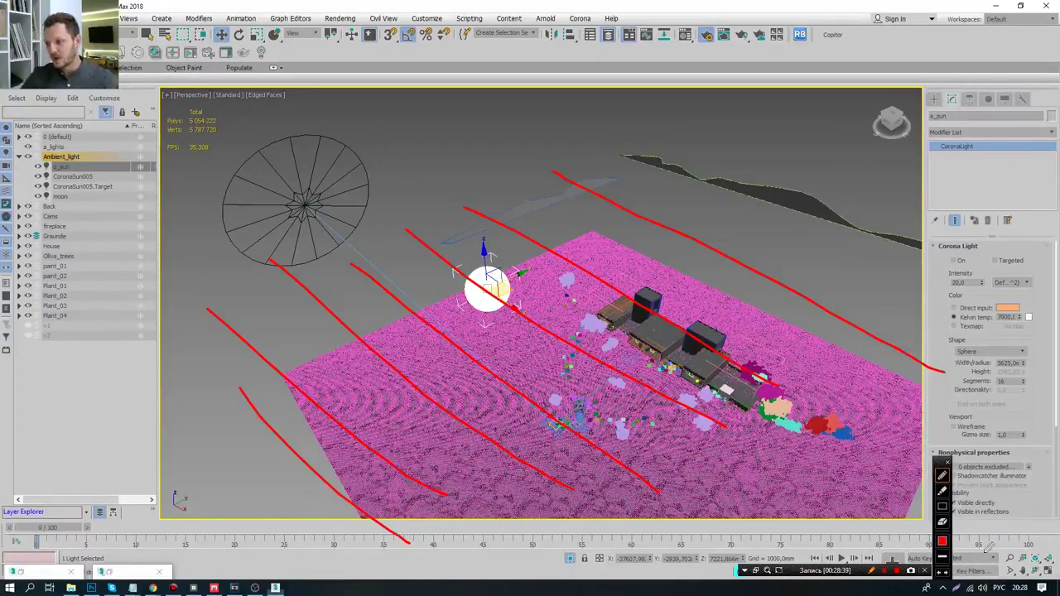
pyautogui.click(872, 572)
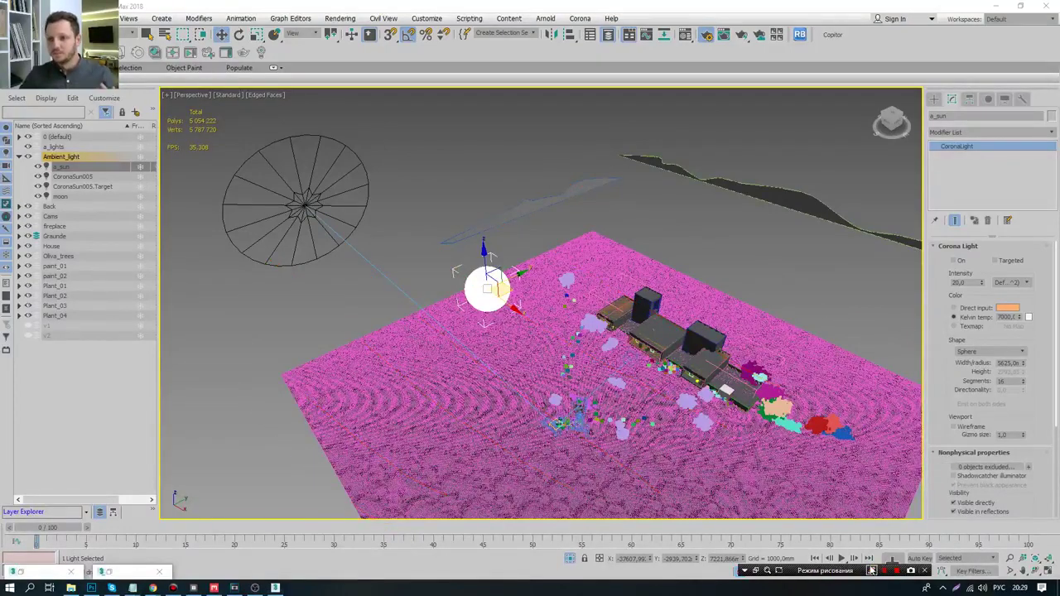
pyautogui.click(871, 571)
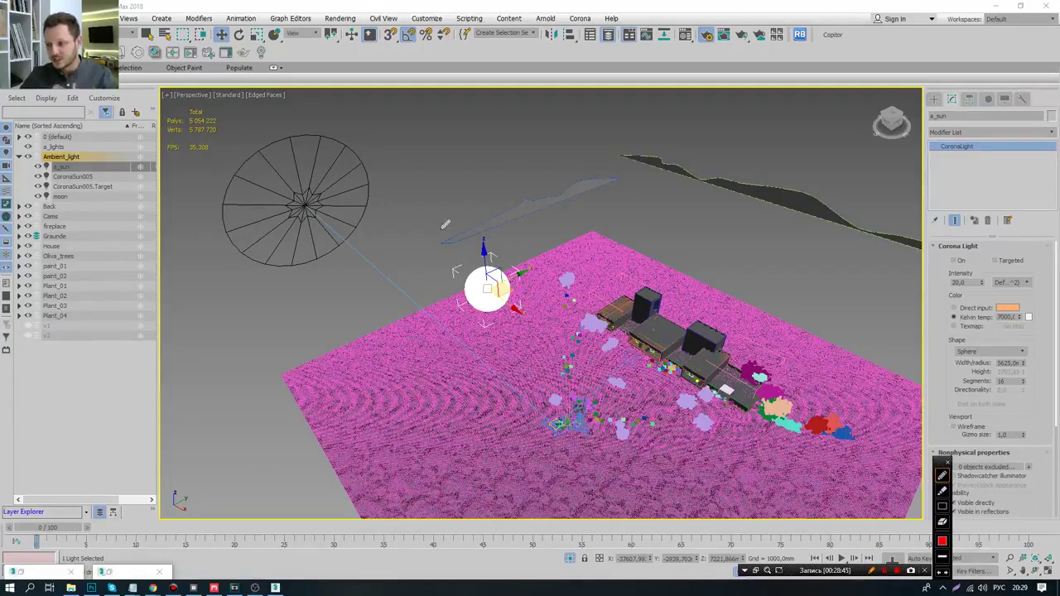
pyautogui.moveTo(482, 307)
pyautogui.mouseDown()
pyautogui.moveTo(438, 431)
pyautogui.moveTo(551, 454)
pyautogui.moveTo(617, 412)
pyautogui.mouseUp()
pyautogui.moveTo(515, 290)
pyautogui.mouseDown()
pyautogui.moveTo(651, 344)
pyautogui.moveTo(708, 279)
pyautogui.moveTo(583, 219)
pyautogui.mouseUp()
pyautogui.moveTo(501, 273)
pyautogui.mouseDown()
pyautogui.moveTo(502, 178)
pyautogui.moveTo(318, 214)
pyautogui.mouseUp()
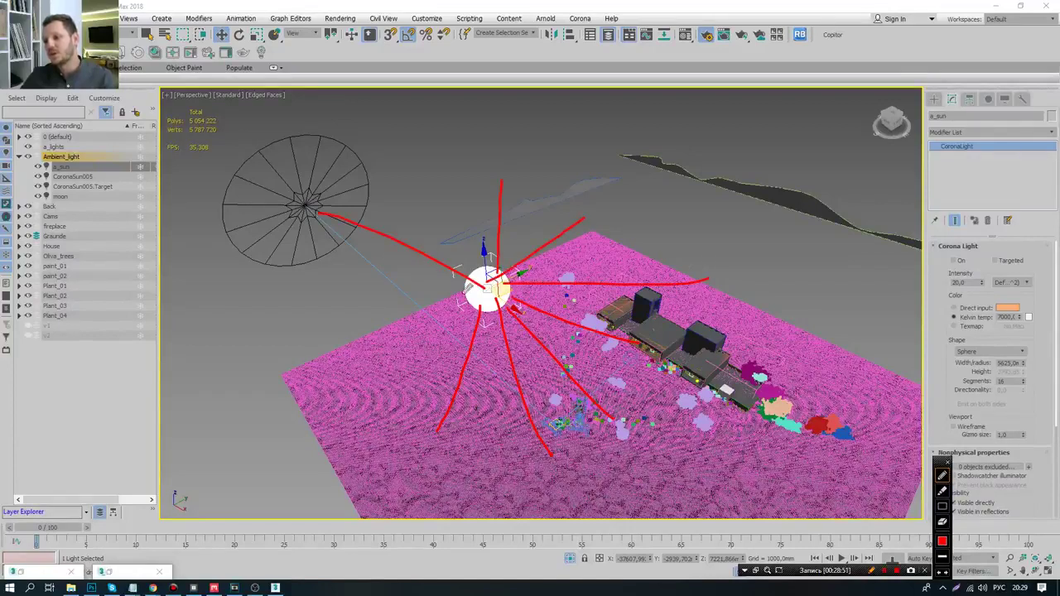
pyautogui.moveTo(469, 291)
pyautogui.mouseDown()
pyautogui.moveTo(356, 306)
pyautogui.moveTo(255, 394)
pyautogui.mouseUp()
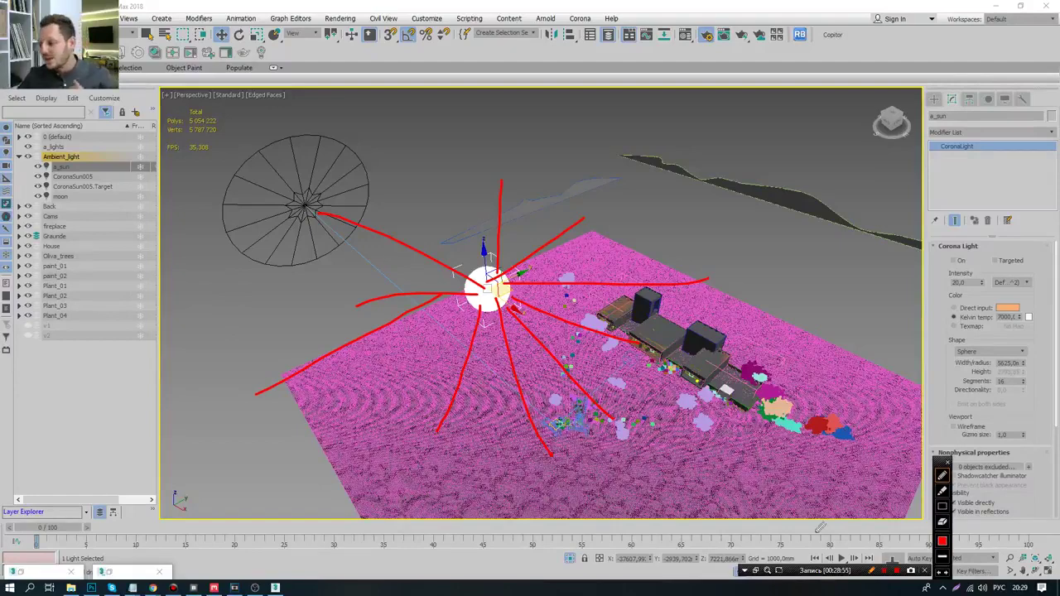
pyautogui.click(871, 571)
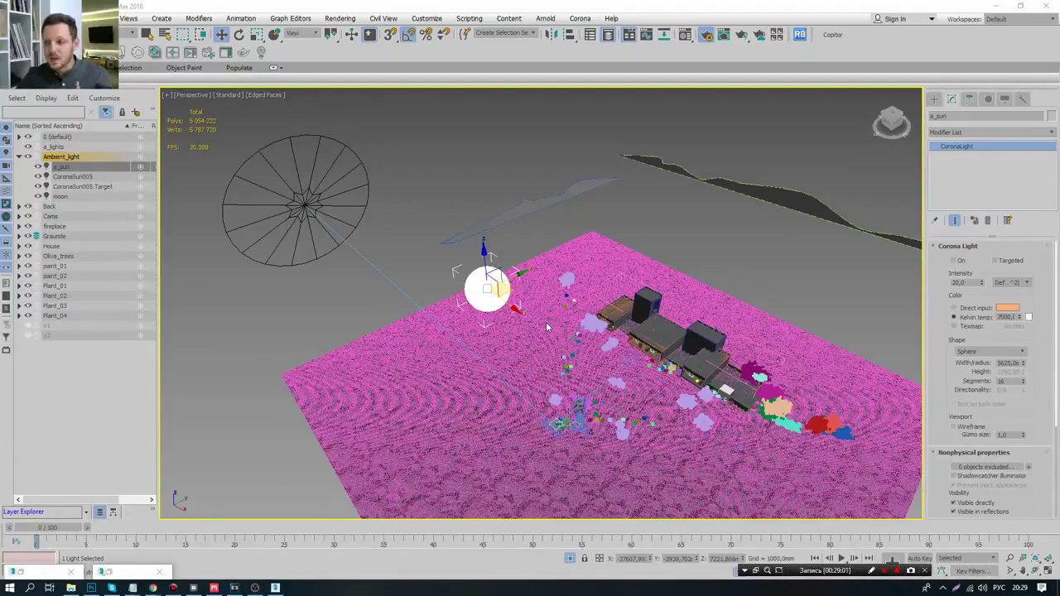
# - Switch the a_sun light on and mute CoronaSun005 in the VFB LightMix
pyautogui.click(955, 262)
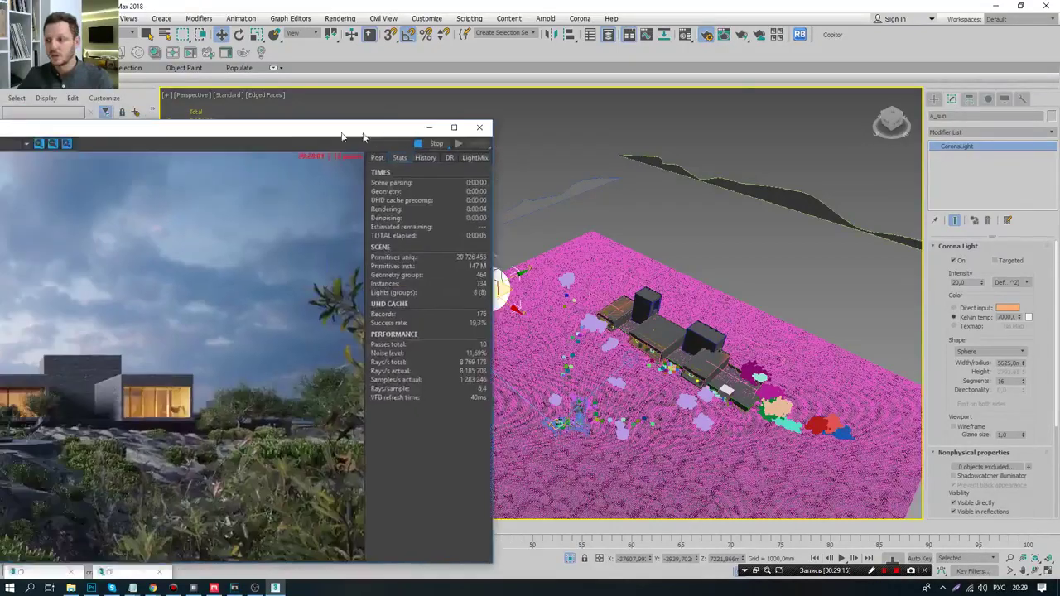
pyautogui.moveTo(348, 132); pyautogui.dragTo(748, 74)
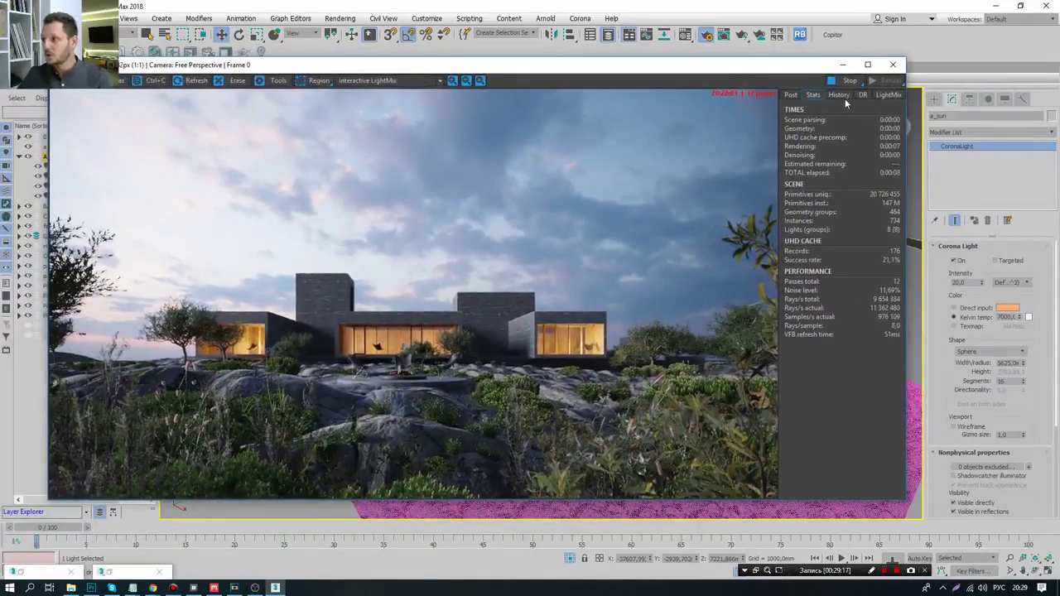
pyautogui.click(889, 96)
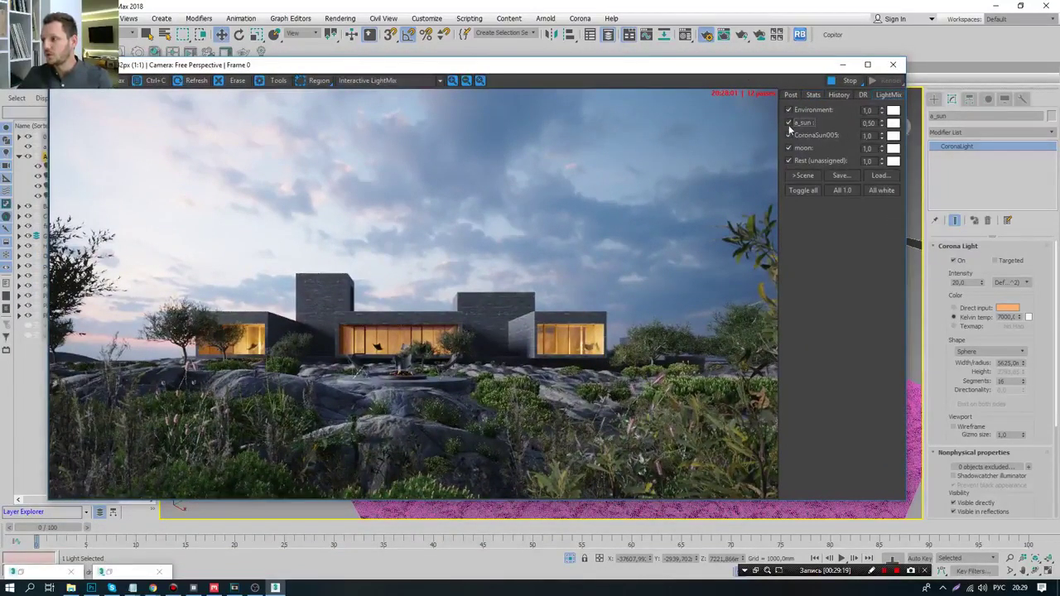
pyautogui.click(790, 137)
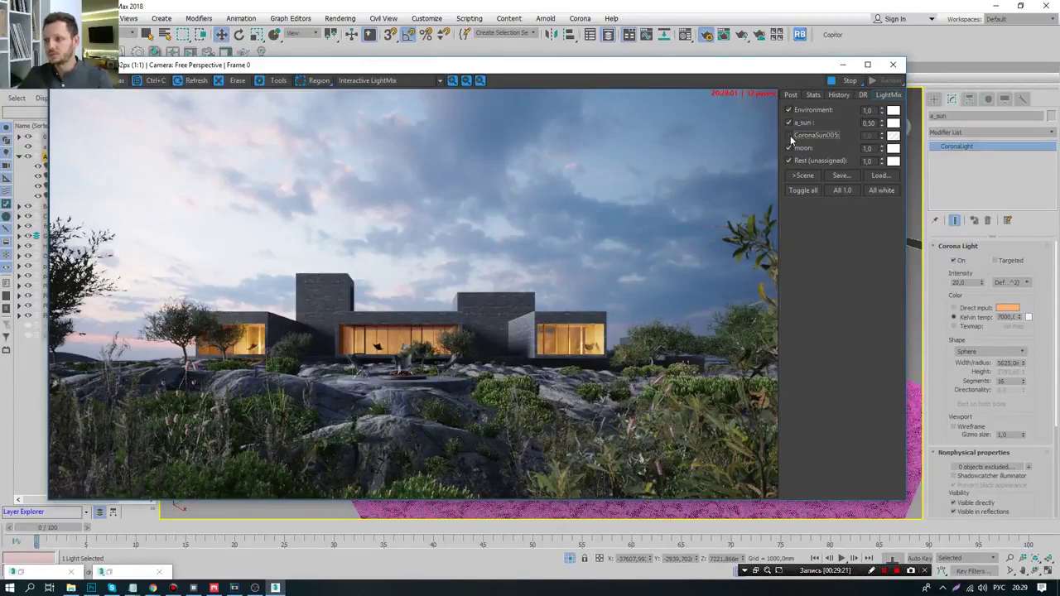
pyautogui.moveTo(645, 81); pyautogui.dragTo(5, 83)
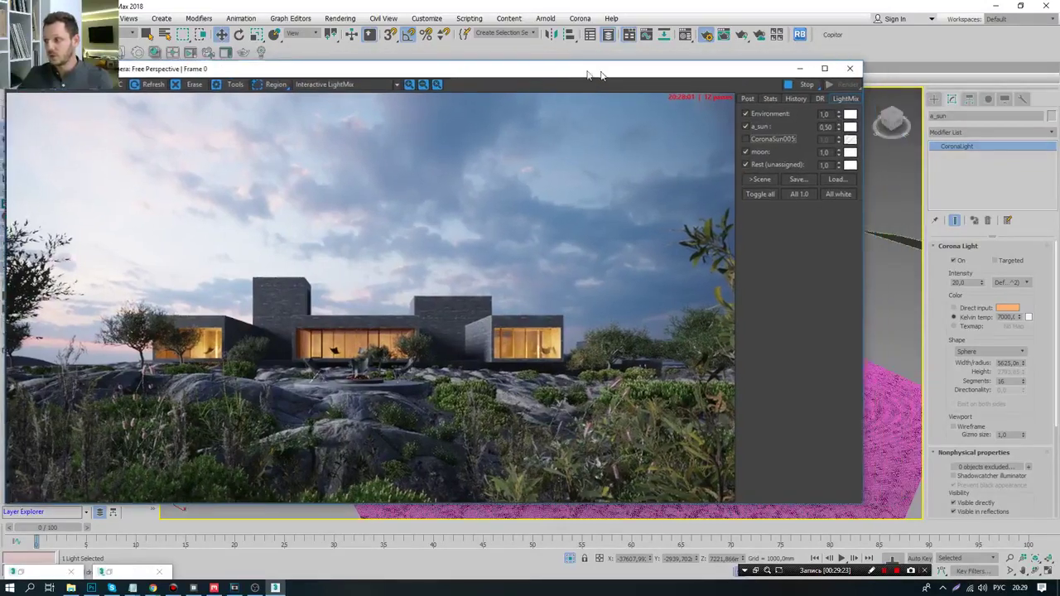
# - Reselect CoronaSun005 and return the frame buffer from the stored image to the live render
pyautogui.click(432, 189)
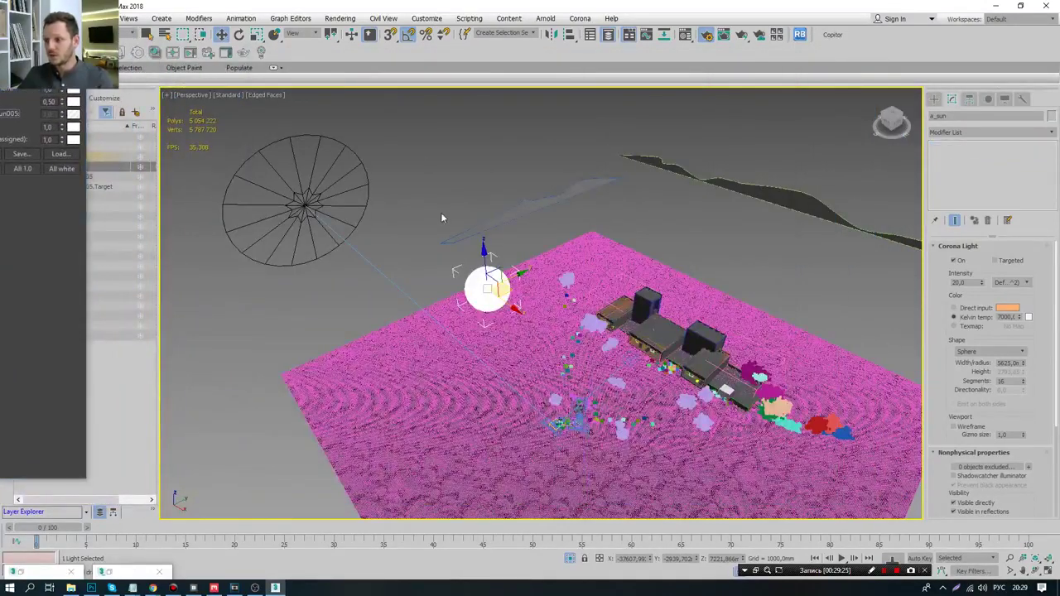
pyautogui.scroll(-5, 442, 216)
pyautogui.click(420, 193)
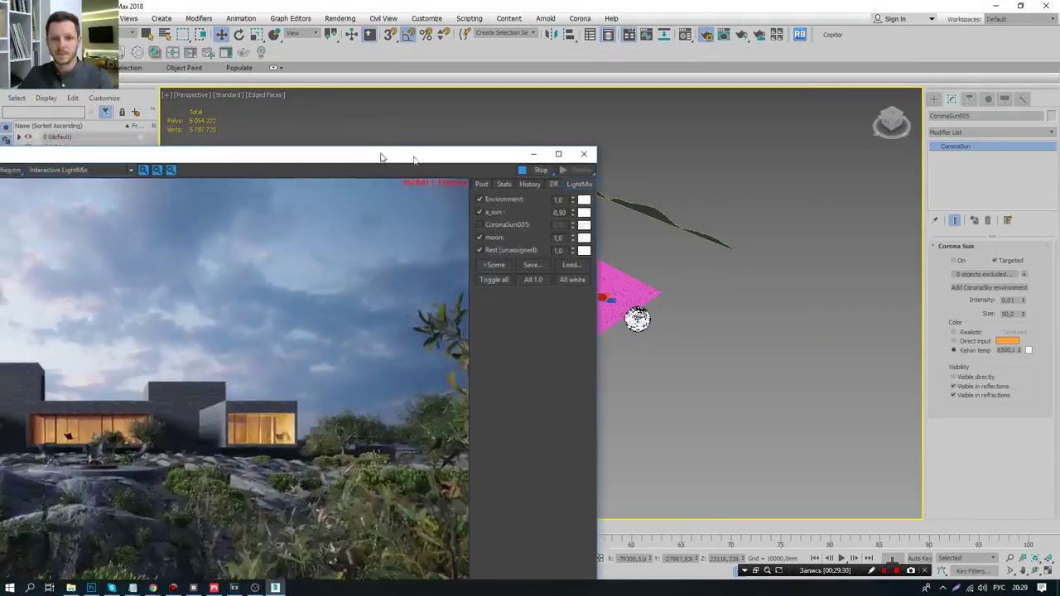
pyautogui.moveTo(49, 42); pyautogui.dragTo(836, 70)
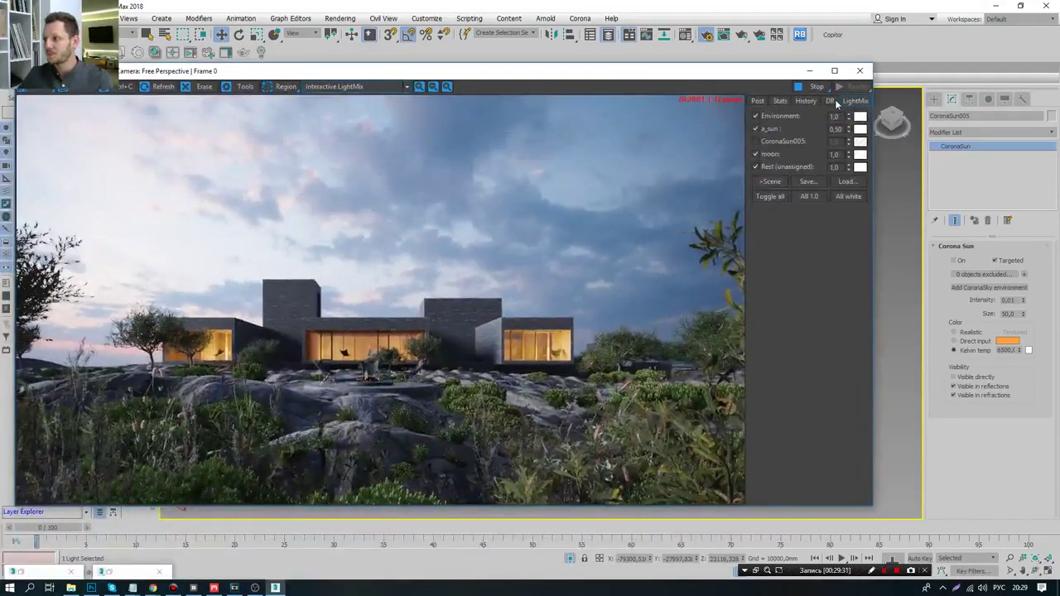
pyautogui.click(805, 100)
pyautogui.click(778, 174)
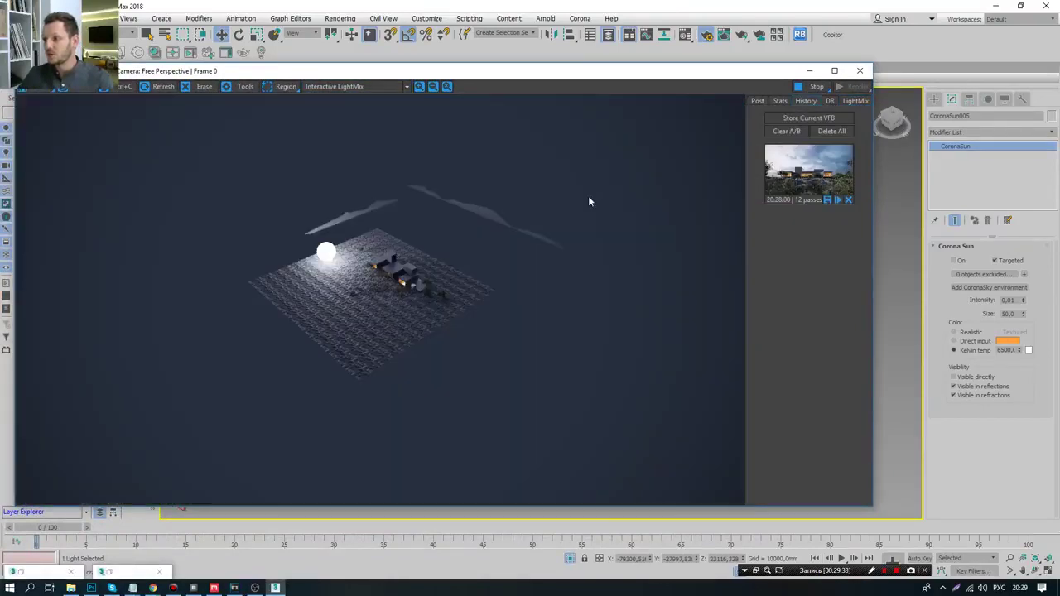
pyautogui.moveTo(620, 71); pyautogui.dragTo(49, 61)
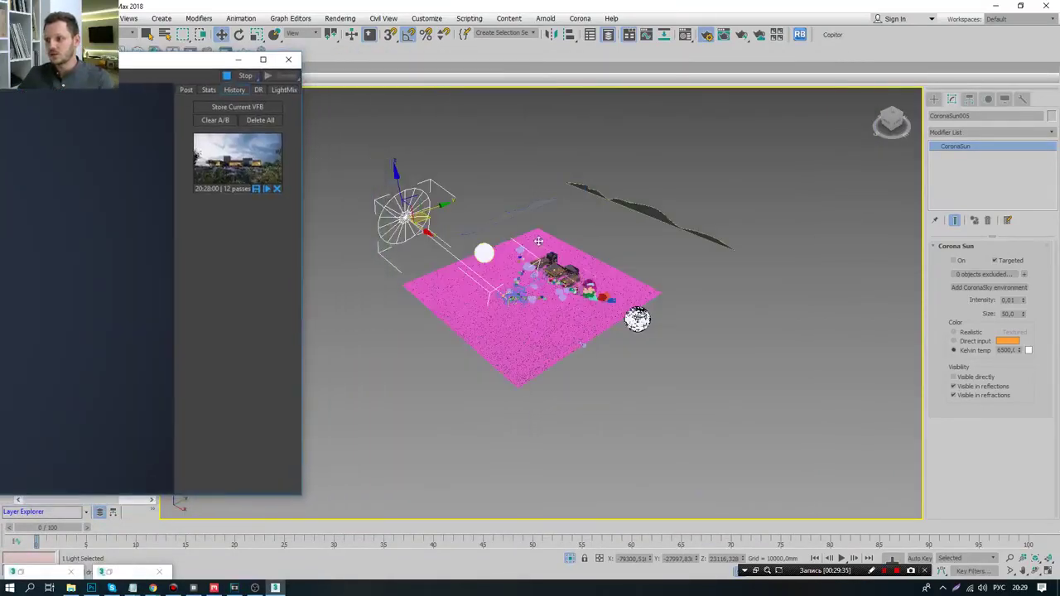
pyautogui.press('c')
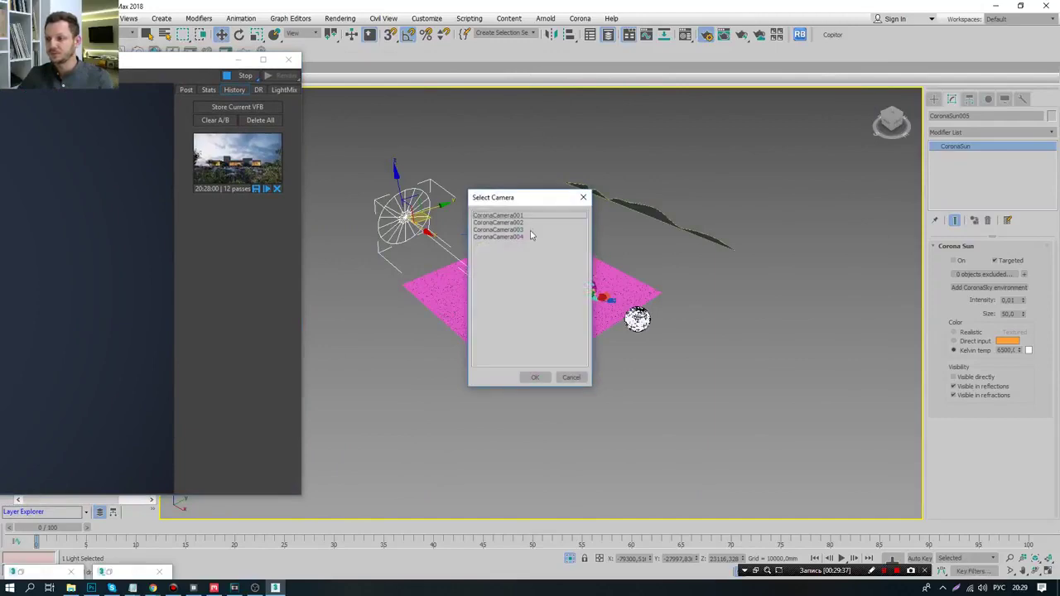
pyautogui.doubleClick(516, 216)
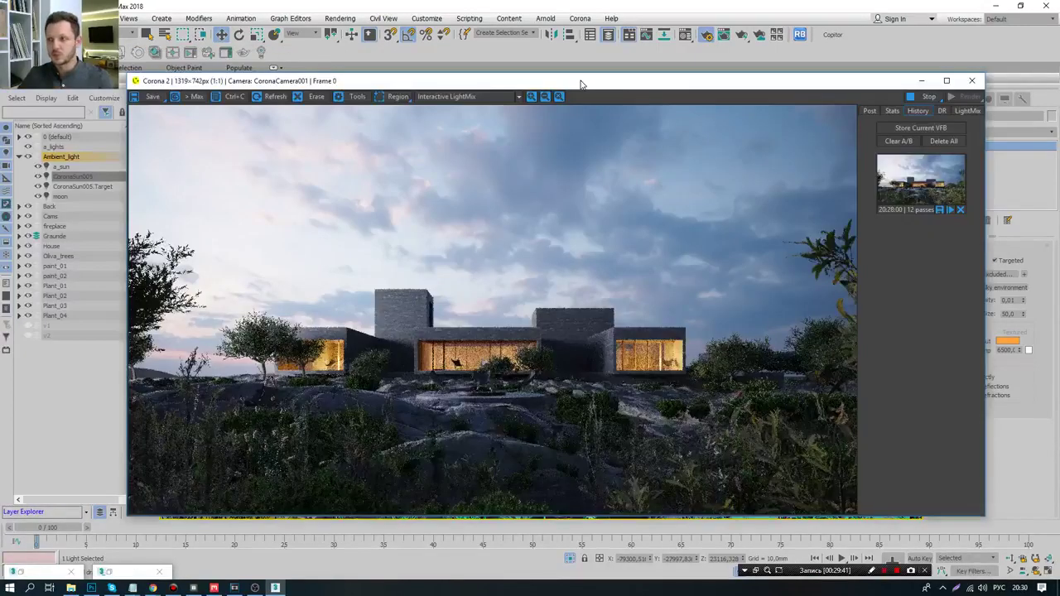
pyautogui.moveTo(580, 84); pyautogui.dragTo(559, 83)
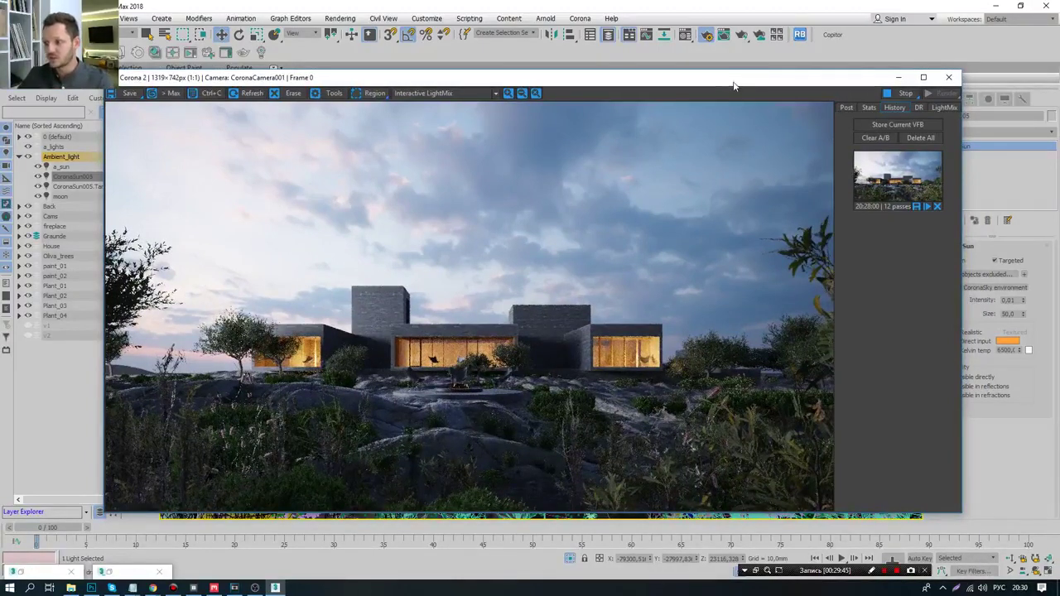
pyautogui.hotkey('alt', 'Tab')
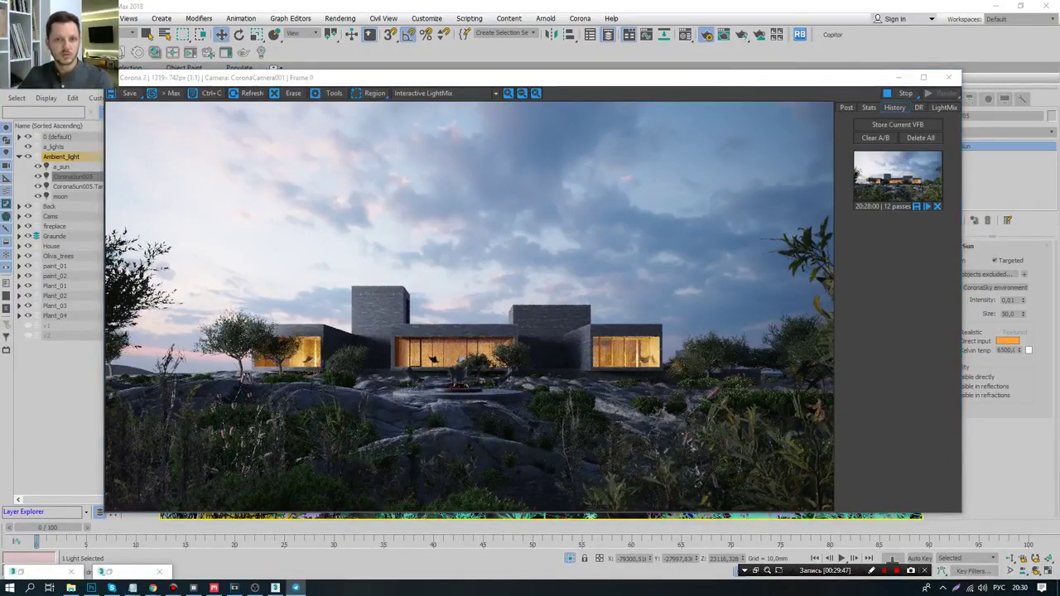
pyautogui.hotkey('alt', 'Tab')
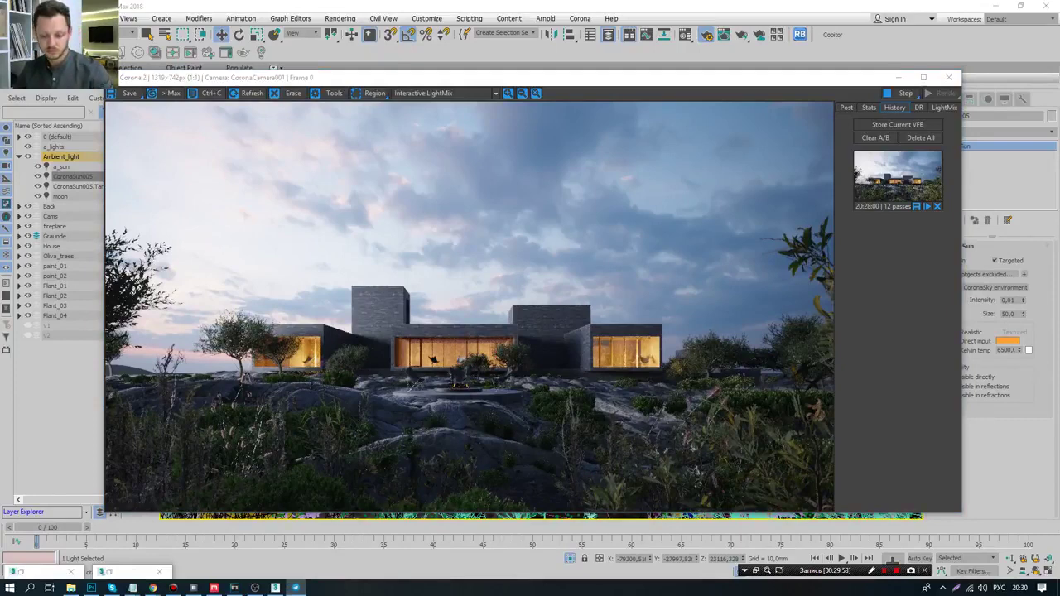
pyautogui.press('super')
pyautogui.press('Escape')
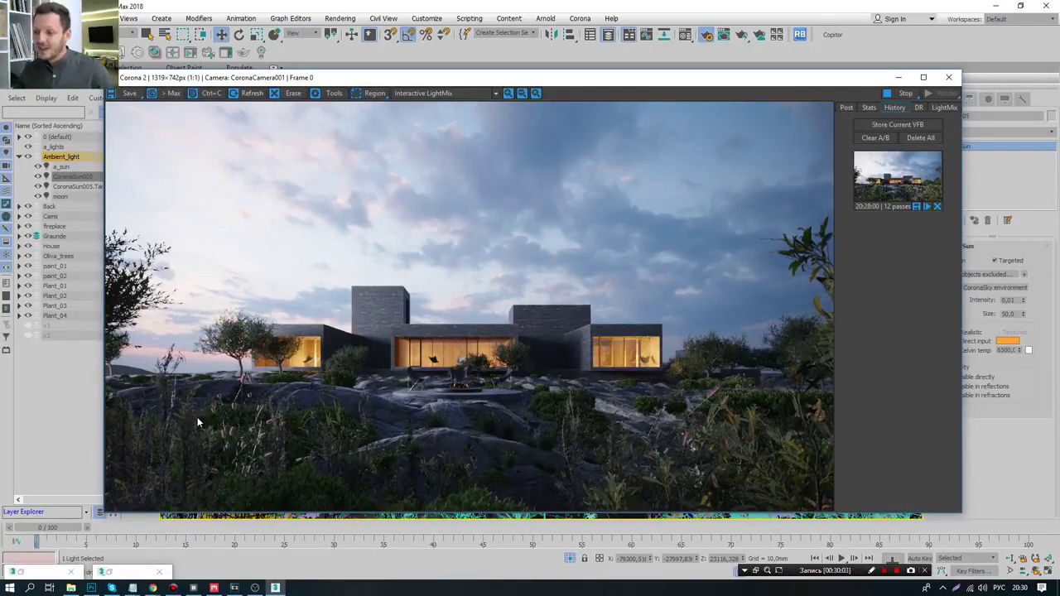
# - Store the 15-pass render and flip between it and the earlier 12-pass snapshot
pyautogui.click(898, 124)
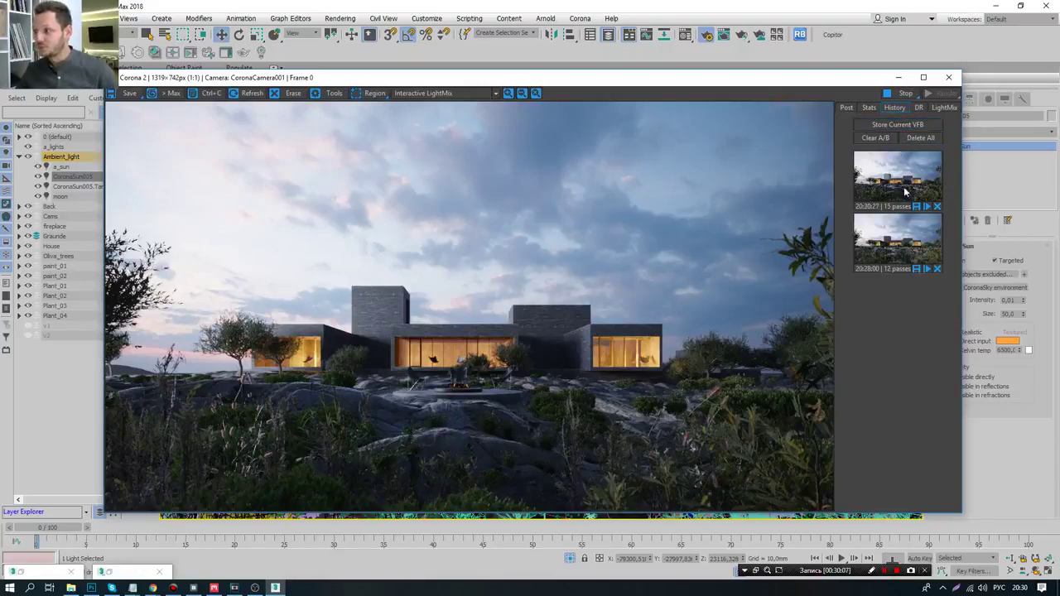
pyautogui.click(901, 253)
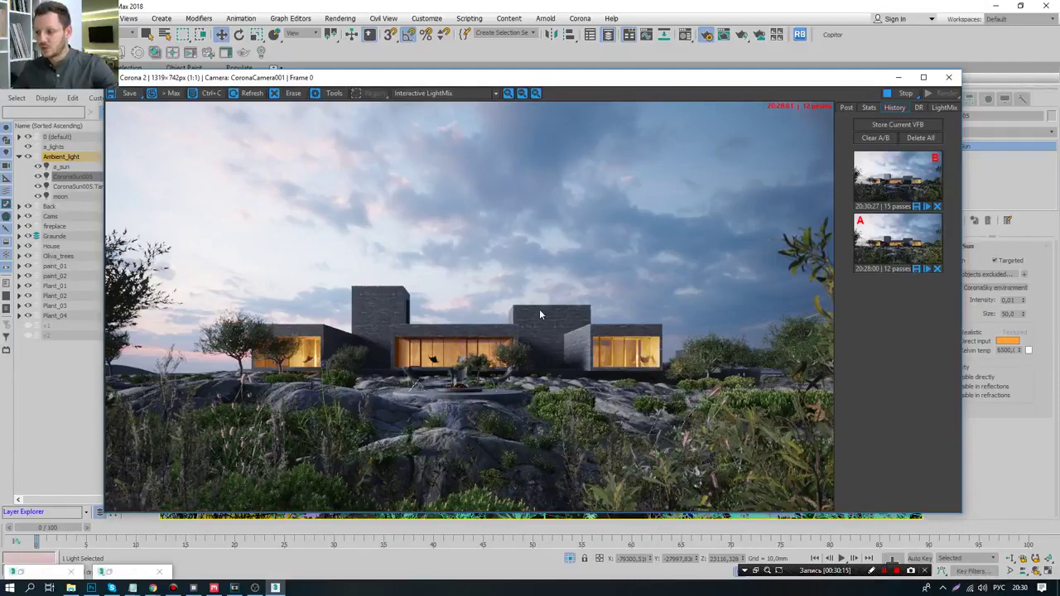
pyautogui.click(908, 178)
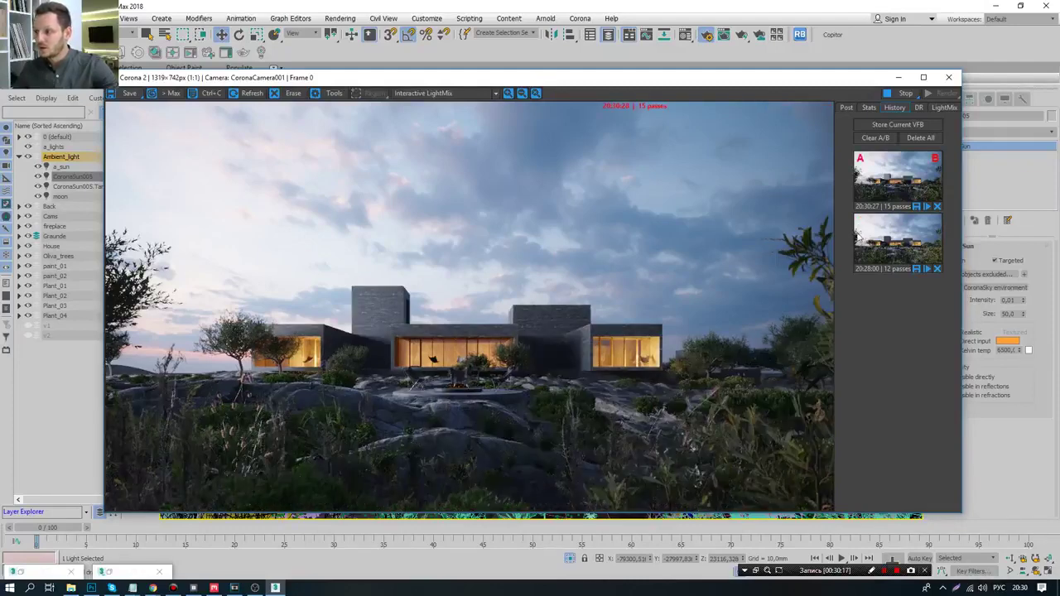
pyautogui.click(885, 241)
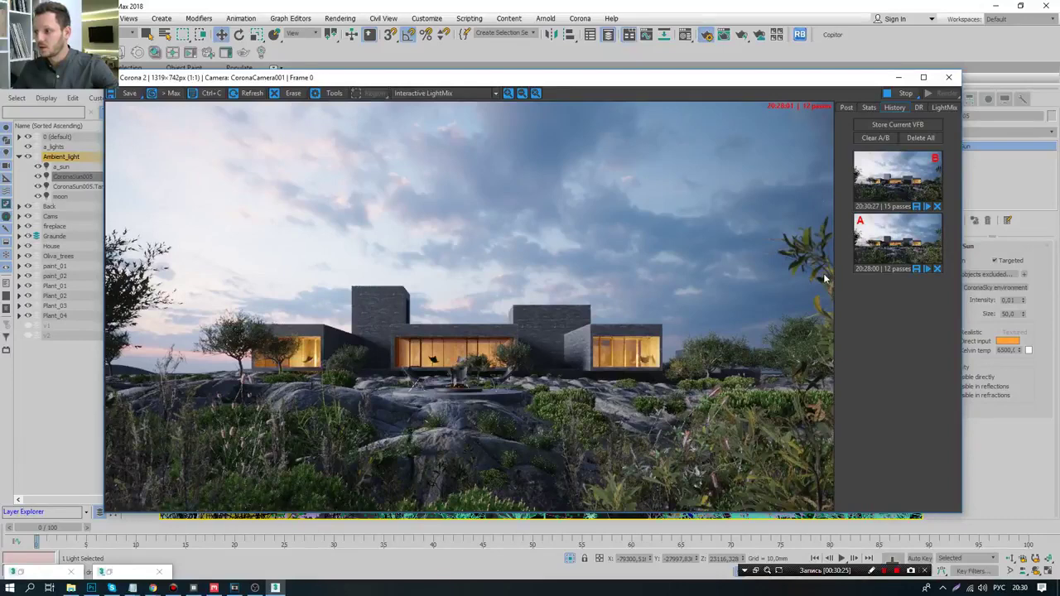
pyautogui.moveTo(267, 80); pyautogui.dragTo(288, 66)
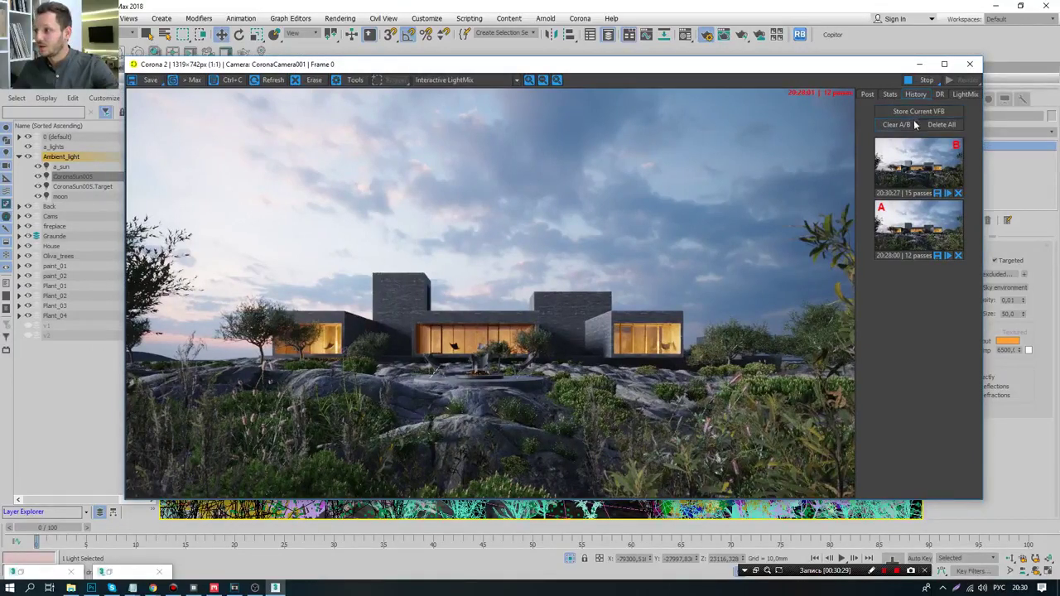
# - Set A/B comparison markers on the snapshots, ending with the 12-pass snapshot as A
pyautogui.click(912, 166)
pyautogui.click(913, 232)
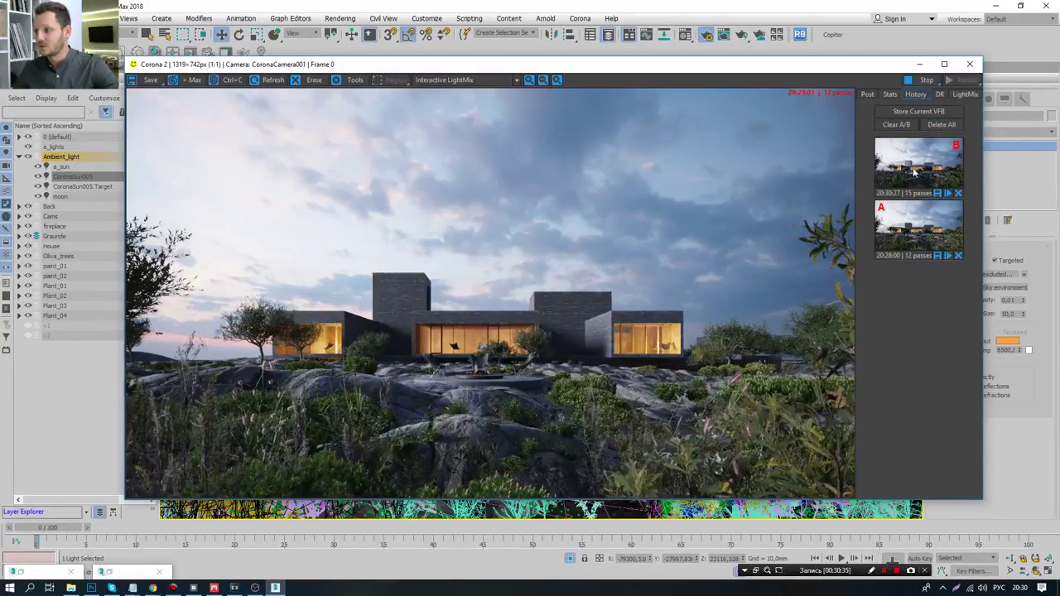
pyautogui.click(925, 167)
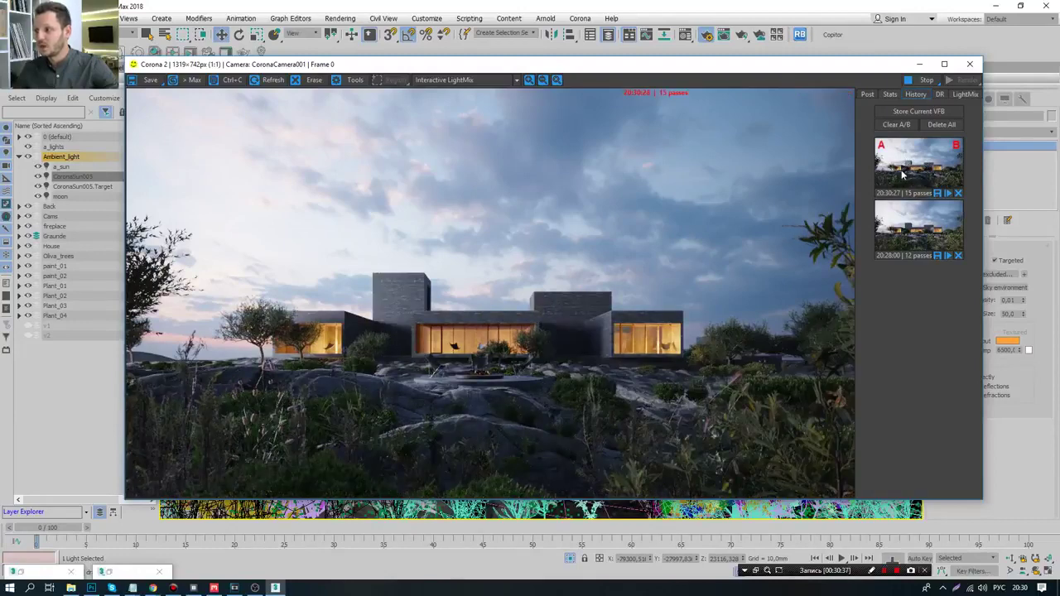
pyautogui.click(902, 174)
pyautogui.click(901, 171)
pyautogui.rightClick(925, 170)
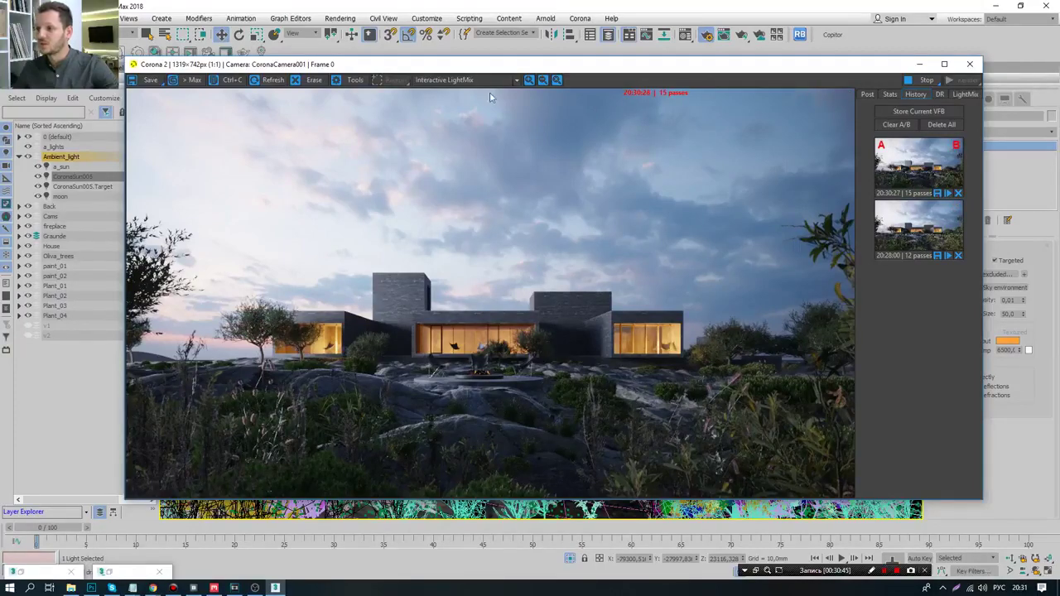
pyautogui.moveTo(453, 70); pyautogui.dragTo(476, 64)
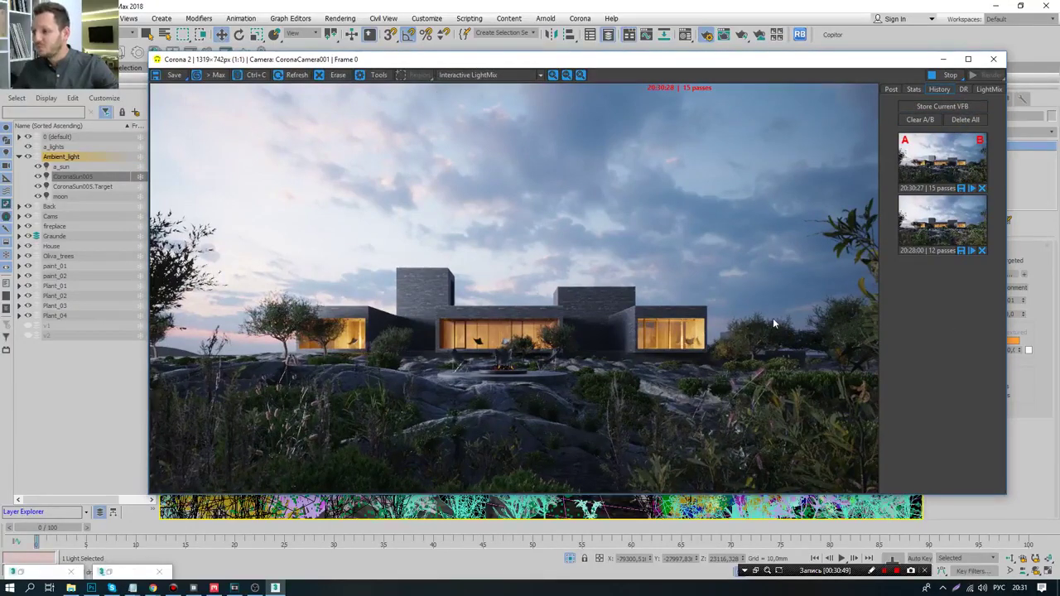
pyautogui.click(906, 142)
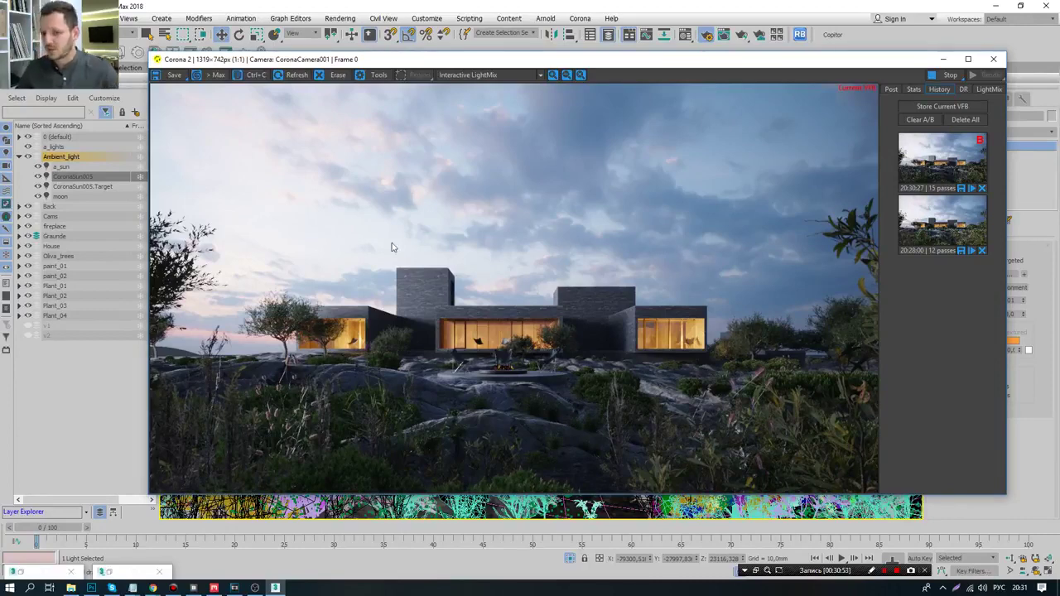
pyautogui.click(952, 222)
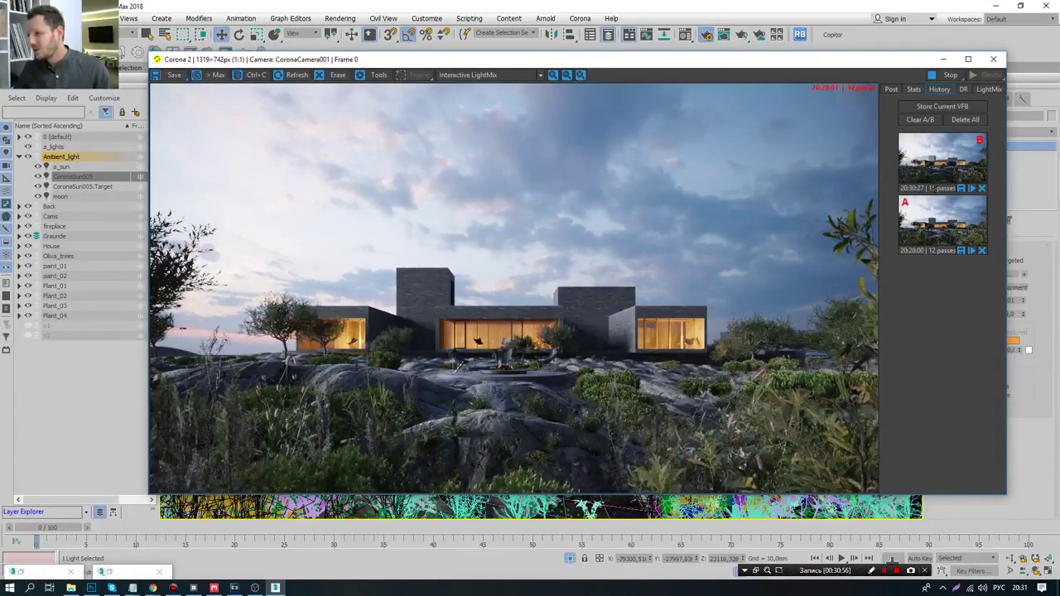
pyautogui.rightClick(918, 216)
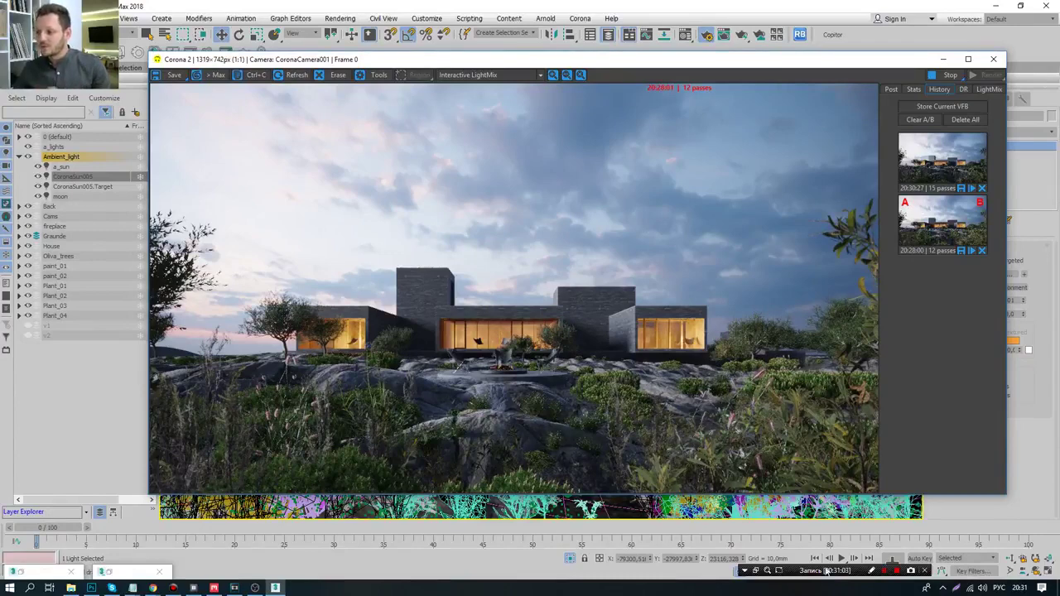
pyautogui.click(872, 570)
pyautogui.moveTo(762, 369); pyautogui.dragTo(639, 493)
pyautogui.moveTo(831, 423); pyautogui.dragTo(787, 452)
pyautogui.moveTo(873, 431); pyautogui.dragTo(836, 479)
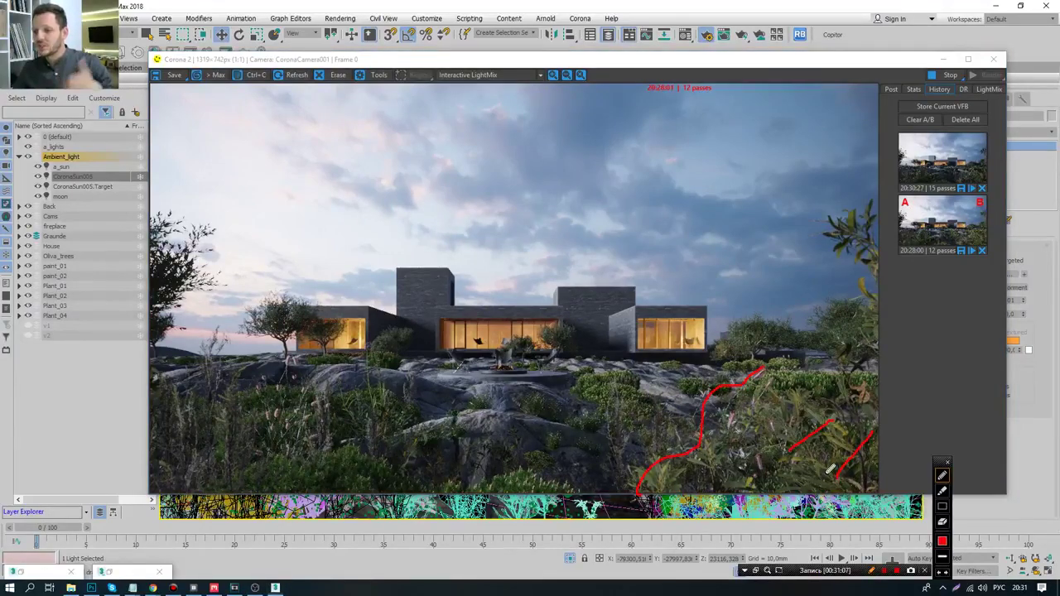
pyautogui.moveTo(279, 382); pyautogui.dragTo(184, 469)
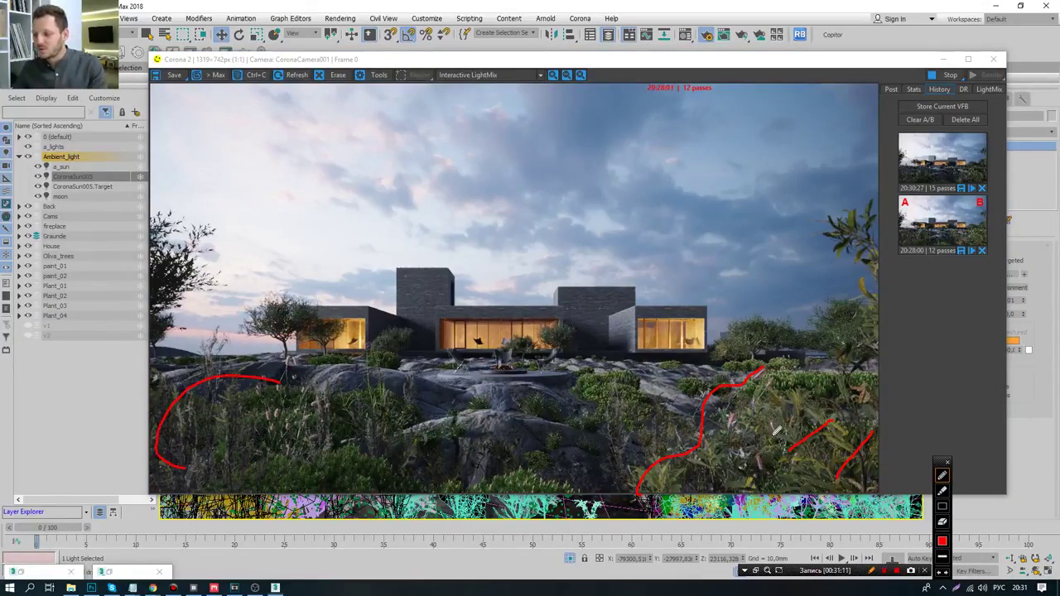
pyautogui.click(941, 521)
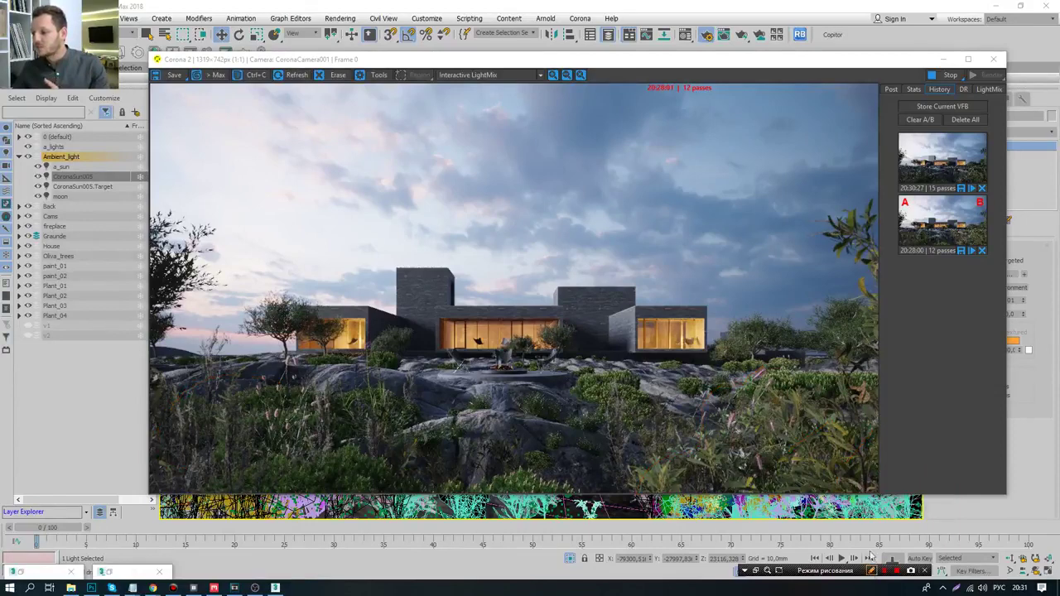
pyautogui.moveTo(875, 375); pyautogui.dragTo(625, 495)
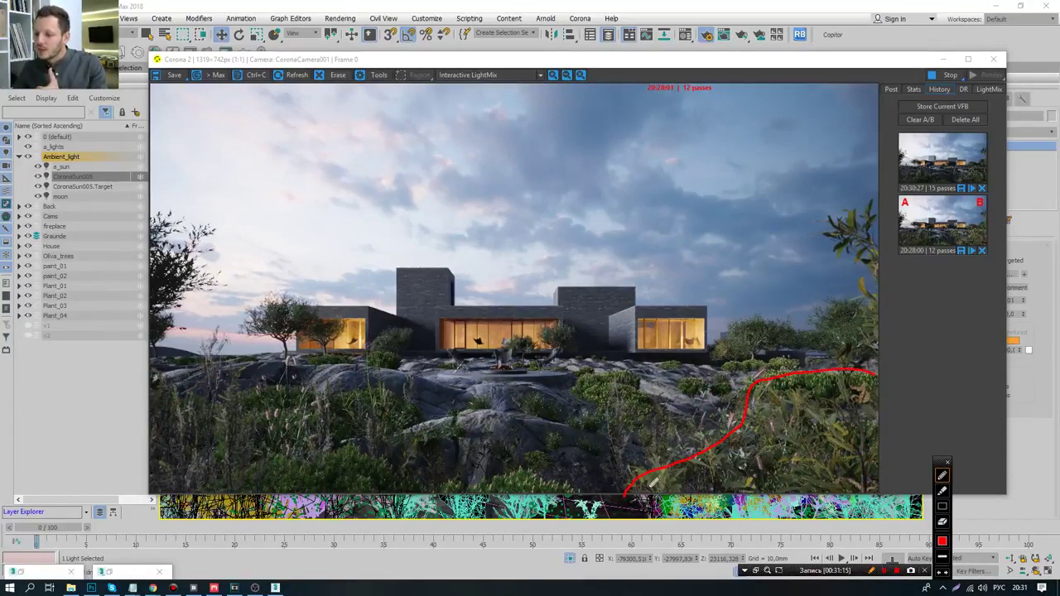
pyautogui.moveTo(177, 351); pyautogui.dragTo(292, 485)
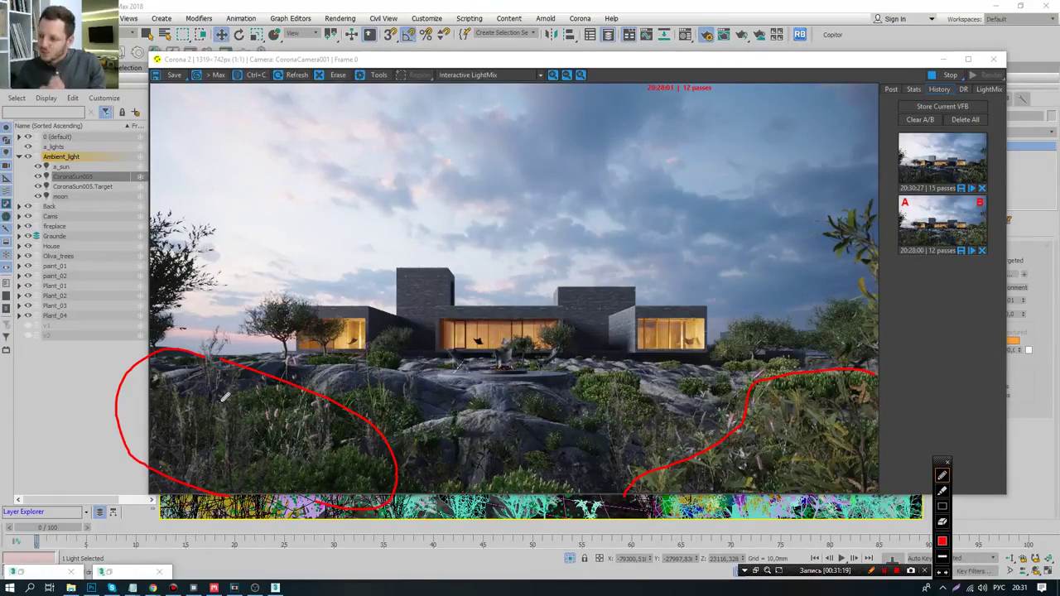
pyautogui.click(871, 570)
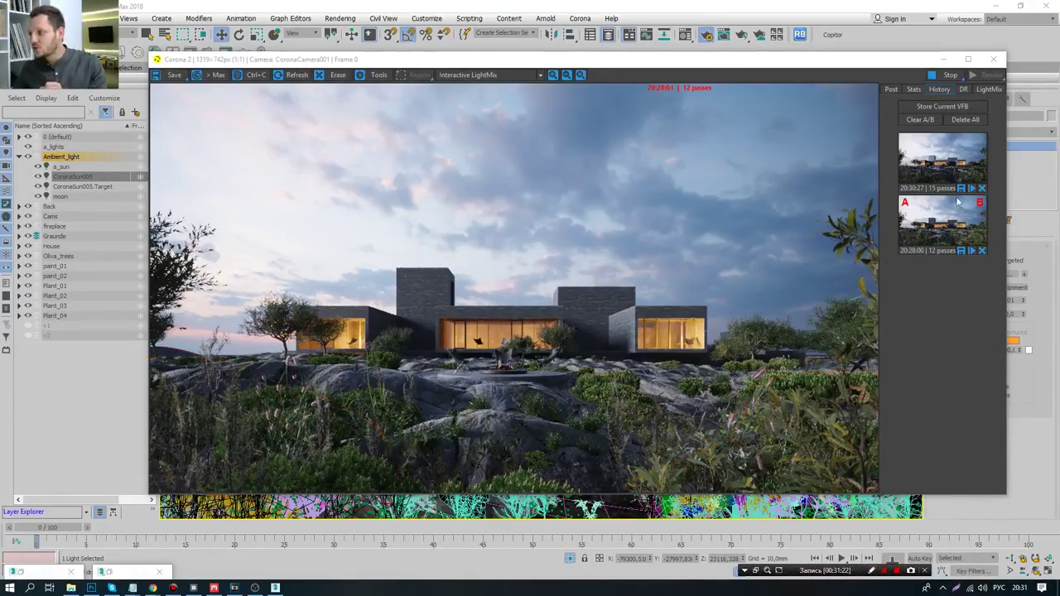
pyautogui.click(919, 221)
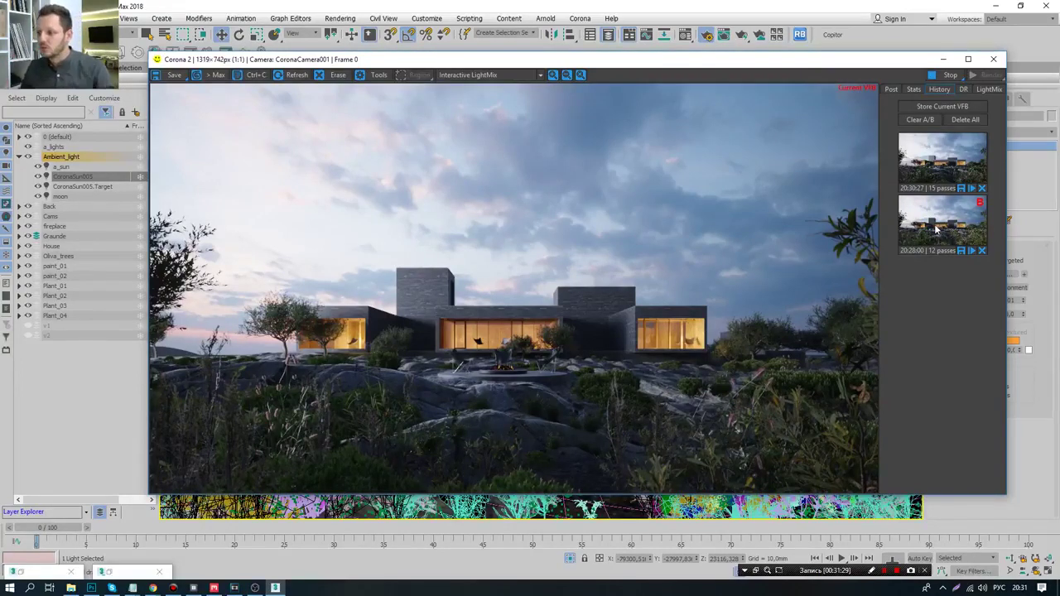
pyautogui.click(871, 570)
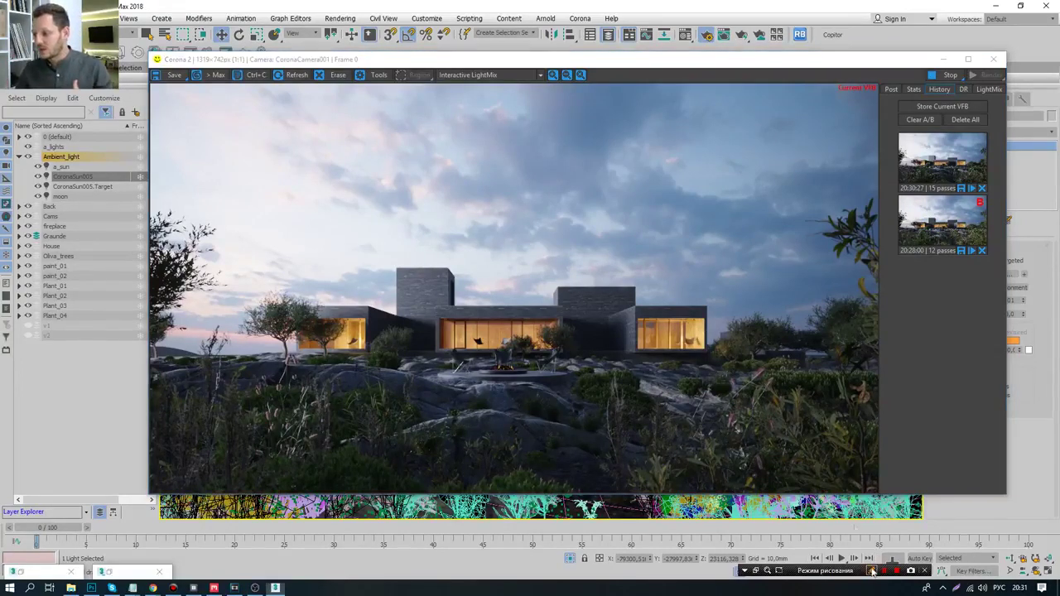
pyautogui.moveTo(849, 342)
pyautogui.mouseDown()
pyautogui.moveTo(721, 402)
pyautogui.moveTo(659, 490)
pyautogui.mouseUp()
pyautogui.moveTo(884, 348); pyautogui.dragTo(801, 505)
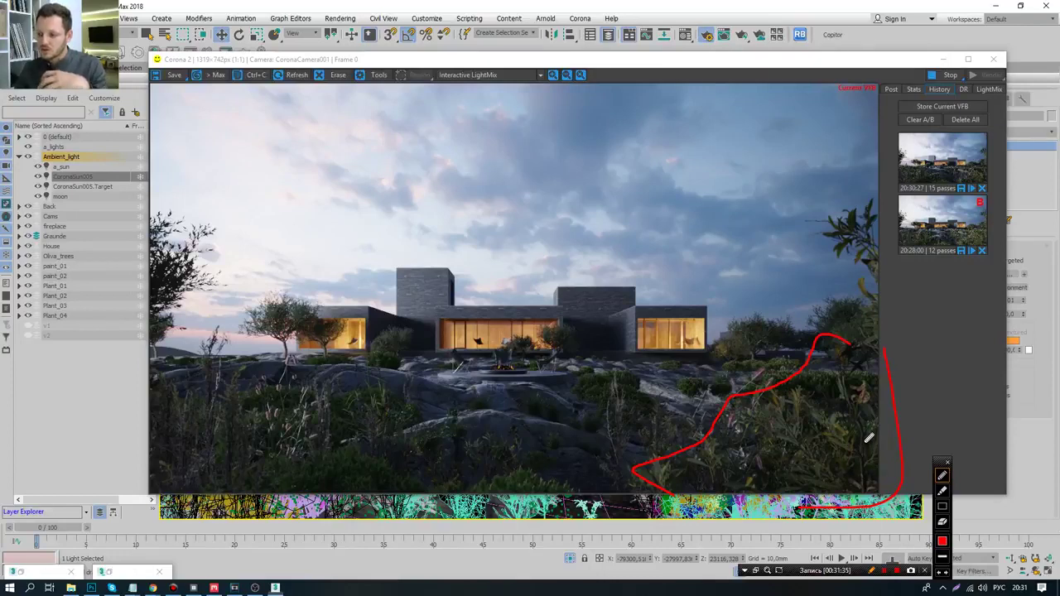
pyautogui.moveTo(159, 354)
pyautogui.mouseDown()
pyautogui.moveTo(519, 479)
pyautogui.moveTo(150, 499)
pyautogui.moveTo(154, 487)
pyautogui.mouseUp()
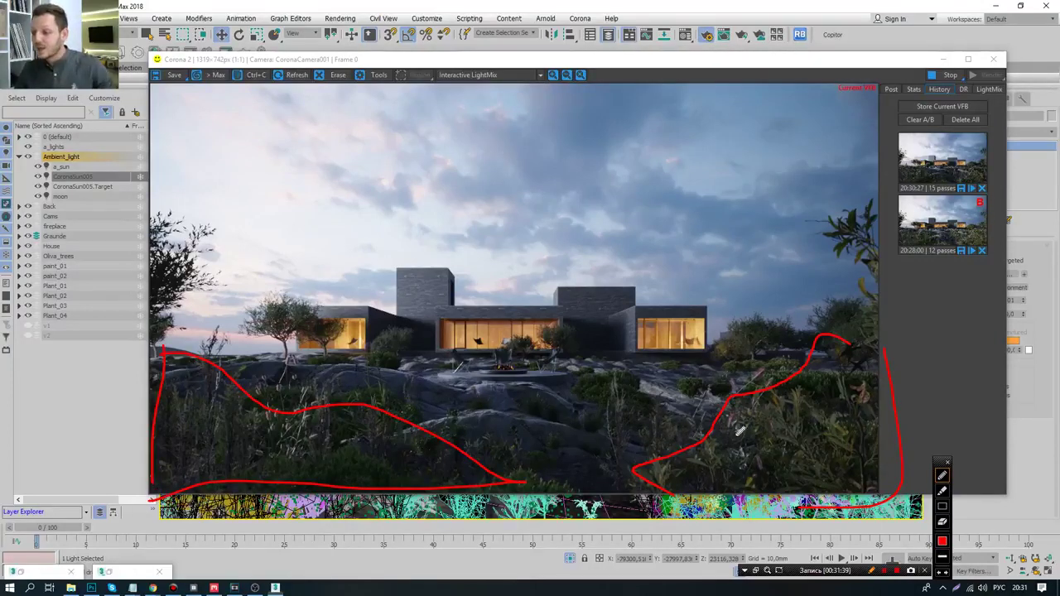
pyautogui.moveTo(871, 409); pyautogui.dragTo(737, 473)
pyautogui.moveTo(853, 385); pyautogui.dragTo(732, 469)
pyautogui.moveTo(828, 428); pyautogui.dragTo(671, 434)
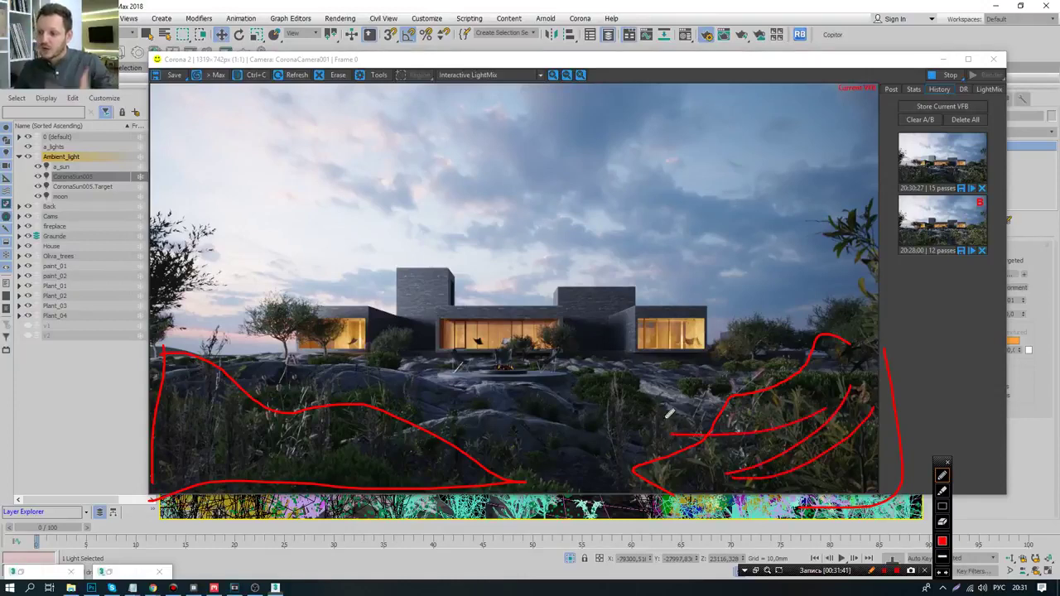
pyautogui.moveTo(630, 495); pyautogui.dragTo(520, 364)
pyautogui.moveTo(294, 435); pyautogui.dragTo(463, 364)
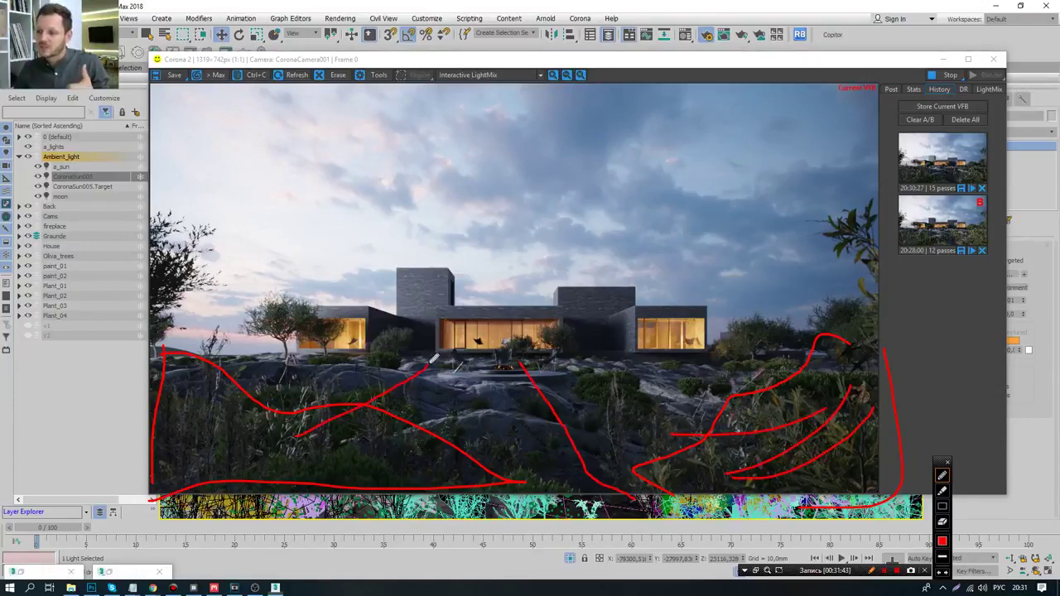
pyautogui.moveTo(530, 348); pyautogui.dragTo(487, 405)
pyautogui.moveTo(530, 376); pyautogui.dragTo(578, 386)
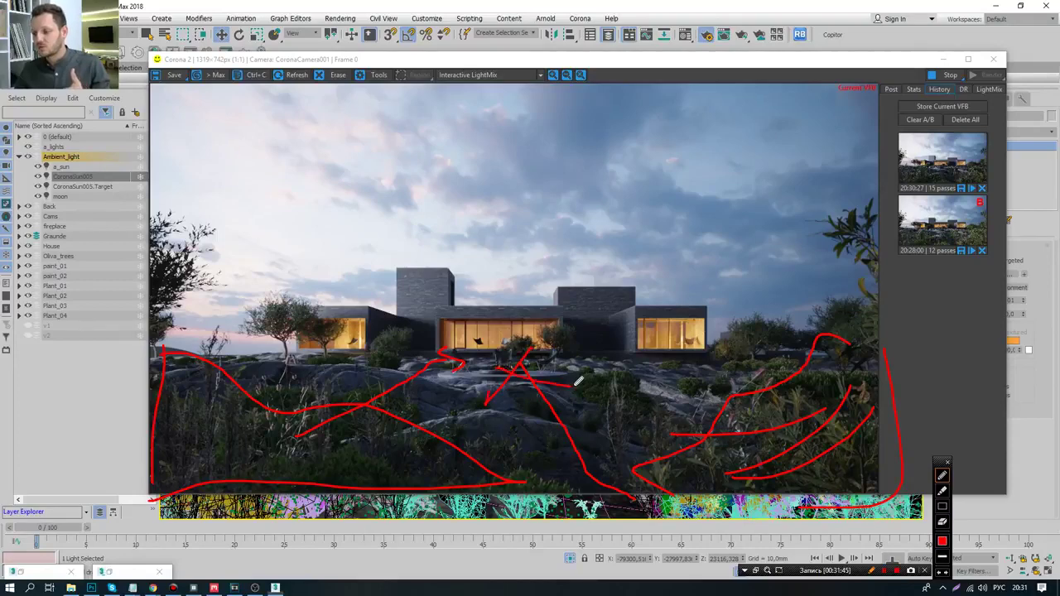
pyautogui.moveTo(576, 262)
pyautogui.mouseDown()
pyautogui.moveTo(348, 339)
pyautogui.moveTo(578, 240)
pyautogui.mouseUp()
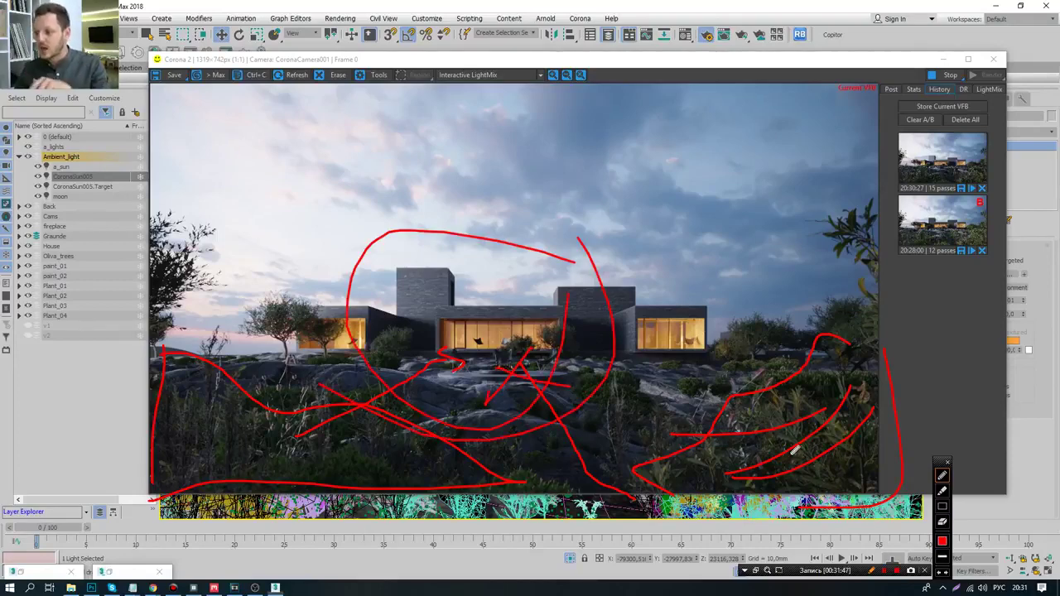
pyautogui.click(871, 571)
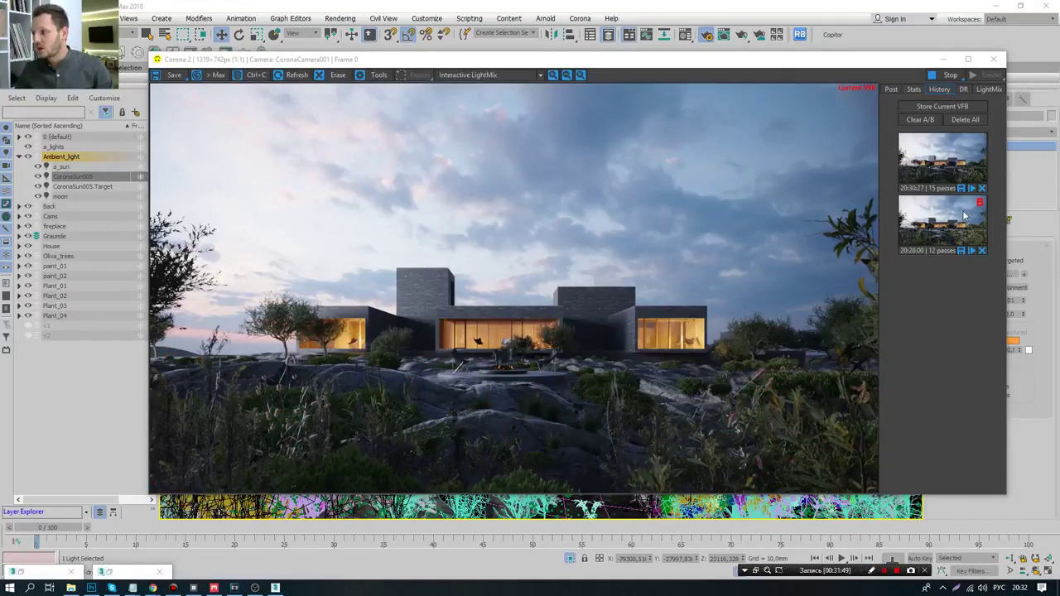
pyautogui.click(940, 156)
pyautogui.click(946, 168)
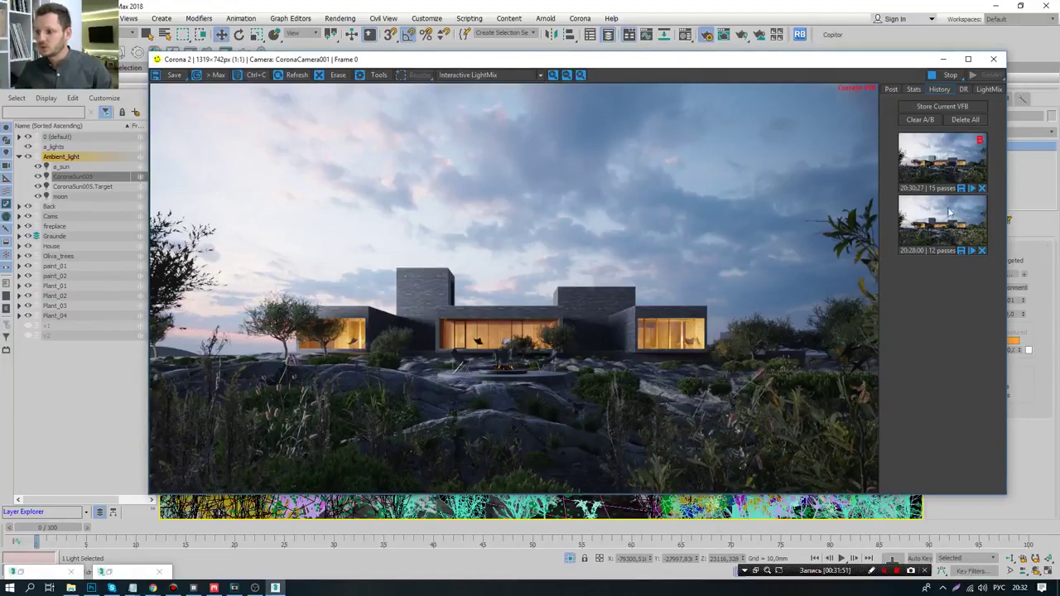
# - Mark the 12-pass snapshot as A, open the LightMix list, and enable CoronaSun005 there
pyautogui.click(948, 232)
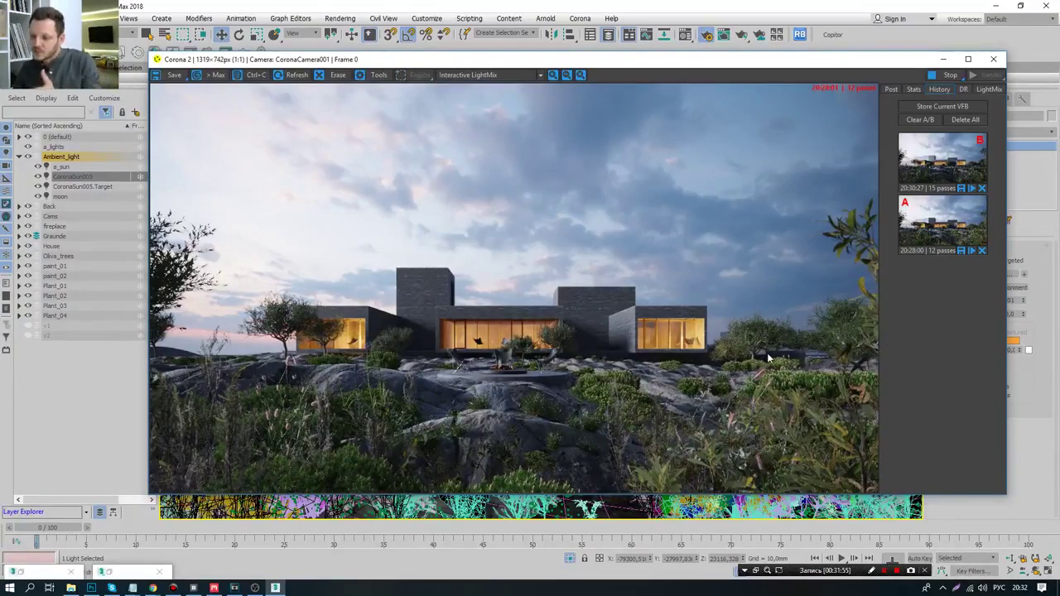
pyautogui.click(891, 89)
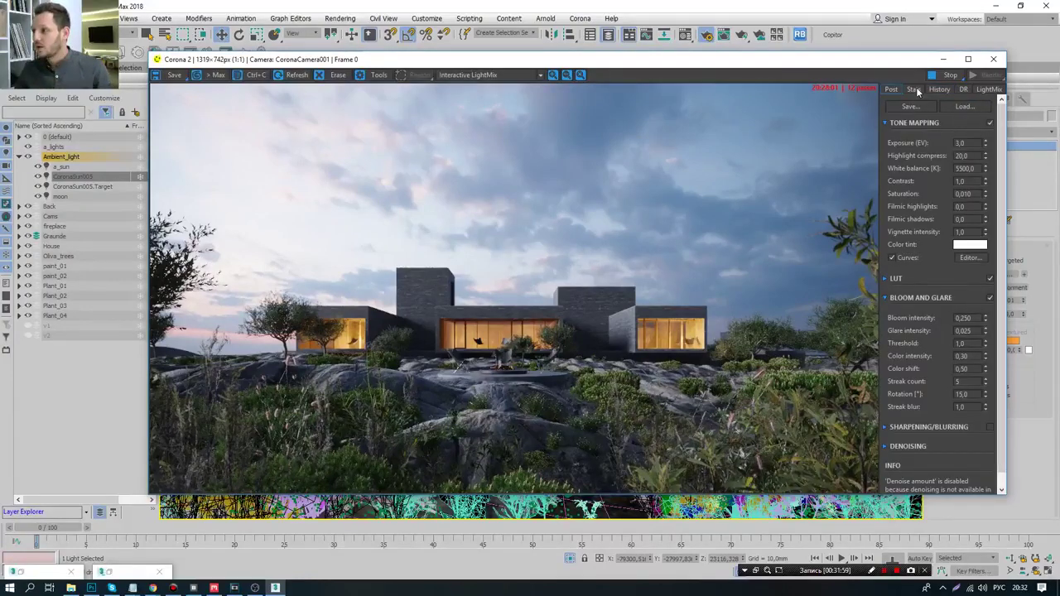
pyautogui.click(915, 89)
pyautogui.click(943, 89)
pyautogui.click(983, 89)
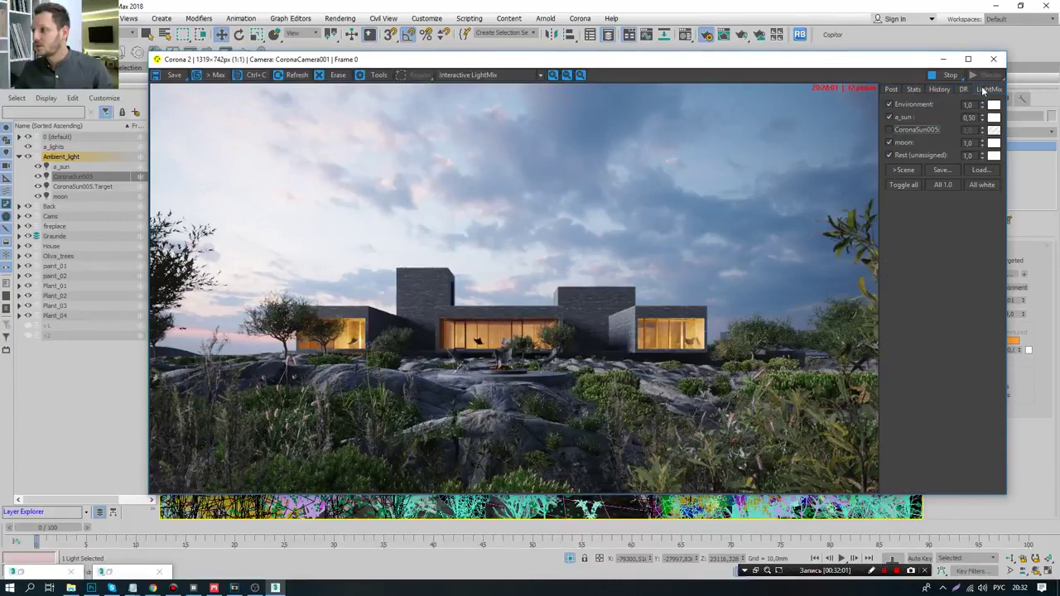
pyautogui.click(889, 130)
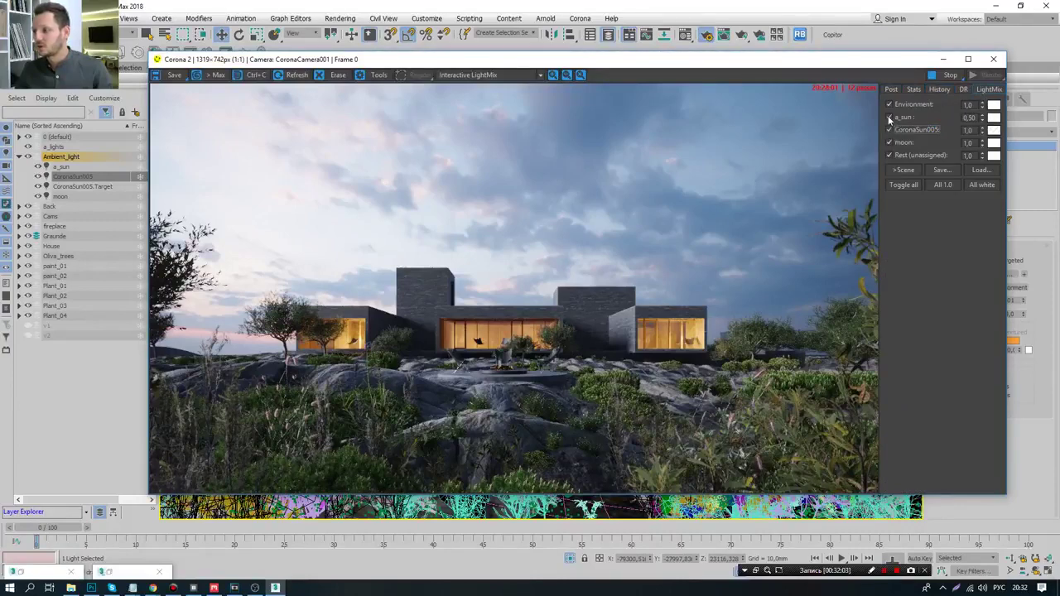
# - Stop the interactive render, re-enable a_sun in LightMix, and open the render-start options
pyautogui.click(889, 116)
pyautogui.click(890, 130)
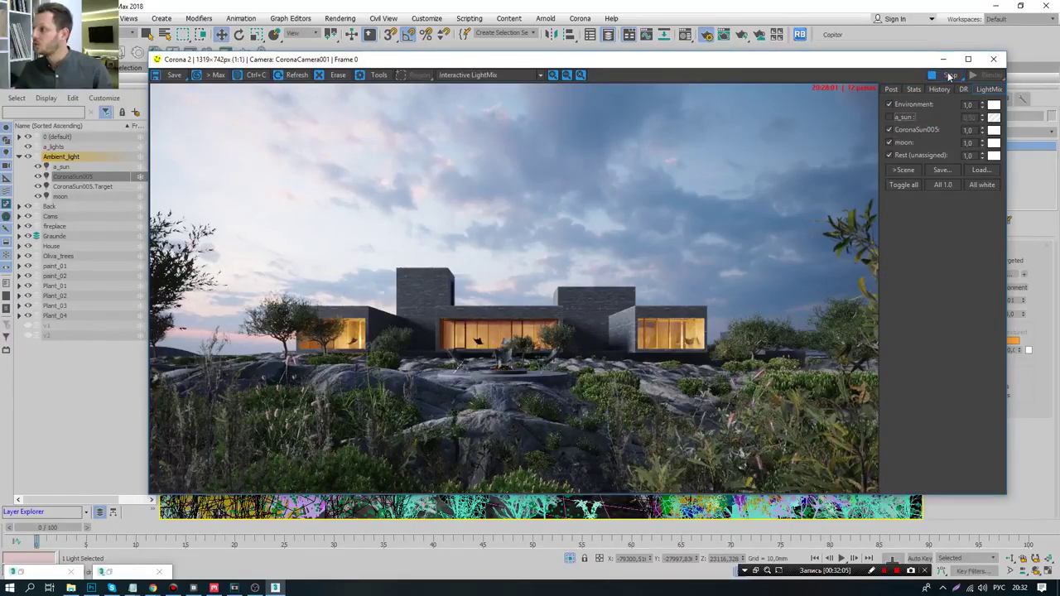
pyautogui.click(949, 75)
pyautogui.click(890, 117)
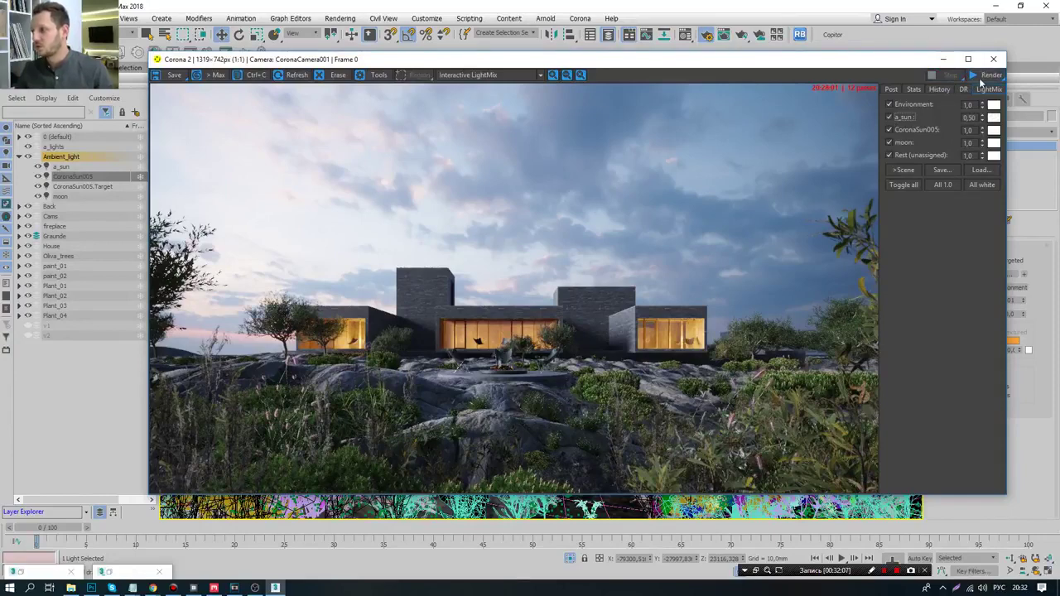
pyautogui.click(981, 77)
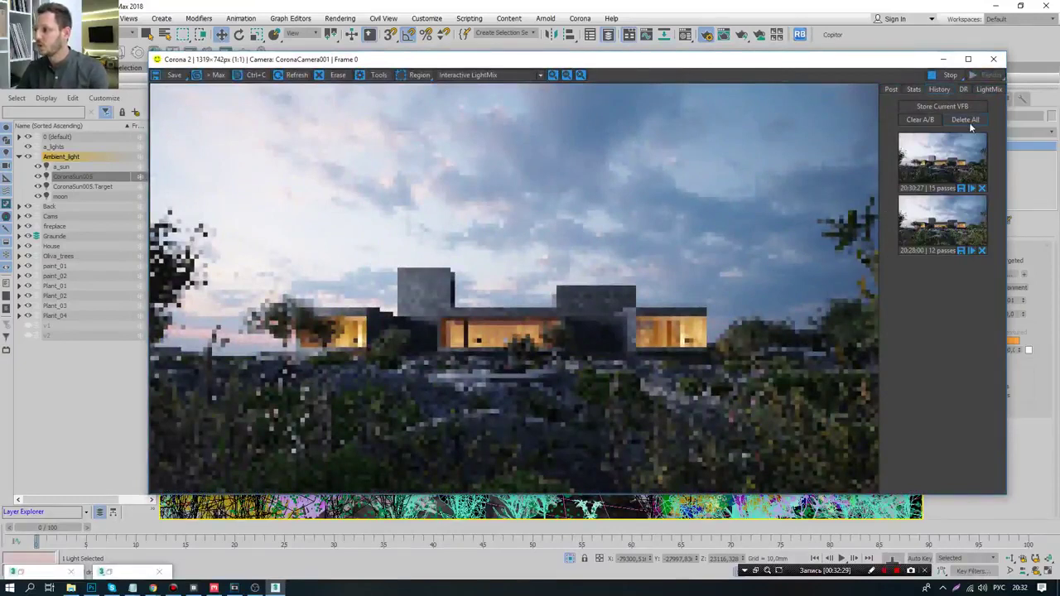
# - Delete all stored VFB history images and set the Post tone-mapping exposure to 4.0
pyautogui.click(962, 295)
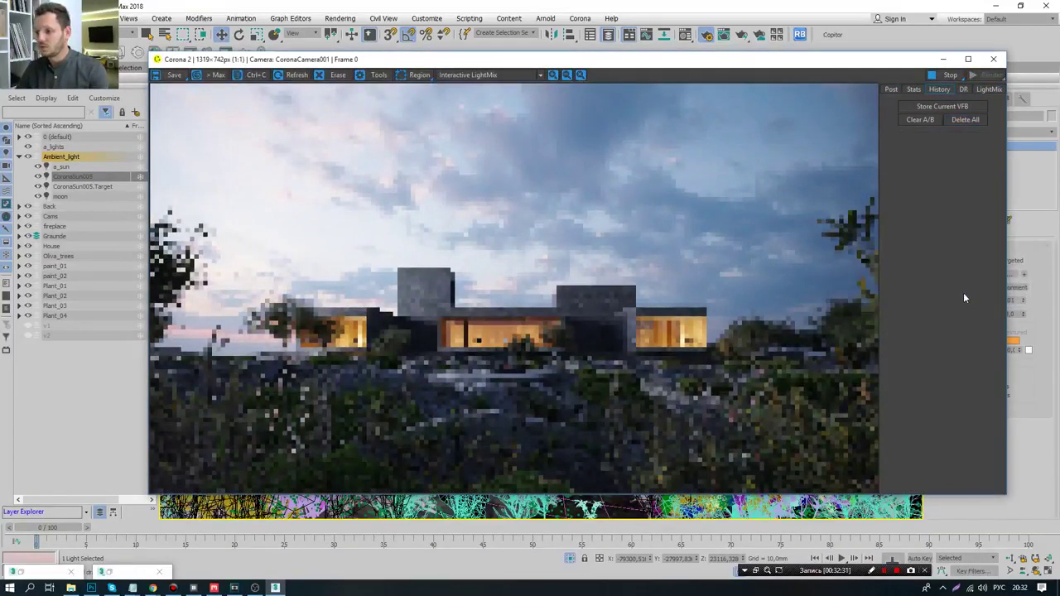
pyautogui.click(911, 89)
pyautogui.click(891, 90)
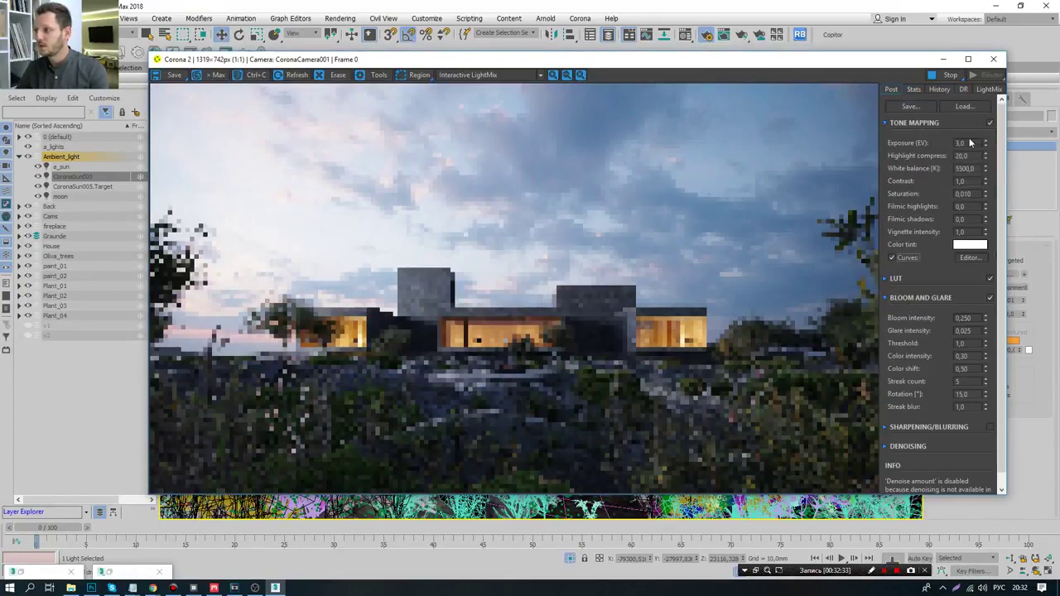
pyautogui.write('3,5')
pyautogui.press('Return')
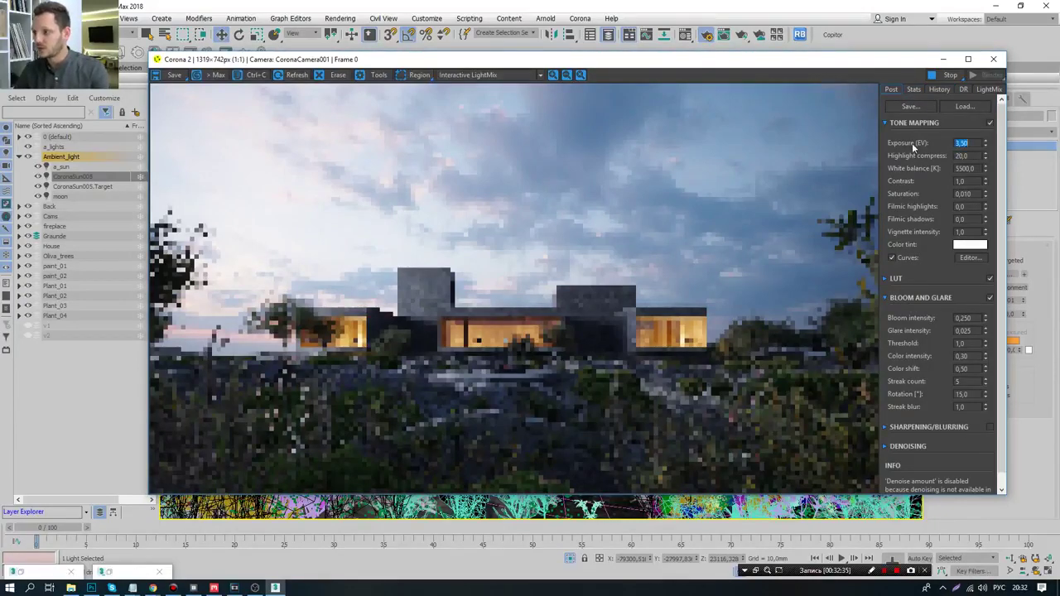
pyautogui.write('4')
pyautogui.press('Return')
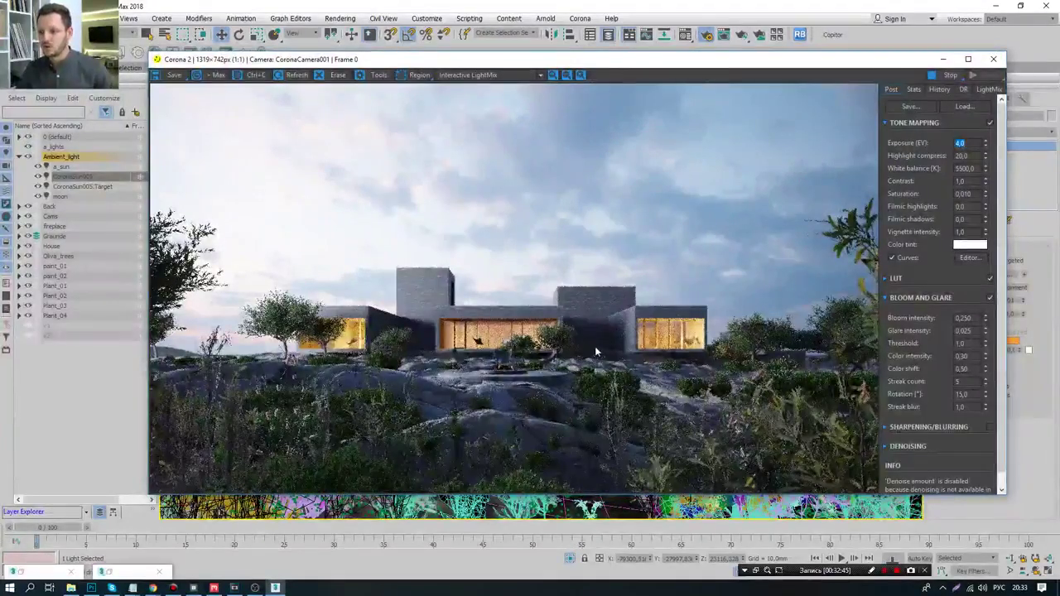
pyautogui.click(909, 90)
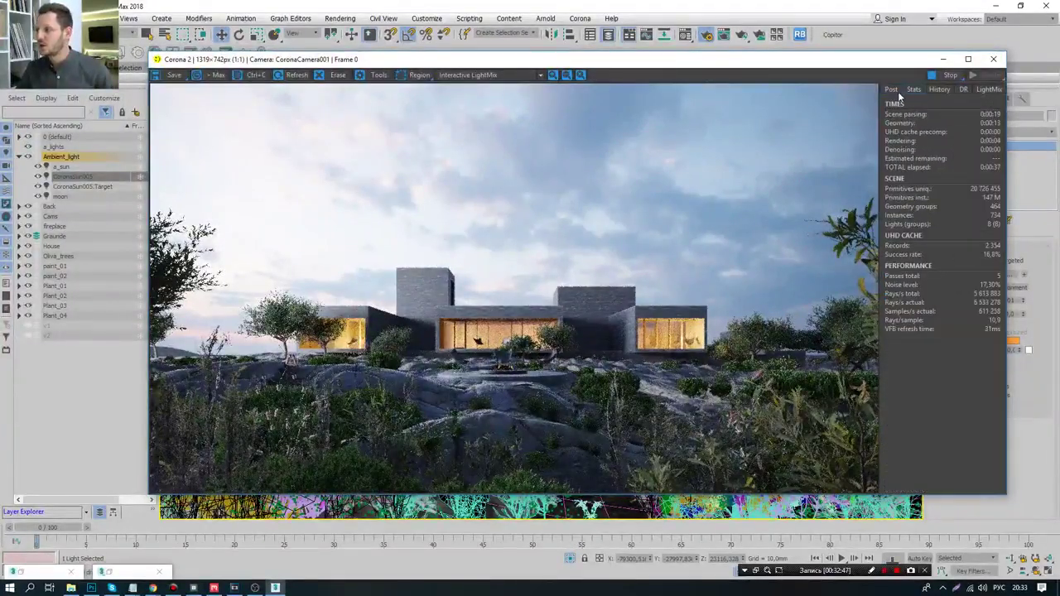
# - Turn a_sun off in the LightMix and select the a_sun light in the Top viewport
pyautogui.click(993, 91)
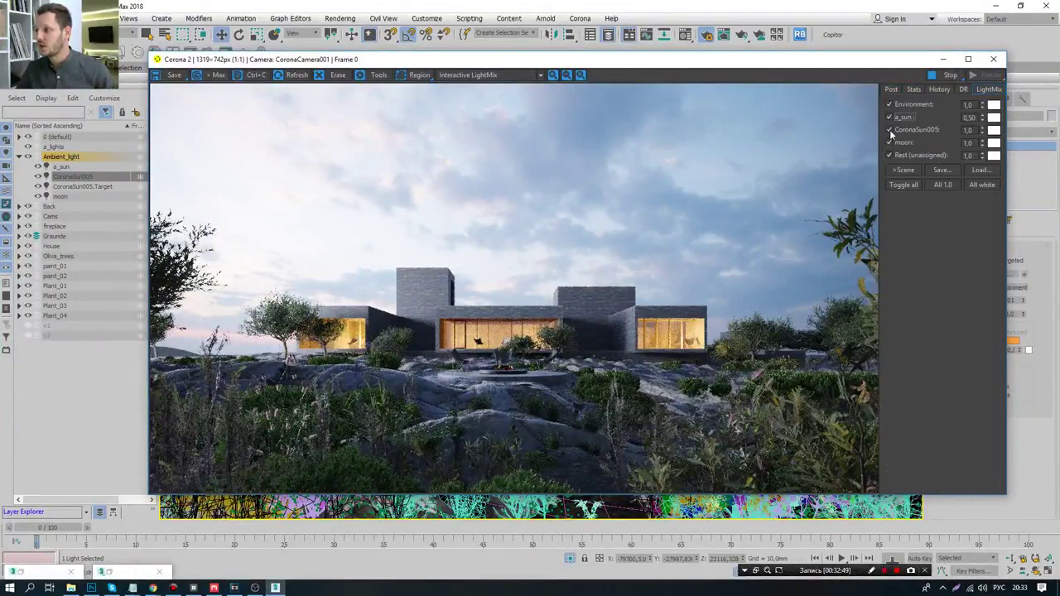
pyautogui.click(888, 117)
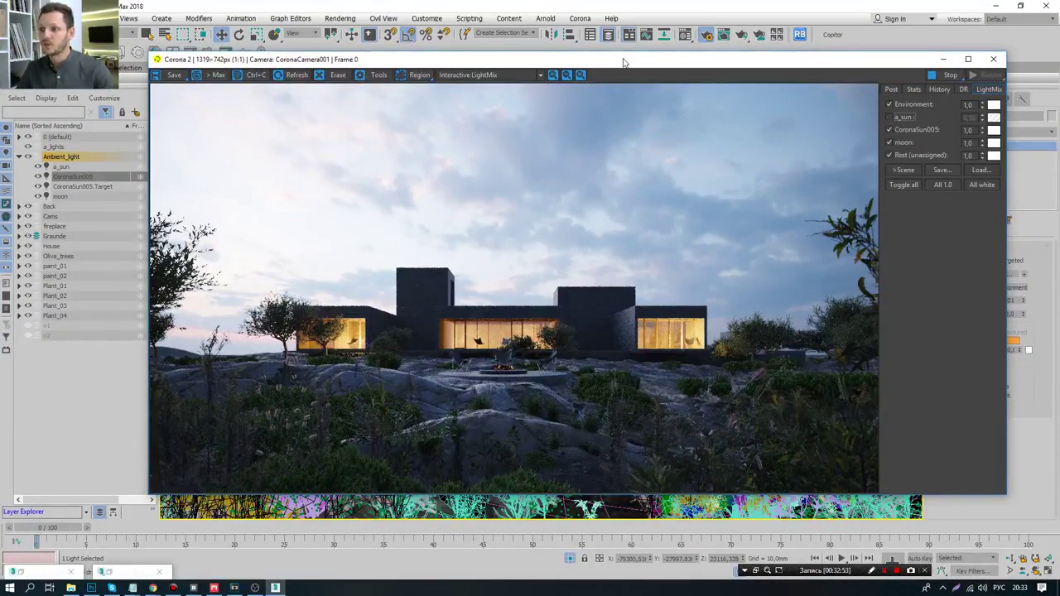
pyautogui.moveTo(625, 62); pyautogui.dragTo(796, 88)
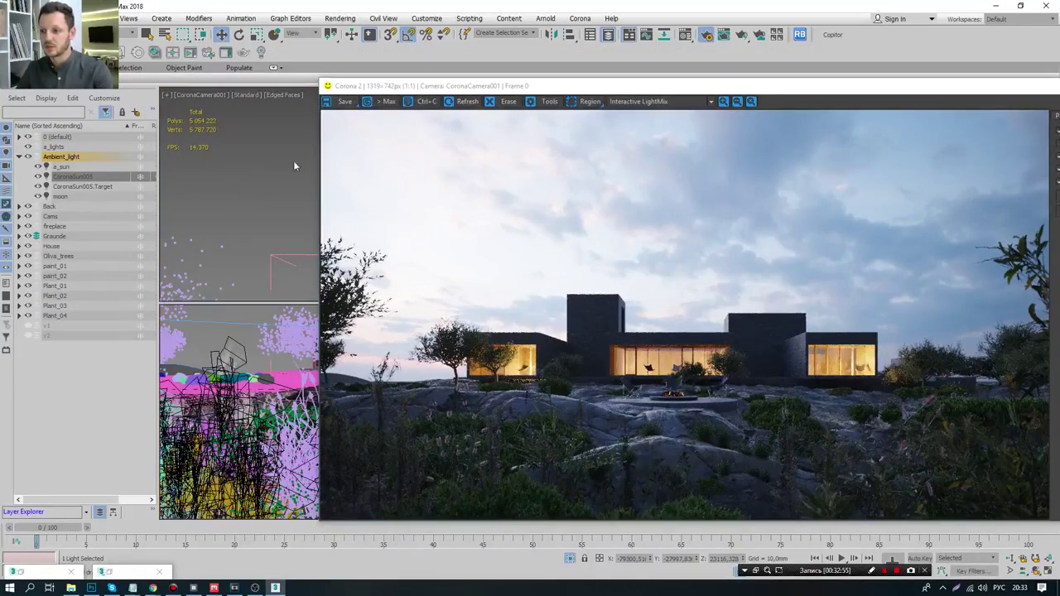
pyautogui.hotkey('alt', 'w')
pyautogui.press('q')
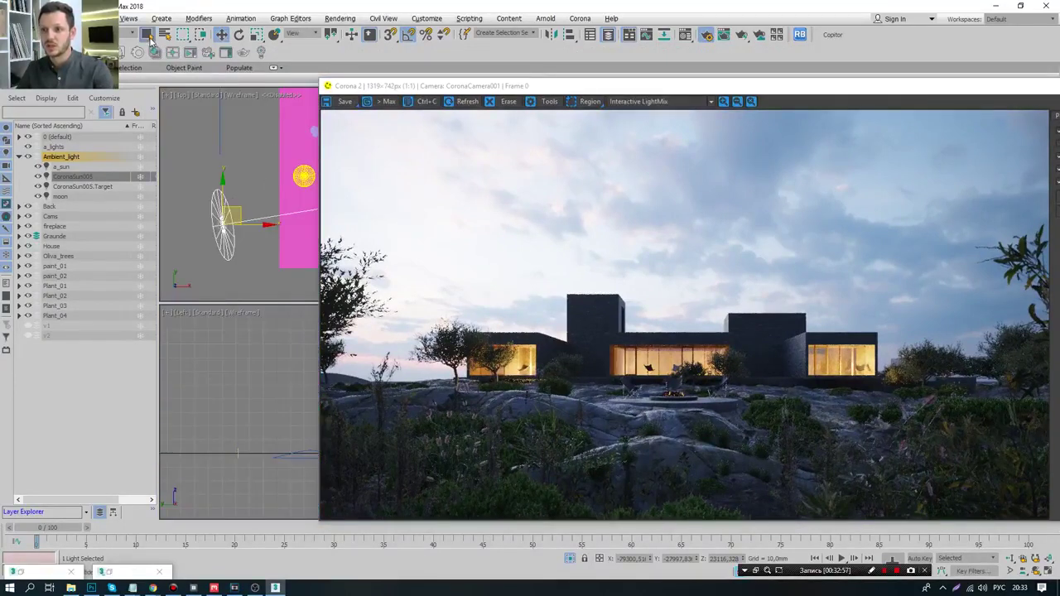
pyautogui.click(299, 174)
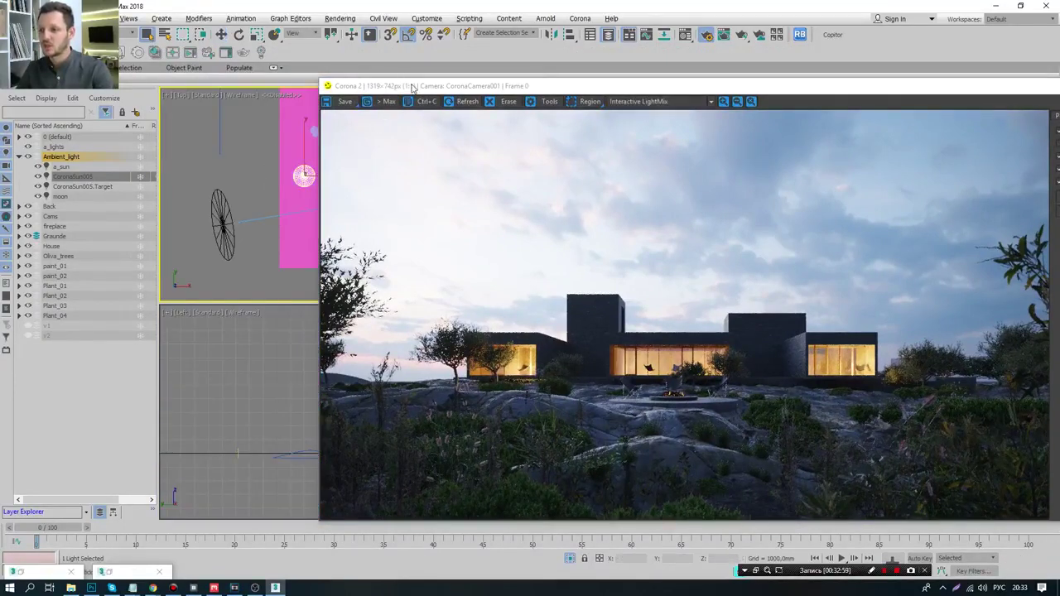
# - Inspect a_sun's 20.0 intensity value, then re-enable a_sun in the light mix
pyautogui.moveTo(378, 88); pyautogui.dragTo(128, 82)
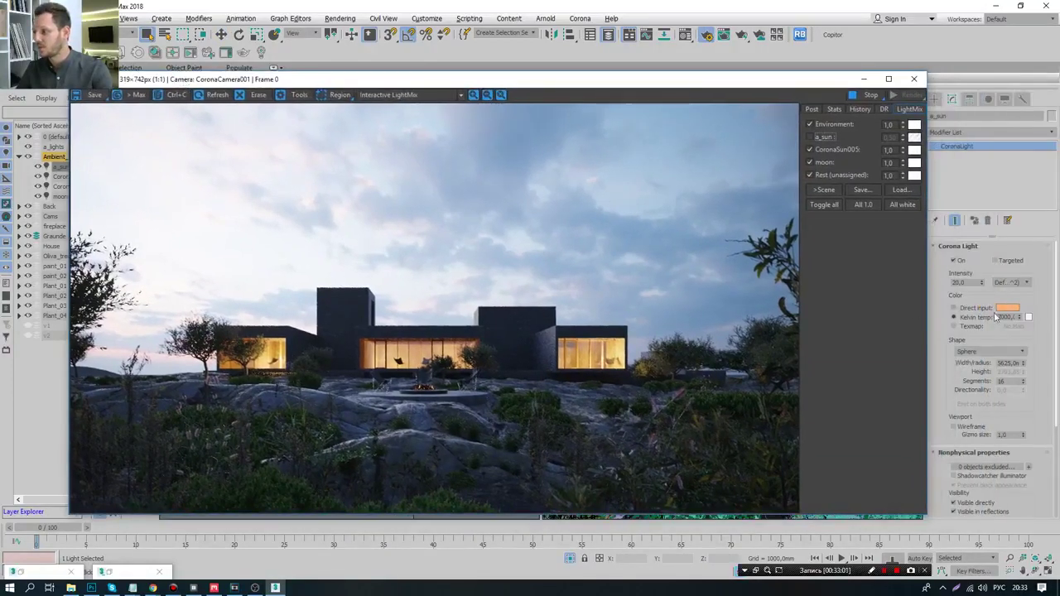
pyautogui.write('7000')
pyautogui.click(966, 283)
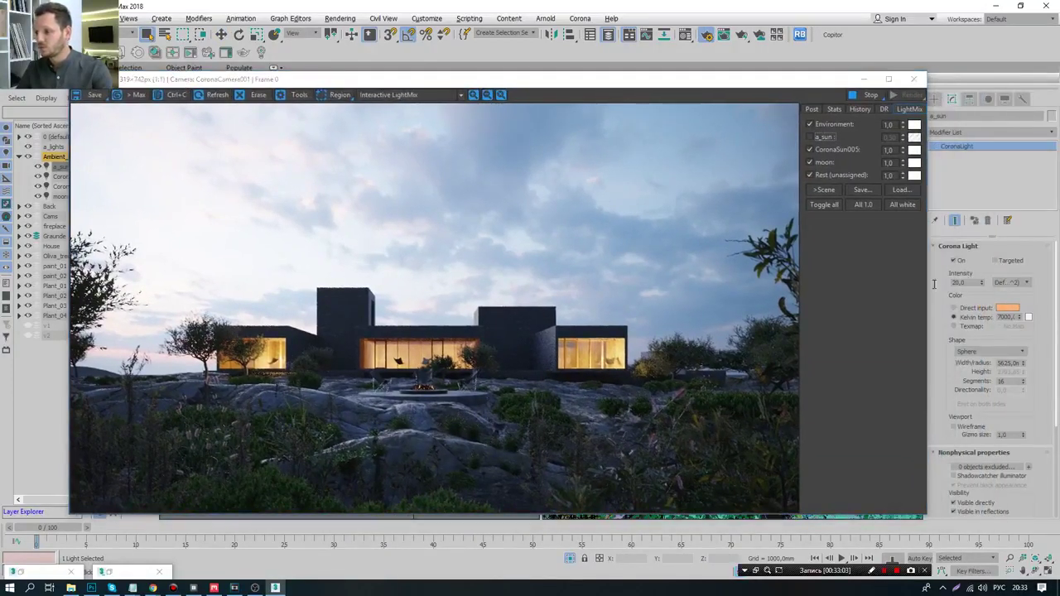
pyautogui.doubleClick(965, 283)
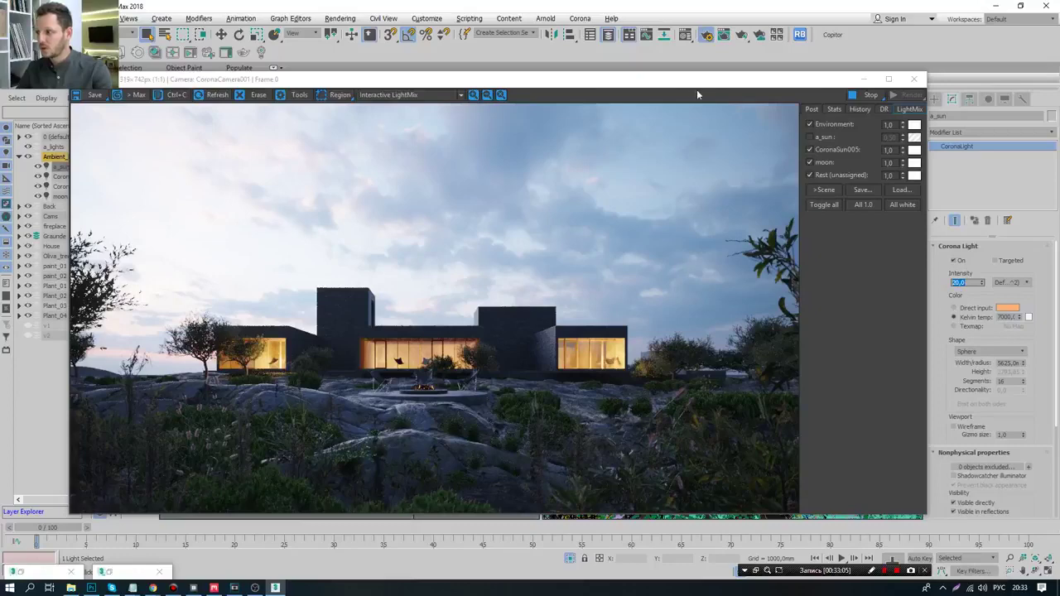
pyautogui.click(812, 141)
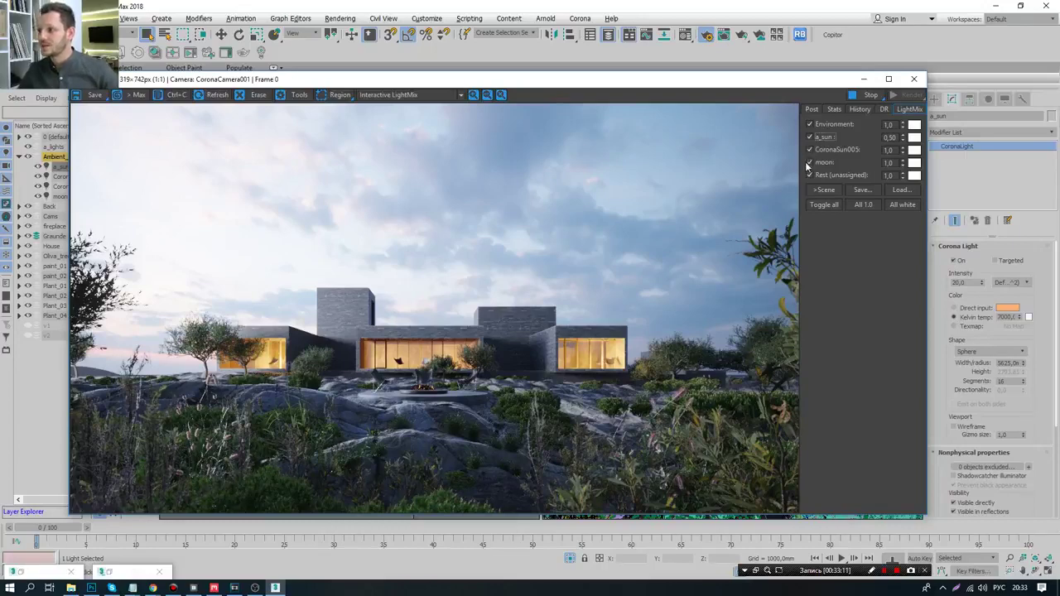
pyautogui.moveTo(602, 86); pyautogui.dragTo(625, 78)
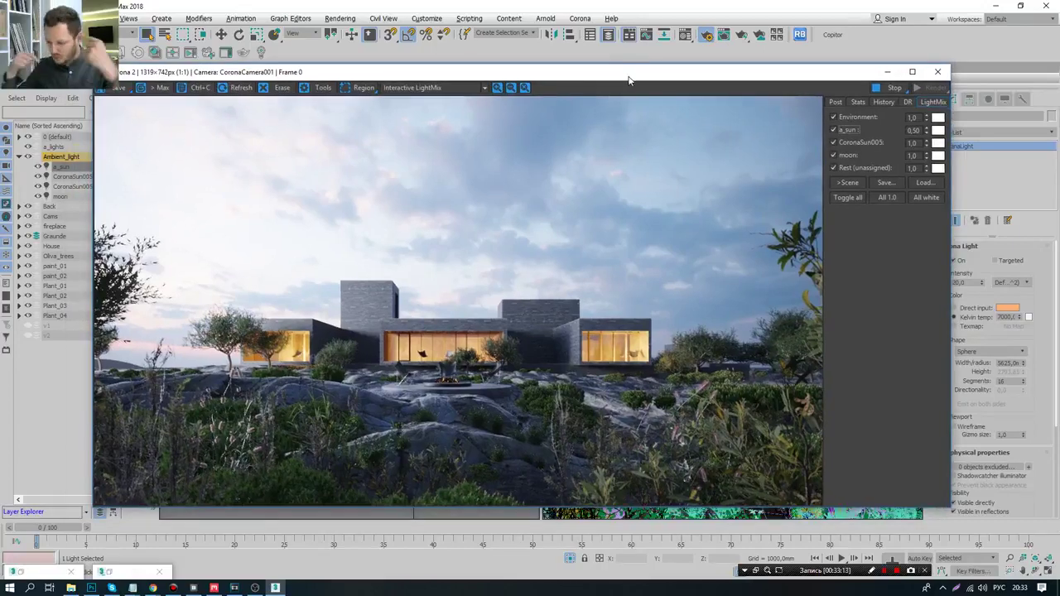
# - Exclude CoronaSun005 from the light mix and toggle a_sun to compare the render
pyautogui.click(834, 143)
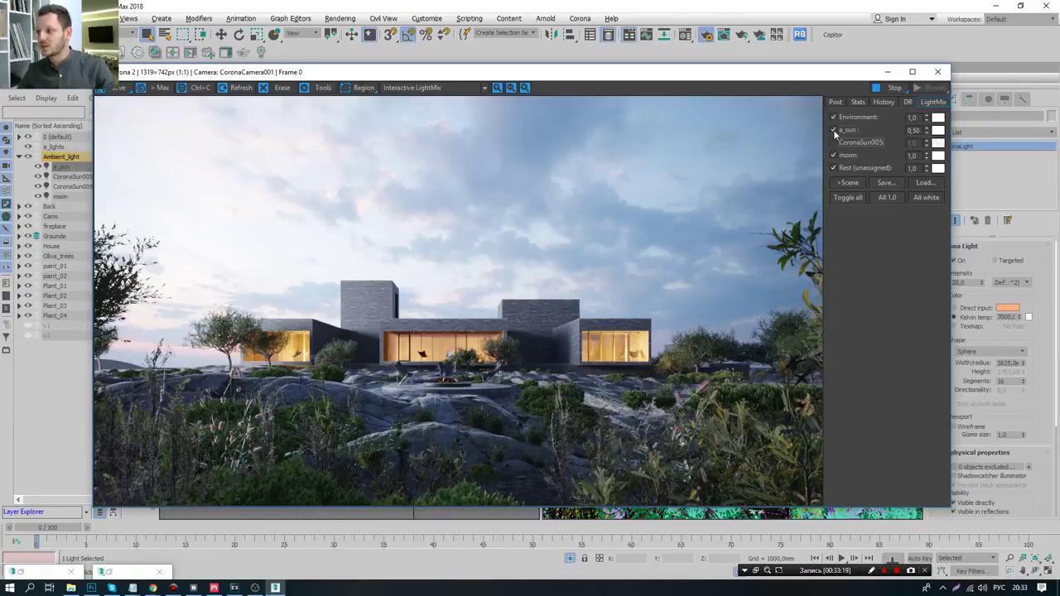
pyautogui.click(834, 131)
pyautogui.click(834, 131)
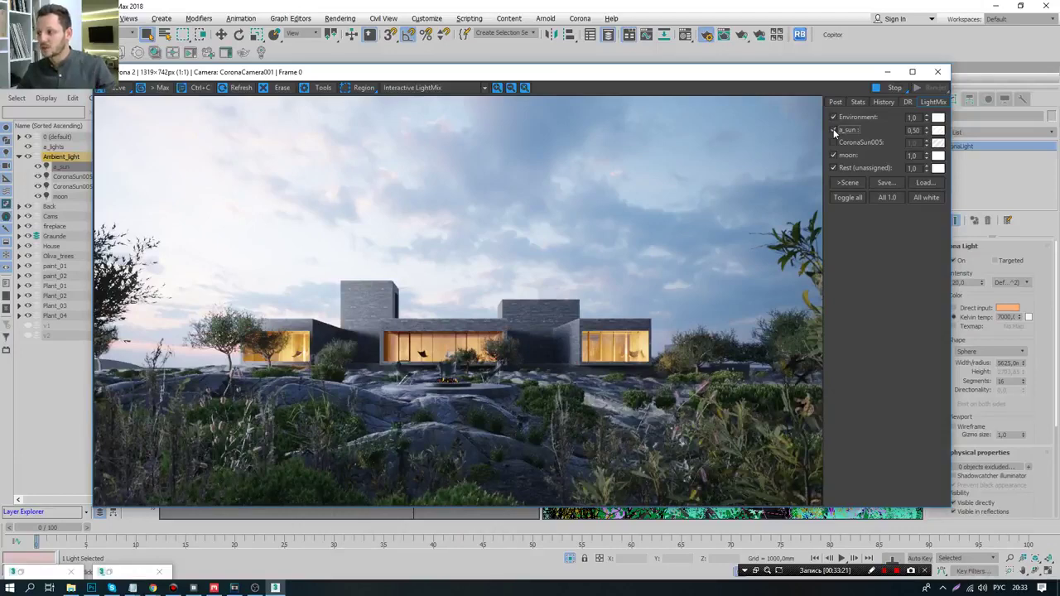
# - Switch the a_sun light off in the scene with its On checkbox
pyautogui.moveTo(650, 86); pyautogui.dragTo(903, 97)
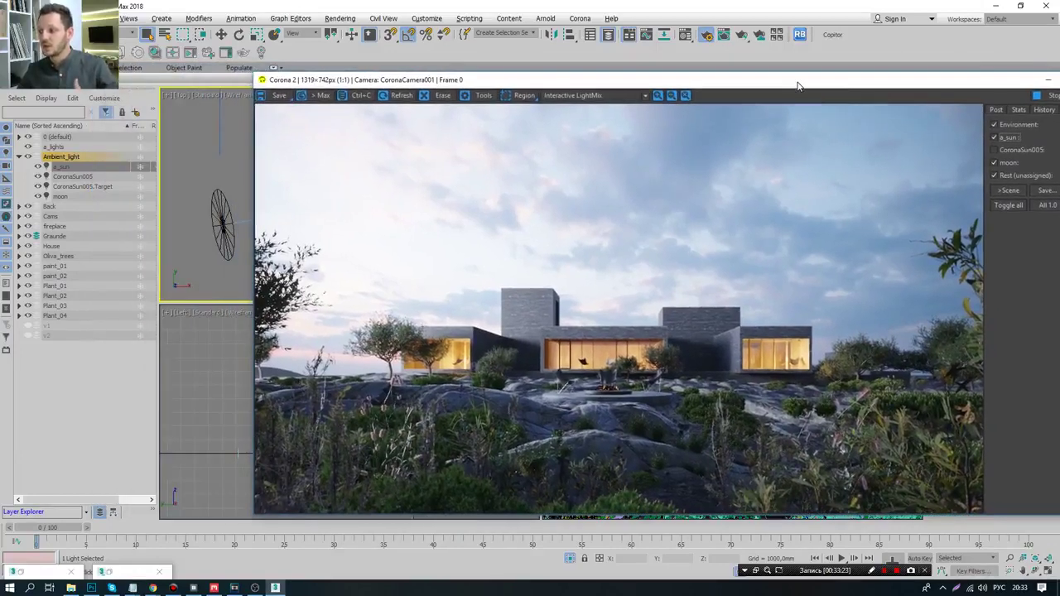
pyautogui.scroll(-3, 245, 164)
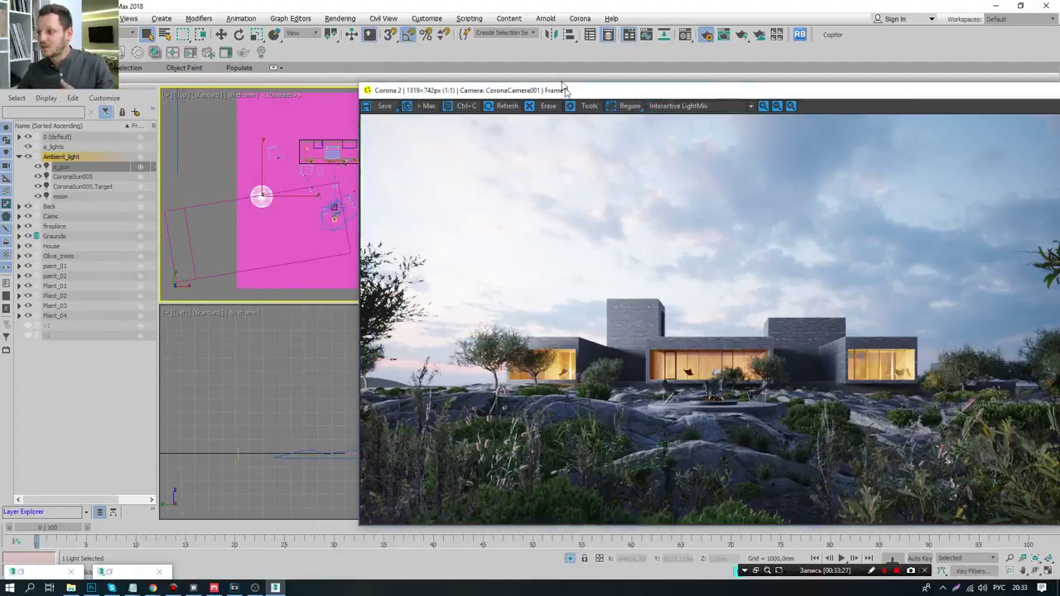
pyautogui.moveTo(577, 87); pyautogui.dragTo(477, 68)
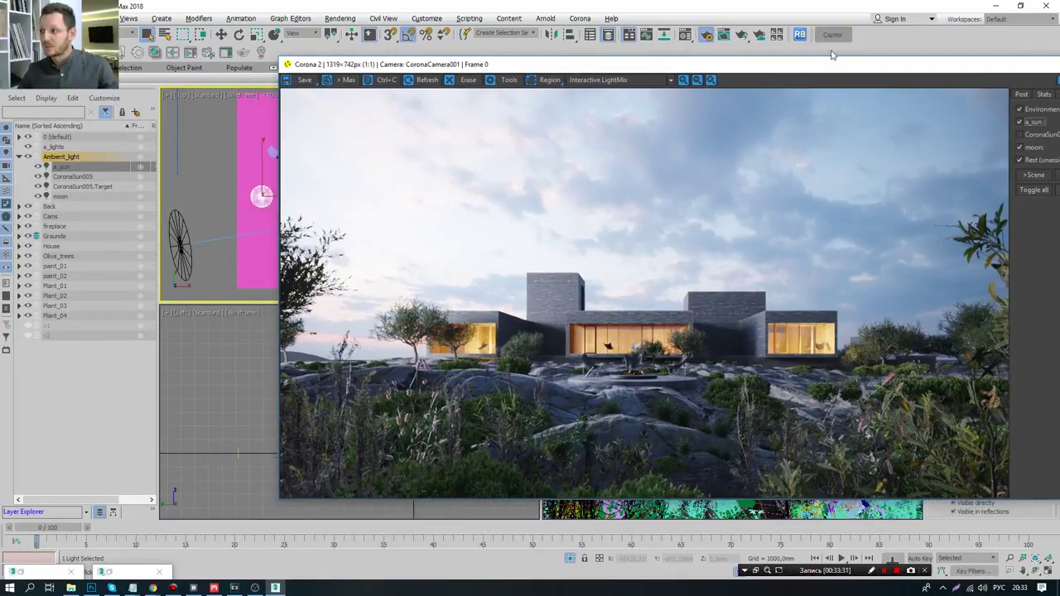
pyautogui.moveTo(810, 66); pyautogui.dragTo(509, 56)
pyautogui.click(957, 261)
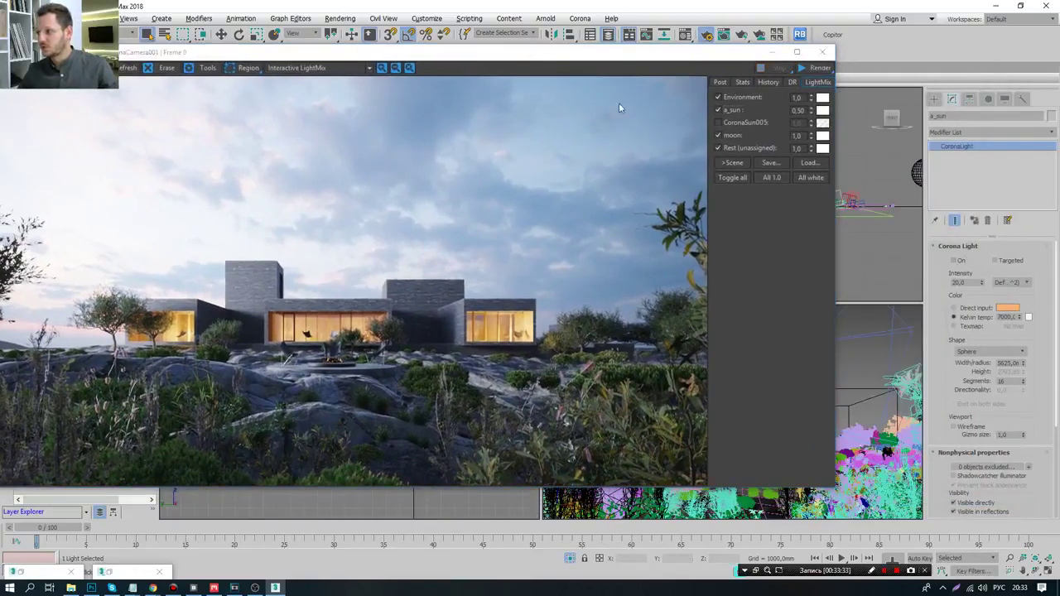
pyautogui.moveTo(699, 64); pyautogui.dragTo(940, 73)
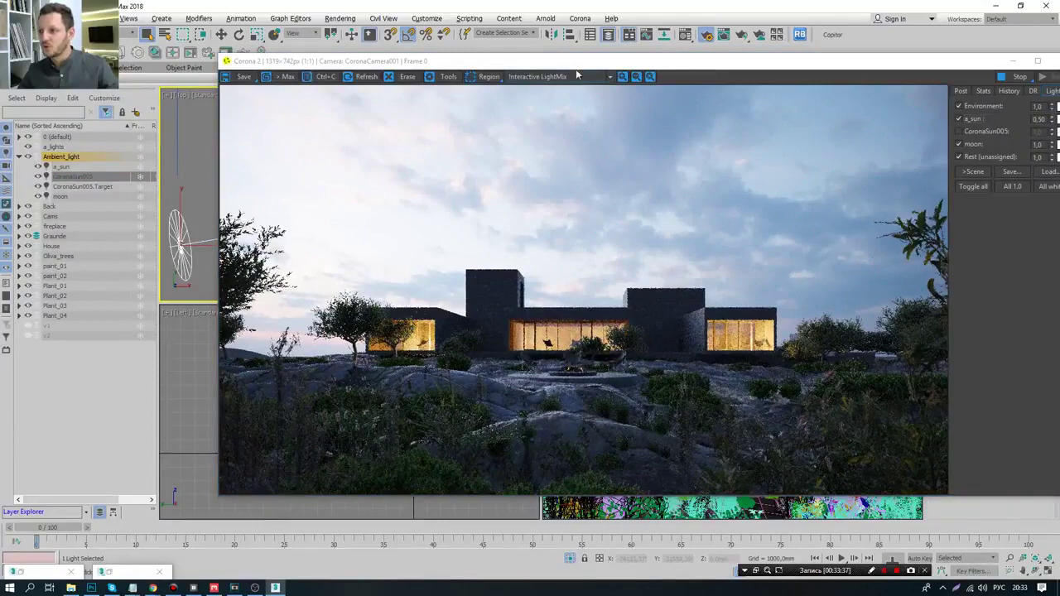
pyautogui.moveTo(587, 66); pyautogui.dragTo(374, 57)
# - Re-enable the CoronaSun005 sun and store the current VFB as a history snapshot
pyautogui.click(957, 262)
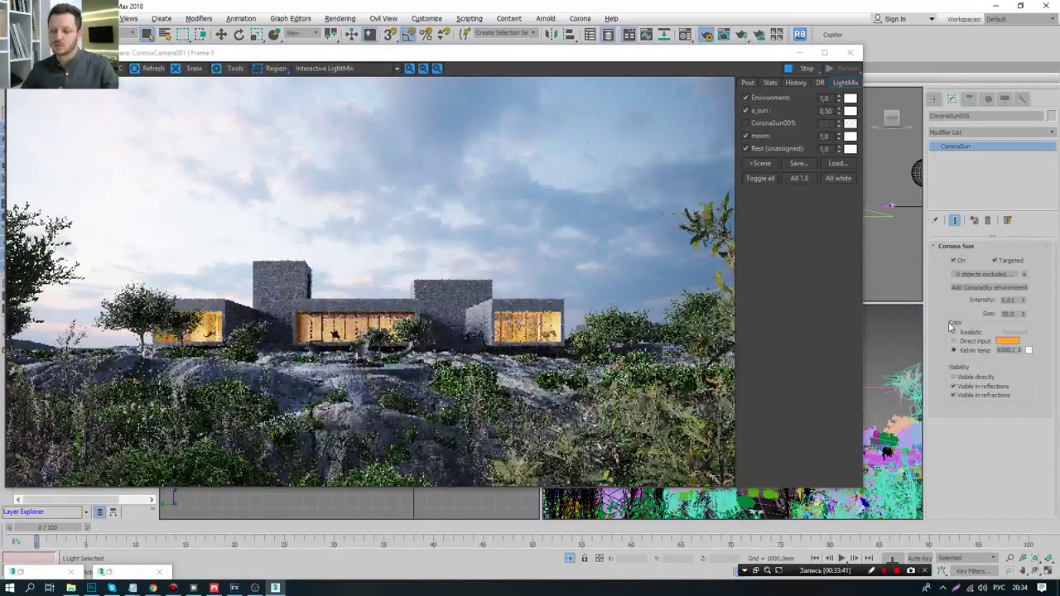
pyautogui.moveTo(421, 50); pyautogui.dragTo(491, 61)
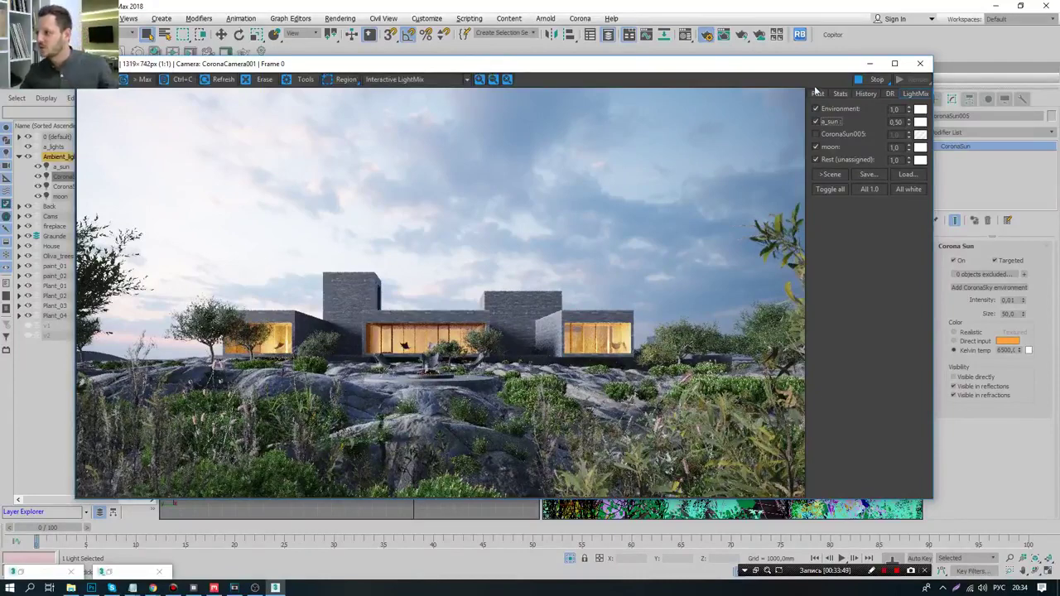
pyautogui.click(865, 94)
pyautogui.click(869, 111)
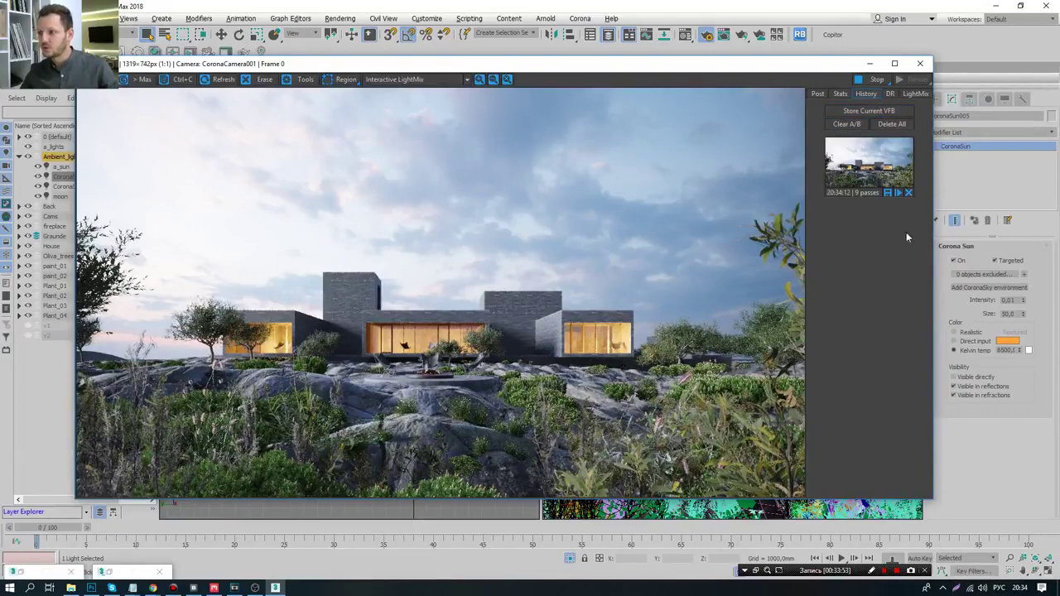
# - Restart the interactive render and switch the a_sun light back on
pyautogui.hotkey('shift', 'q')
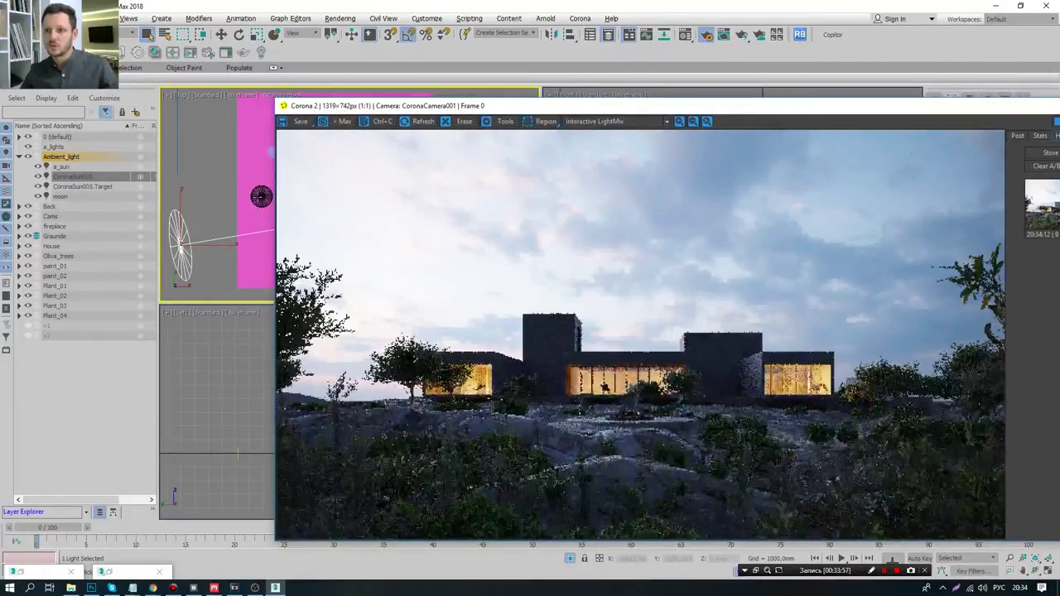
pyautogui.moveTo(486, 106); pyautogui.dragTo(333, 98)
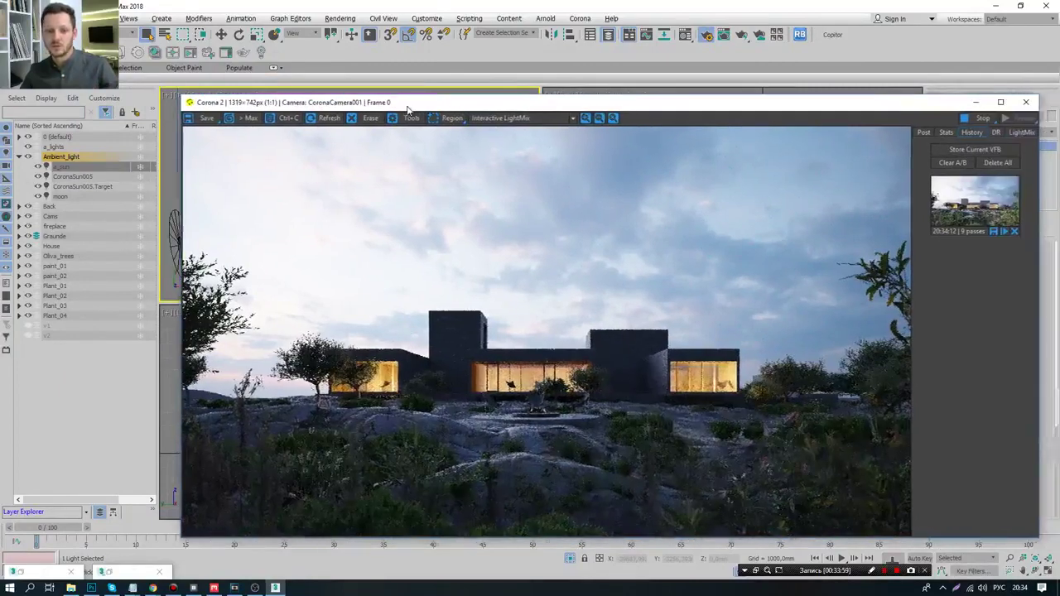
pyautogui.moveTo(807, 99); pyautogui.dragTo(728, 84)
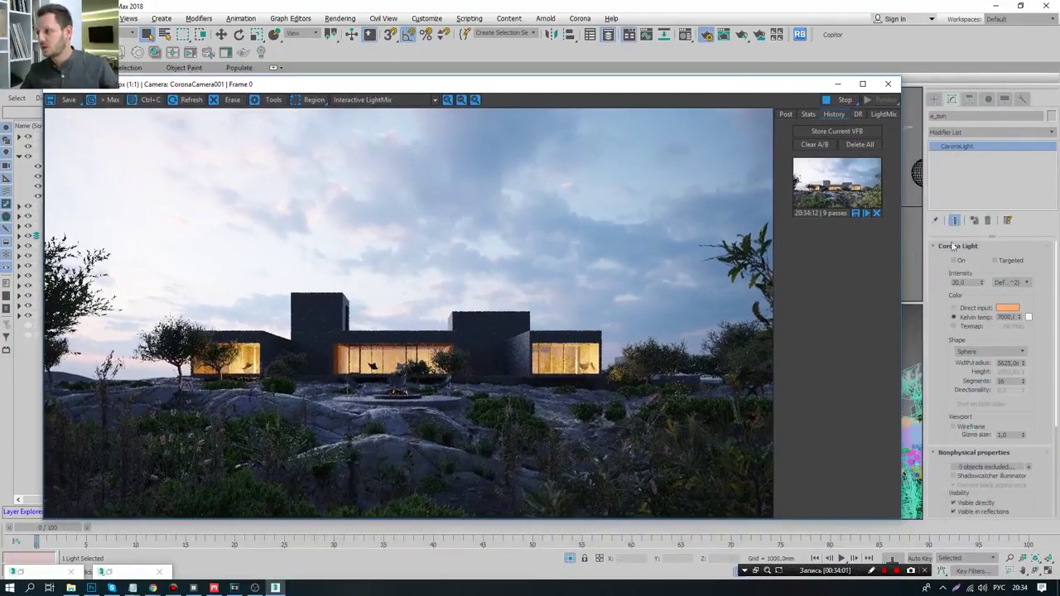
pyautogui.click(954, 261)
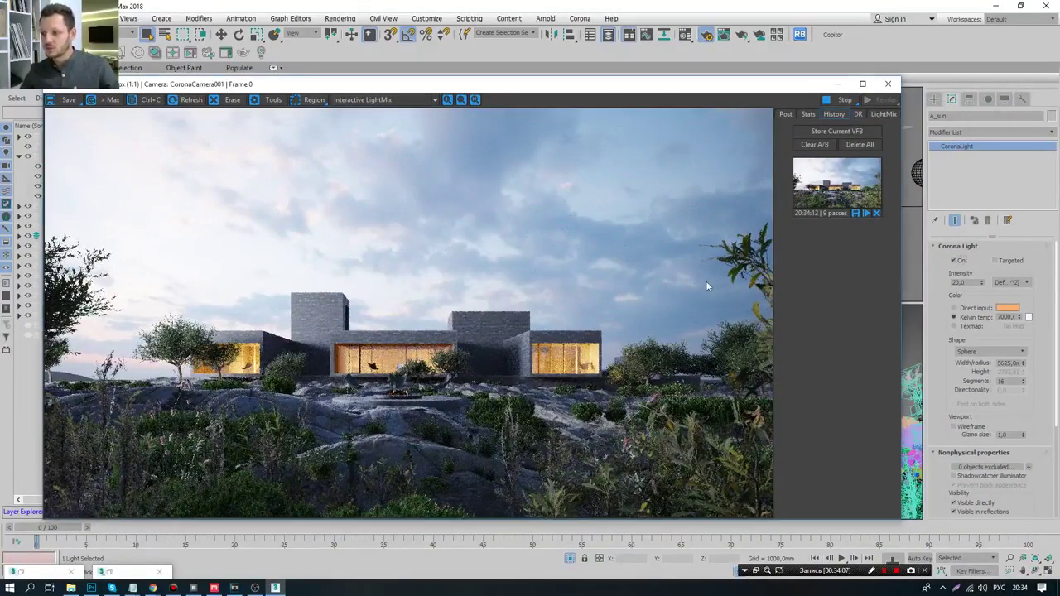
# - Sweep the A/B compare divider across the render to compare the stored and current images
pyautogui.moveTo(402, 374)
pyautogui.mouseDown()
pyautogui.moveTo(15, 374)
pyautogui.moveTo(791, 369)
pyautogui.mouseUp()
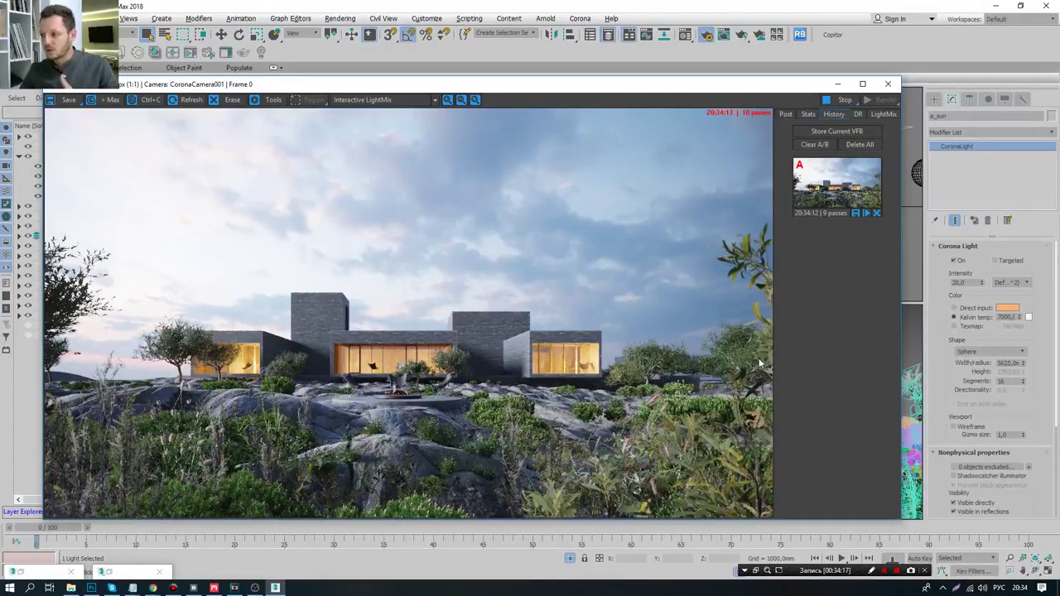
pyautogui.moveTo(771, 363)
pyautogui.mouseDown()
pyautogui.moveTo(555, 366)
pyautogui.moveTo(808, 371)
pyautogui.moveTo(45, 370)
pyautogui.mouseUp()
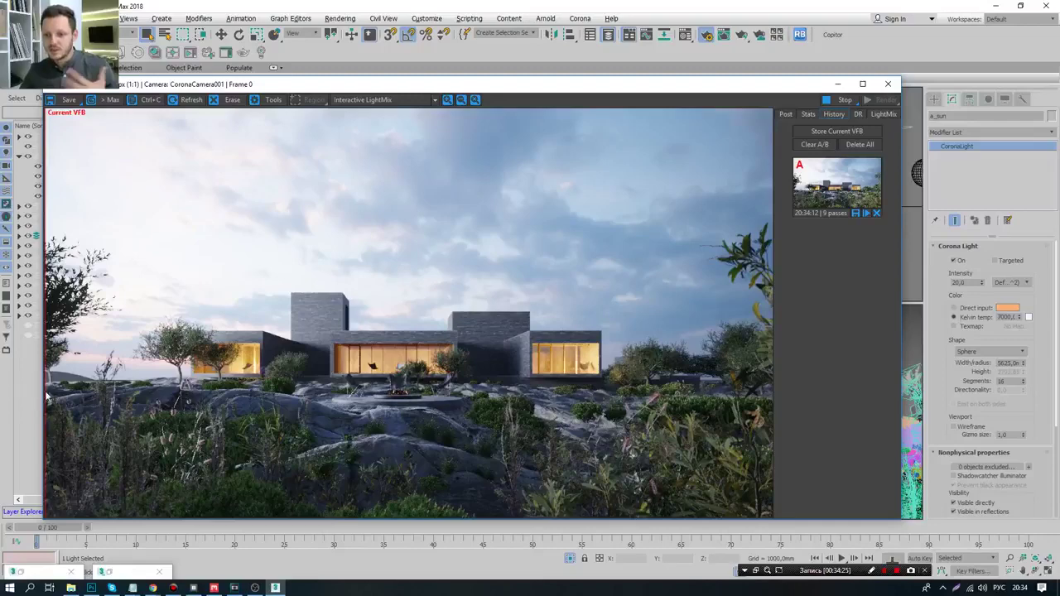
pyautogui.moveTo(43, 395)
pyautogui.mouseDown()
pyautogui.moveTo(787, 389)
pyautogui.moveTo(43, 398)
pyautogui.moveTo(235, 428)
pyautogui.moveTo(797, 414)
pyautogui.moveTo(43, 397)
pyautogui.mouseUp()
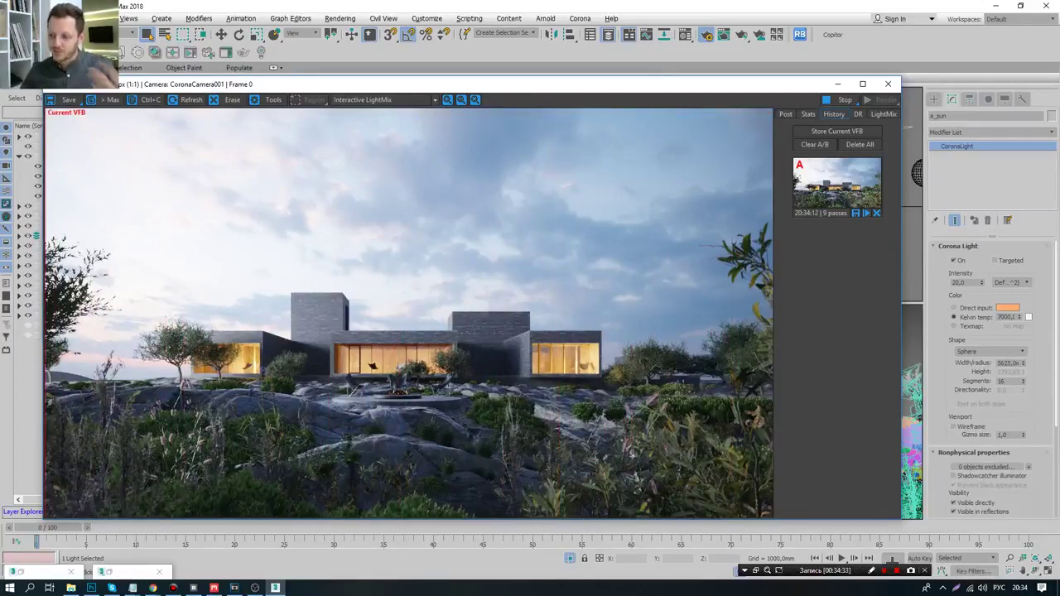
pyautogui.moveTo(432, 423); pyautogui.dragTo(1055, 418)
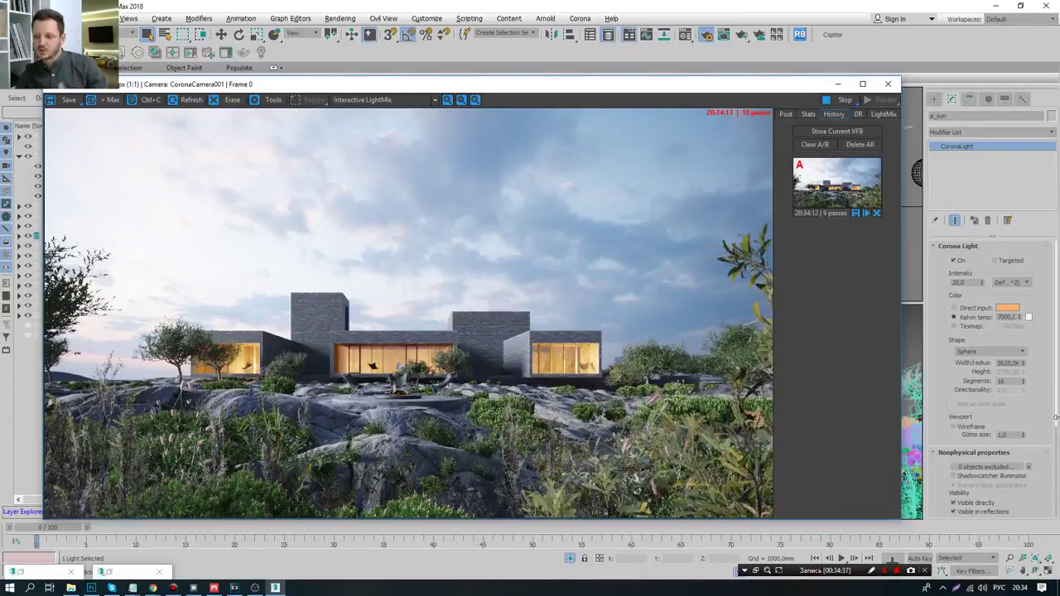
pyautogui.moveTo(1055, 418); pyautogui.dragTo(43, 423)
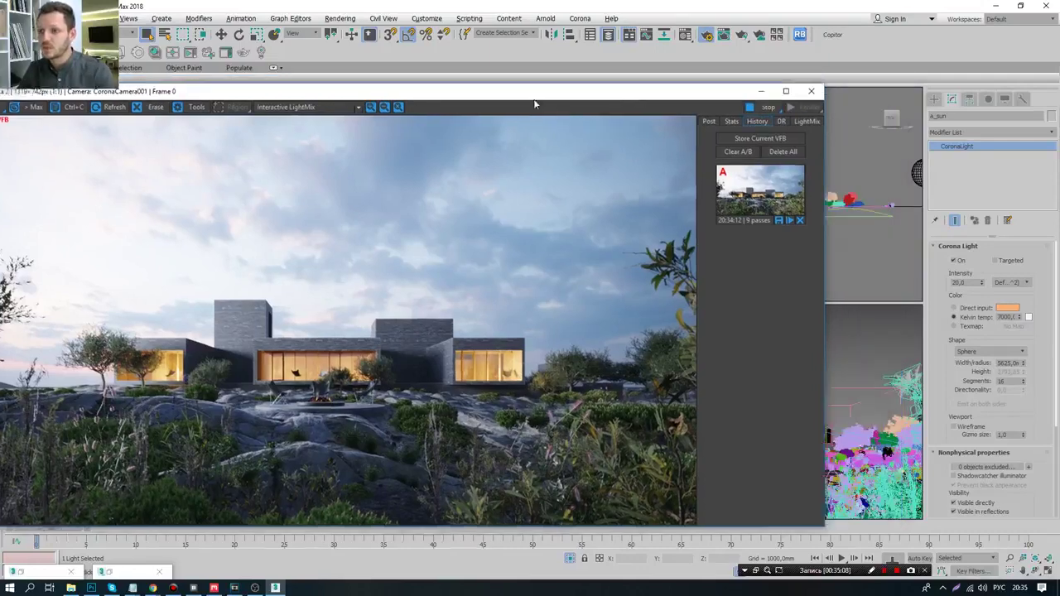
# - Place a new CoronaLight sphere at a garden tree in the maximized Top view
pyautogui.moveTo(636, 83); pyautogui.dragTo(535, 102)
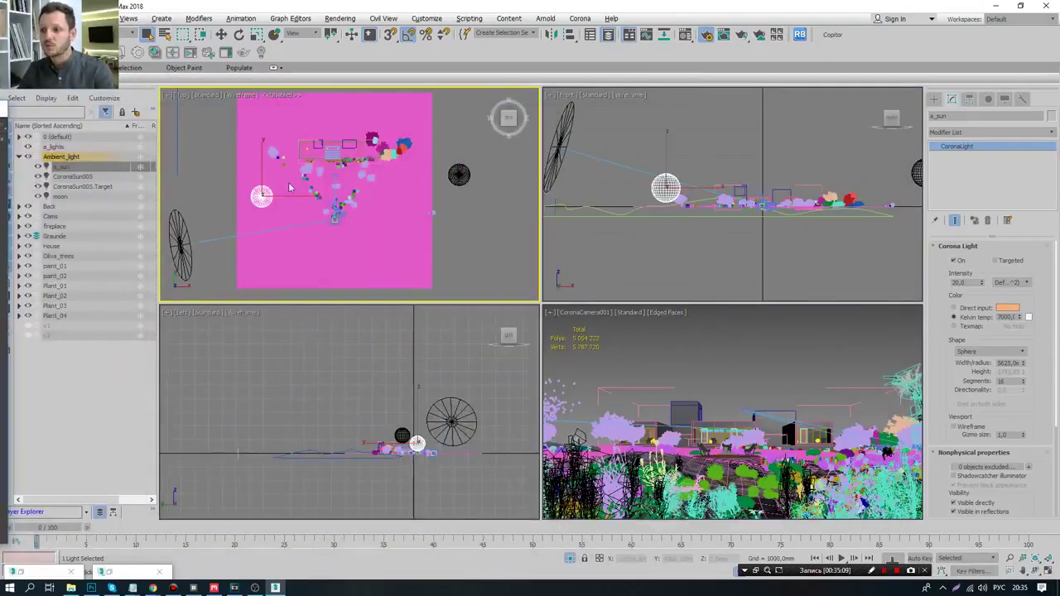
pyautogui.scroll(5, 331, 210)
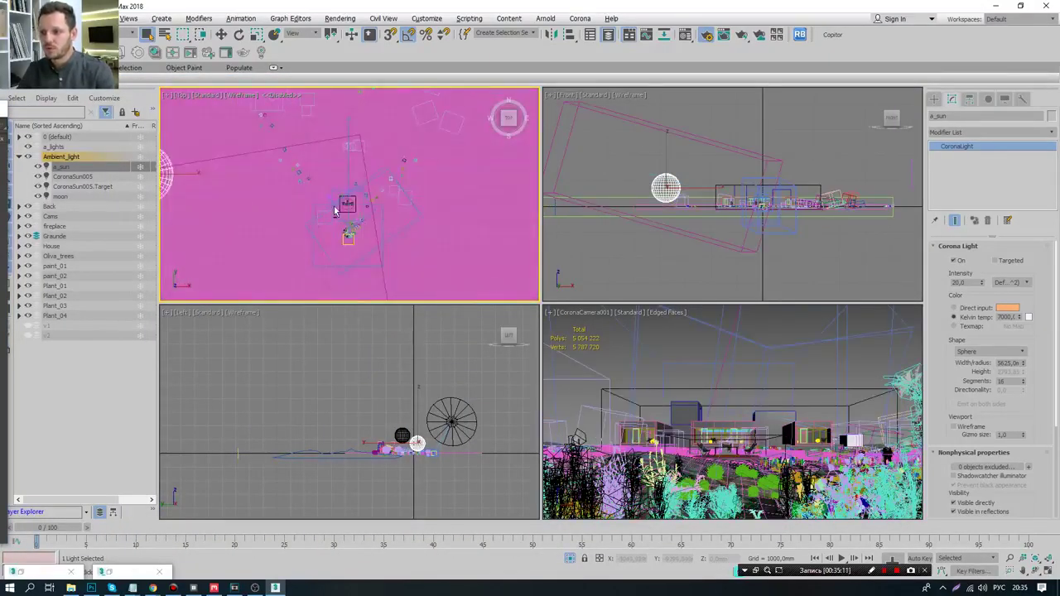
pyautogui.hotkey('alt', 'w')
pyautogui.moveTo(335, 211); pyautogui.dragTo(257, 329, button='middle')
pyautogui.click(934, 98)
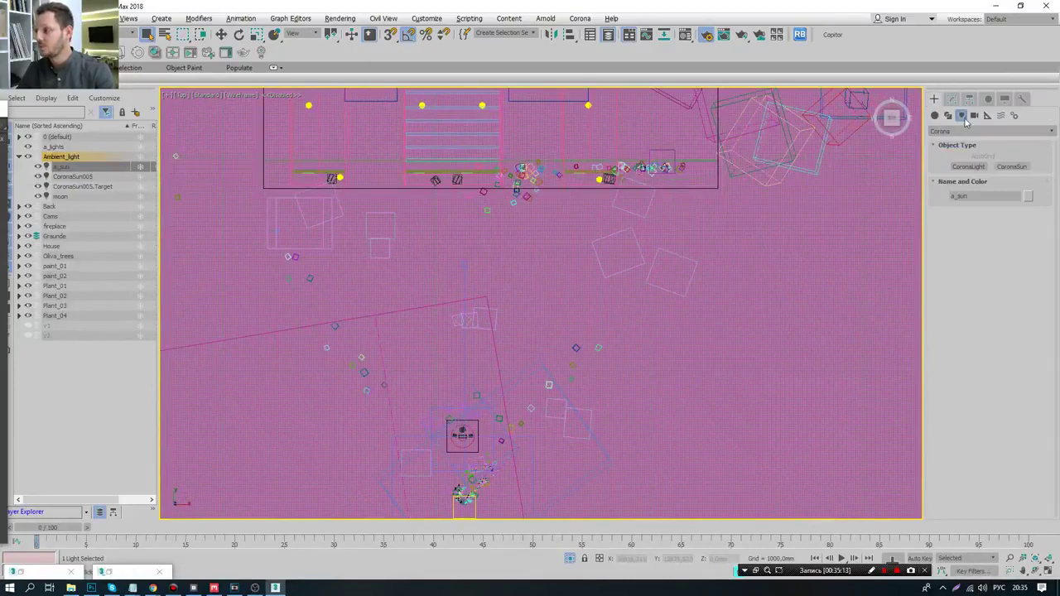
pyautogui.click(962, 116)
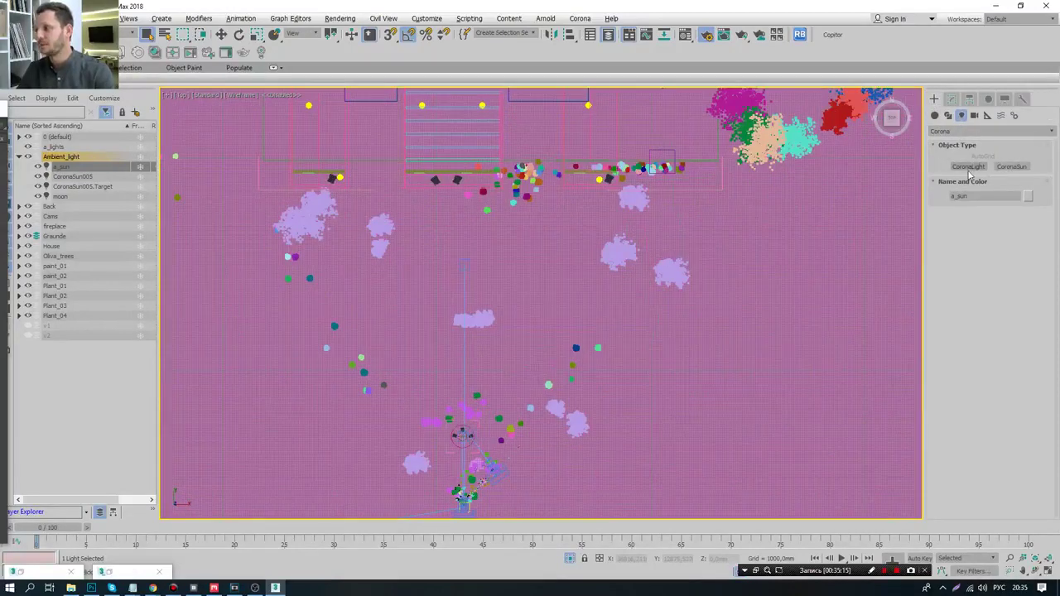
pyautogui.click(969, 167)
pyautogui.scroll(5, 634, 244)
pyautogui.scroll(3, 613, 236)
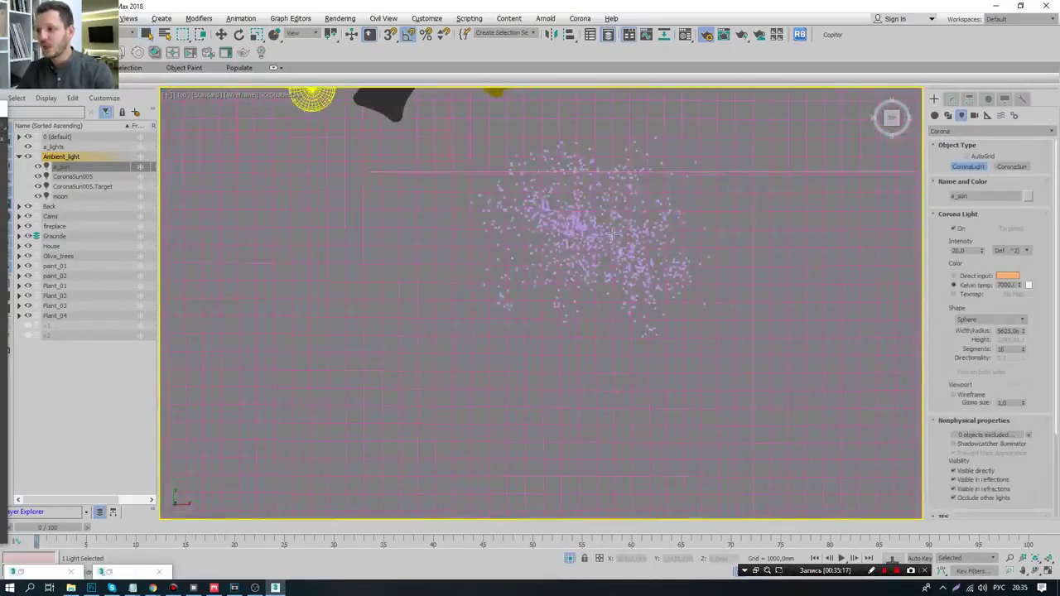
pyautogui.moveTo(594, 239); pyautogui.dragTo(608, 248)
# - Frame the new light in the maximized Front view to check its placement
pyautogui.hotkey('alt', 'w')
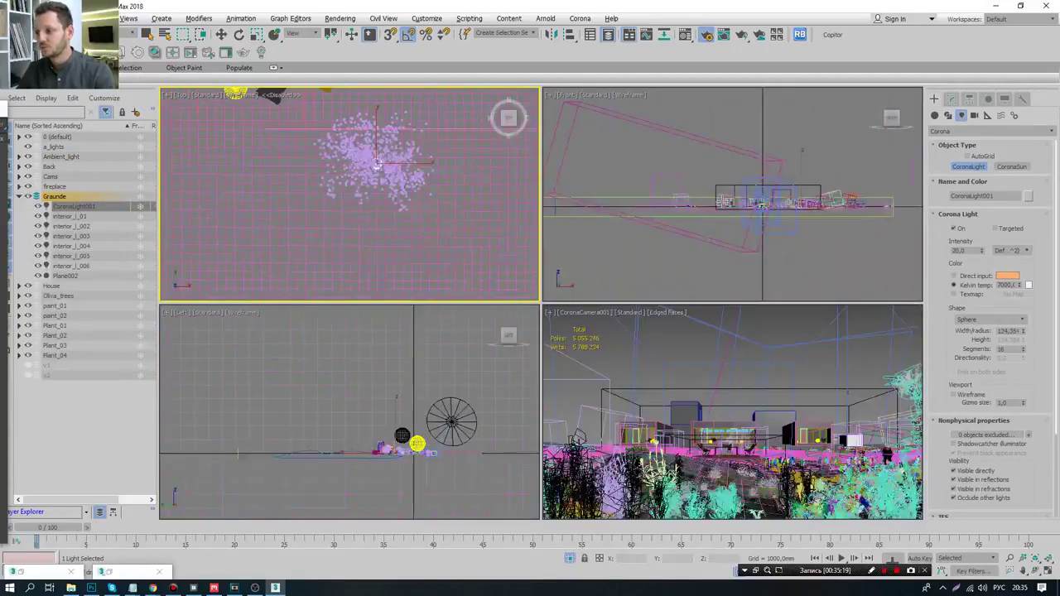
pyautogui.rightClick(727, 248)
pyautogui.hotkey('alt', 'w')
pyautogui.press('z')
pyautogui.scroll(-4, 566, 323)
pyautogui.scroll(-3, 566, 332)
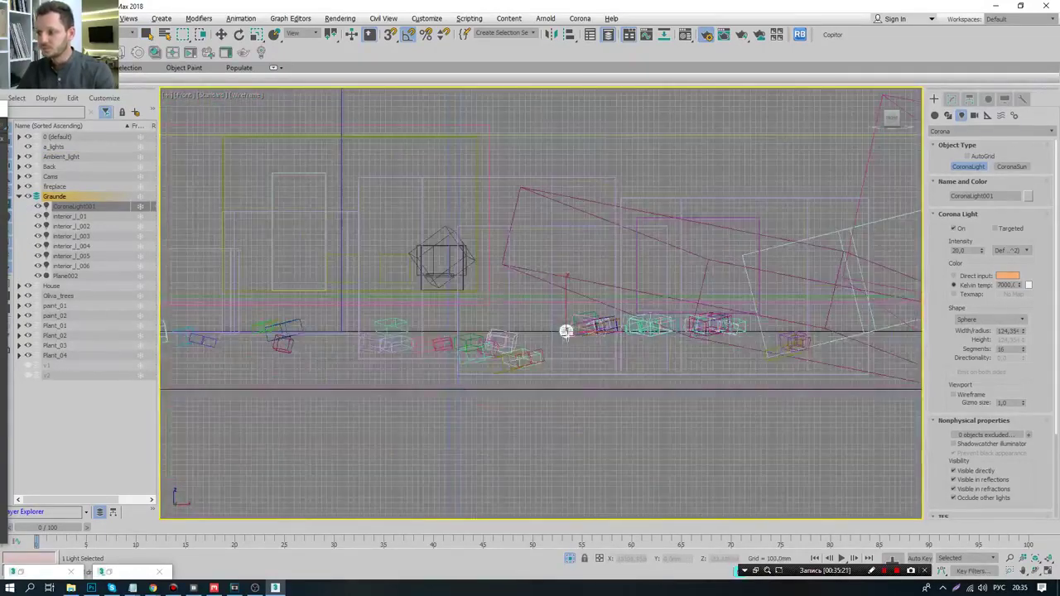
pyautogui.hotkey('alt', 'w')
# - Set CoronaLight001's colour to a 3200 K Kelvin temperature and select its radius value
pyautogui.rightClick(708, 410)
pyautogui.hotkey('alt', 'w')
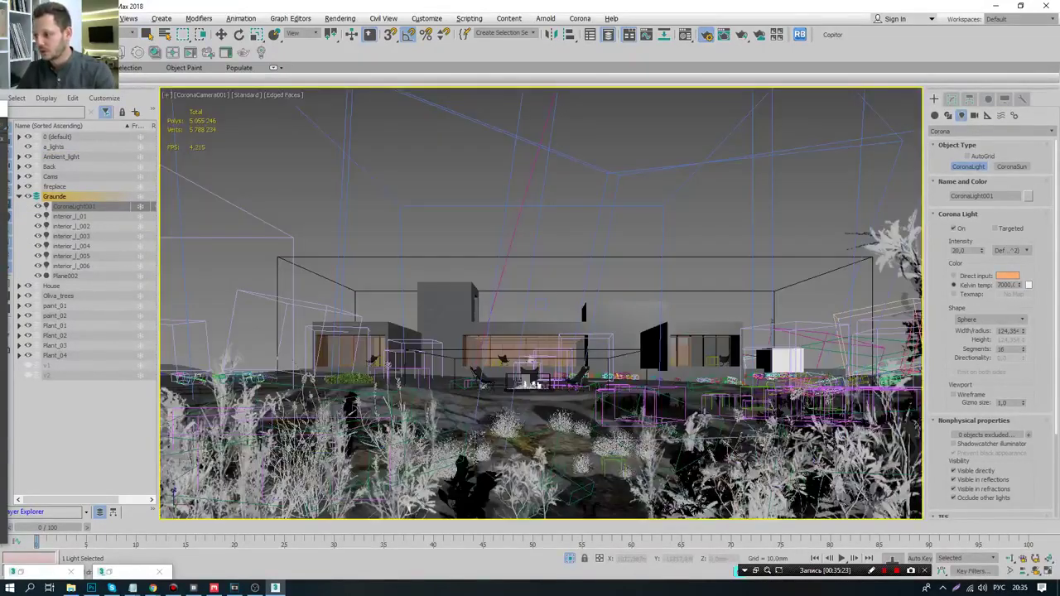
pyautogui.click(966, 296)
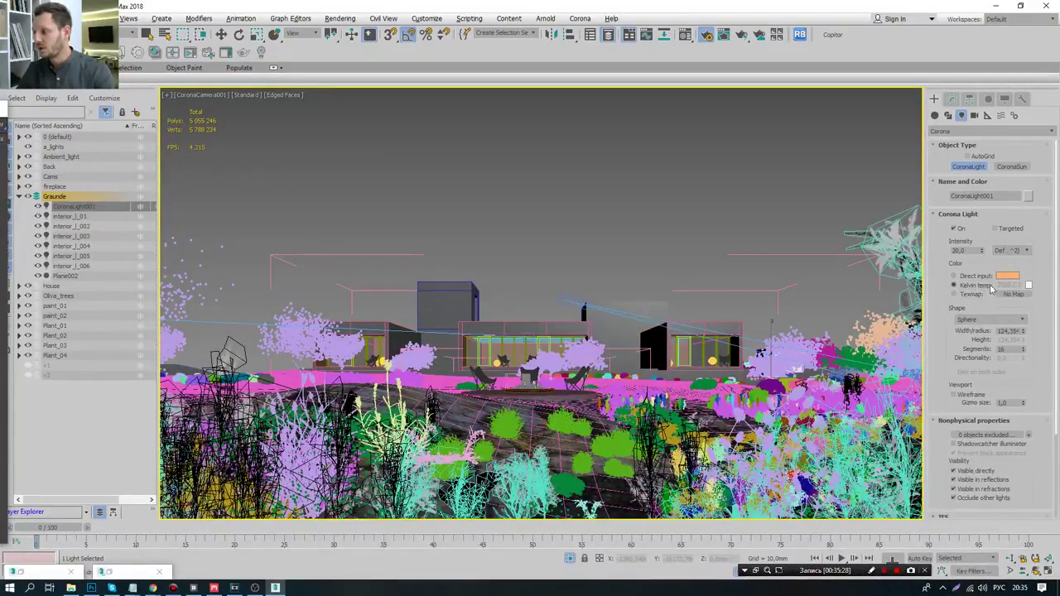
pyautogui.doubleClick(1004, 284)
pyautogui.press('Return')
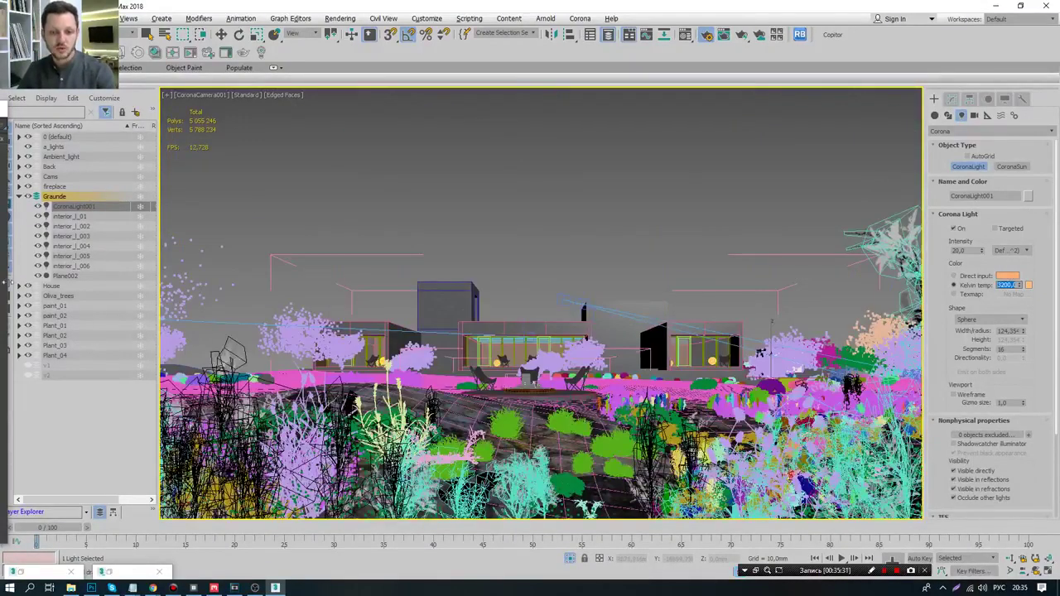
pyautogui.doubleClick(1011, 330)
pyautogui.write('100')
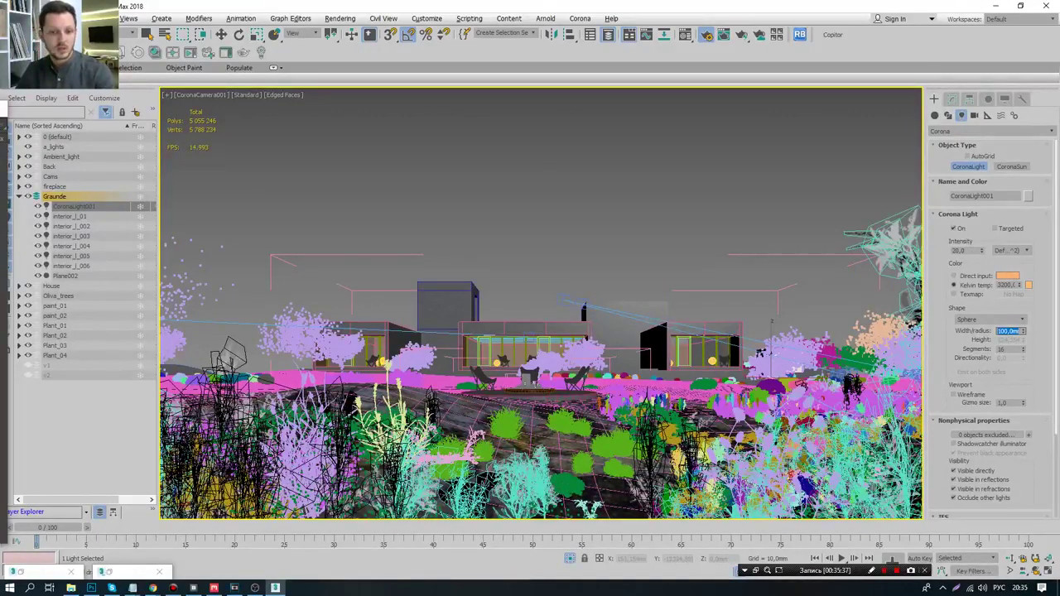
# - Check the 100 mm light's glow in the interactive render and stop creating lights
pyautogui.hotkey('shift', 'q')
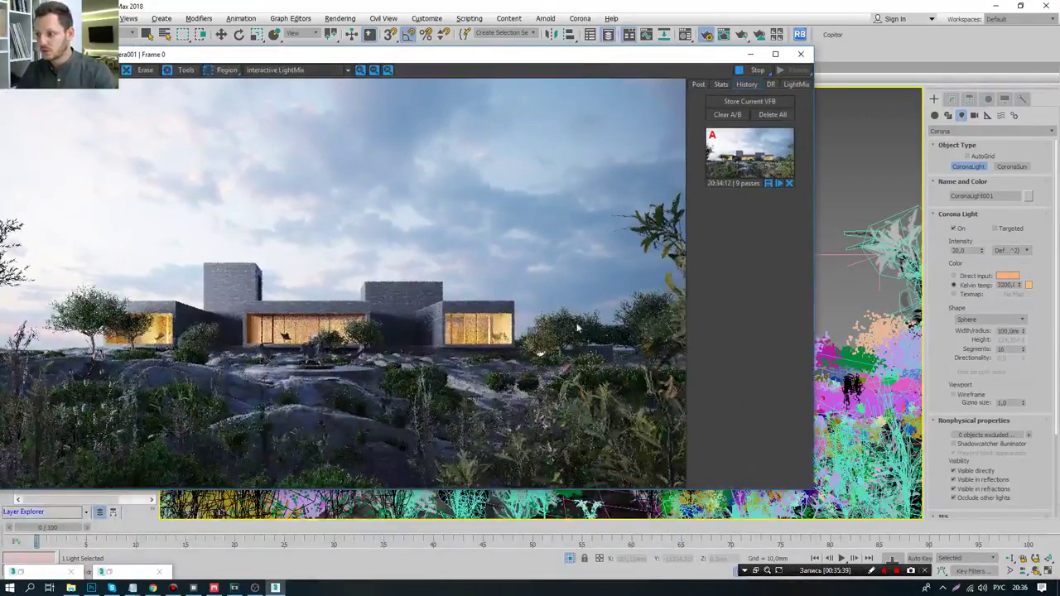
pyautogui.moveTo(605, 55); pyautogui.dragTo(288, 47)
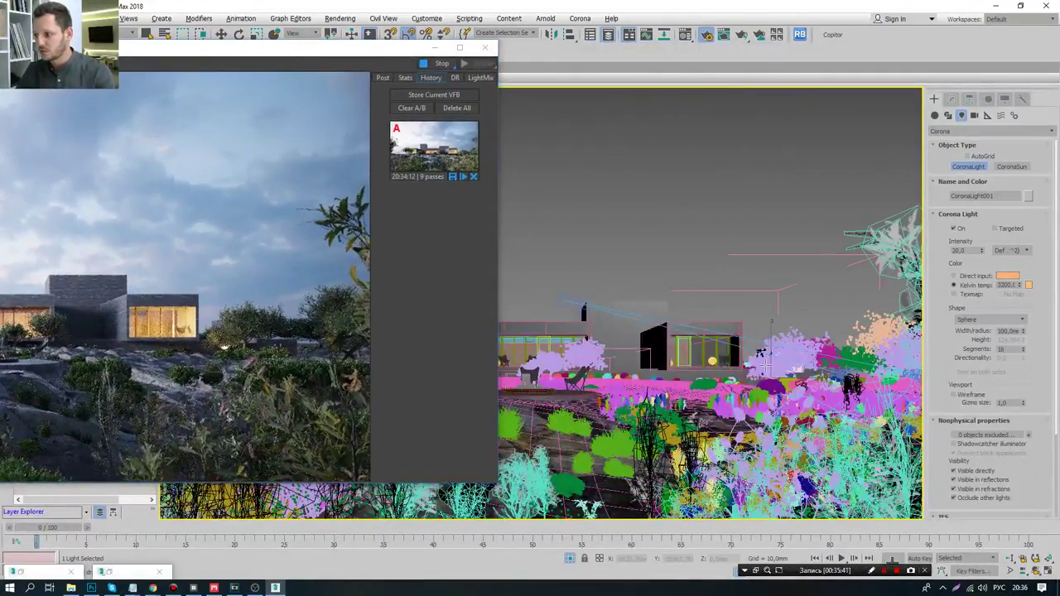
pyautogui.rightClick(774, 356)
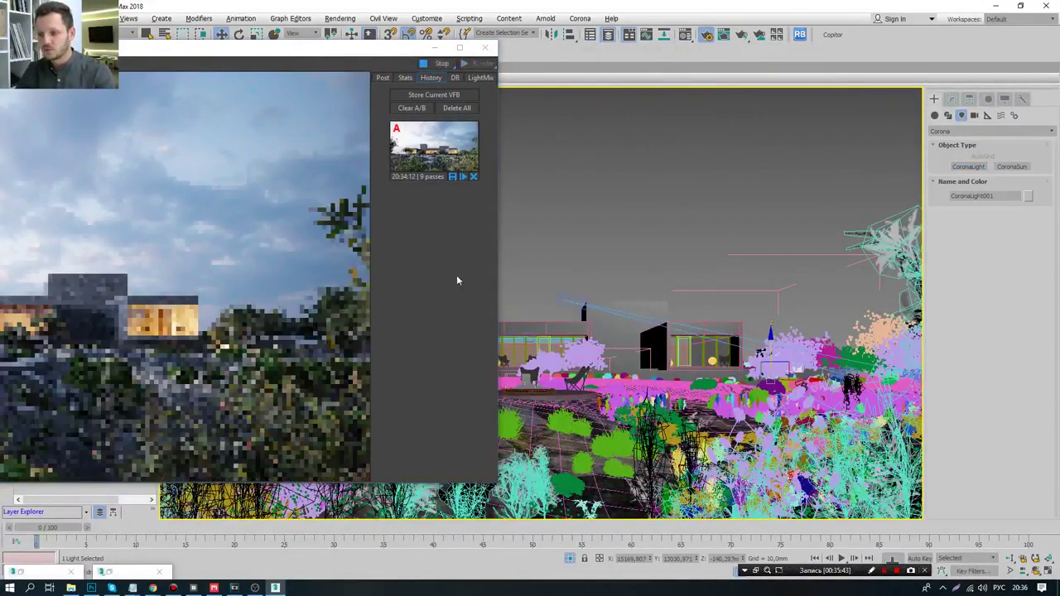
pyautogui.moveTo(338, 53); pyautogui.dragTo(570, 61)
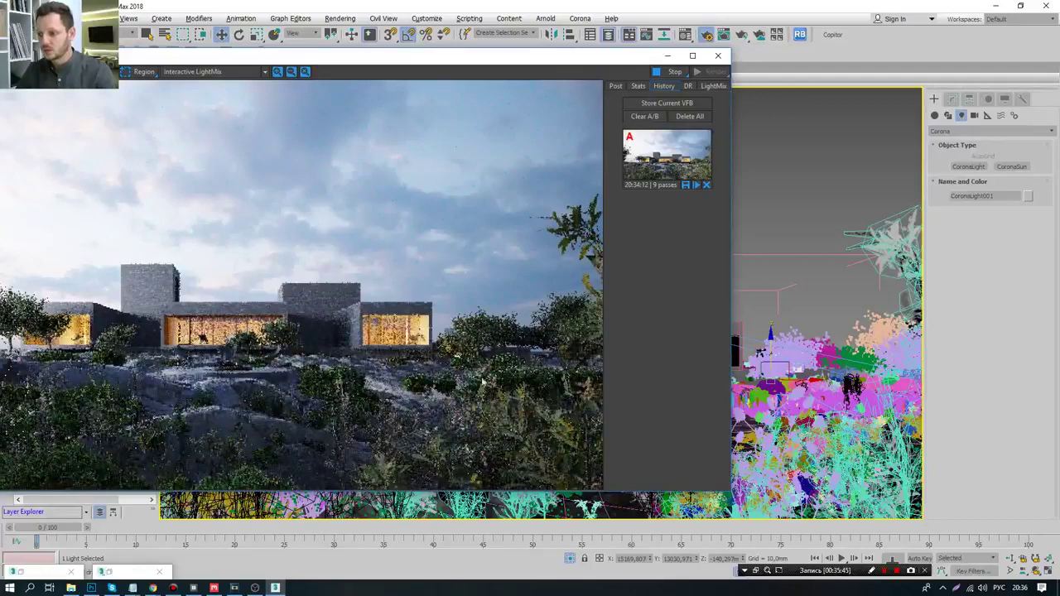
# - Rename the light to tree_01 in the Modify panel
pyautogui.click(951, 98)
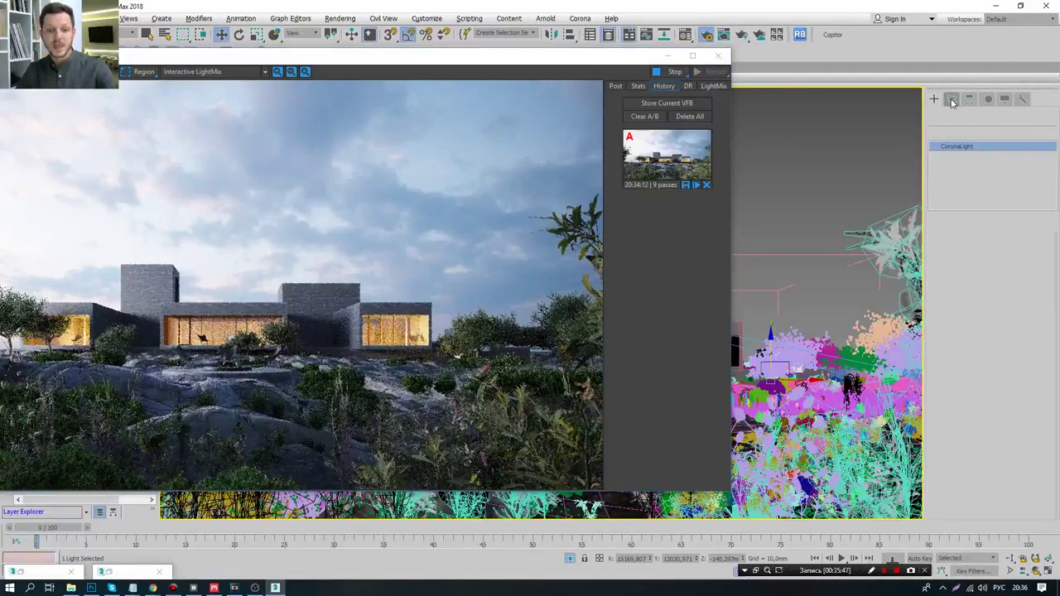
pyautogui.click(985, 115)
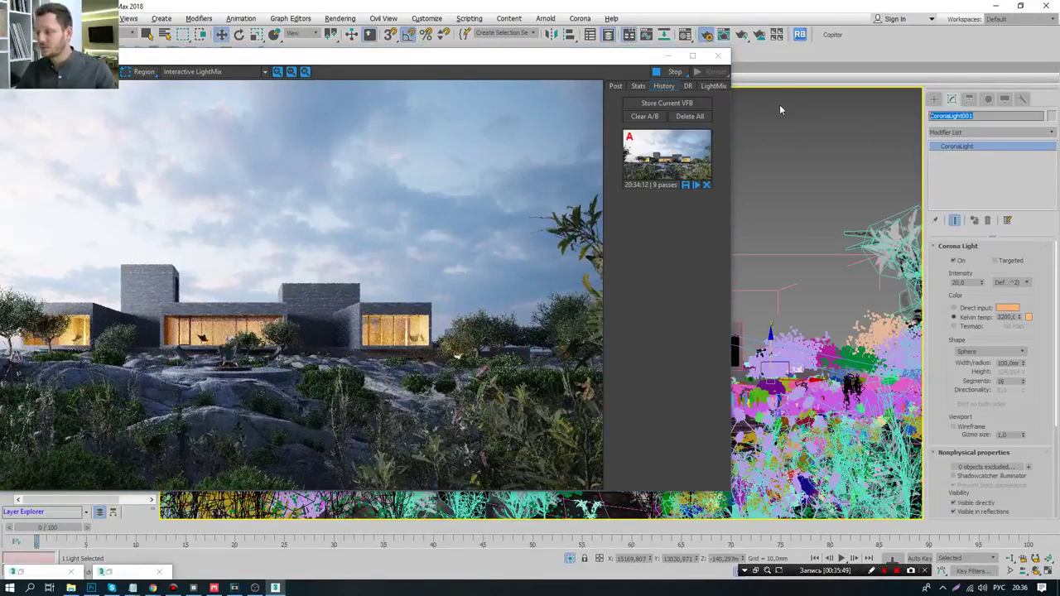
pyautogui.write('екуі')
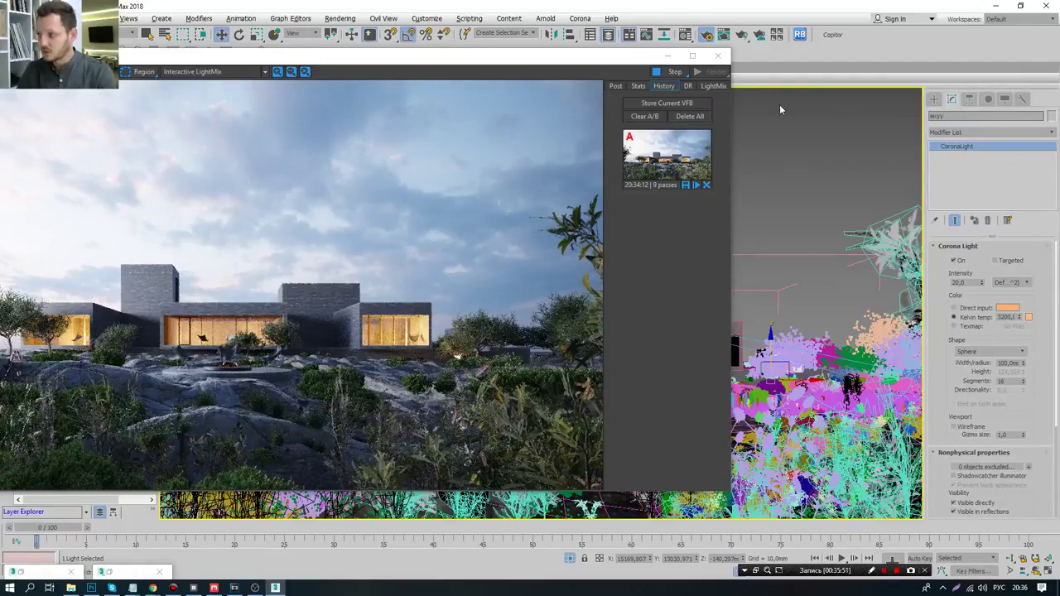
pyautogui.press('BackSpace')
pyautogui.press('BackSpace')
pyautogui.press('BackSpace')
pyautogui.write('tree_')
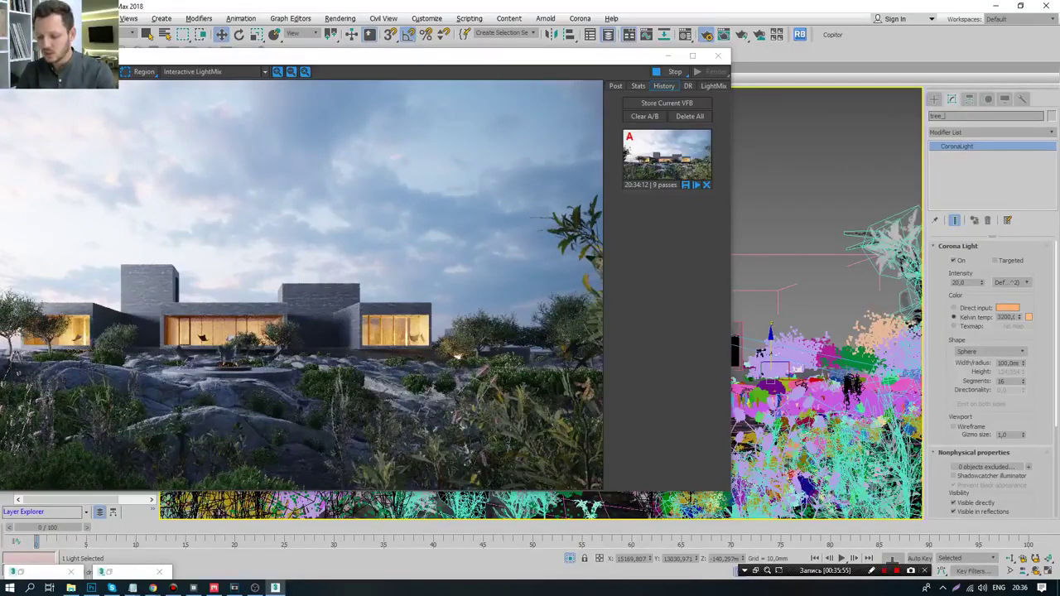
pyautogui.write('01')
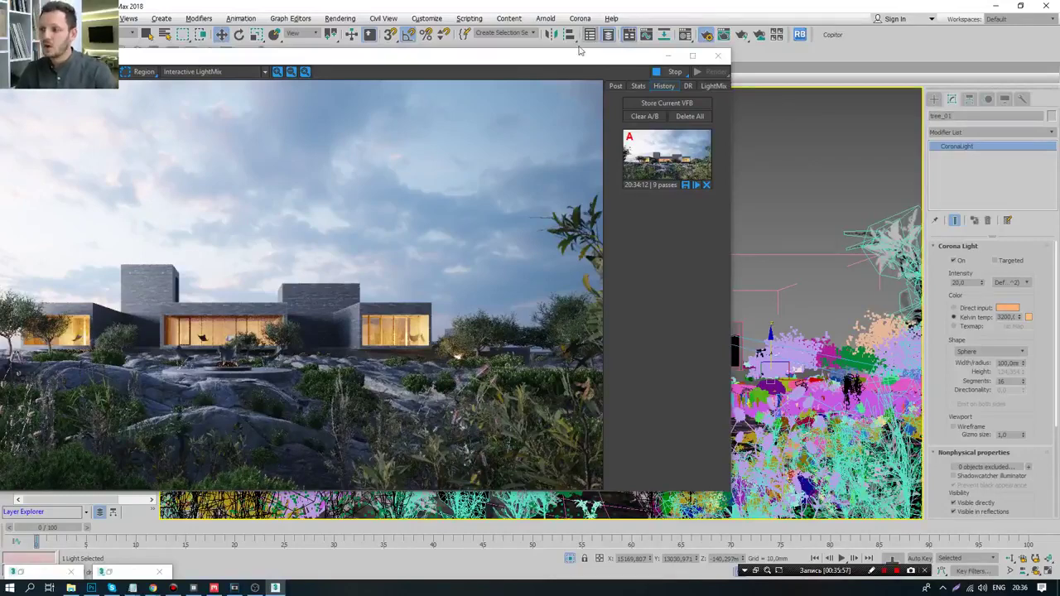
pyautogui.moveTo(563, 58); pyautogui.dragTo(4, 74)
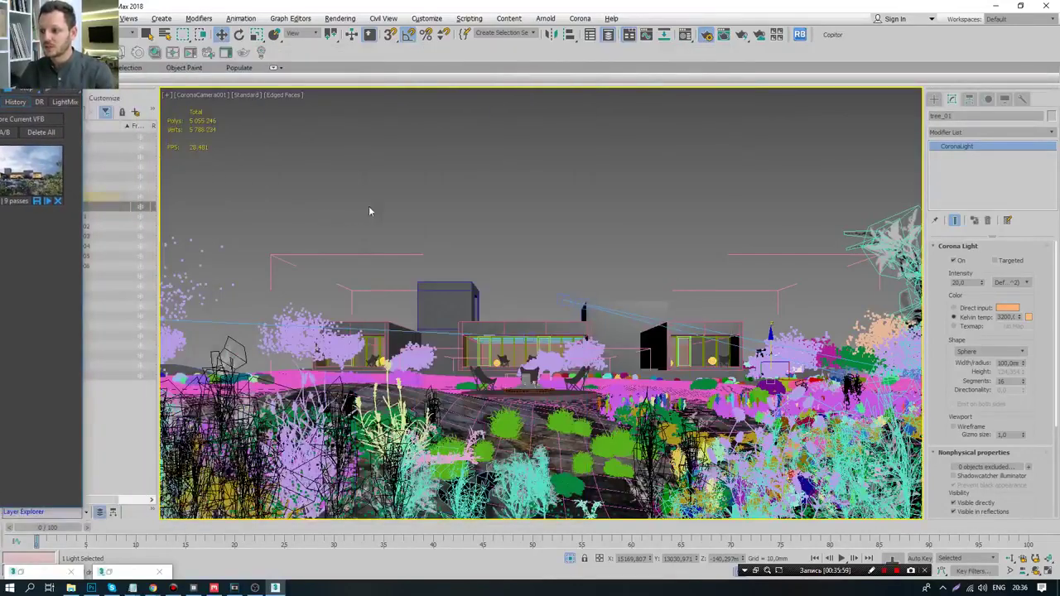
# - In the maximized Top view, copy the tree to the lower left, plus another copy slightly left
pyautogui.hotkey('alt', 'w')
pyautogui.rightClick(400, 192)
pyautogui.hotkey('alt', 'w')
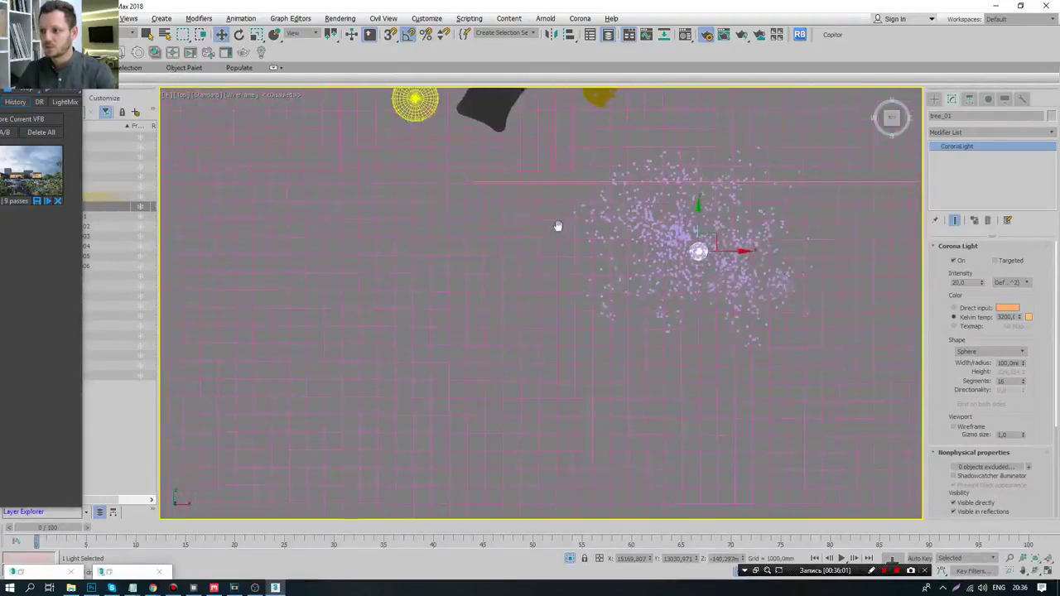
pyautogui.scroll(5, 579, 215)
pyautogui.scroll(1, 698, 171)
pyautogui.scroll(2, 698, 171)
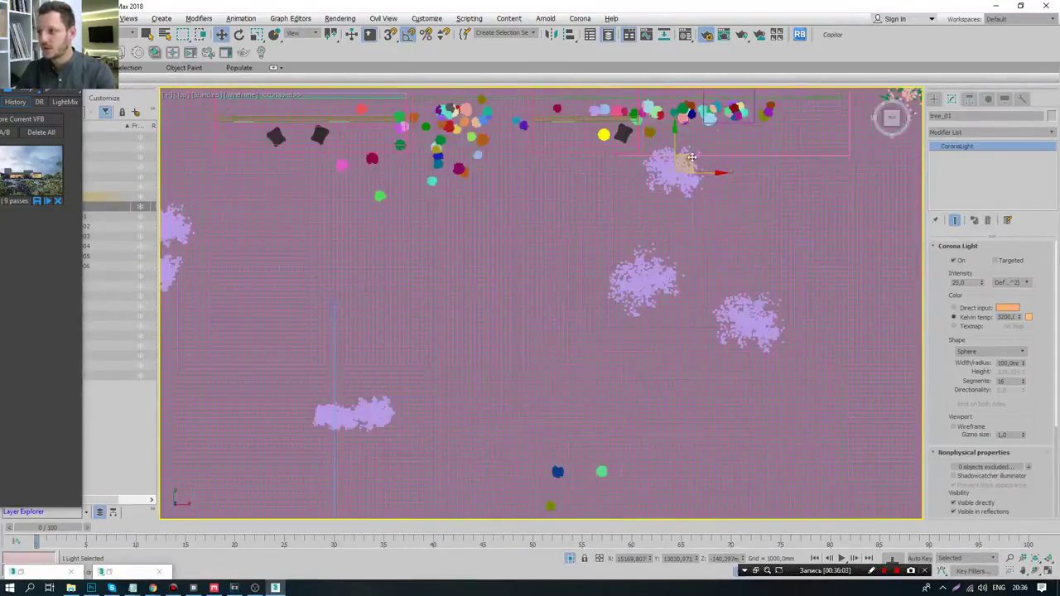
pyautogui.keyDown('shift'); pyautogui.moveTo(686, 161); pyautogui.dragTo(381, 404); pyautogui.keyUp('shift')
pyautogui.click(533, 343)
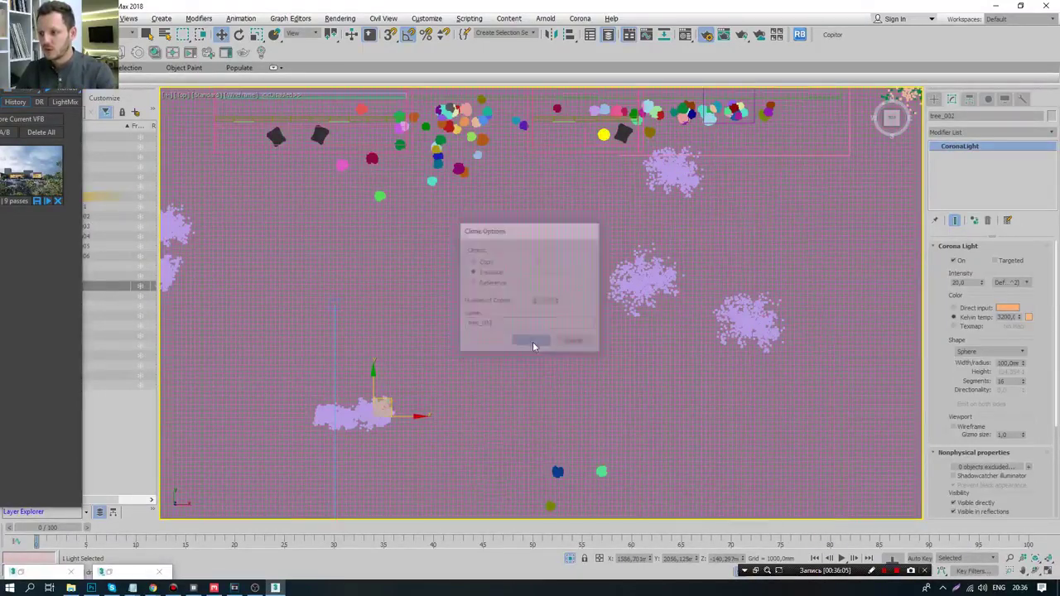
pyautogui.moveTo(367, 402); pyautogui.dragTo(475, 338, button='middle')
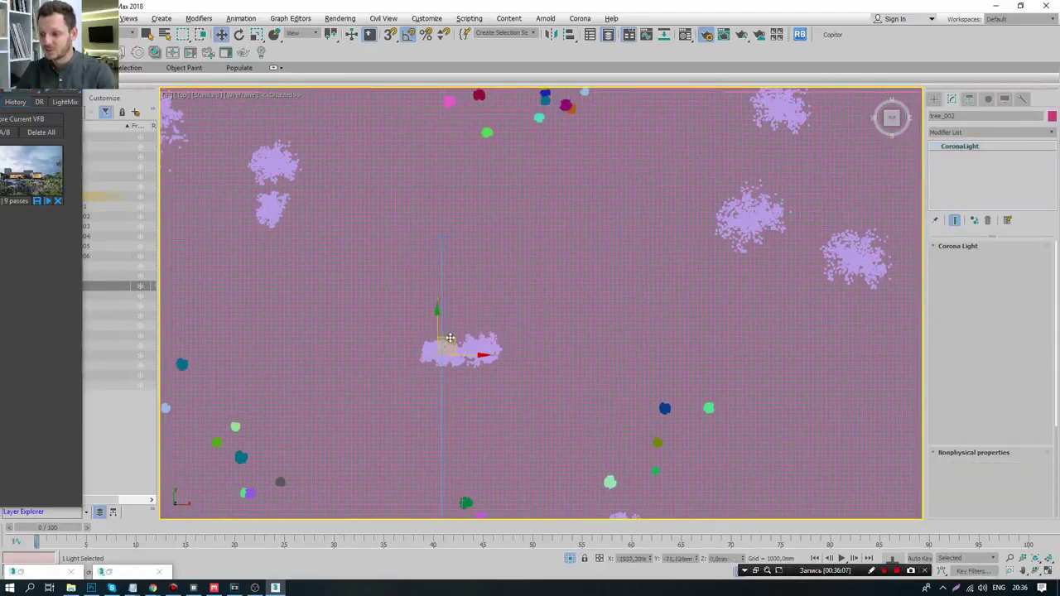
pyautogui.keyDown('shift'); pyautogui.moveTo(474, 338); pyautogui.dragTo(434, 338); pyautogui.keyUp('shift')
pyautogui.press('Return')
# - Shift-drag instanced light copies tree_004 and tree_005 onto other trees
pyautogui.moveTo(457, 329); pyautogui.dragTo(631, 436, button='middle')
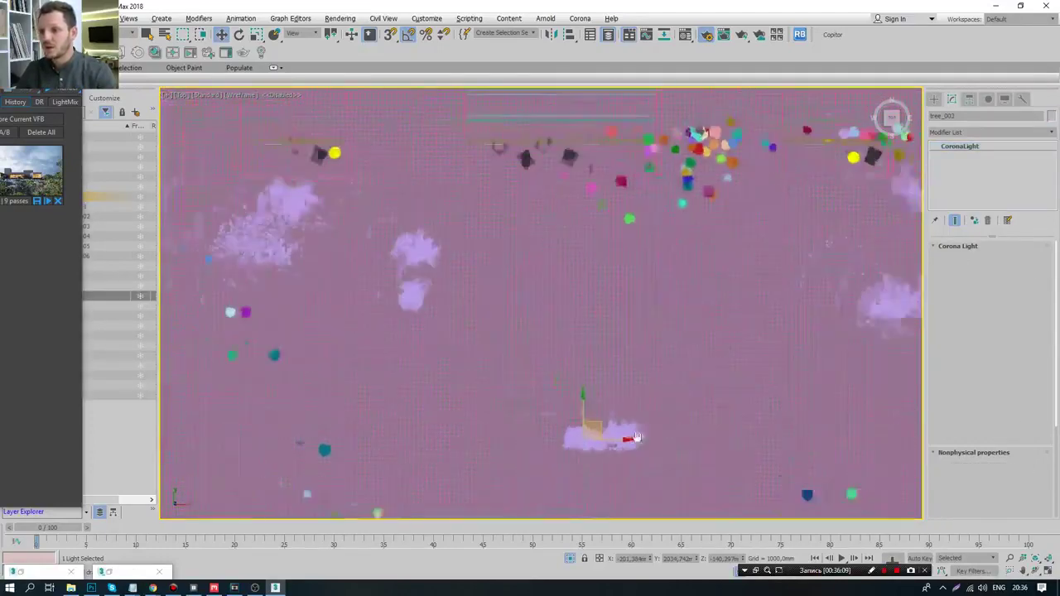
pyautogui.click(468, 263)
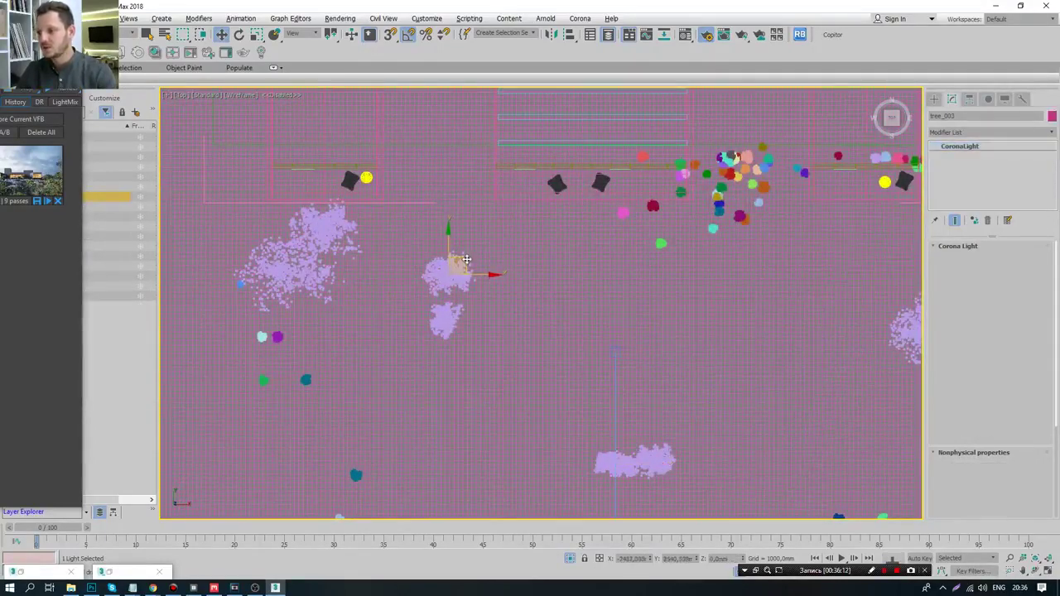
pyautogui.keyDown('shift'); pyautogui.moveTo(469, 262); pyautogui.dragTo(466, 258); pyautogui.keyUp('shift')
pyautogui.click(533, 343)
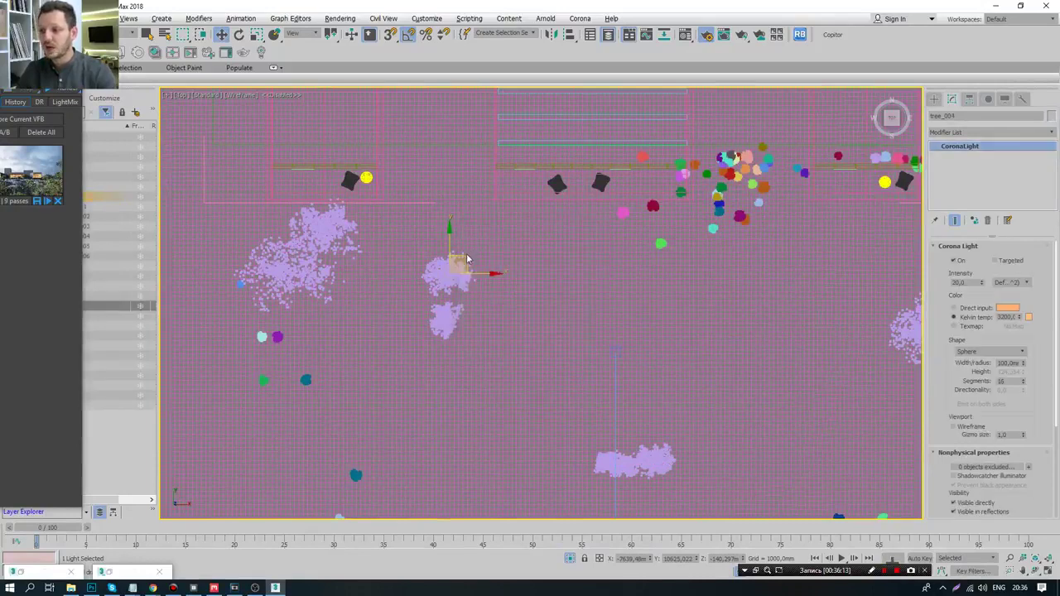
pyautogui.click(458, 298)
pyautogui.keyDown('shift'); pyautogui.moveTo(458, 298); pyautogui.dragTo(458, 295); pyautogui.keyUp('shift')
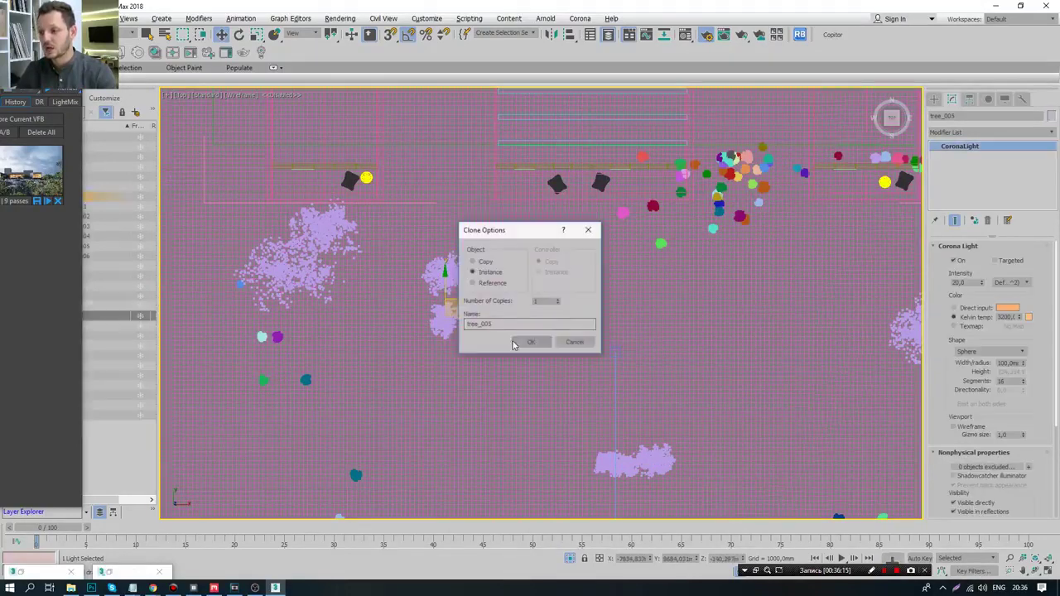
pyautogui.click(530, 340)
# - Add instanced lights tree_006, tree_007 and tree_008 on trees up-left and to the right
pyautogui.moveTo(459, 304); pyautogui.dragTo(550, 349, button='middle')
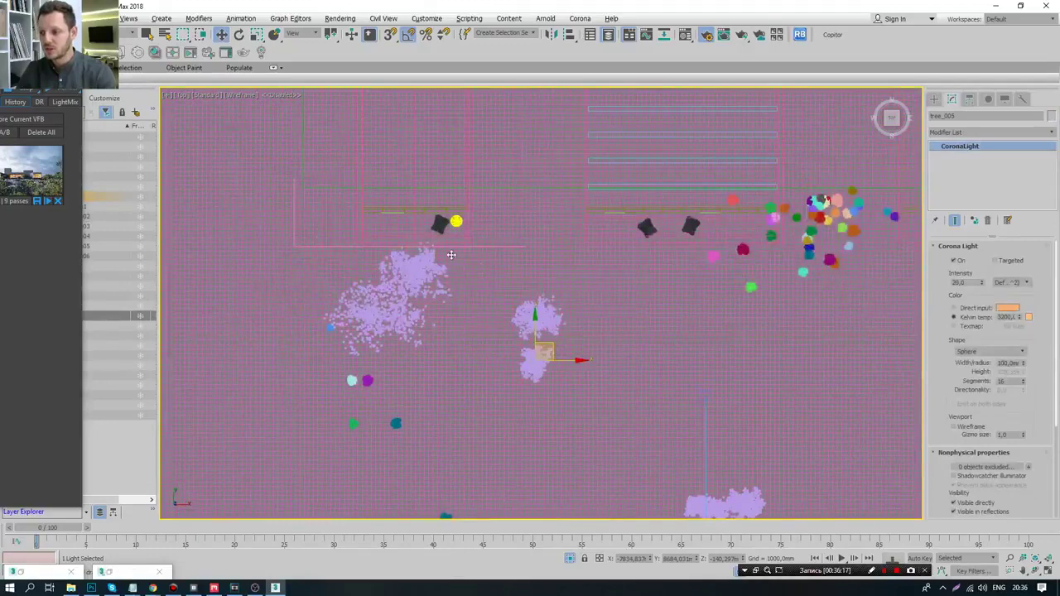
pyautogui.keyDown('shift'); pyautogui.moveTo(550, 350); pyautogui.dragTo(434, 259); pyautogui.keyUp('shift')
pyautogui.click(534, 341)
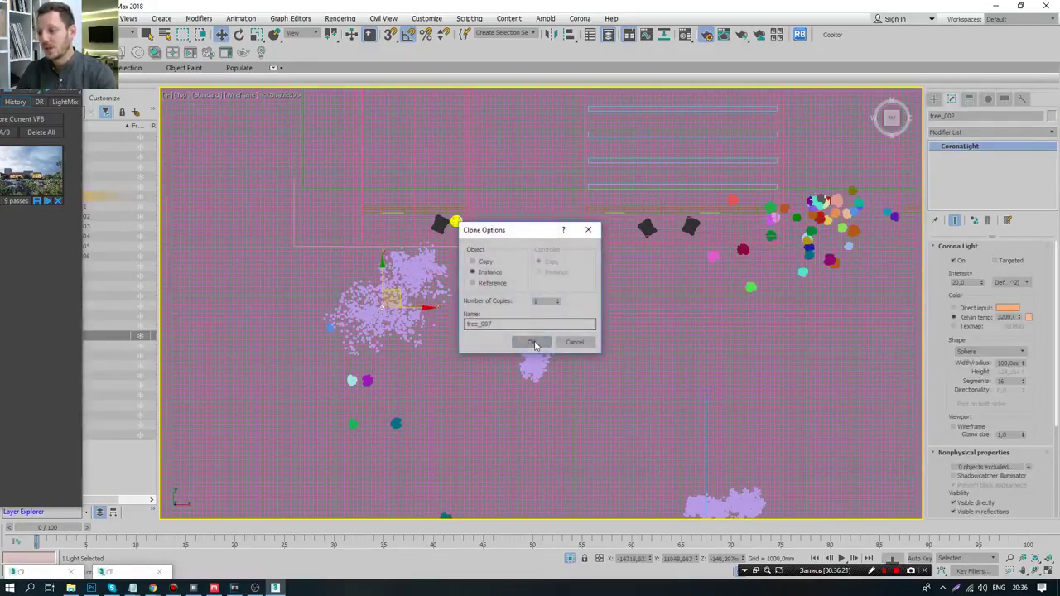
pyautogui.click(535, 343)
pyautogui.scroll(-3, 484, 333)
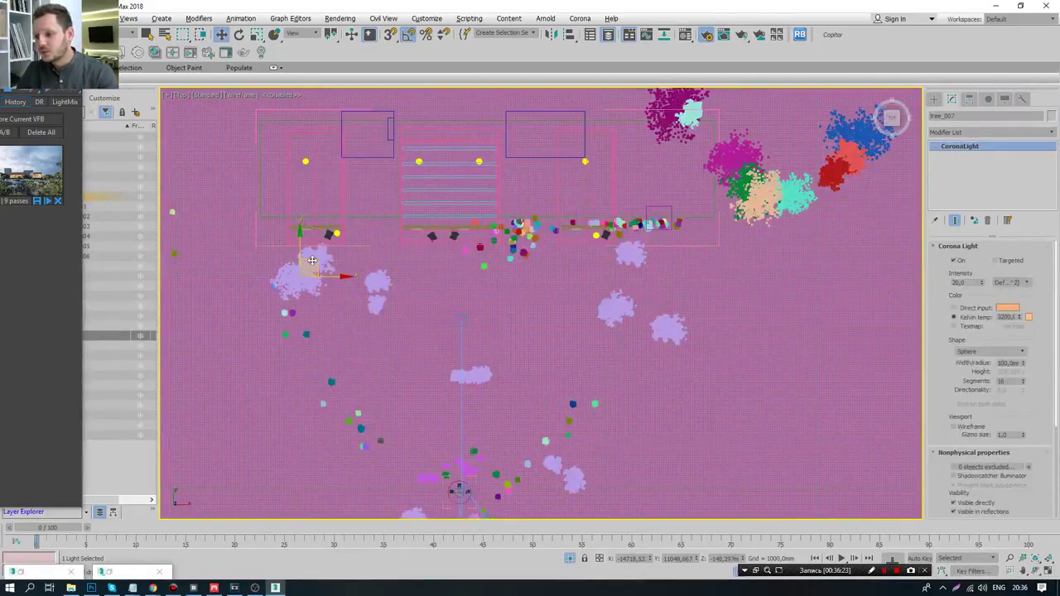
pyautogui.moveTo(312, 261); pyautogui.dragTo(626, 291)
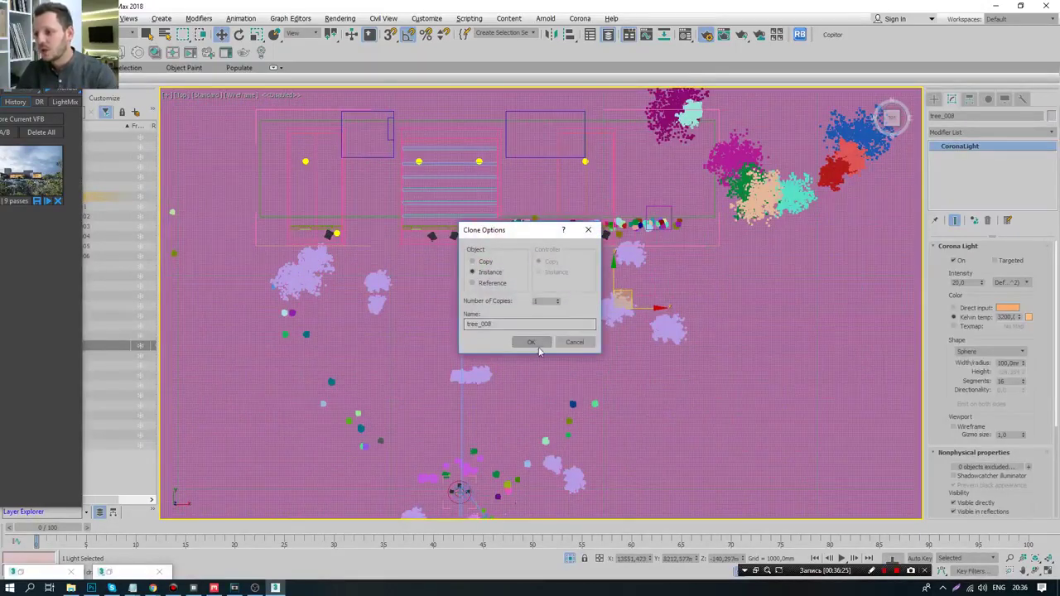
pyautogui.click(531, 341)
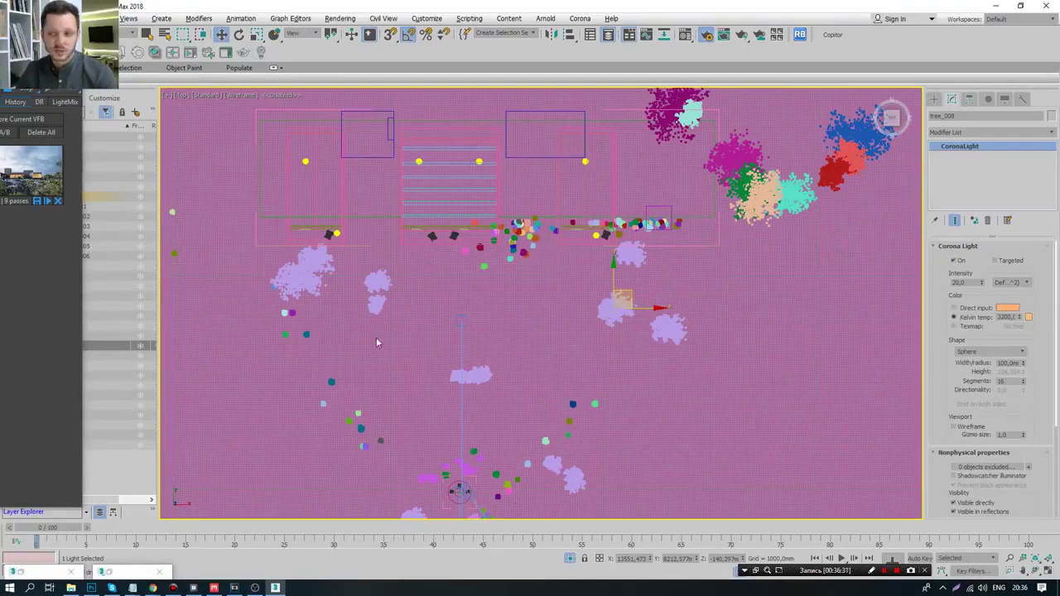
# - Maximize the camera viewport and turn it into an orbited, zoomed-in Perspective view of the garden
pyautogui.hotkey('alt', 'w')
pyautogui.rightClick(577, 356)
pyautogui.hotkey('alt', 'w')
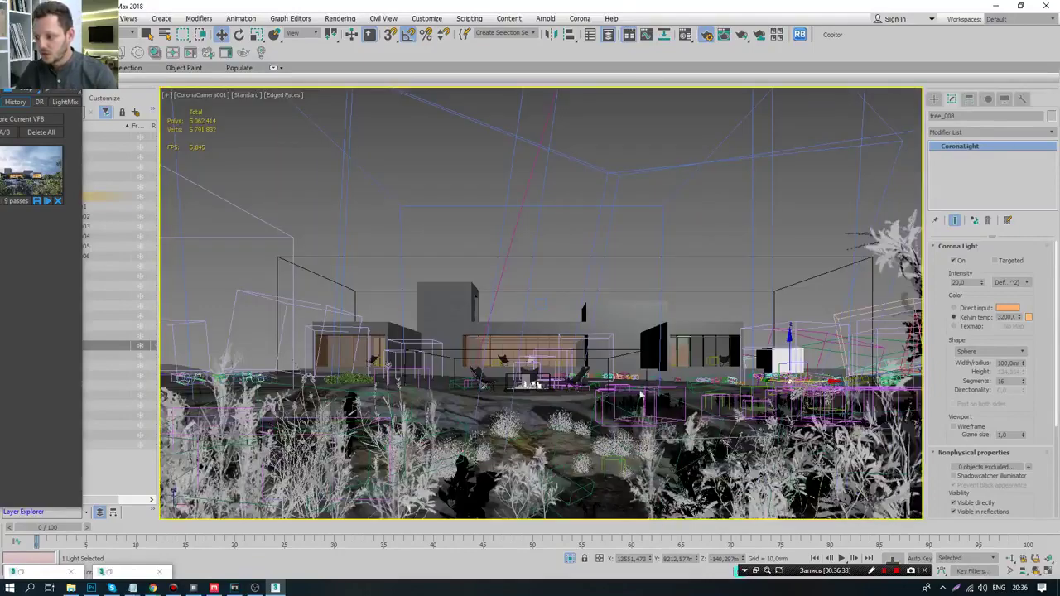
pyautogui.press('p')
pyautogui.moveTo(577, 356)
pyautogui.keyDown('alt'); pyautogui.mouseDown(button='middle')
pyautogui.moveTo(515, 354)
pyautogui.moveTo(540, 381)
pyautogui.mouseUp(button='middle'); pyautogui.keyUp('alt')
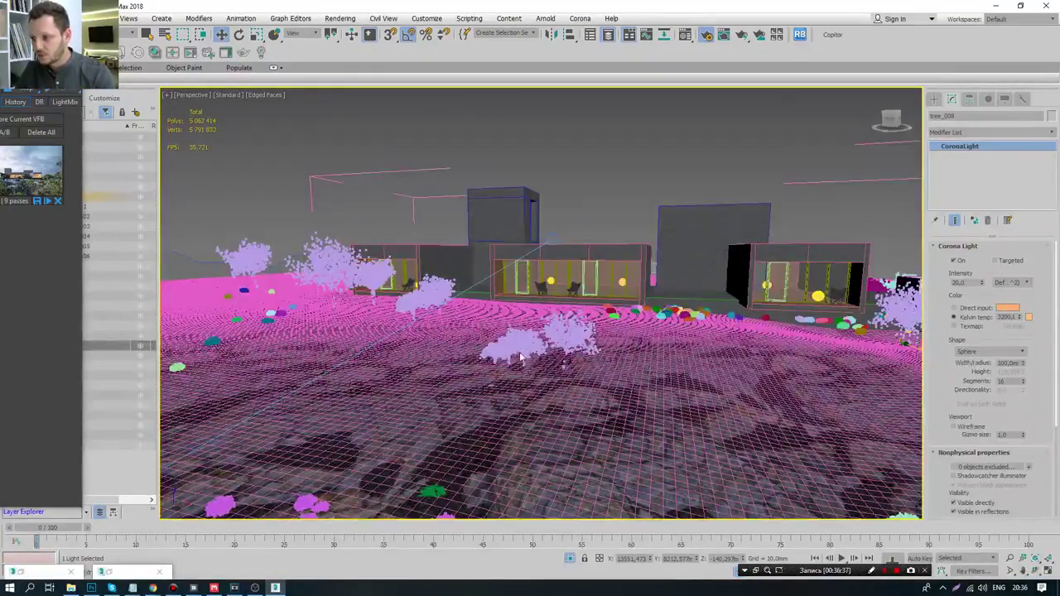
pyautogui.scroll(3, 563, 370)
pyautogui.scroll(3, 561, 356)
pyautogui.scroll(2, 551, 352)
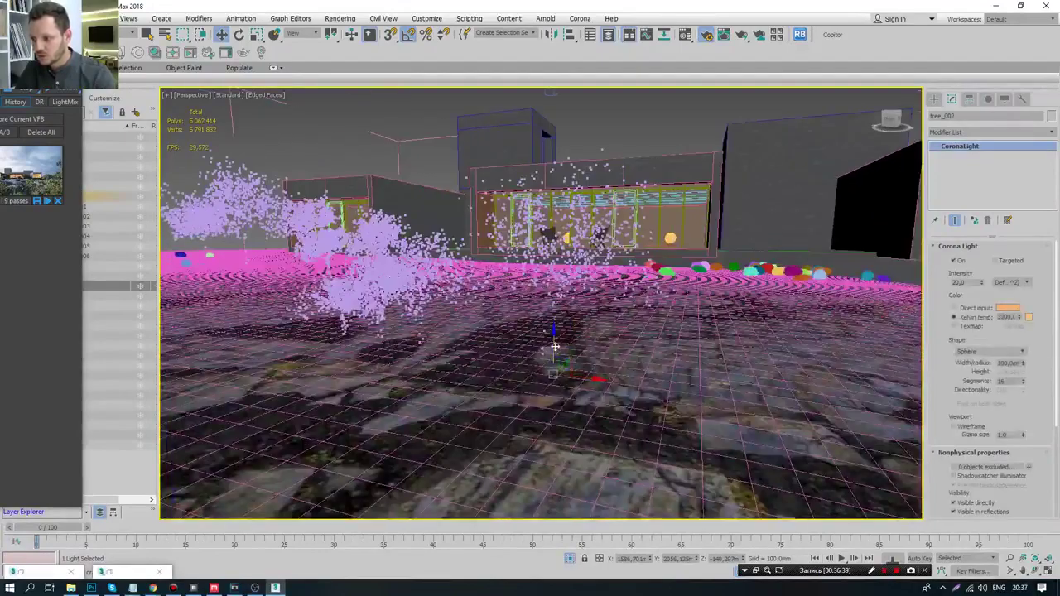
# - Drag-select the copied lights tree_004 to tree_007, Ctrl-clicking to drop one extra light
pyautogui.click(378, 323)
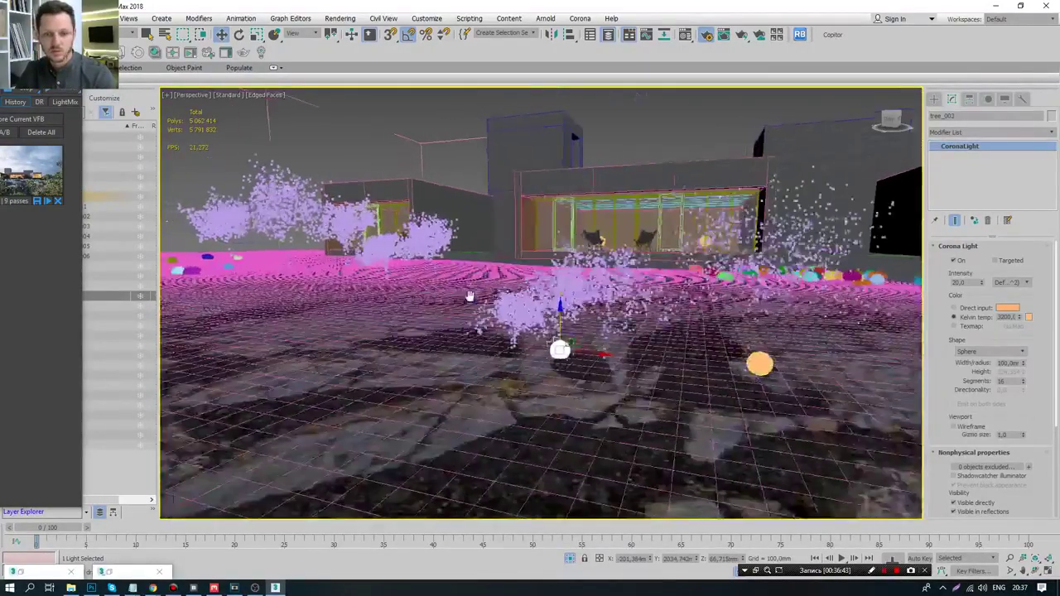
pyautogui.moveTo(378, 323)
pyautogui.keyDown('alt'); pyautogui.mouseDown(button='middle')
pyautogui.moveTo(470, 313)
pyautogui.moveTo(439, 307)
pyautogui.moveTo(378, 218)
pyautogui.mouseUp(button='middle'); pyautogui.keyUp('alt')
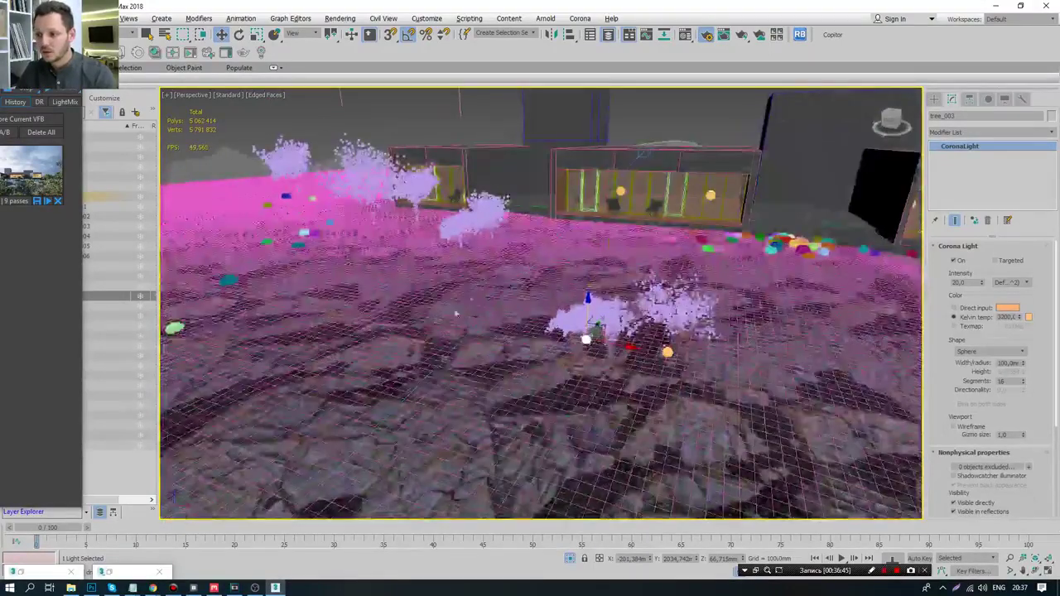
pyautogui.moveTo(378, 217); pyautogui.dragTo(489, 232)
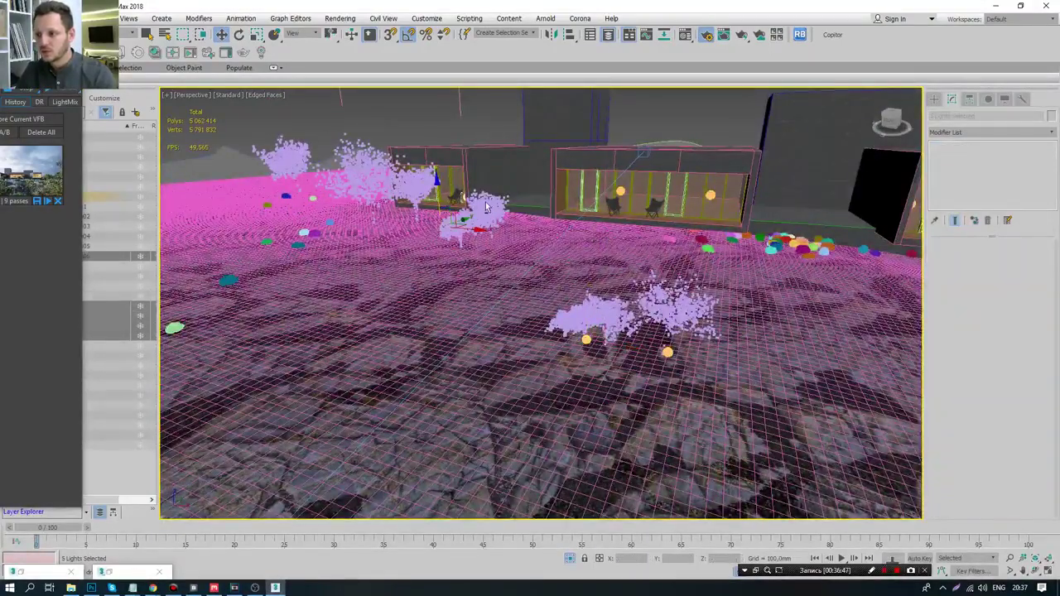
pyautogui.keyDown('alt'); pyautogui.click(447, 207); pyautogui.keyUp('alt')
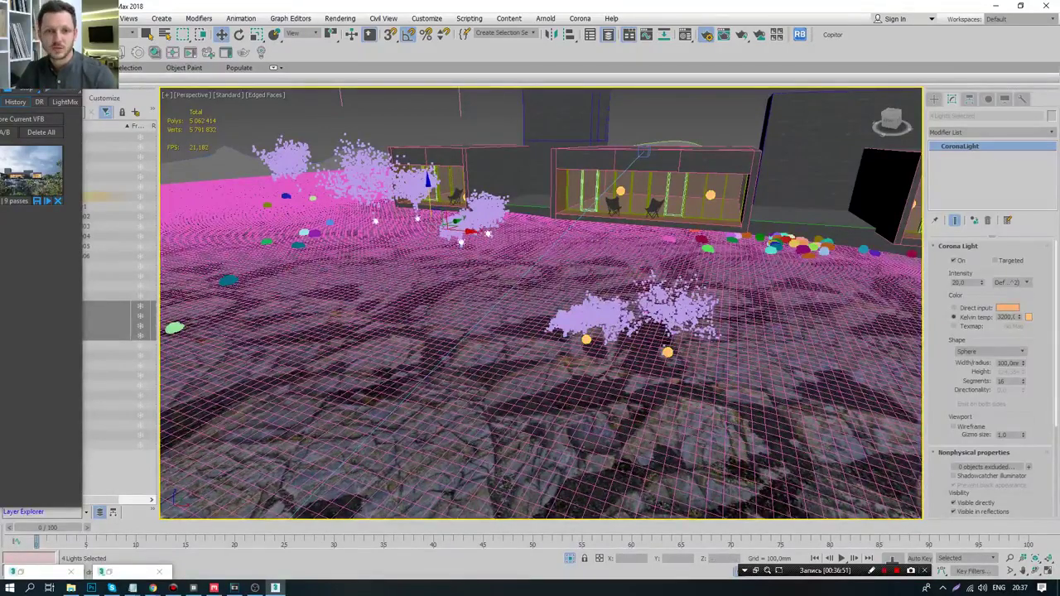
pyautogui.hotkey('alt', 'Tab')
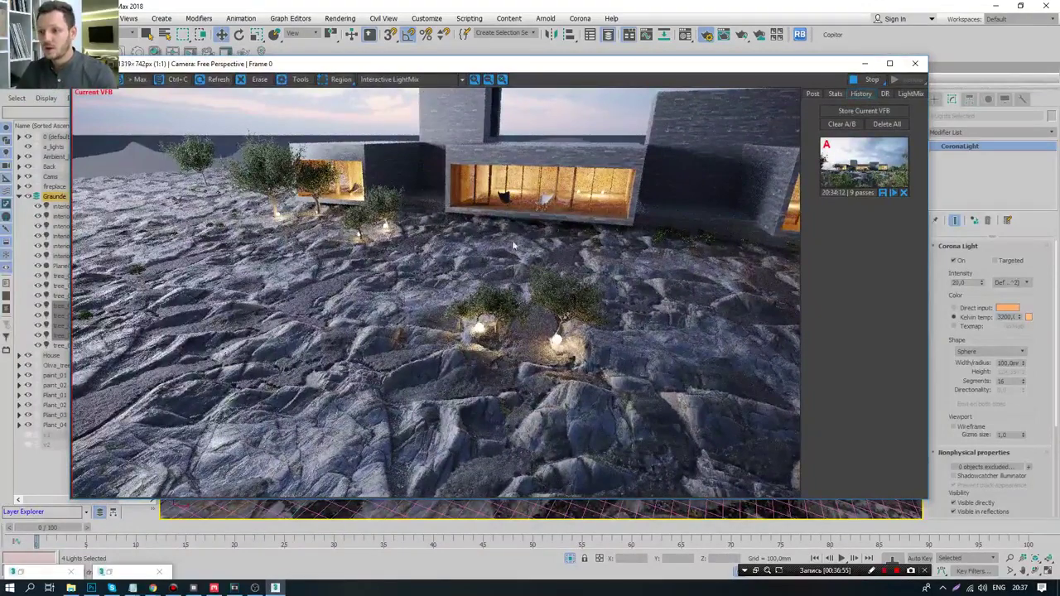
# - Pick a Corona camera in the Select Camera dialog and enlarge the Corona VFB
pyautogui.moveTo(568, 64)
pyautogui.mouseDown()
pyautogui.moveTo(473, 83)
pyautogui.moveTo(0, 99)
pyautogui.mouseUp()
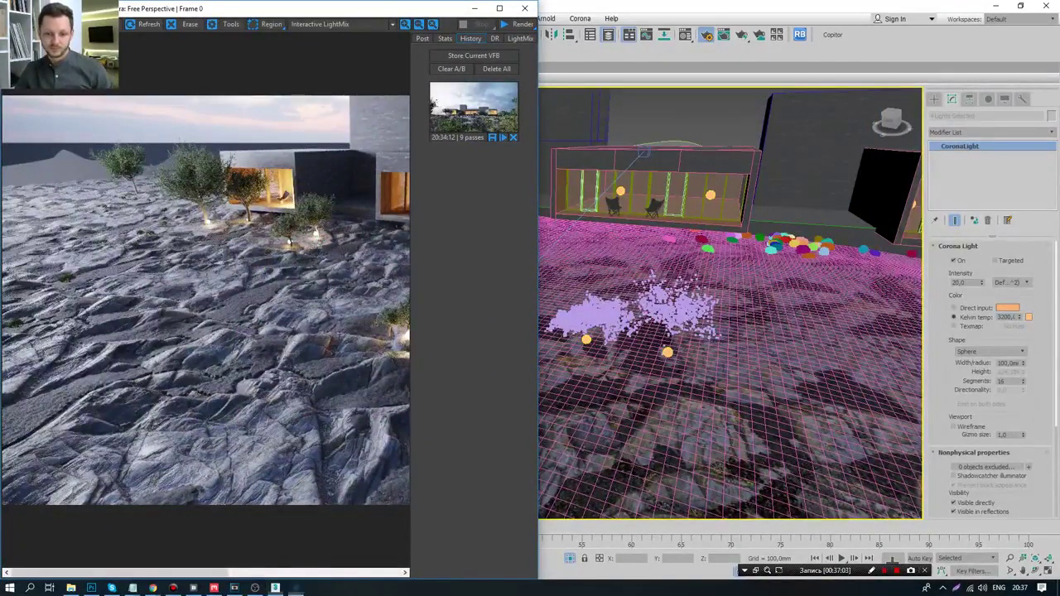
pyautogui.click(295, 587)
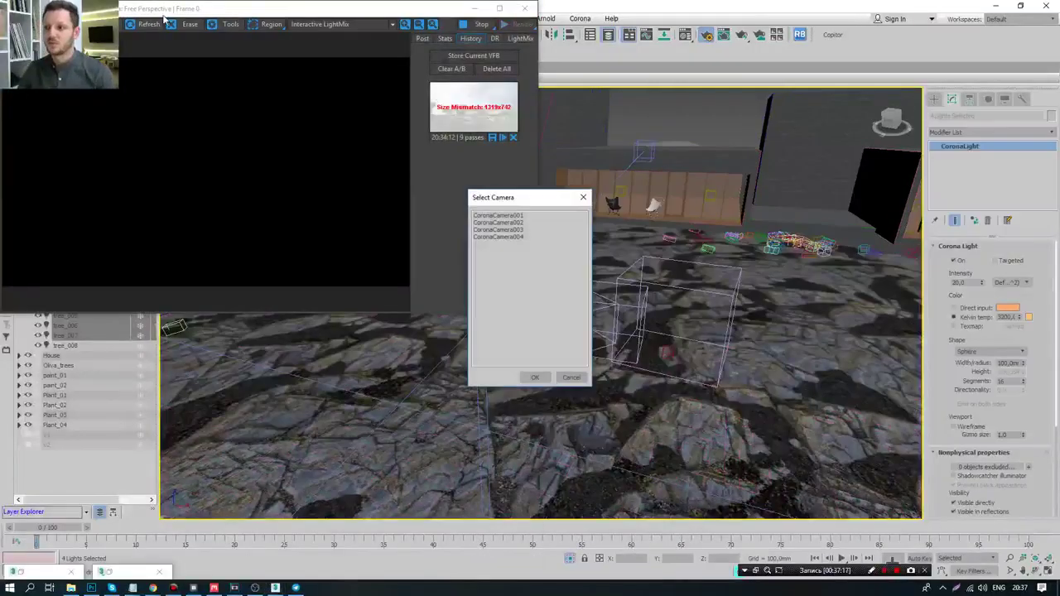
pyautogui.doubleClick(519, 214)
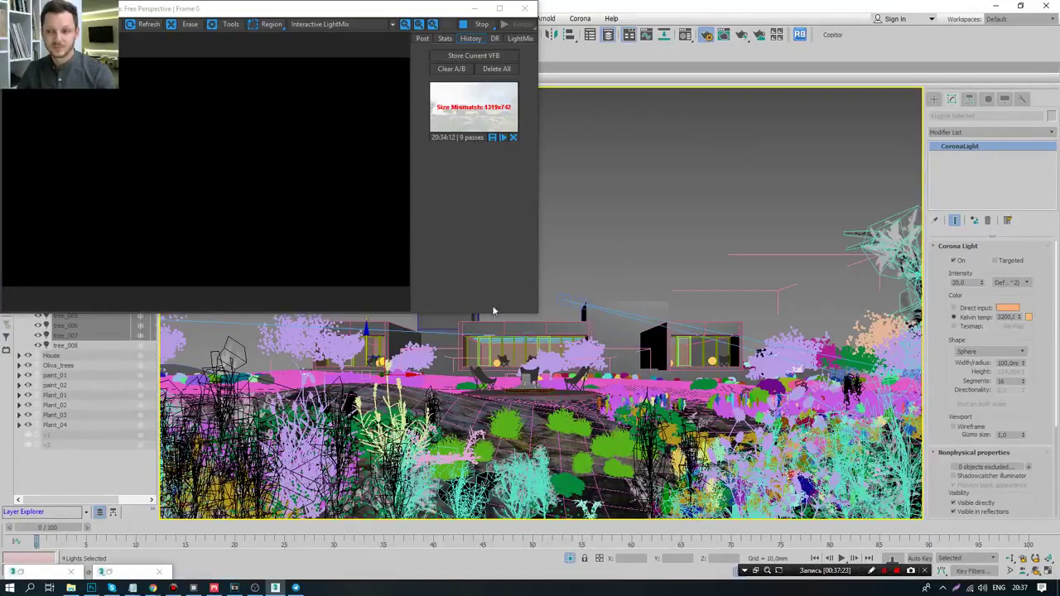
pyautogui.moveTo(537, 313); pyautogui.dragTo(914, 526)
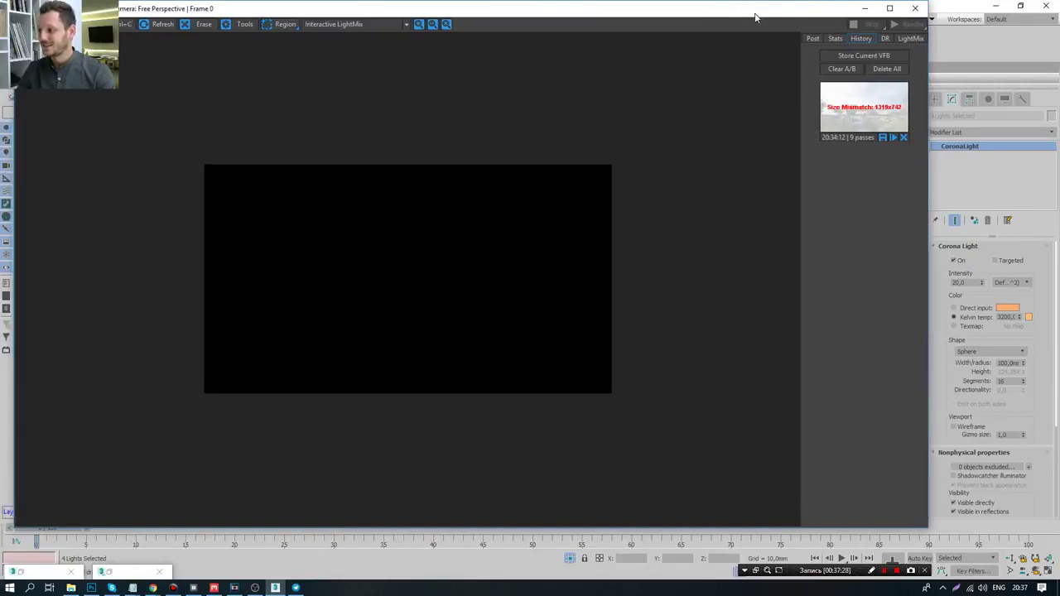
# - Restore the maximized Corona VFB to a floating window and drag it out of the way
pyautogui.moveTo(757, 16); pyautogui.dragTo(759, 17)
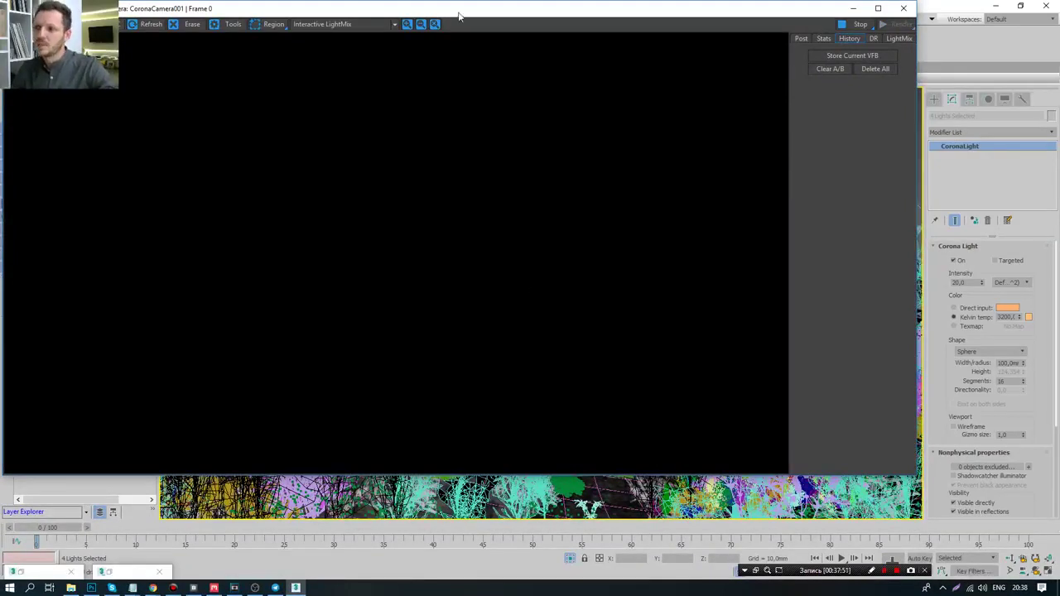
pyautogui.moveTo(460, 15); pyautogui.dragTo(471, 84)
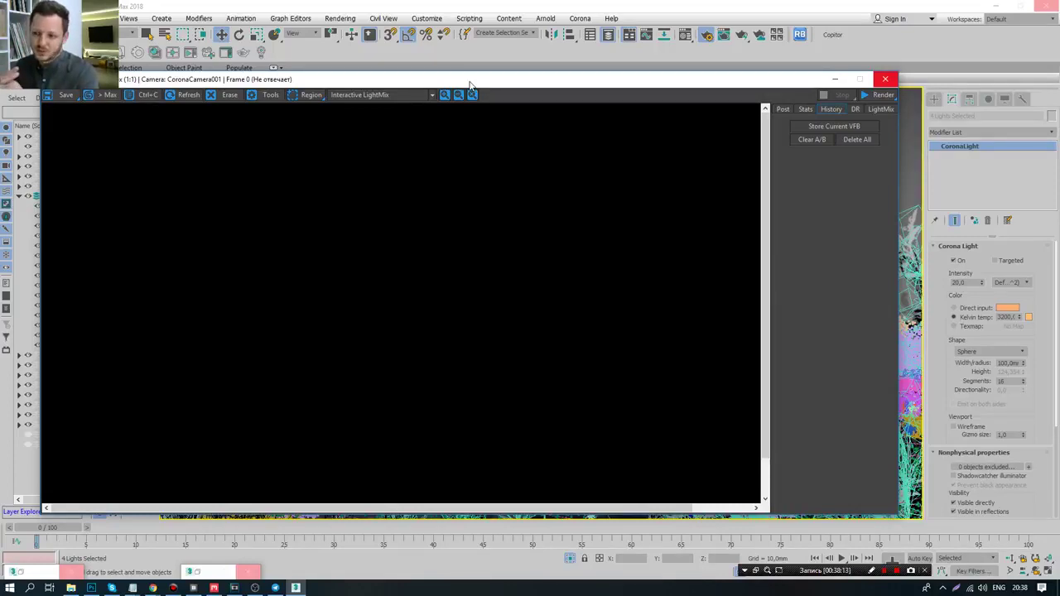
pyautogui.moveTo(470, 82)
pyautogui.mouseDown()
pyautogui.moveTo(559, 466)
pyautogui.moveTo(570, 69)
pyautogui.mouseUp()
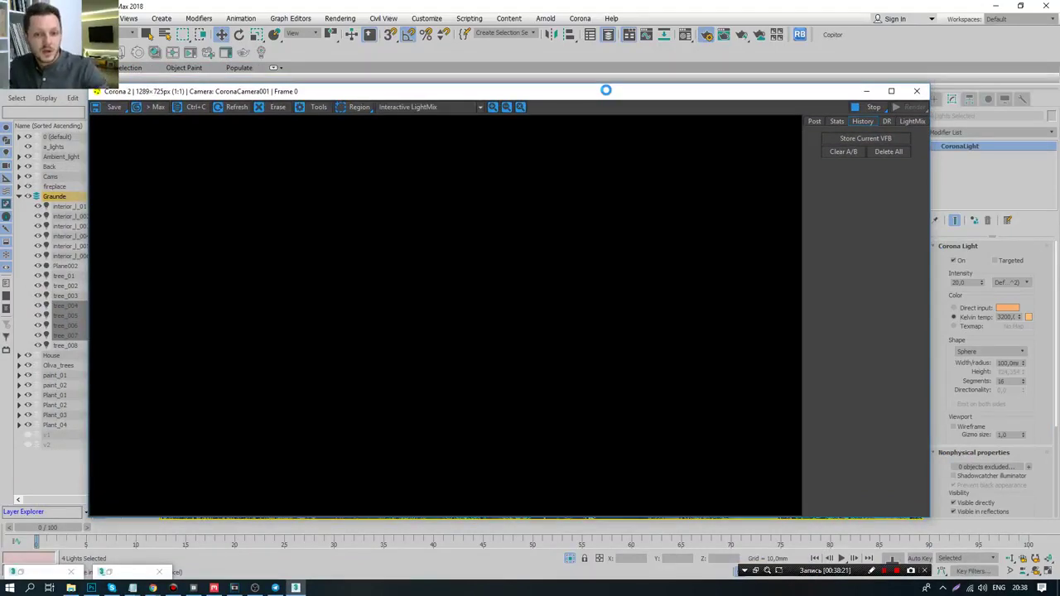
# - Check memory use in Task Manager's Performance tab (about 28 of 64 GB), then minimize it
pyautogui.hotkey('ctrl', 'shift', 'Escape')
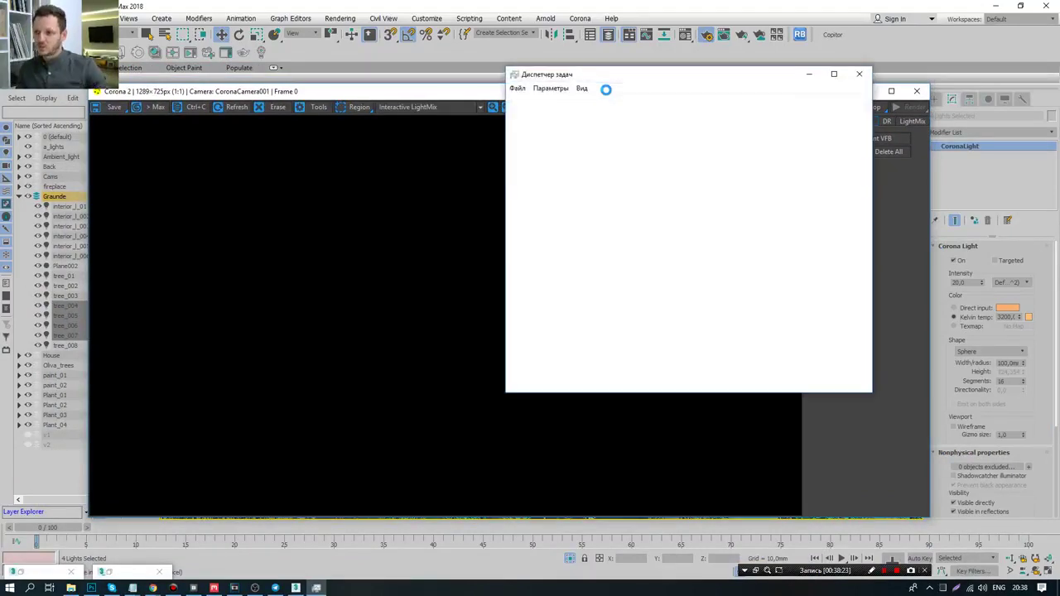
pyautogui.click(596, 101)
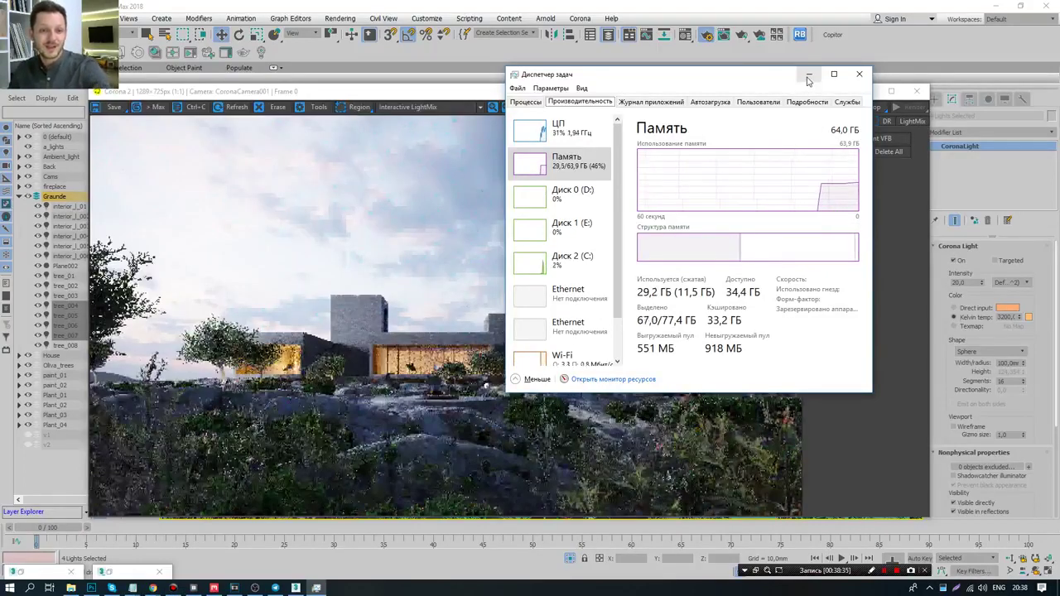
pyautogui.click(809, 76)
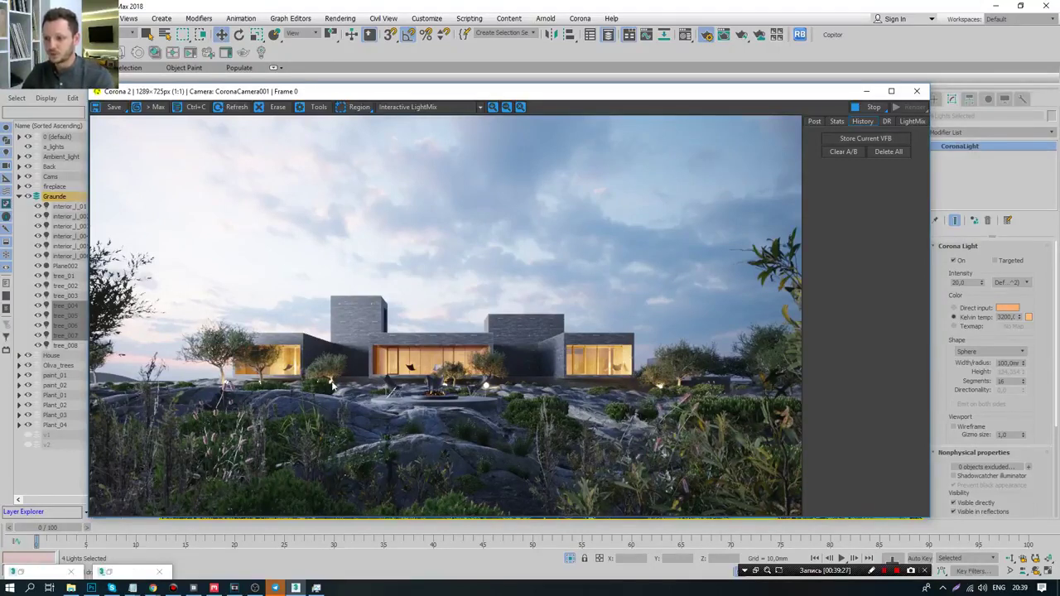
# - Hide the lights from direct view, reflections and refractions, and stop them occluding other lights
pyautogui.click(872, 571)
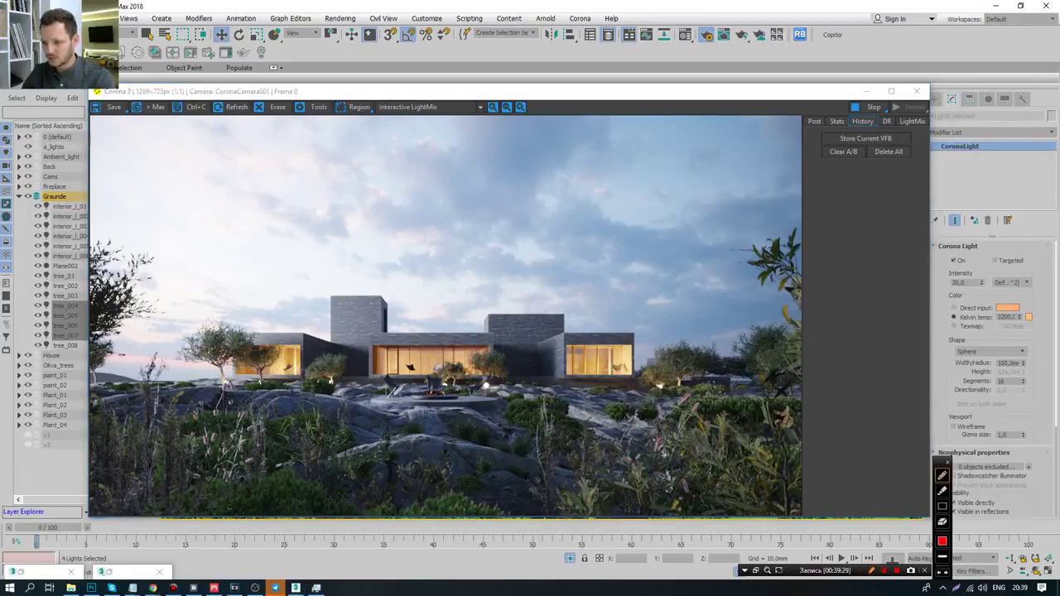
pyautogui.moveTo(328, 371); pyautogui.dragTo(341, 390)
pyautogui.moveTo(235, 378)
pyautogui.mouseDown()
pyautogui.moveTo(217, 387)
pyautogui.moveTo(247, 391)
pyautogui.mouseUp()
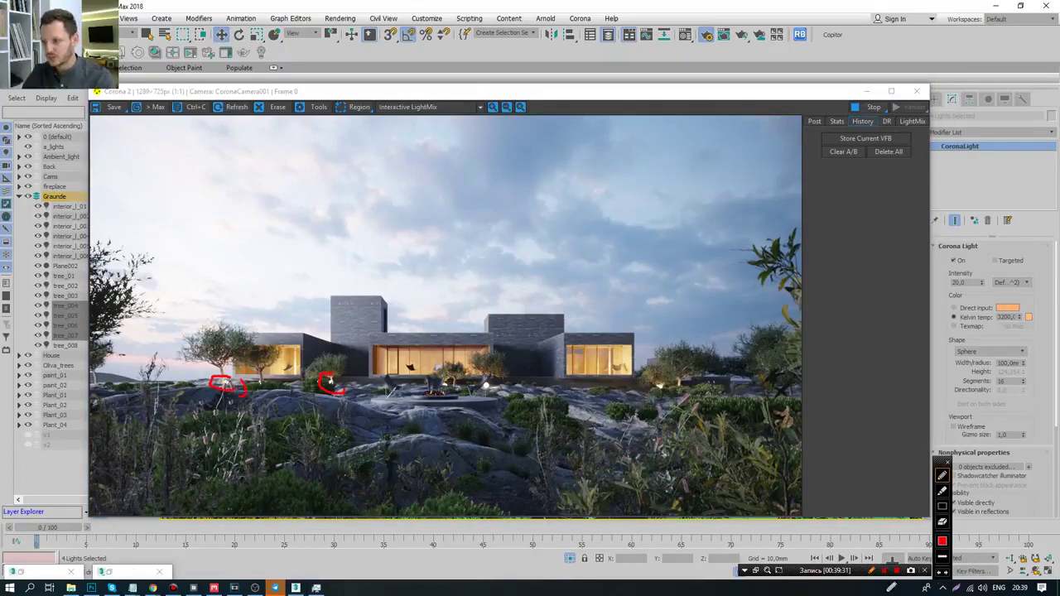
pyautogui.click(885, 571)
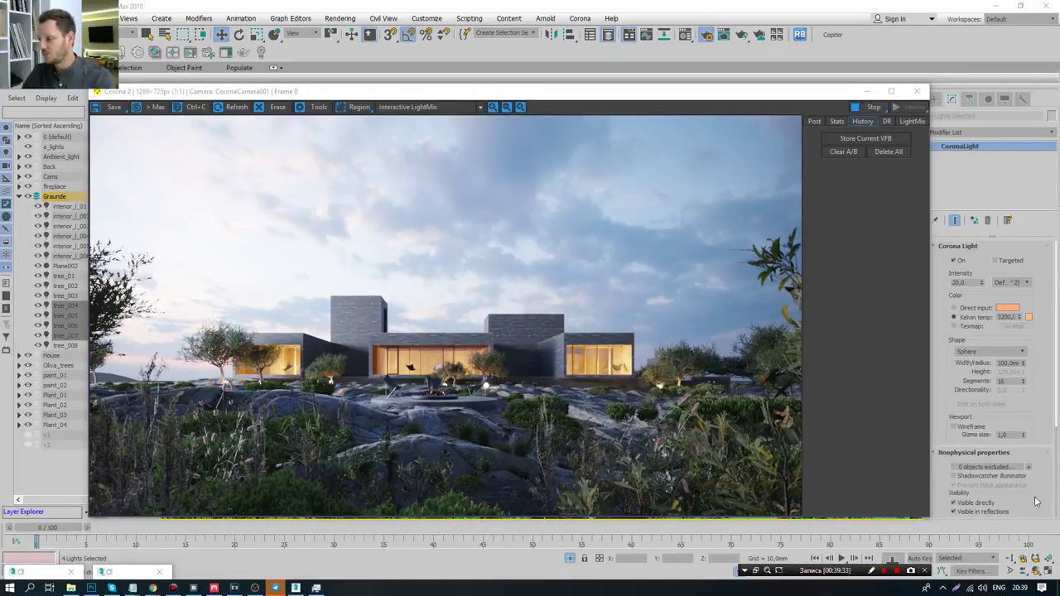
pyautogui.scroll(-3, 1027, 387)
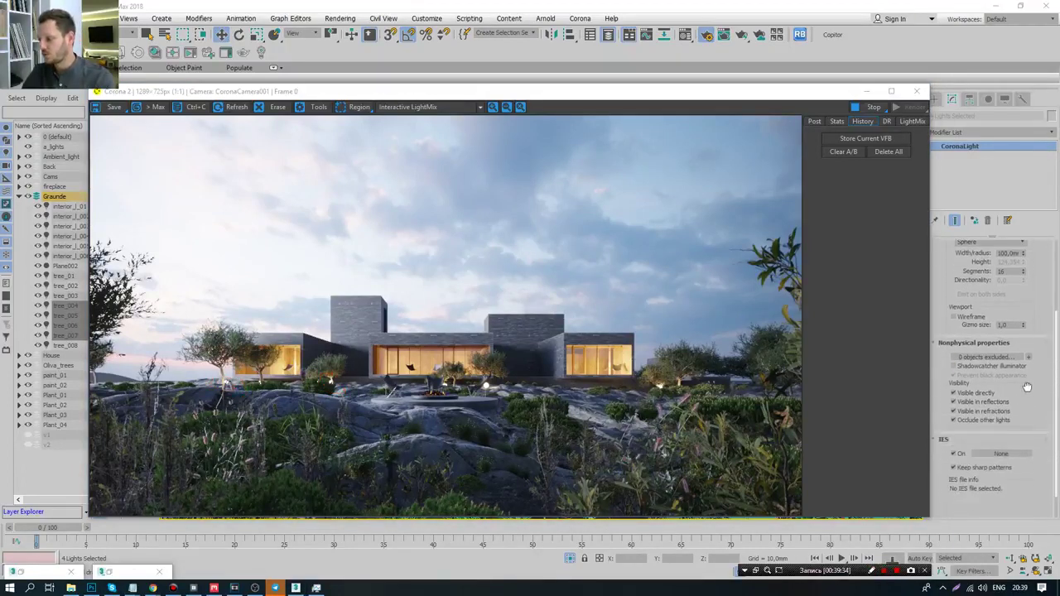
pyautogui.click(953, 420)
pyautogui.click(953, 411)
pyautogui.click(953, 402)
pyautogui.click(953, 392)
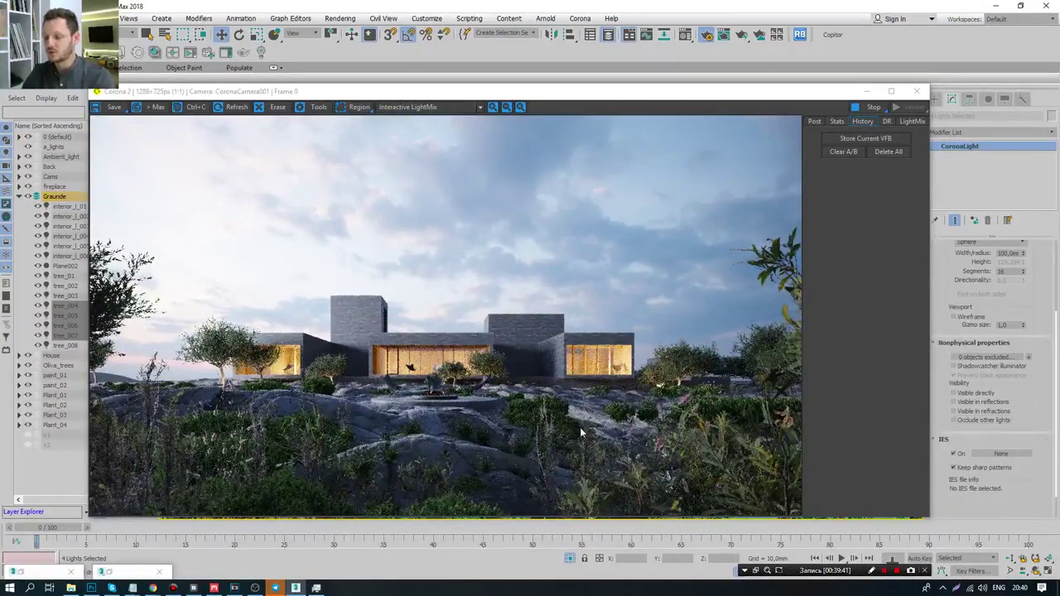
# - Move the Corona render preview window up and left, then enlarge it
pyautogui.moveTo(607, 95); pyautogui.dragTo(582, 92)
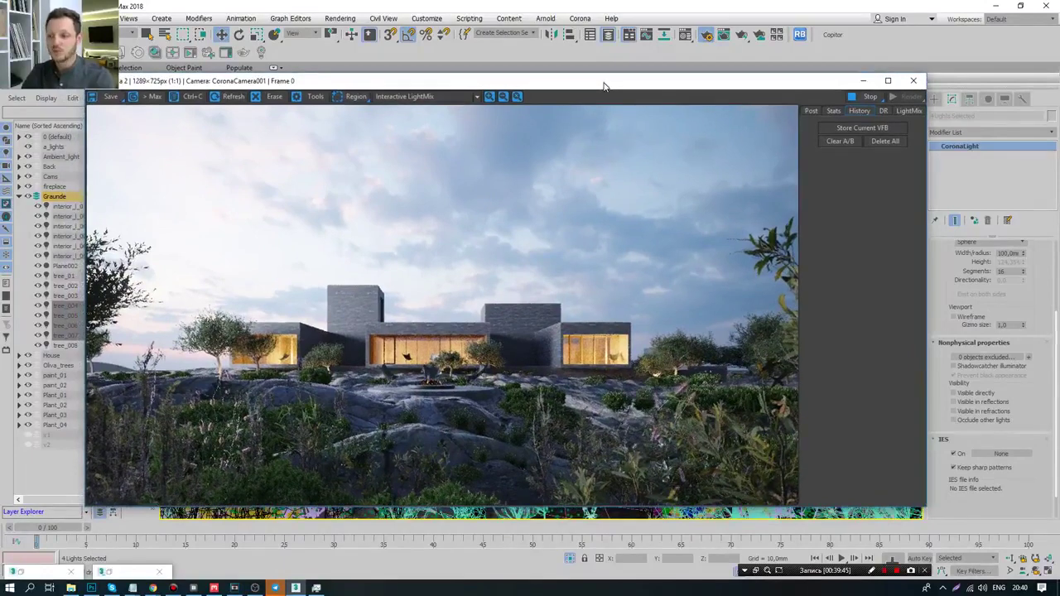
pyautogui.moveTo(605, 87); pyautogui.dragTo(583, 71)
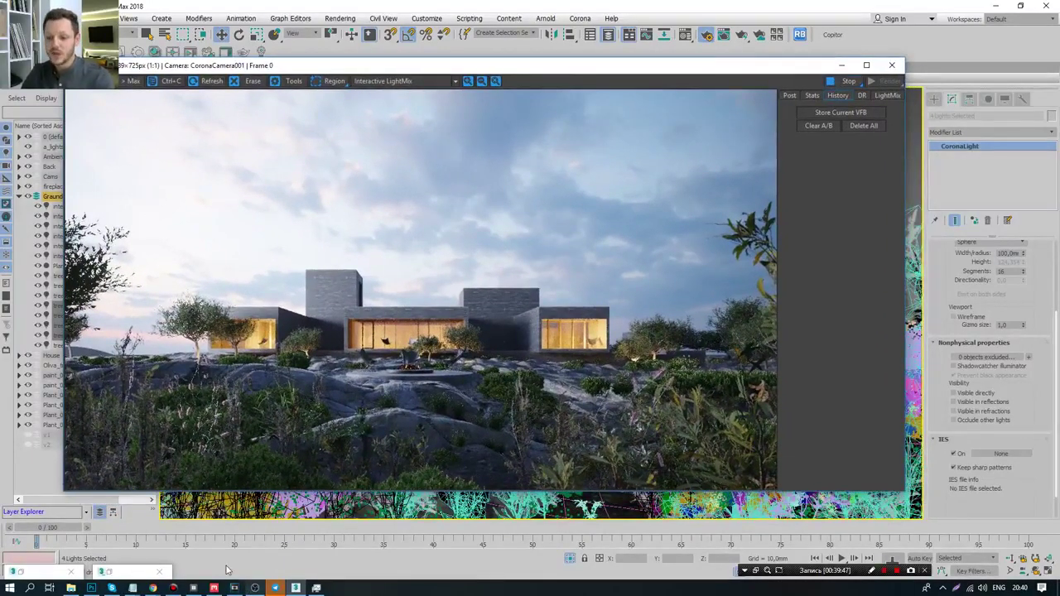
pyautogui.click(871, 571)
pyautogui.moveTo(460, 331); pyautogui.dragTo(453, 378)
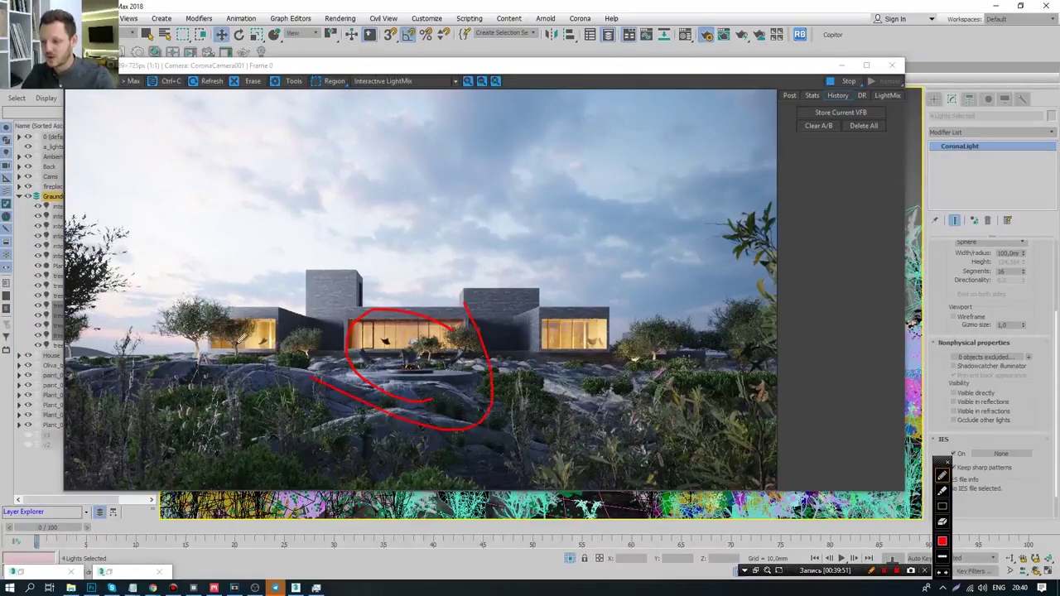
pyautogui.click(871, 571)
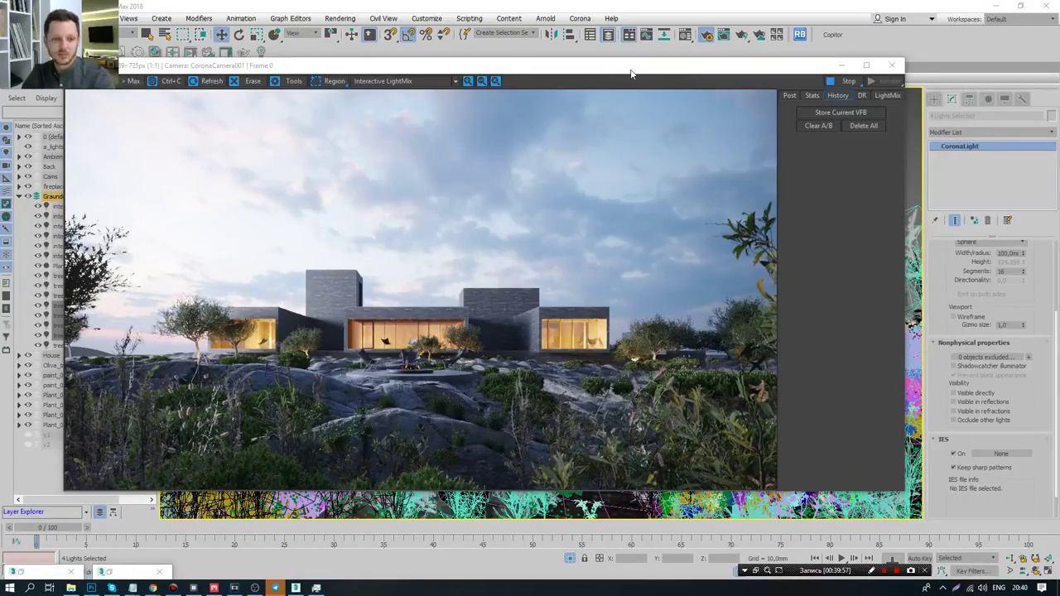
pyautogui.moveTo(635, 84); pyautogui.dragTo(631, 134)
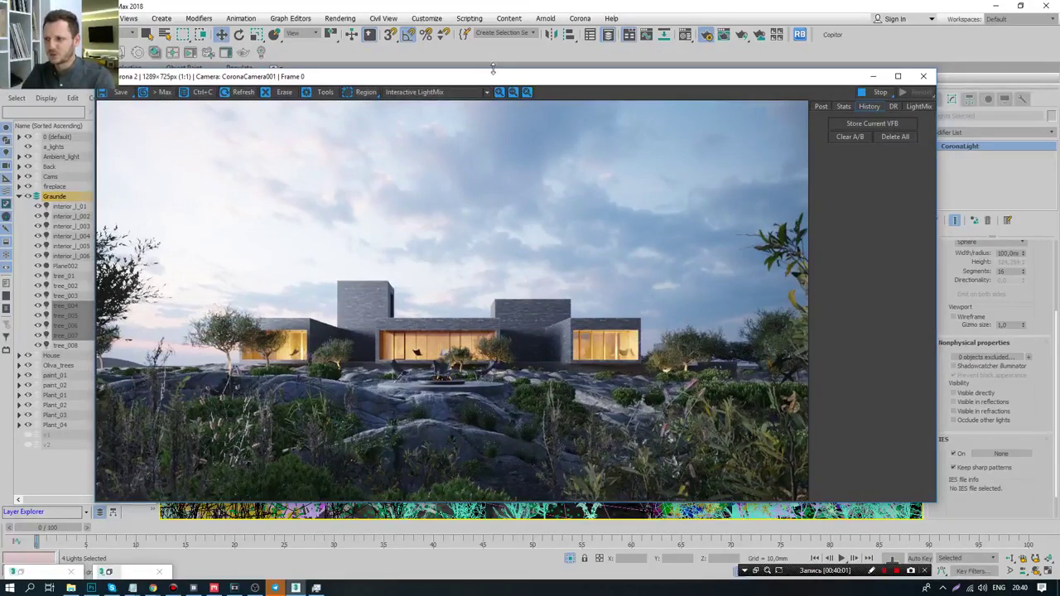
pyautogui.moveTo(487, 80); pyautogui.dragTo(400, 54)
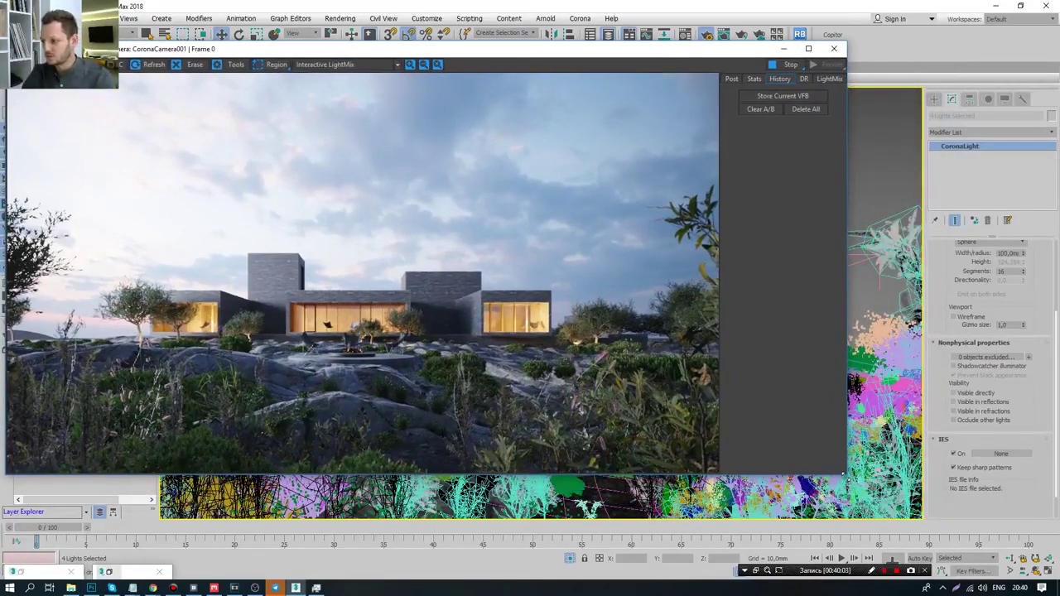
pyautogui.moveTo(843, 476); pyautogui.dragTo(929, 520)
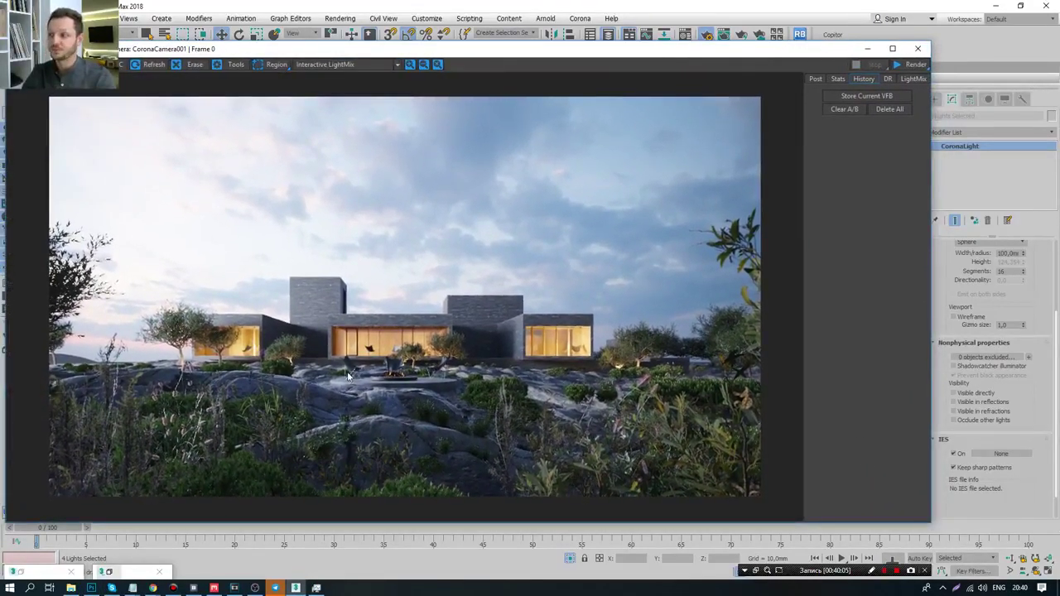
# - Switch to Photoshop and bring up the Flames0016_4_M_OP.jpg fire photo document
pyautogui.click(91, 588)
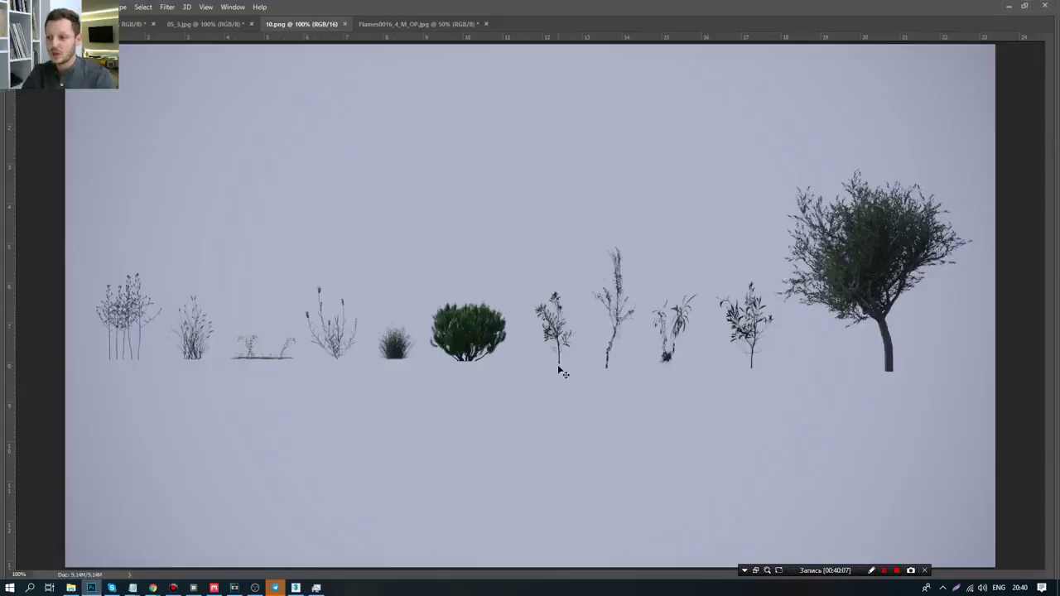
pyautogui.click(477, 26)
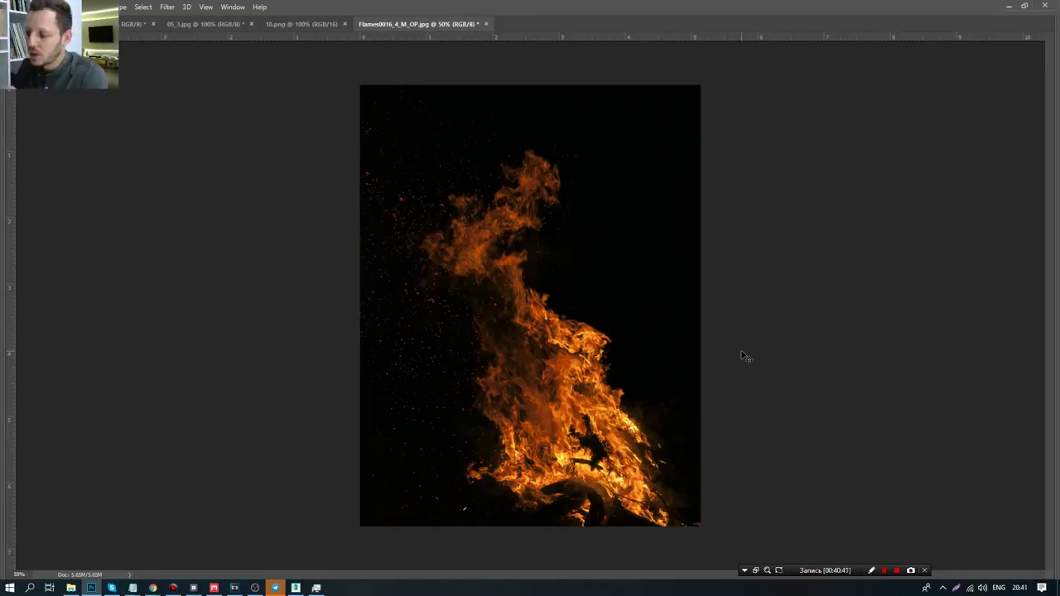
# - Set the fire photo's Levels black point by sampling the dark background
pyautogui.press('Tab')
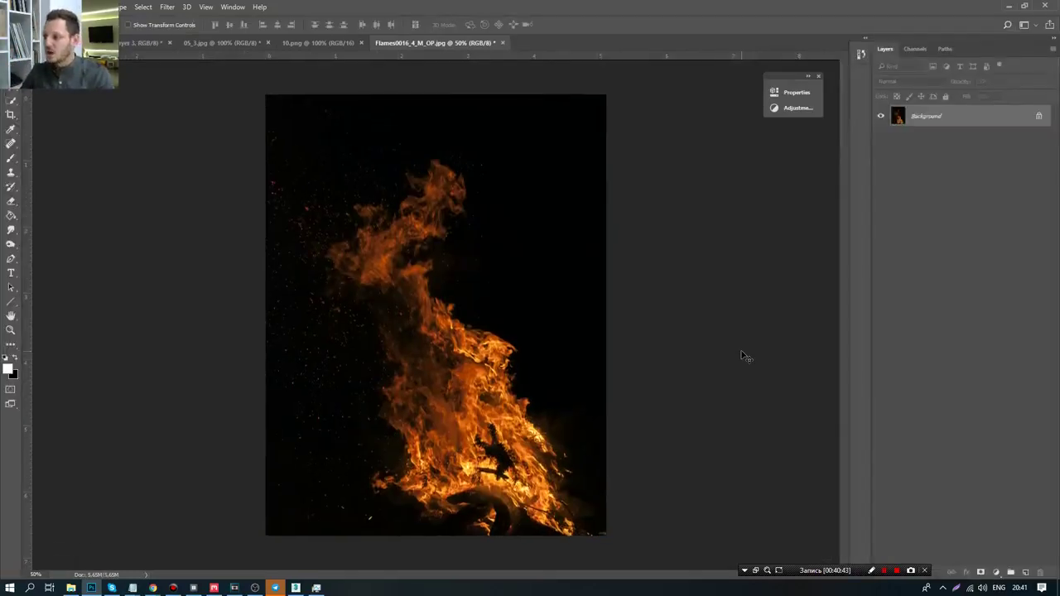
pyautogui.hotkey('ctrl', 'l')
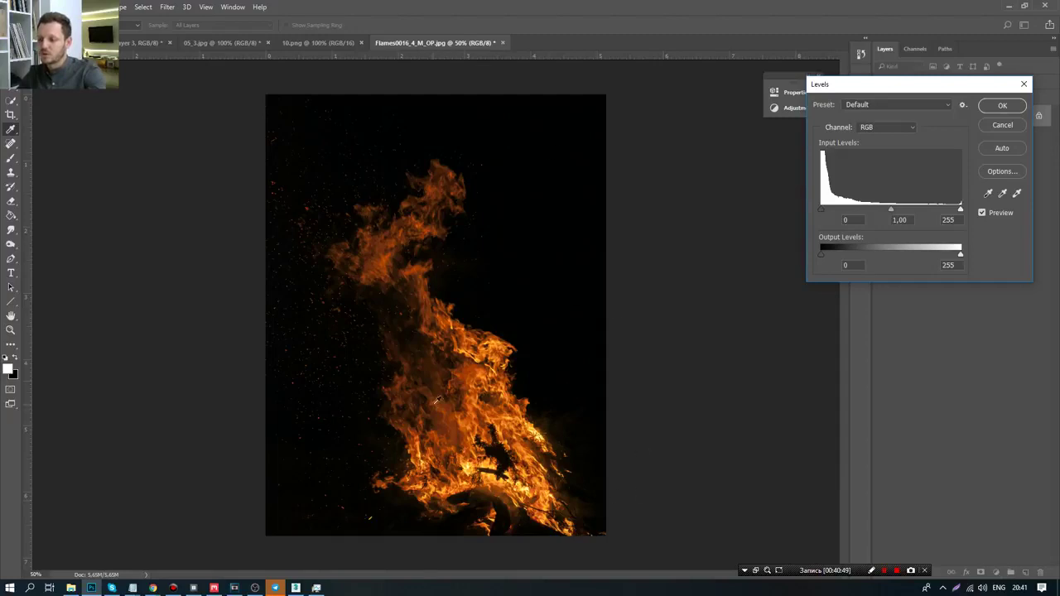
pyautogui.click(994, 130)
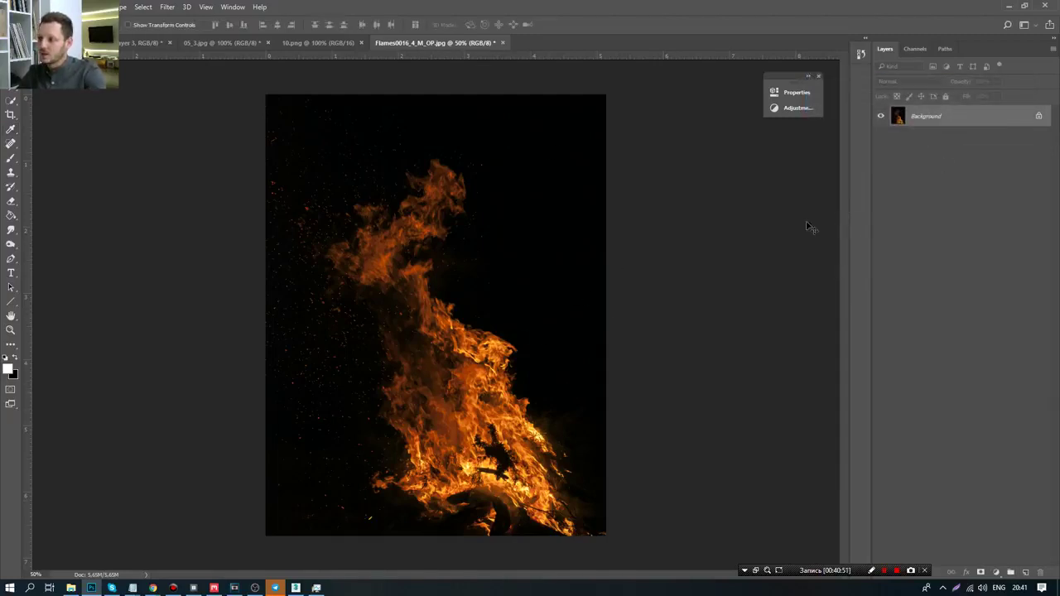
pyautogui.hotkey('ctrl', 'l')
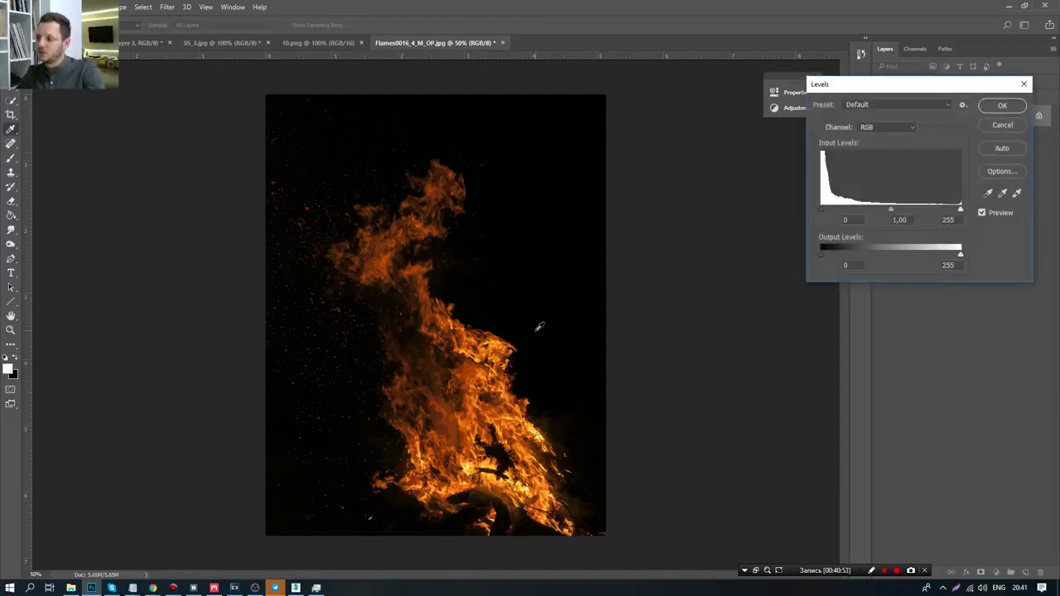
pyautogui.click(988, 195)
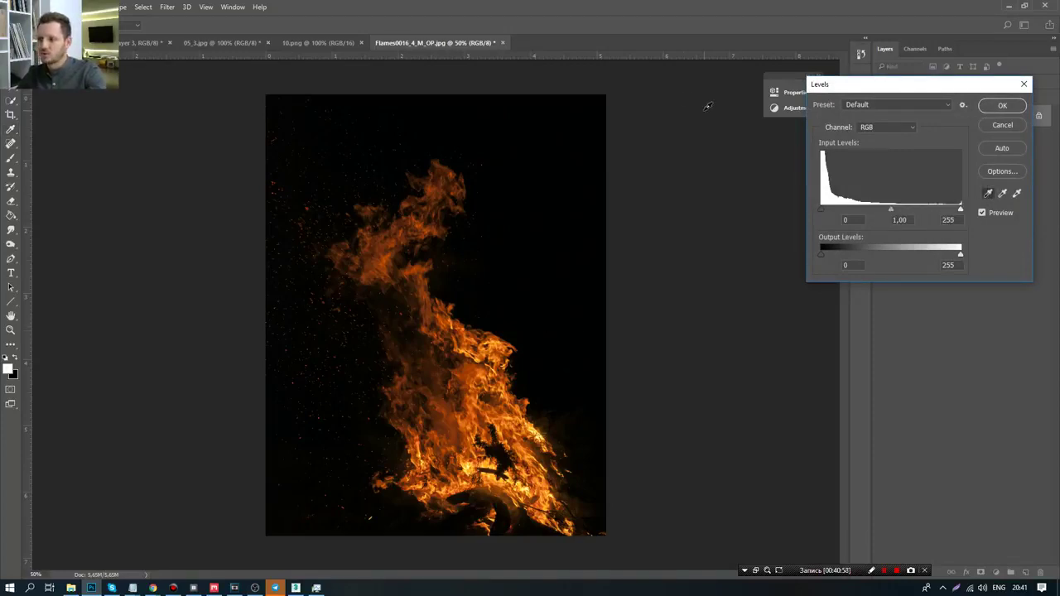
pyautogui.click(602, 97)
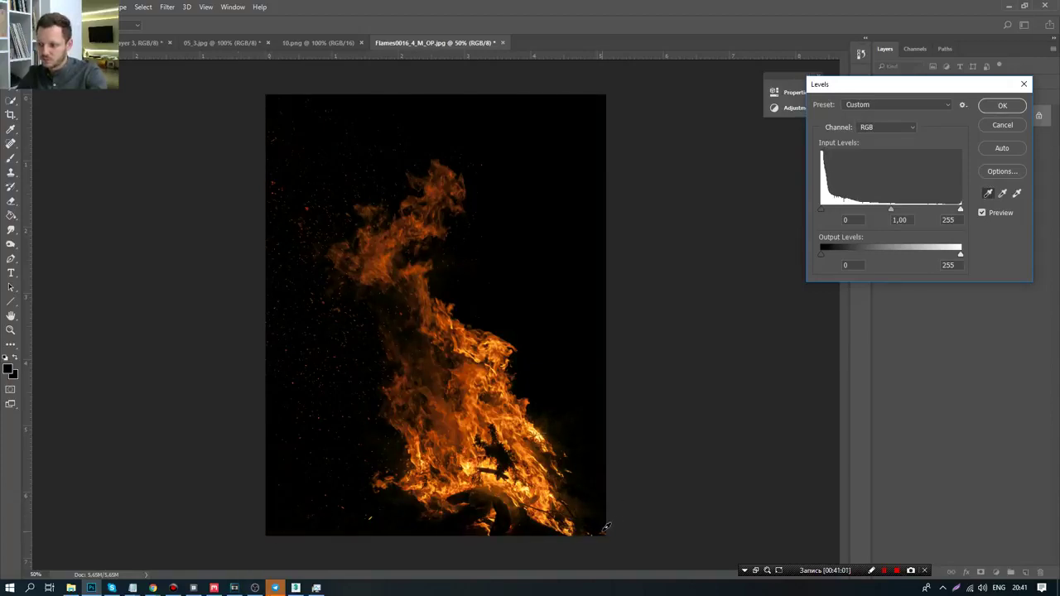
pyautogui.click(1002, 106)
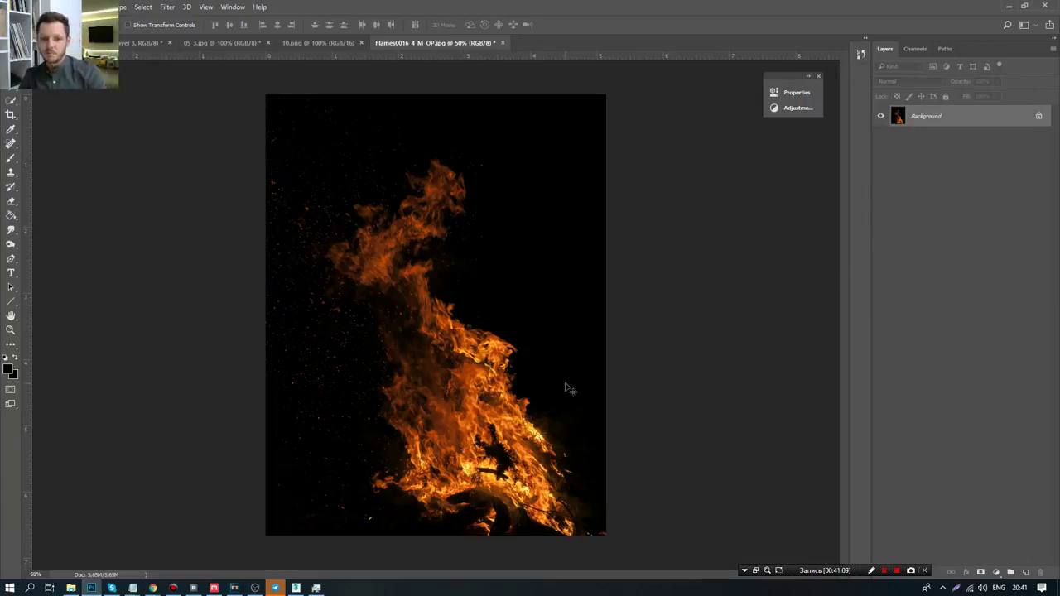
# - Desaturate the fire photo completely and brighten it with a Levels white input of 155
pyautogui.hotkey('ctrl', 'u')
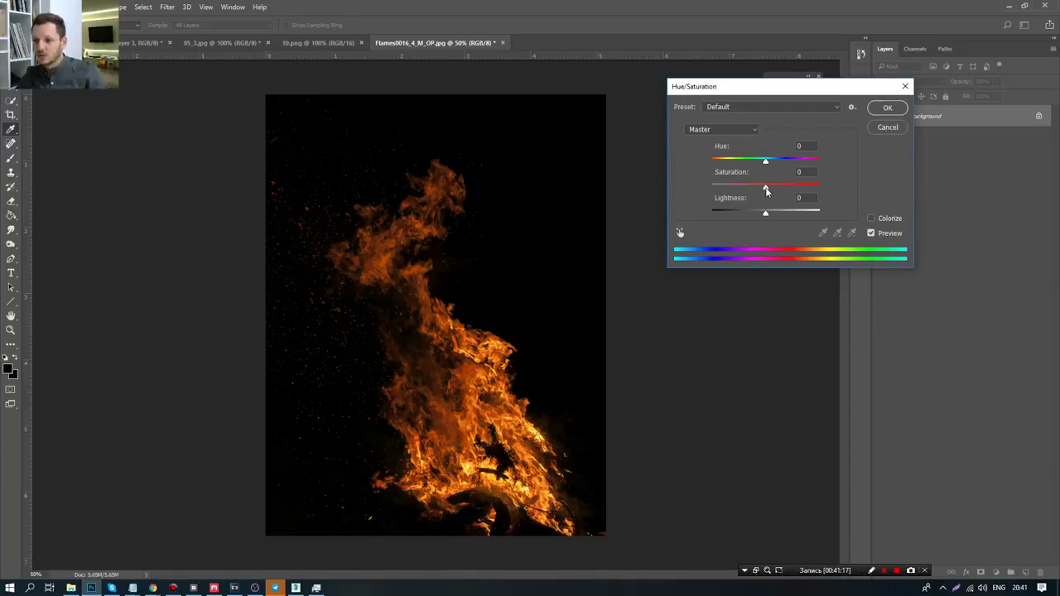
pyautogui.moveTo(766, 189); pyautogui.dragTo(142, 185)
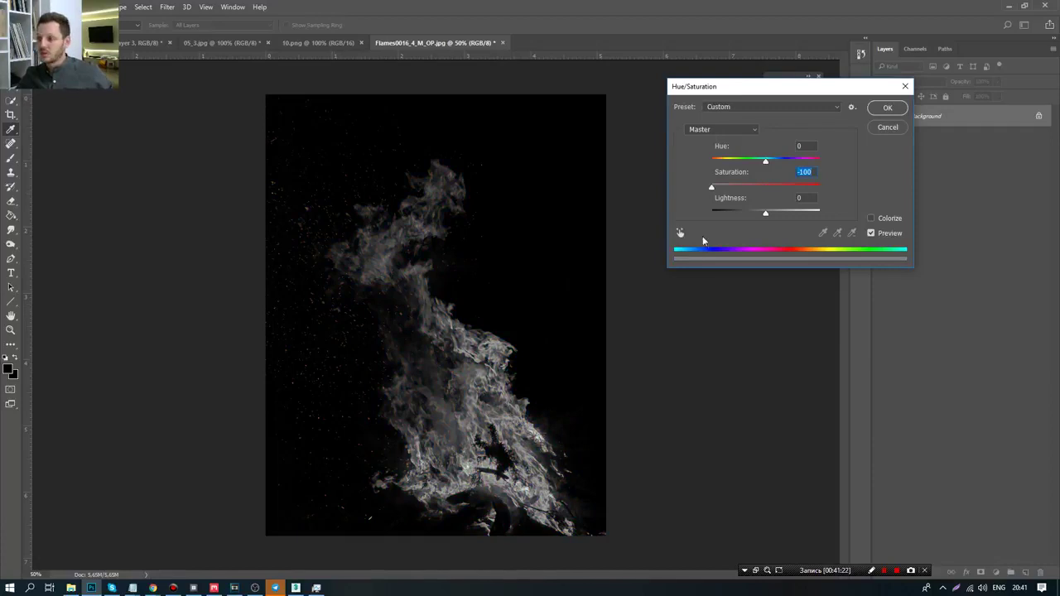
pyautogui.click(887, 108)
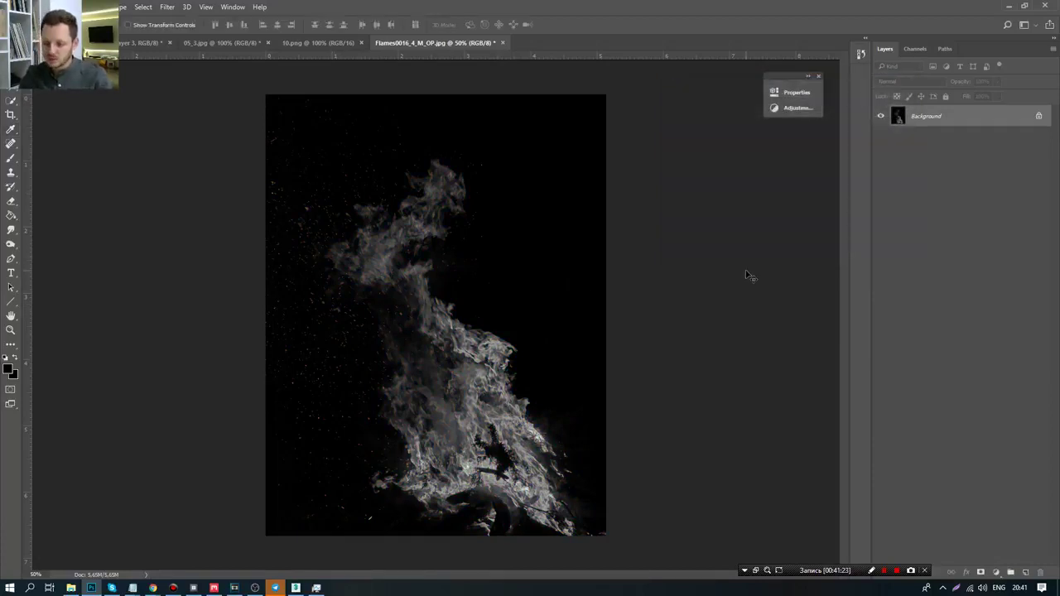
pyautogui.hotkey('ctrl', 'l')
pyautogui.moveTo(962, 213); pyautogui.dragTo(905, 212)
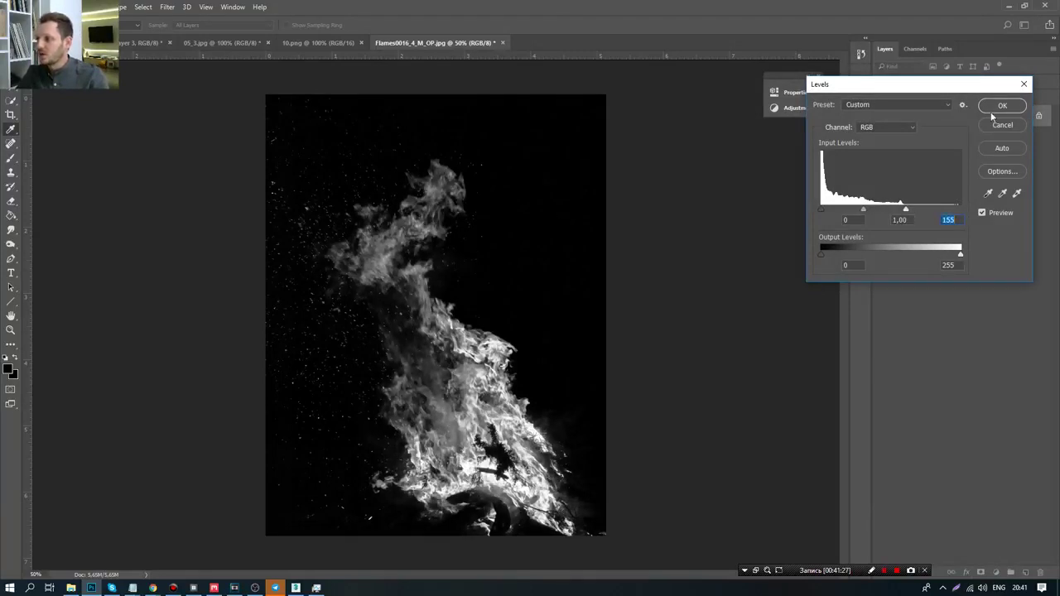
pyautogui.press('Return')
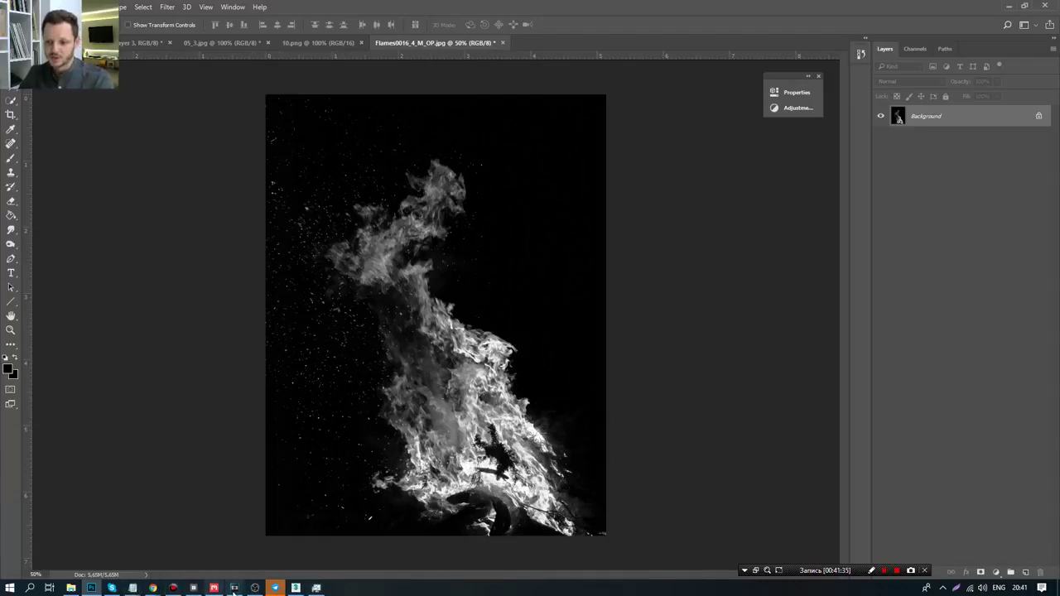
# - Back in 3ds Max, select the fire-pit platform and chairs group and isolate it
pyautogui.click(295, 588)
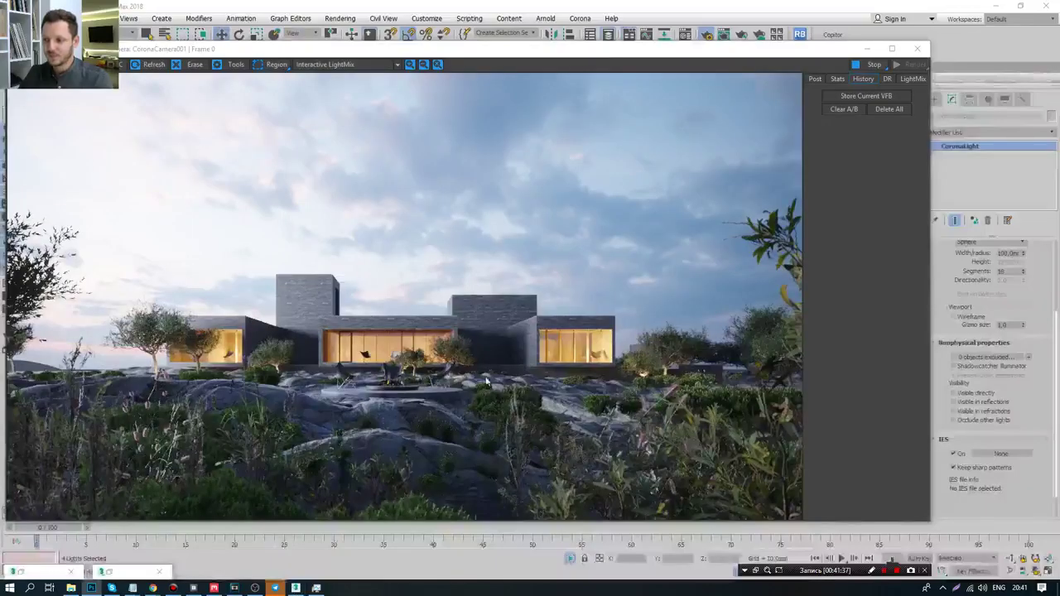
pyautogui.moveTo(846, 54); pyautogui.dragTo(30, 77)
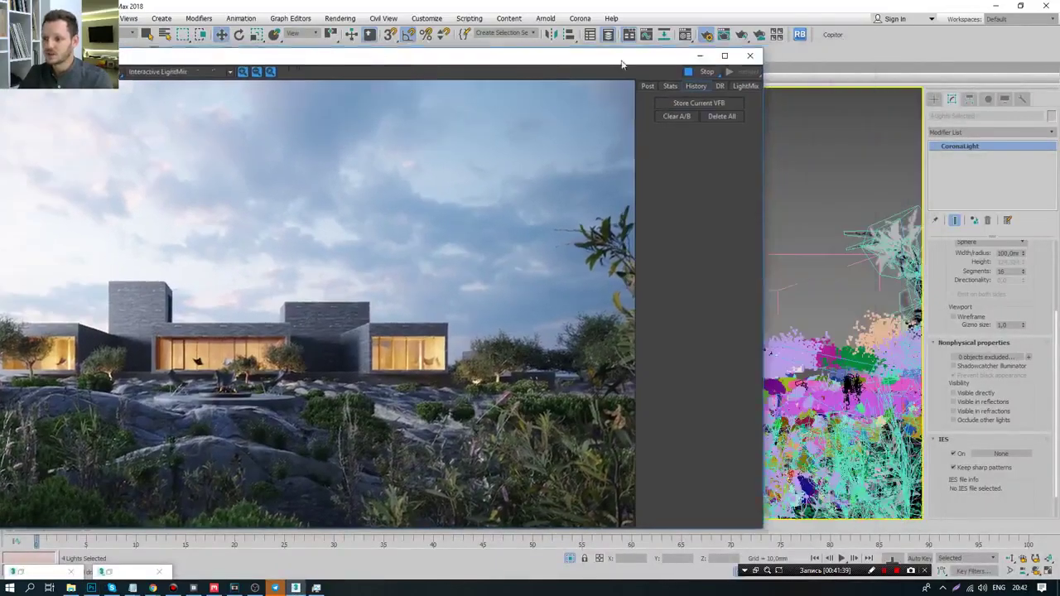
pyautogui.click(125, 37)
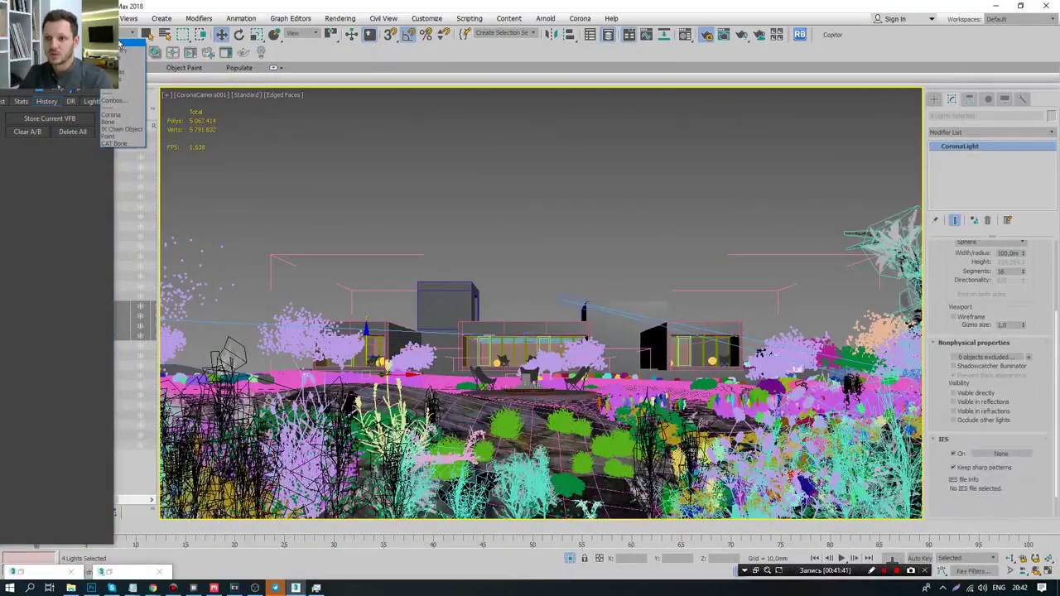
pyautogui.click(447, 331)
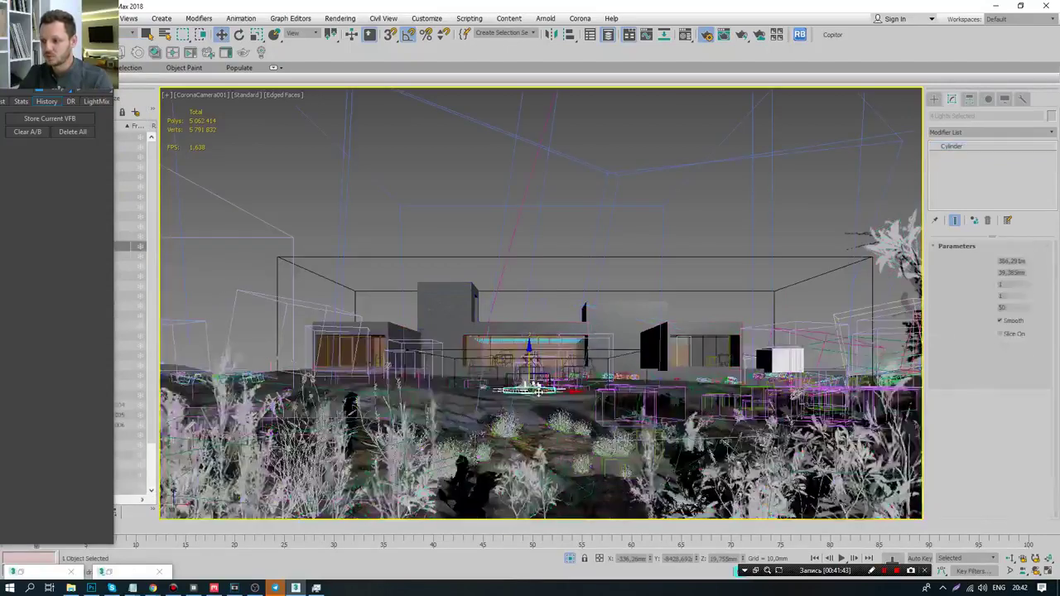
pyautogui.click(99, 18)
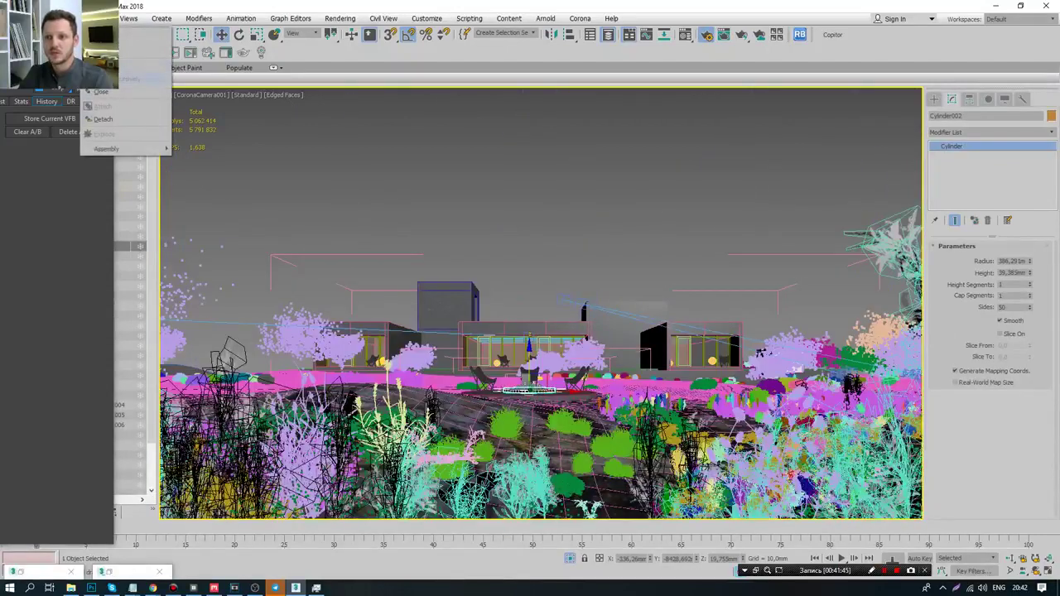
pyautogui.click(124, 93)
pyautogui.hotkey('alt', 'q')
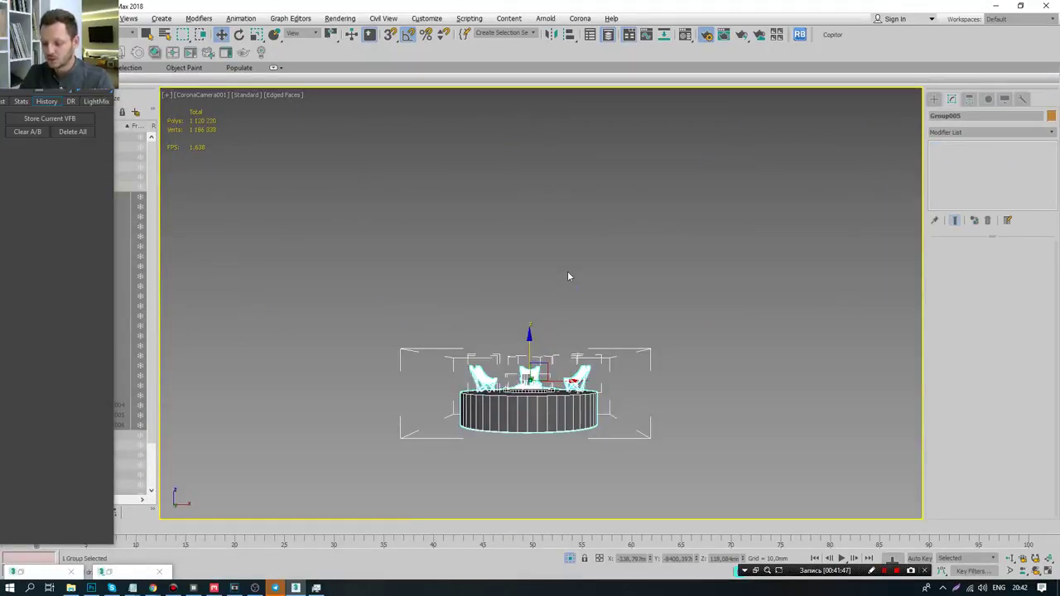
# - Start an interactive render in a free Perspective view framed on the platform and chairs
pyautogui.press('p')
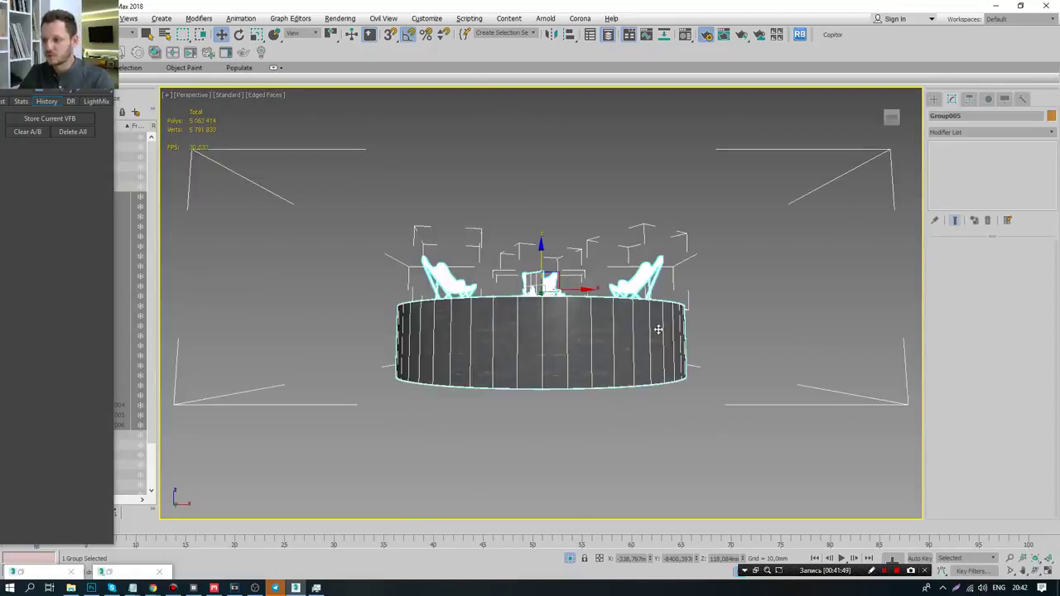
pyautogui.keyDown('alt'); pyautogui.moveTo(658, 330); pyautogui.dragTo(619, 215, button='middle'); pyautogui.keyUp('alt')
pyautogui.hotkey('shift', 'q')
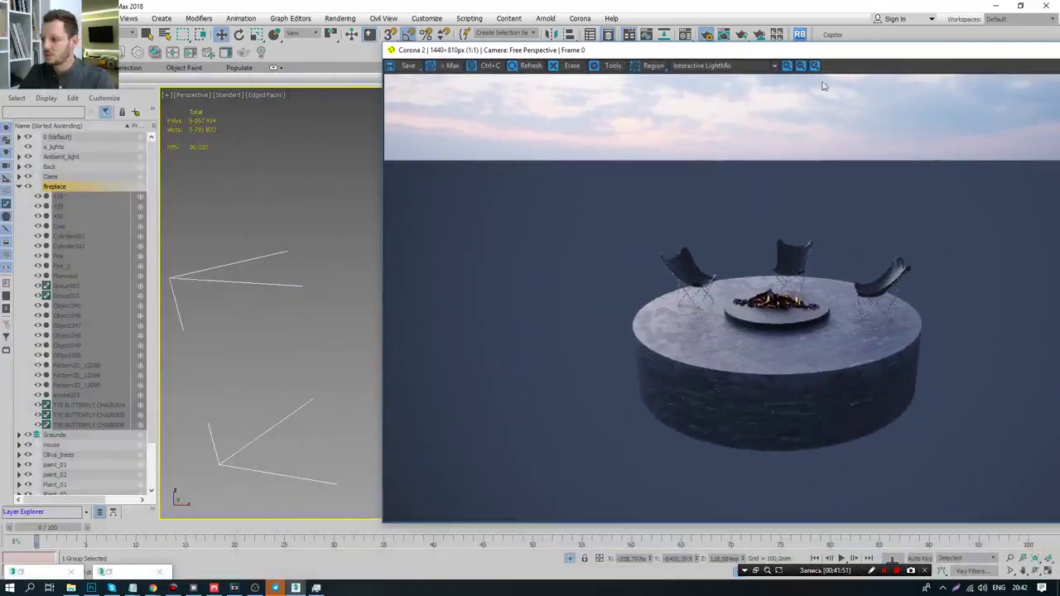
pyautogui.keyDown('alt'); pyautogui.moveTo(278, 255); pyautogui.dragTo(282, 275, button='middle'); pyautogui.keyUp('alt')
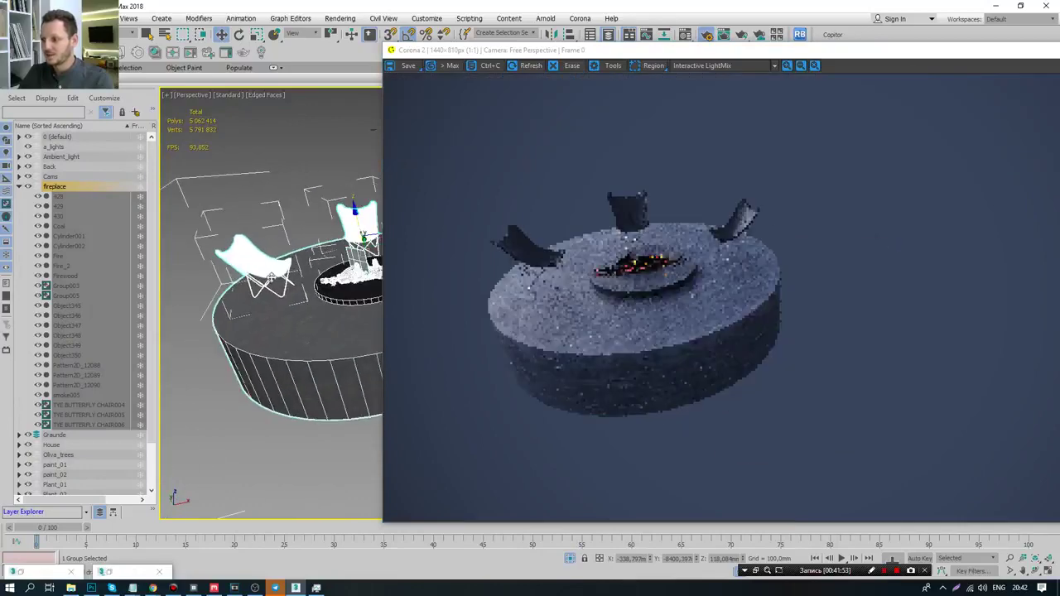
pyautogui.scroll(2, 282, 275)
pyautogui.scroll(2, 282, 269)
pyautogui.scroll(2, 284, 263)
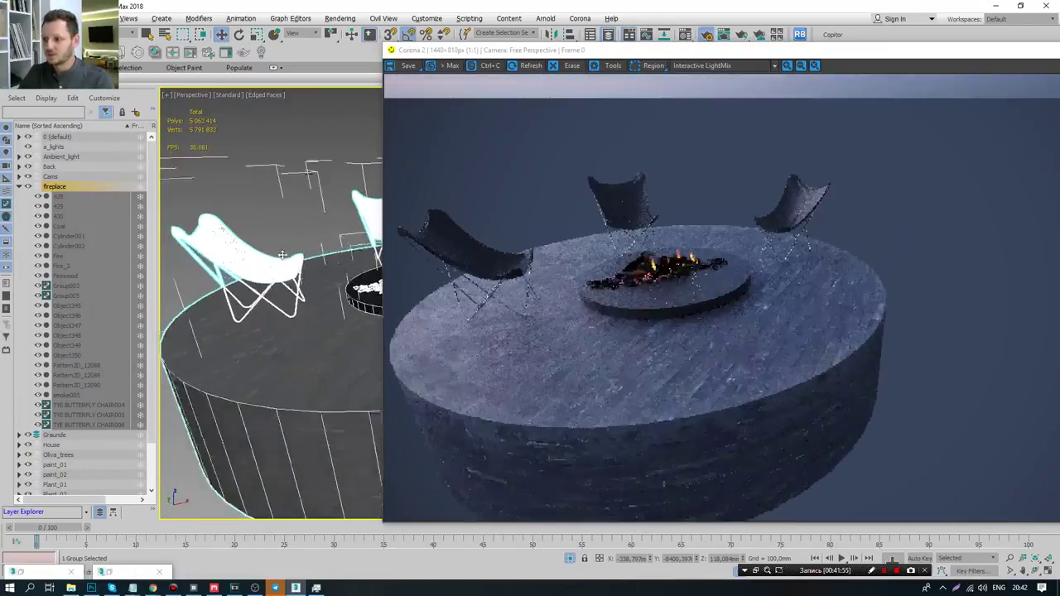
pyautogui.scroll(2, 284, 257)
pyautogui.keyDown('alt'); pyautogui.moveTo(284, 257); pyautogui.dragTo(282, 251, button='middle'); pyautogui.keyUp('alt')
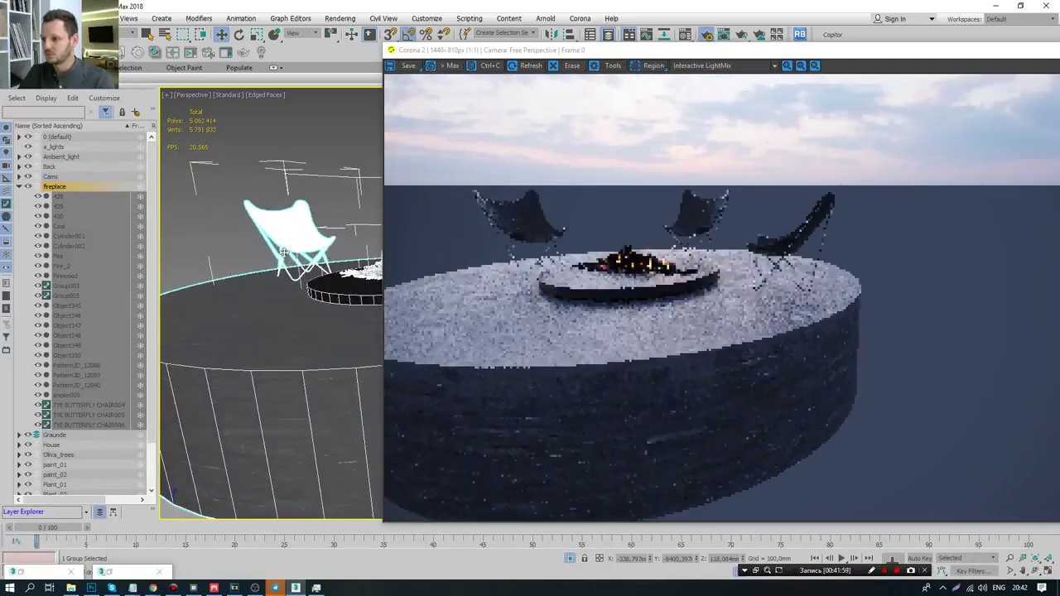
pyautogui.scroll(-3, 283, 255)
pyautogui.scroll(-3, 310, 272)
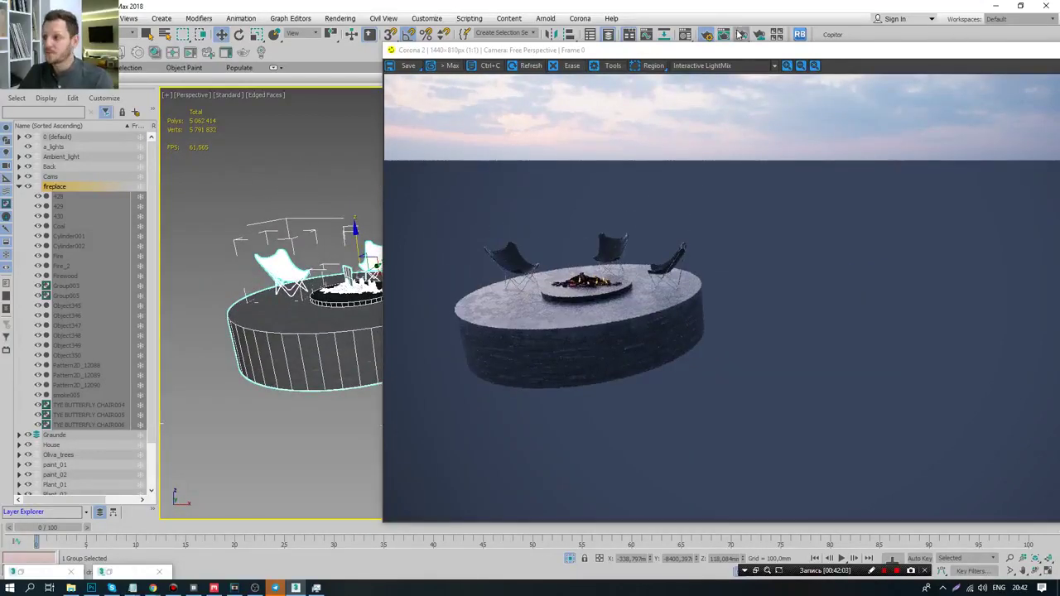
# - Restore the four-view layout and move the render window aside
pyautogui.moveTo(733, 51)
pyautogui.mouseDown()
pyautogui.moveTo(443, 66)
pyautogui.moveTo(1058, 68)
pyautogui.mouseUp()
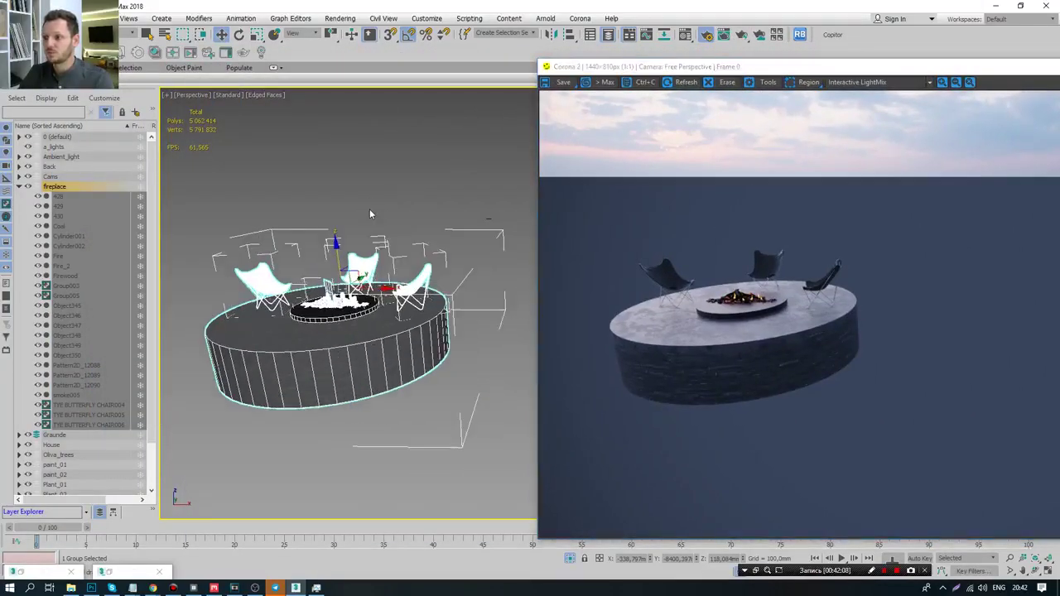
pyautogui.hotkey('alt', 'w')
pyautogui.moveTo(729, 66); pyautogui.dragTo(0, 82)
# - Draw a tall Standard Primitives plane above the fire pit in the Front view
pyautogui.click(715, 191)
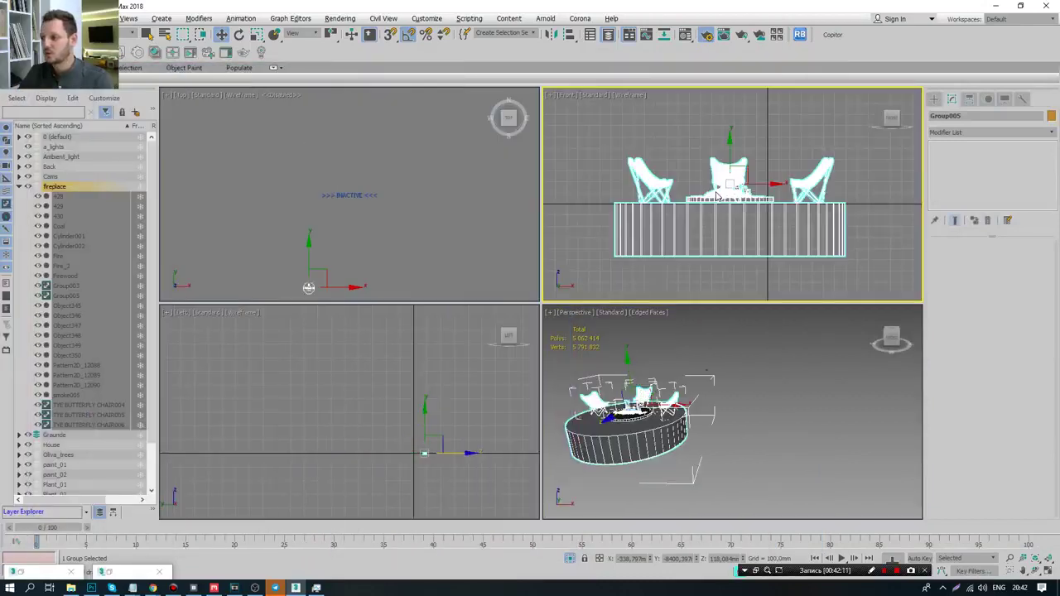
pyautogui.click(934, 98)
pyautogui.click(946, 115)
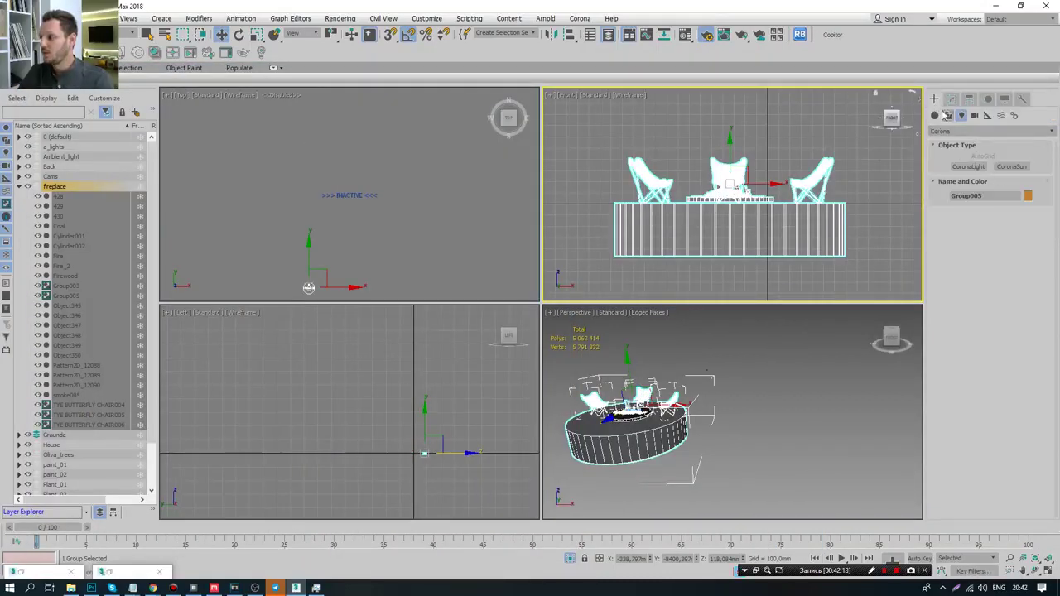
pyautogui.click(934, 115)
pyautogui.click(1011, 213)
pyautogui.moveTo(710, 175); pyautogui.dragTo(672, 245, button='middle')
pyautogui.moveTo(659, 162); pyautogui.dragTo(722, 263)
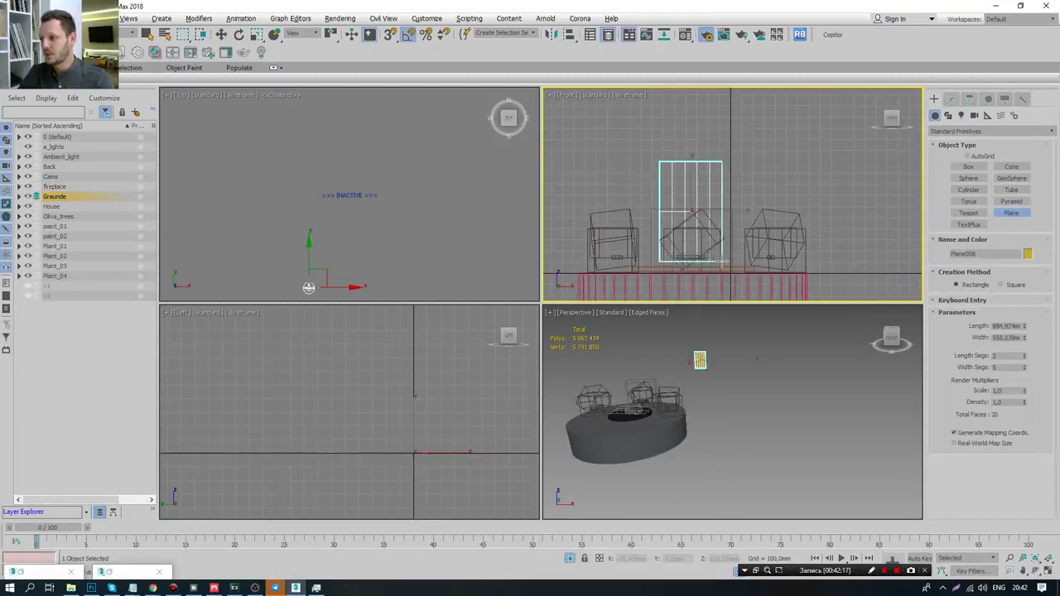
pyautogui.press('w')
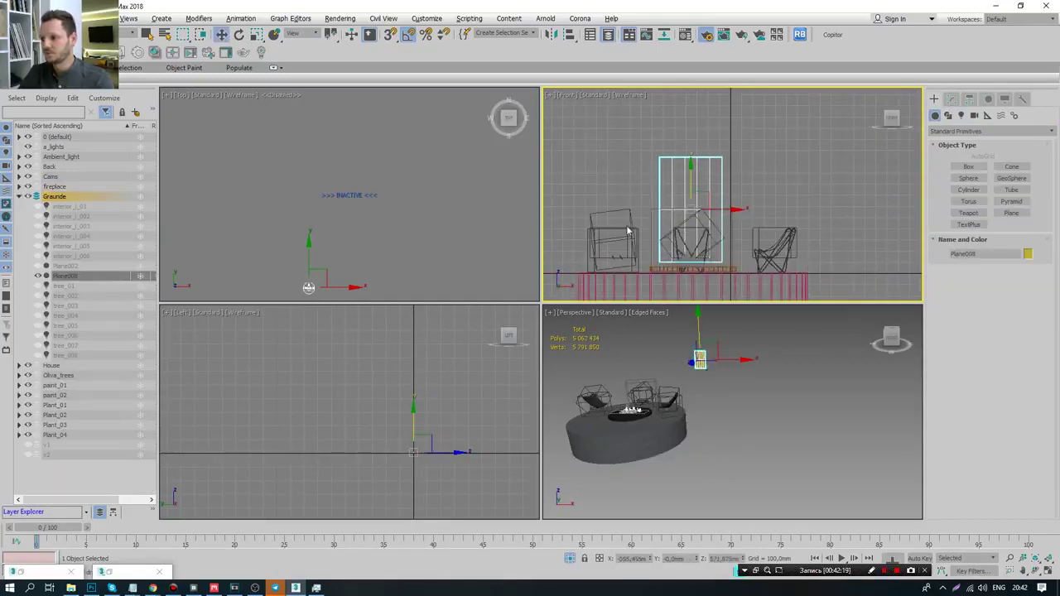
# - Move the plane onto the fire pit at the table centre in Top view and start an interactive render
pyautogui.rightClick(394, 273)
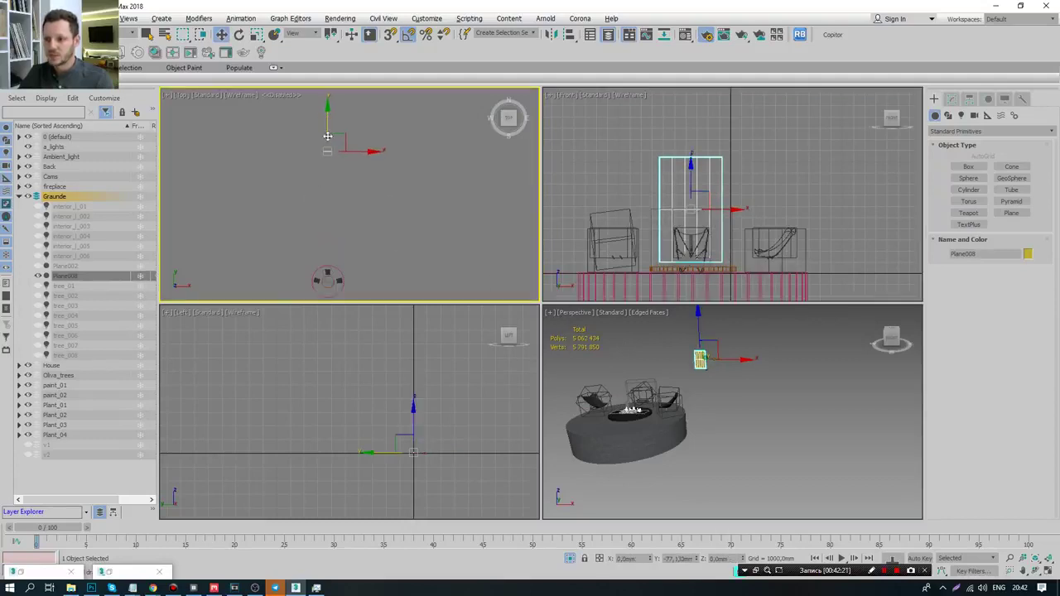
pyautogui.moveTo(328, 125); pyautogui.dragTo(328, 248)
pyautogui.scroll(3, 328, 248)
pyautogui.moveTo(328, 248); pyautogui.dragTo(399, 142, button='middle')
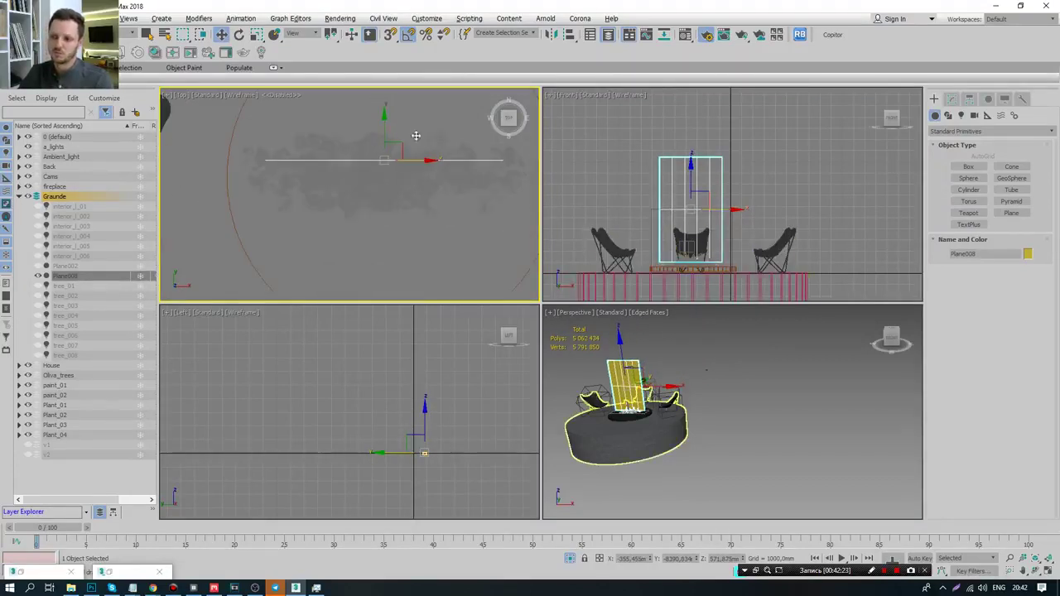
pyautogui.moveTo(399, 142); pyautogui.dragTo(409, 148)
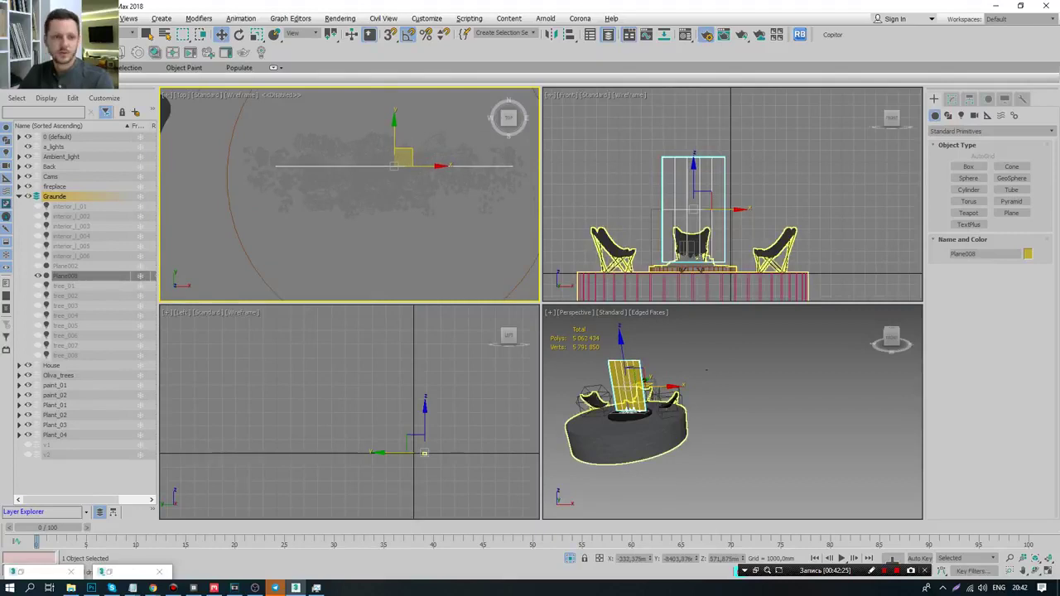
pyautogui.hotkey('shift', 'q')
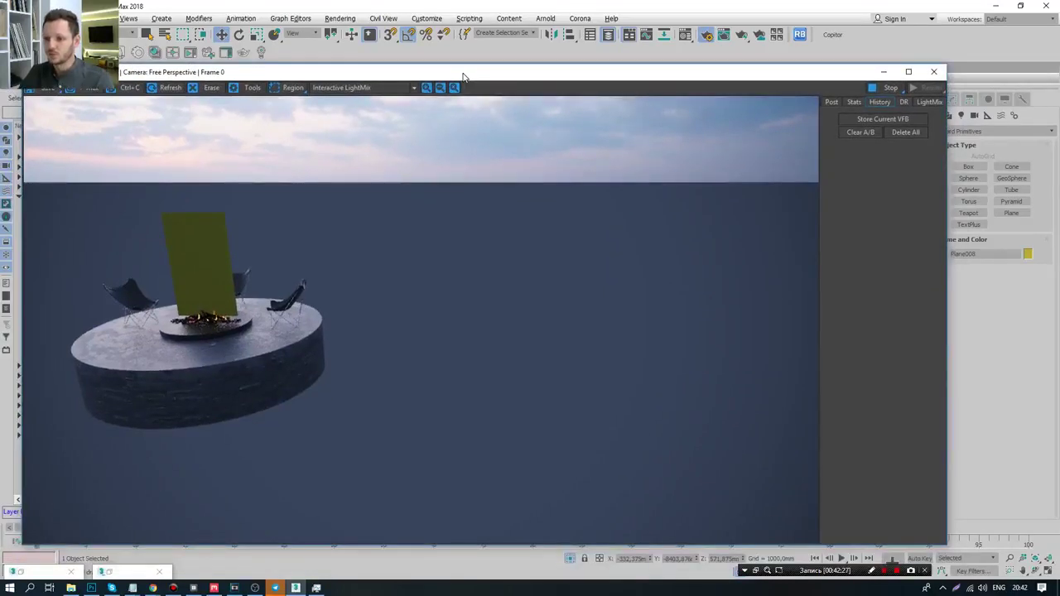
pyautogui.moveTo(554, 82); pyautogui.dragTo(963, 64)
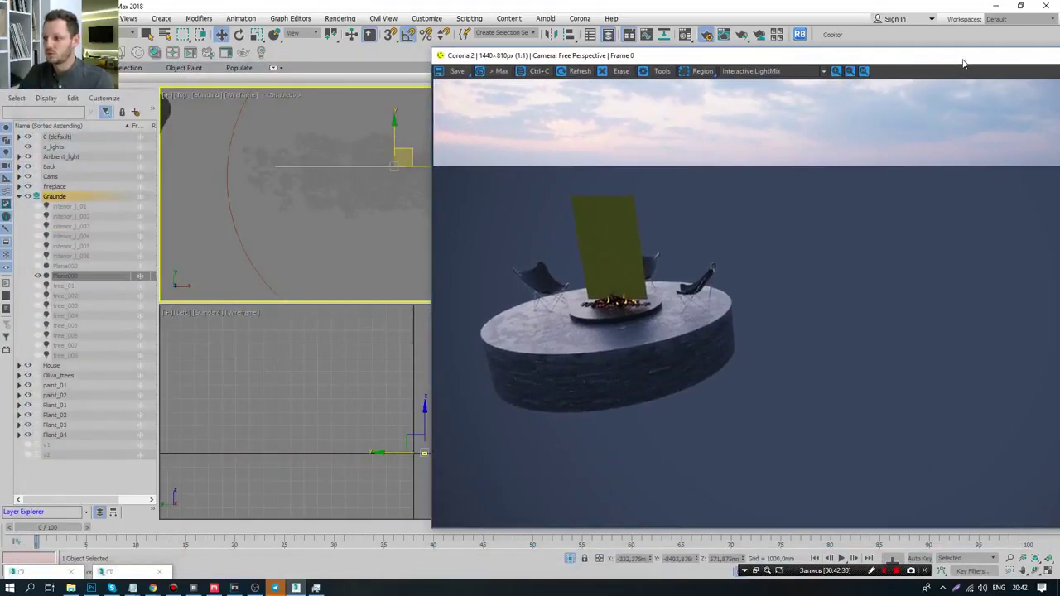
pyautogui.rightClick(346, 390)
# - Create a new CoronaMtl in an empty Material Editor slot
pyautogui.press('m')
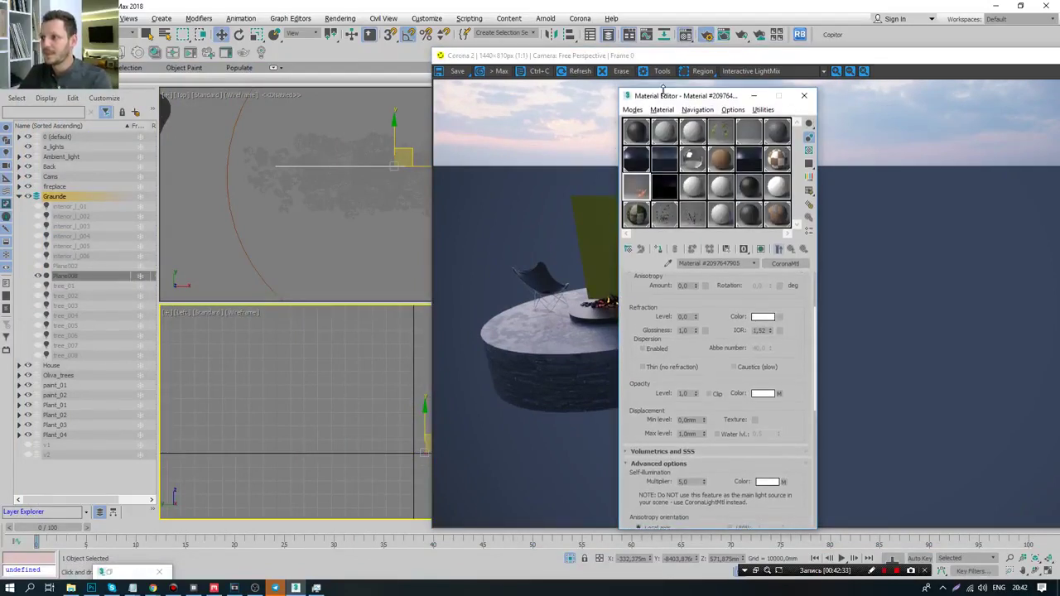
pyautogui.moveTo(648, 91)
pyautogui.mouseDown()
pyautogui.moveTo(491, 102)
pyautogui.moveTo(337, 89)
pyautogui.mouseUp()
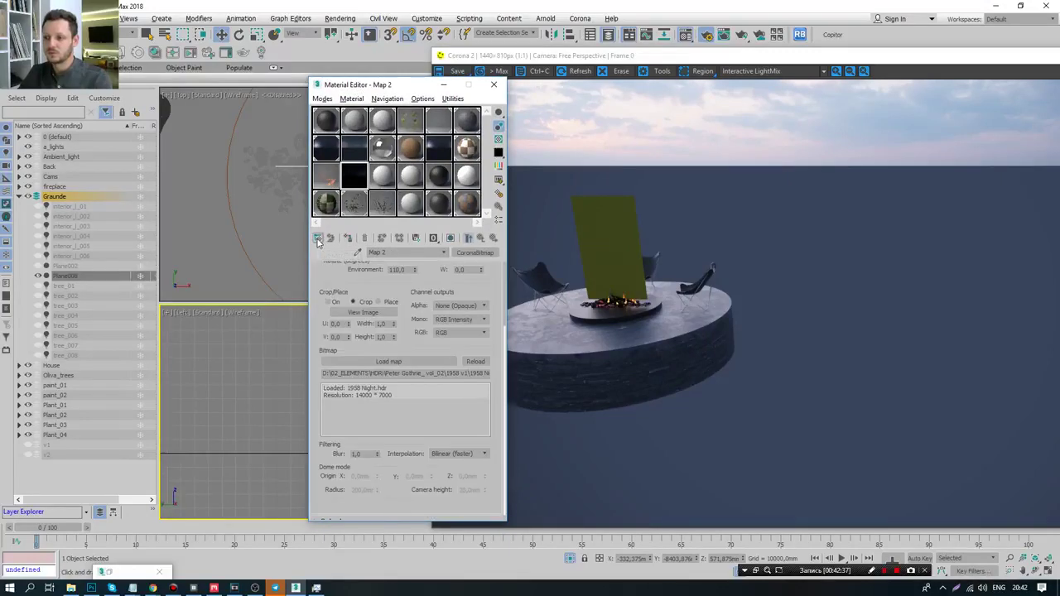
pyautogui.click(317, 238)
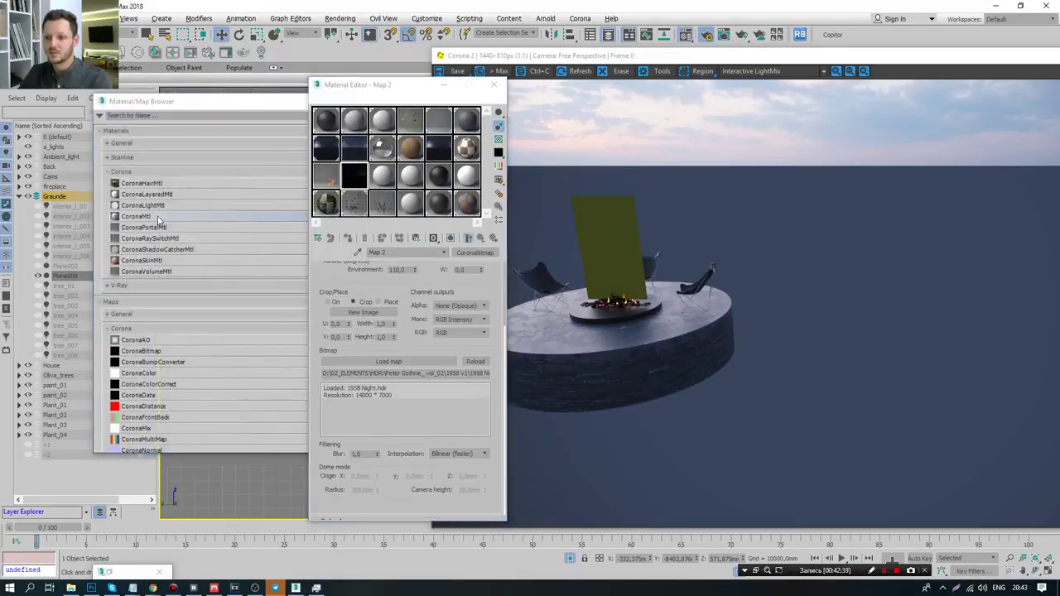
pyautogui.doubleClick(158, 216)
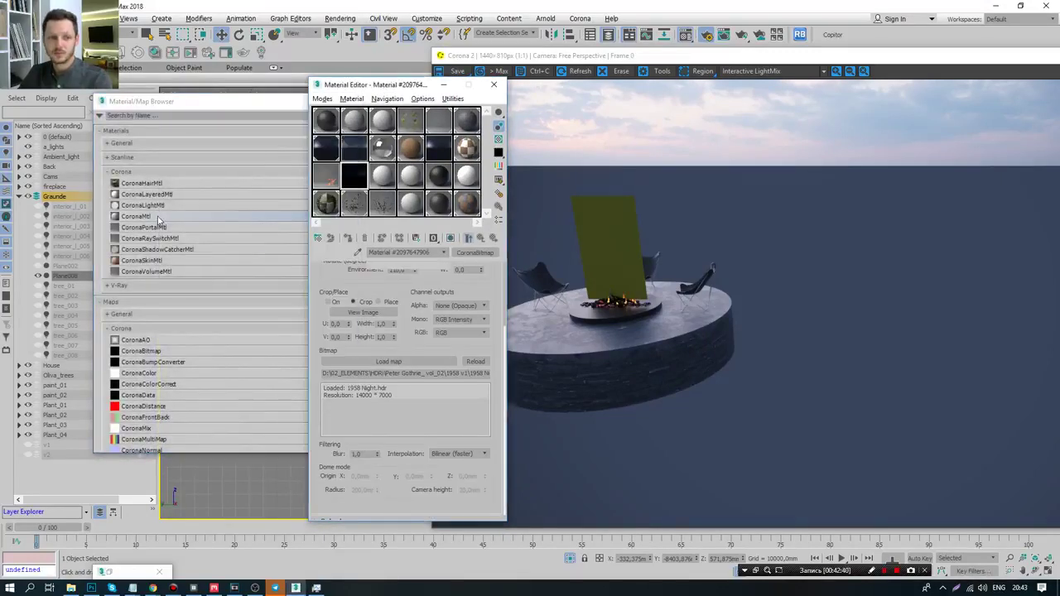
pyautogui.click(285, 106)
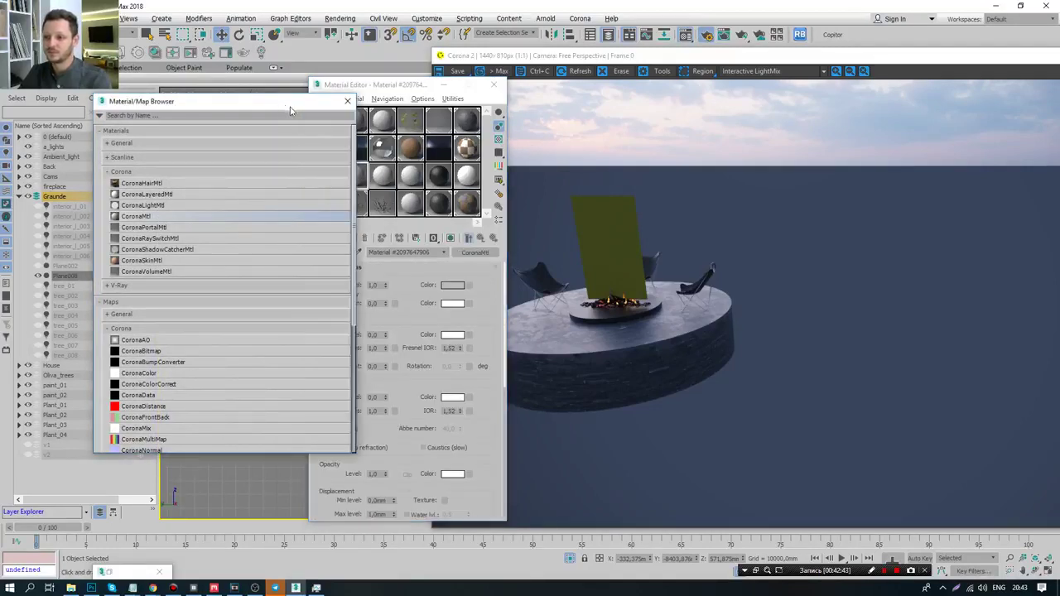
pyautogui.click(352, 101)
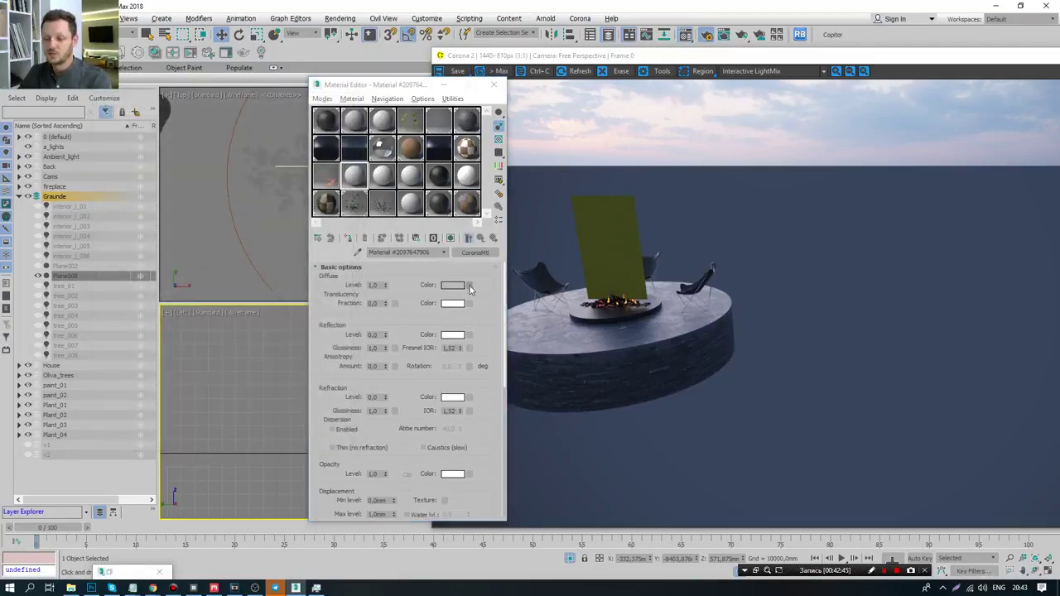
# - Add a CoronaBitmap loading Flames0016_4_M.jpg to the material's Diffuse slot
pyautogui.click(469, 286)
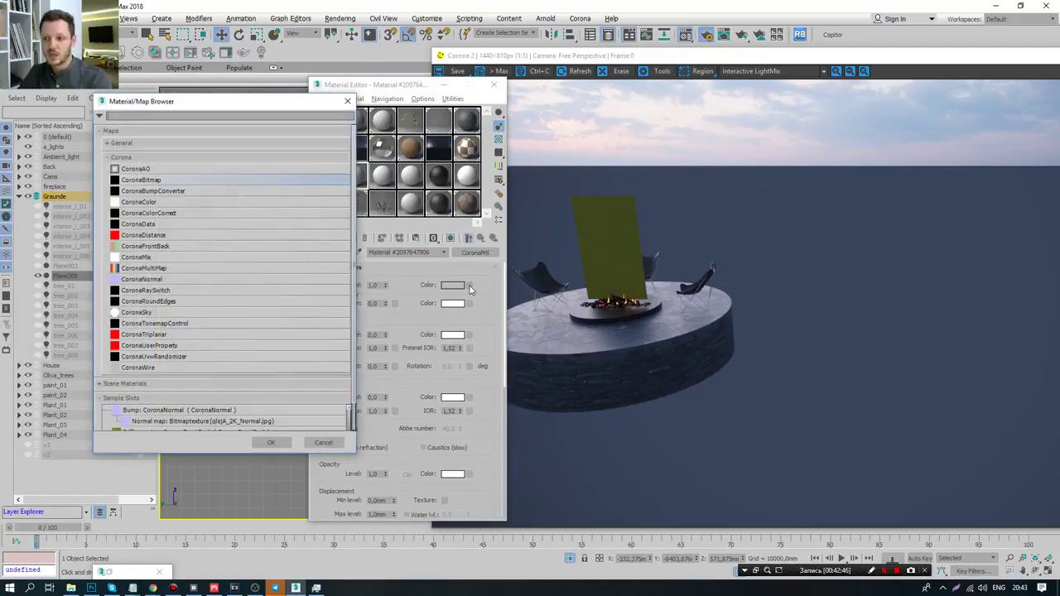
pyautogui.doubleClick(159, 181)
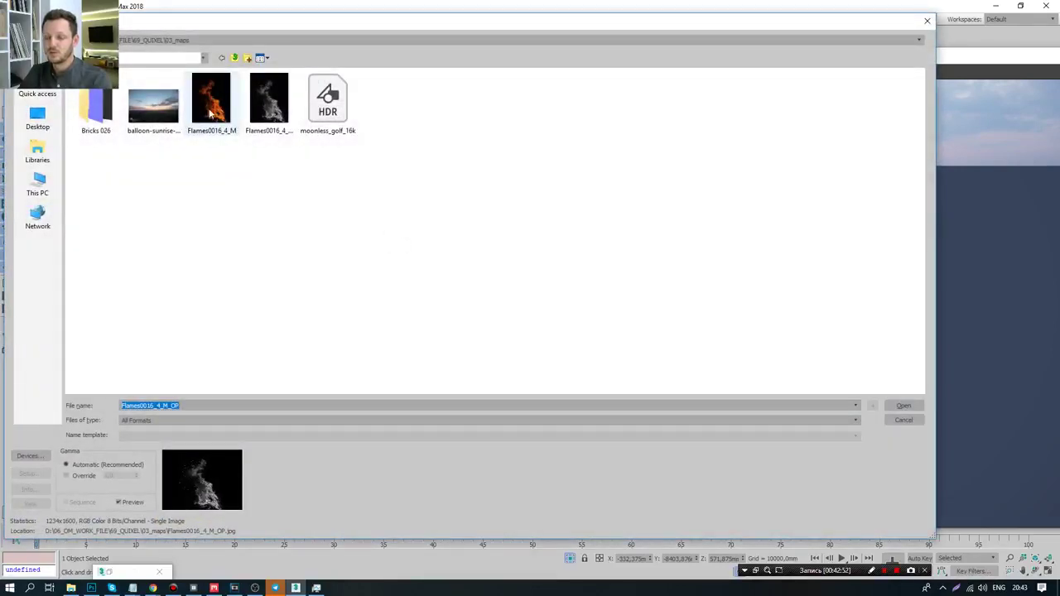
pyautogui.doubleClick(211, 116)
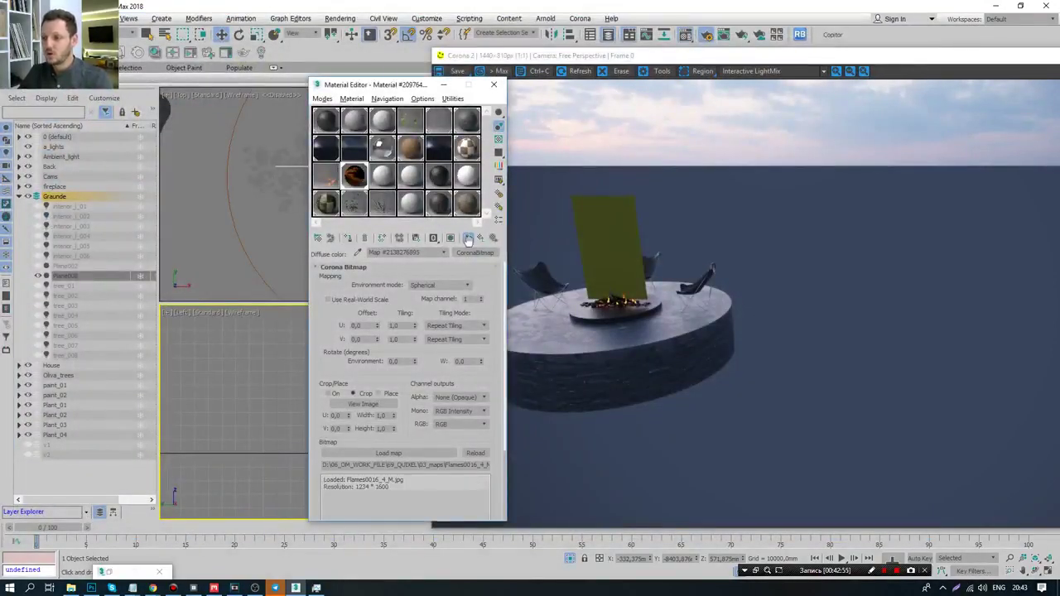
pyautogui.moveTo(400, 86); pyautogui.dragTo(235, 60)
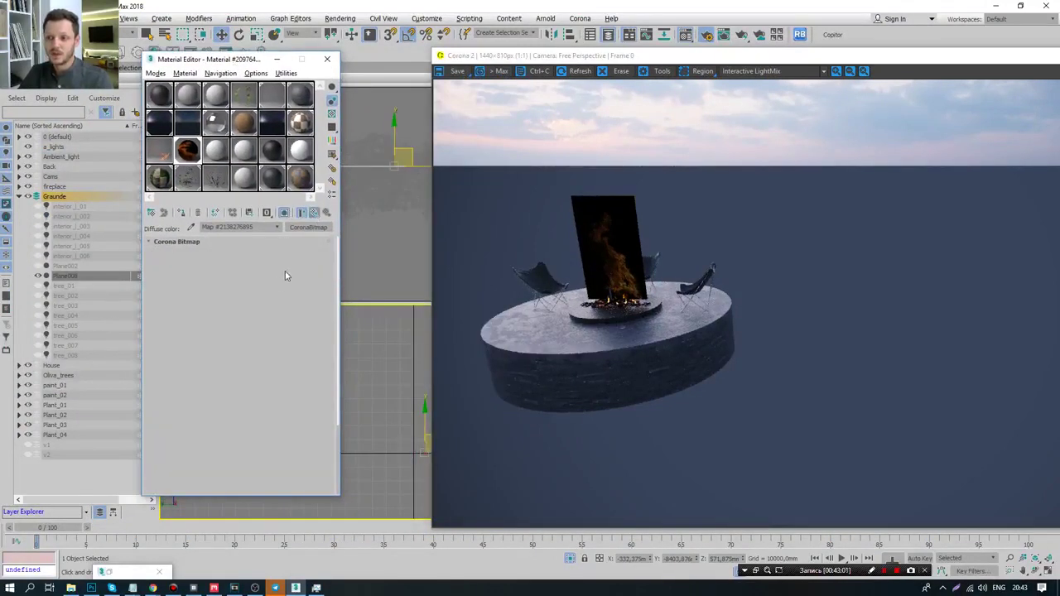
# - Copy the flame diffuse map into Self-Illumination and set its multiplier to 5.0
pyautogui.rightClick(303, 260)
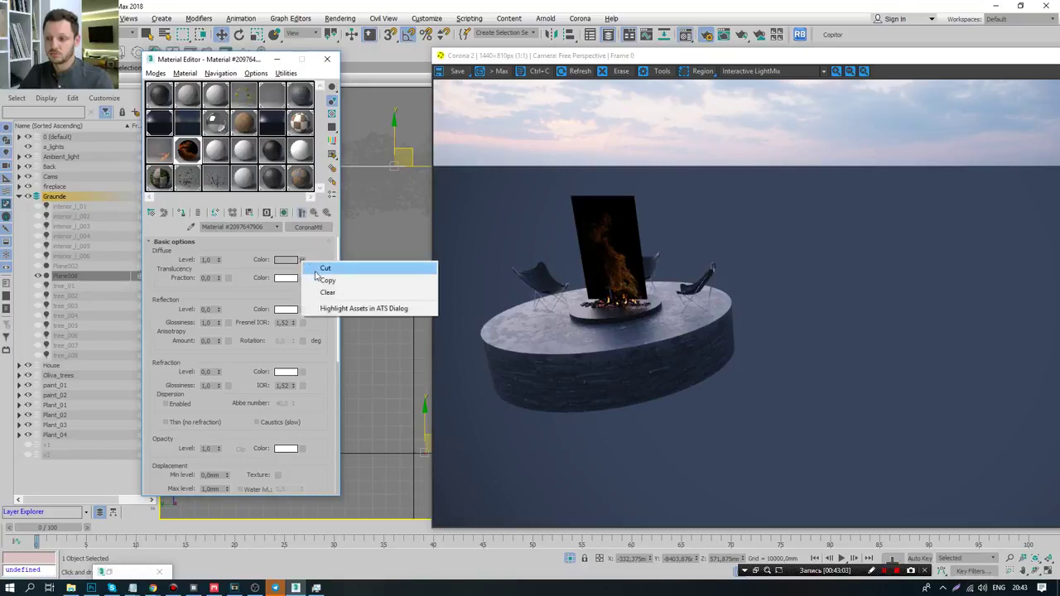
pyautogui.click(324, 279)
pyautogui.scroll(-3, 259, 292)
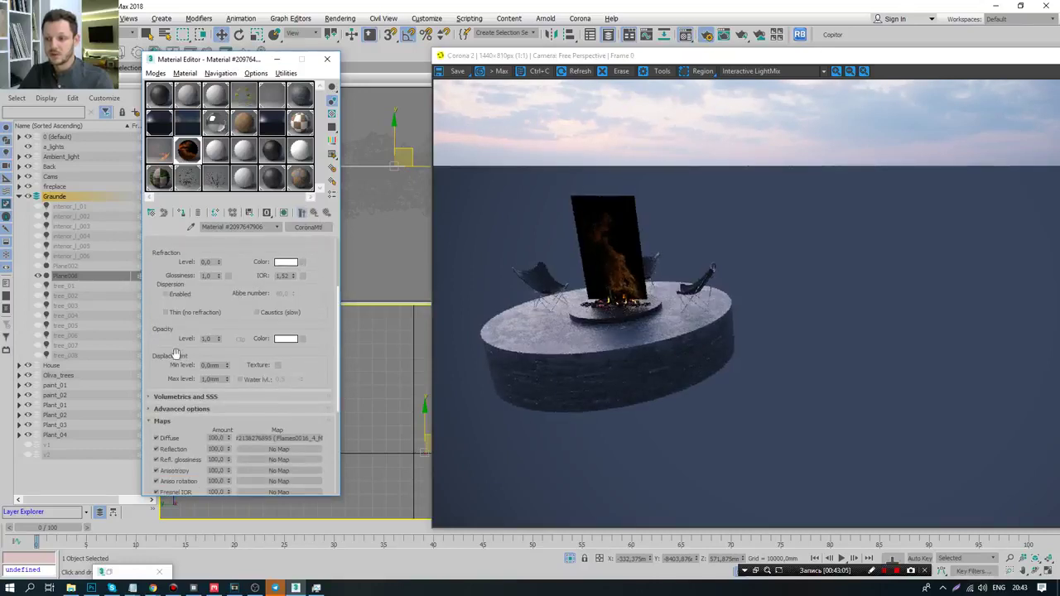
pyautogui.click(181, 409)
pyautogui.scroll(-2, 240, 389)
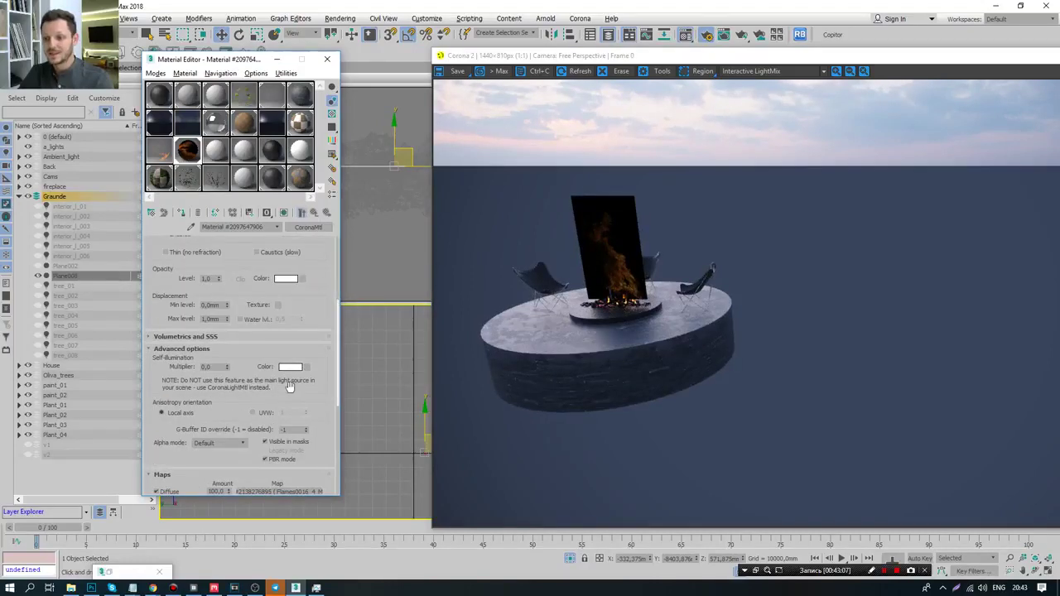
pyautogui.rightClick(306, 370)
pyautogui.click(318, 372)
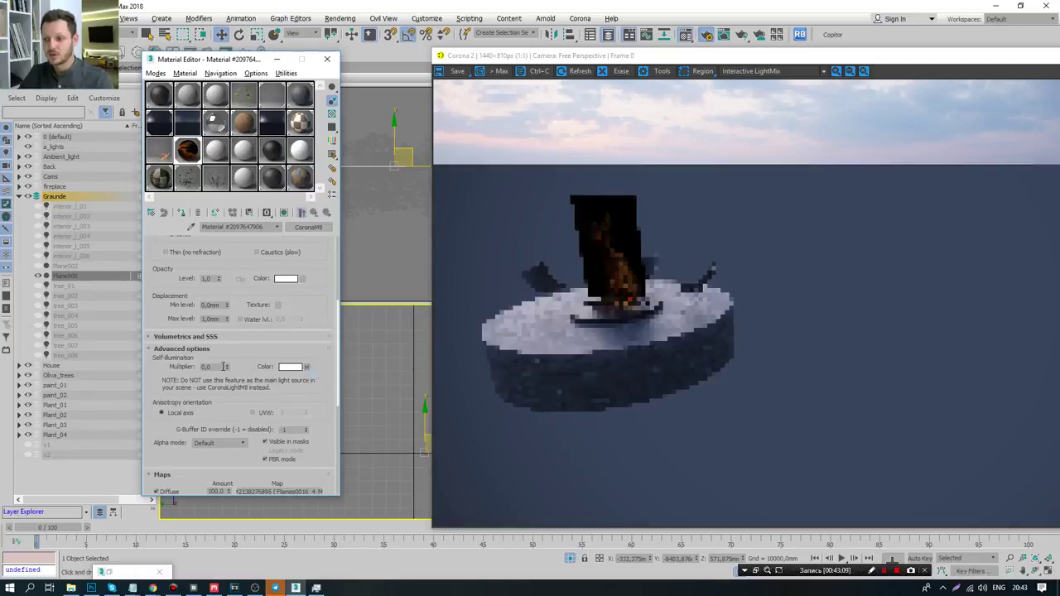
pyautogui.doubleClick(206, 368)
pyautogui.write('5')
pyautogui.press('Return')
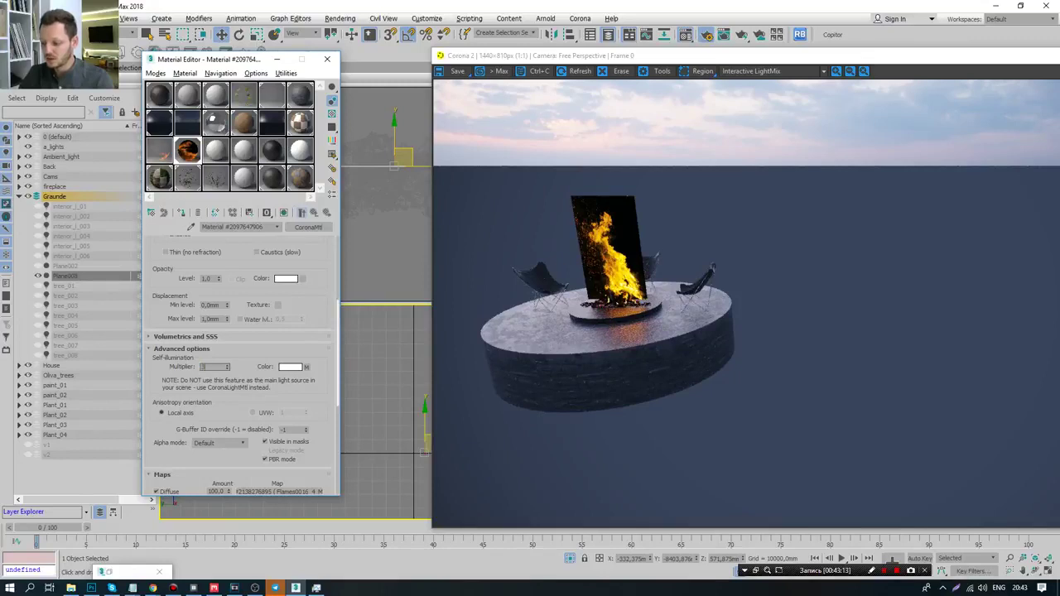
pyautogui.write('5')
pyautogui.press('Return')
pyautogui.press('Return')
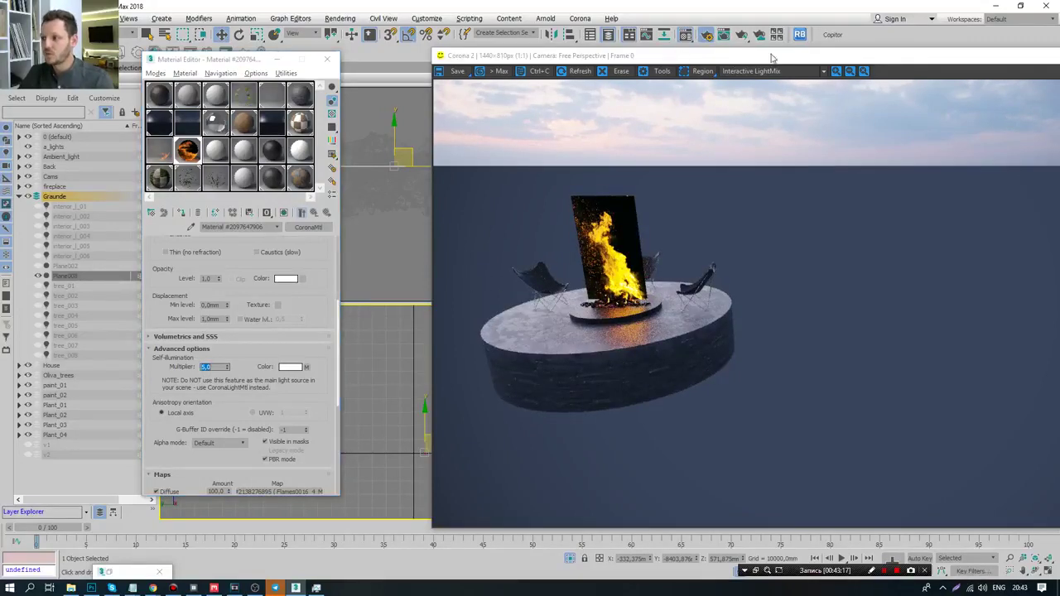
# - Reposition the render window and orbit the Perspective view around the fire-pit platform
pyautogui.moveTo(677, 56); pyautogui.dragTo(780, 55)
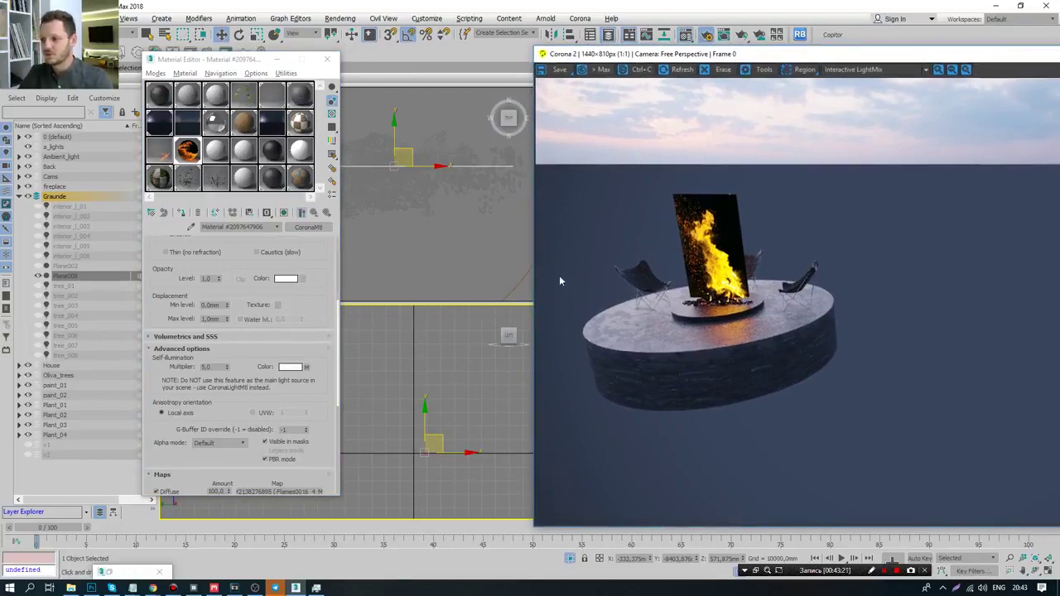
pyautogui.moveTo(563, 53); pyautogui.dragTo(683, 30)
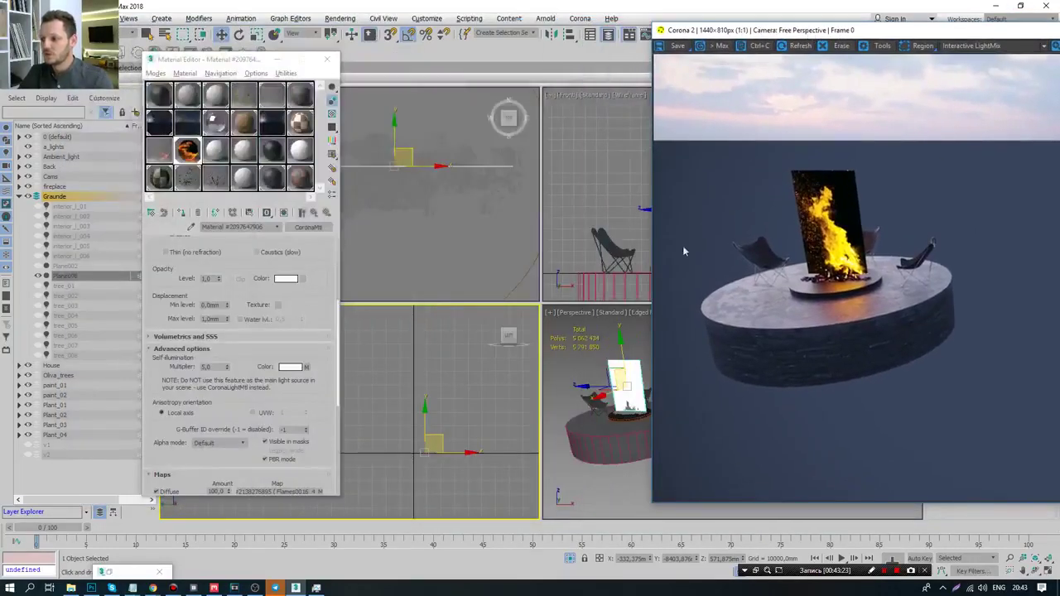
pyautogui.click(571, 364)
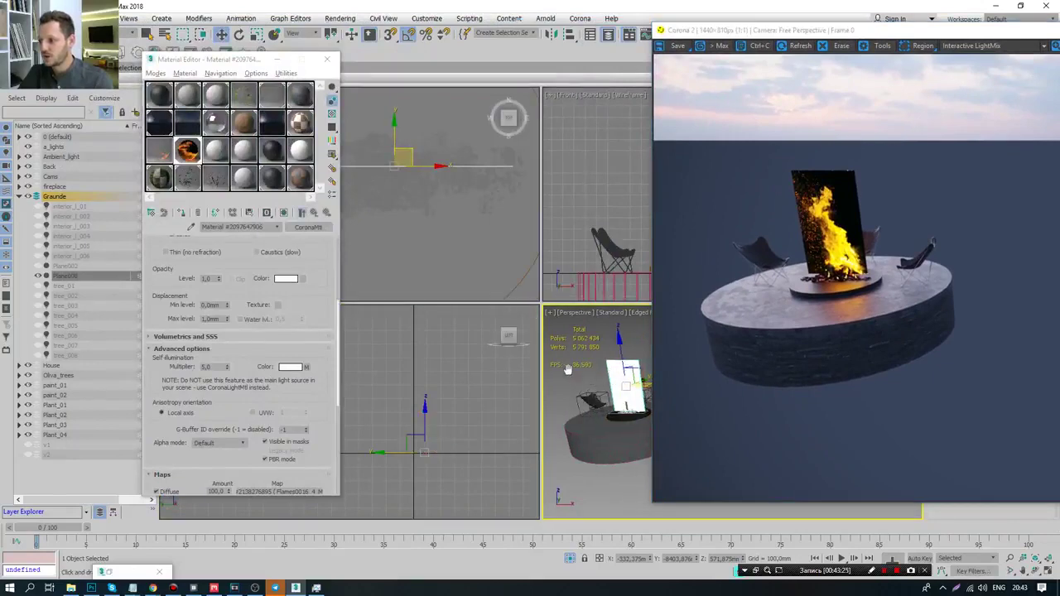
pyautogui.keyDown('alt'); pyautogui.moveTo(568, 369); pyautogui.dragTo(623, 379, button='middle'); pyautogui.keyUp('alt')
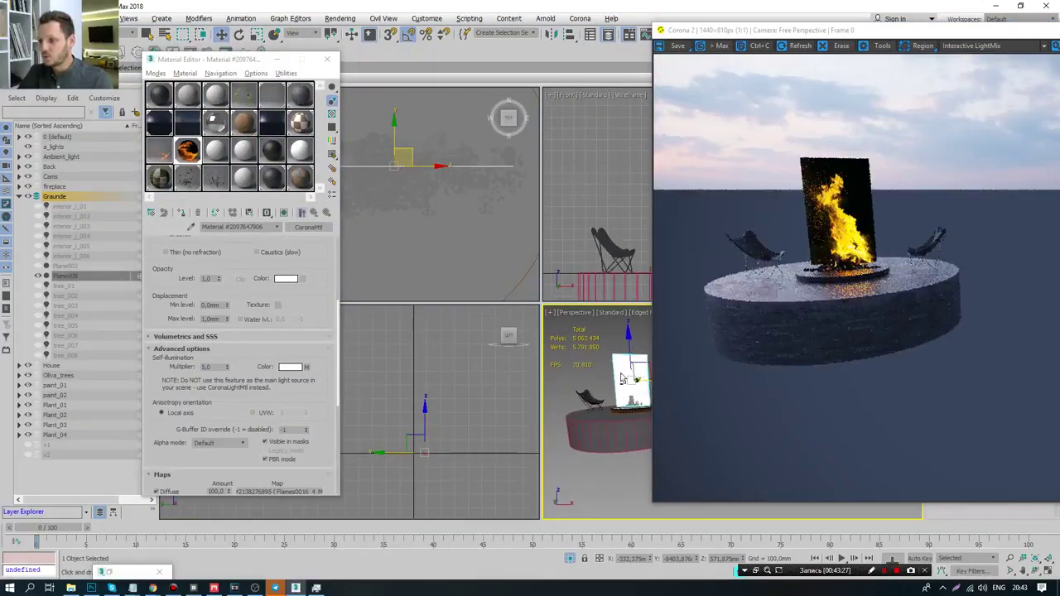
pyautogui.keyDown('alt'); pyautogui.moveTo(623, 379); pyautogui.dragTo(598, 370, button='middle'); pyautogui.keyUp('alt')
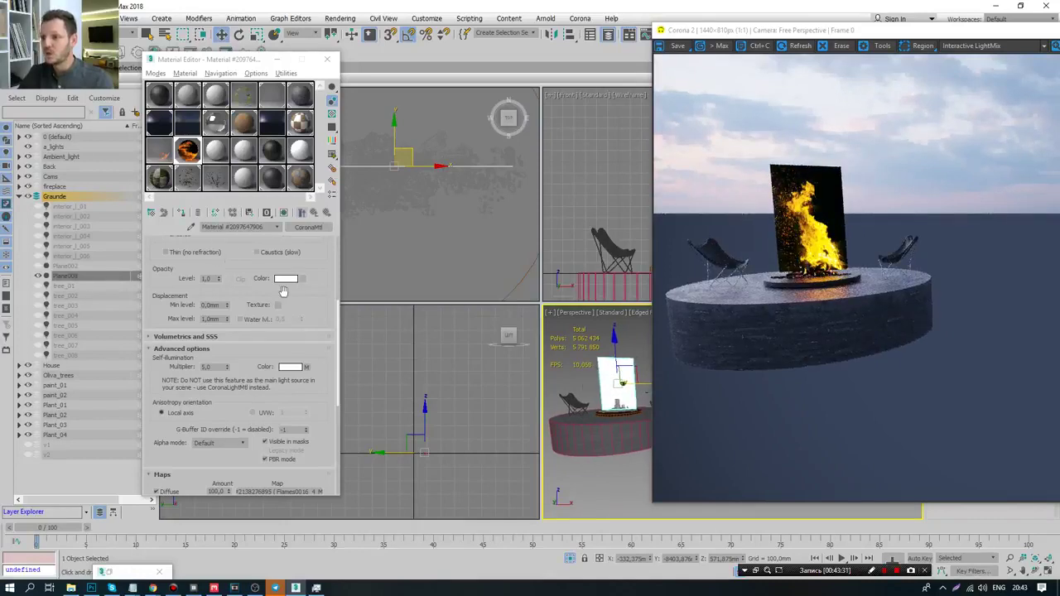
pyautogui.moveTo(307, 254); pyautogui.dragTo(305, 150)
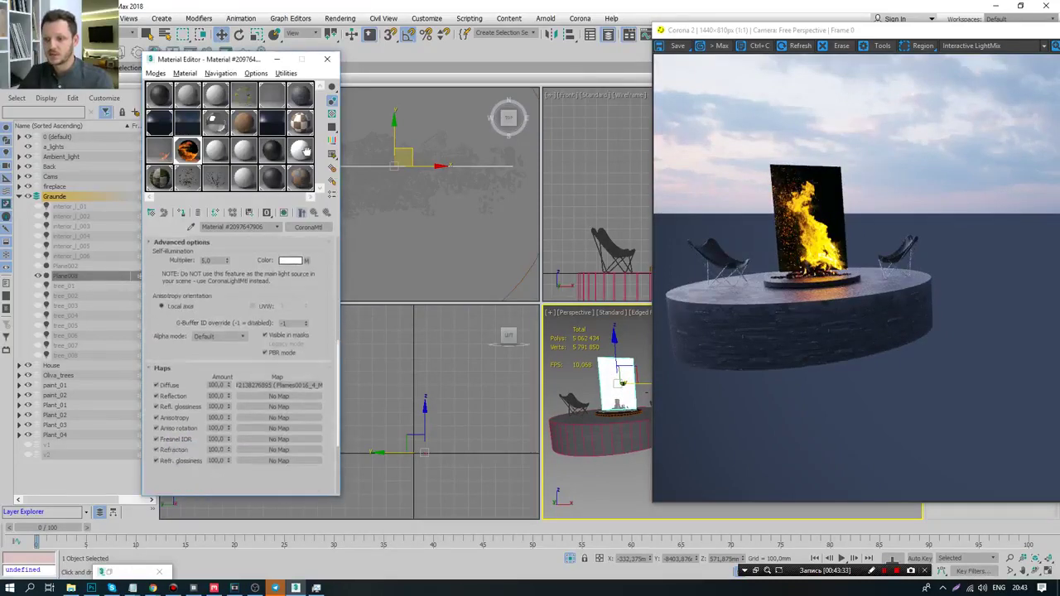
pyautogui.scroll(-2, 232, 444)
pyautogui.scroll(-4, 241, 389)
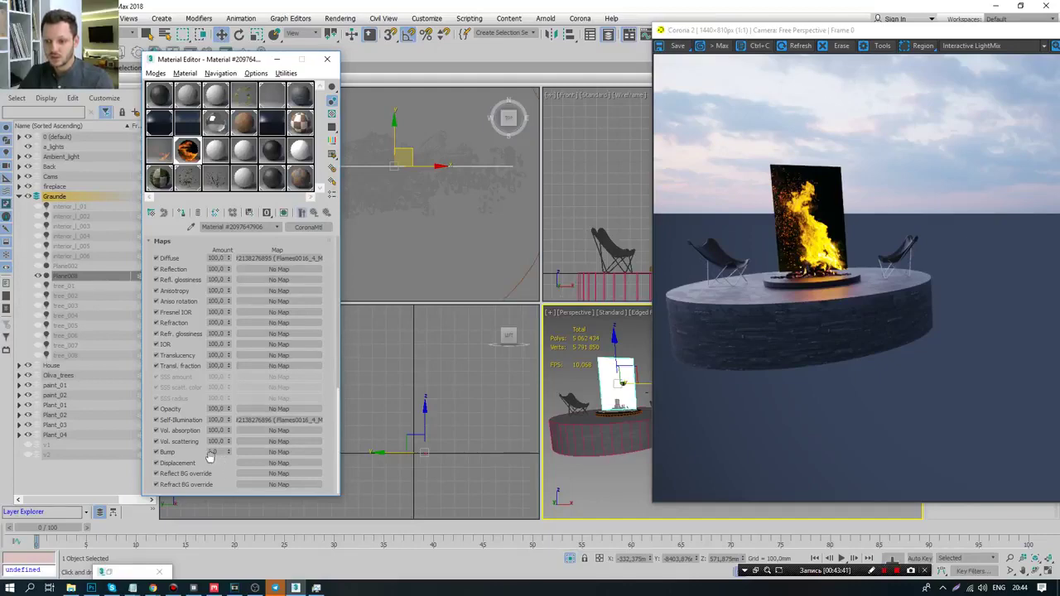
# - Load Flames0016_4_M_OP.jpg as a bitmap opacity map and check the flame card from a lower angle
pyautogui.click(290, 410)
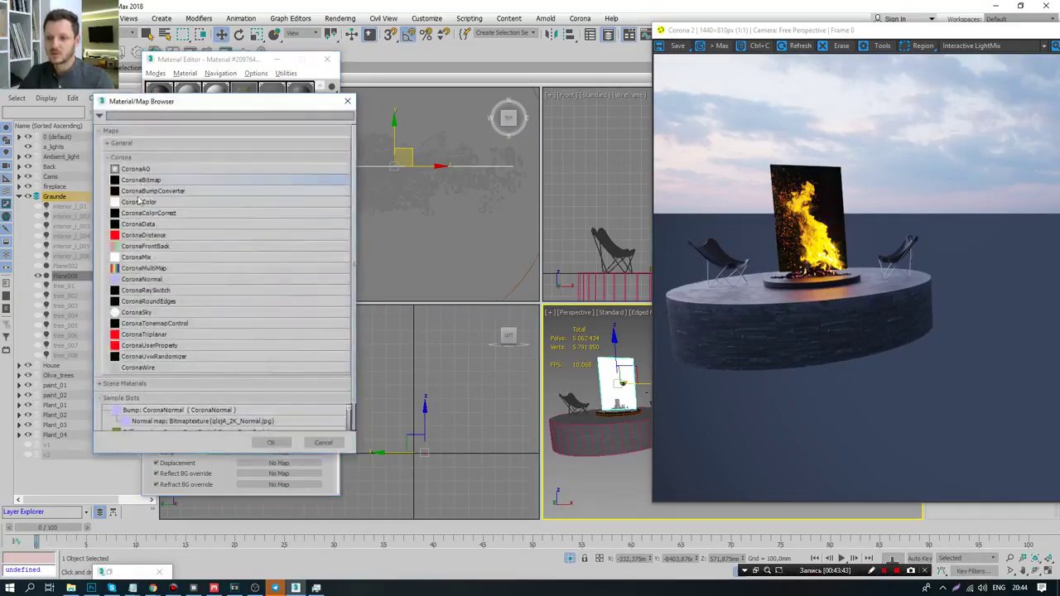
pyautogui.doubleClick(325, 265)
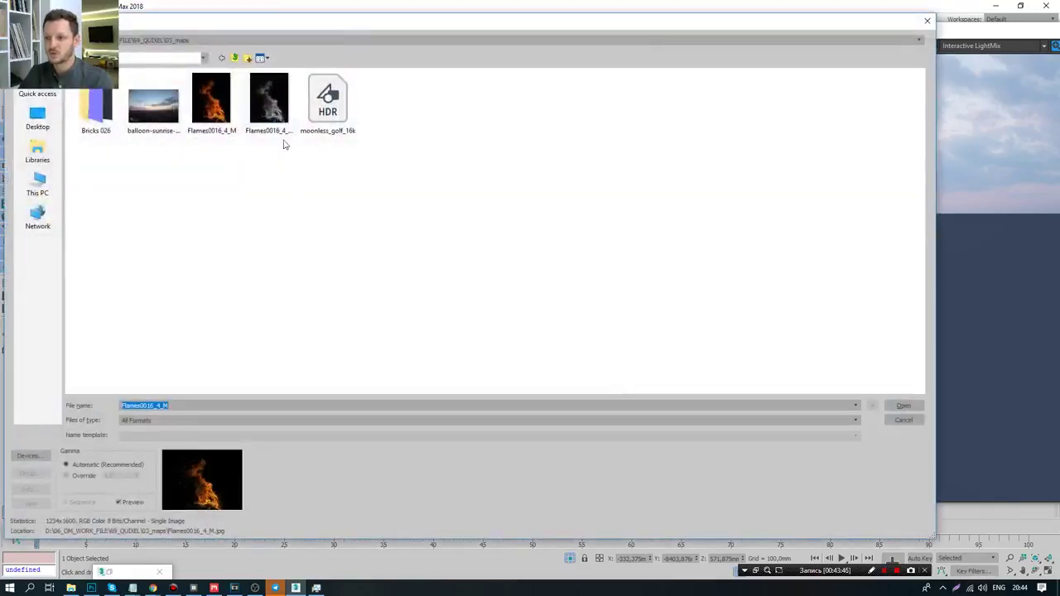
pyautogui.doubleClick(263, 100)
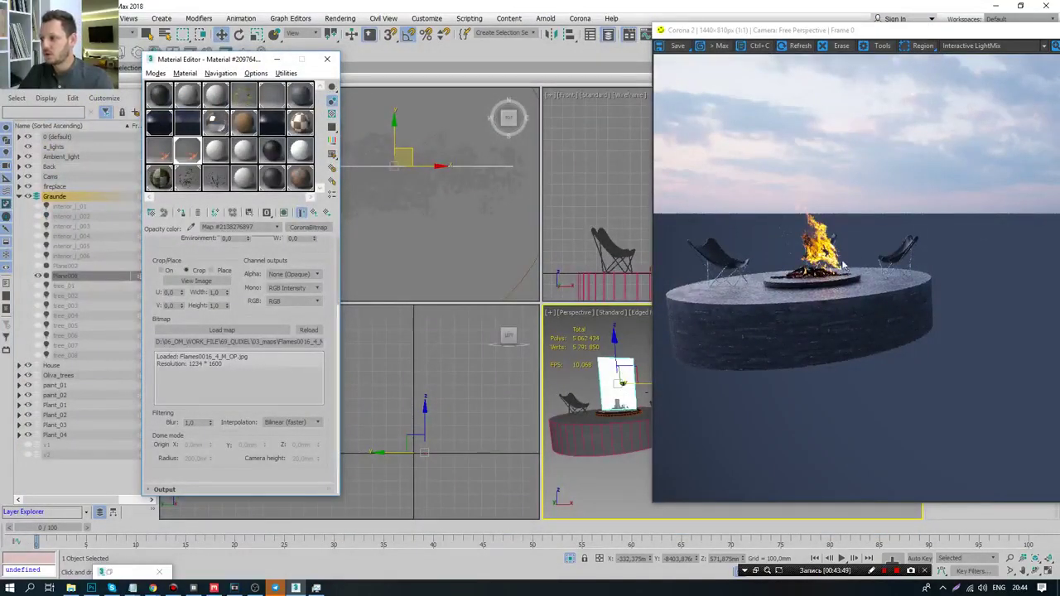
pyautogui.scroll(3, 597, 385)
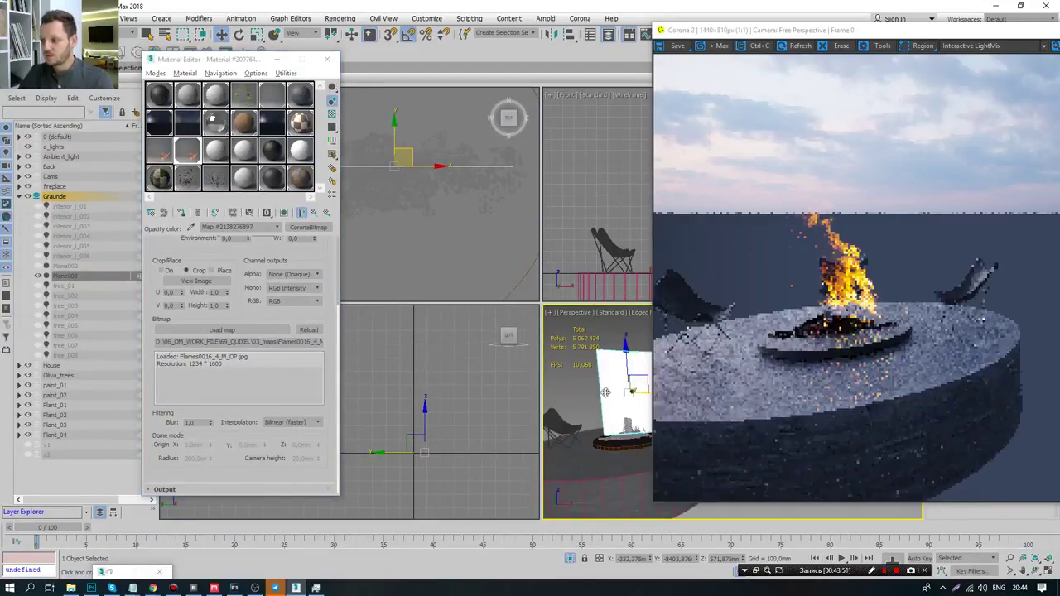
pyautogui.keyDown('alt'); pyautogui.moveTo(597, 386); pyautogui.dragTo(594, 347, button='middle'); pyautogui.keyUp('alt')
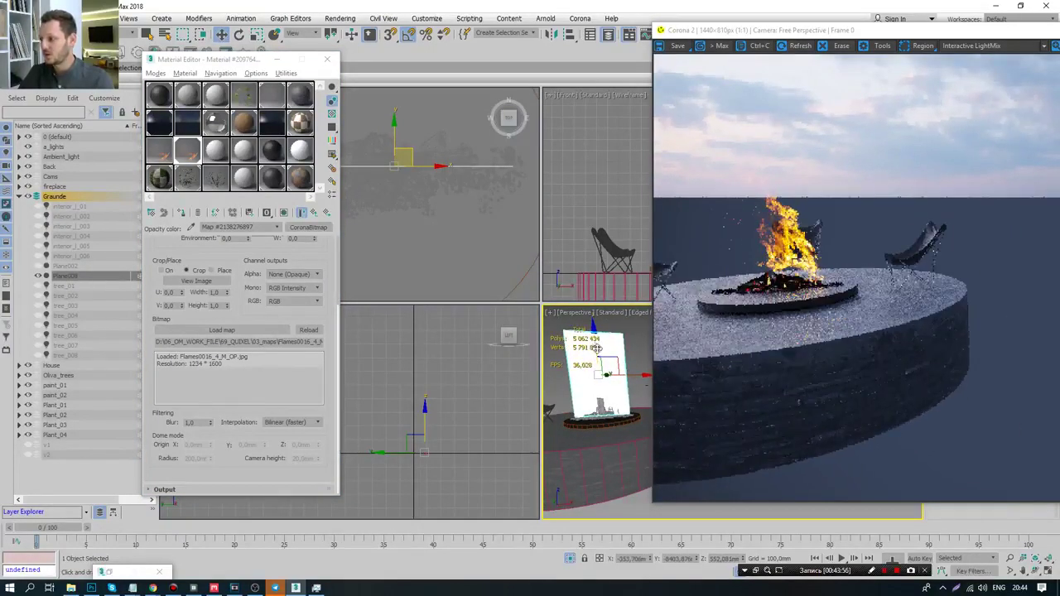
pyautogui.keyDown('alt'); pyautogui.moveTo(608, 364); pyautogui.dragTo(613, 395, button='middle'); pyautogui.keyUp('alt')
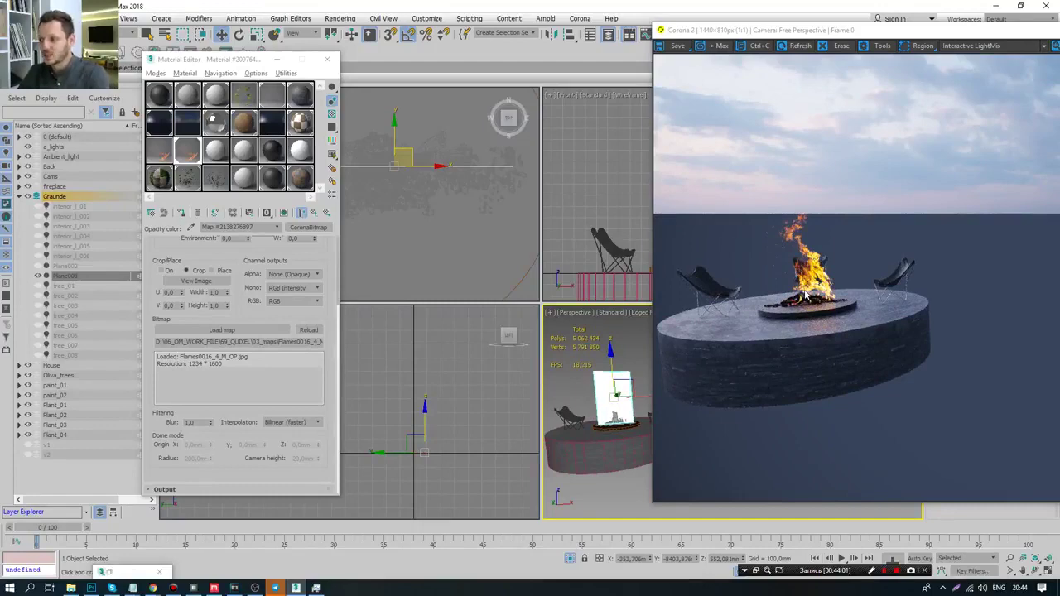
pyautogui.keyDown('alt'); pyautogui.moveTo(625, 404); pyautogui.dragTo(619, 394, button='middle'); pyautogui.keyUp('alt')
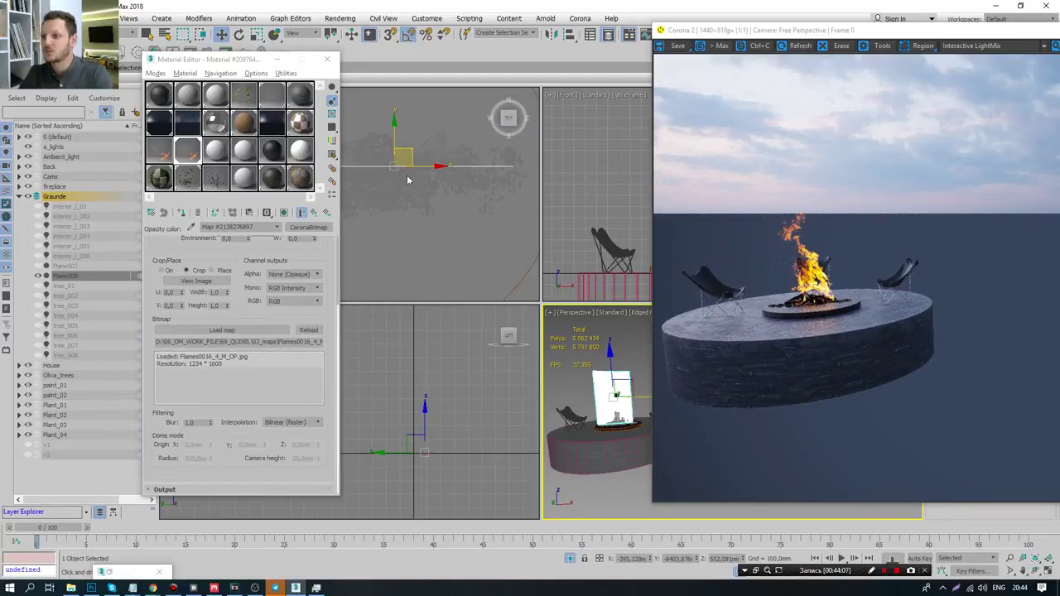
pyautogui.click(278, 59)
# - Place a CoronaLight at the fire-pit centre in the Top view
pyautogui.click(391, 193)
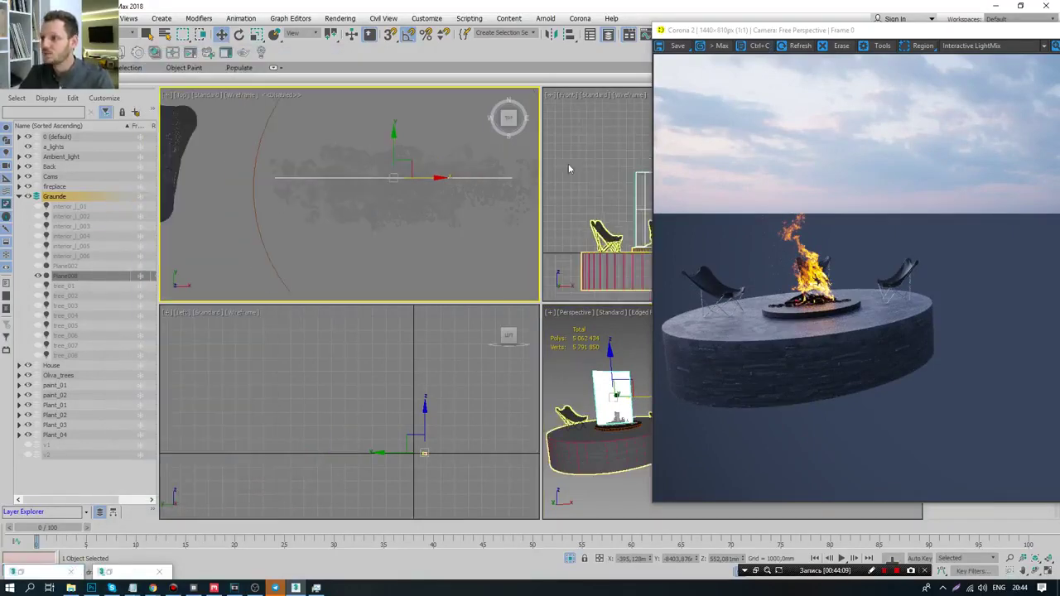
pyautogui.moveTo(808, 32); pyautogui.dragTo(166, 34)
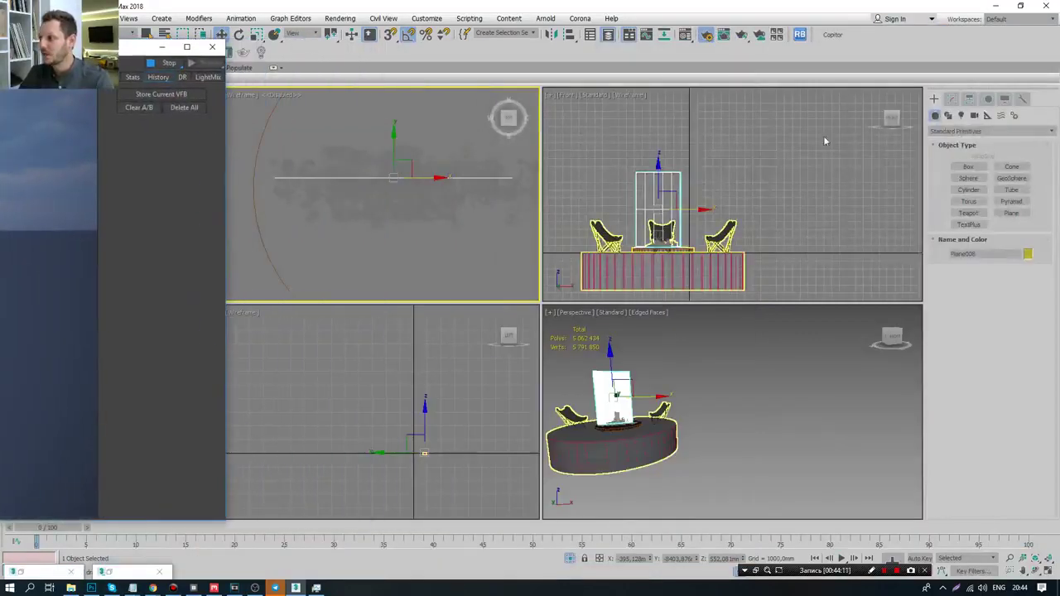
pyautogui.click(960, 115)
pyautogui.click(990, 131)
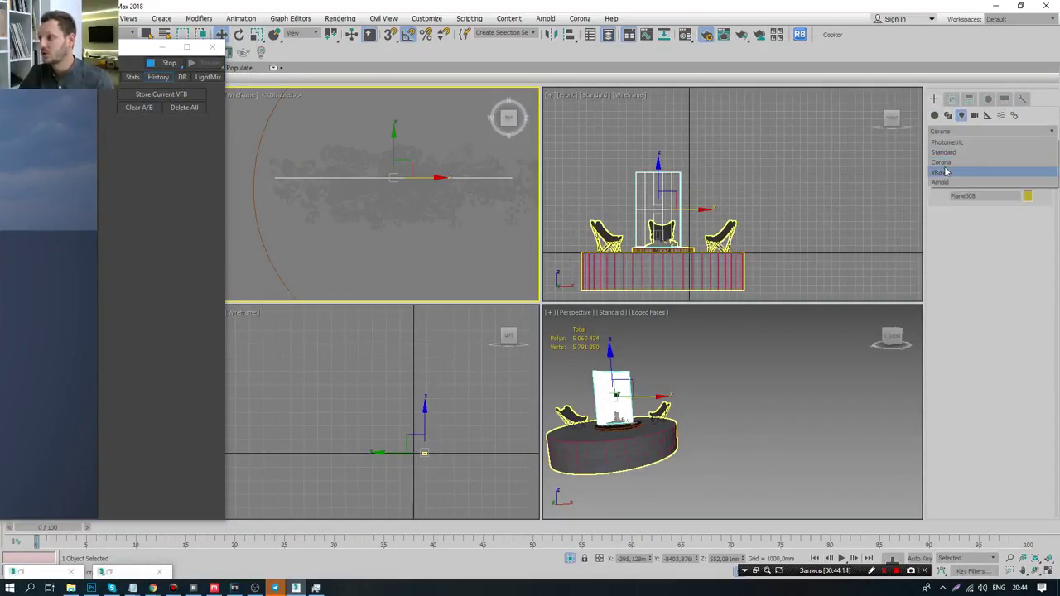
pyautogui.click(933, 176)
pyautogui.click(968, 166)
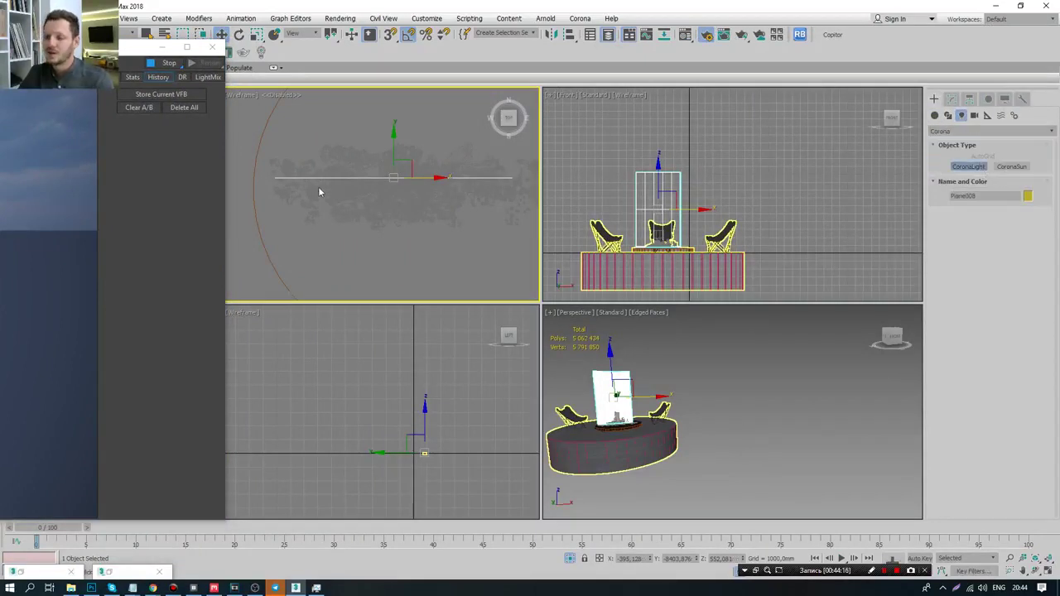
pyautogui.click(406, 190)
# - Size the light sphere to radius 70 and raise it up into the flame
pyautogui.scroll(1, 406, 189)
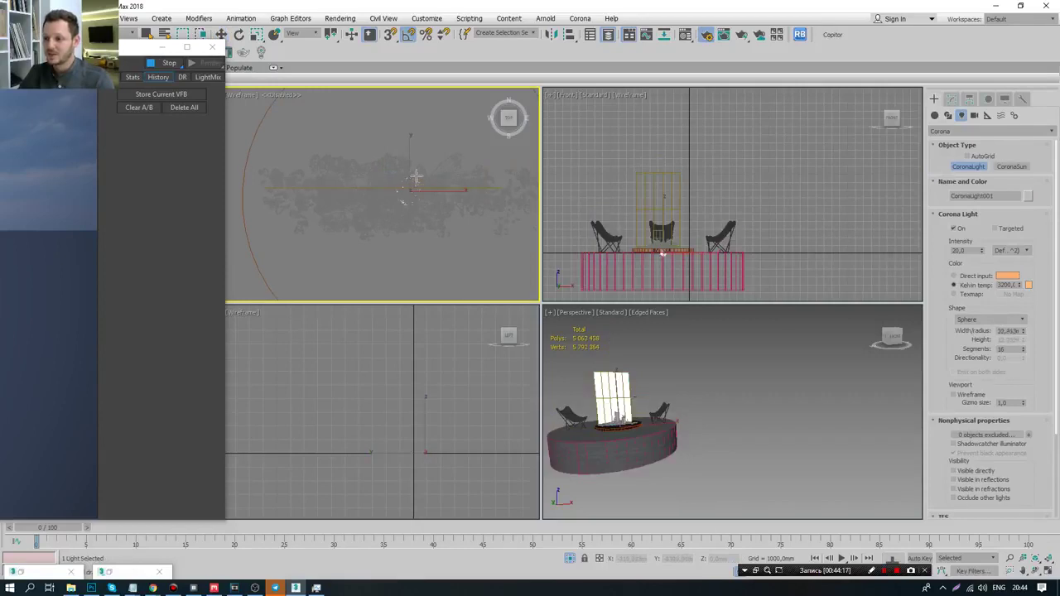
pyautogui.moveTo(415, 175); pyautogui.dragTo(426, 164)
pyautogui.rightClick(620, 412)
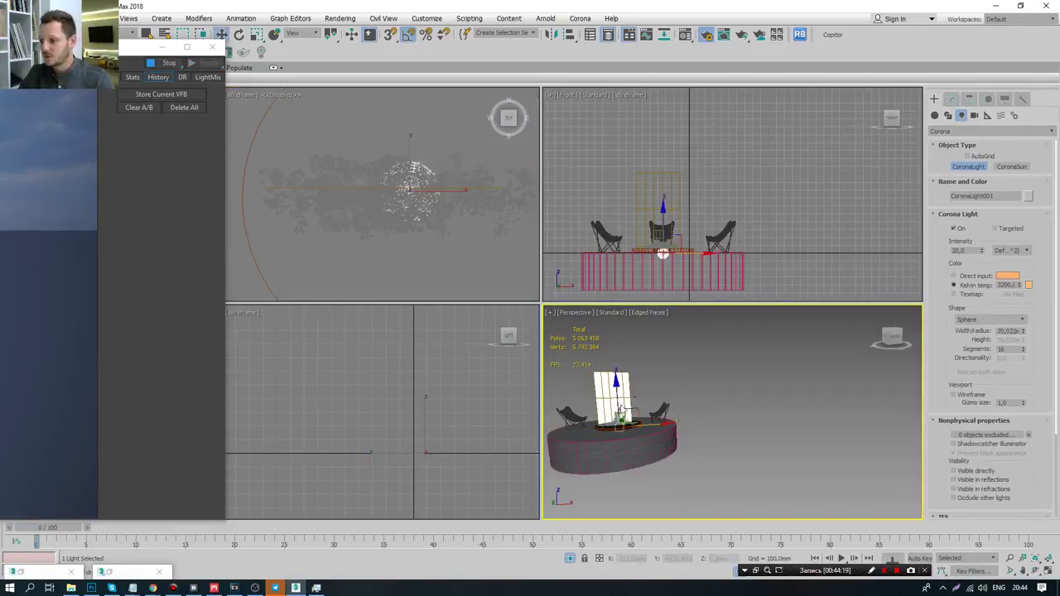
pyautogui.moveTo(616, 393); pyautogui.dragTo(609, 379)
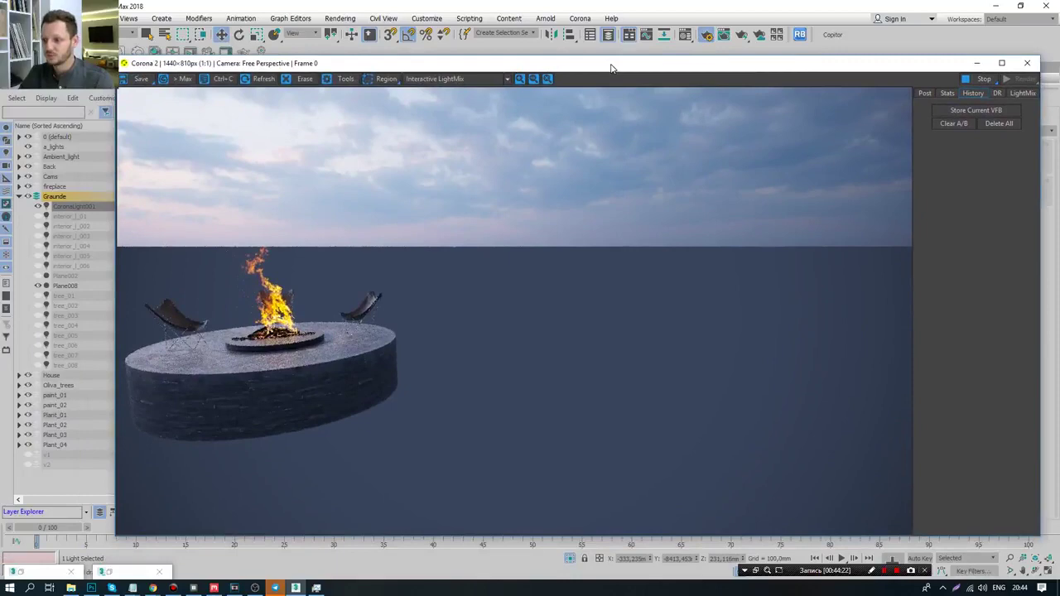
pyautogui.moveTo(124, 47); pyautogui.dragTo(315, 56)
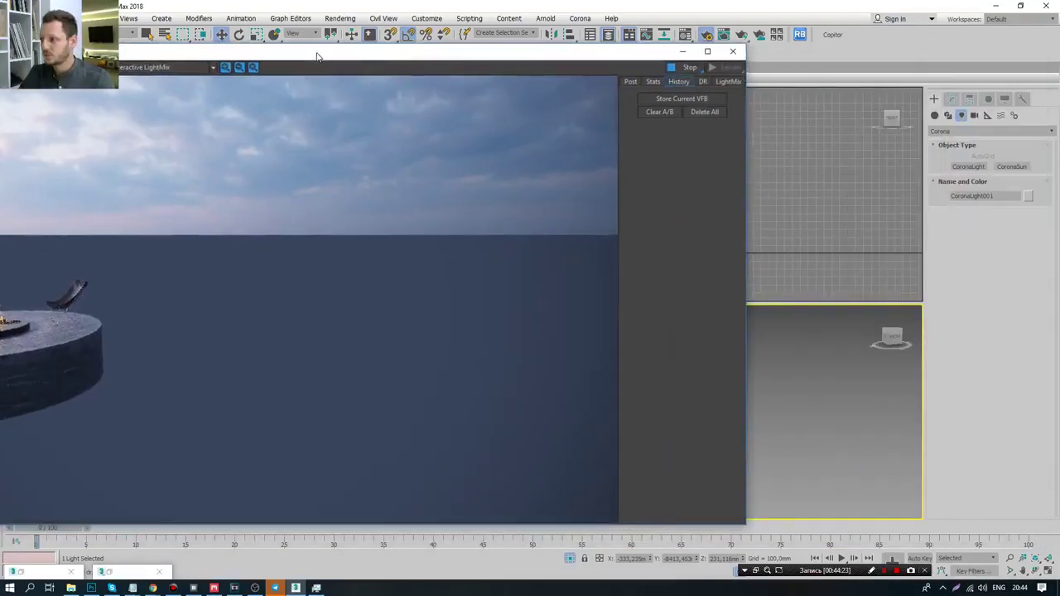
# - Select CoronaLight001 and centre the fire table in the Perspective render view
pyautogui.click(966, 99)
pyautogui.moveTo(461, 58); pyautogui.dragTo(686, 30)
pyautogui.scroll(-2, 1029, 442)
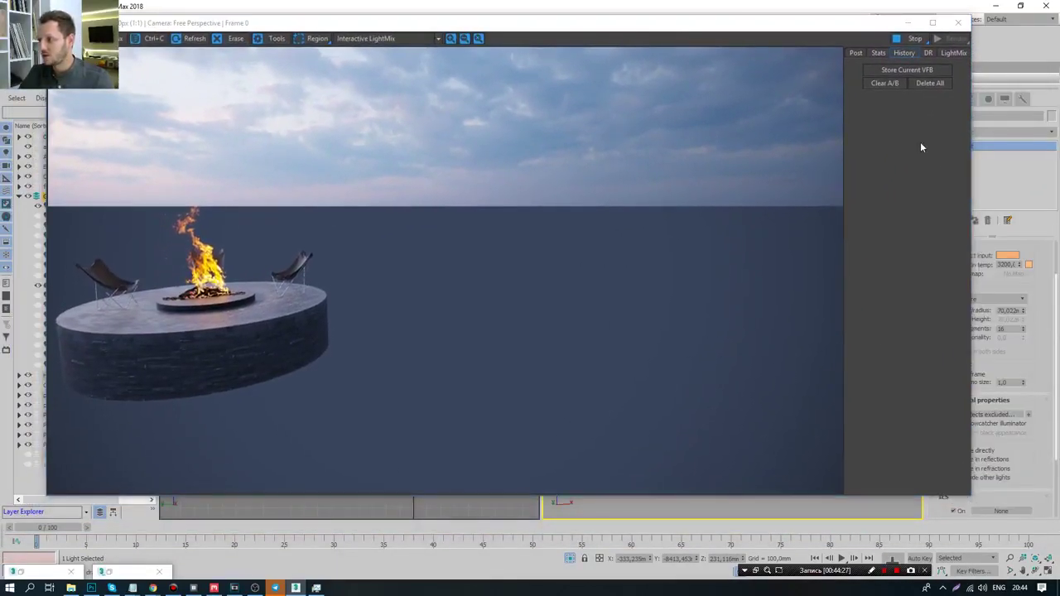
pyautogui.moveTo(690, 27); pyautogui.dragTo(646, 33)
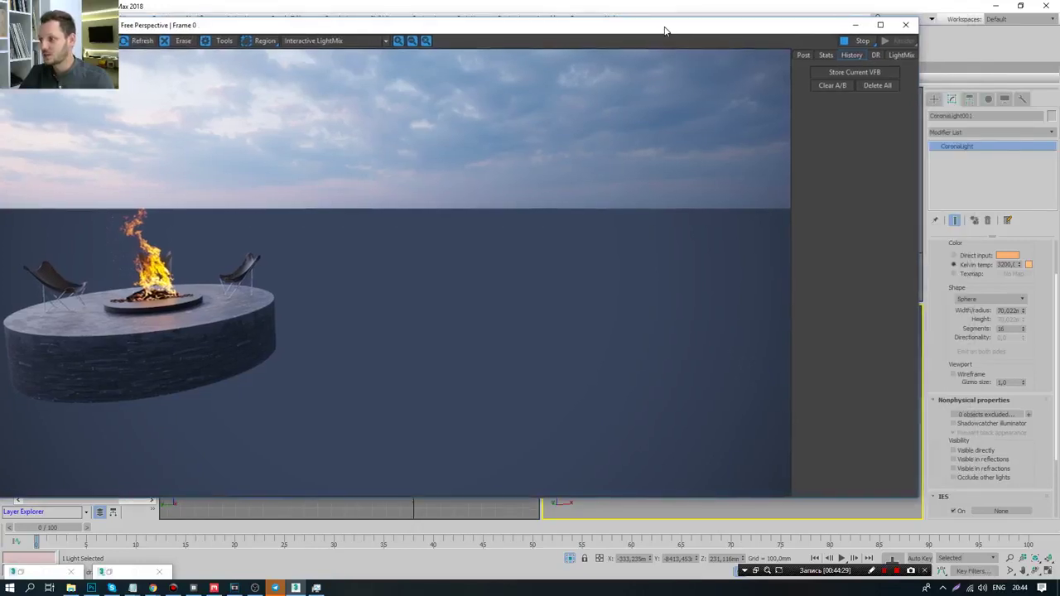
pyautogui.click(629, 513)
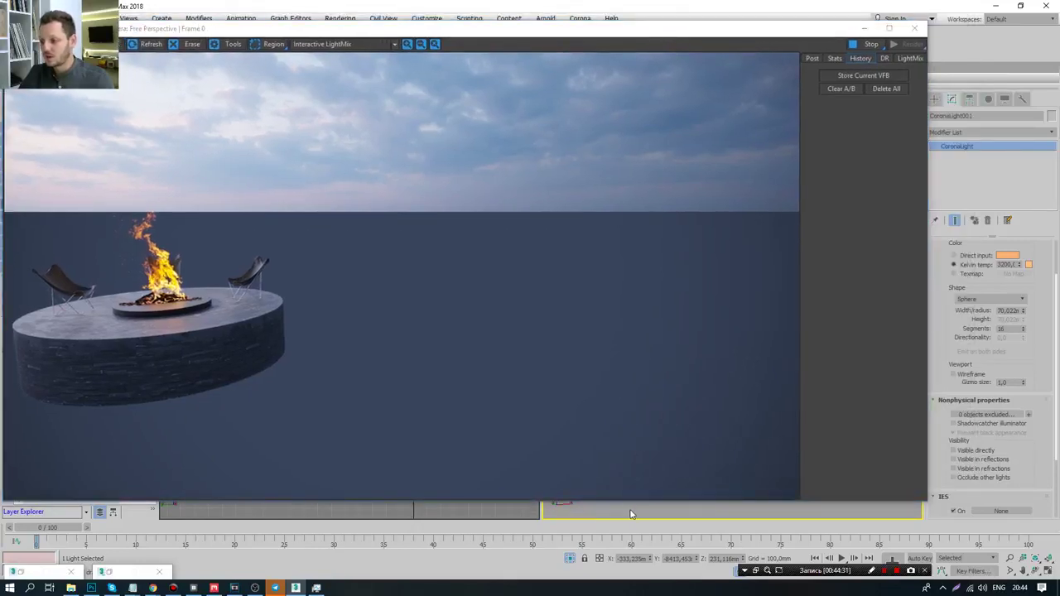
pyautogui.moveTo(652, 507); pyautogui.dragTo(688, 516, button='middle')
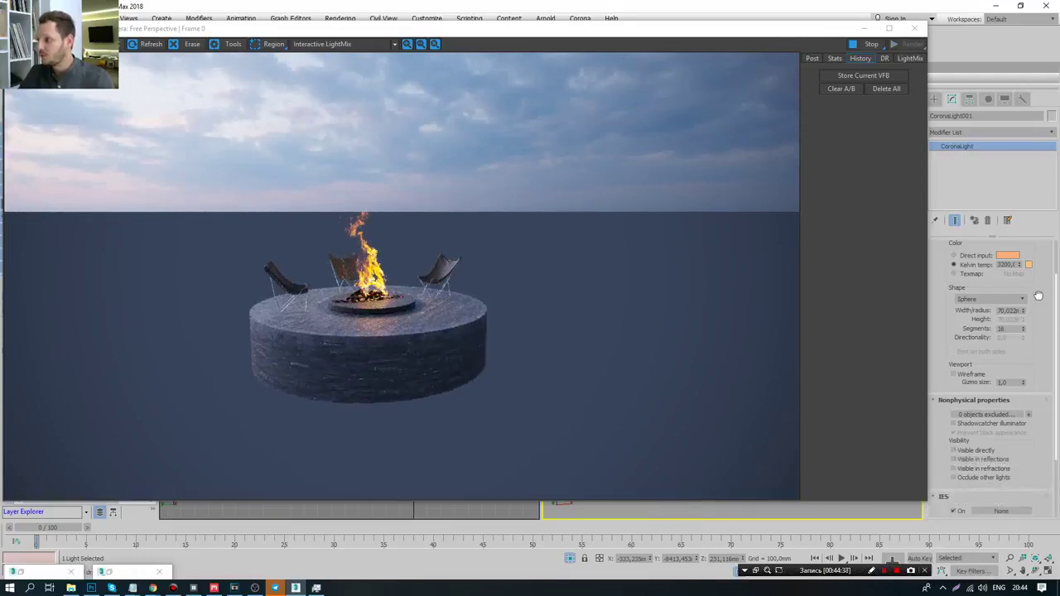
pyautogui.scroll(2, 1038, 296)
# - Set CoronaLight001's intensity to 150
pyautogui.doubleClick(969, 281)
pyautogui.write('100')
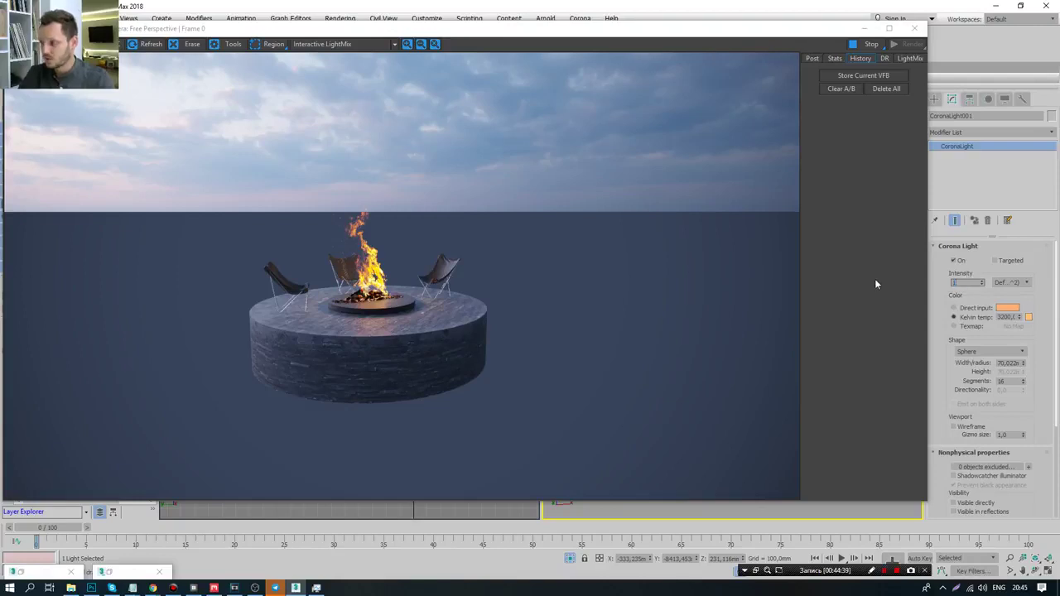
pyautogui.press('Return')
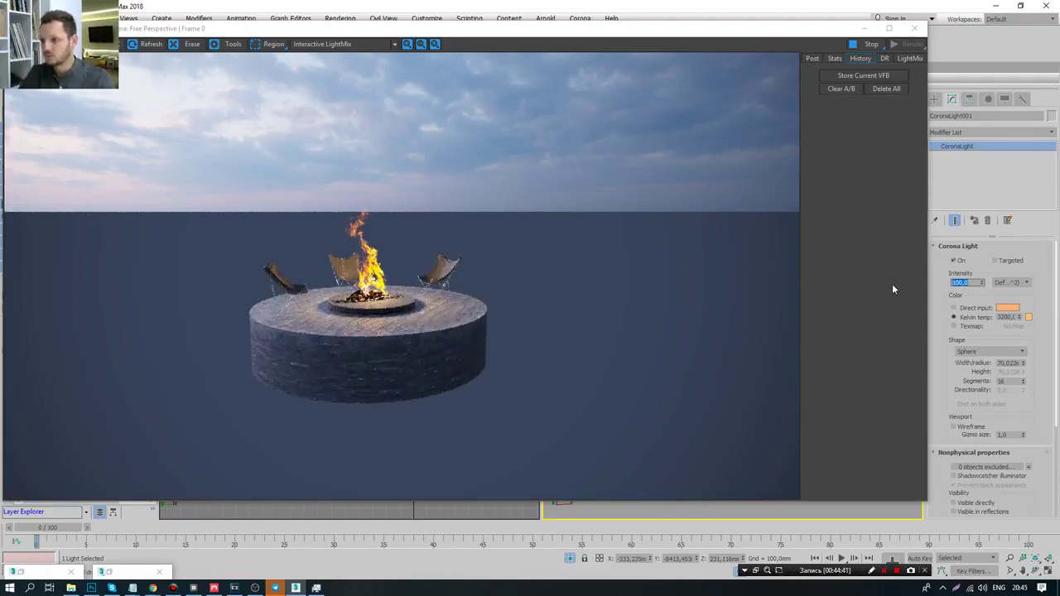
pyautogui.write('50')
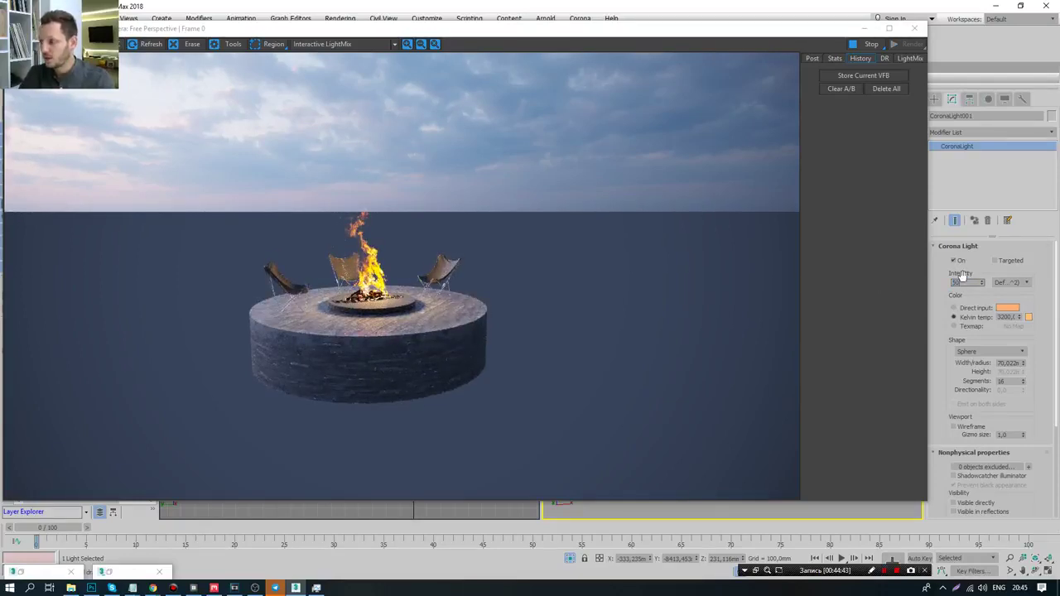
pyautogui.press('Return')
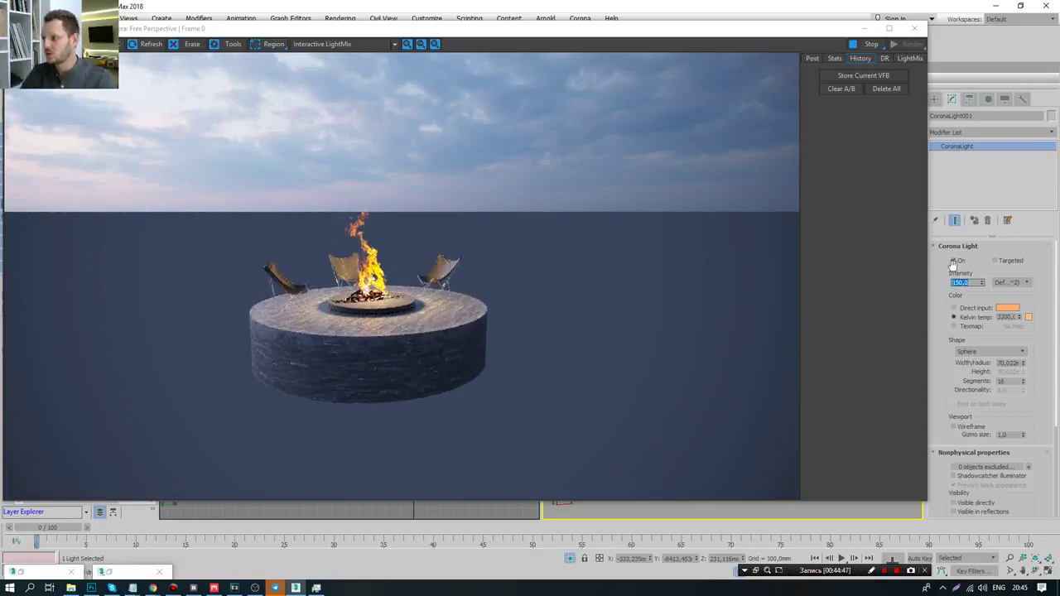
# - Toggle the fire light off and on twice to compare the tabletop glow in the render
pyautogui.click(954, 262)
pyautogui.click(954, 262)
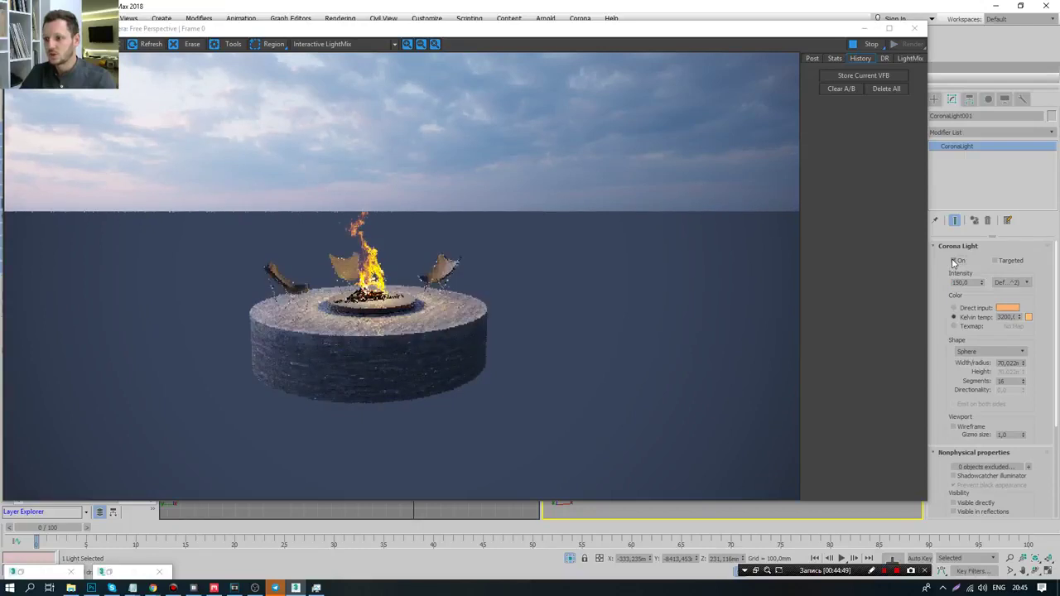
pyautogui.click(953, 262)
pyautogui.click(954, 261)
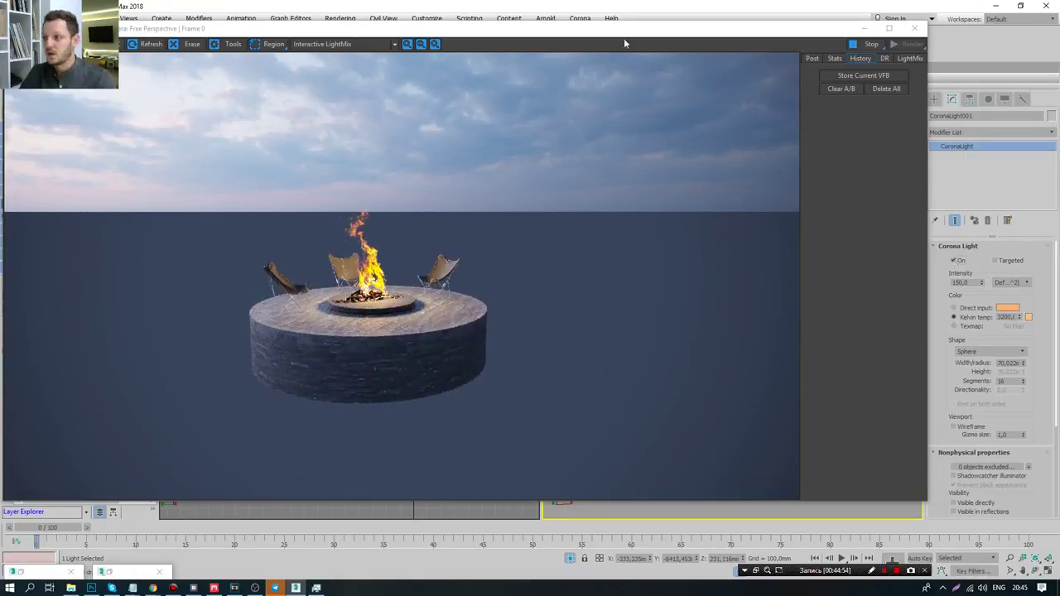
pyautogui.moveTo(624, 39); pyautogui.dragTo(522, 38)
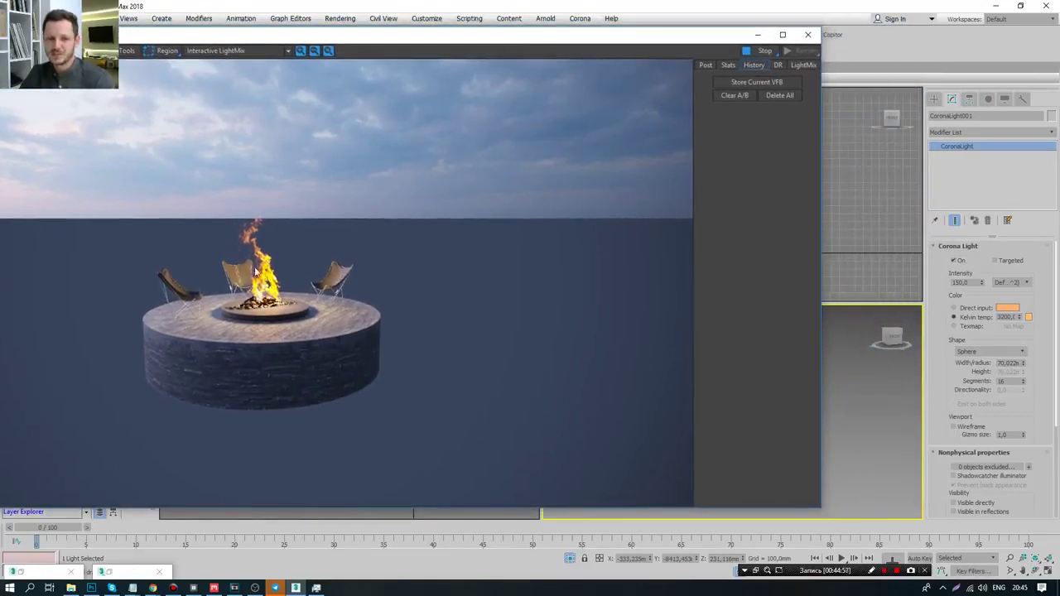
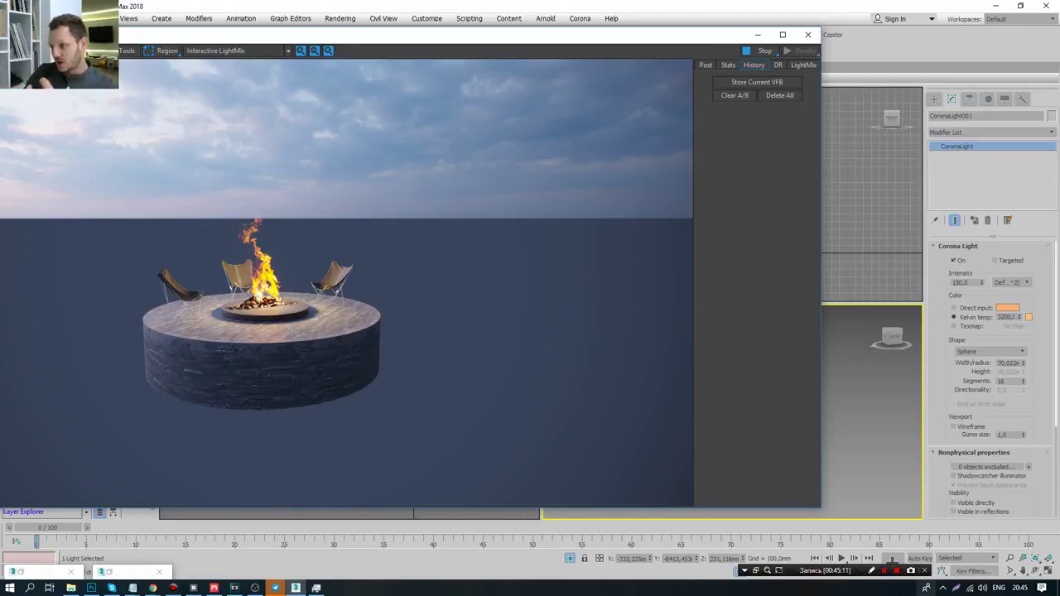
# - Orbit the Perspective view around the fire pit and chair
pyautogui.click(871, 571)
pyautogui.moveTo(267, 279); pyautogui.dragTo(298, 238)
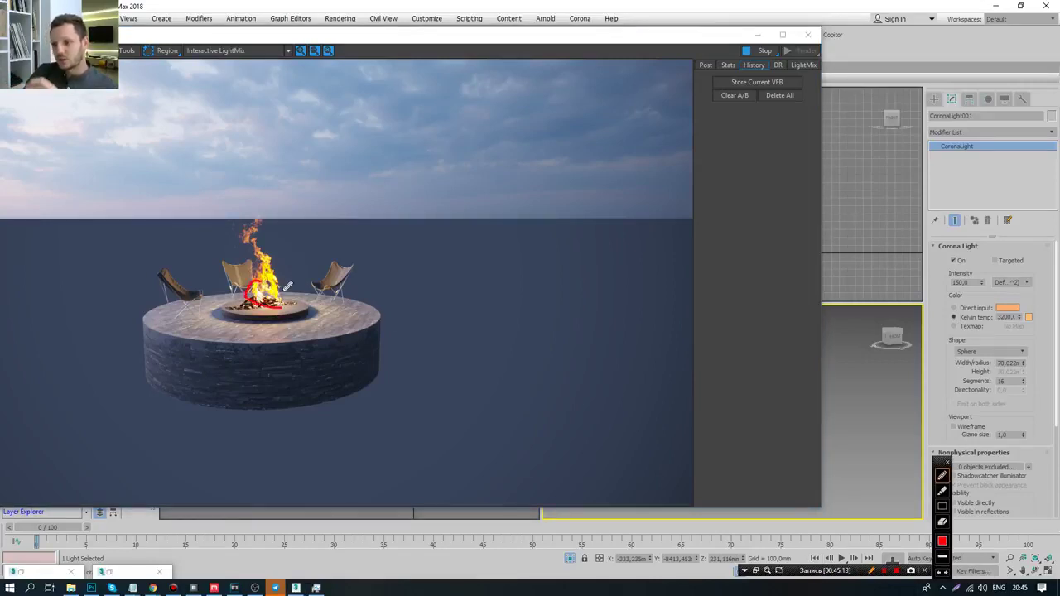
pyautogui.moveTo(200, 238); pyautogui.dragTo(222, 255)
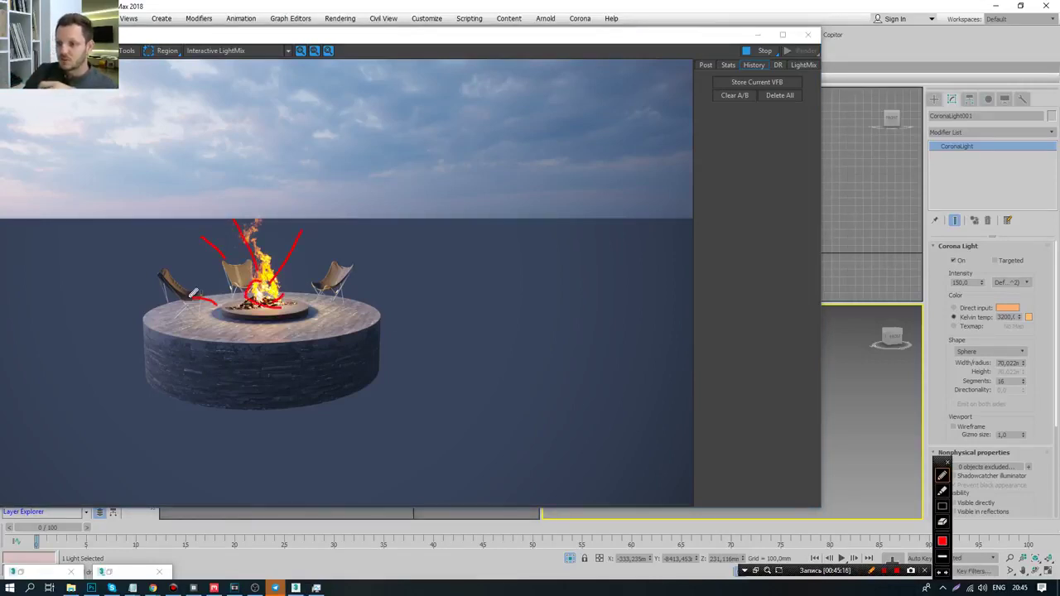
pyautogui.moveTo(213, 300); pyautogui.dragTo(172, 313)
pyautogui.moveTo(203, 302)
pyautogui.mouseDown()
pyautogui.moveTo(203, 343)
pyautogui.moveTo(262, 364)
pyautogui.mouseUp()
pyautogui.moveTo(282, 325); pyautogui.dragTo(325, 358)
pyautogui.moveTo(299, 270); pyautogui.dragTo(414, 197)
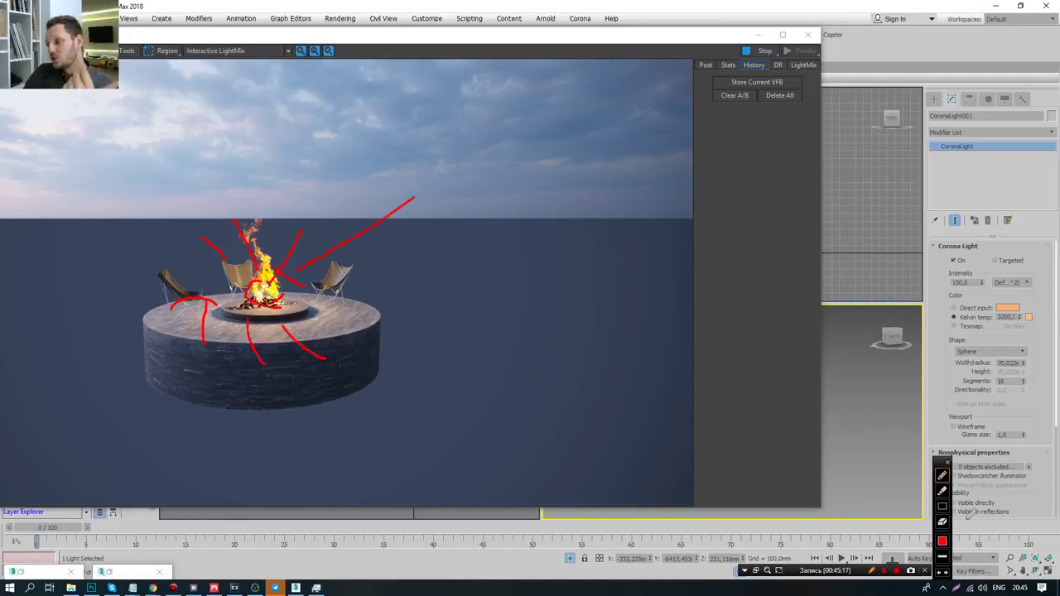
pyautogui.click(871, 571)
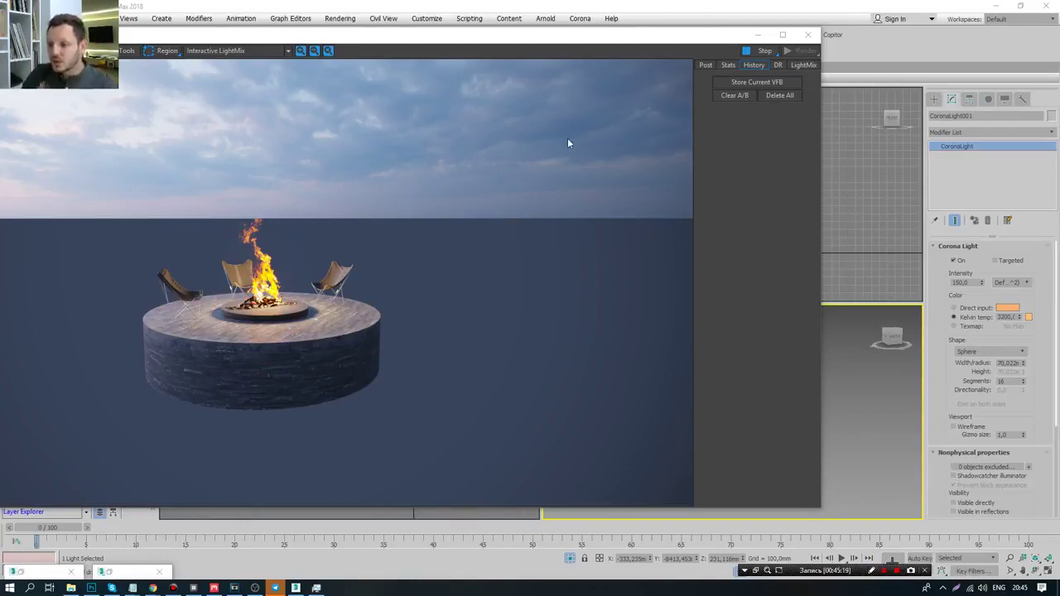
# - Drag the Corona render window aside and zoom the Perspective view in on the fire bowl
pyautogui.moveTo(580, 39)
pyautogui.mouseDown()
pyautogui.moveTo(321, 35)
pyautogui.moveTo(354, 32)
pyautogui.mouseUp()
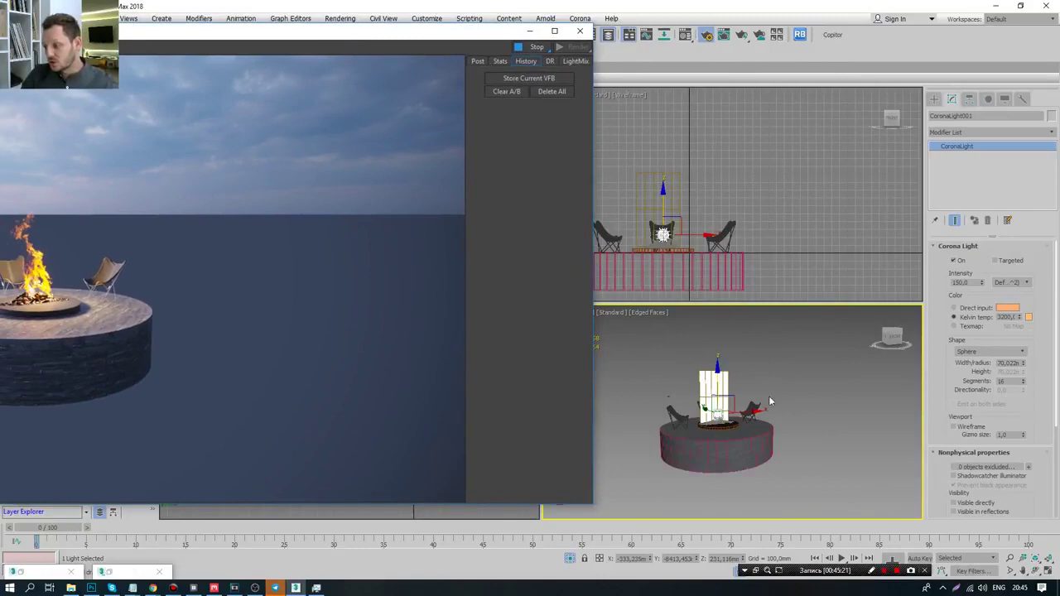
pyautogui.scroll(3, 769, 402)
pyautogui.scroll(3, 720, 414)
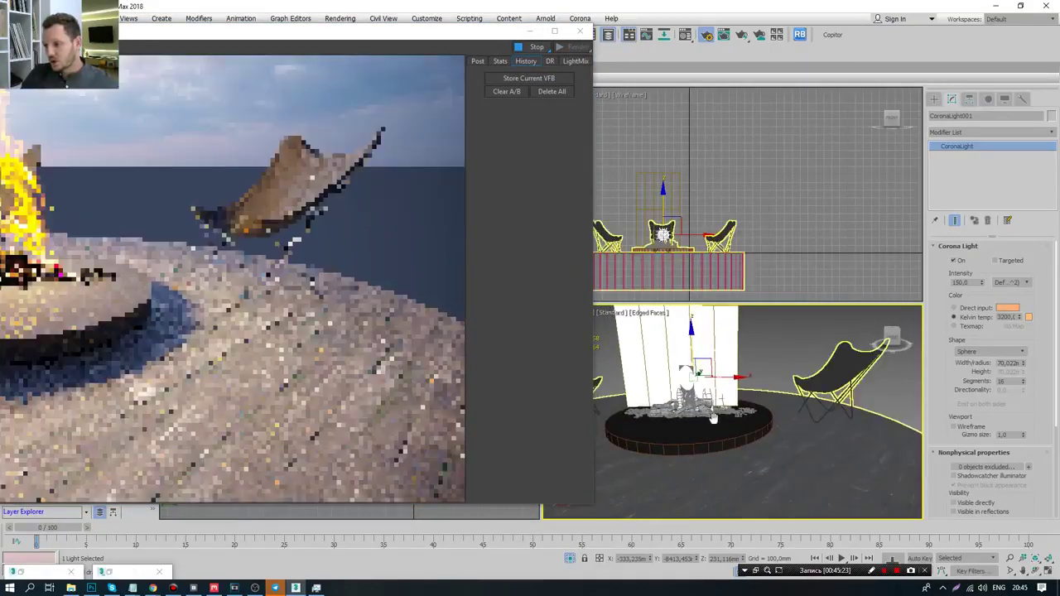
pyautogui.scroll(2, 712, 418)
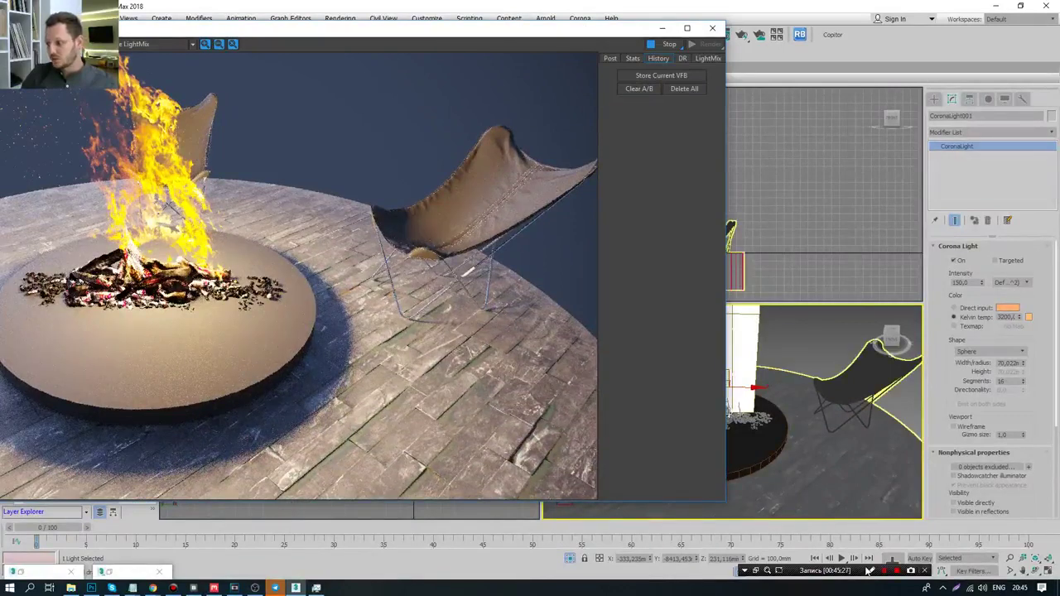
# - Add one object to the sphere light's Exclude list
pyautogui.click(870, 570)
pyautogui.moveTo(147, 255)
pyautogui.mouseDown()
pyautogui.moveTo(175, 187)
pyautogui.moveTo(139, 240)
pyautogui.mouseUp()
pyautogui.click(870, 571)
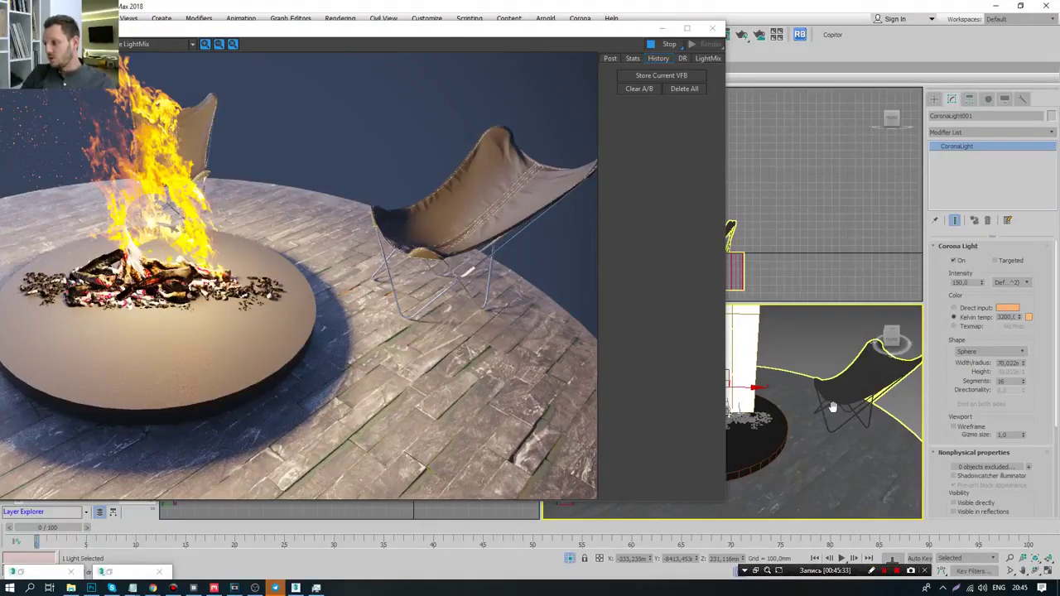
pyautogui.click(1030, 469)
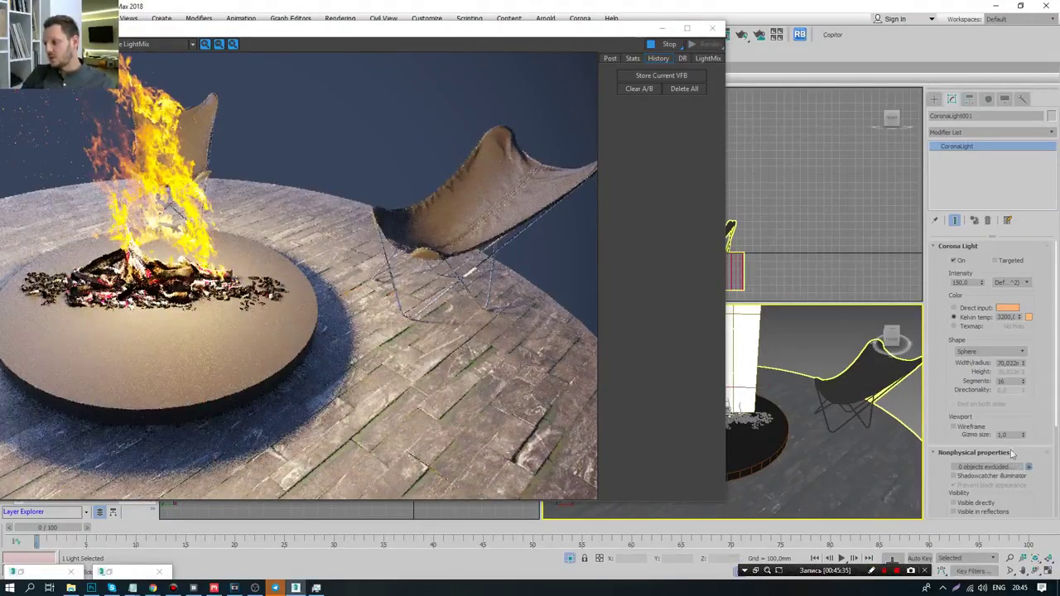
pyautogui.click(185, 142)
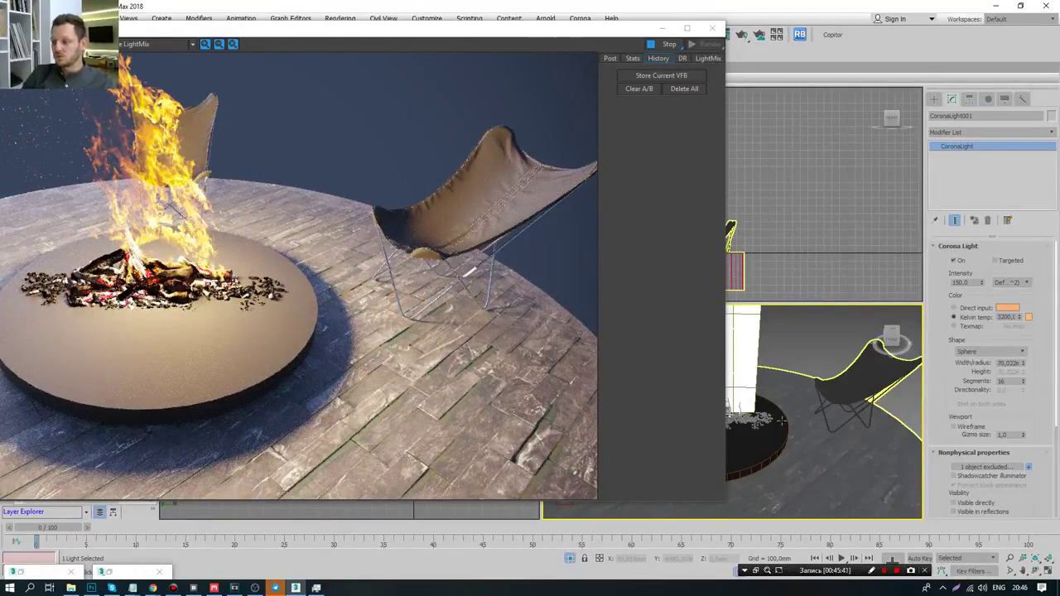
# - Lower the view to show the horizon and rename the light to 'fireplace'
pyautogui.scroll(-10, 781, 421)
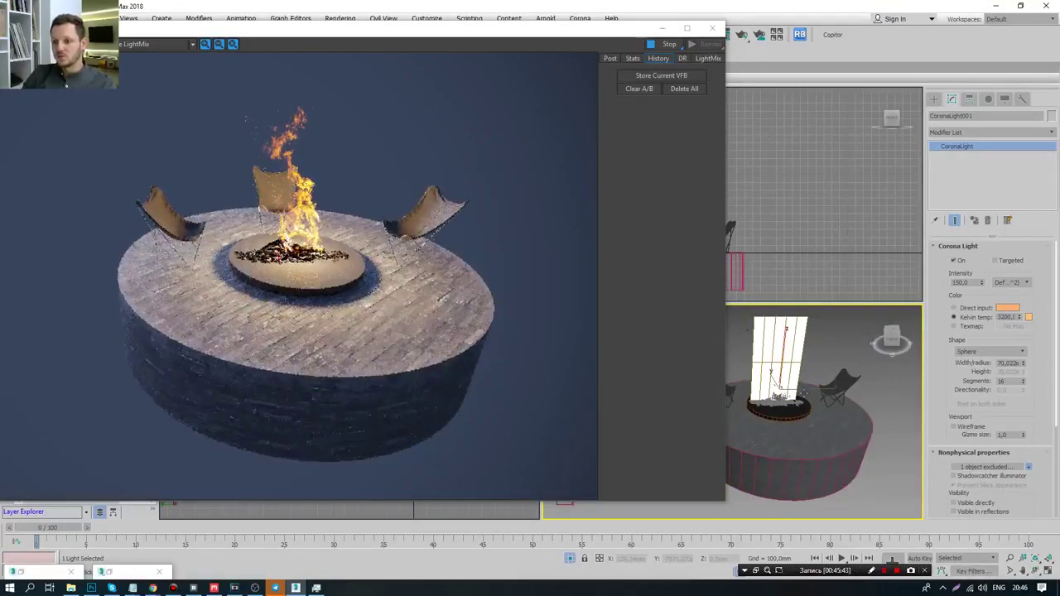
pyautogui.keyDown('alt'); pyautogui.moveTo(819, 381); pyautogui.dragTo(819, 396, button='middle'); pyautogui.keyUp('alt')
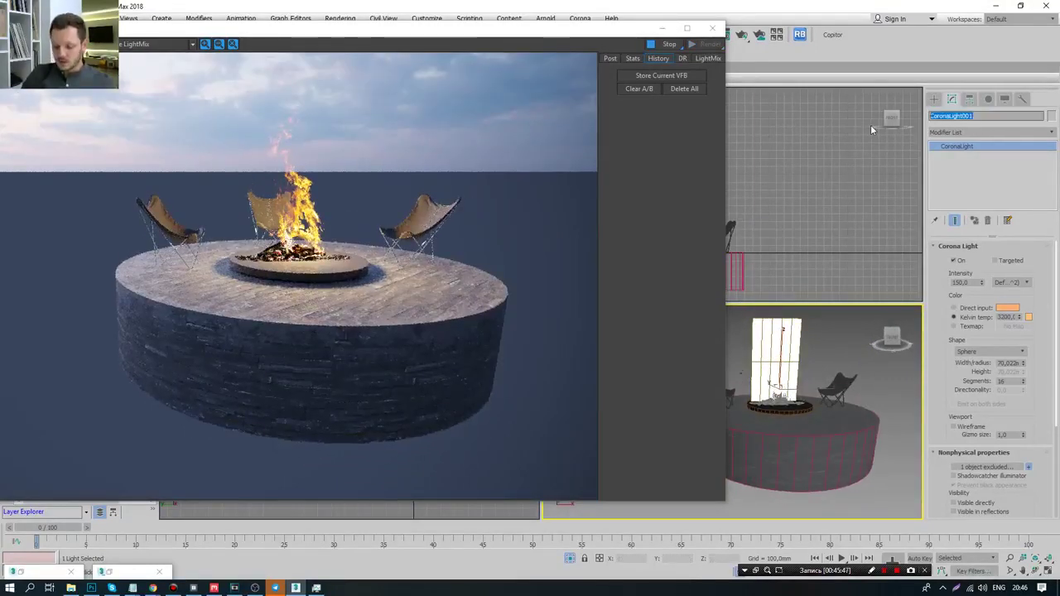
pyautogui.write('firep')
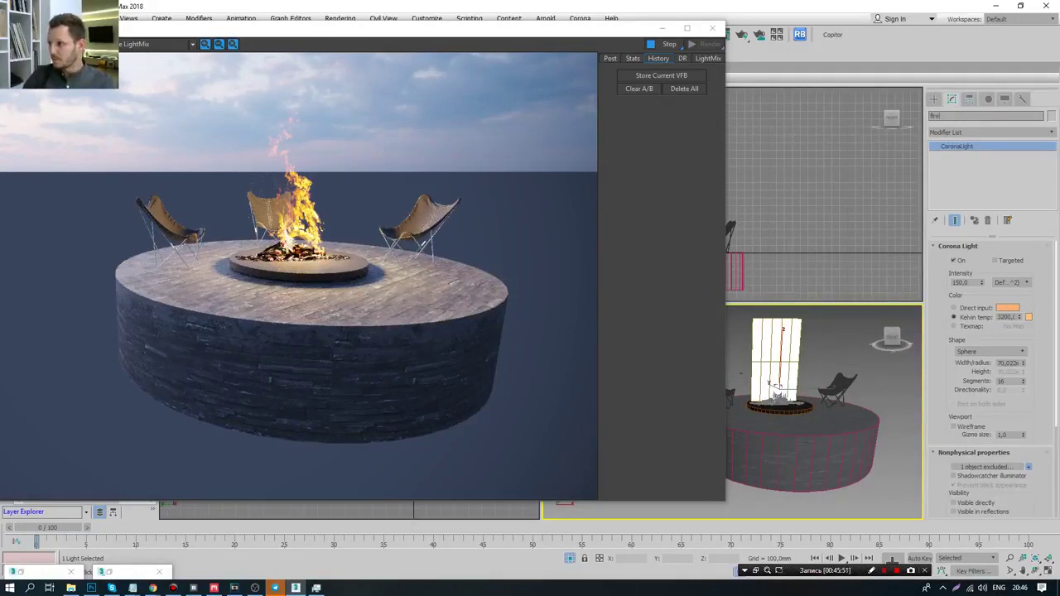
pyautogui.write('lace')
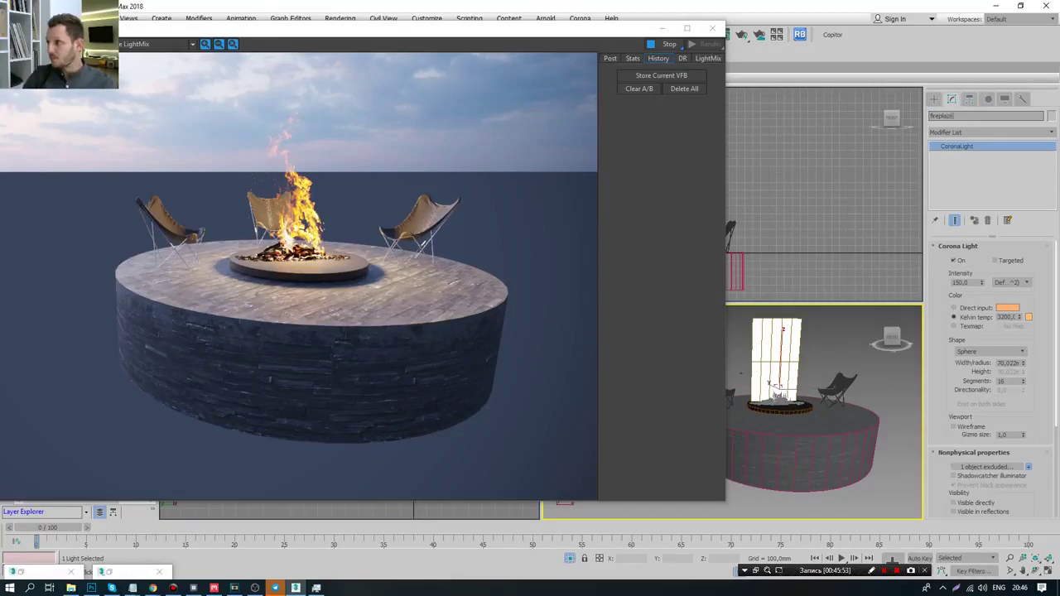
pyautogui.press('Return')
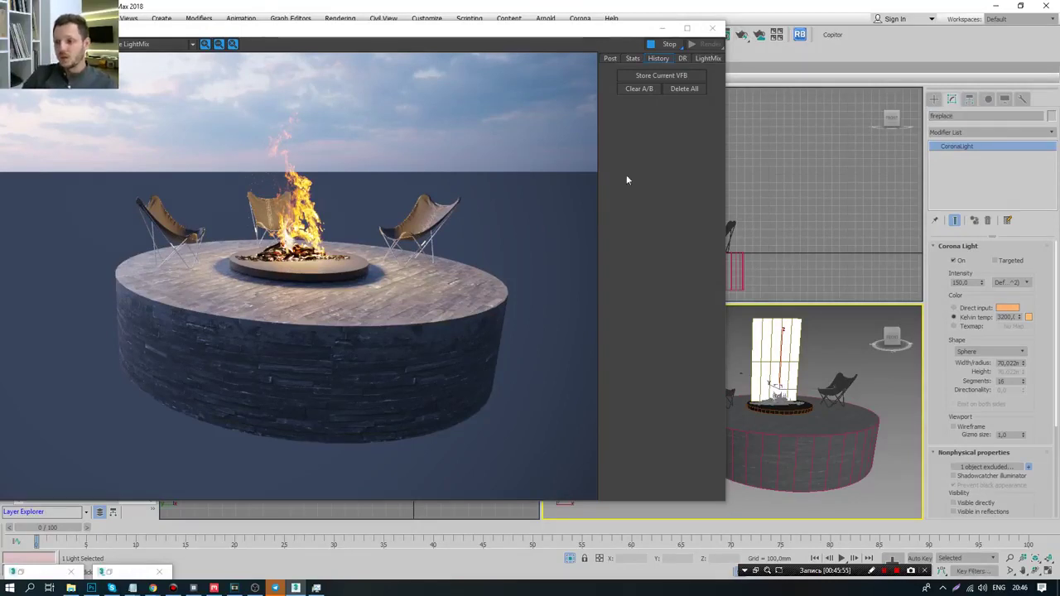
# - Look through CoronaCamera001 and unhide all hidden scene objects
pyautogui.press('c')
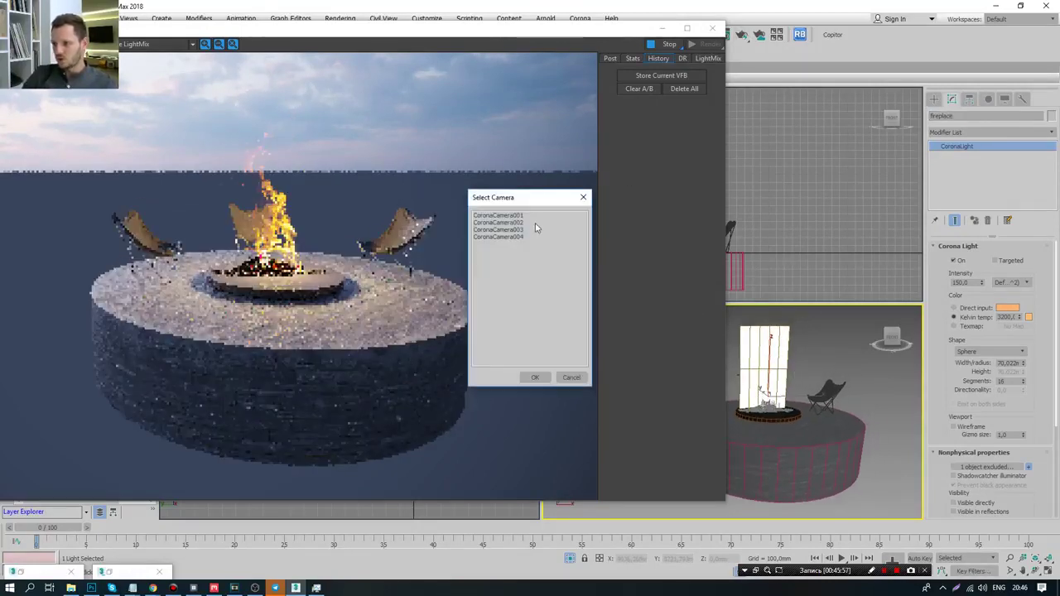
pyautogui.click(522, 216)
pyautogui.doubleClick(521, 216)
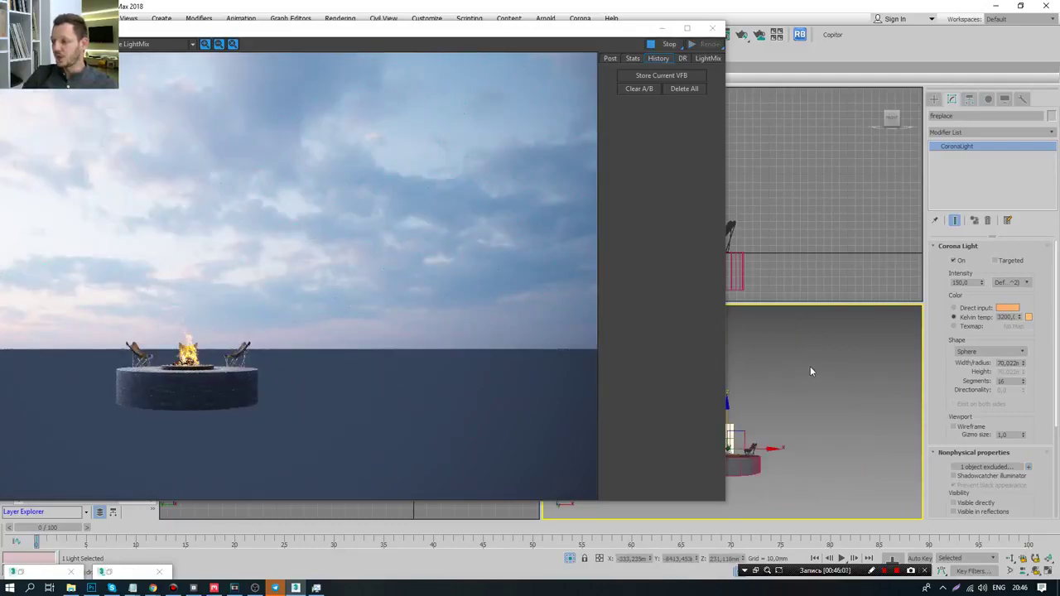
pyautogui.rightClick(808, 365)
pyautogui.click(838, 308)
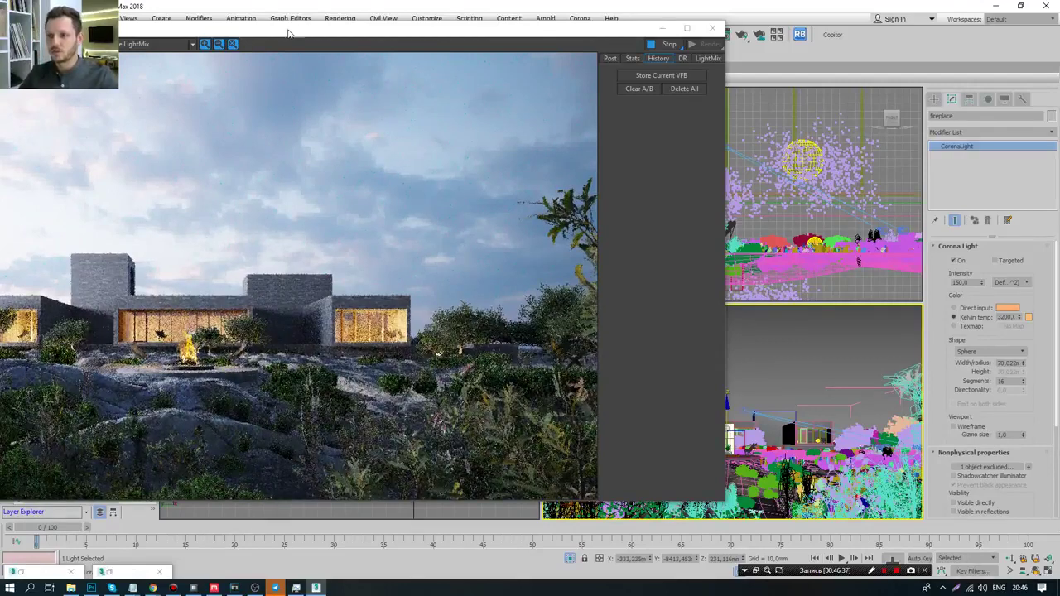
# - Maximize the render window to view the whole house, stop the render, and restore Render Setup
pyautogui.doubleClick(513, 27)
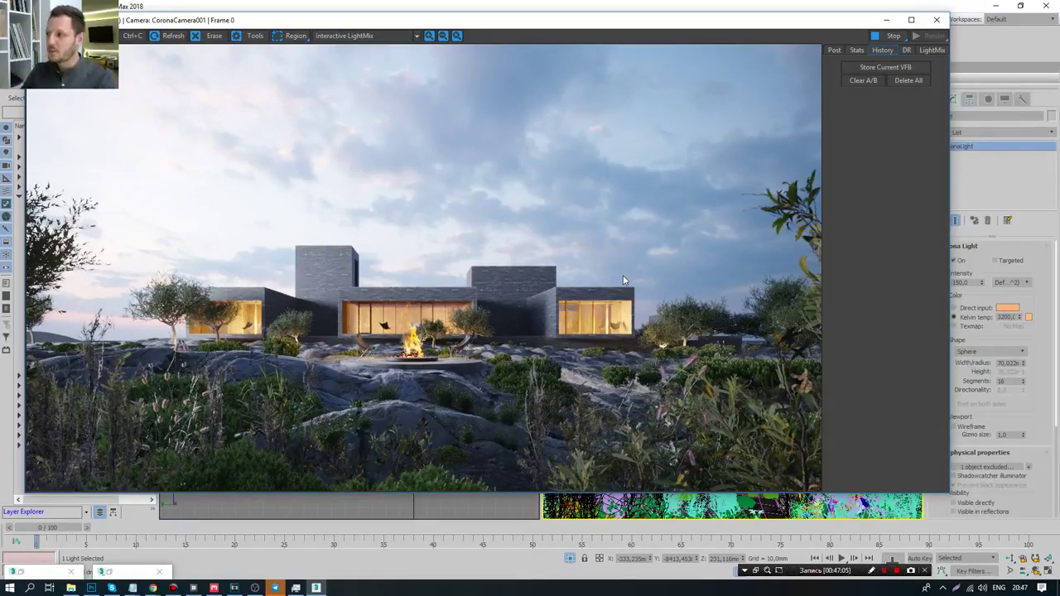
pyautogui.click(885, 37)
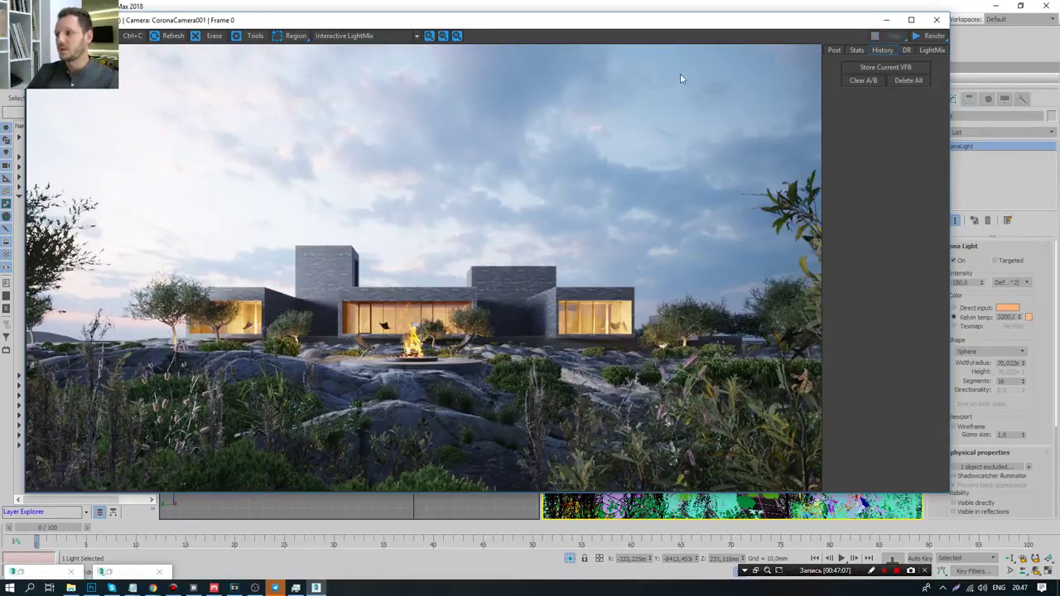
pyautogui.click(112, 572)
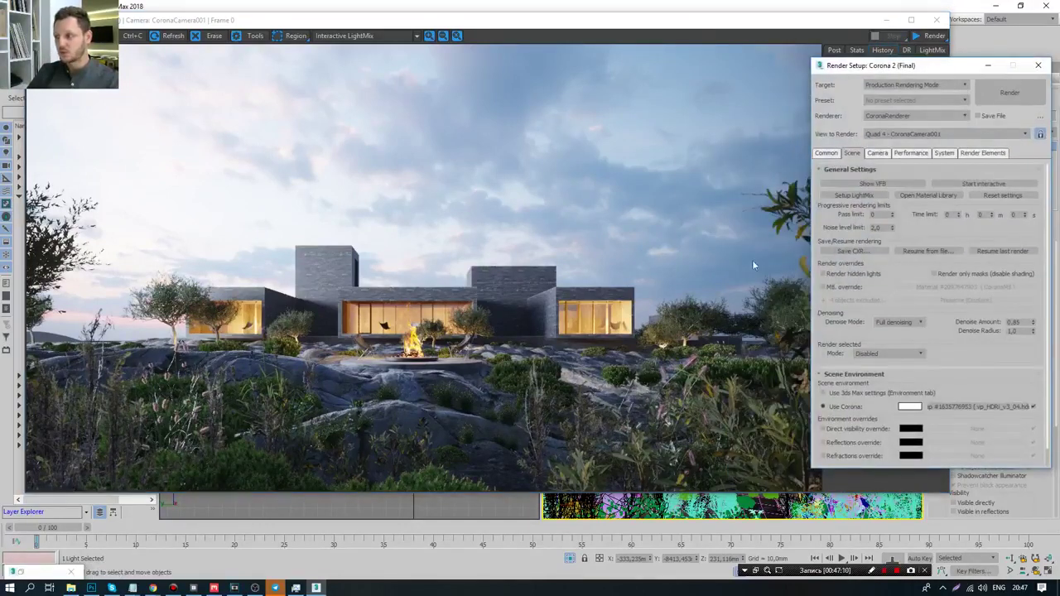
# - Generate the LightMix light layers from Setup LightMix and restart the CoronaCamera001 render
pyautogui.click(862, 197)
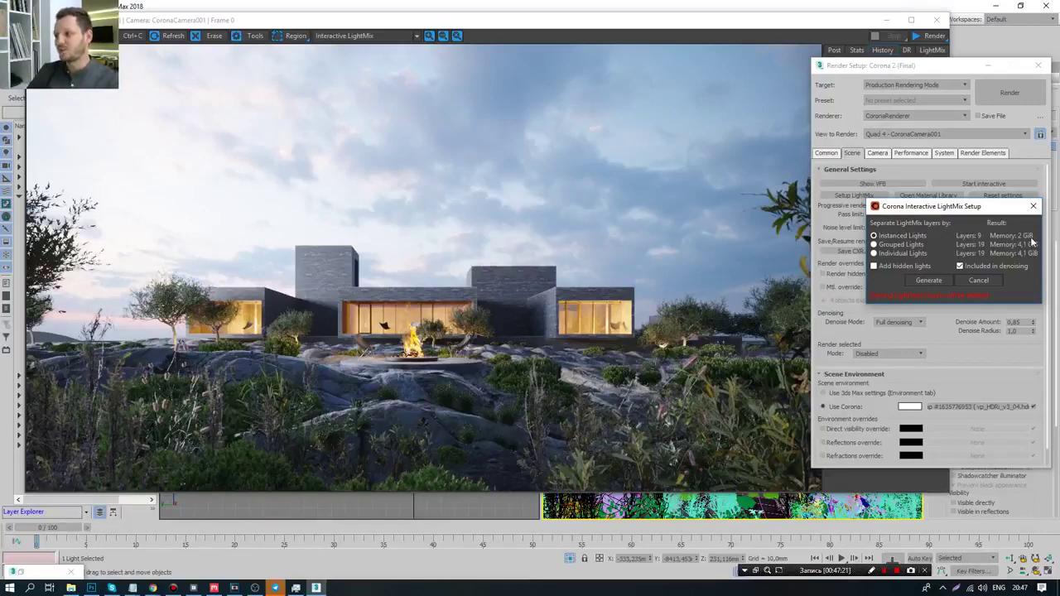
pyautogui.click(929, 280)
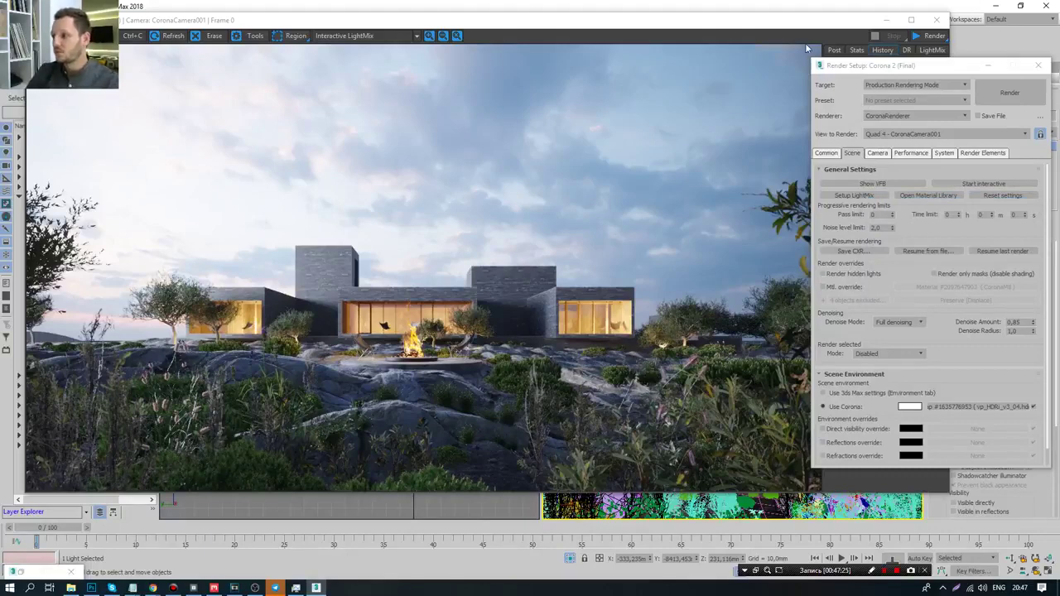
pyautogui.moveTo(911, 20); pyautogui.dragTo(902, 15)
pyautogui.click(927, 32)
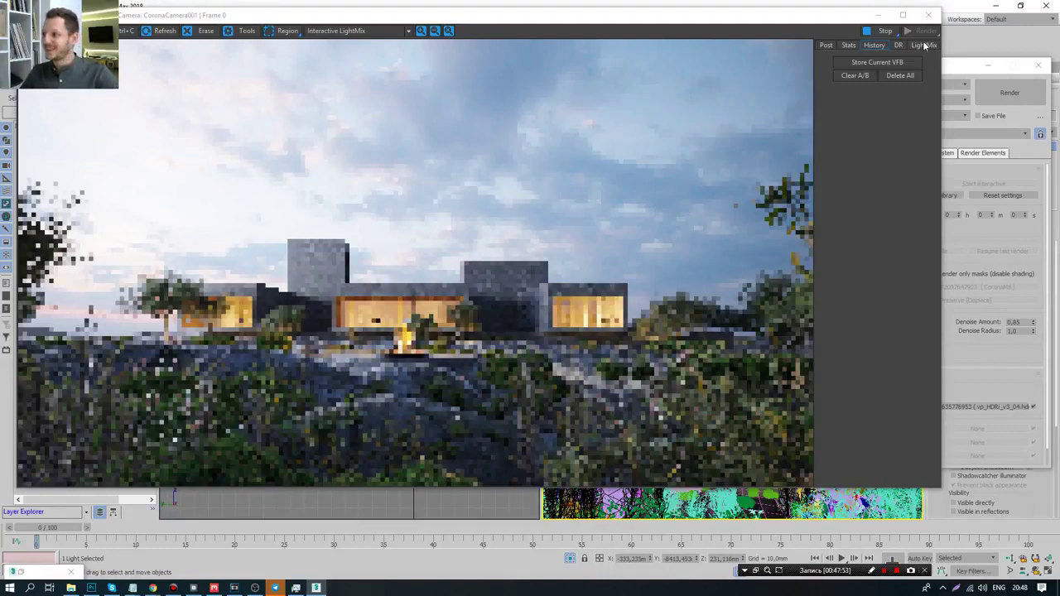
# - Switch off every LightMix light group, comparing the Rest lighting on and off
pyautogui.click(923, 47)
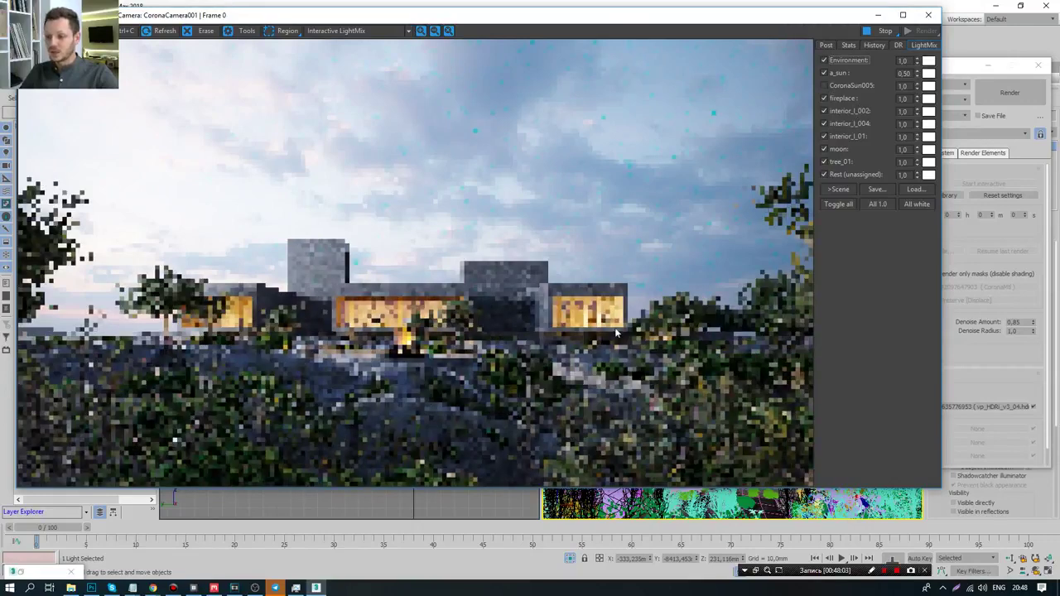
pyautogui.click(824, 73)
pyautogui.click(824, 98)
pyautogui.click(823, 110)
pyautogui.click(823, 123)
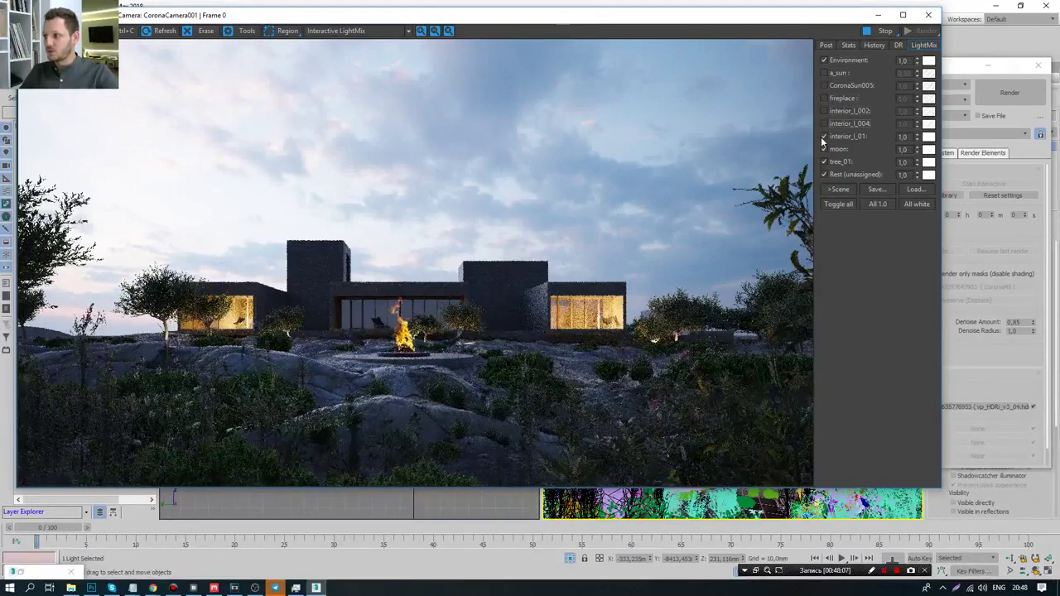
pyautogui.click(824, 136)
pyautogui.click(824, 149)
pyautogui.click(824, 161)
pyautogui.click(824, 174)
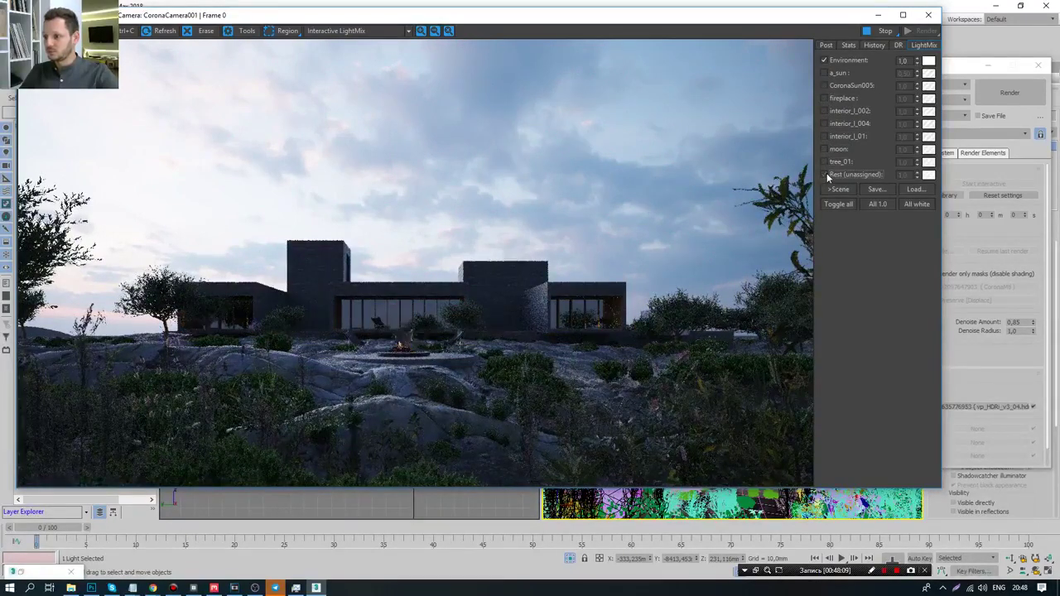
pyautogui.click(825, 175)
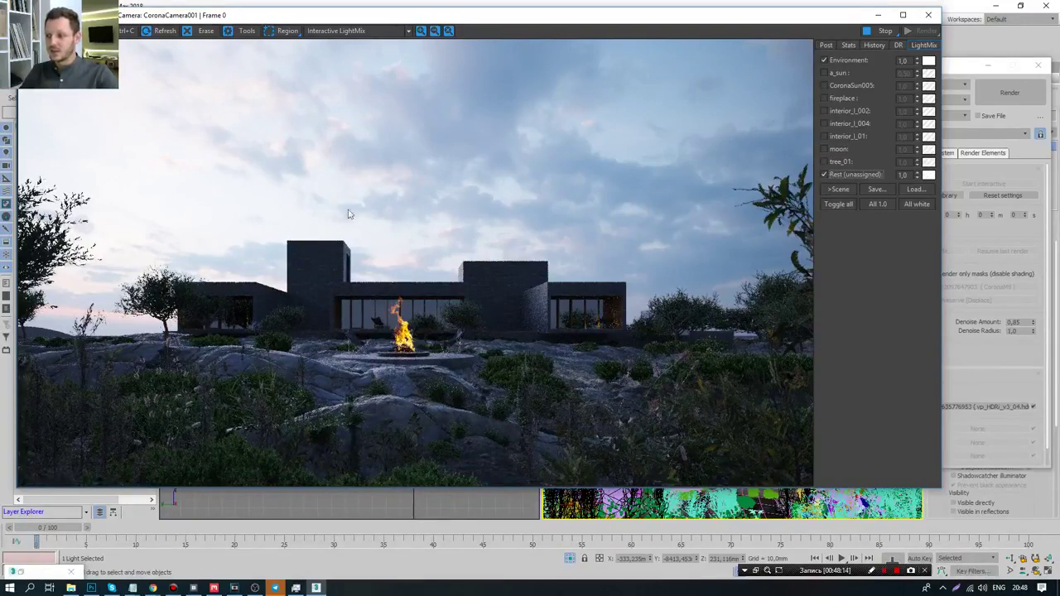
pyautogui.click(823, 175)
pyautogui.click(823, 176)
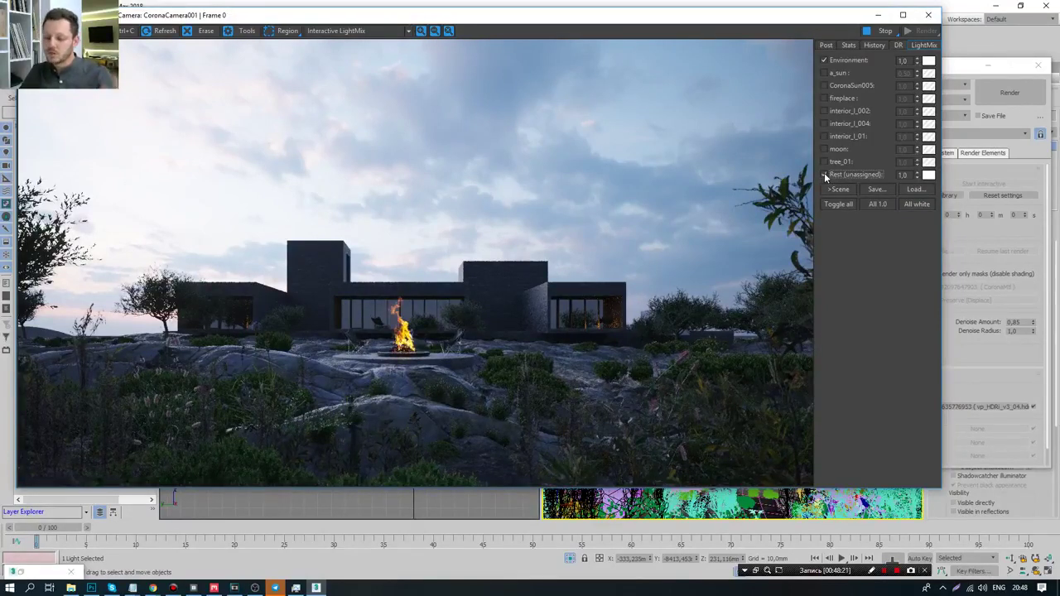
# - Re-enable all LightMix lights except CoronaSun005
pyautogui.click(824, 162)
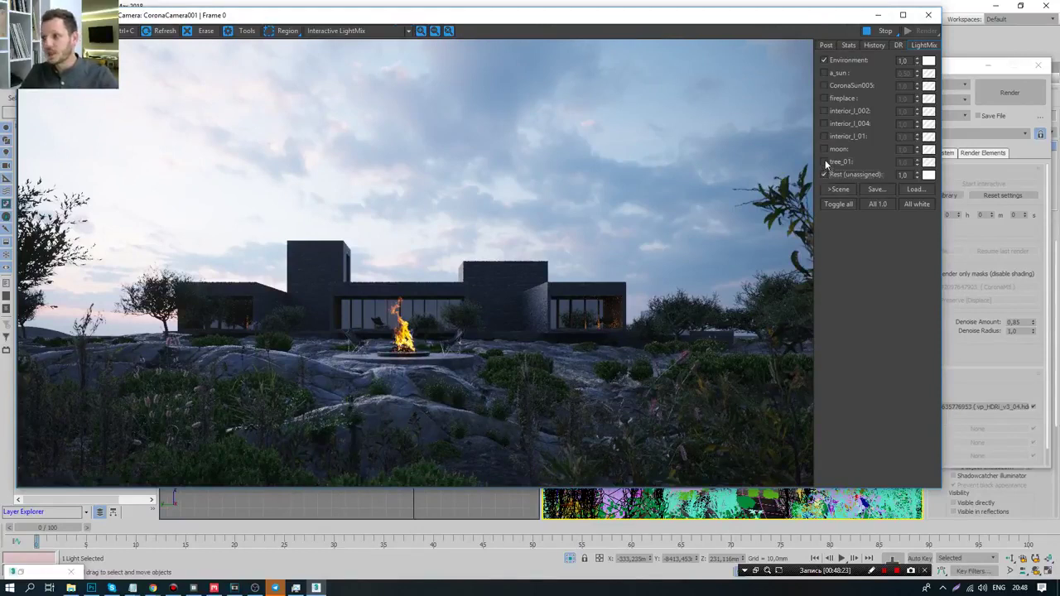
pyautogui.click(824, 162)
pyautogui.click(824, 162)
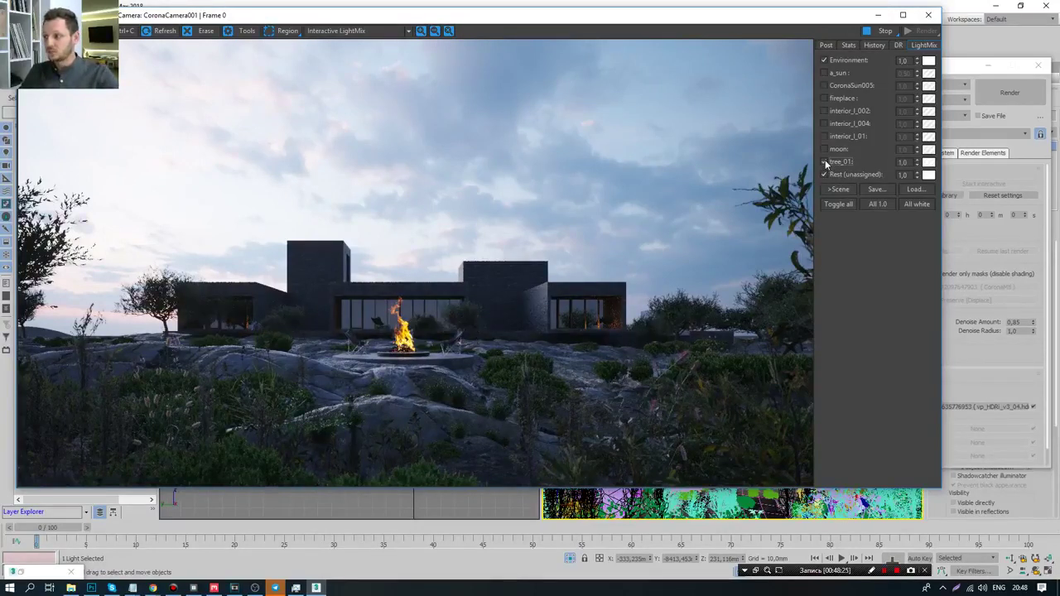
pyautogui.click(824, 150)
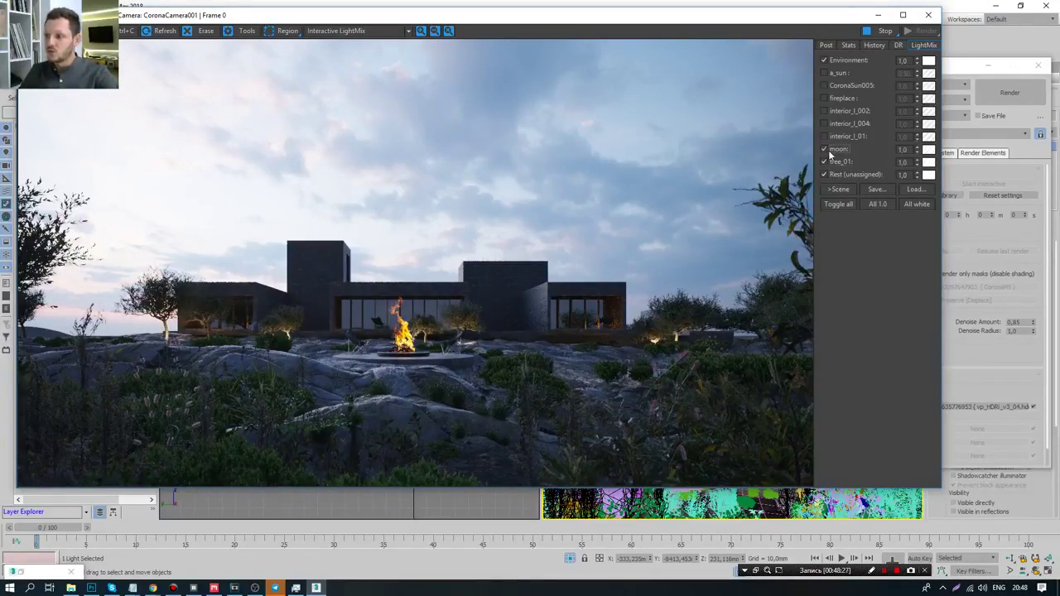
pyautogui.click(824, 136)
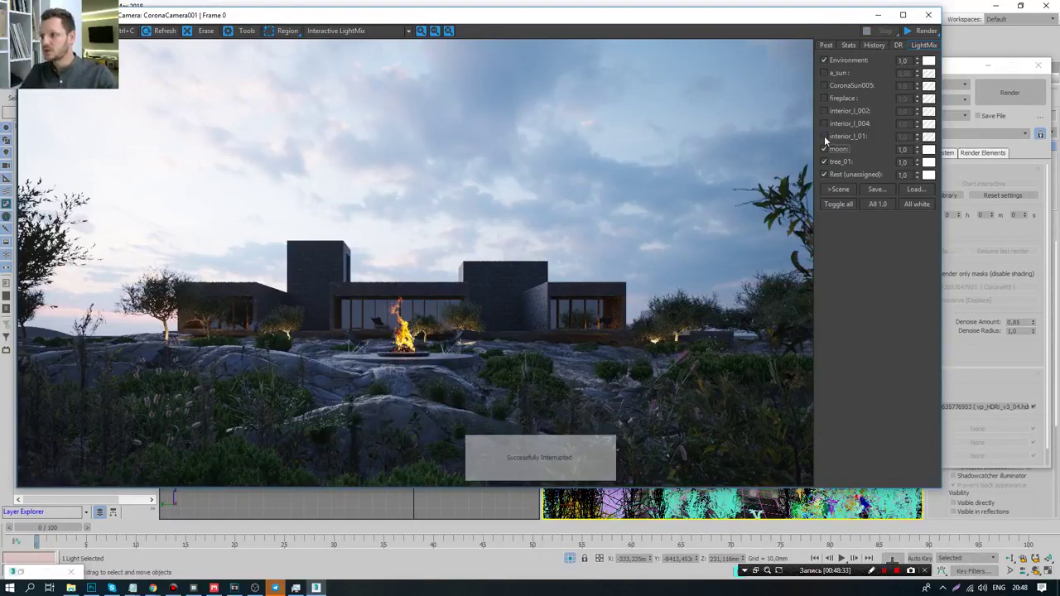
pyautogui.click(824, 137)
pyautogui.click(825, 123)
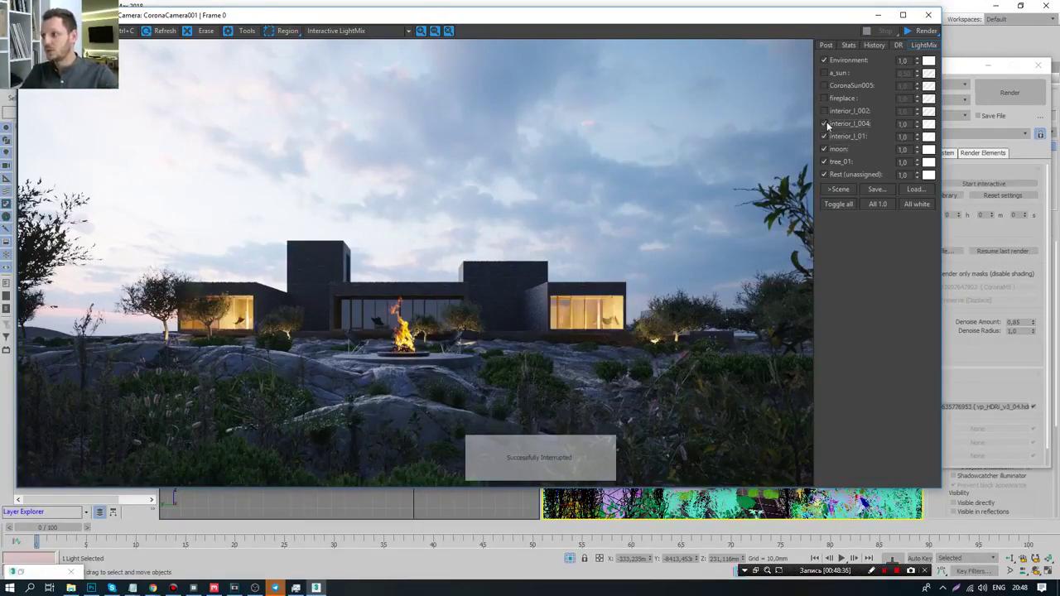
pyautogui.click(824, 111)
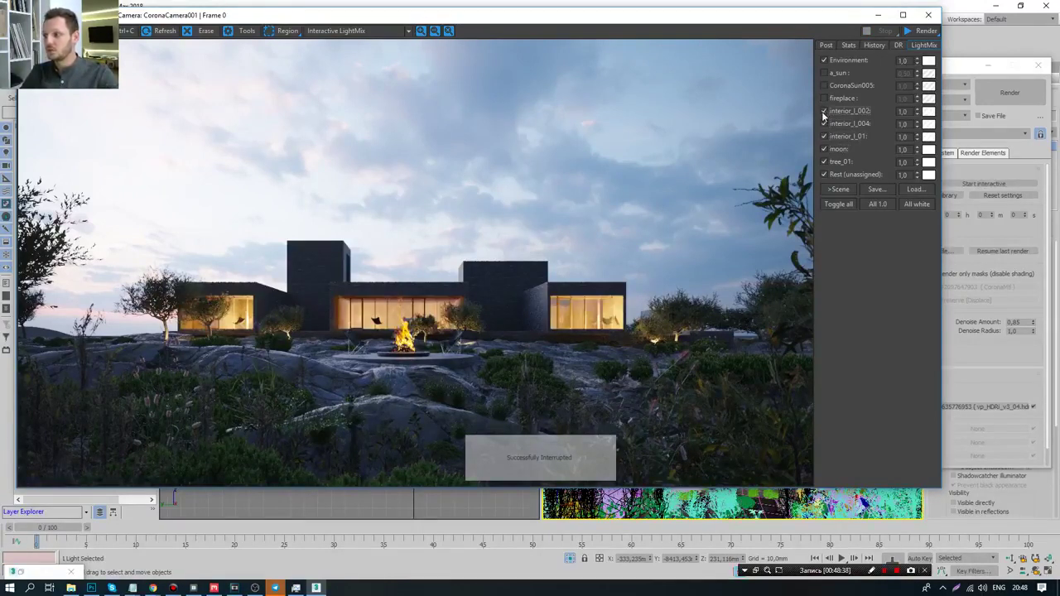
pyautogui.click(825, 99)
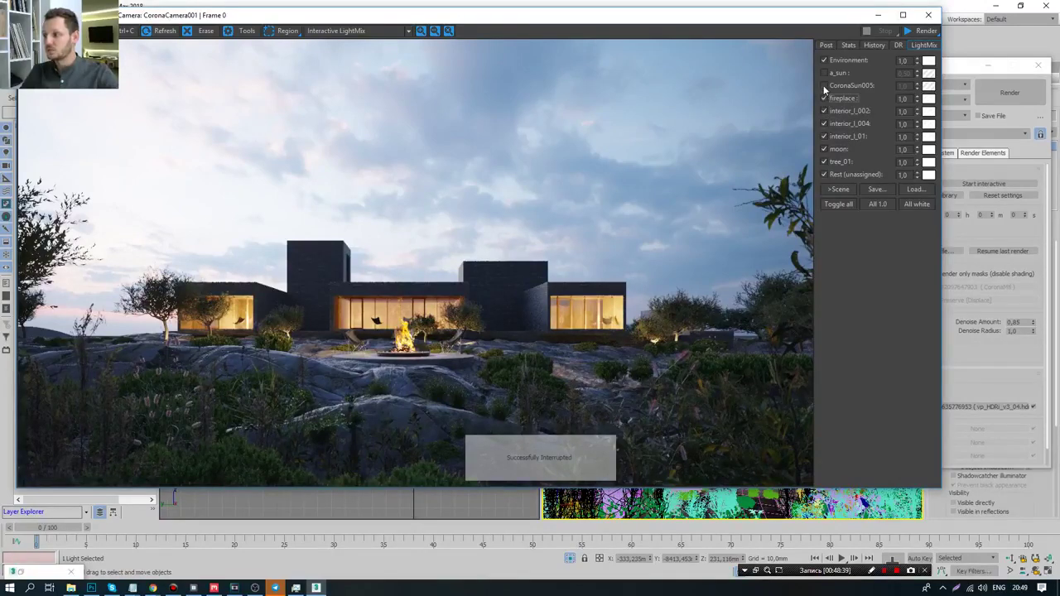
pyautogui.click(824, 86)
pyautogui.click(825, 86)
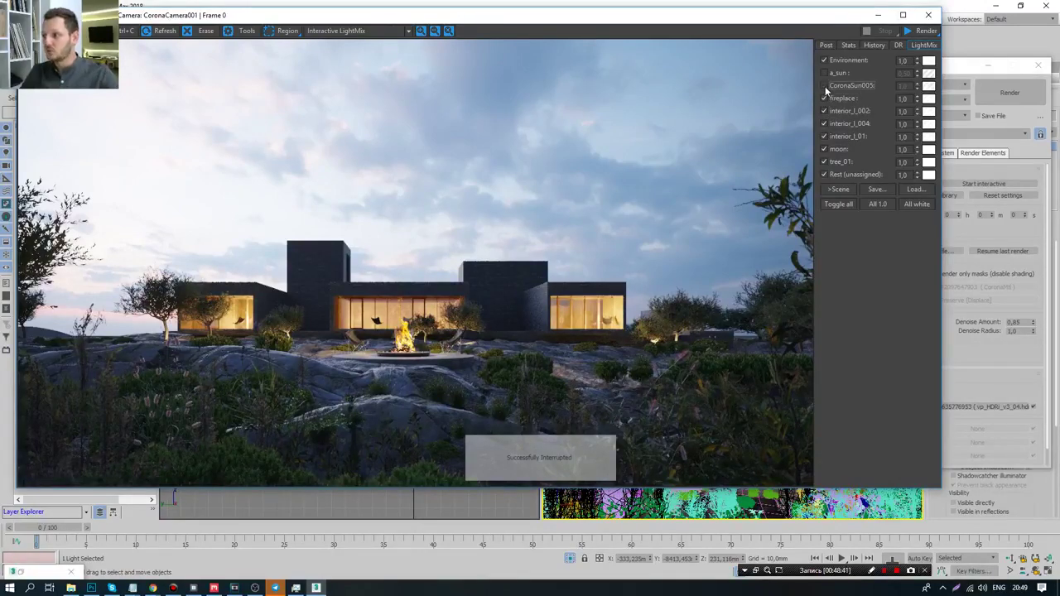
pyautogui.click(825, 73)
pyautogui.click(824, 73)
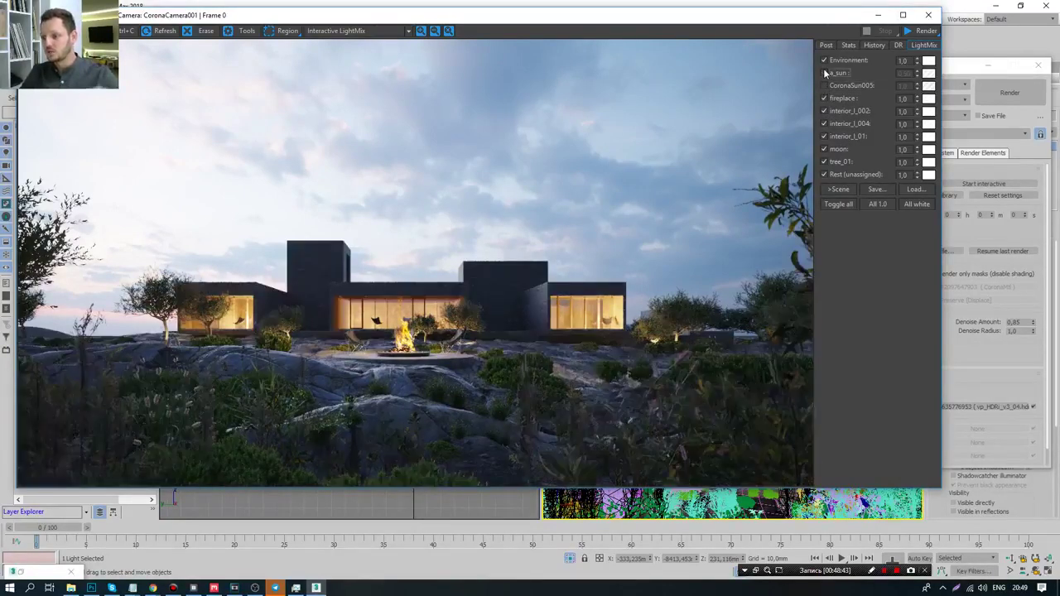
pyautogui.click(825, 73)
# - Set a_sun intensity to 0.20 and toggle the interior lights to compare their effect
pyautogui.doubleClick(902, 73)
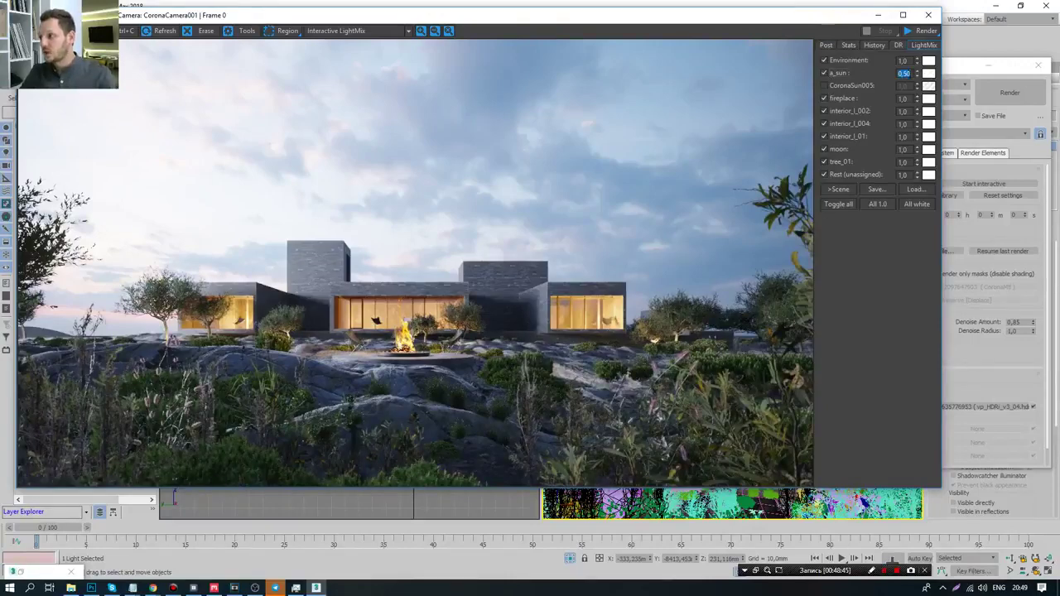
pyautogui.write('1')
pyautogui.press('Return')
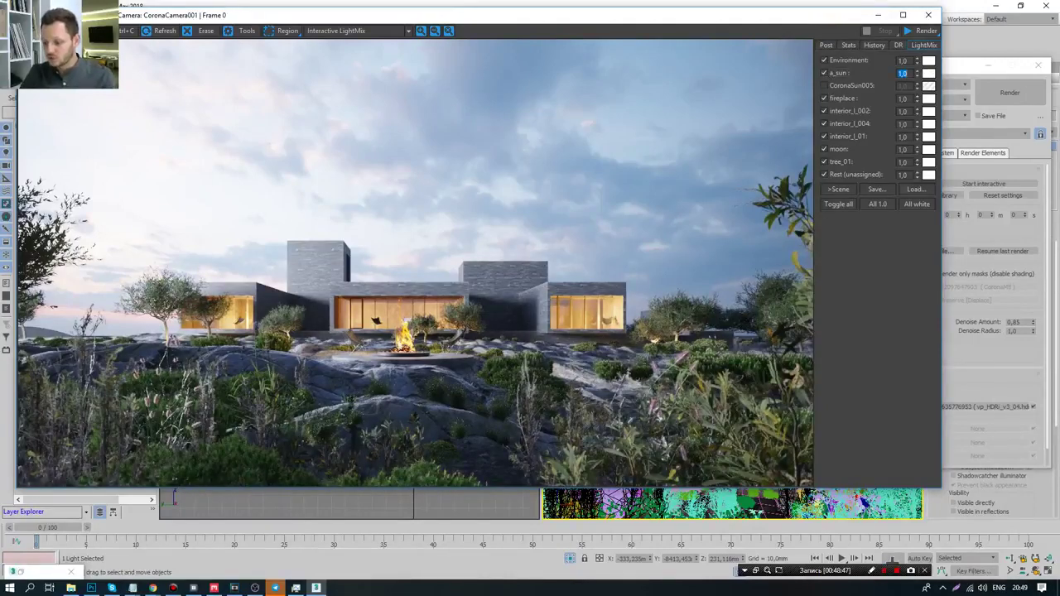
pyautogui.write('0,2')
pyautogui.press('Return')
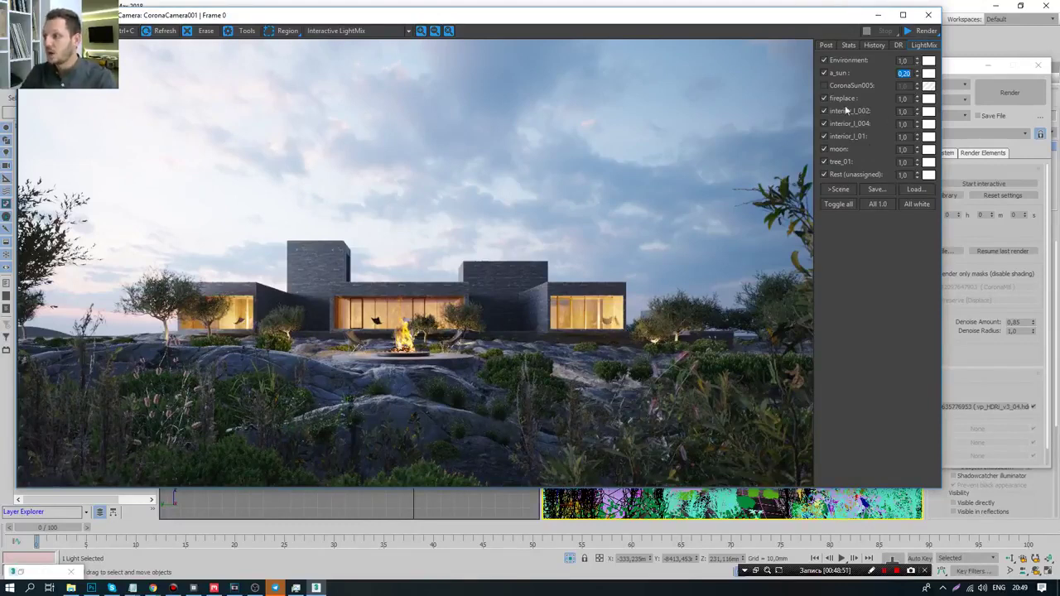
pyautogui.click(824, 110)
pyautogui.click(825, 110)
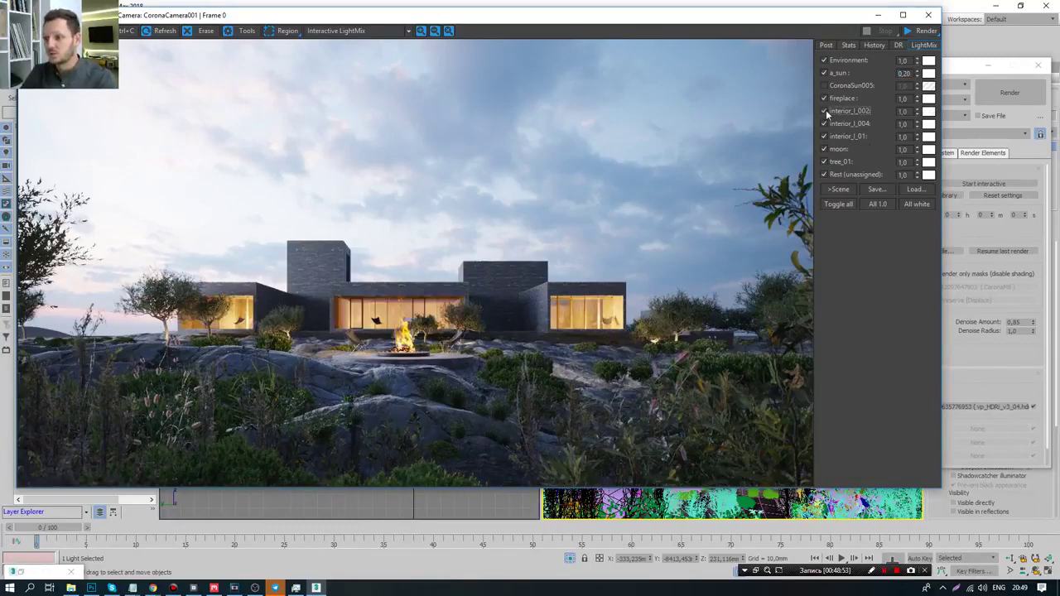
pyautogui.click(824, 123)
pyautogui.click(825, 123)
pyautogui.click(824, 136)
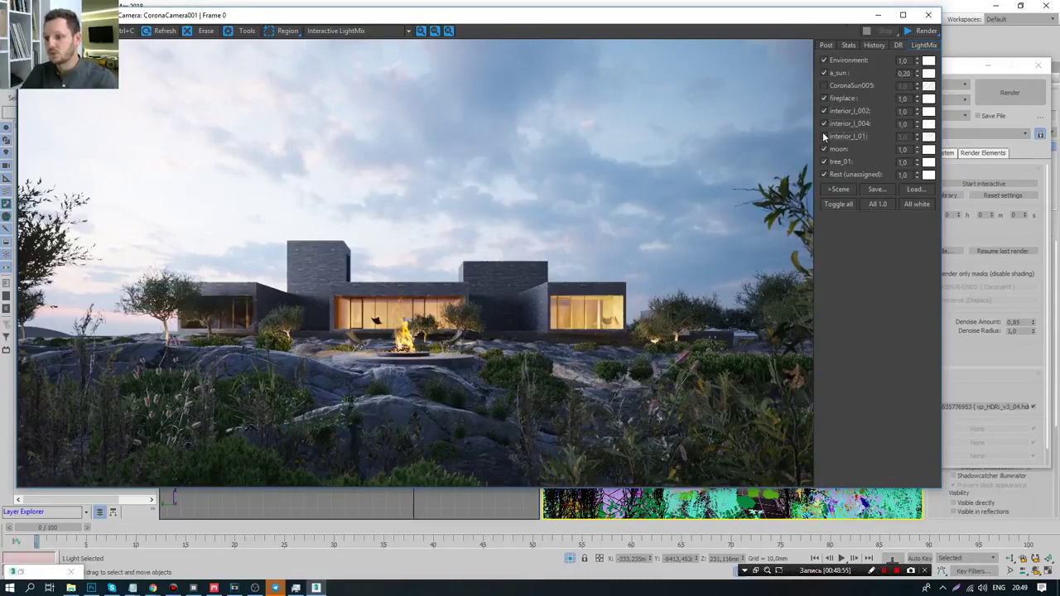
pyautogui.click(825, 136)
# - Set interior_l_01 intensity to 1.25 and interior_l_002 to 0.70
pyautogui.doubleClick(901, 135)
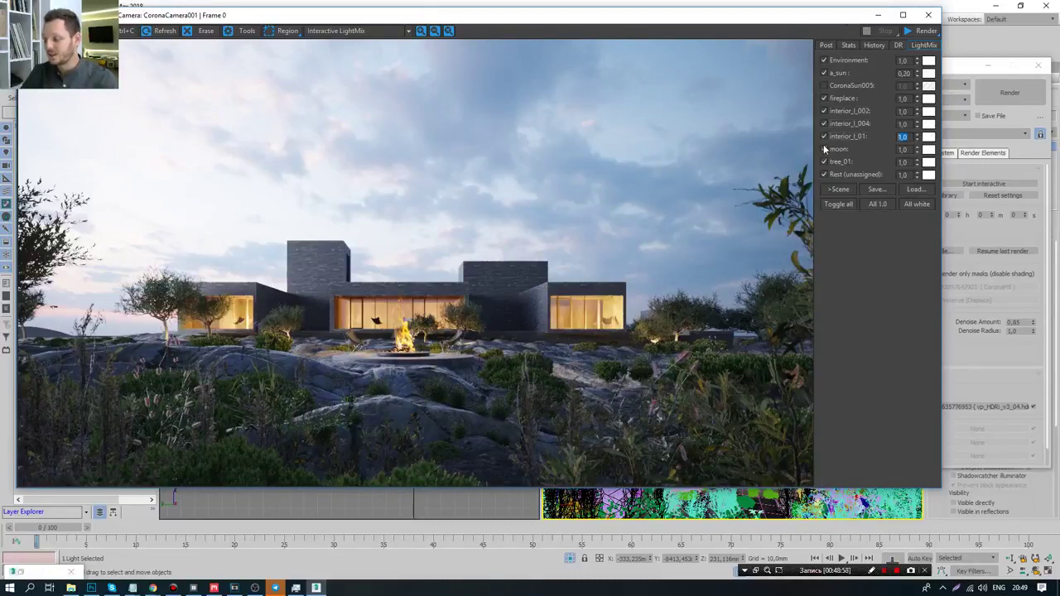
pyautogui.write('0')
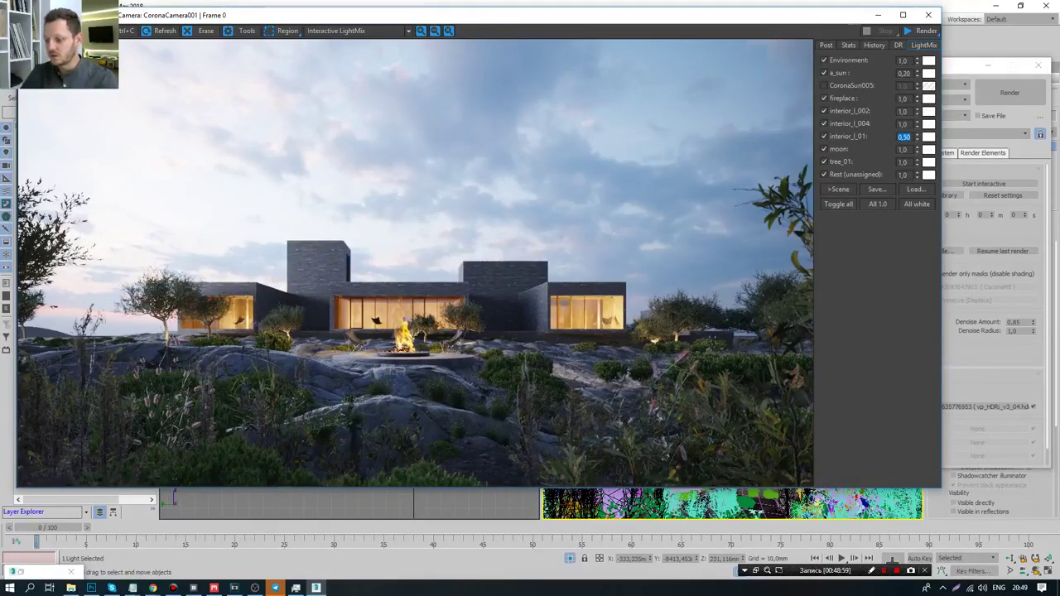
pyautogui.write('1.25')
pyautogui.press('Return')
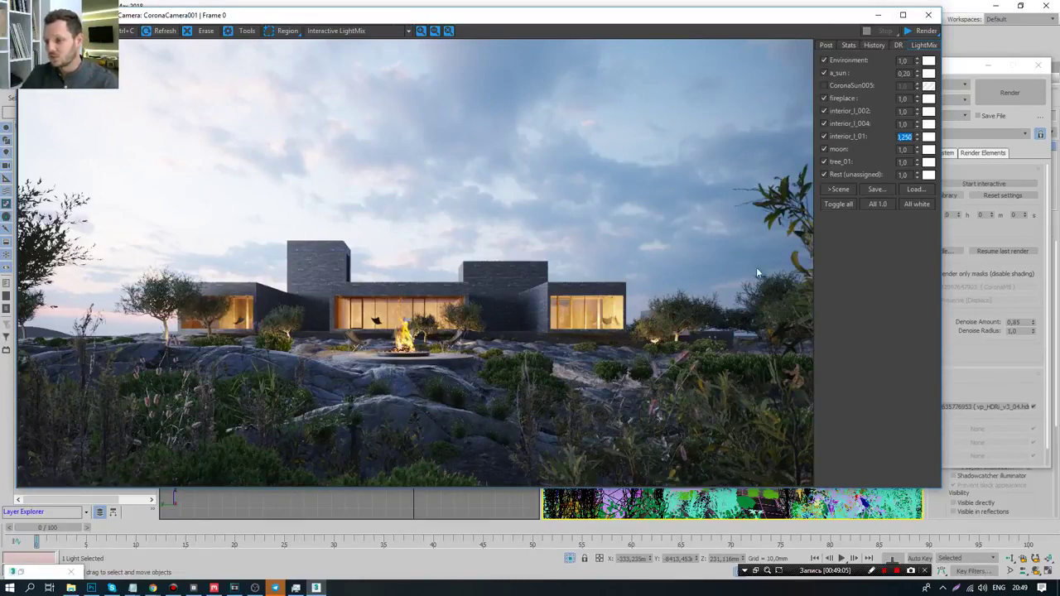
pyautogui.doubleClick(903, 111)
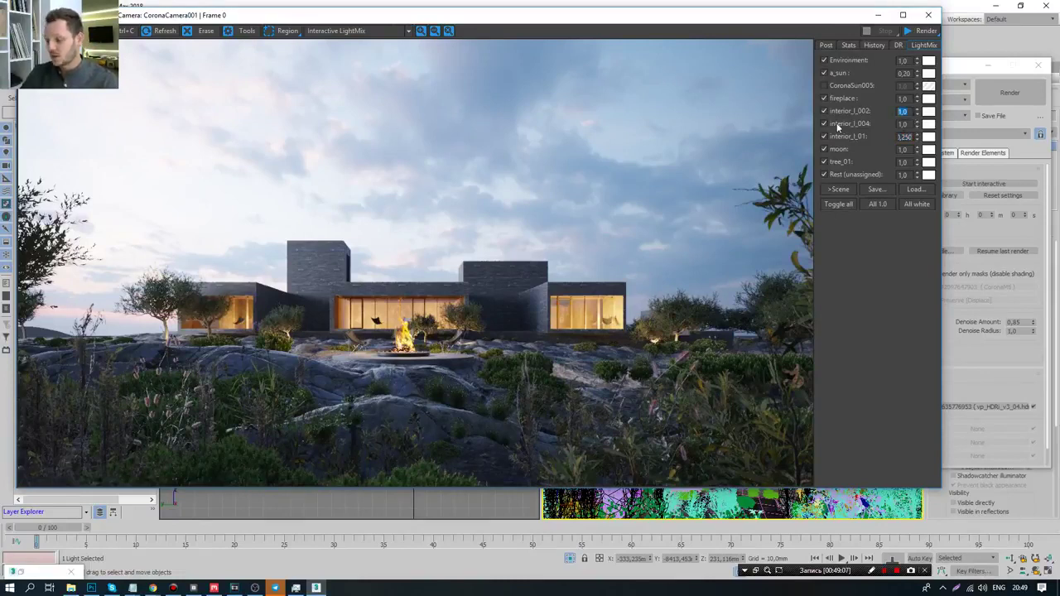
pyautogui.write('0,7')
pyautogui.press('Return')
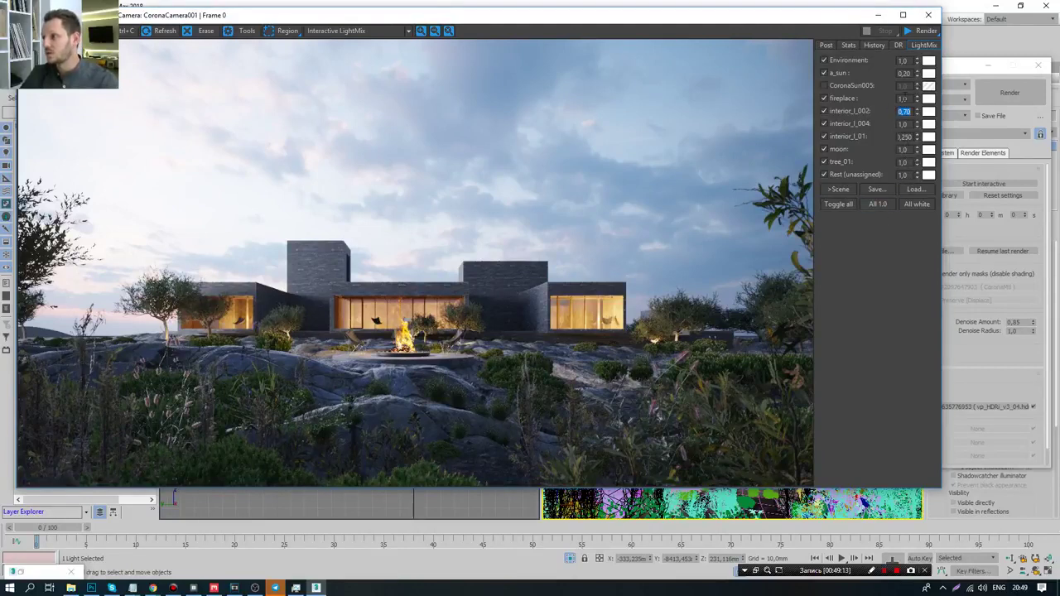
# - Settle fireplace intensity at 1.50 and Environment at 0.50 after trying higher values
pyautogui.doubleClick(902, 98)
pyautogui.write('3')
pyautogui.press('Return')
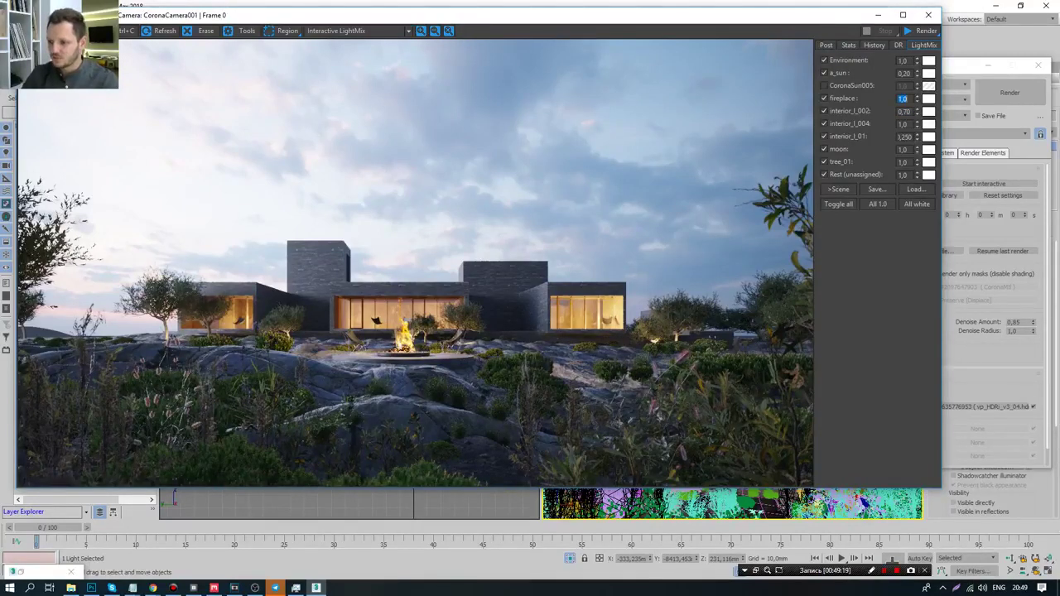
pyautogui.write('2')
pyautogui.press('Return')
pyautogui.write('1,5')
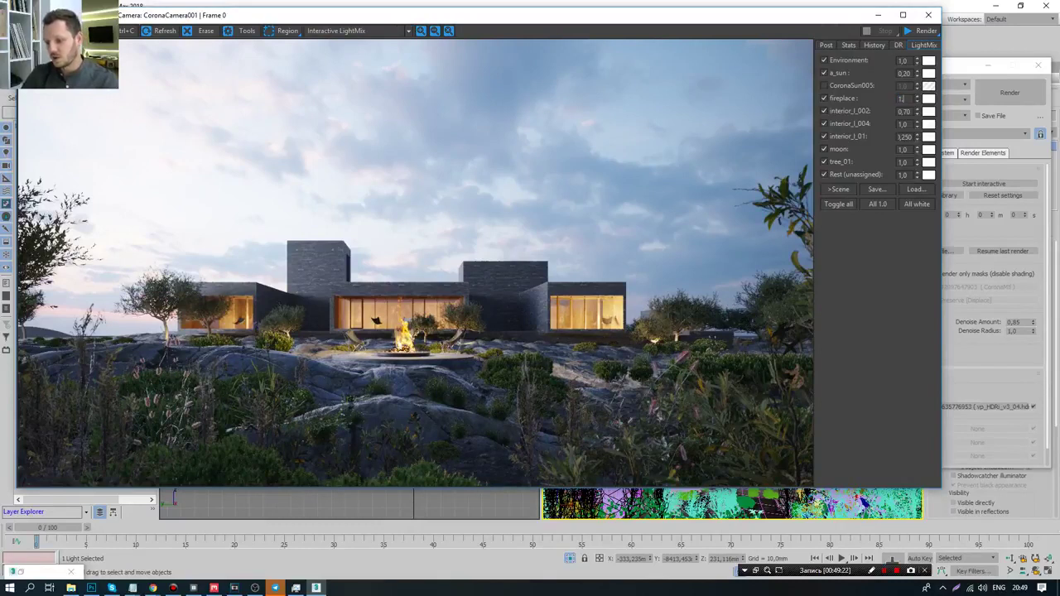
pyautogui.press('Return')
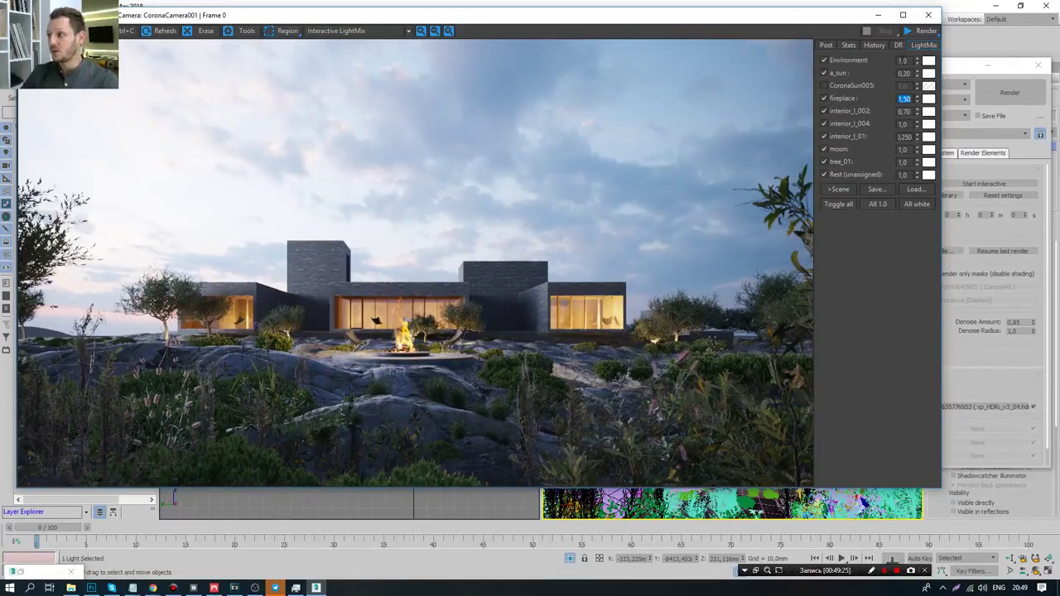
pyautogui.click(903, 60)
pyautogui.write('2')
pyautogui.press('Return')
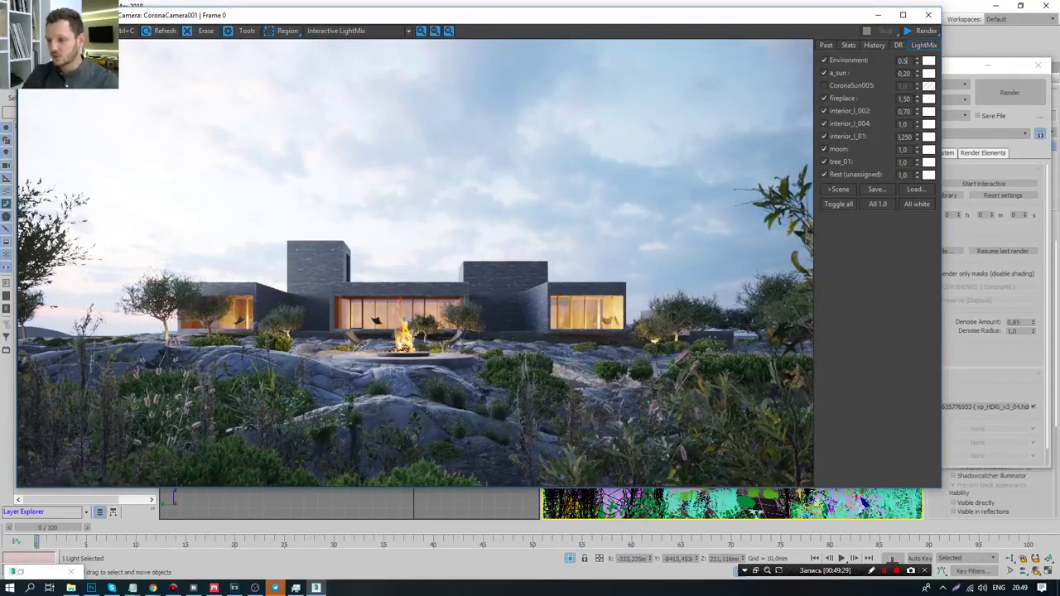
pyautogui.press('Return')
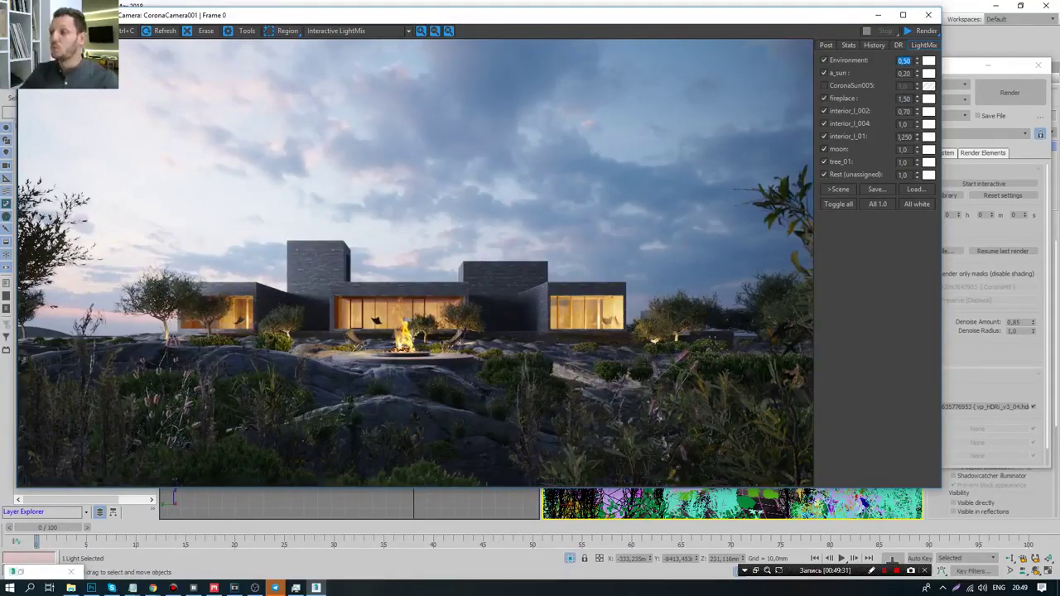
pyautogui.click(928, 60)
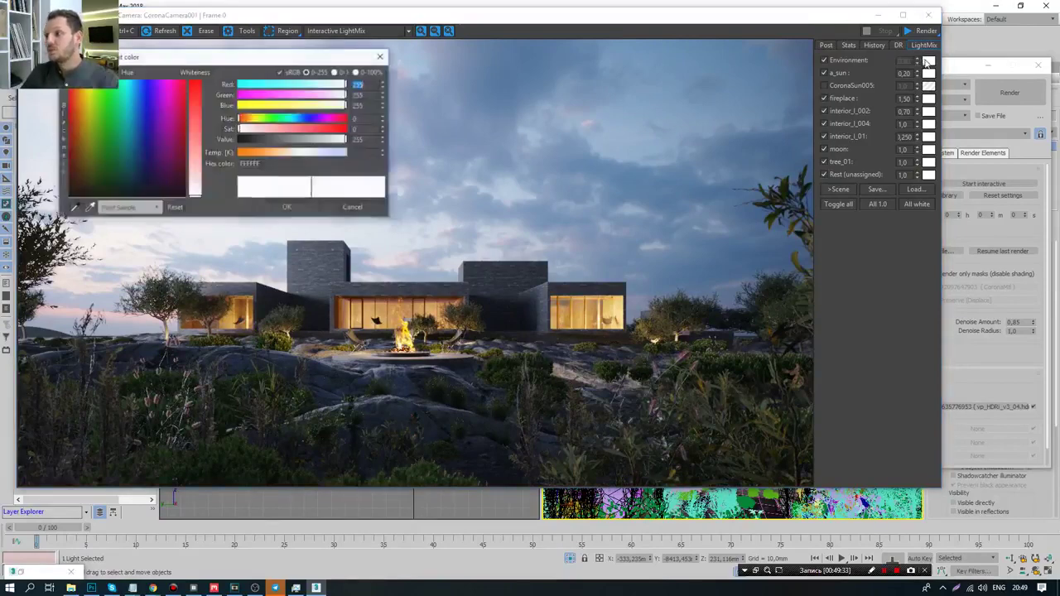
pyautogui.moveTo(195, 56); pyautogui.dragTo(770, 68)
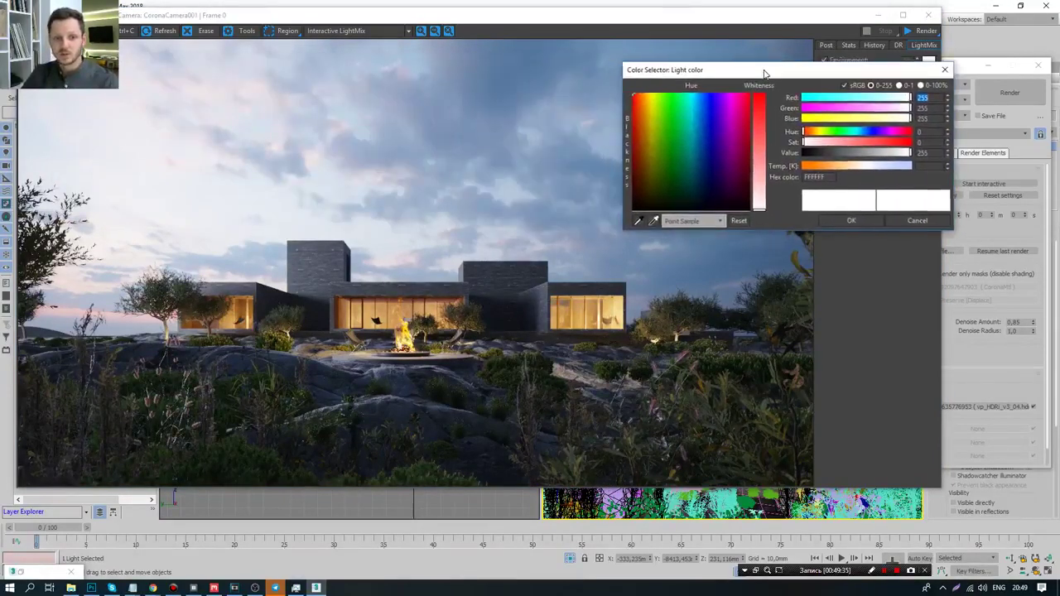
pyautogui.moveTo(718, 150); pyautogui.dragTo(712, 108)
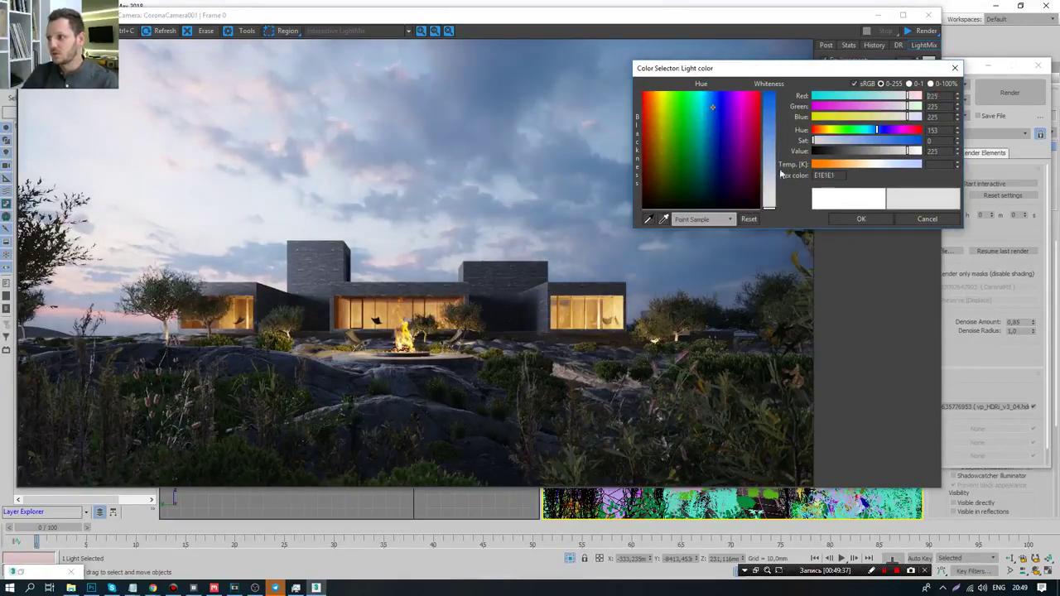
pyautogui.moveTo(770, 191); pyautogui.dragTo(766, 121)
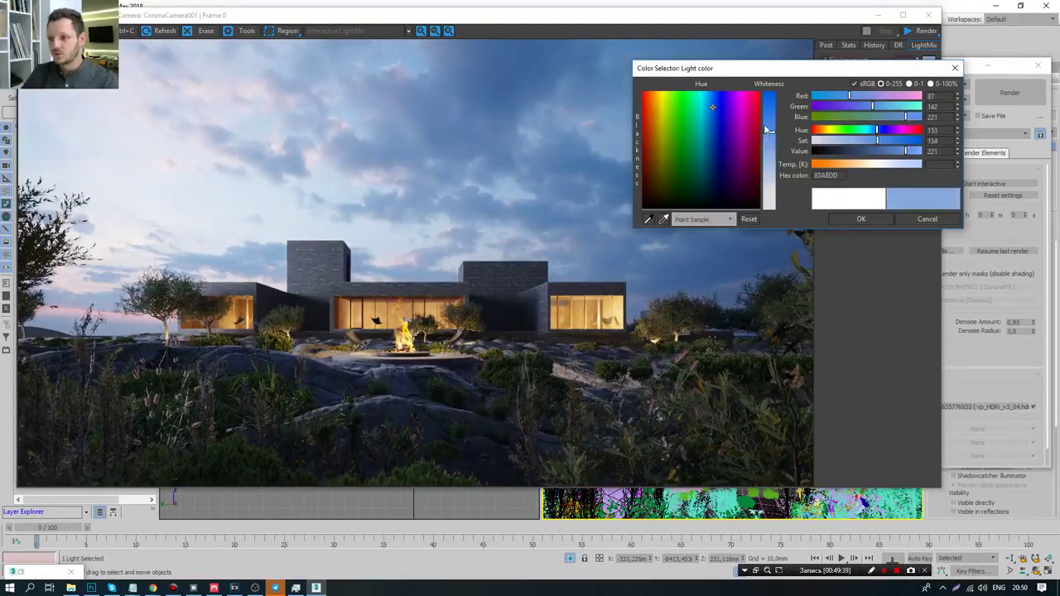
pyautogui.moveTo(705, 112)
pyautogui.mouseDown()
pyautogui.moveTo(708, 100)
pyautogui.moveTo(712, 110)
pyautogui.mouseUp()
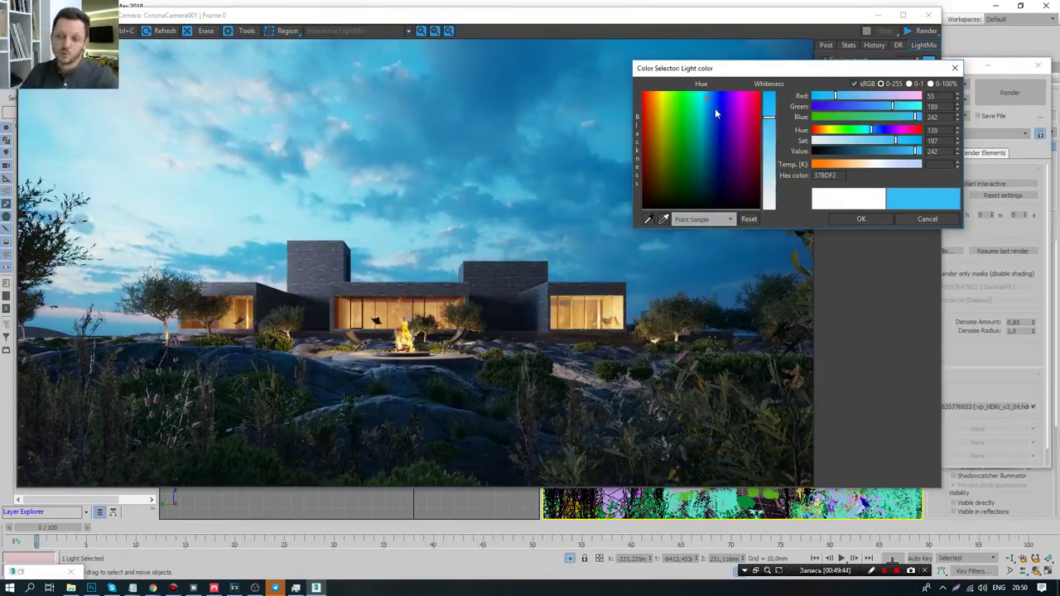
pyautogui.click(926, 218)
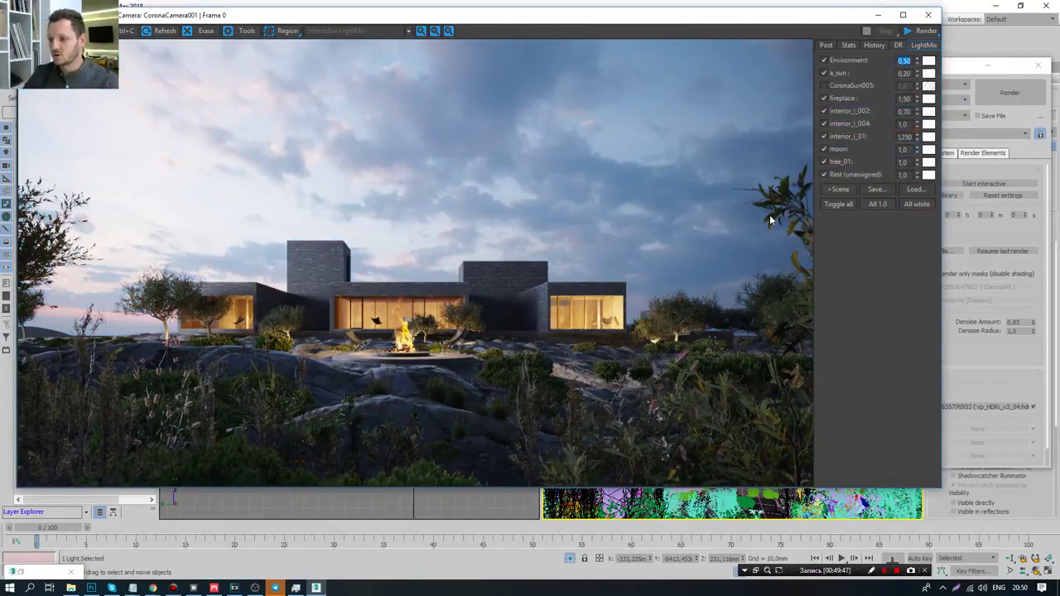
# - Reset Environment intensity to 1.0 and review tone mapping with exposure at 4.0
pyautogui.click(825, 46)
pyautogui.click(849, 46)
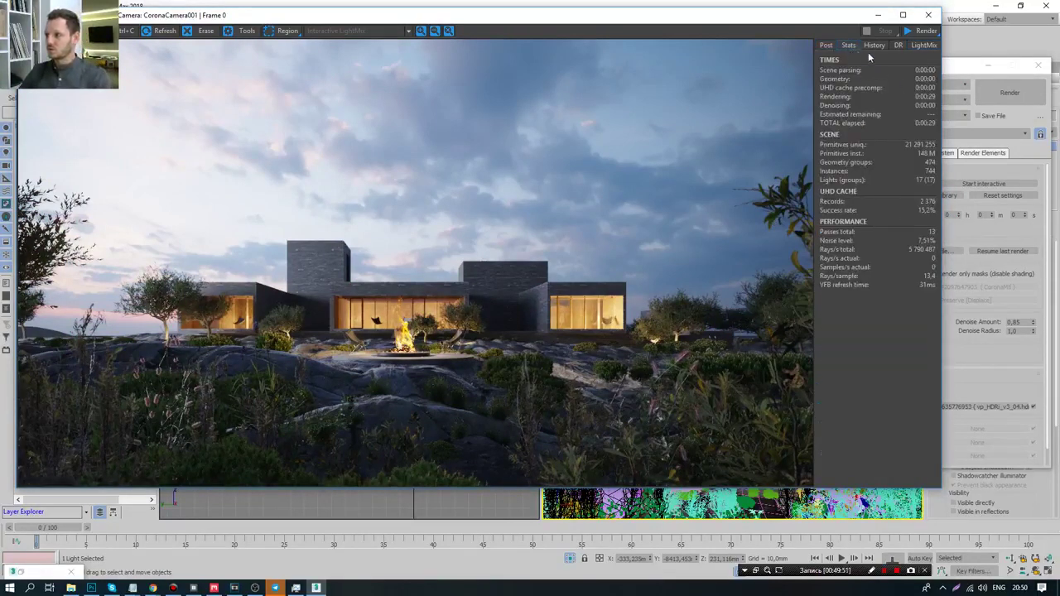
pyautogui.click(925, 47)
pyautogui.write('1')
pyautogui.press('Return')
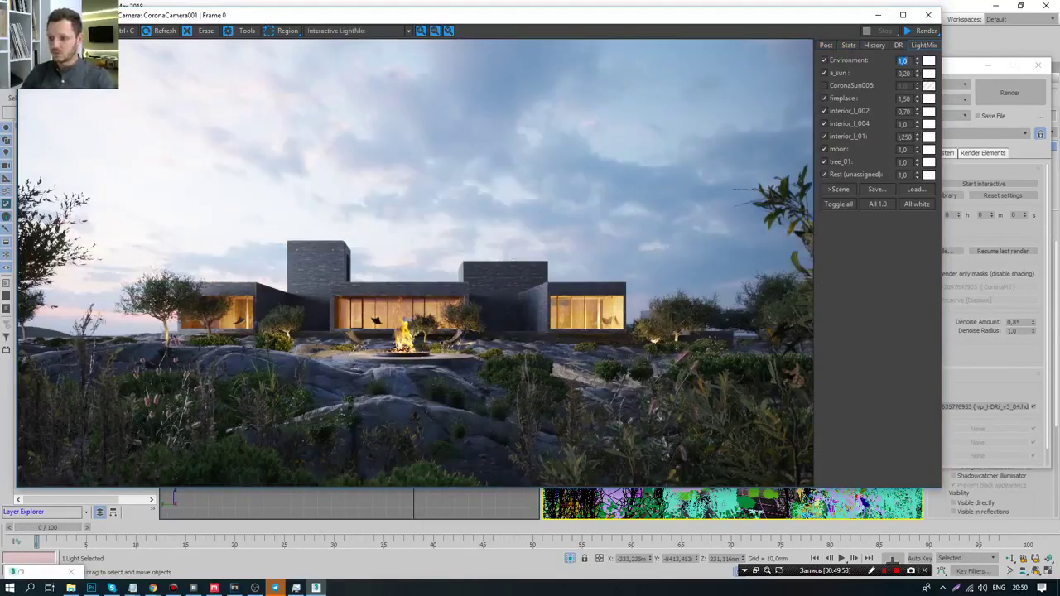
pyautogui.click(826, 45)
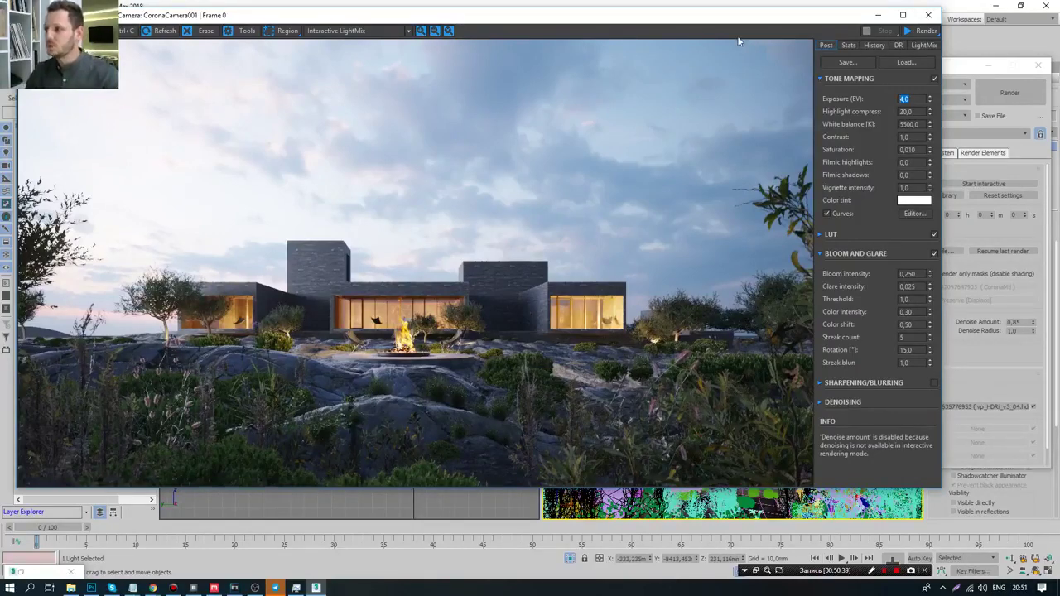
pyautogui.moveTo(751, 15); pyautogui.dragTo(2, 25)
# - Assign the vp_HDRI_v3_09 map as an instanced Corona scene environment and check the sky
pyautogui.scroll(-8, 454, 180)
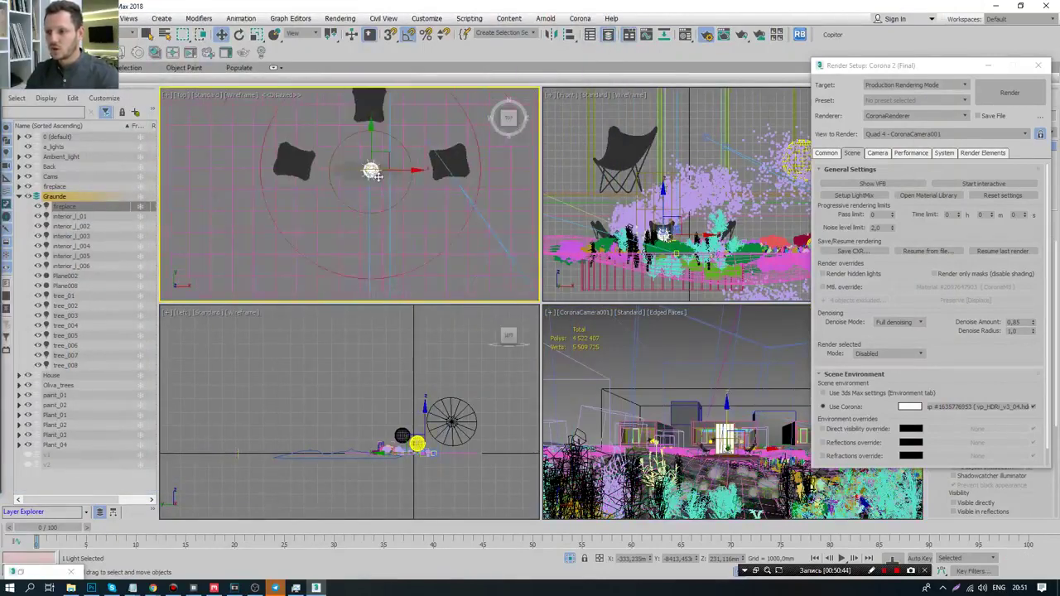
pyautogui.moveTo(453, 181); pyautogui.dragTo(328, 177, button='middle')
pyautogui.scroll(-2, 328, 178)
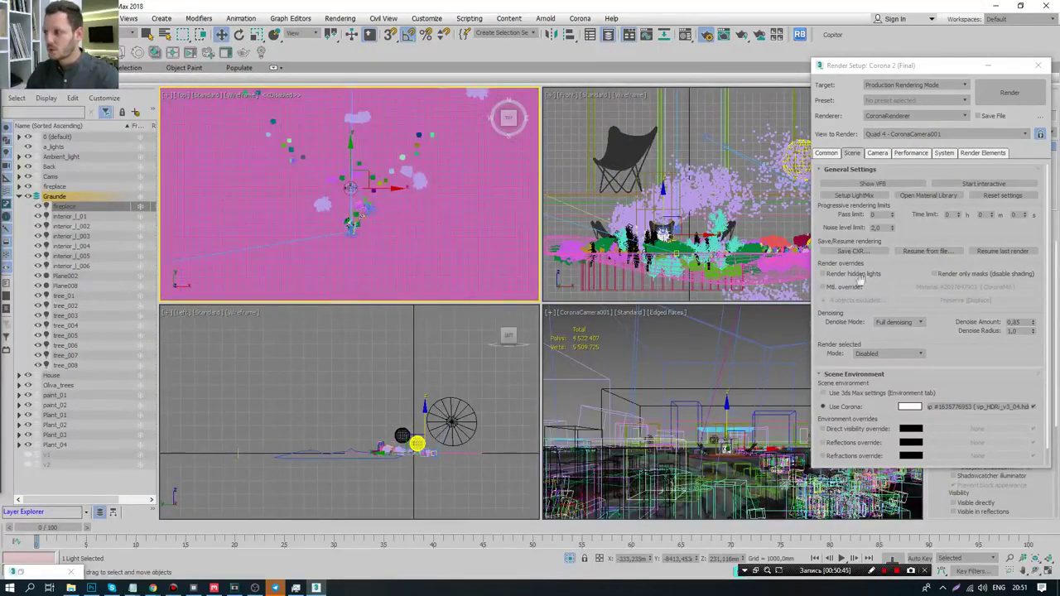
pyautogui.press('m')
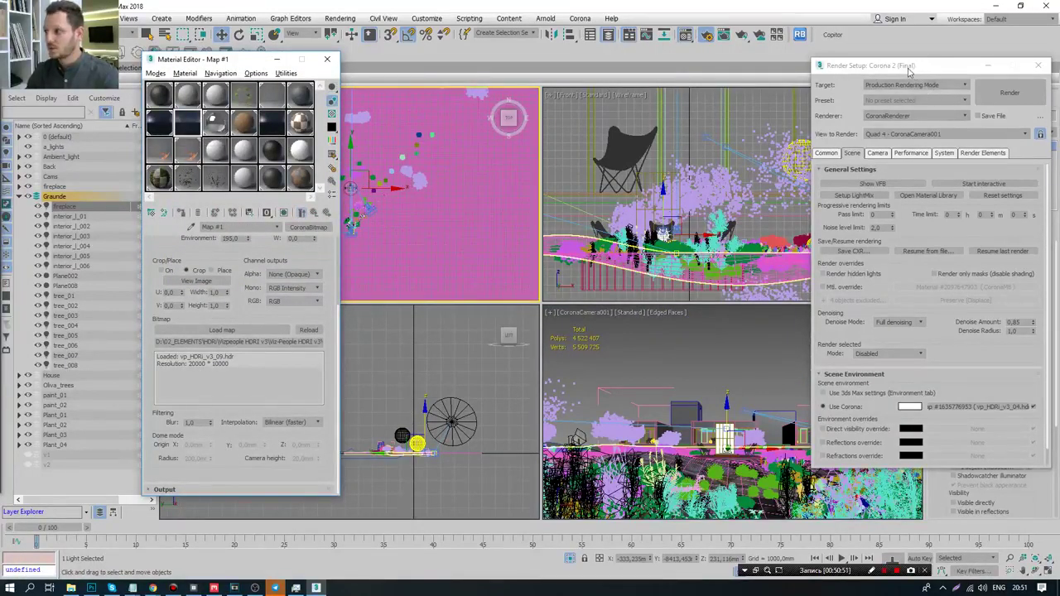
pyautogui.moveTo(911, 66); pyautogui.dragTo(684, 56)
pyautogui.moveTo(188, 147); pyautogui.dragTo(745, 395)
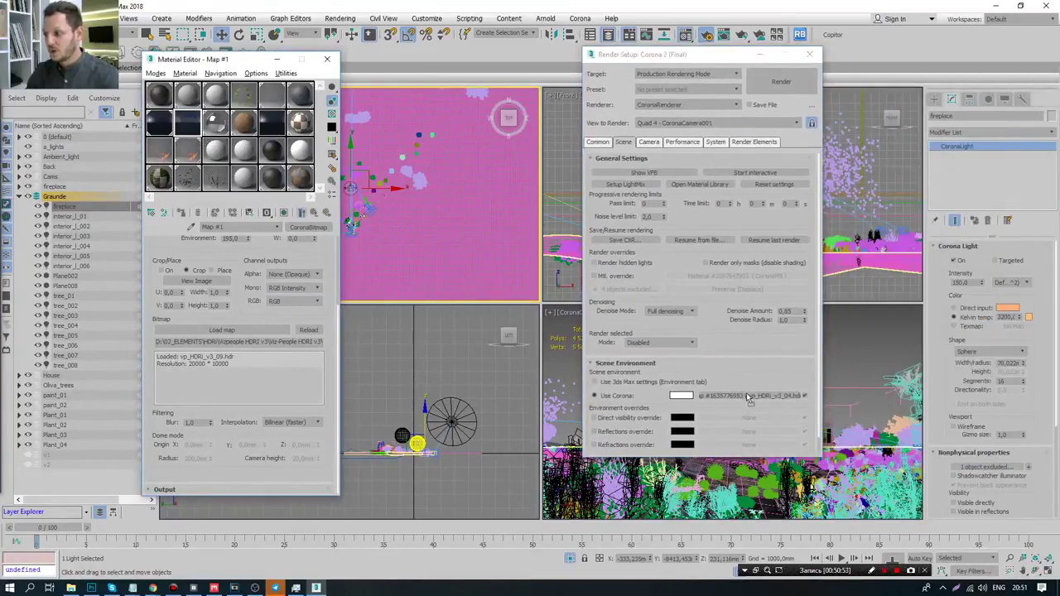
pyautogui.click(679, 289)
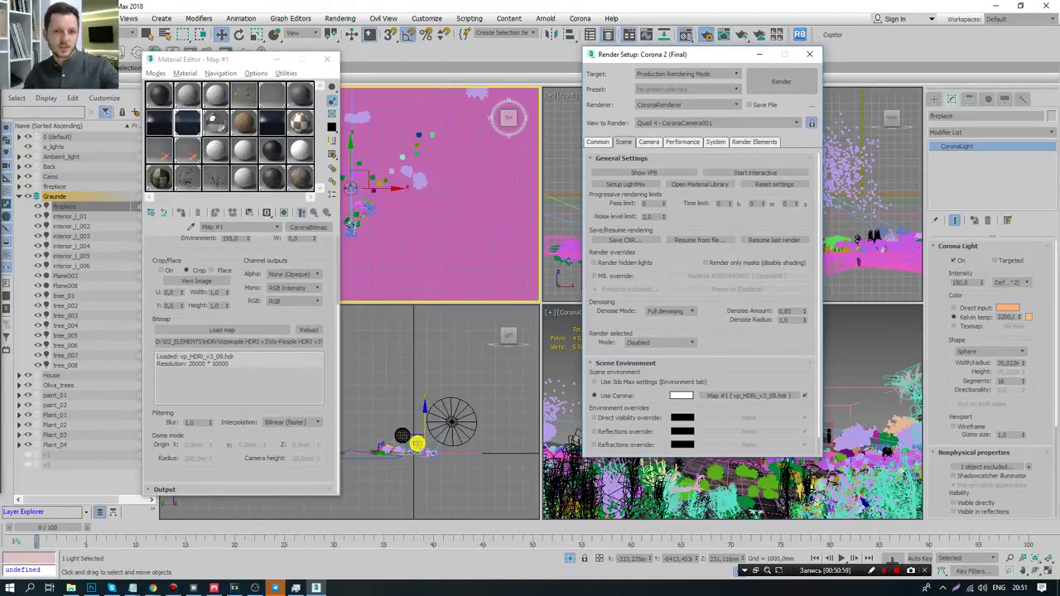
pyautogui.click(643, 172)
pyautogui.moveTo(496, 98); pyautogui.dragTo(1059, 98)
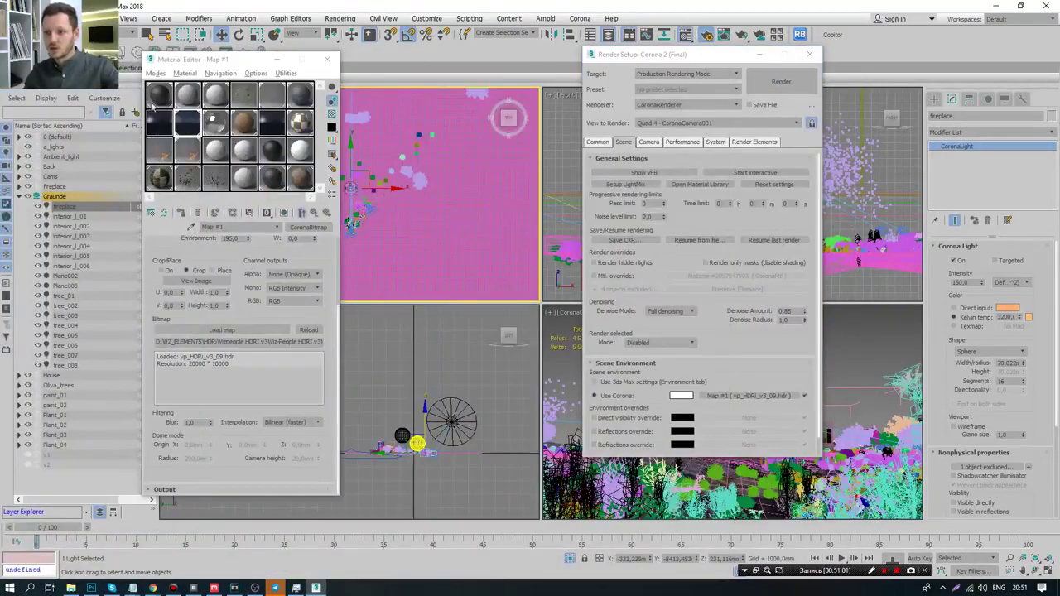
# - Restore vp_HDRI_v3_04 as the instanced environment and restart the interactive render
pyautogui.click(192, 134)
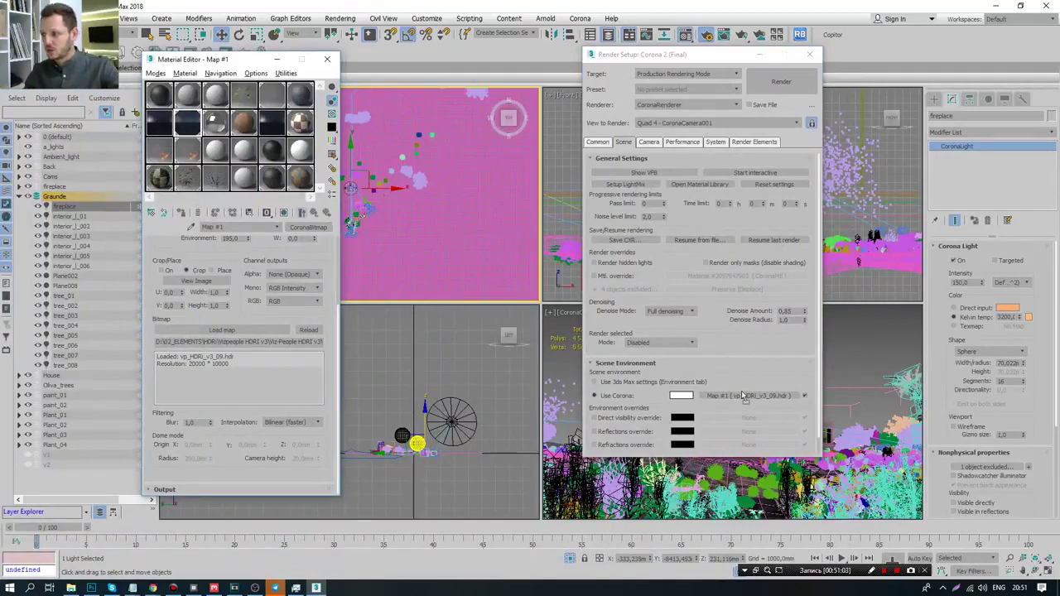
pyautogui.moveTo(743, 396); pyautogui.dragTo(743, 396)
pyautogui.click(674, 290)
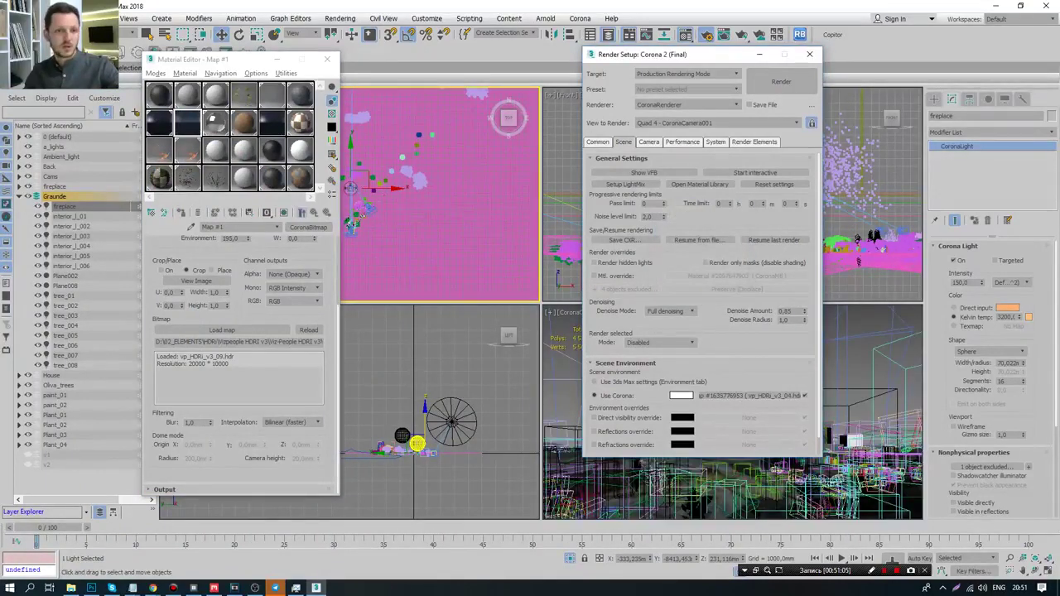
pyautogui.moveTo(0, 64)
pyautogui.mouseDown()
pyautogui.moveTo(712, 66)
pyautogui.moveTo(606, 67)
pyautogui.mouseUp()
pyautogui.click(933, 74)
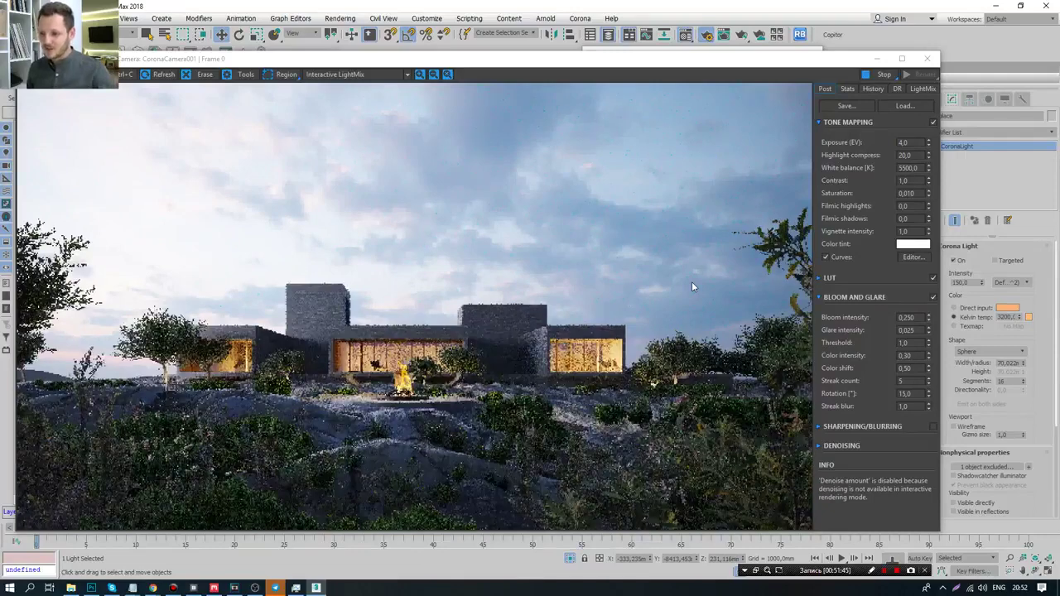
# - Close the render window and instance the environment map into Material Editor slots
pyautogui.moveTo(691, 58); pyautogui.dragTo(83, 47)
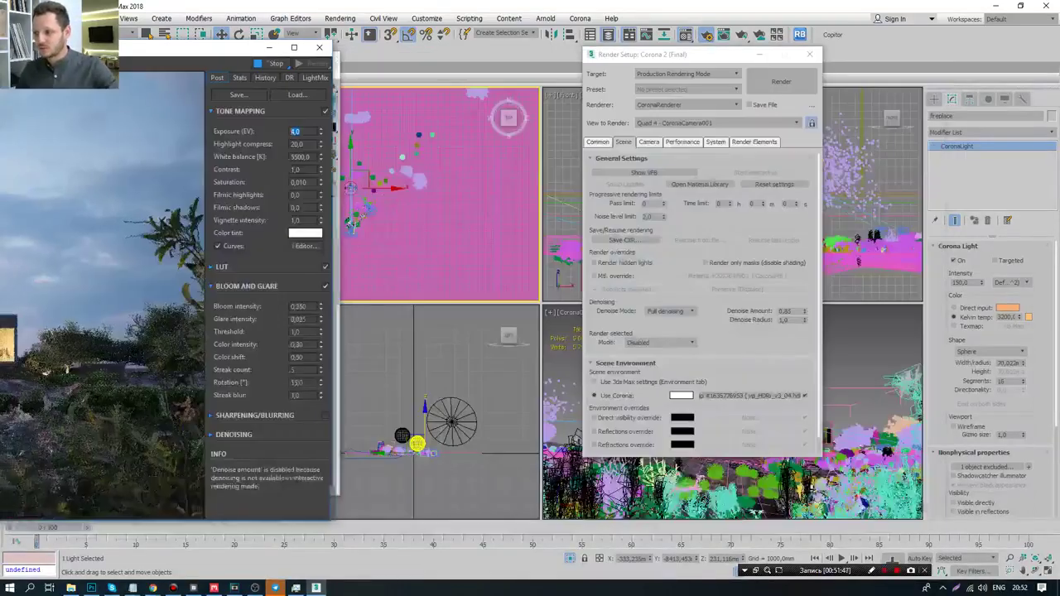
pyautogui.moveTo(180, 51); pyautogui.dragTo(73, 49)
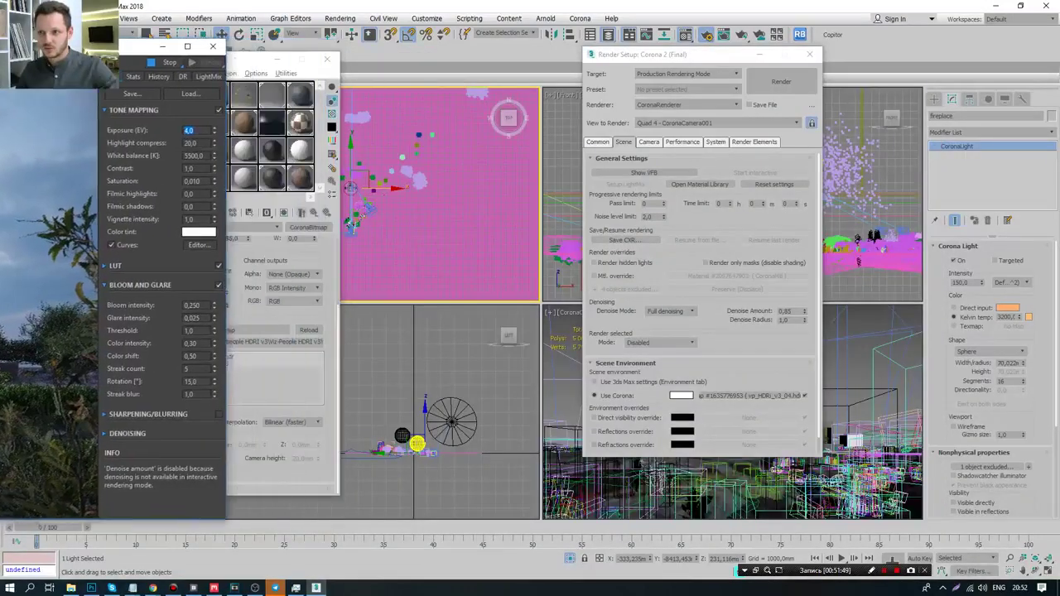
pyautogui.click(212, 45)
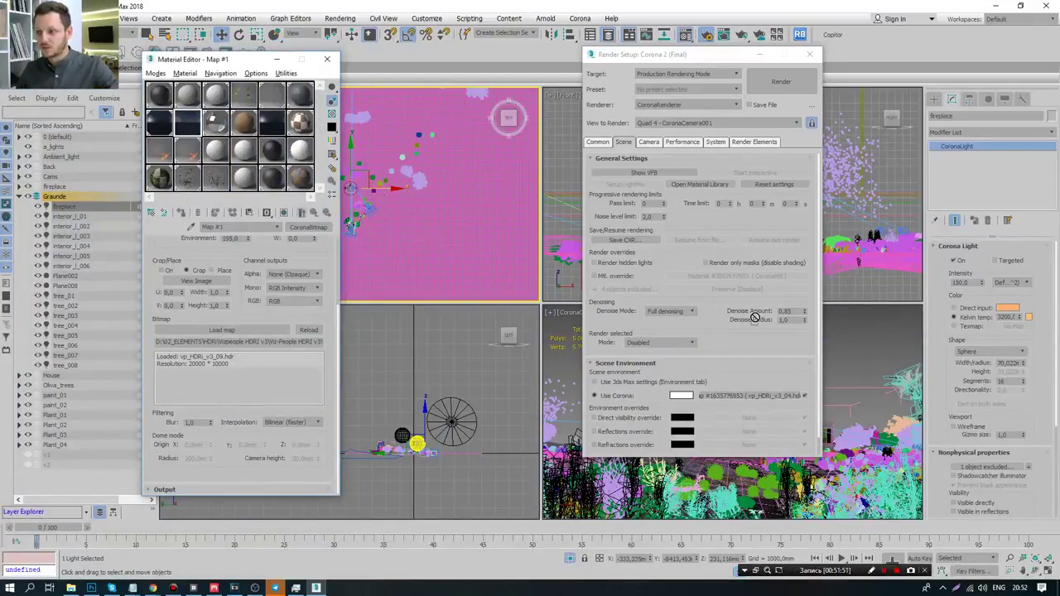
pyautogui.moveTo(734, 395); pyautogui.dragTo(727, 385)
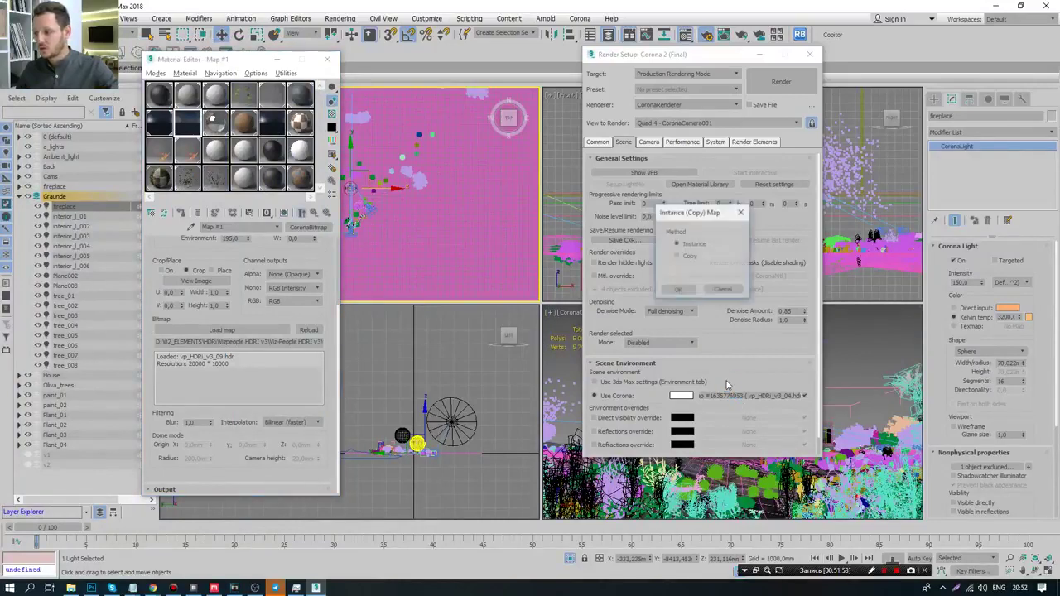
pyautogui.click(680, 288)
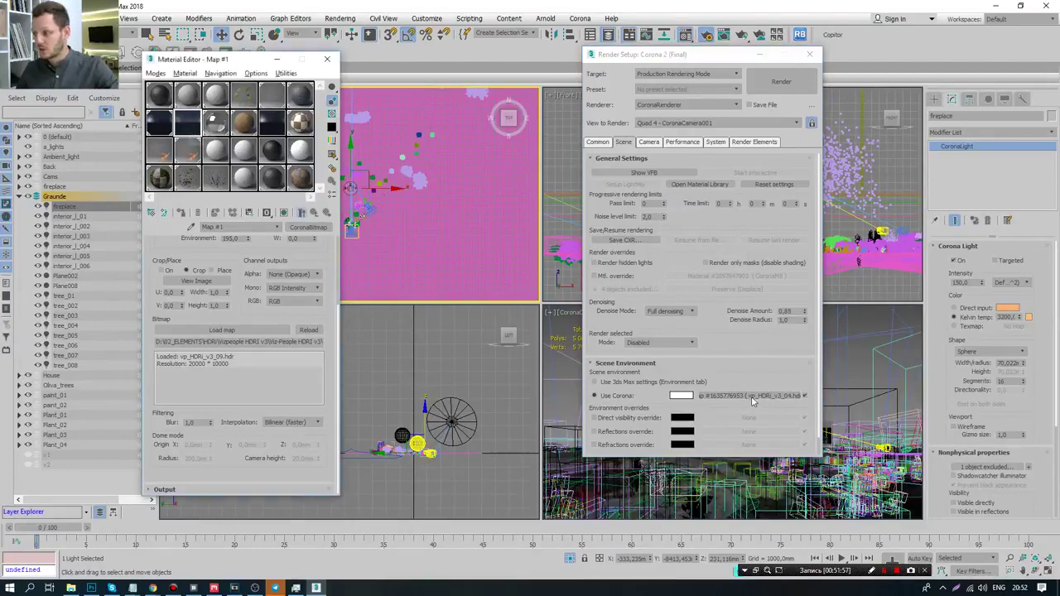
pyautogui.moveTo(751, 400); pyautogui.dragTo(751, 396)
pyautogui.click(674, 288)
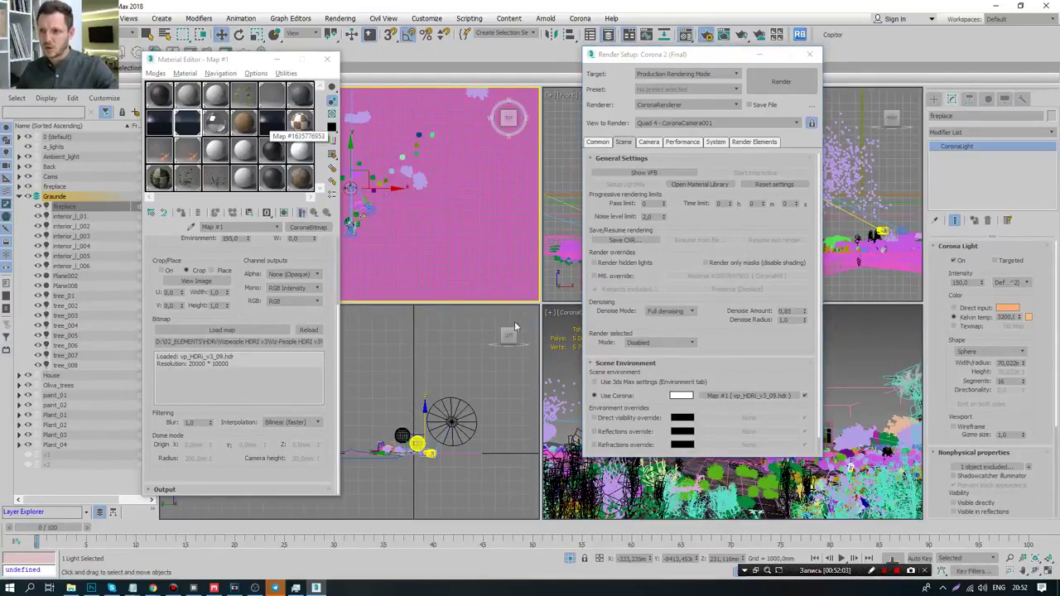
# - Make vp_HDRI_v3_09 the instanced environment map again and list the available map types
pyautogui.moveTo(279, 137); pyautogui.dragTo(745, 403)
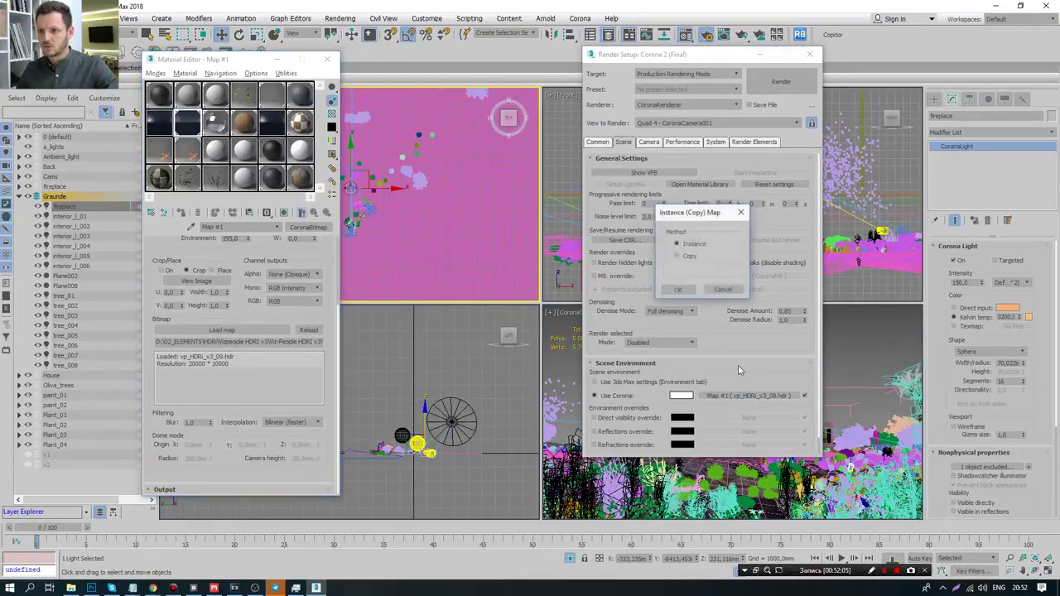
pyautogui.click(680, 291)
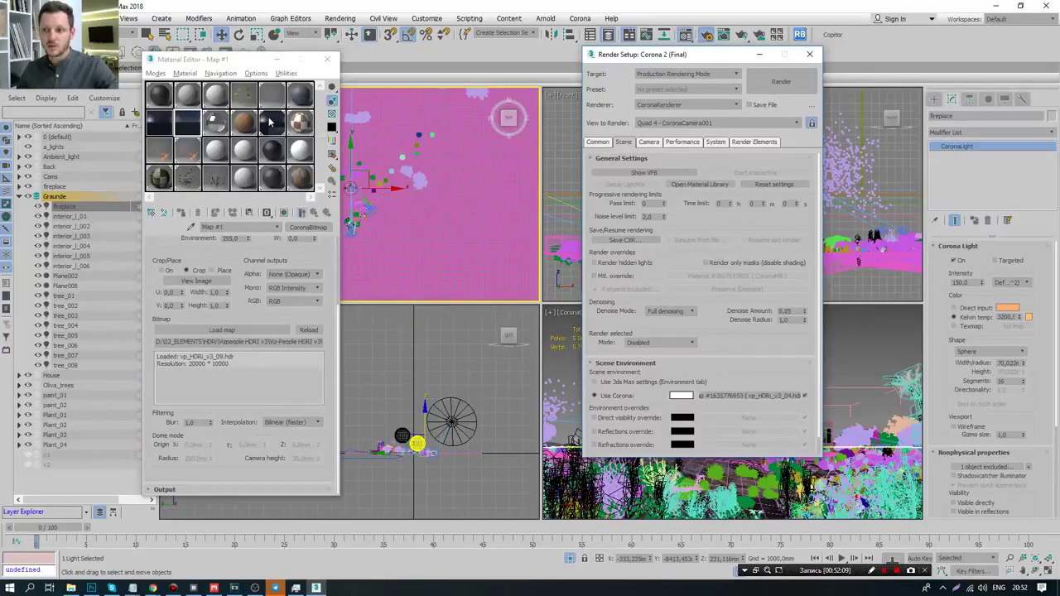
pyautogui.click(169, 147)
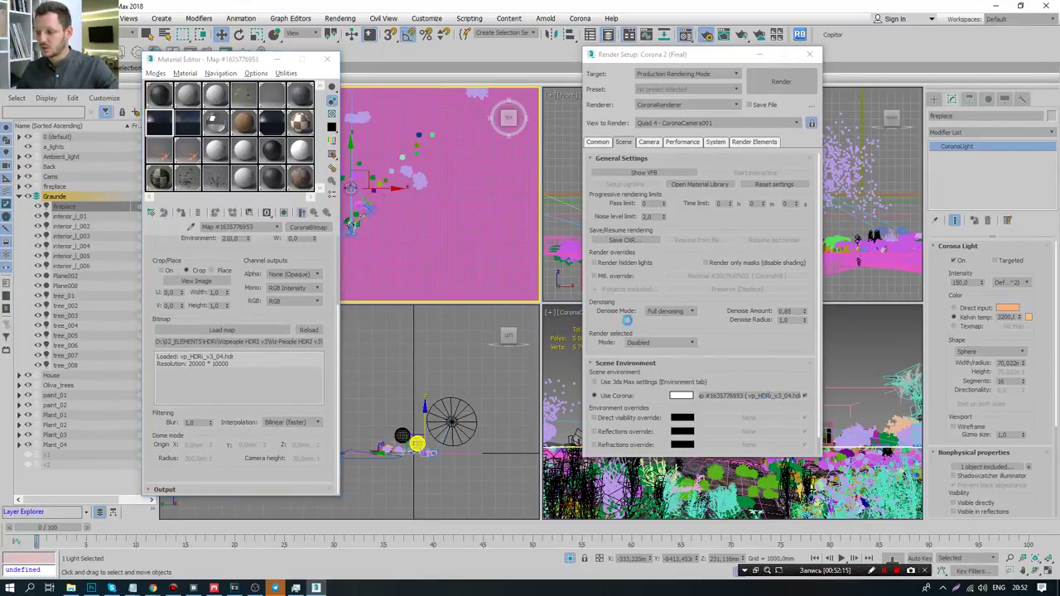
pyautogui.click(679, 290)
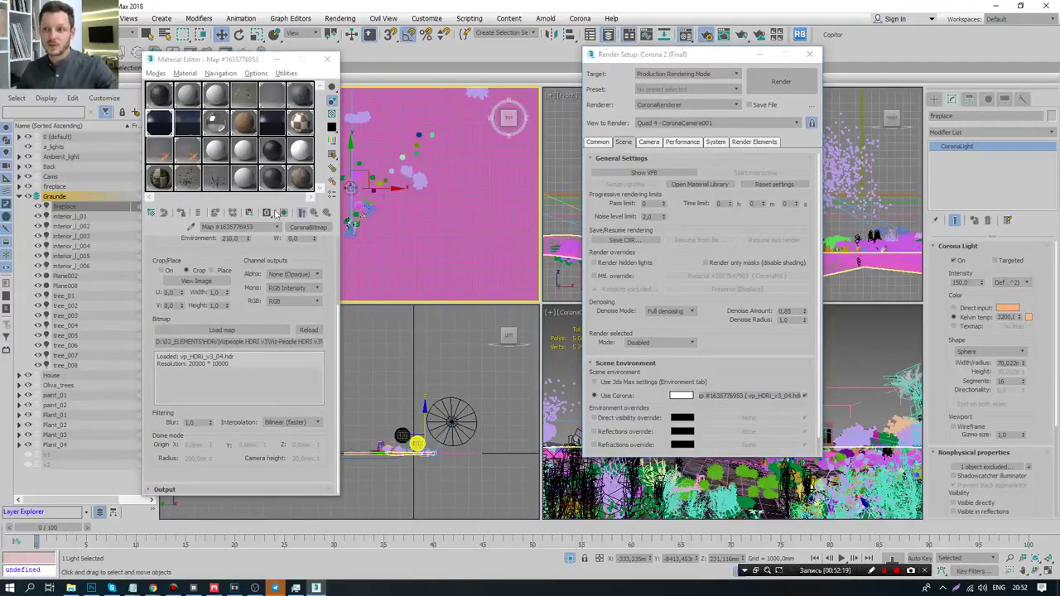
pyautogui.moveTo(735, 399); pyautogui.dragTo(736, 398)
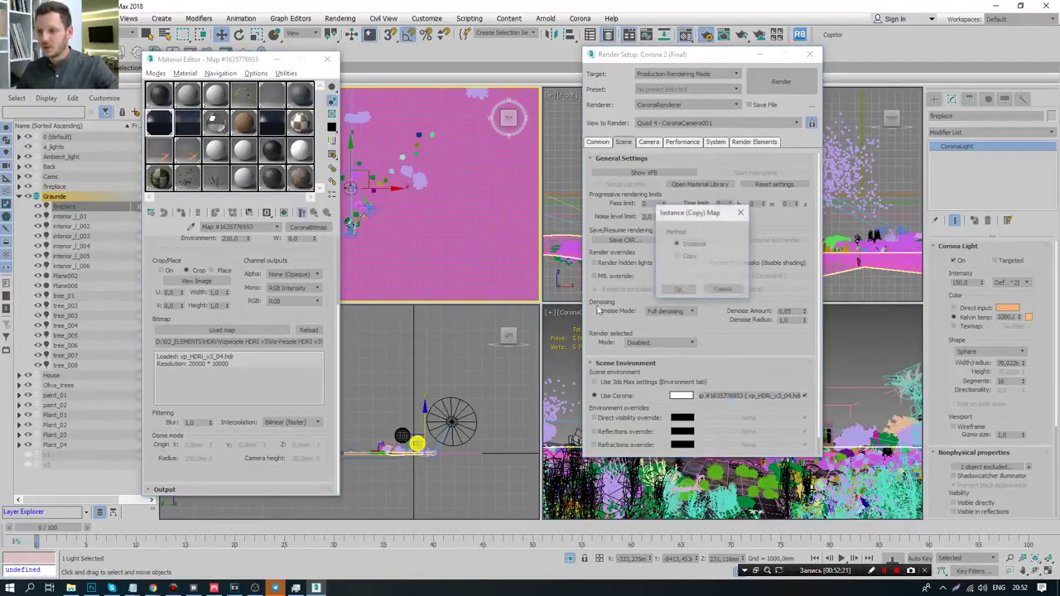
pyautogui.click(682, 289)
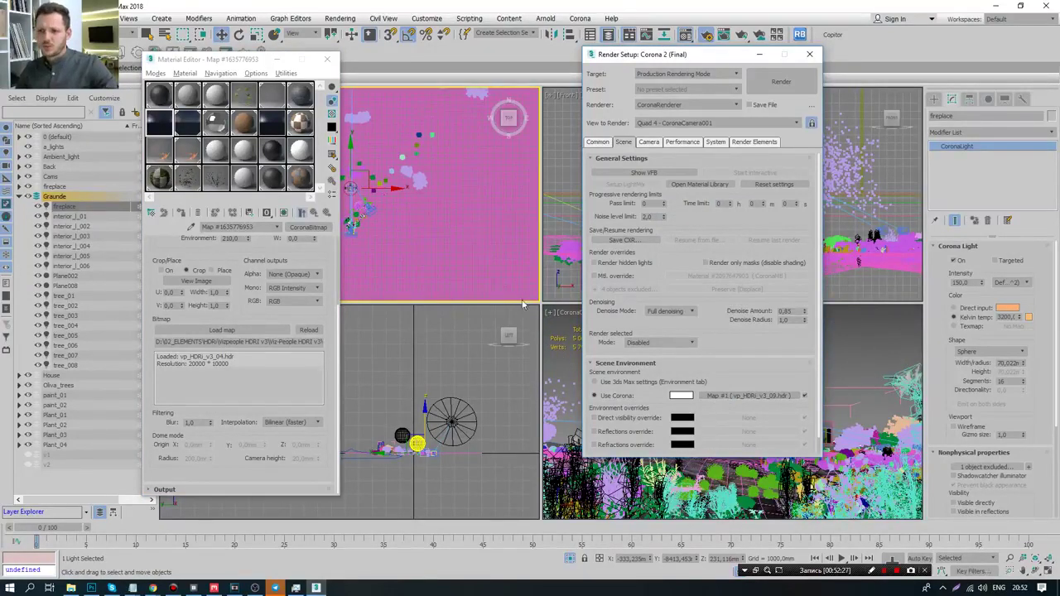
pyautogui.click(750, 395)
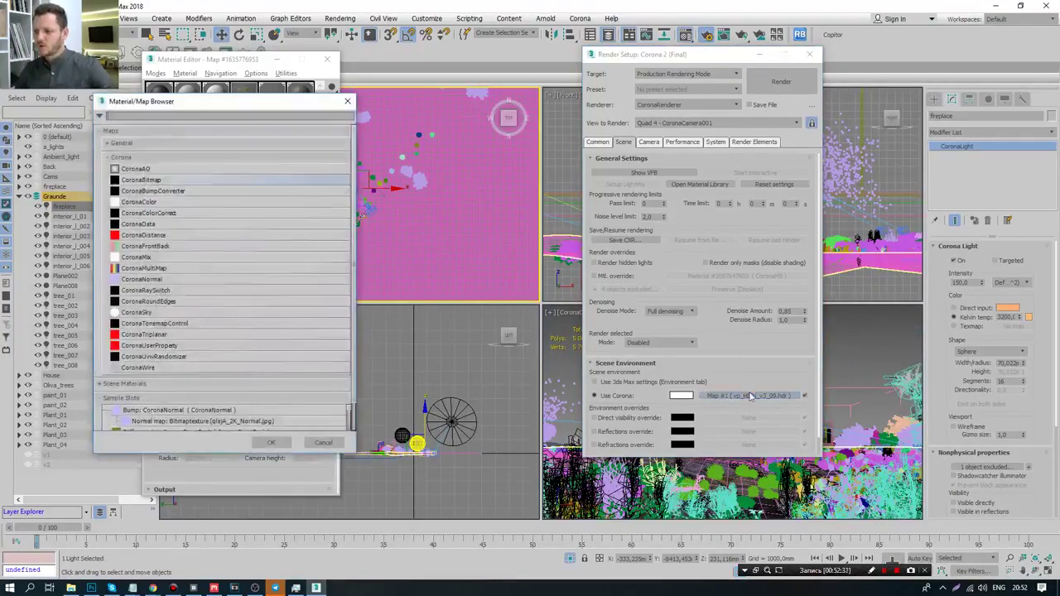
# - Replace the environment with a new CoronaBitmap and open its Load map file picker
pyautogui.doubleClick(140, 180)
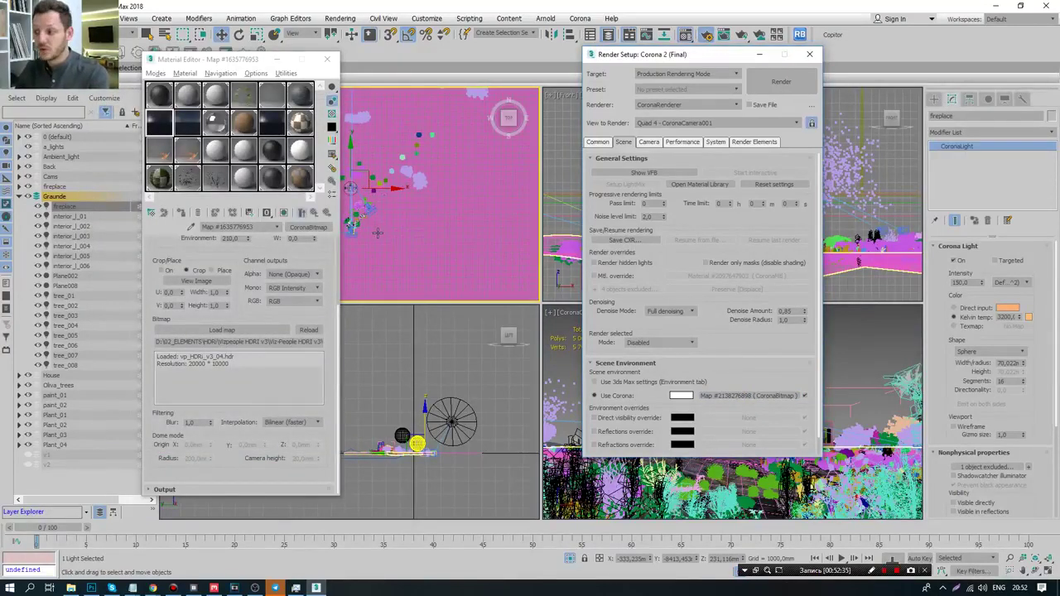
pyautogui.click(197, 126)
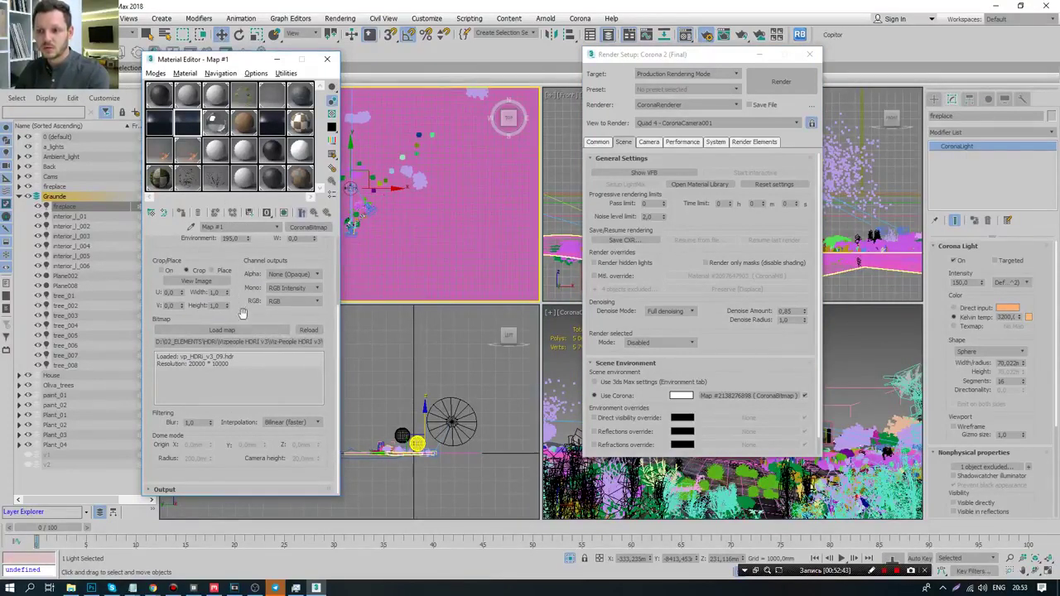
pyautogui.click(250, 329)
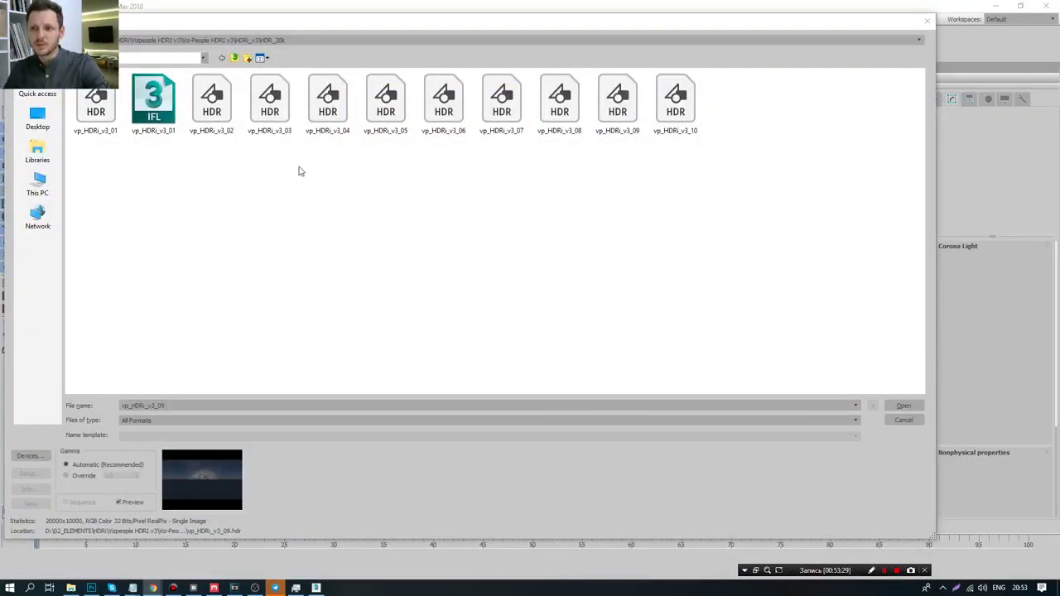
# - Browse to the night HDRI folder and load '1958 Night.hdr' into the CoronaBitmap
pyautogui.click(236, 59)
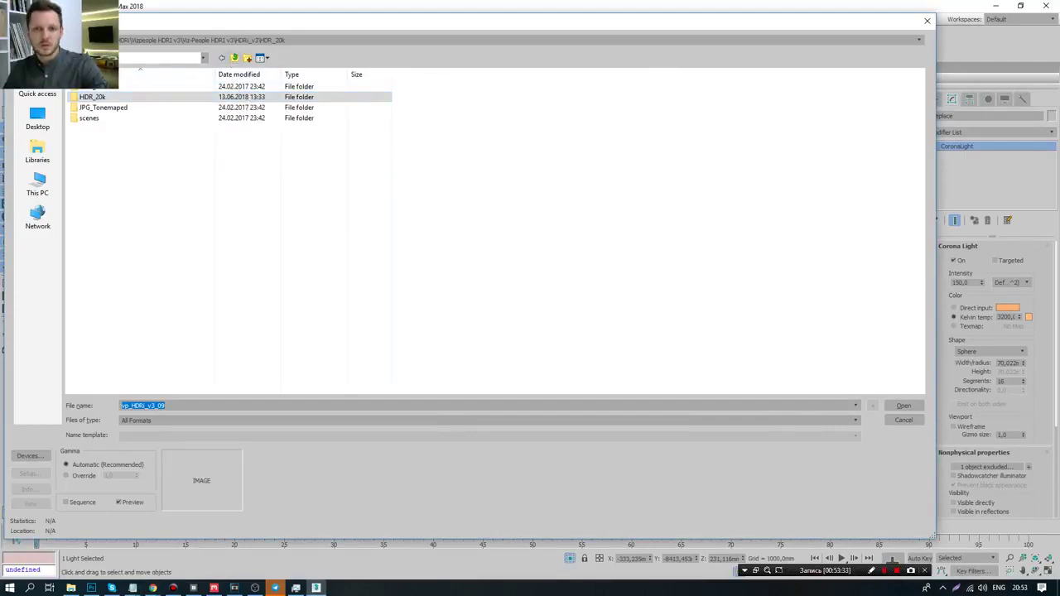
pyautogui.click(234, 59)
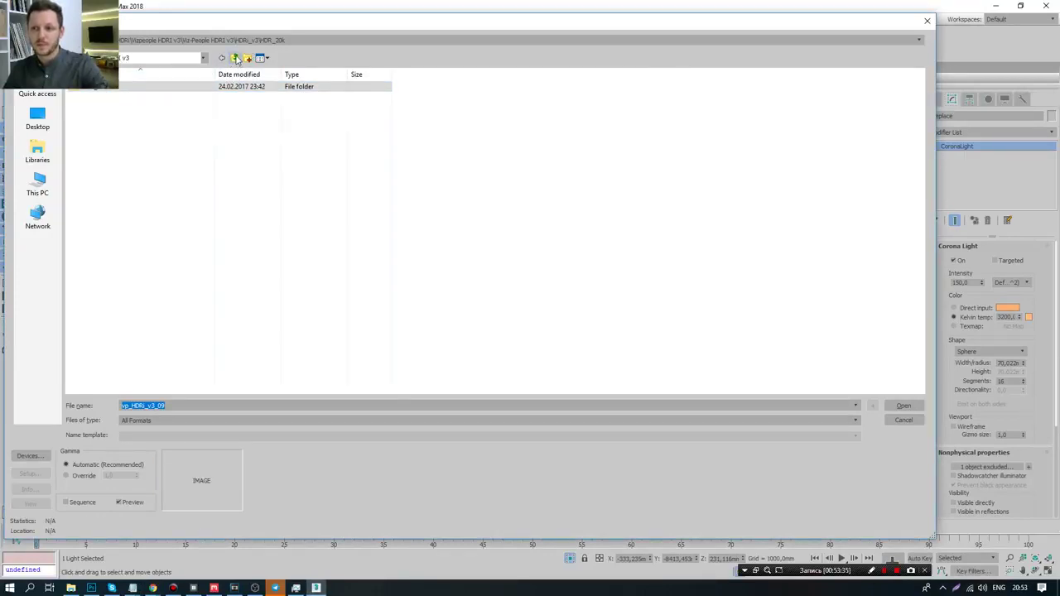
pyautogui.click(236, 59)
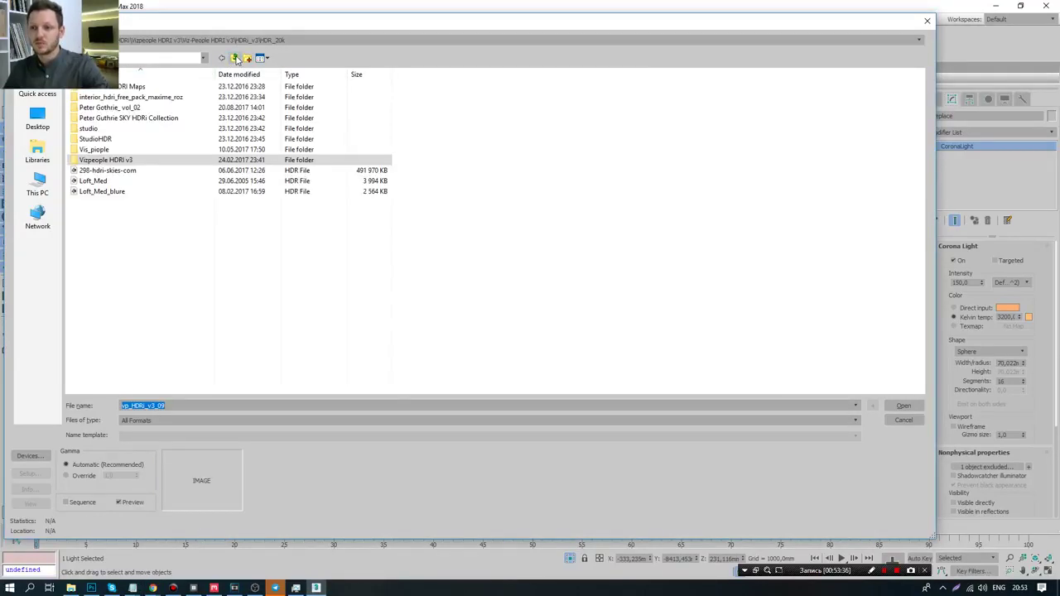
pyautogui.doubleClick(177, 118)
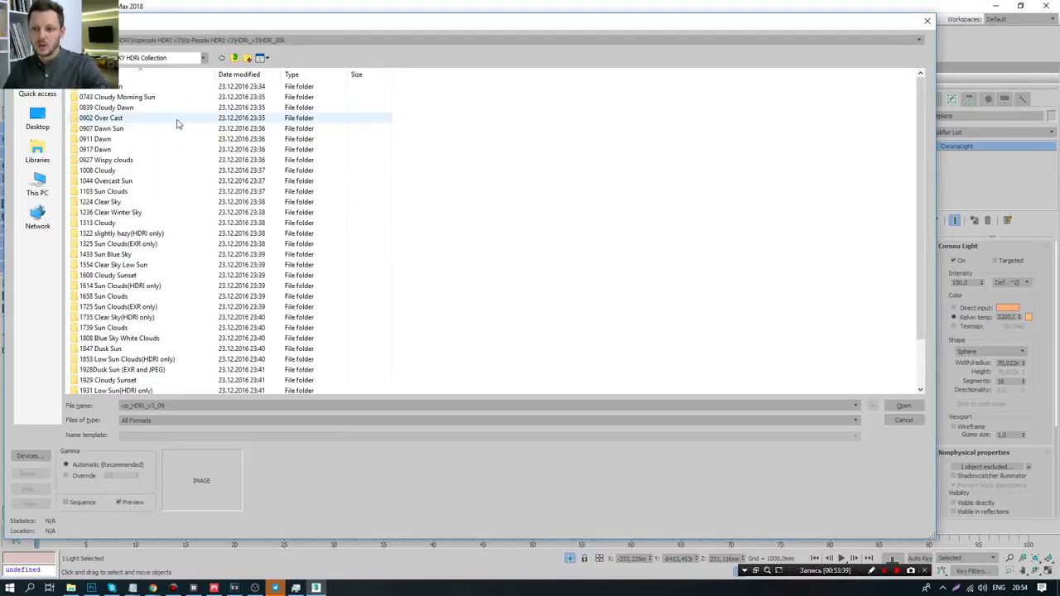
pyautogui.click(235, 59)
pyautogui.doubleClick(140, 113)
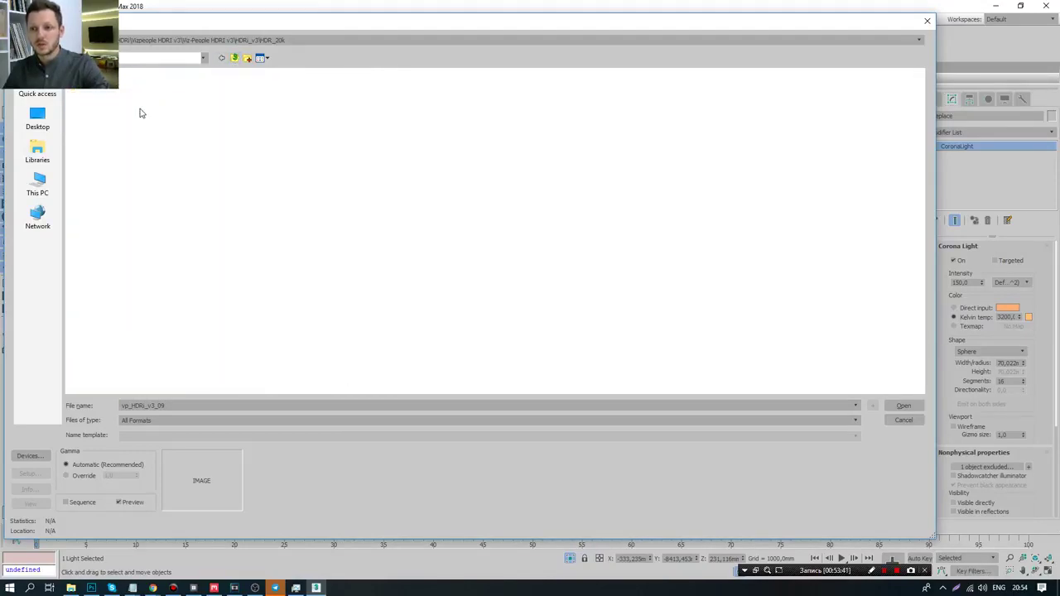
pyautogui.doubleClick(106, 207)
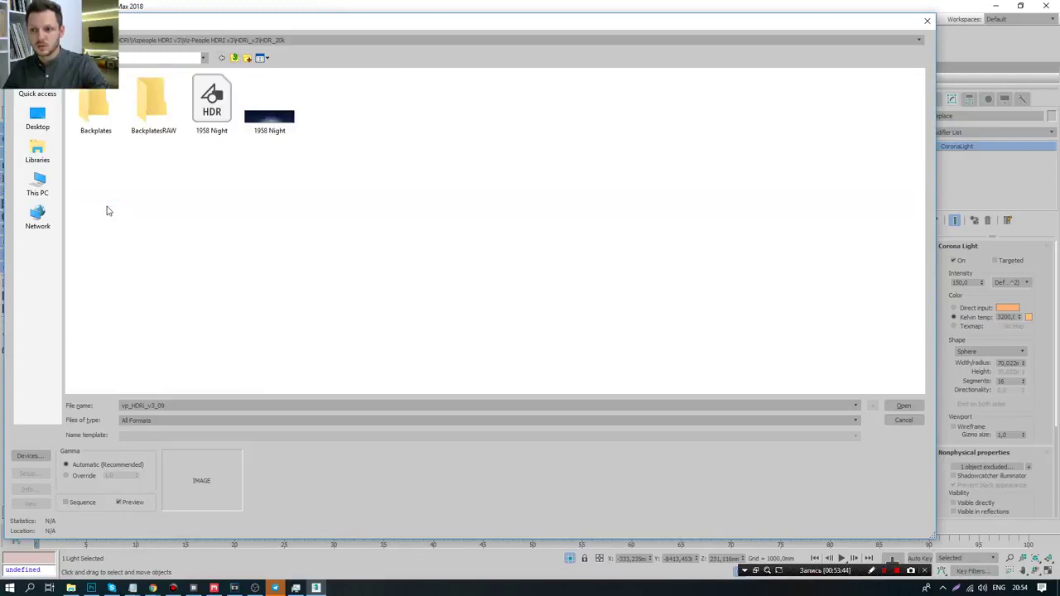
pyautogui.click(214, 106)
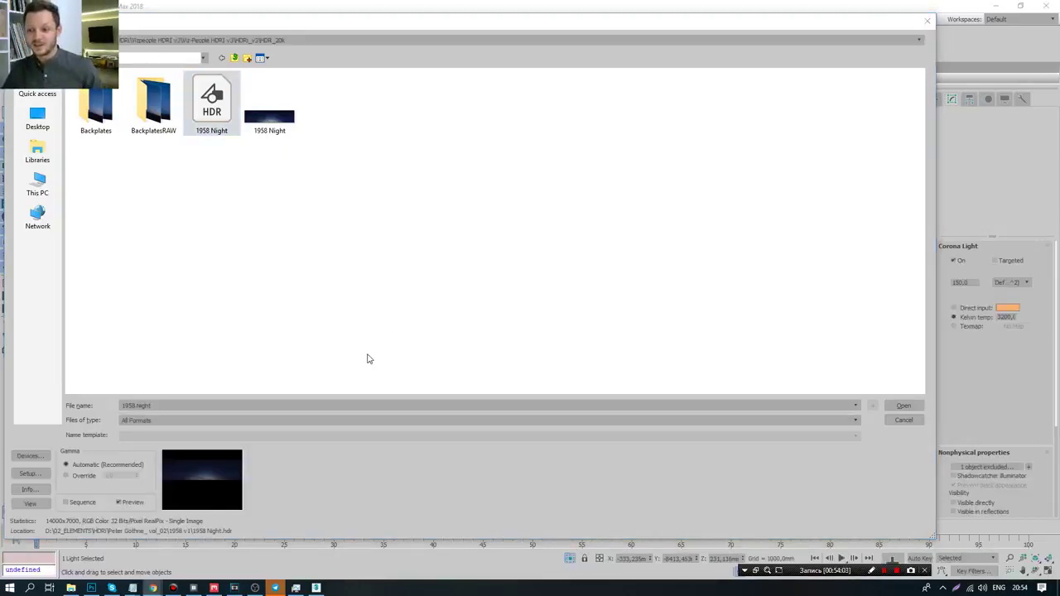
pyautogui.click(164, 256)
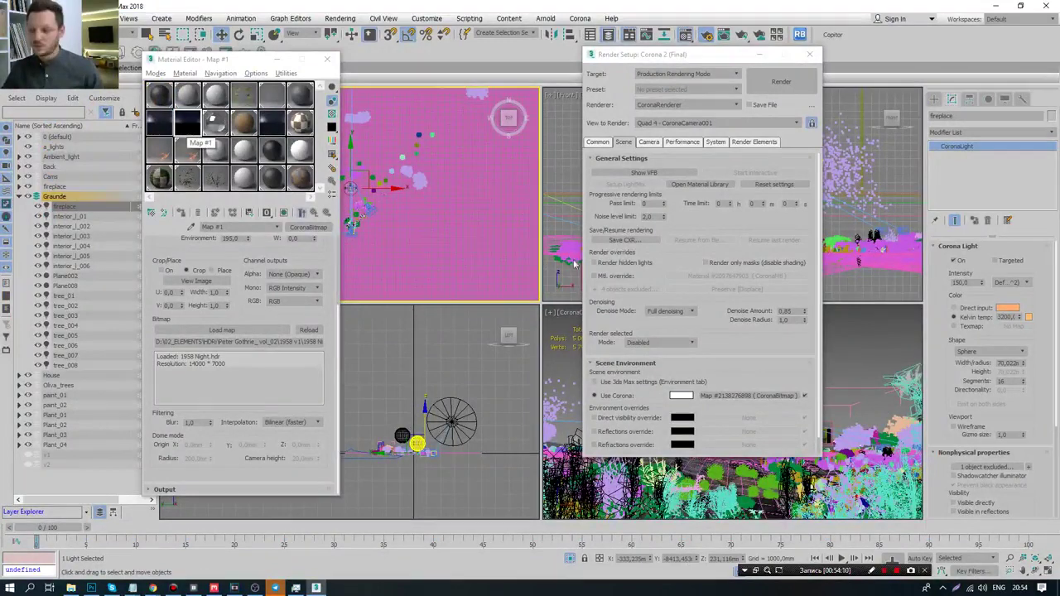
# - Instance Map #1 (1958 Night HDR) into Scene Environment and start the interactive render
pyautogui.moveTo(762, 397); pyautogui.dragTo(761, 395)
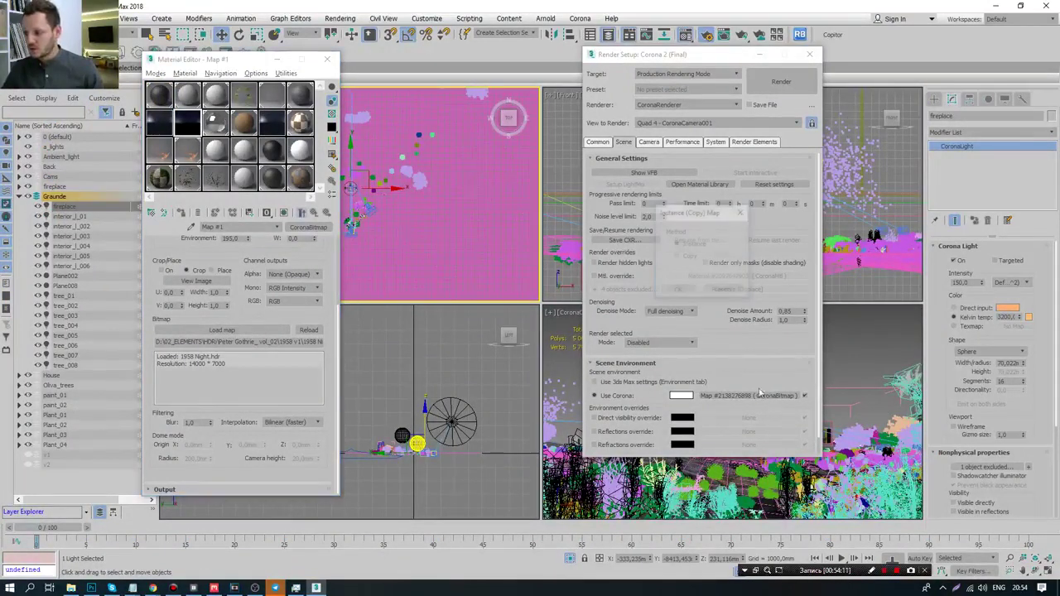
pyautogui.click(678, 291)
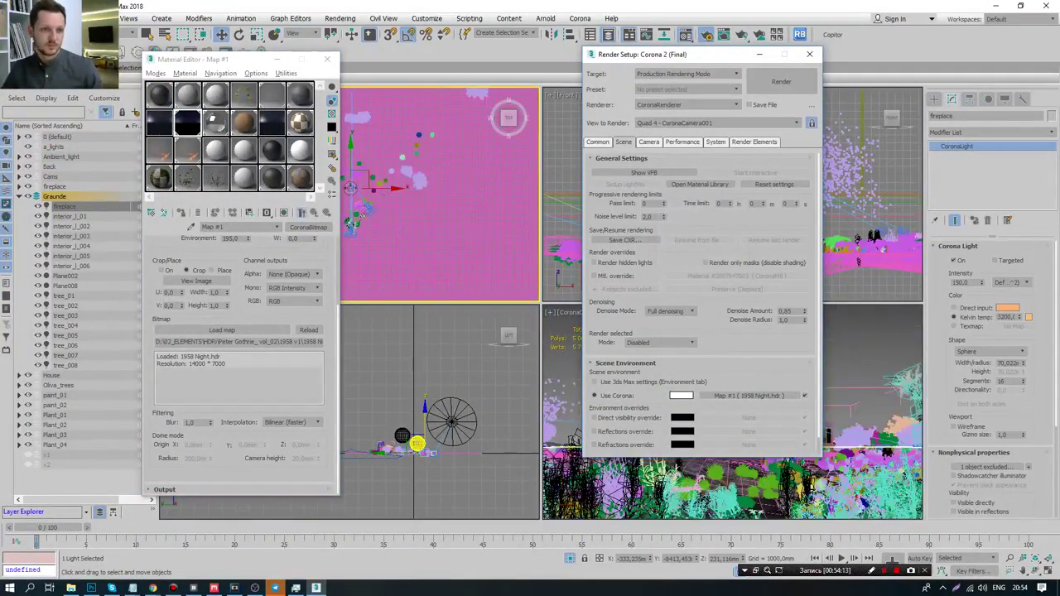
pyautogui.click(781, 81)
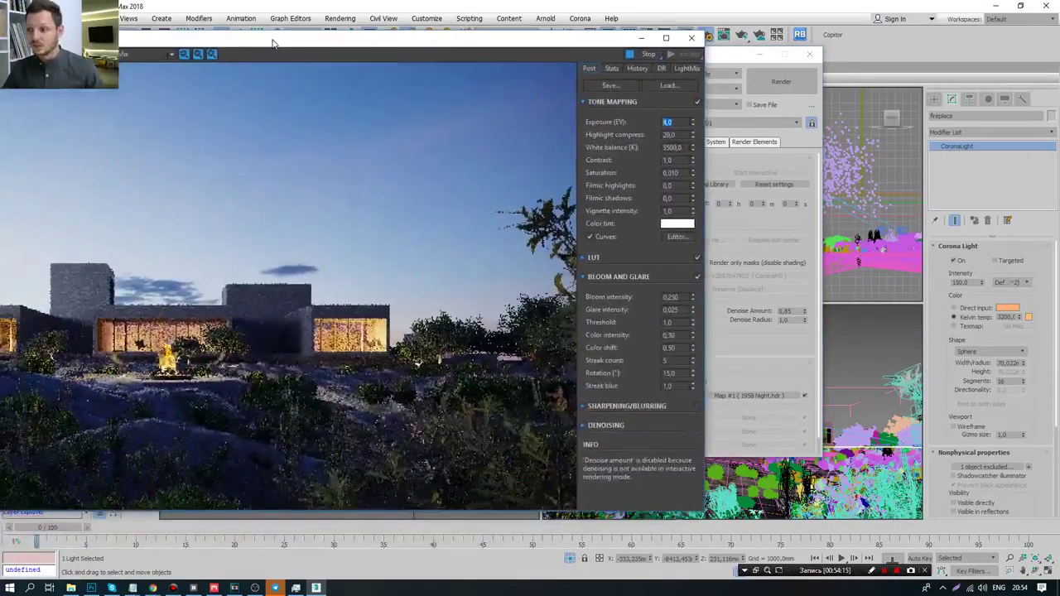
pyautogui.moveTo(508, 38); pyautogui.dragTo(952, 33)
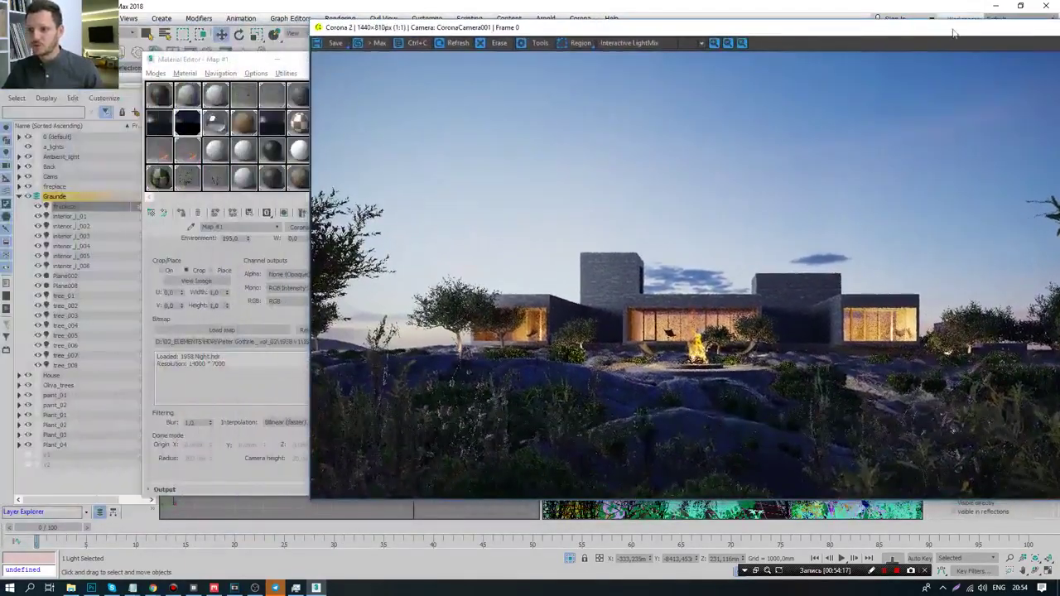
pyautogui.moveTo(215, 60); pyautogui.dragTo(155, 55)
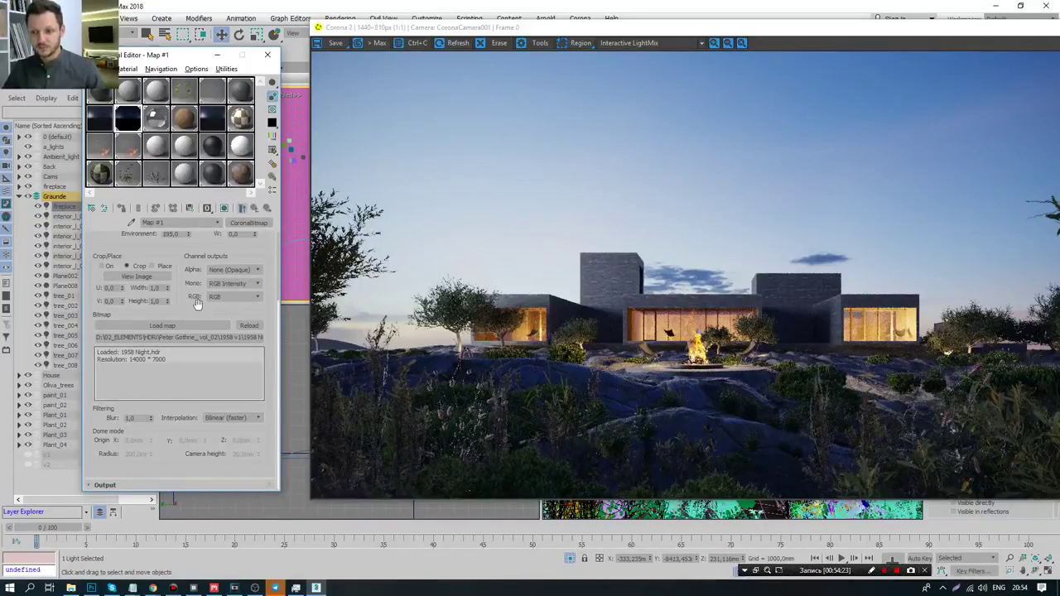
# - Step the environment rotation through 0, 30 and 60 to settle at 90 degrees
pyautogui.moveTo(184, 301); pyautogui.dragTo(184, 431)
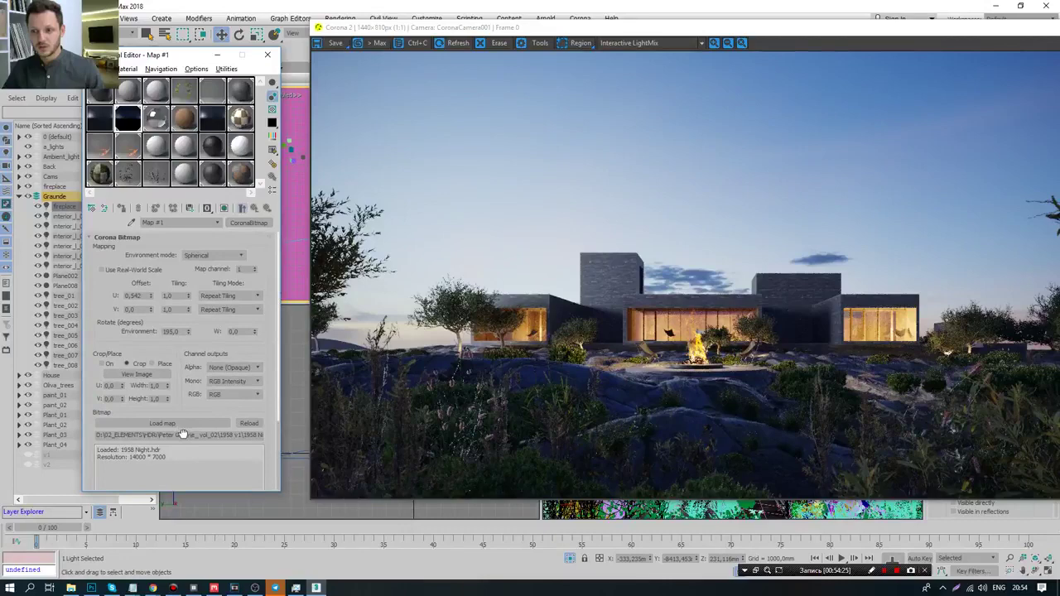
pyautogui.doubleClick(179, 332)
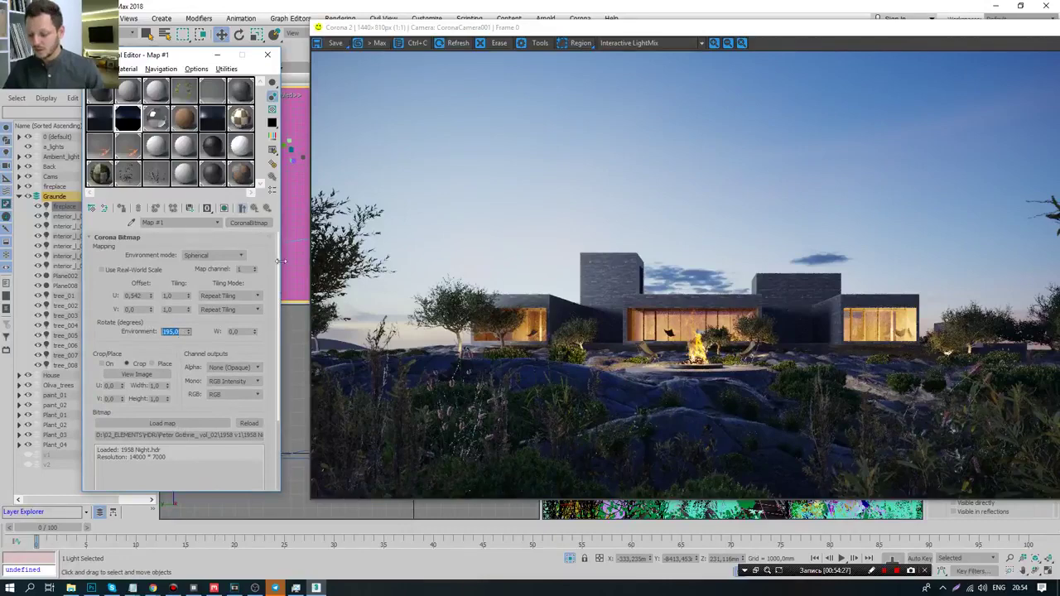
pyautogui.write('0')
pyautogui.press('Return')
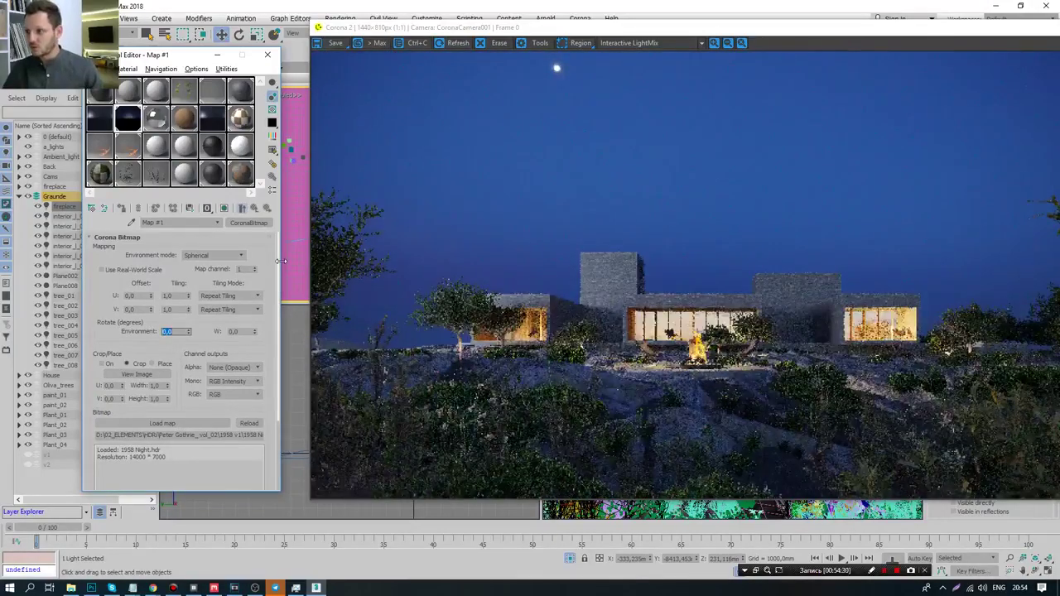
pyautogui.write('30')
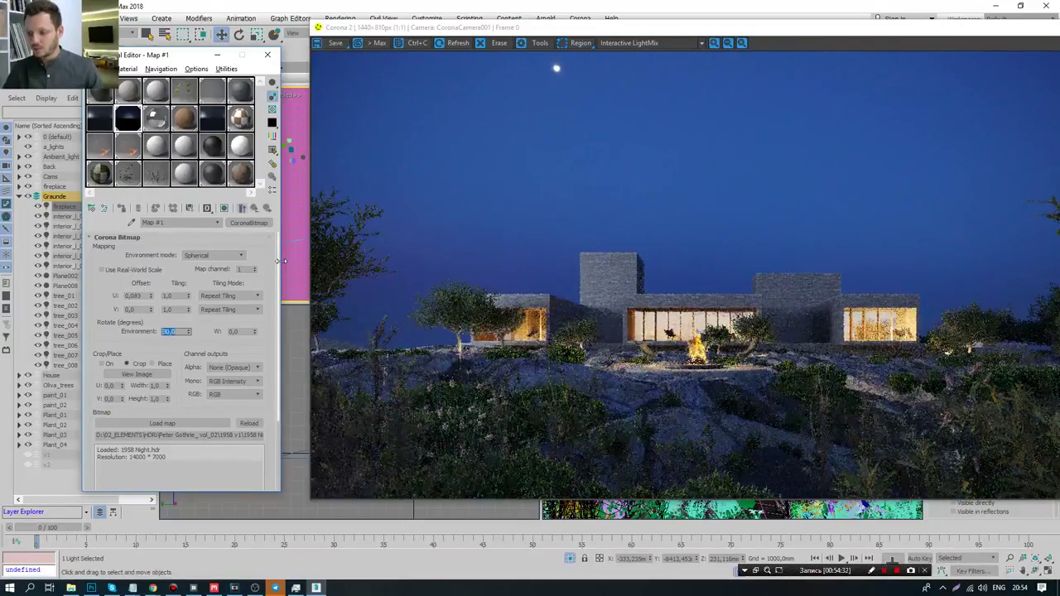
pyautogui.press('Return')
pyautogui.write('60')
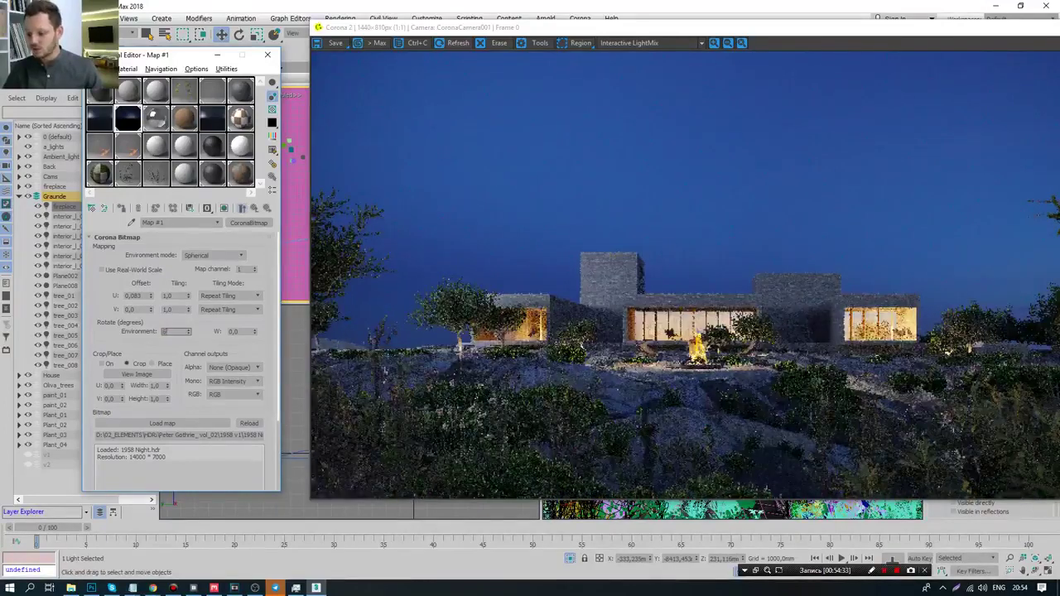
pyautogui.press('Return')
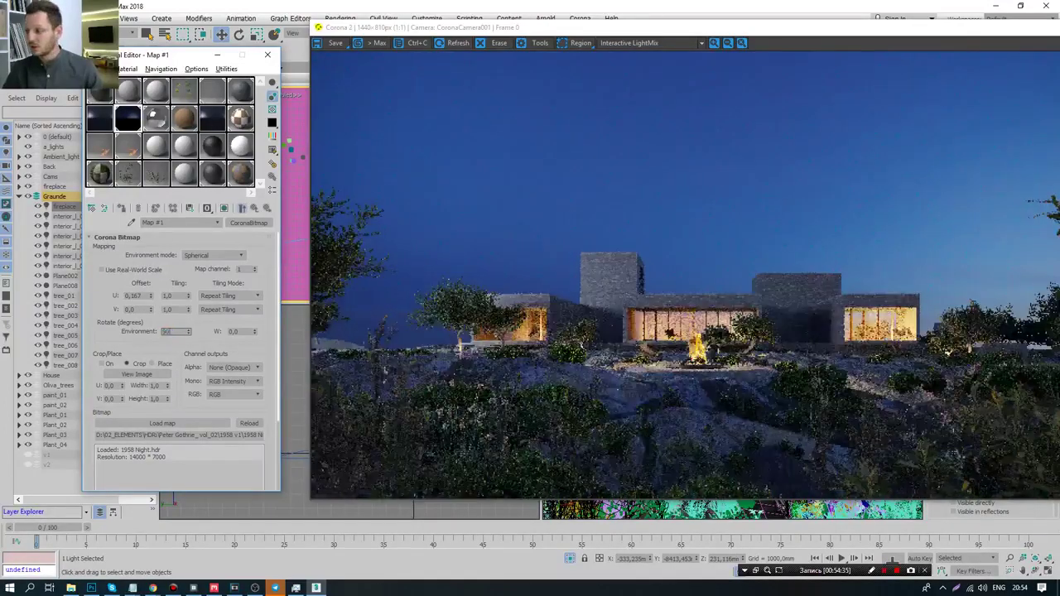
pyautogui.write('90')
pyautogui.press('Return')
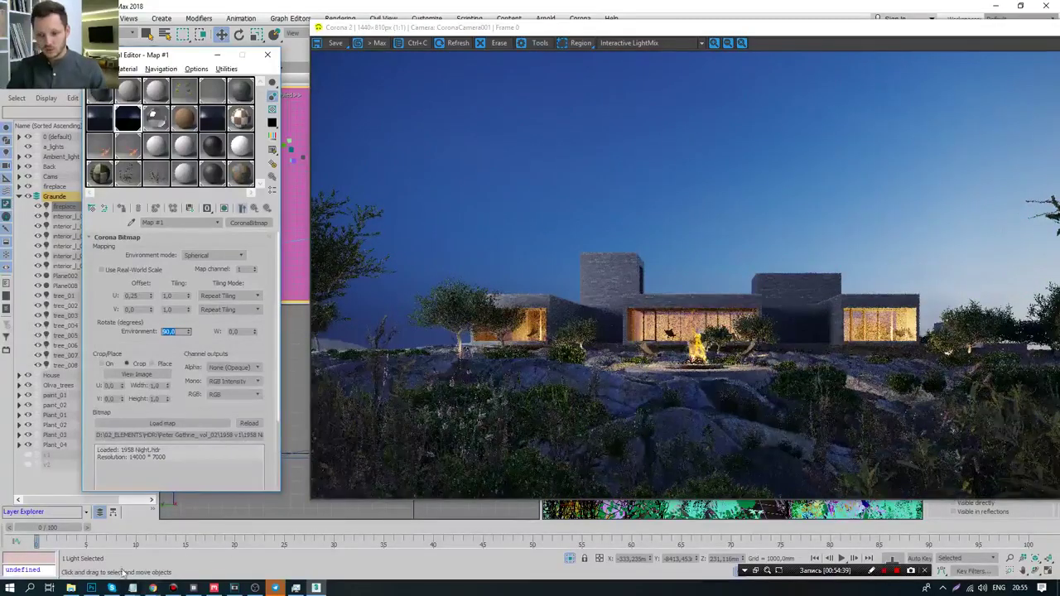
# - Compare the dusk sky against the 05_3.jpg reference render in Photoshop
pyautogui.click(91, 588)
pyautogui.click(284, 43)
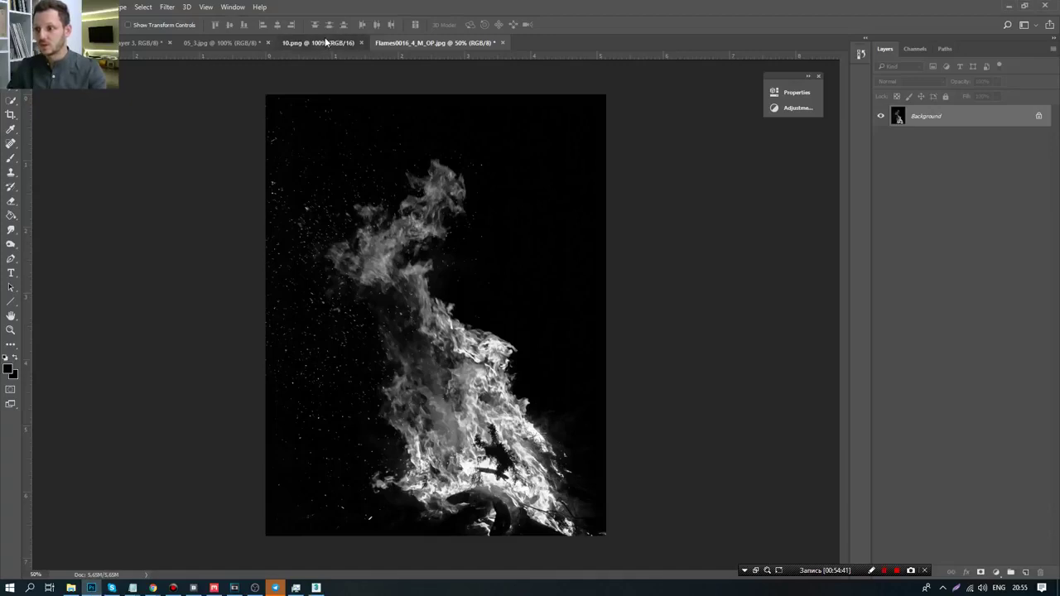
pyautogui.click(223, 42)
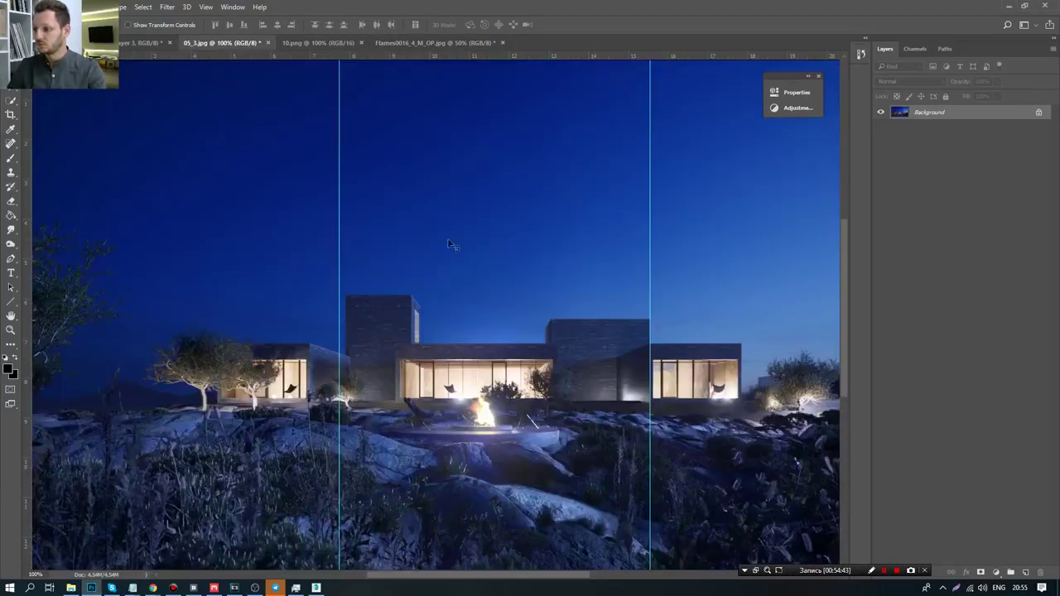
pyautogui.press('Tab')
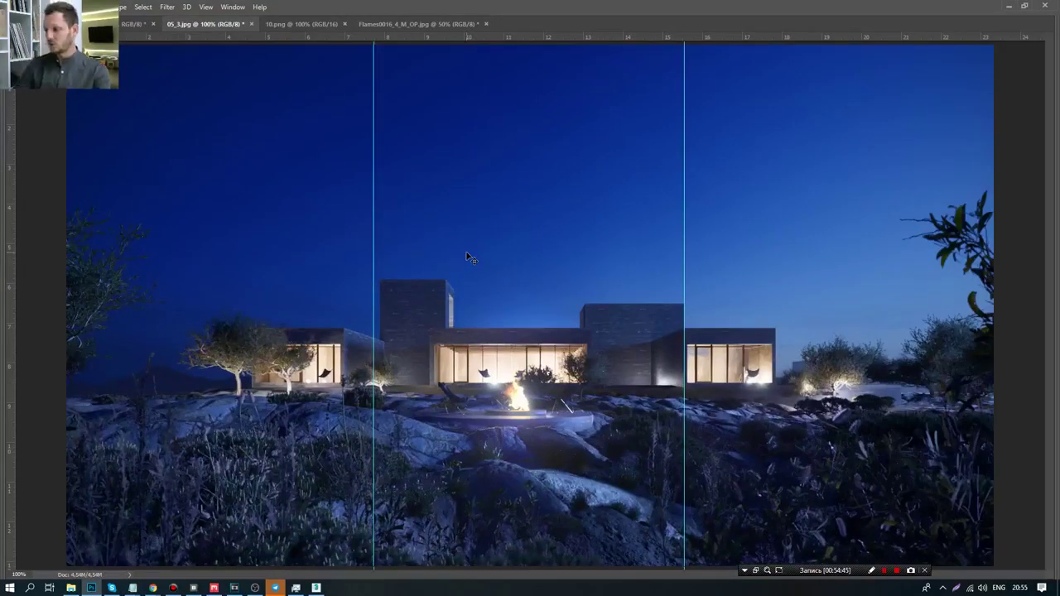
pyautogui.hotkey('alt', 'Tab')
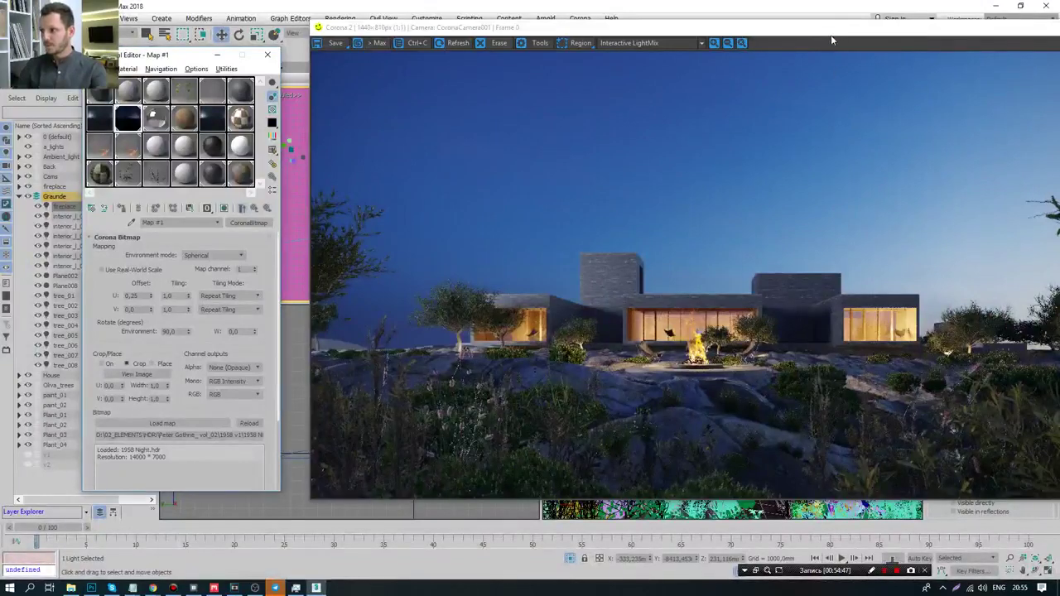
# - Reveal the render's tone mapping settings and check the Photoshop reference render
pyautogui.moveTo(831, 35)
pyautogui.mouseDown()
pyautogui.moveTo(723, 38)
pyautogui.moveTo(756, 39)
pyautogui.mouseUp()
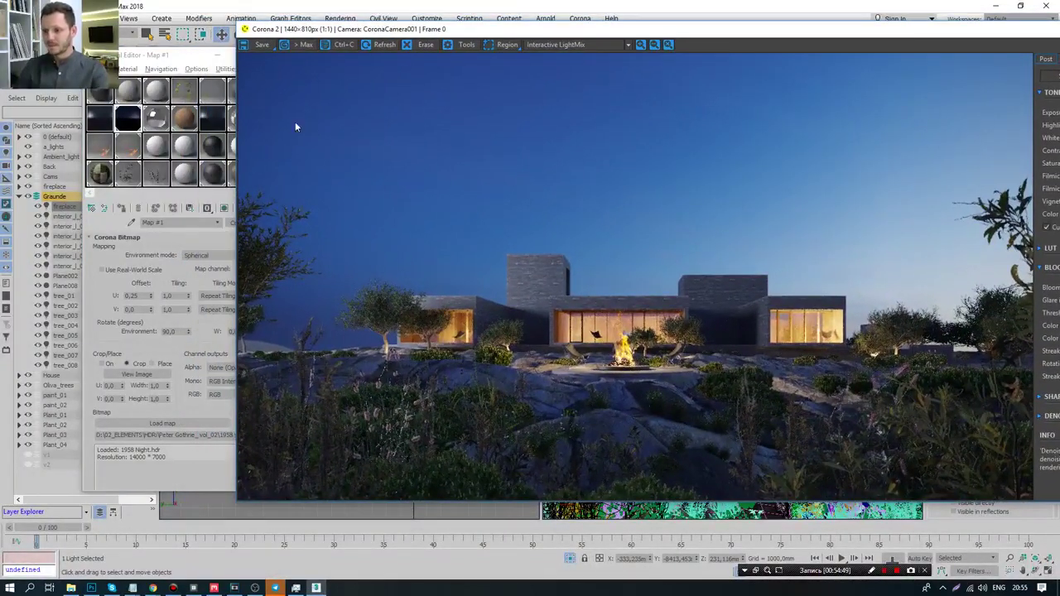
pyautogui.hotkey('alt', 'Tab')
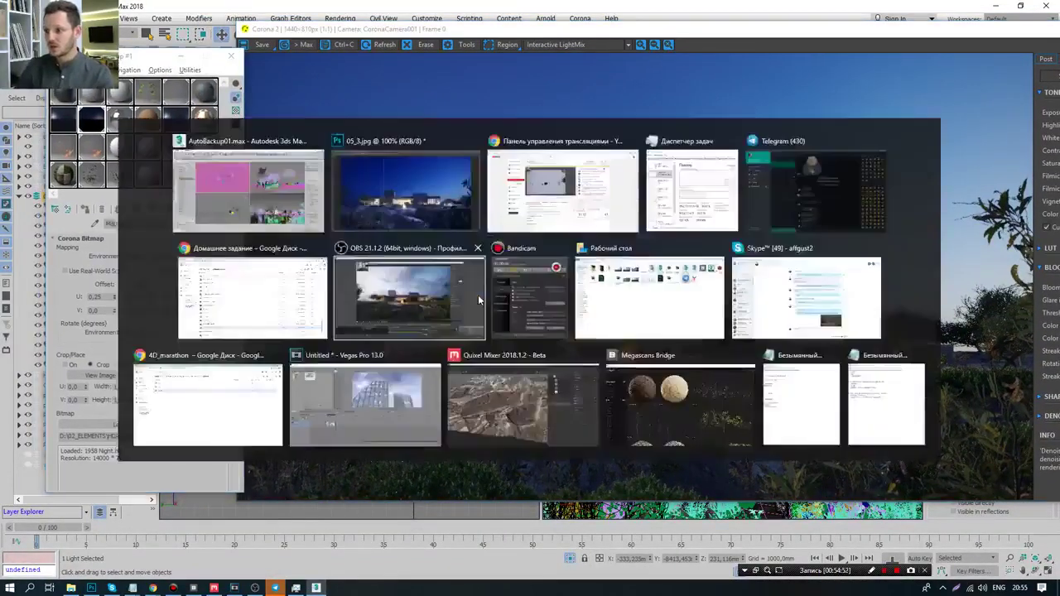
pyautogui.hotkey('alt', 'Tab')
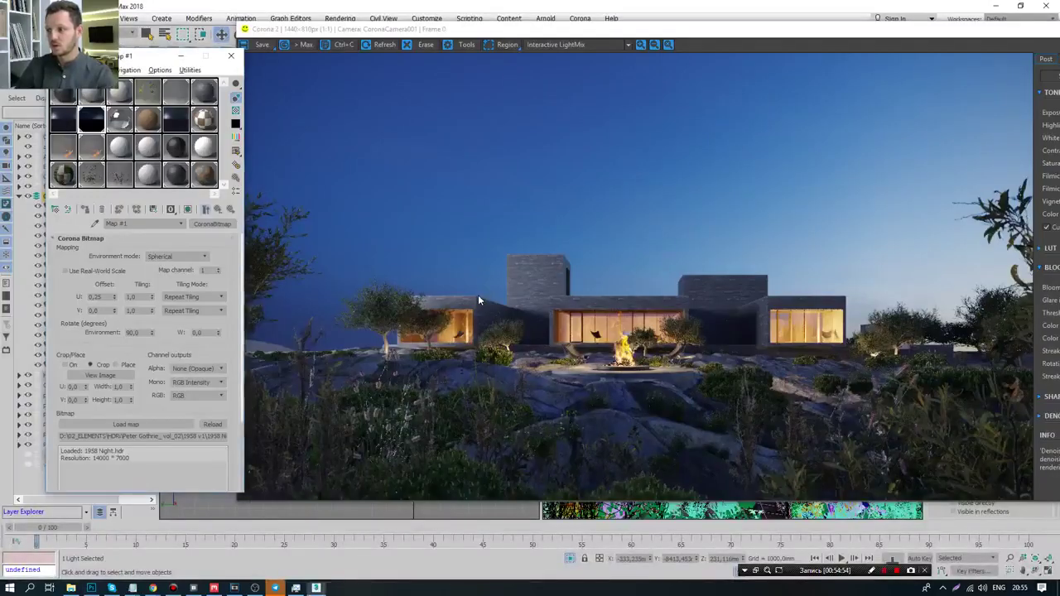
pyautogui.hotkey('alt', 'Tab')
pyautogui.hotkey('alt', 'Tab')
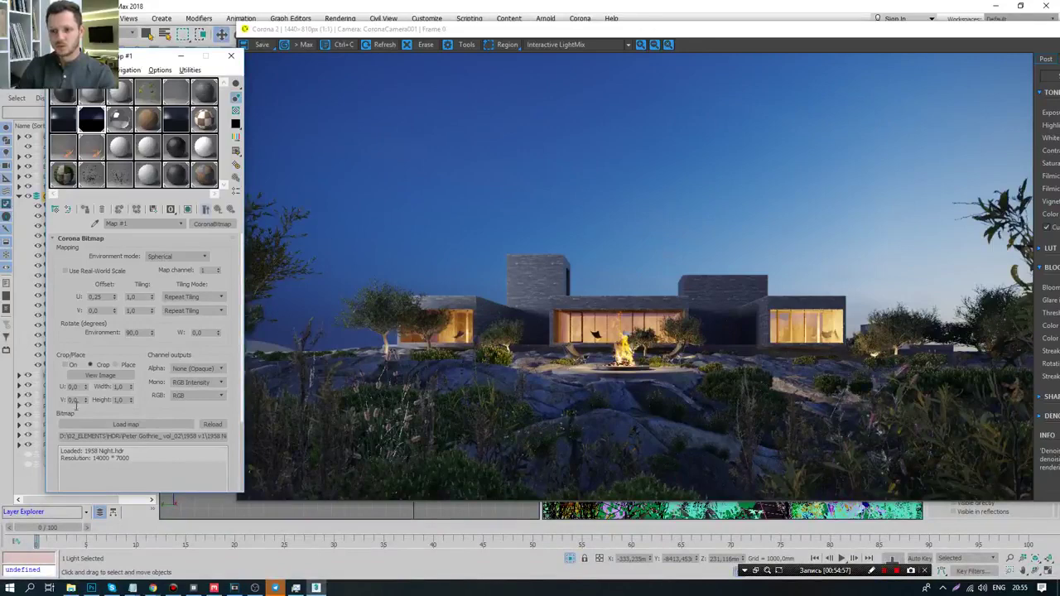
# - Try Rotate Environment 150 and 250, settle on 290, and close the Material Editor
pyautogui.doubleClick(133, 332)
pyautogui.write('150')
pyautogui.press('Return')
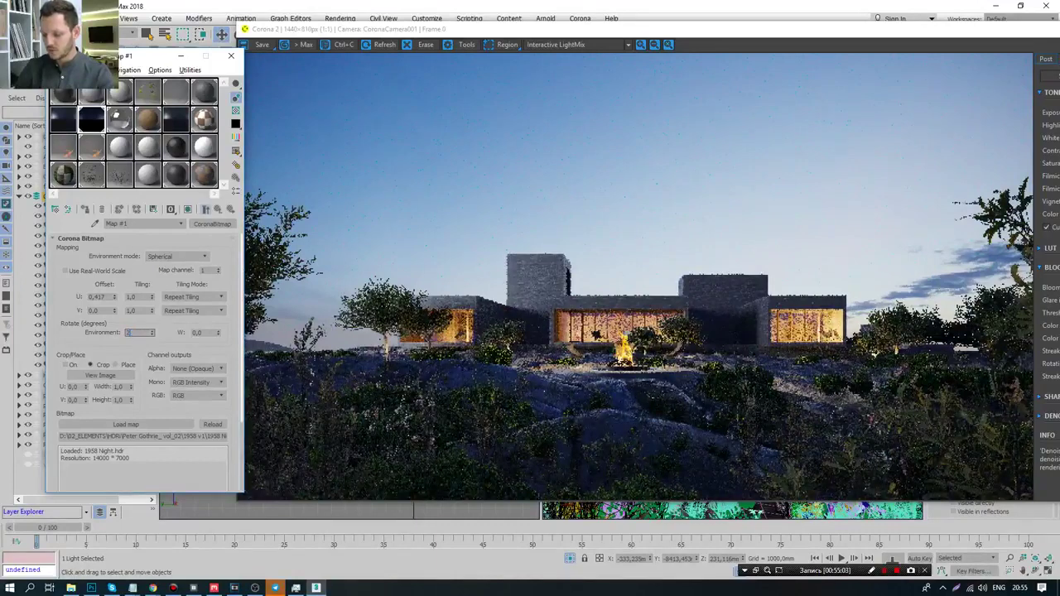
pyautogui.write('250')
pyautogui.press('Return')
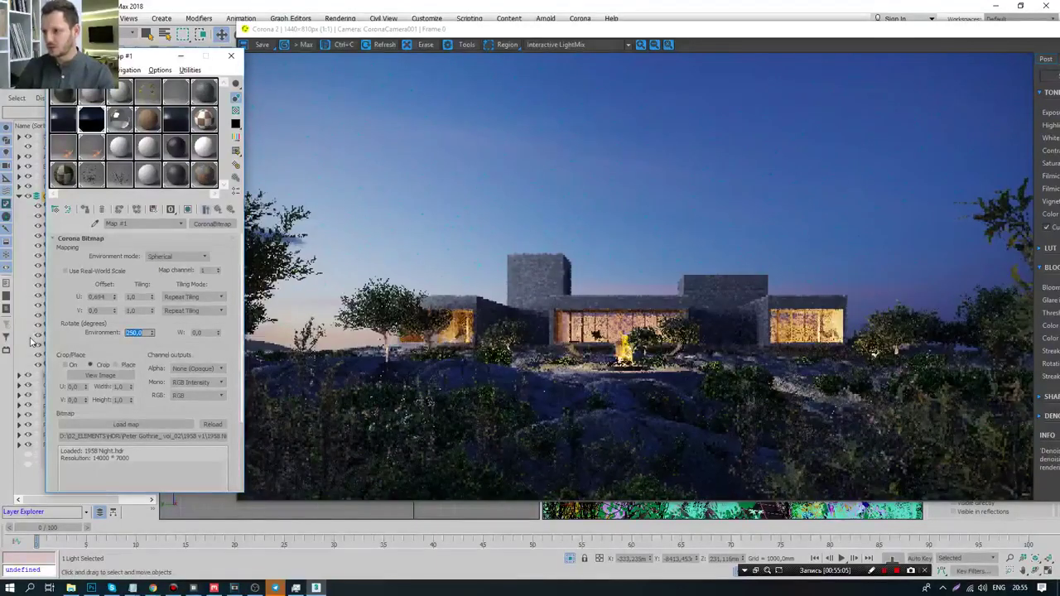
pyautogui.write('2')
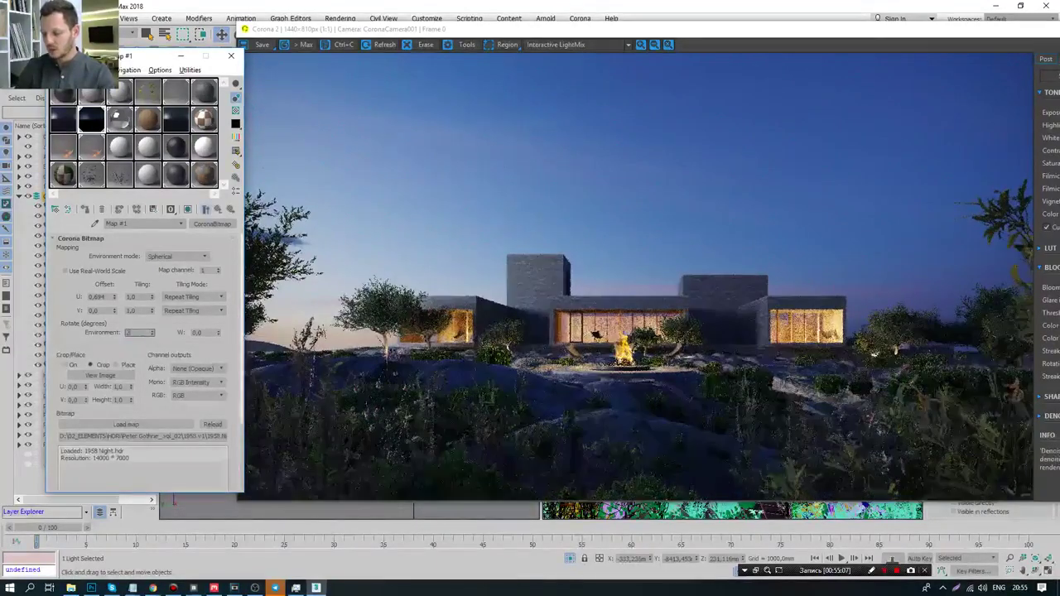
pyautogui.write('90')
pyautogui.press('Return')
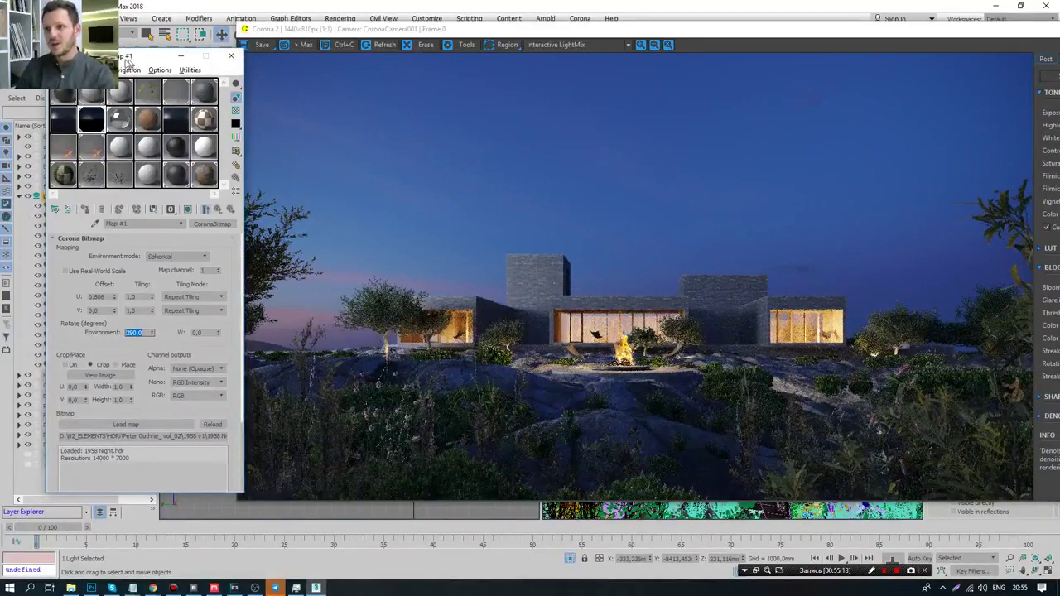
pyautogui.press('m')
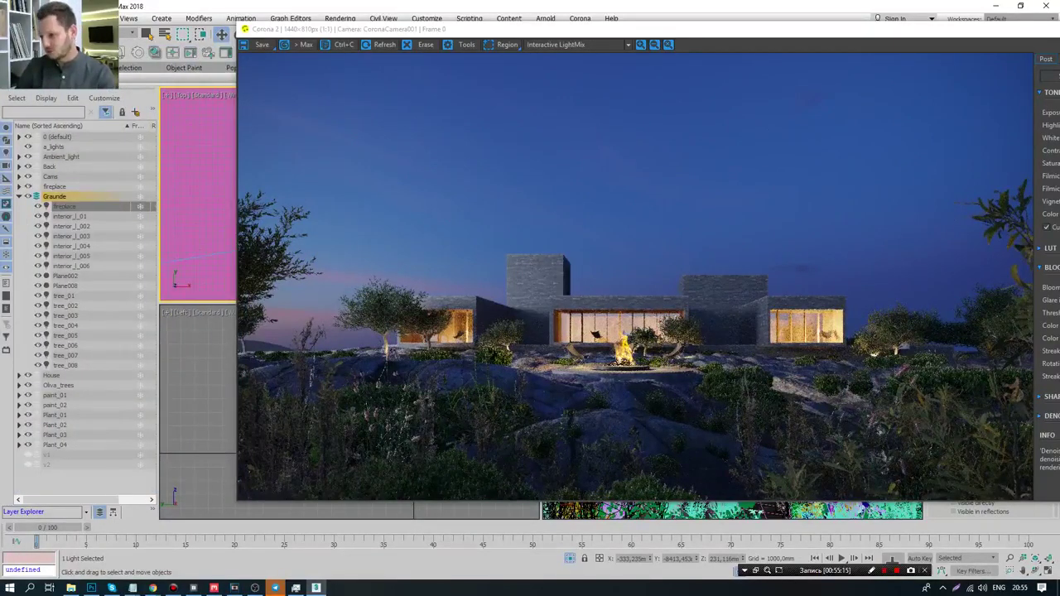
# - Limit the selection filter to one object type and select the a_sun light
pyautogui.moveTo(412, 29); pyautogui.dragTo(727, 41)
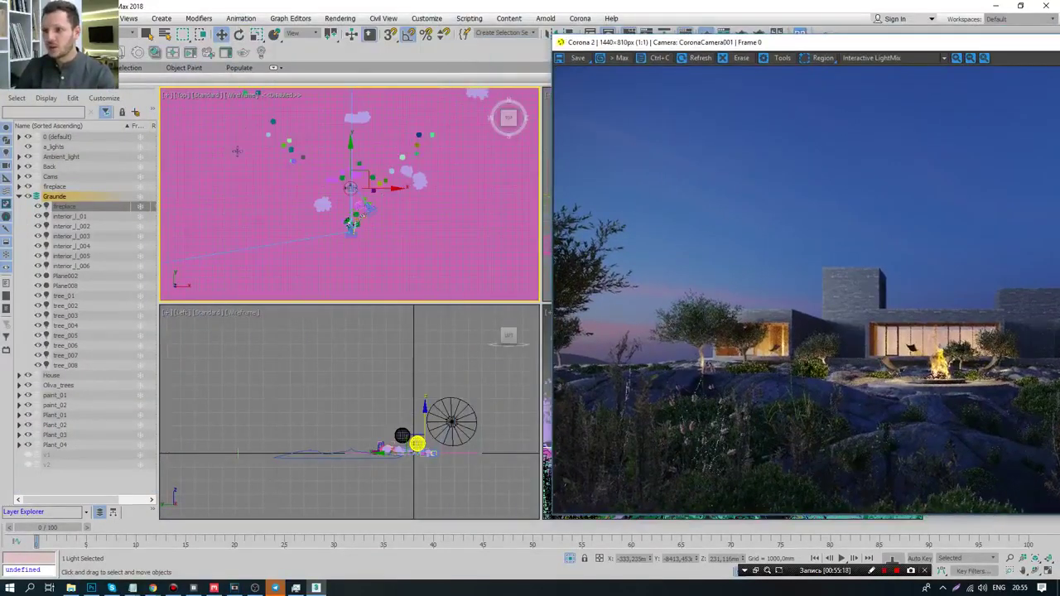
pyautogui.scroll(2, 218, 143)
pyautogui.scroll(2, 219, 144)
pyautogui.click(126, 34)
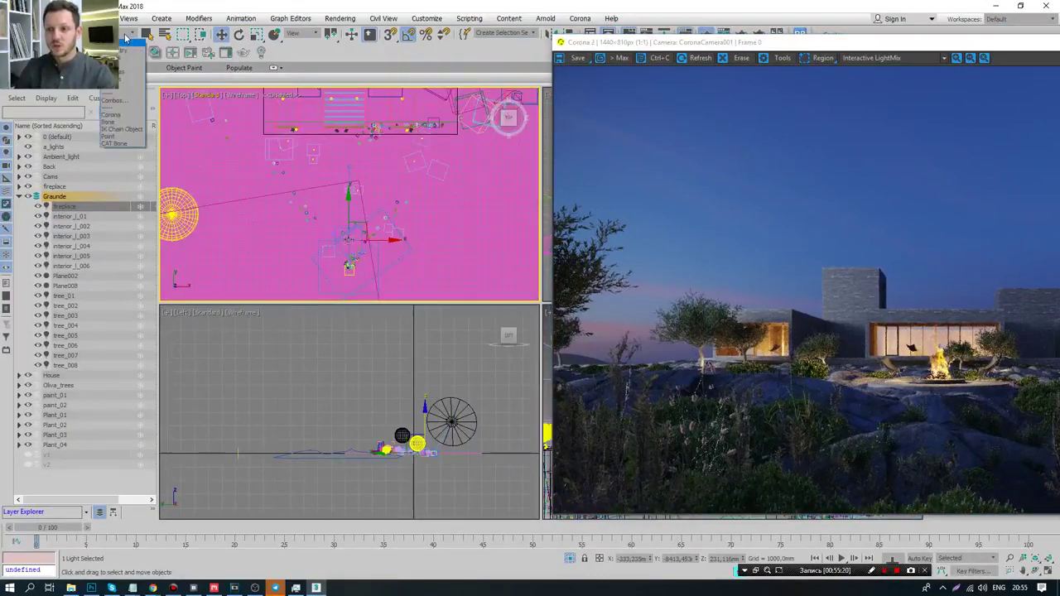
pyautogui.click(121, 57)
pyautogui.click(126, 34)
pyautogui.click(121, 59)
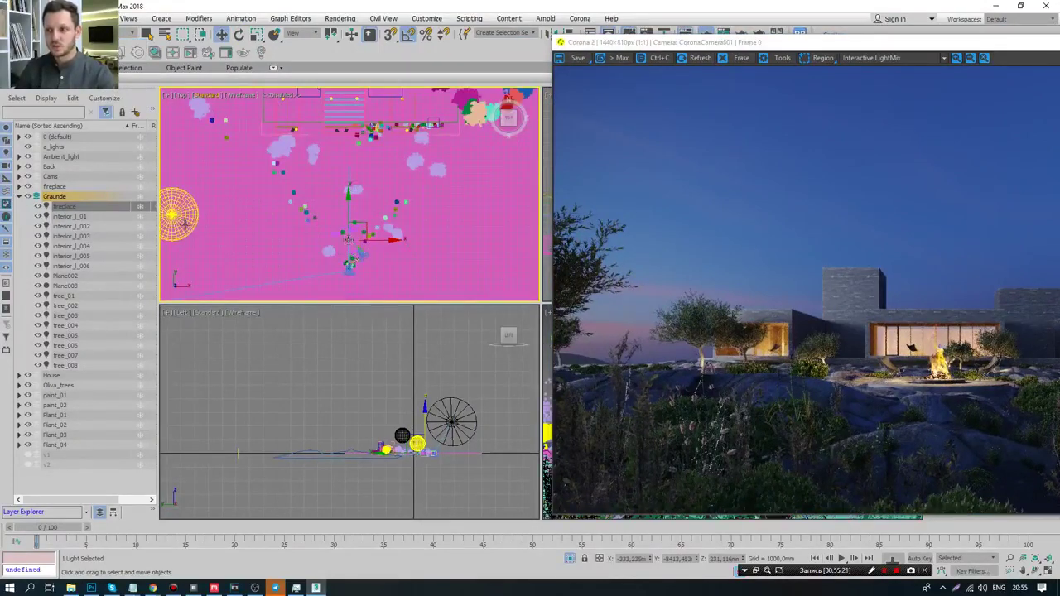
pyautogui.click(448, 141)
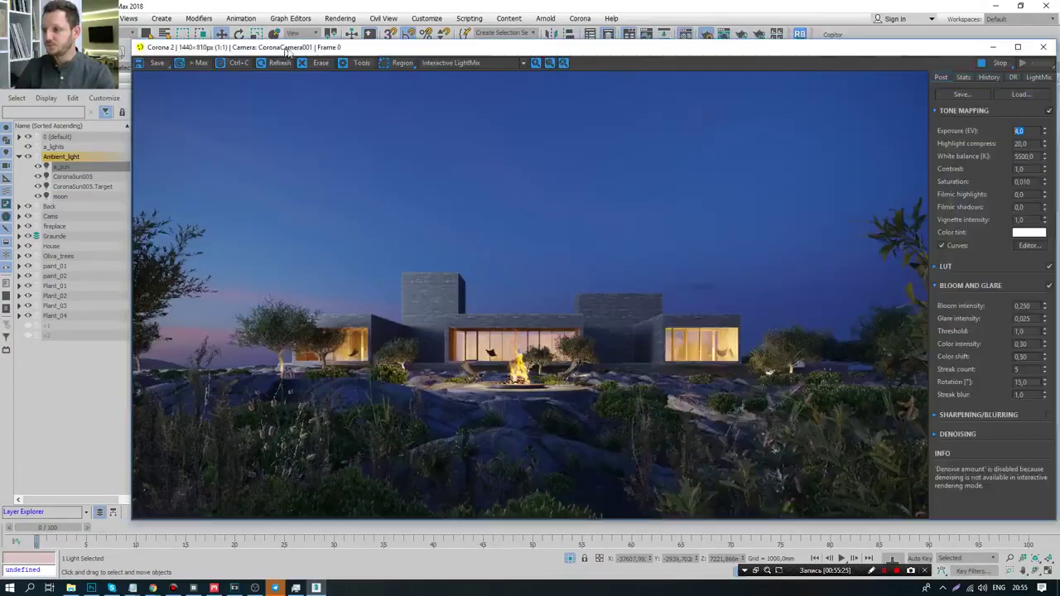
# - Switch off the a_sun light and compare the render with the reference
pyautogui.doubleClick(710, 41)
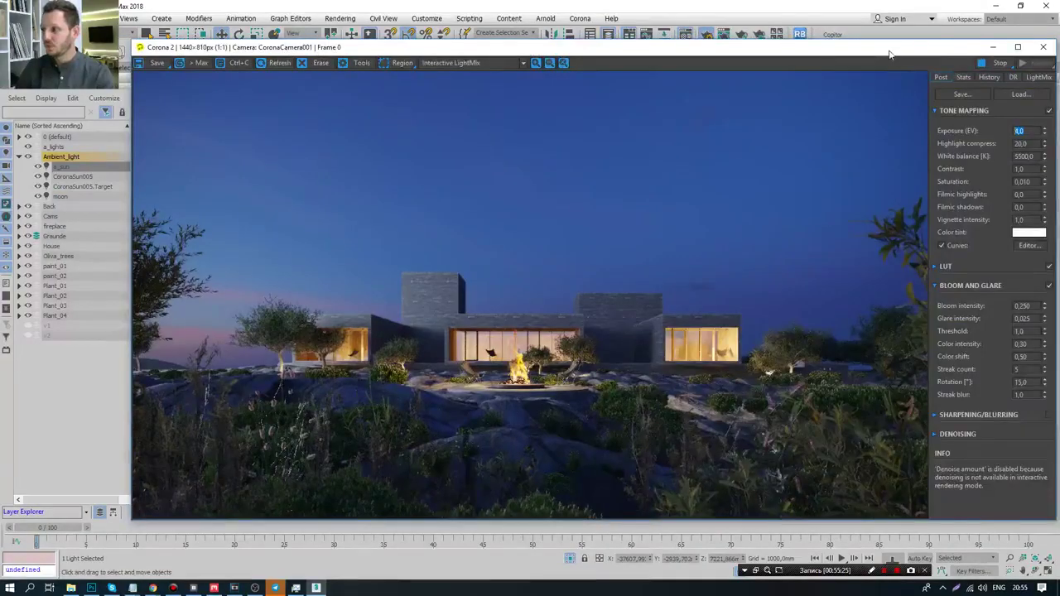
pyautogui.doubleClick(889, 53)
pyautogui.click(953, 262)
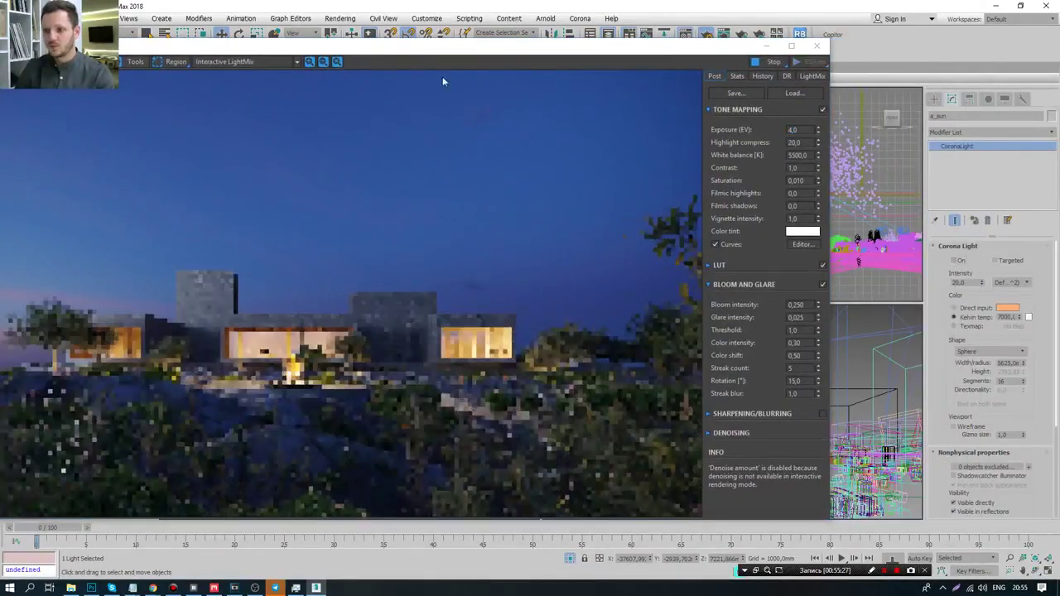
pyautogui.doubleClick(539, 53)
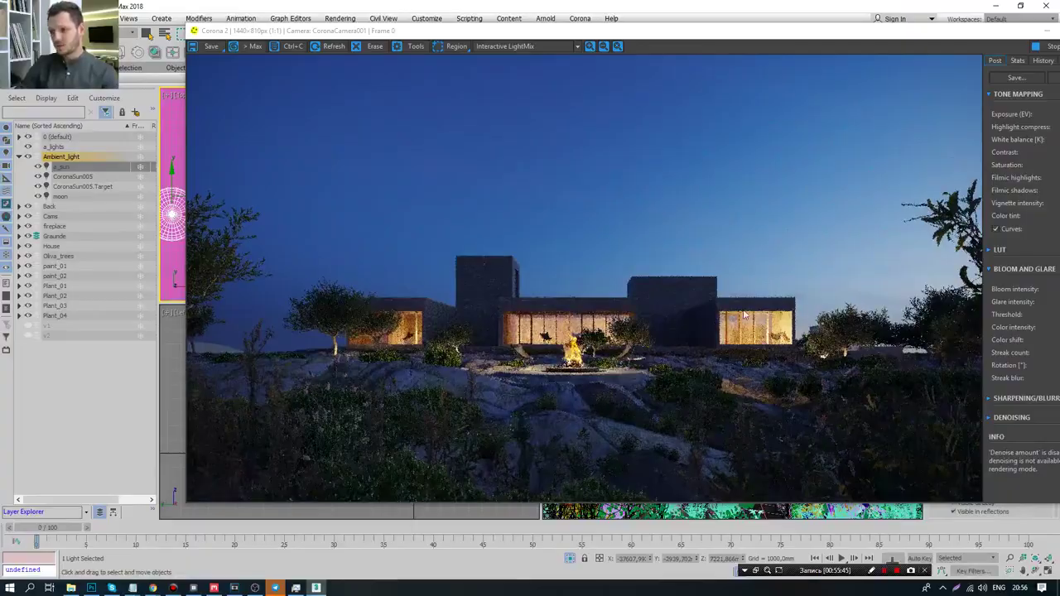
pyautogui.hotkey('alt', 'Tab')
pyautogui.hotkey('alt', 'Tab')
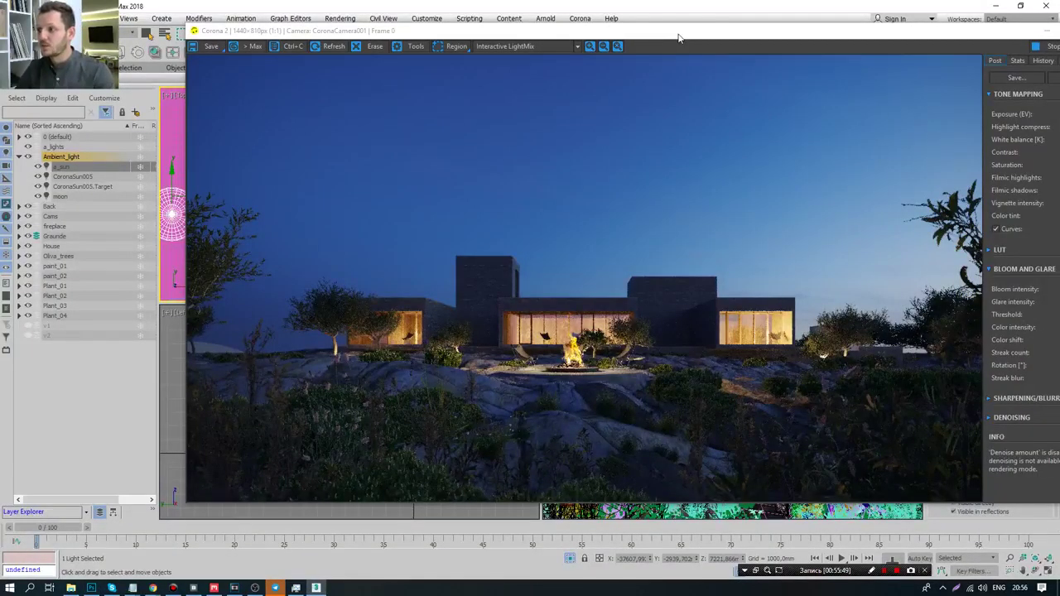
# - Select the moon light in the Top viewport
pyautogui.moveTo(675, 37); pyautogui.dragTo(0, 50)
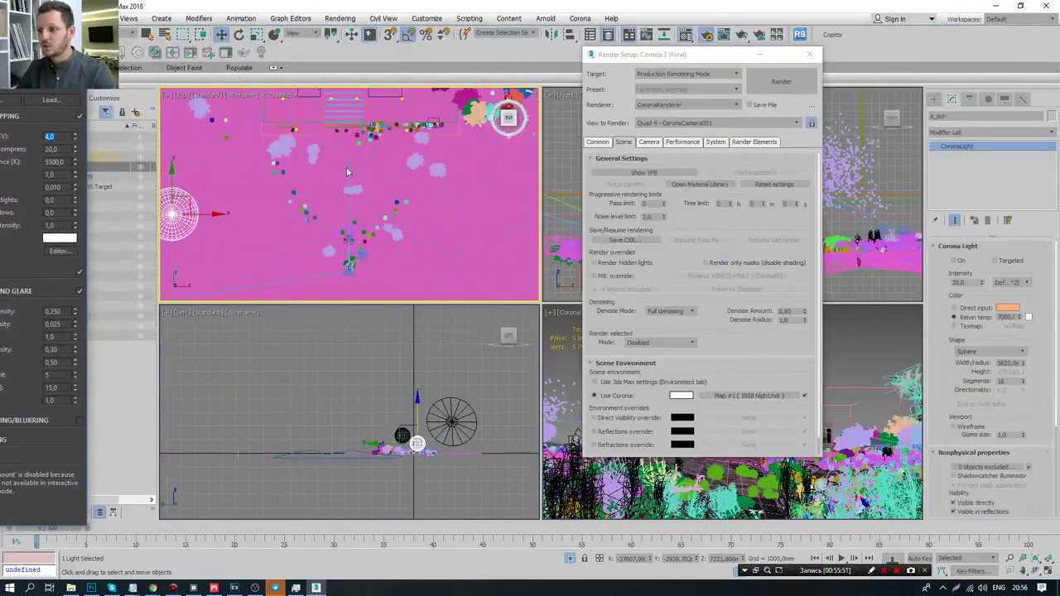
pyautogui.scroll(-3, 352, 187)
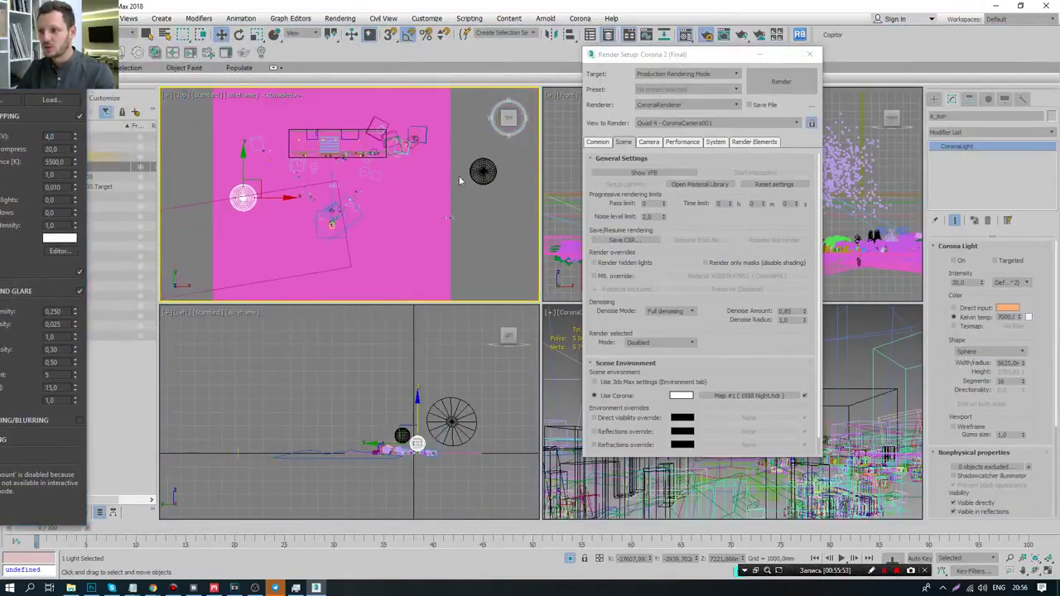
pyautogui.click(485, 171)
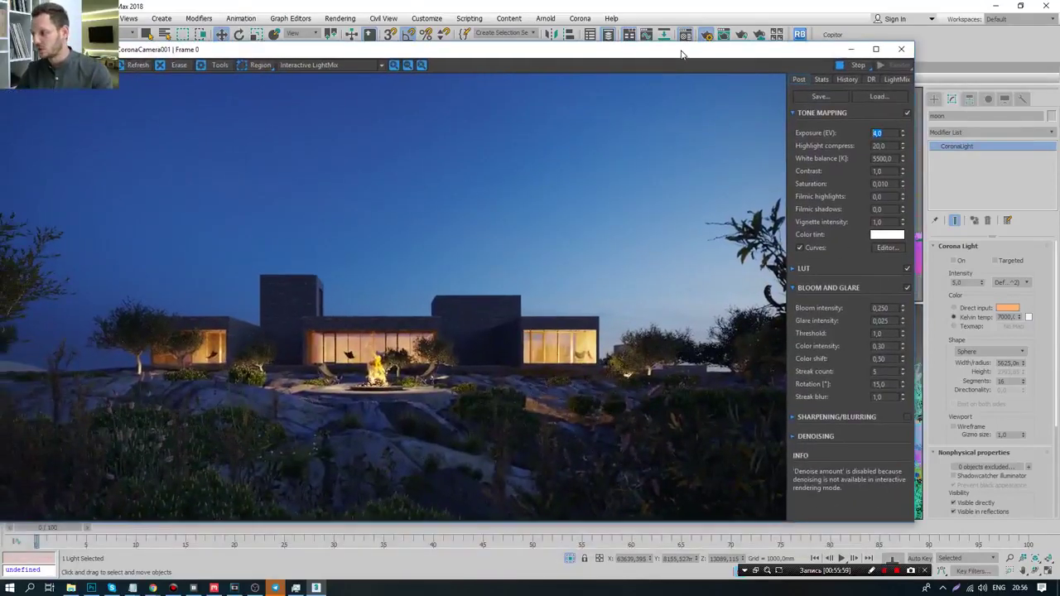
# - Switch the moon light on, drop white balance to 3000 K and uncheck Curves
pyautogui.click(955, 262)
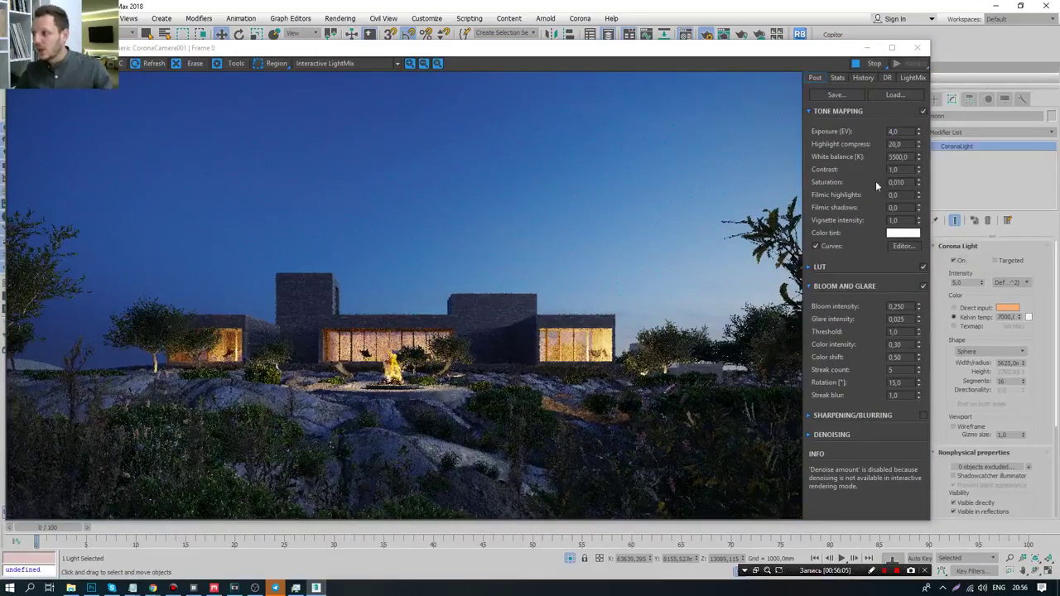
pyautogui.doubleClick(901, 157)
pyautogui.write('3500')
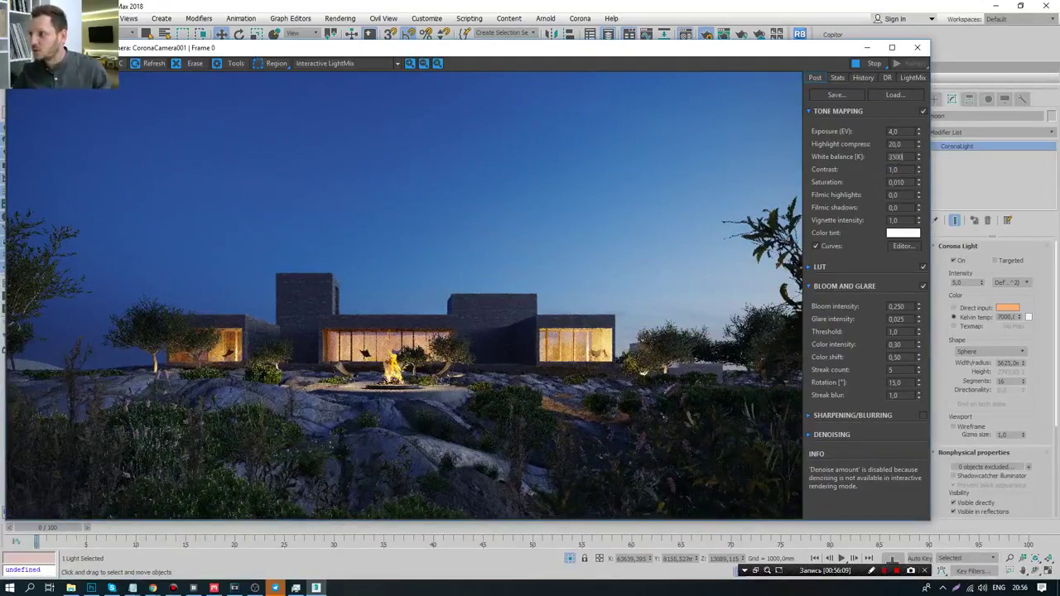
pyautogui.press('Return')
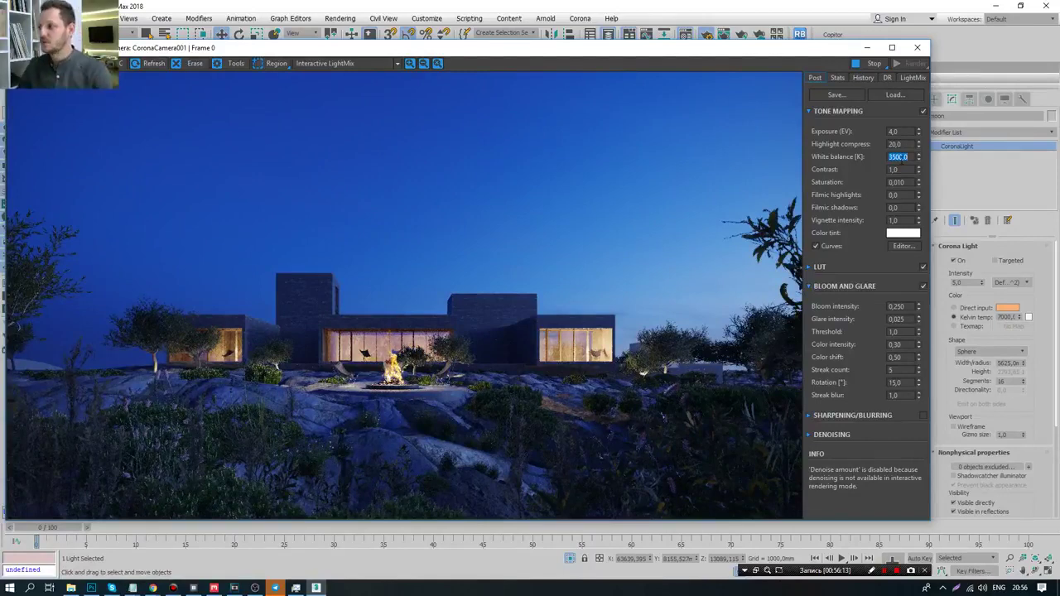
pyautogui.click(816, 247)
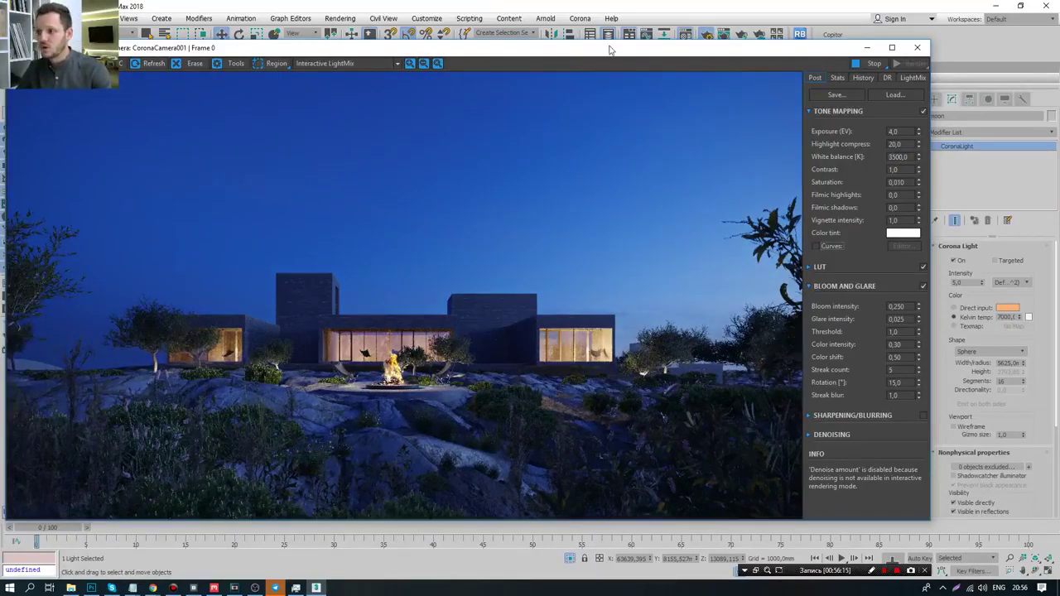
pyautogui.moveTo(607, 55)
pyautogui.mouseDown()
pyautogui.moveTo(628, 43)
pyautogui.moveTo(569, 36)
pyautogui.mouseUp()
pyautogui.write('3')
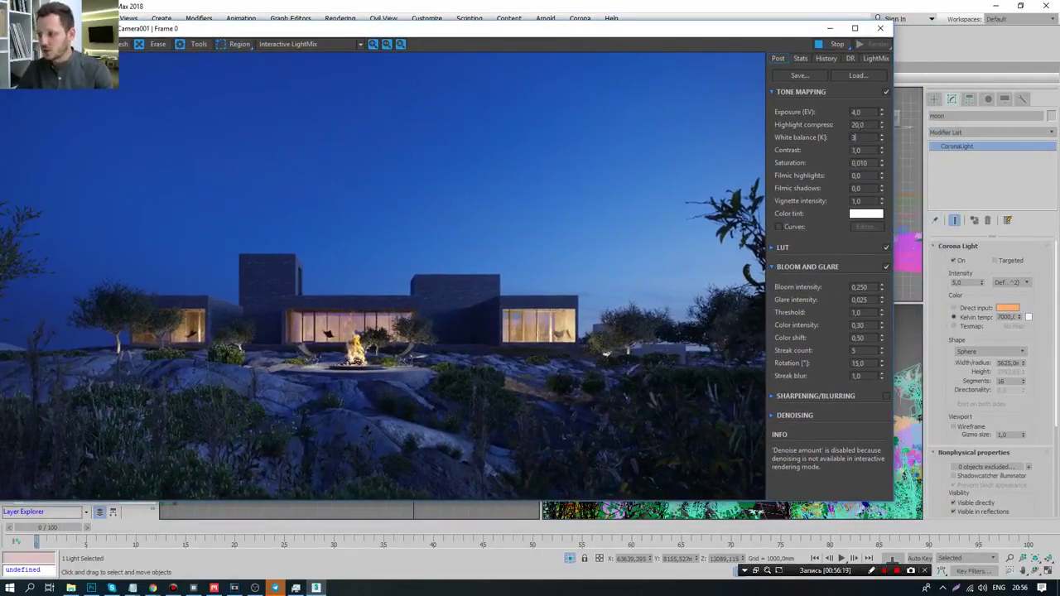
pyautogui.write('000')
pyautogui.press('Return')
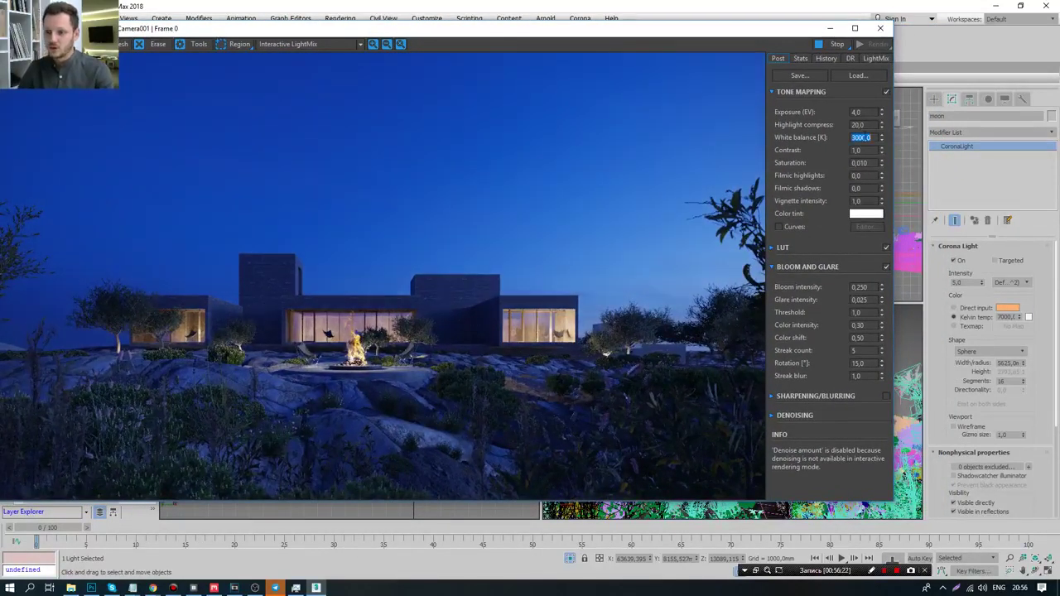
pyautogui.click(874, 58)
# - Raise interior_l_002 in LightMix through 1,5 and 2,0 to 3,0
pyautogui.click(855, 125)
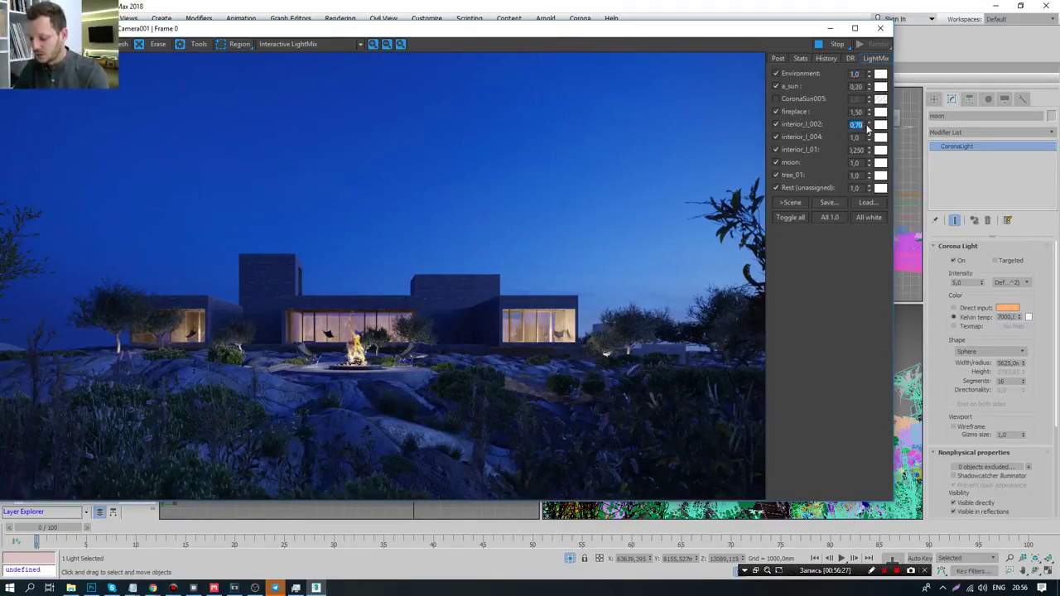
pyautogui.write('1,5')
pyautogui.press('Return')
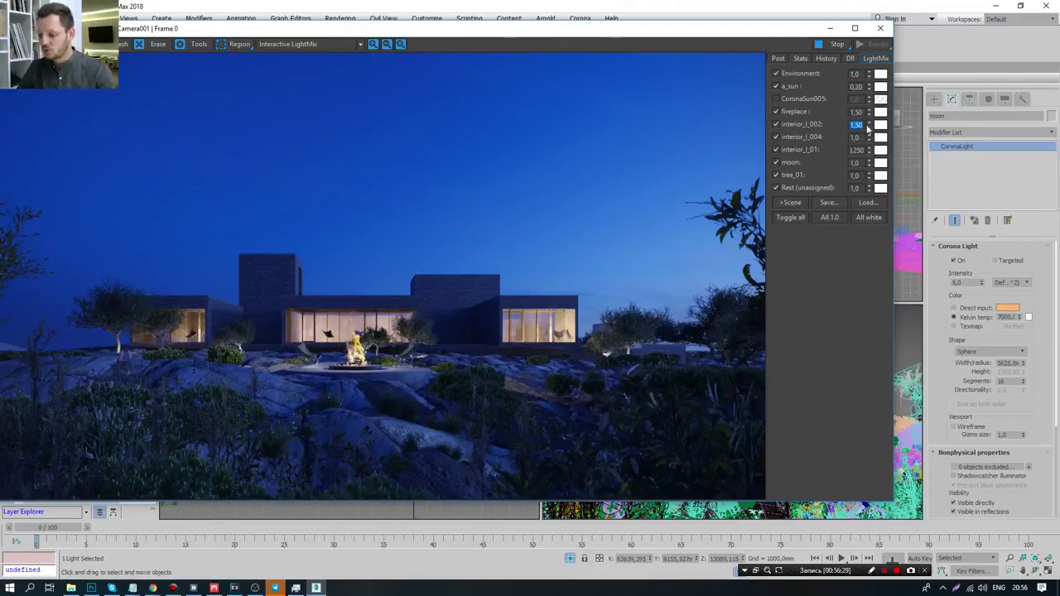
pyautogui.write('2')
pyautogui.press('Return')
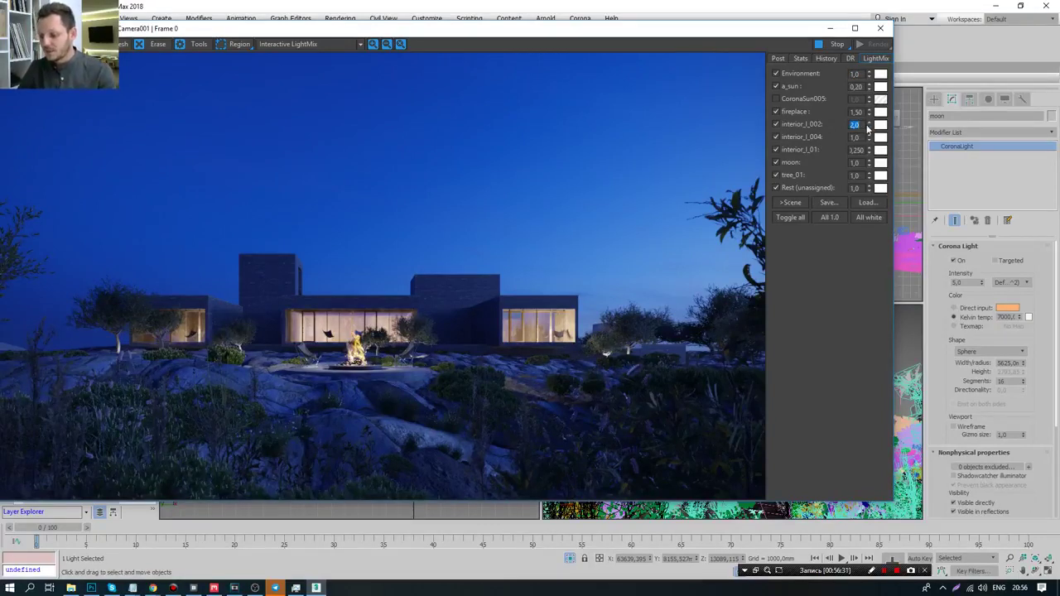
pyautogui.write('3')
pyautogui.press('Return')
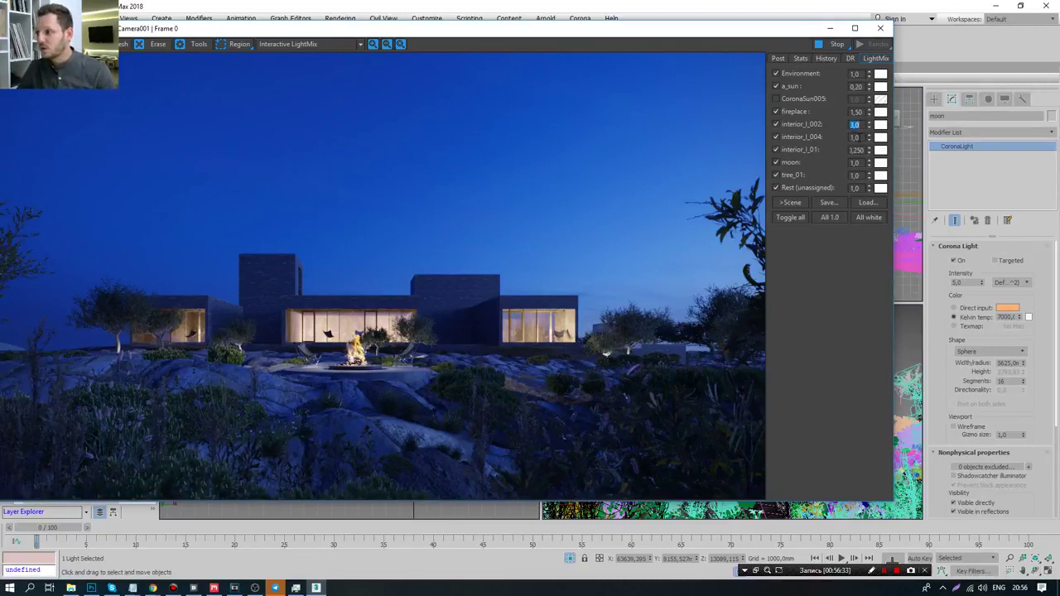
# - Set interior_l_004 and interior_l_01 to 2,0 each
pyautogui.press('Tab')
pyautogui.write('2')
pyautogui.press('Return')
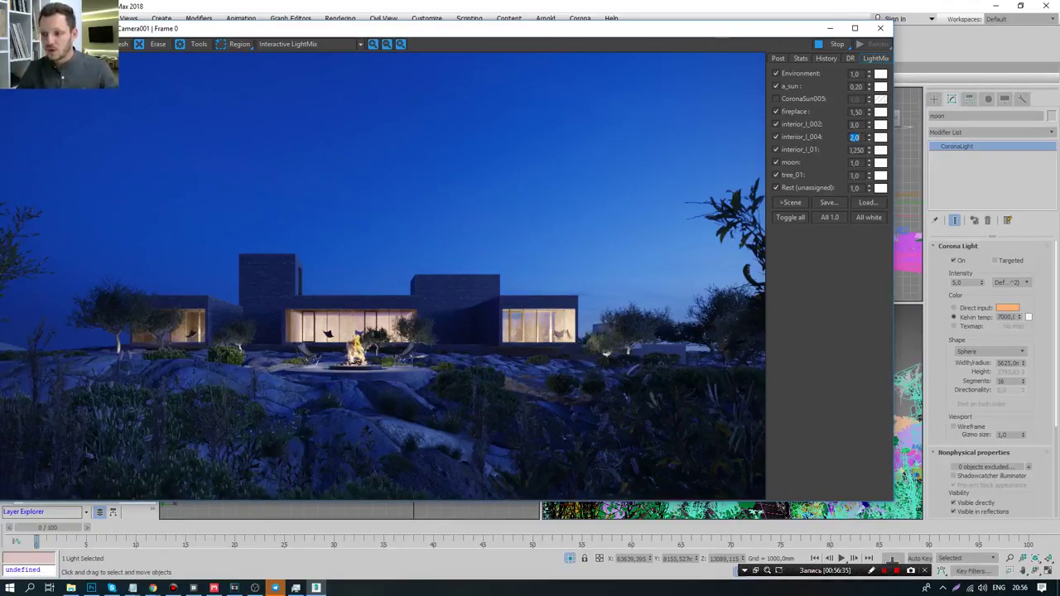
pyautogui.press('Tab')
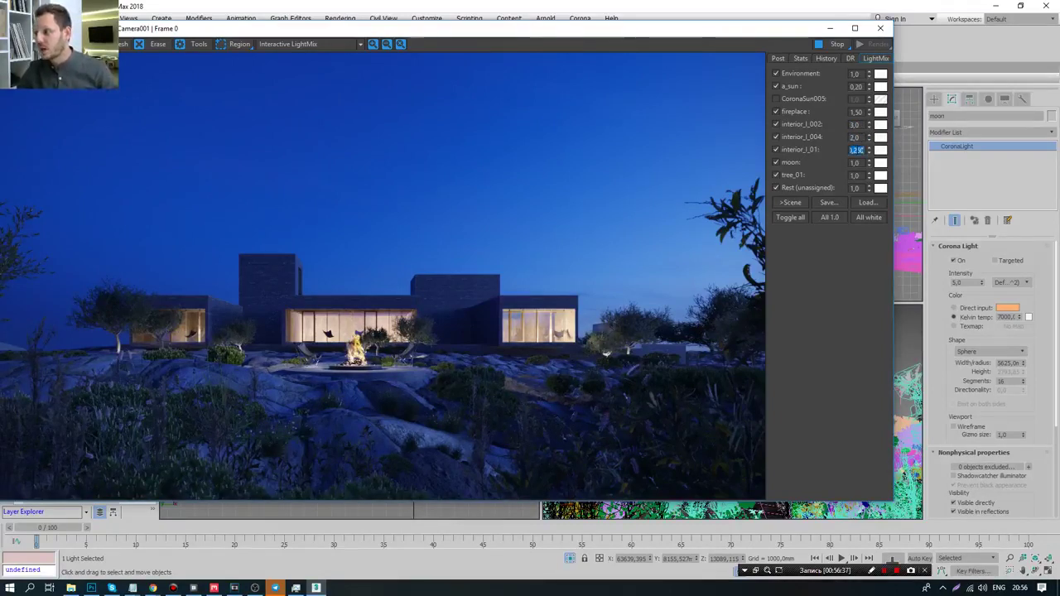
pyautogui.write('2')
pyautogui.press('Return')
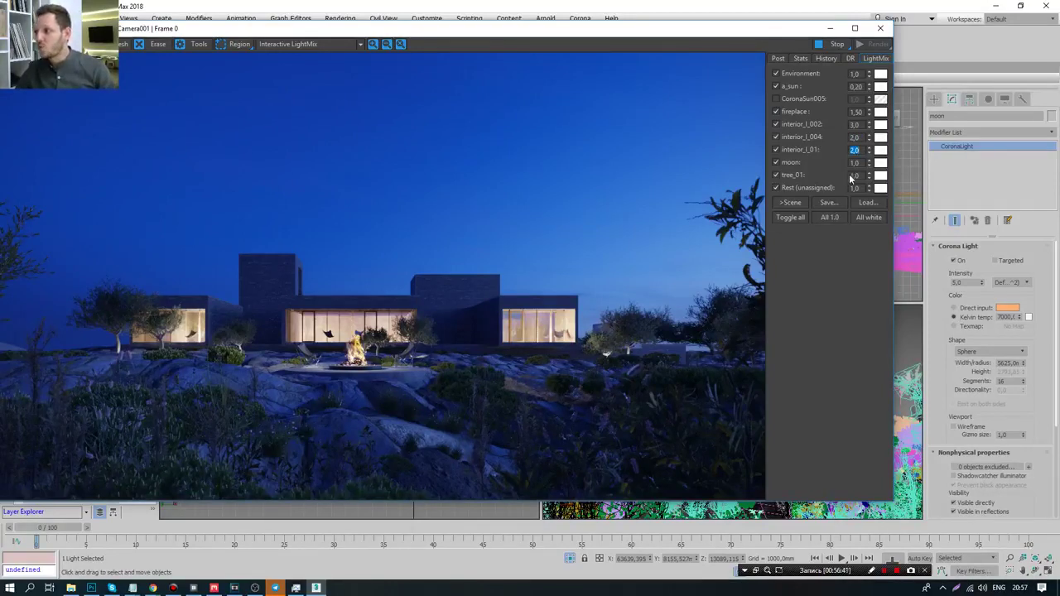
# - Tint the fireplace LightMix layer warm orange (about 2260 K) and raise it to 5,0
pyautogui.doubleClick(856, 111)
pyautogui.write('2')
pyautogui.press('Return')
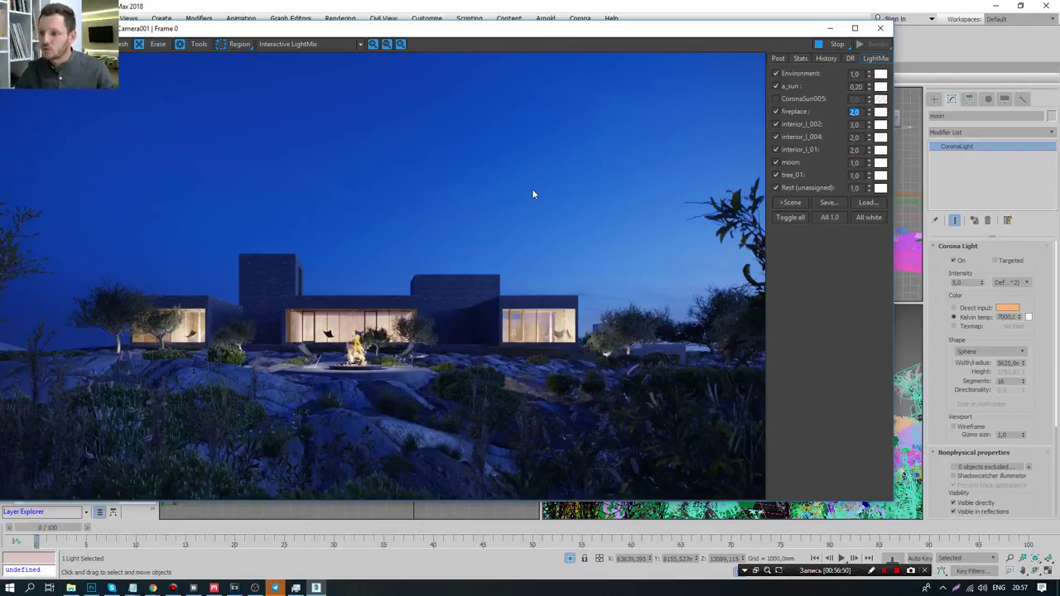
pyautogui.click(880, 112)
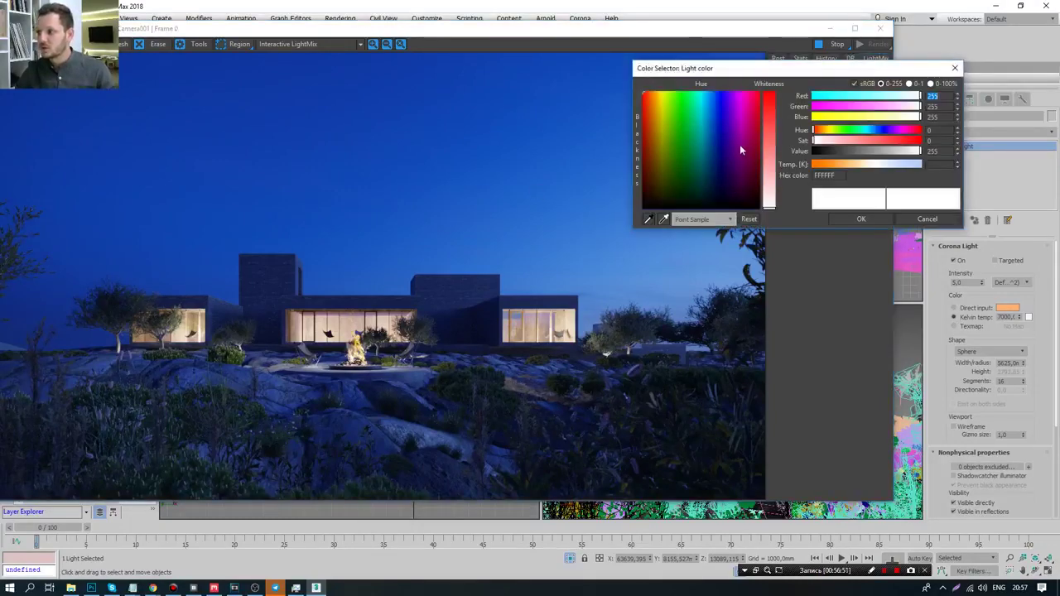
pyautogui.moveTo(718, 183); pyautogui.dragTo(660, 97)
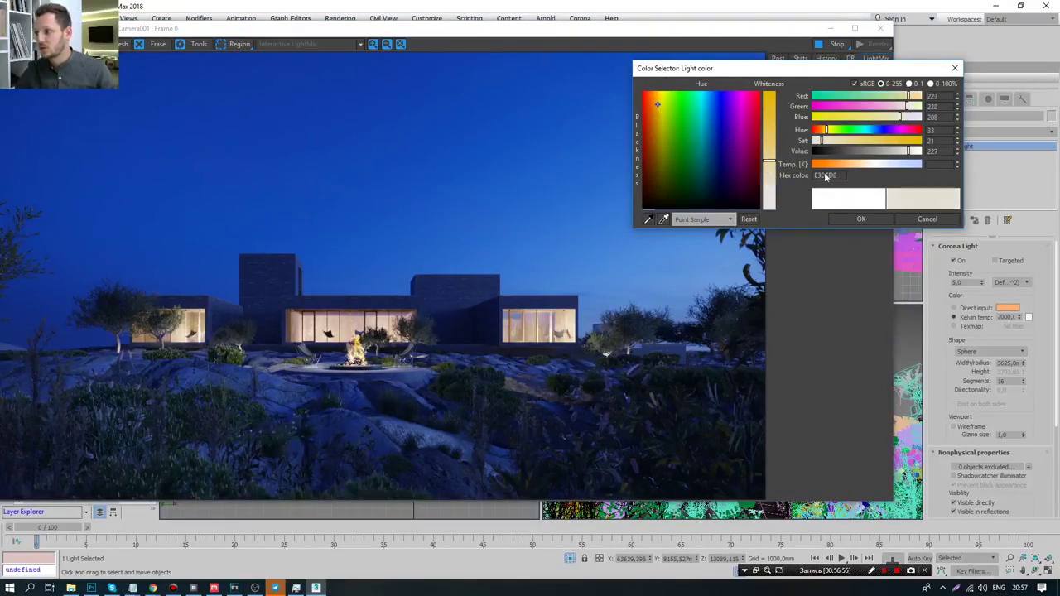
pyautogui.click(866, 167)
pyautogui.moveTo(867, 167); pyautogui.dragTo(835, 167)
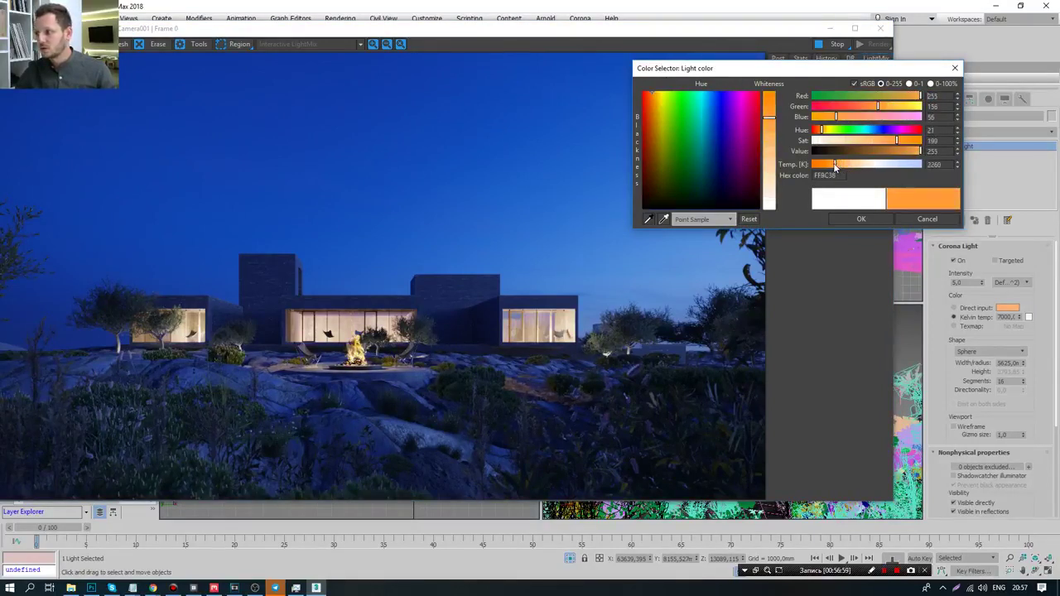
pyautogui.click(861, 219)
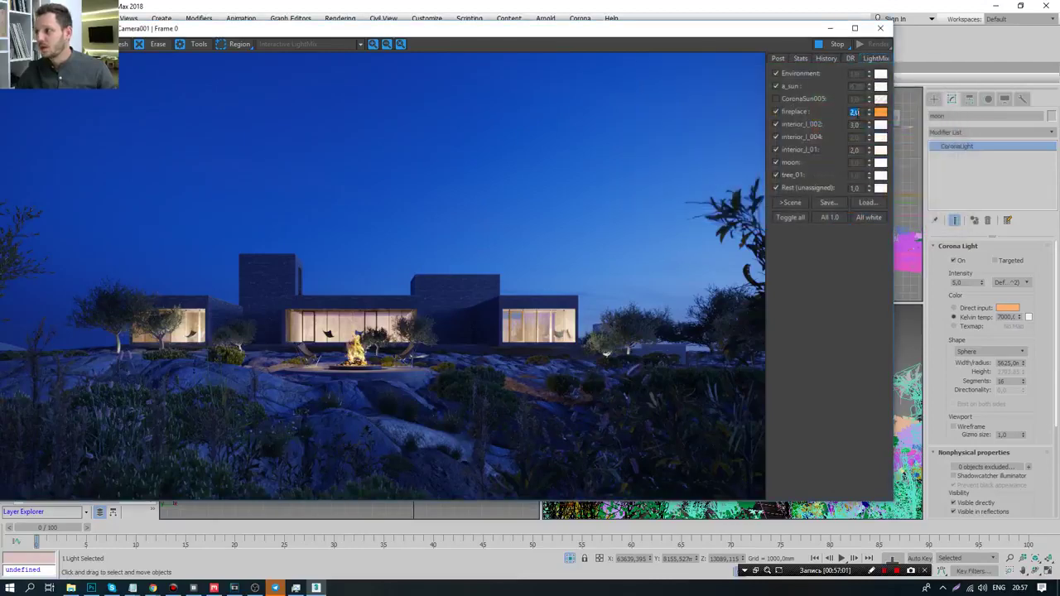
pyautogui.write('5')
pyautogui.press('Return')
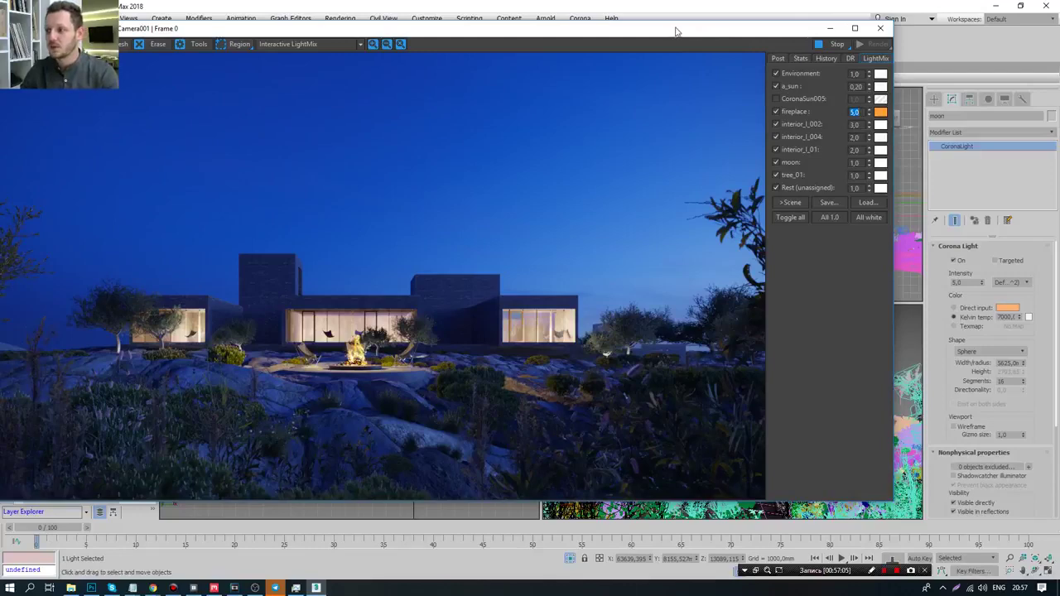
pyautogui.moveTo(676, 31); pyautogui.dragTo(787, 26)
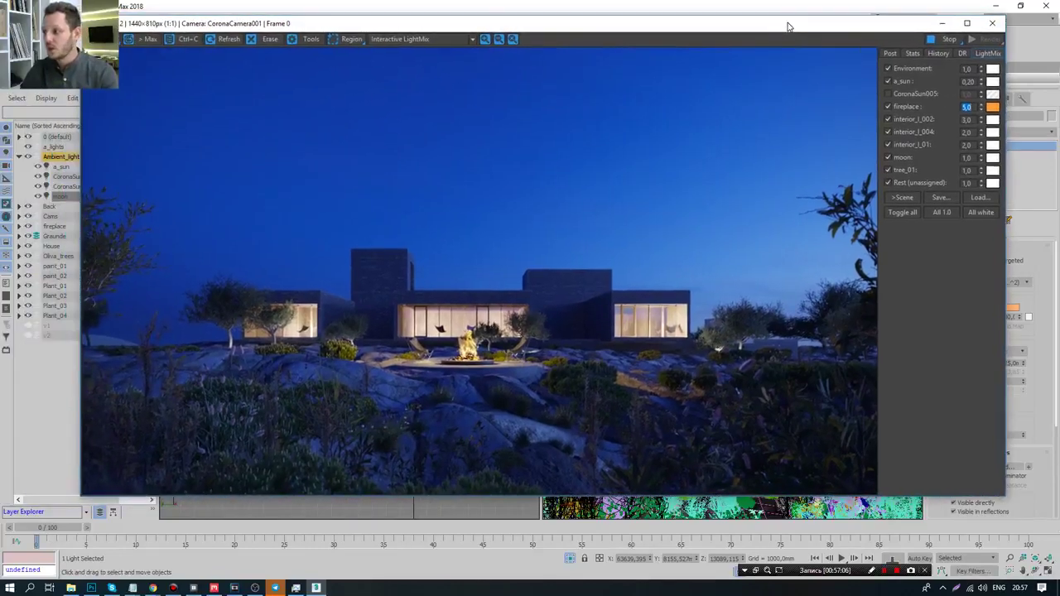
# - Set tone-mapping Saturation to -0,020 and flip to the reference image to compare
pyautogui.click(890, 54)
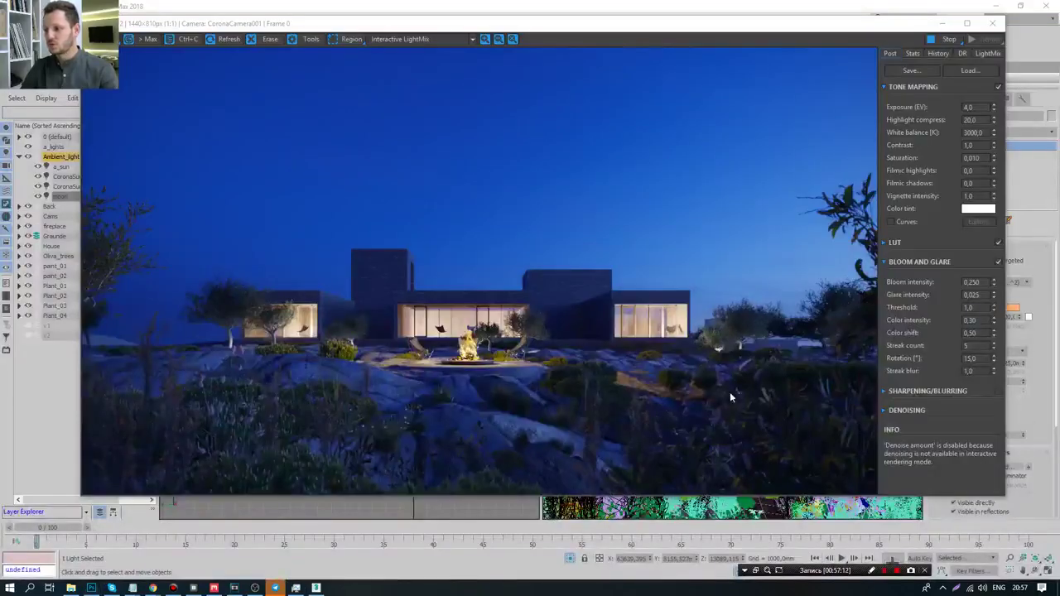
pyautogui.doubleClick(972, 133)
pyautogui.press('Tab')
pyautogui.press('Tab')
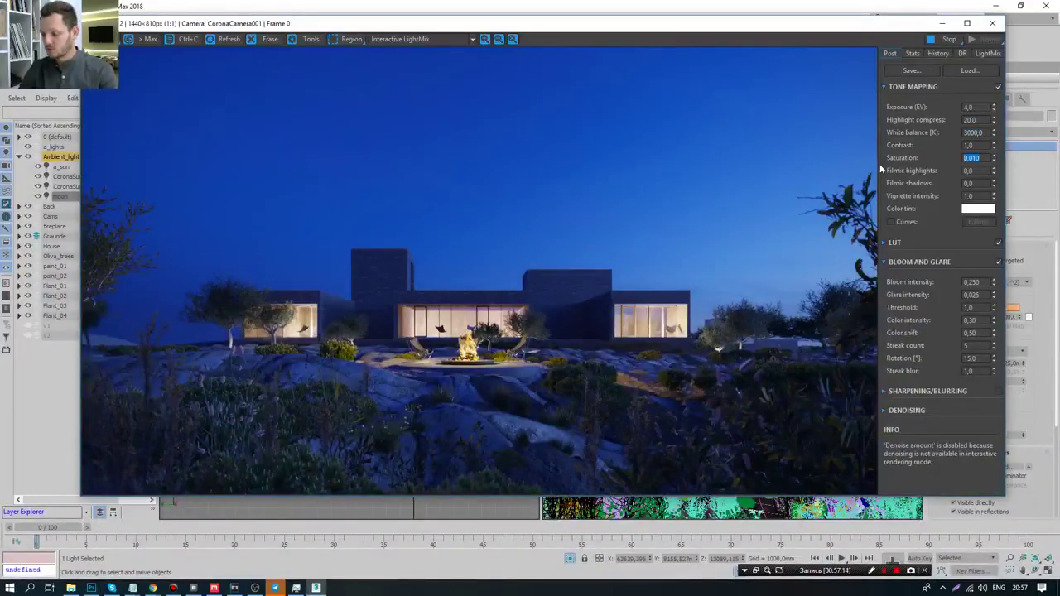
pyautogui.write('-1')
pyautogui.press('Return')
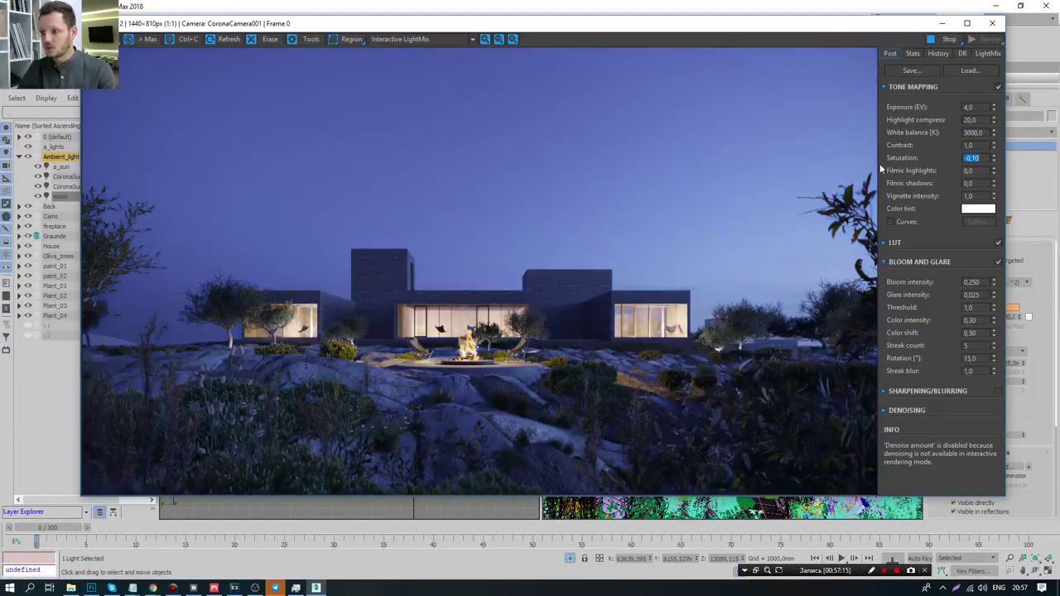
pyautogui.write('-')
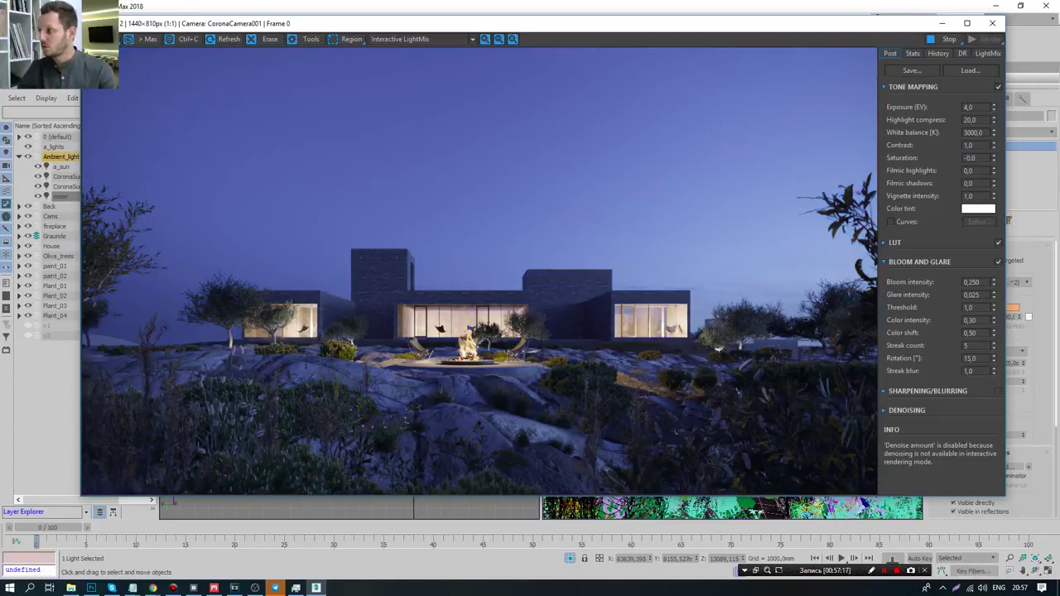
pyautogui.write('20')
pyautogui.press('Return')
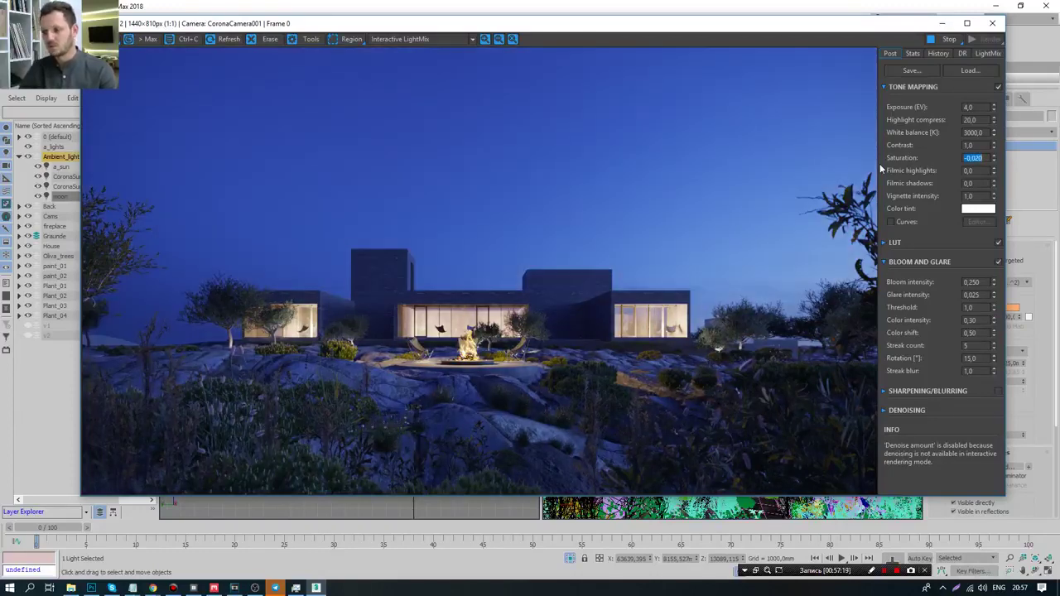
pyautogui.hotkey('alt', 'Tab')
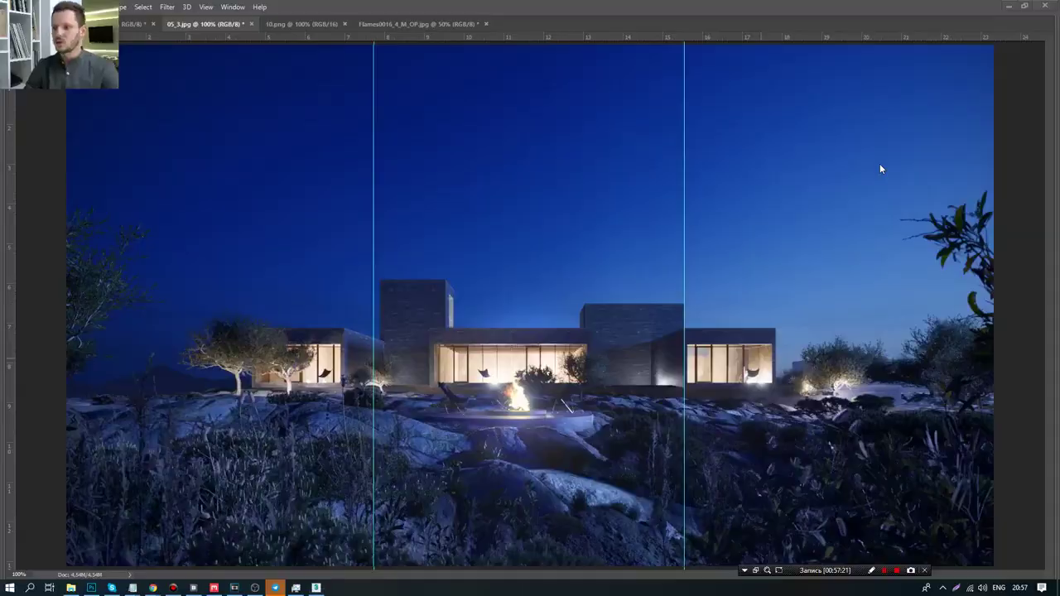
pyautogui.hotkey('alt', 'Tab')
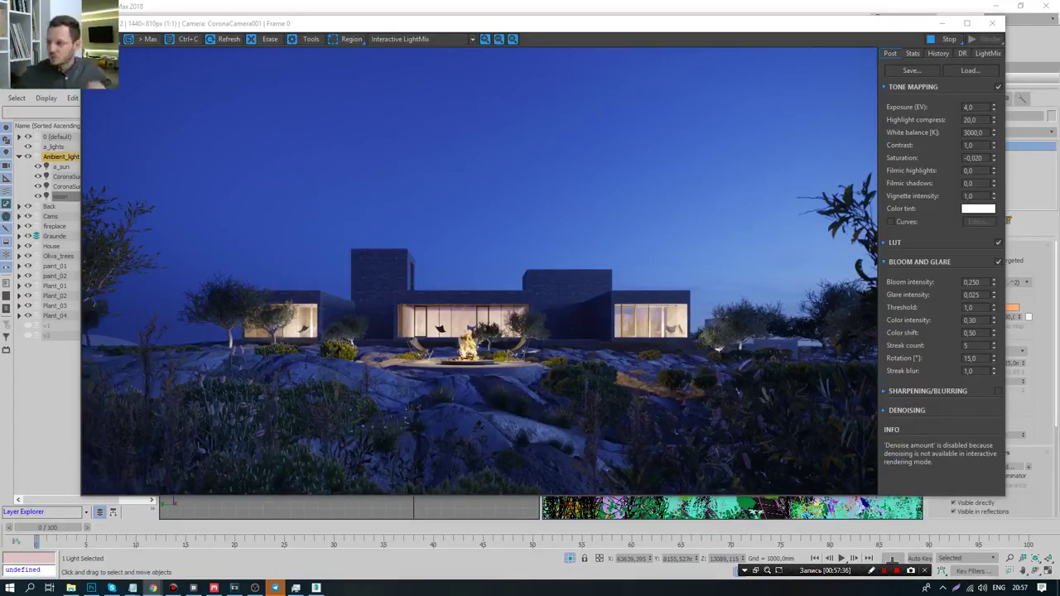
# - Raise the Rest (unassigned) LightMix multiplier through 10 and 20 to 40,0
pyautogui.click(984, 56)
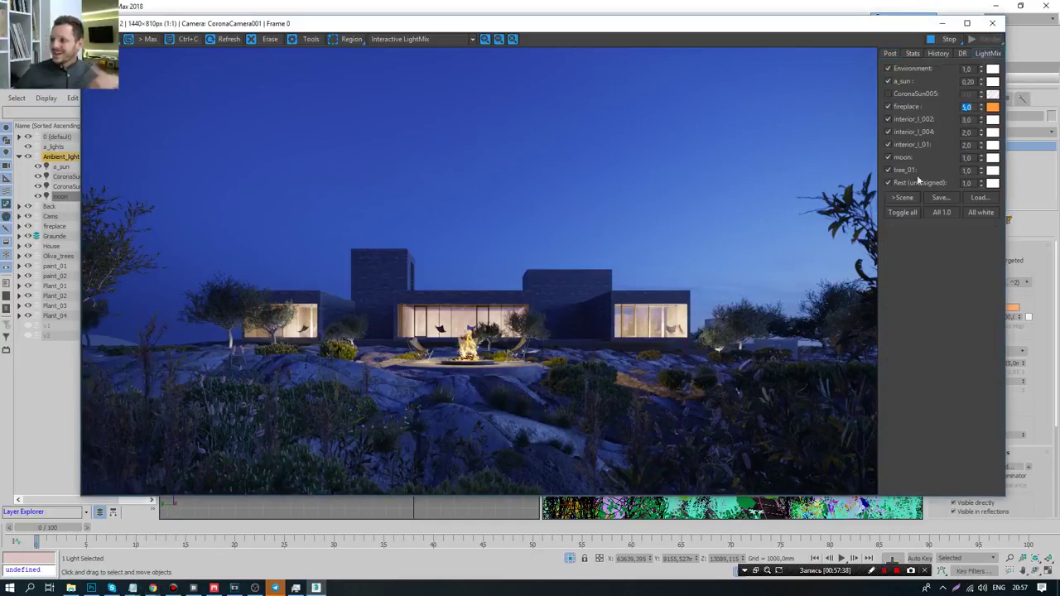
pyautogui.click(967, 183)
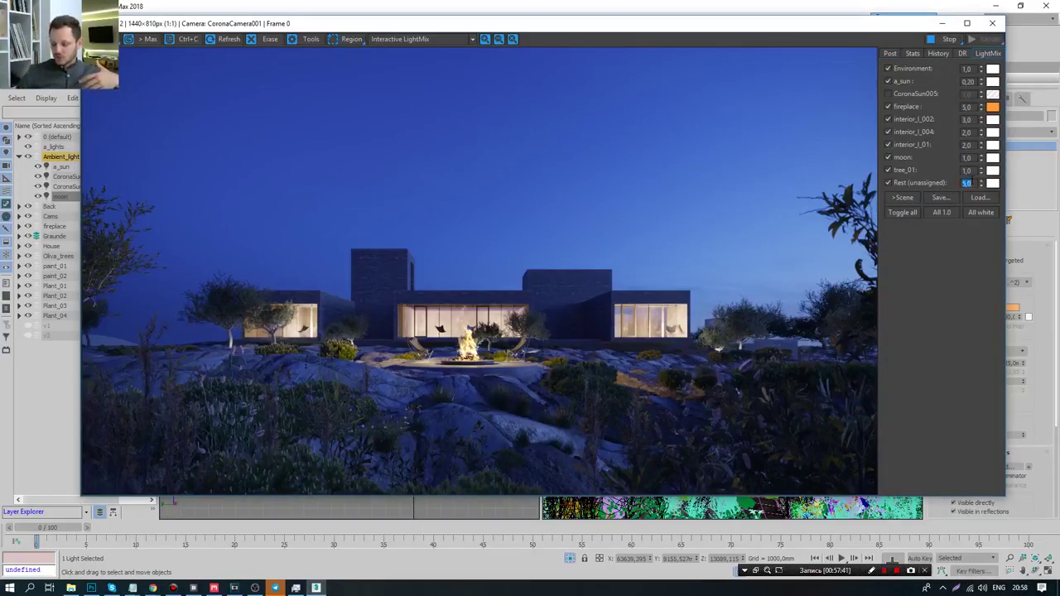
pyautogui.write('10')
pyautogui.press('Return')
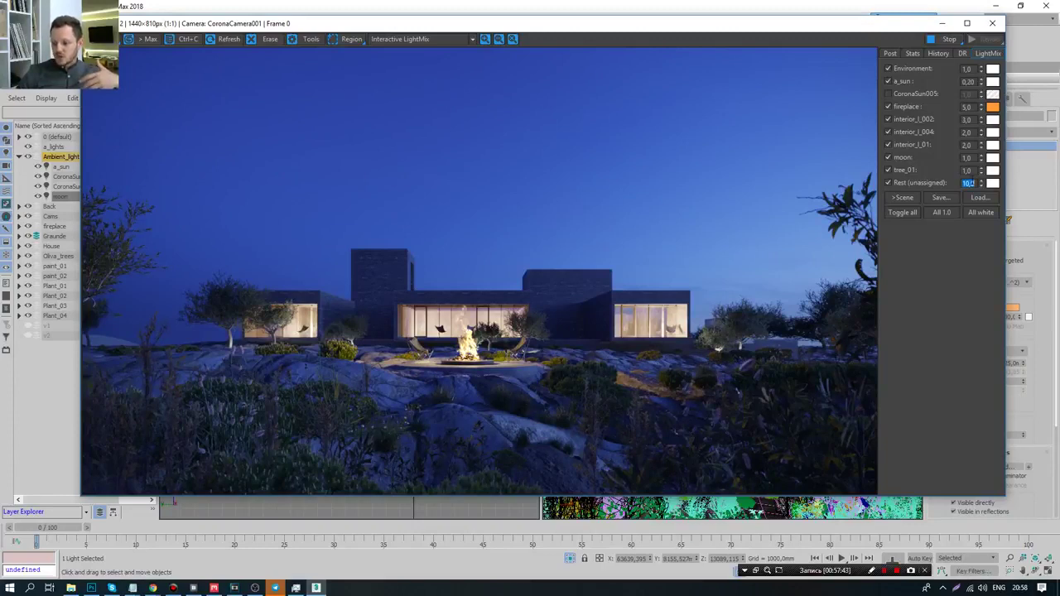
pyautogui.write('20')
pyautogui.press('Return')
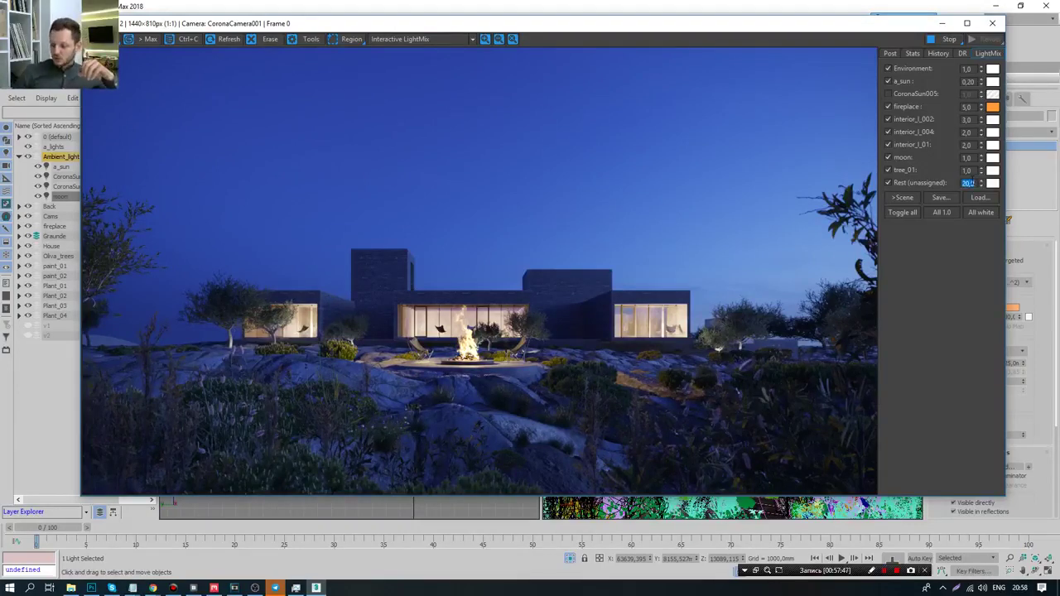
pyautogui.write('40')
pyautogui.press('Return')
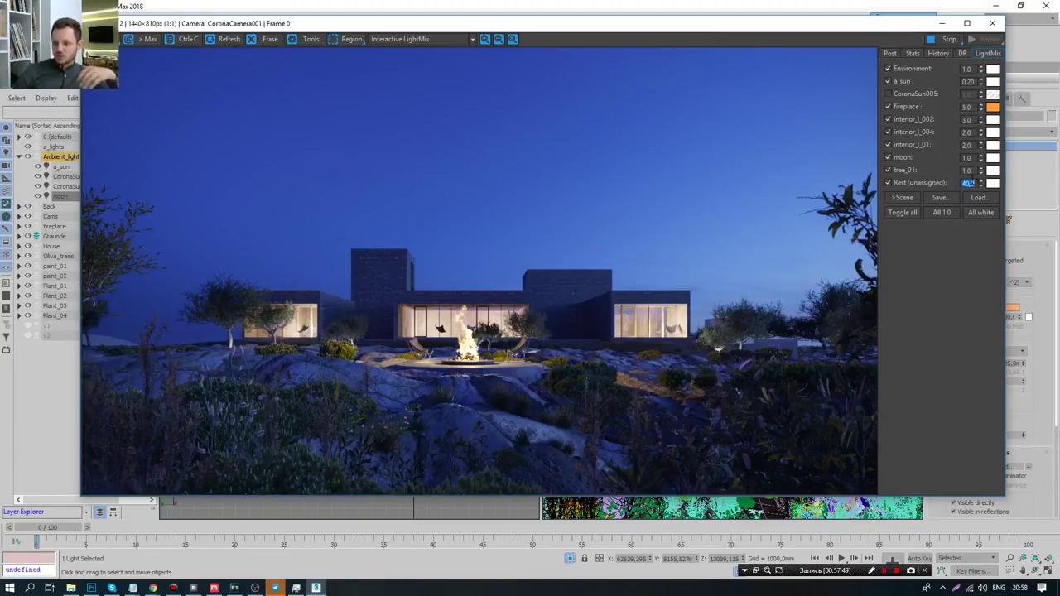
# - Draw a render region and move it onto the left tower top
pyautogui.click(351, 39)
pyautogui.moveTo(411, 365)
pyautogui.mouseDown()
pyautogui.moveTo(520, 400)
pyautogui.moveTo(481, 386)
pyautogui.mouseUp()
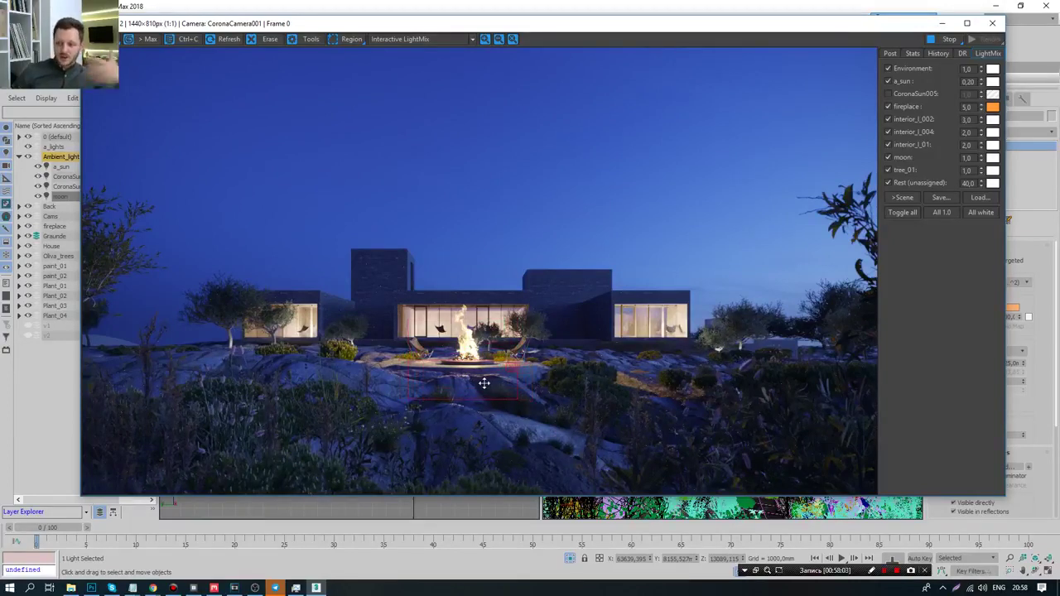
pyautogui.moveTo(484, 382)
pyautogui.mouseDown()
pyautogui.moveTo(422, 270)
pyautogui.moveTo(404, 339)
pyautogui.mouseUp()
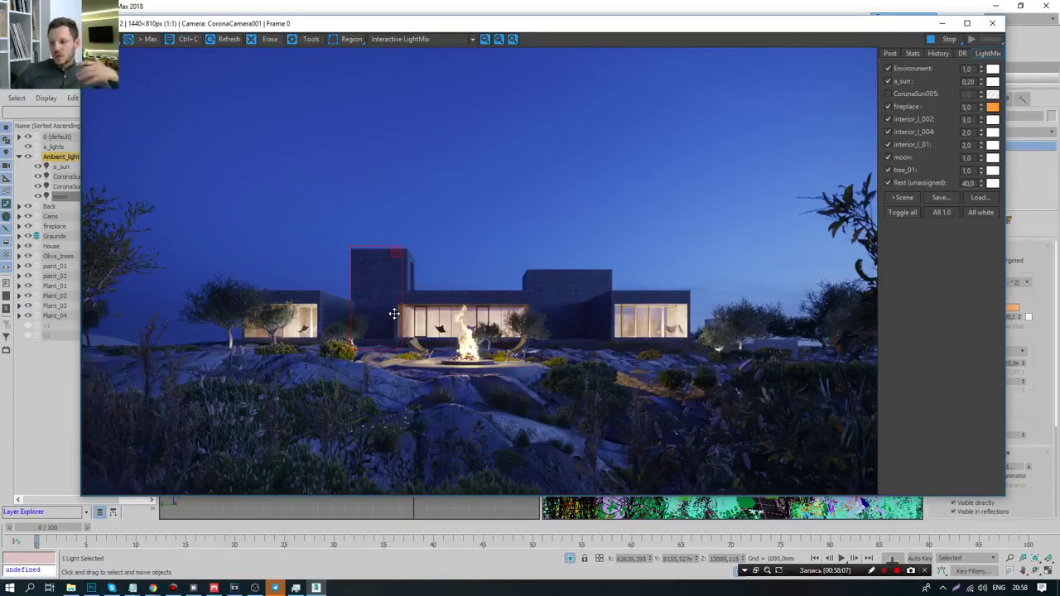
pyautogui.click(92, 588)
pyautogui.click(91, 588)
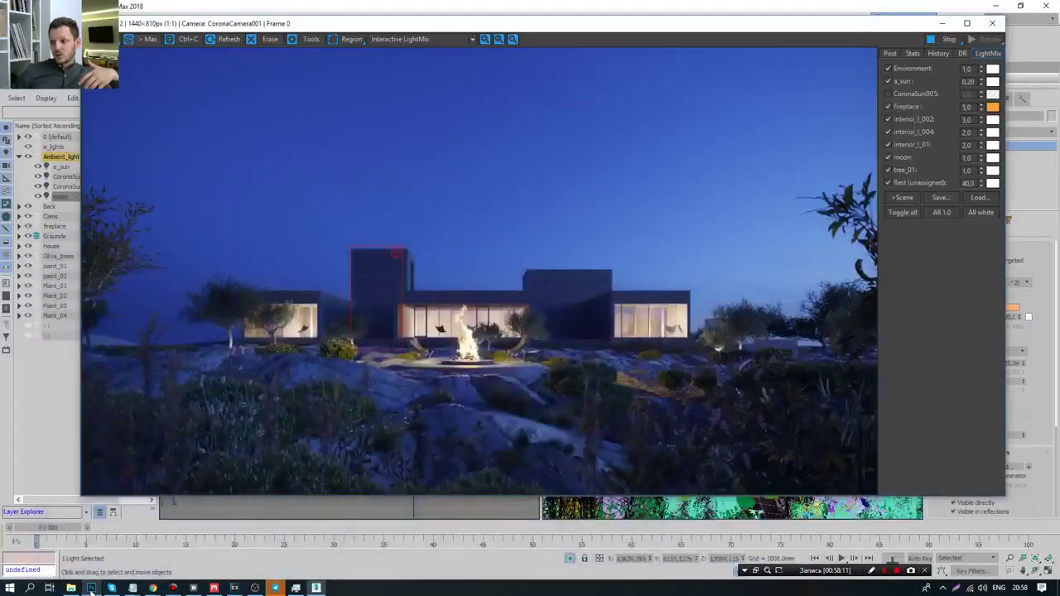
pyautogui.click(91, 588)
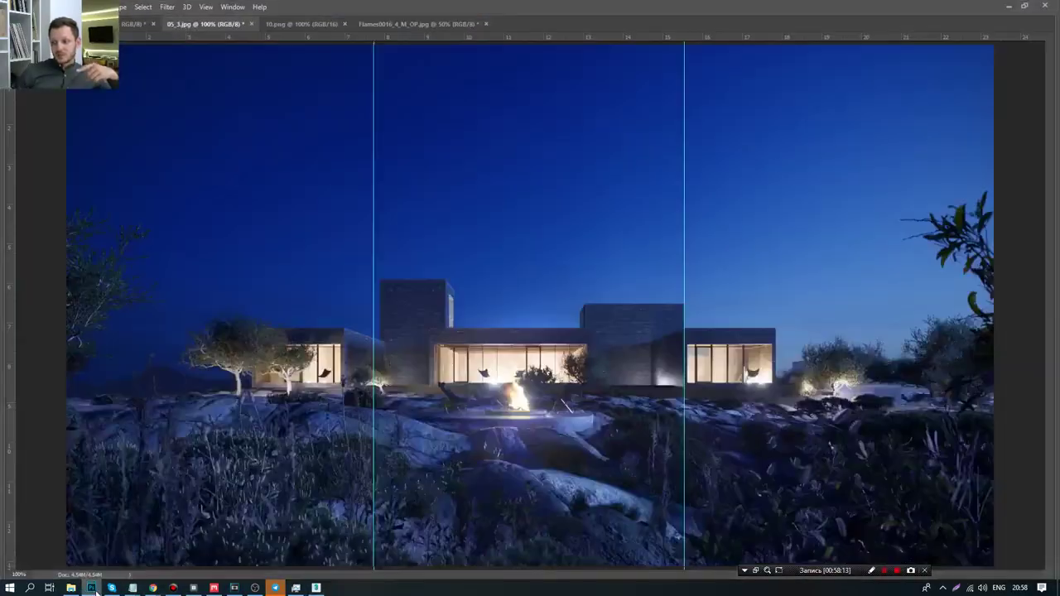
pyautogui.moveTo(678, 363)
pyautogui.mouseDown()
pyautogui.moveTo(654, 389)
pyautogui.moveTo(692, 404)
pyautogui.mouseUp()
pyautogui.moveTo(374, 364)
pyautogui.mouseDown()
pyautogui.moveTo(395, 396)
pyautogui.moveTo(377, 383)
pyautogui.mouseUp()
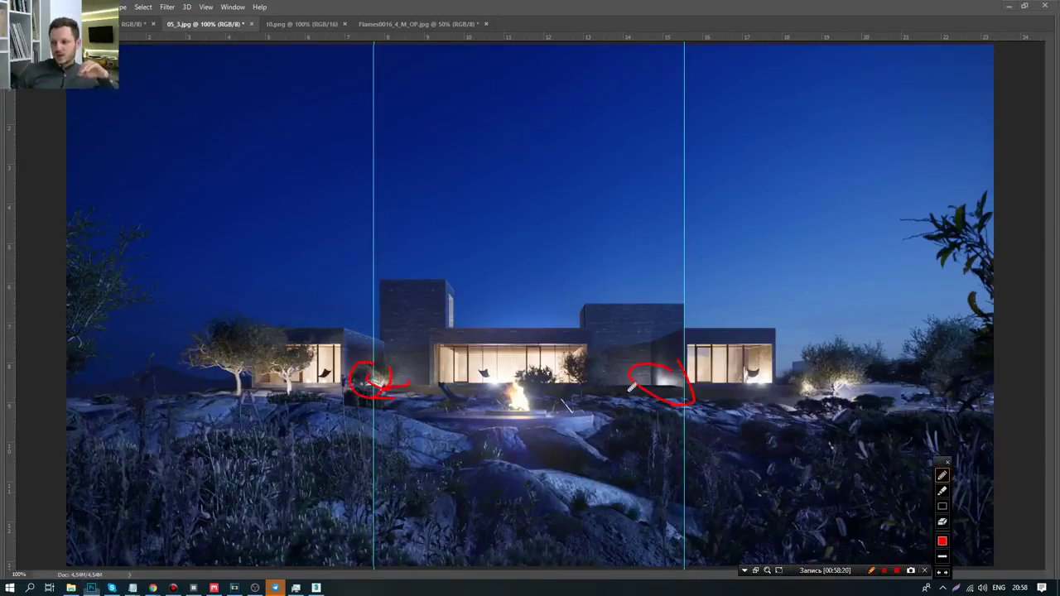
pyautogui.click(870, 571)
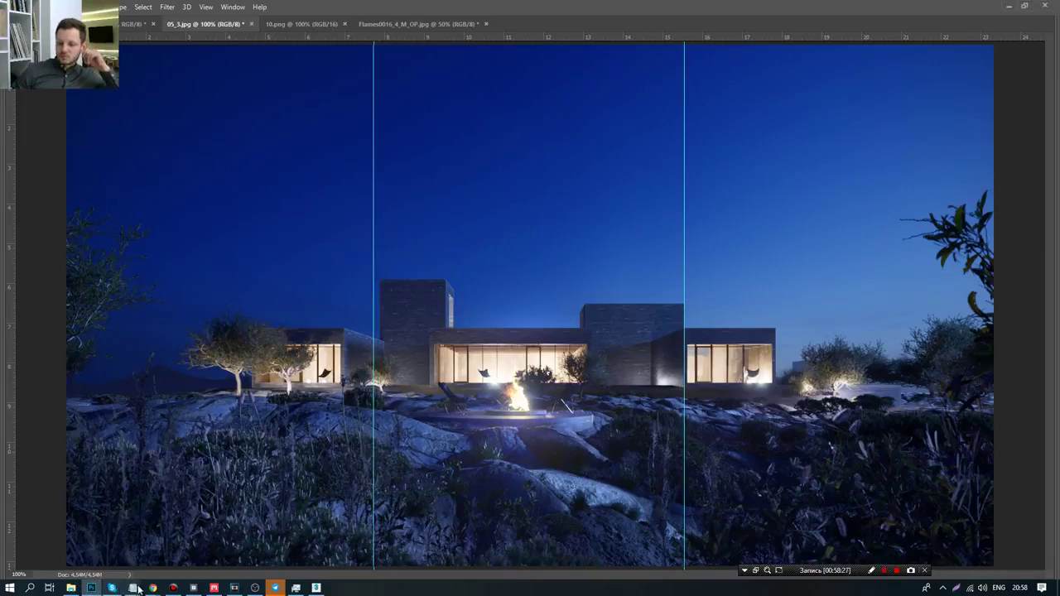
pyautogui.click(316, 588)
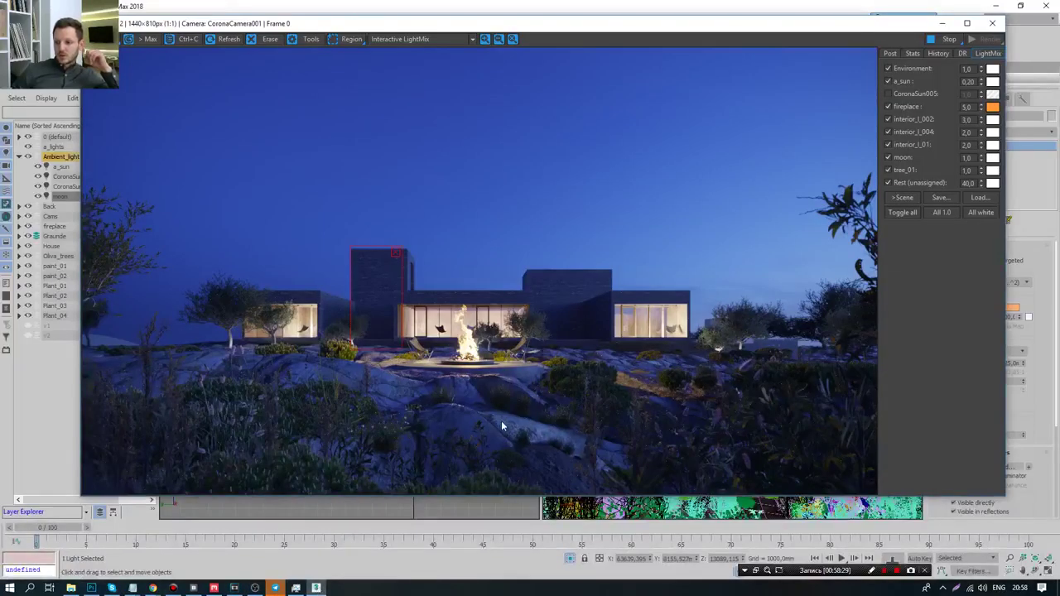
pyautogui.hotkey('alt', 'Tab')
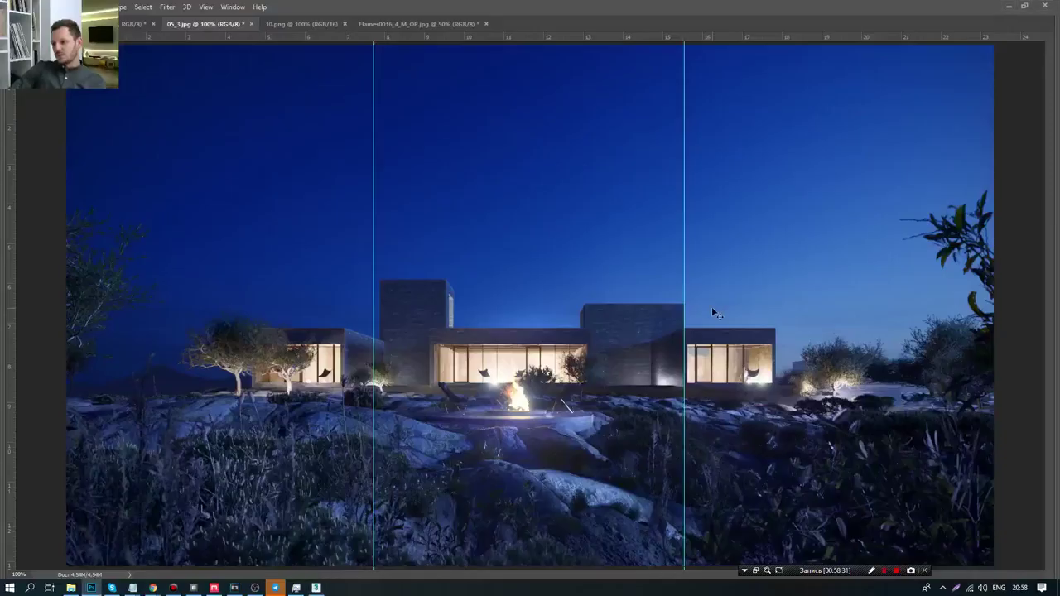
pyautogui.hotkey('alt', 'Tab')
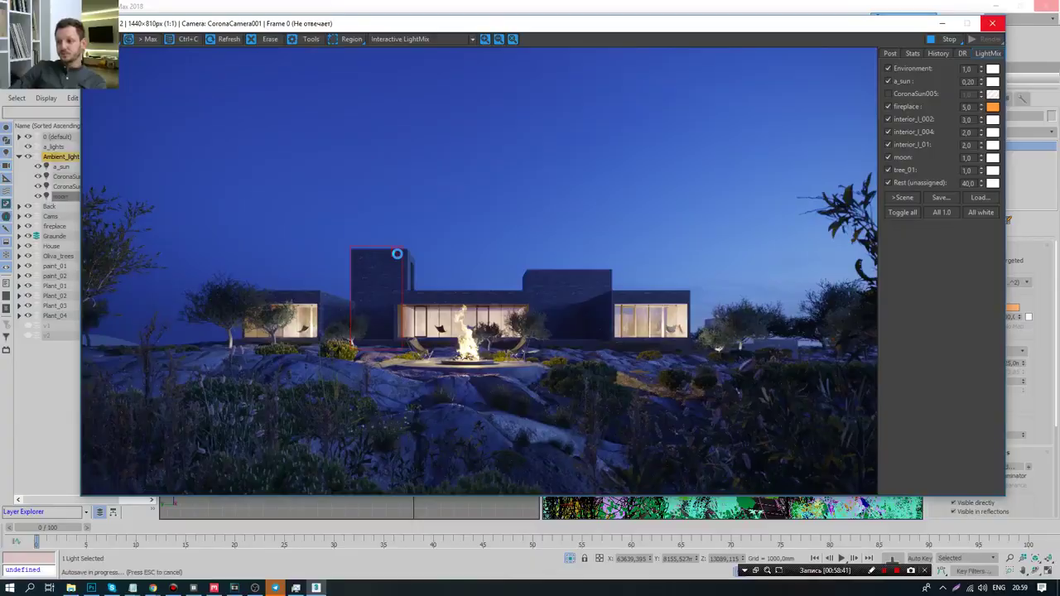
pyautogui.hotkey('alt', 'Tab')
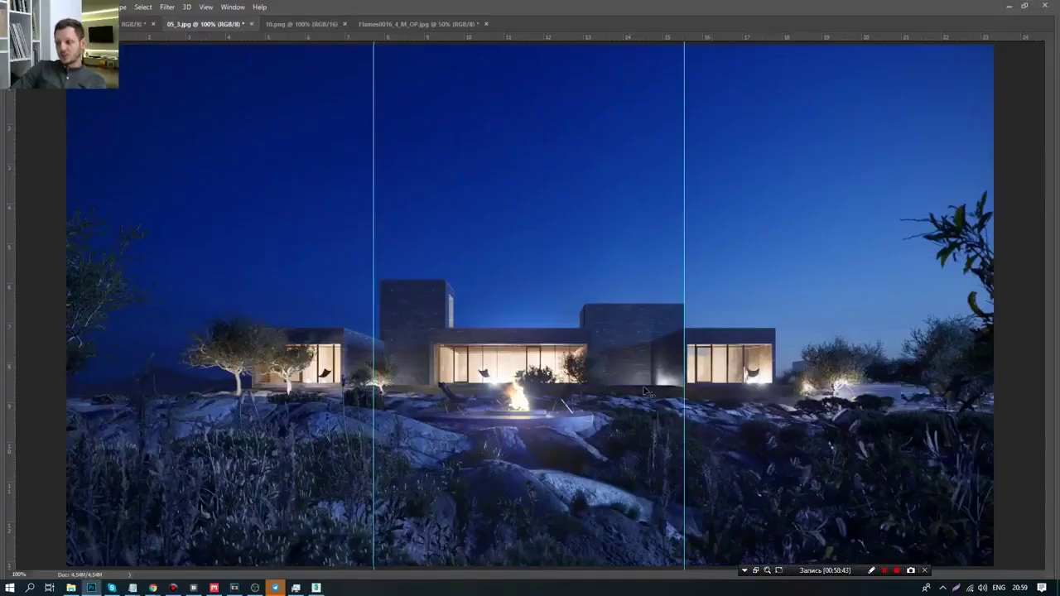
pyautogui.hotkey('alt', 'Tab')
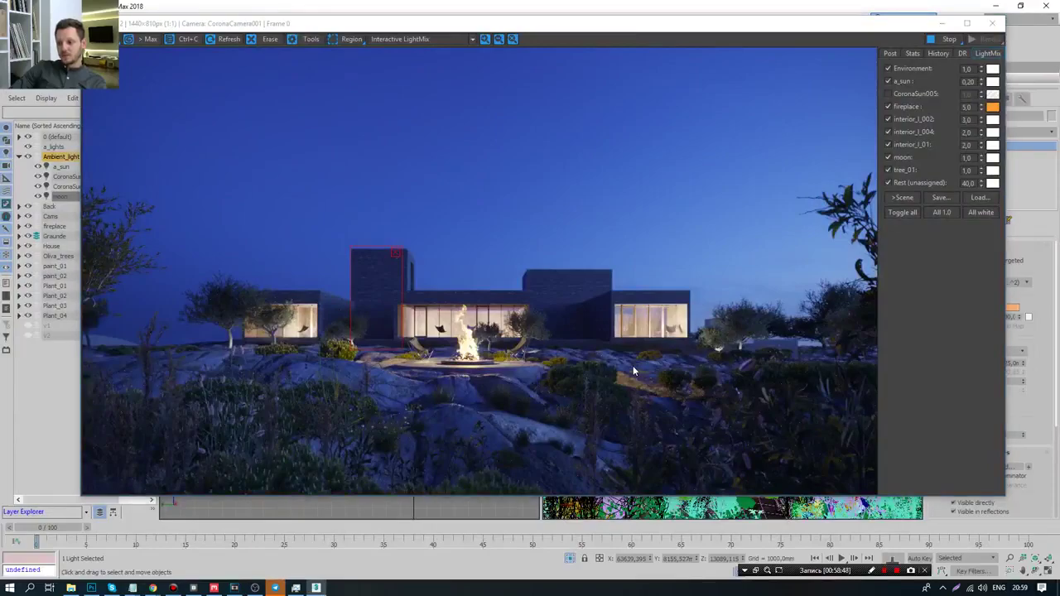
pyautogui.hotkey('alt', 'Tab')
pyautogui.hotkey('alt', 'Tab')
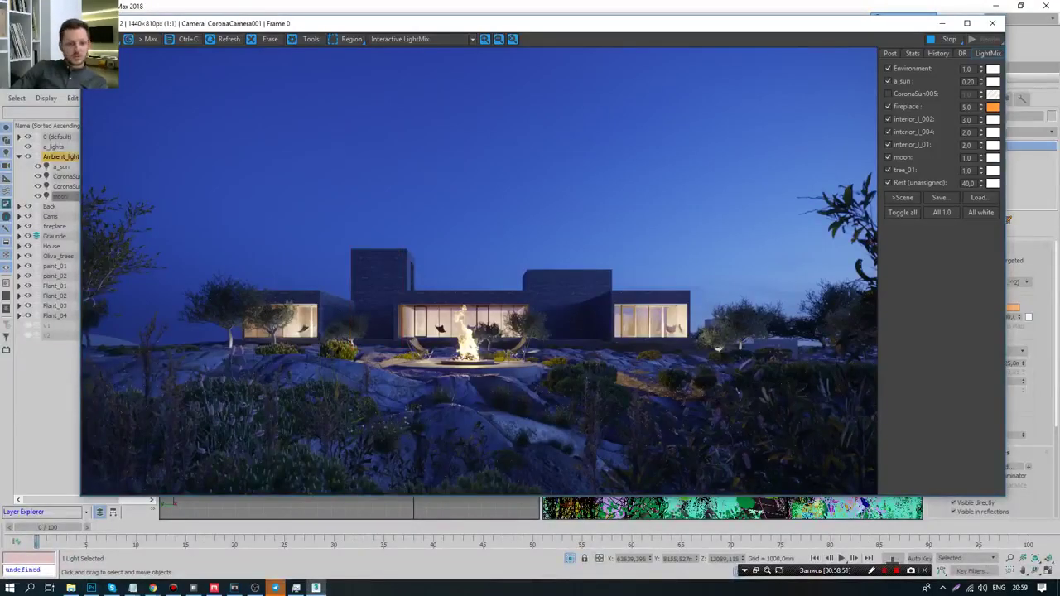
pyautogui.hotkey('alt', 'Tab')
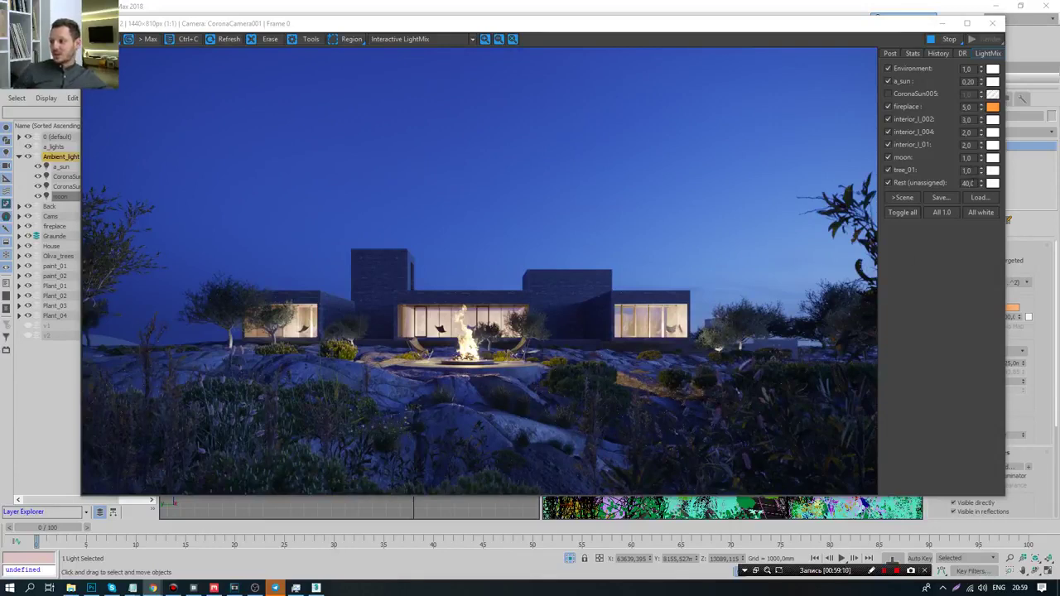
# - Lower the Rest (unassigned) LightMix multiplier to 10,0
pyautogui.doubleClick(968, 183)
pyautogui.write('10')
pyautogui.press('Return')
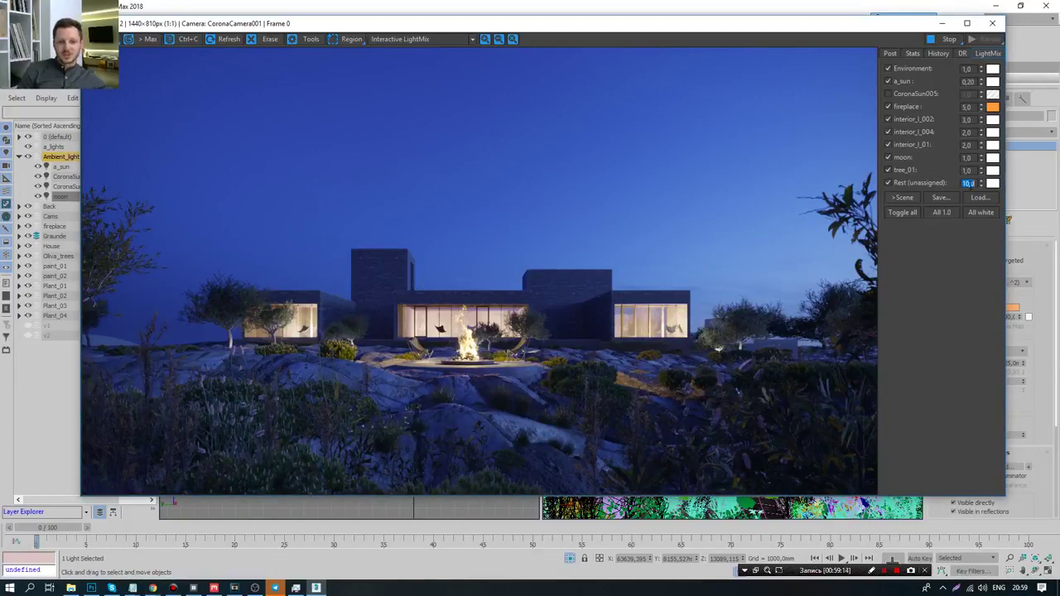
# - Bring the 05_3.jpg reference render up in Photoshop for comparison
pyautogui.click(152, 588)
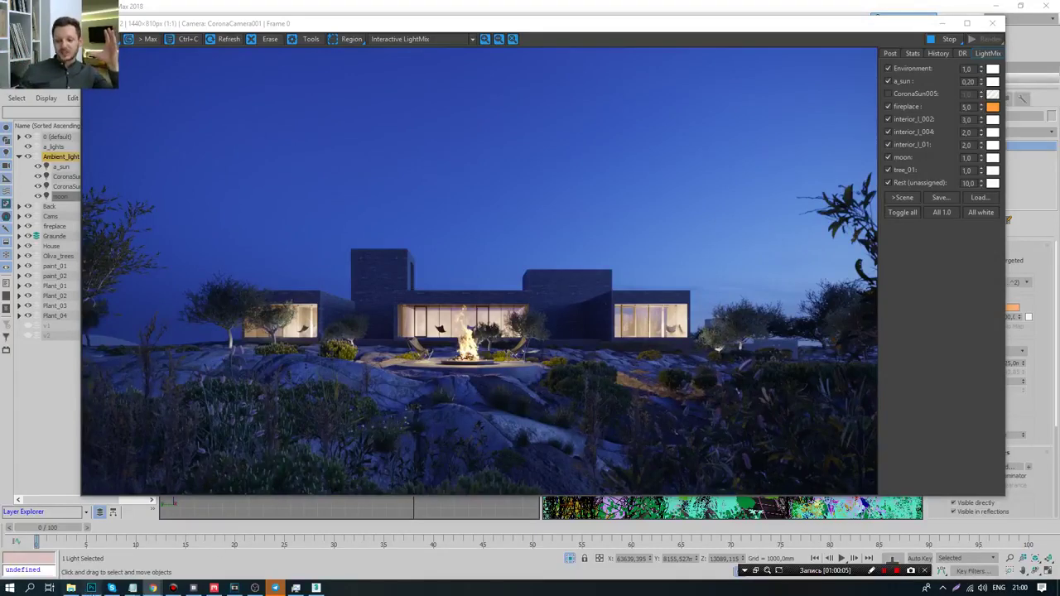
pyautogui.click(91, 588)
pyautogui.click(91, 588)
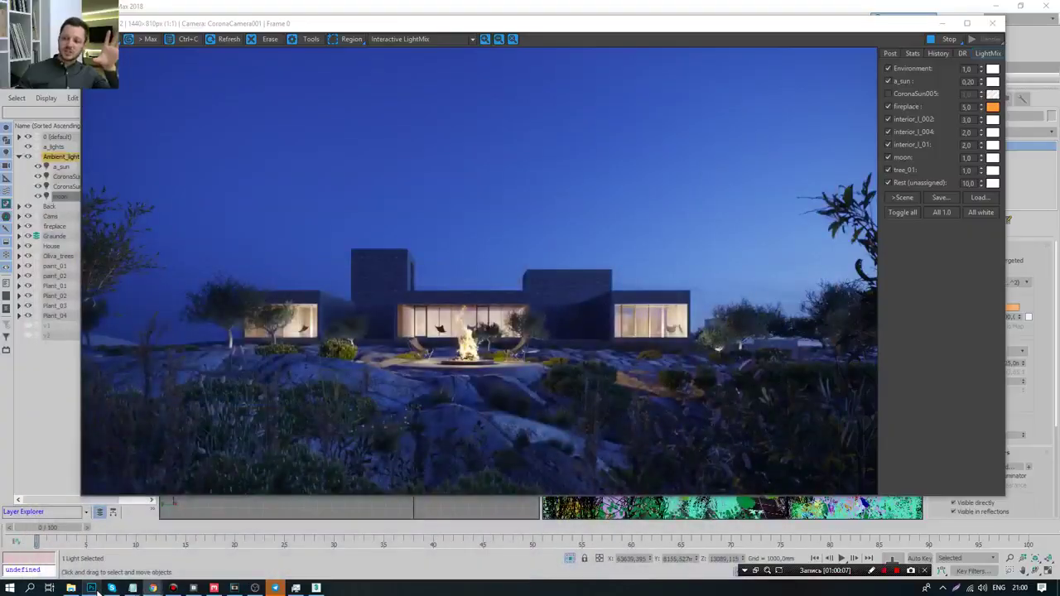
pyautogui.click(91, 588)
pyautogui.click(91, 588)
pyautogui.click(91, 588)
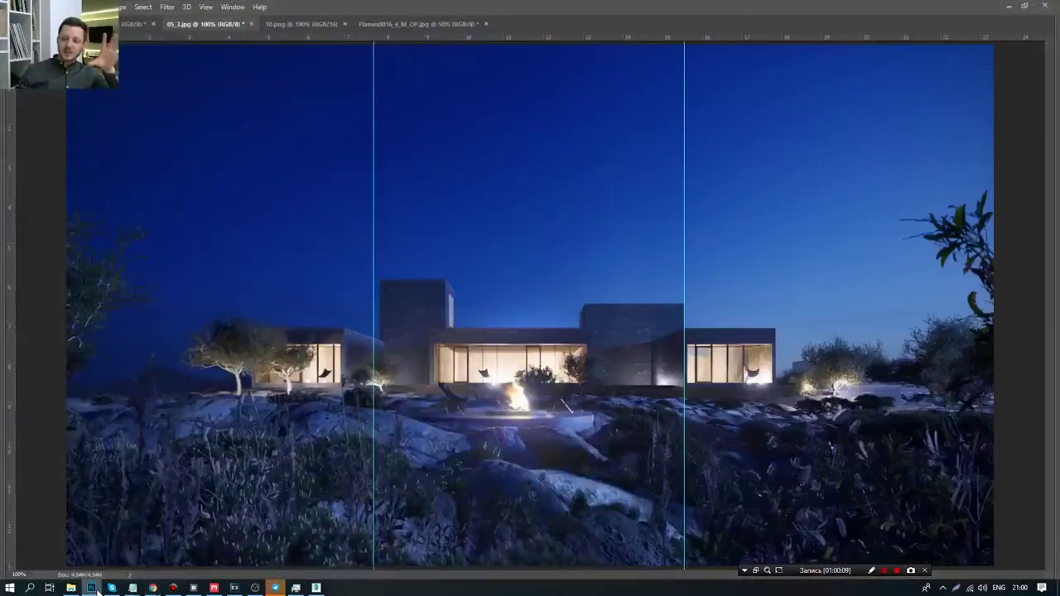